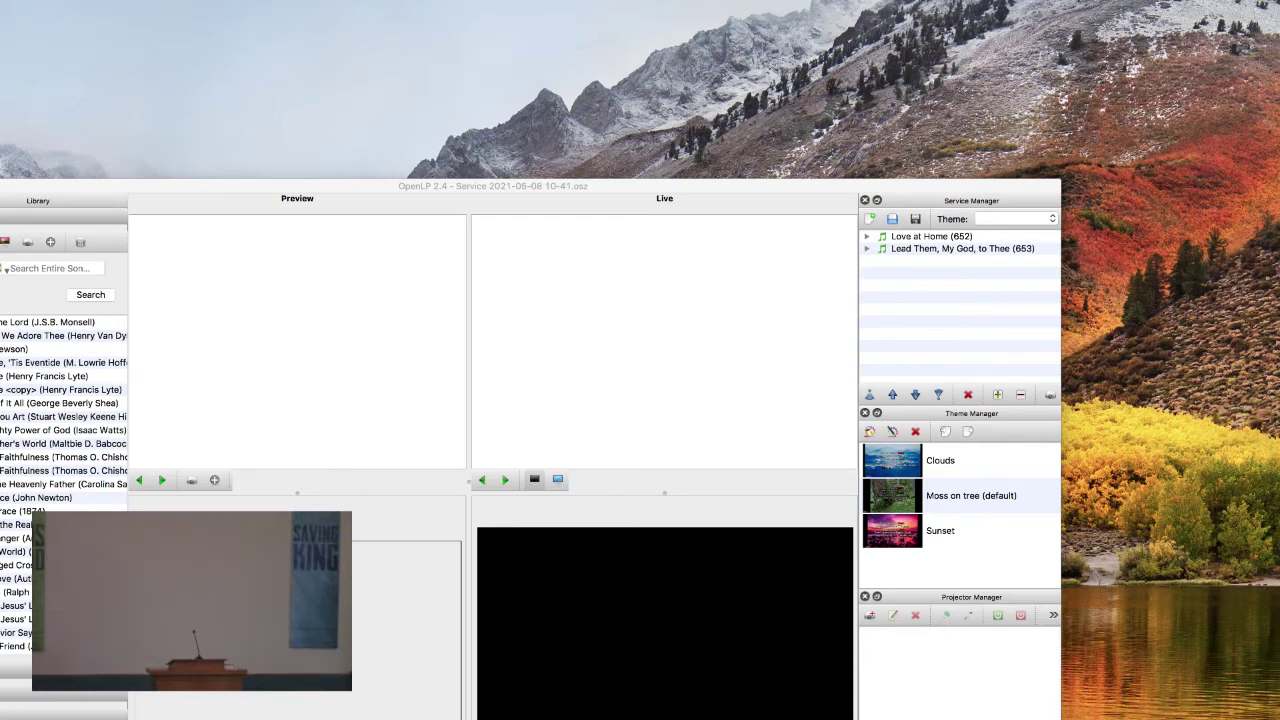
Search the song library for "the lord is in".
left_click(44, 270)
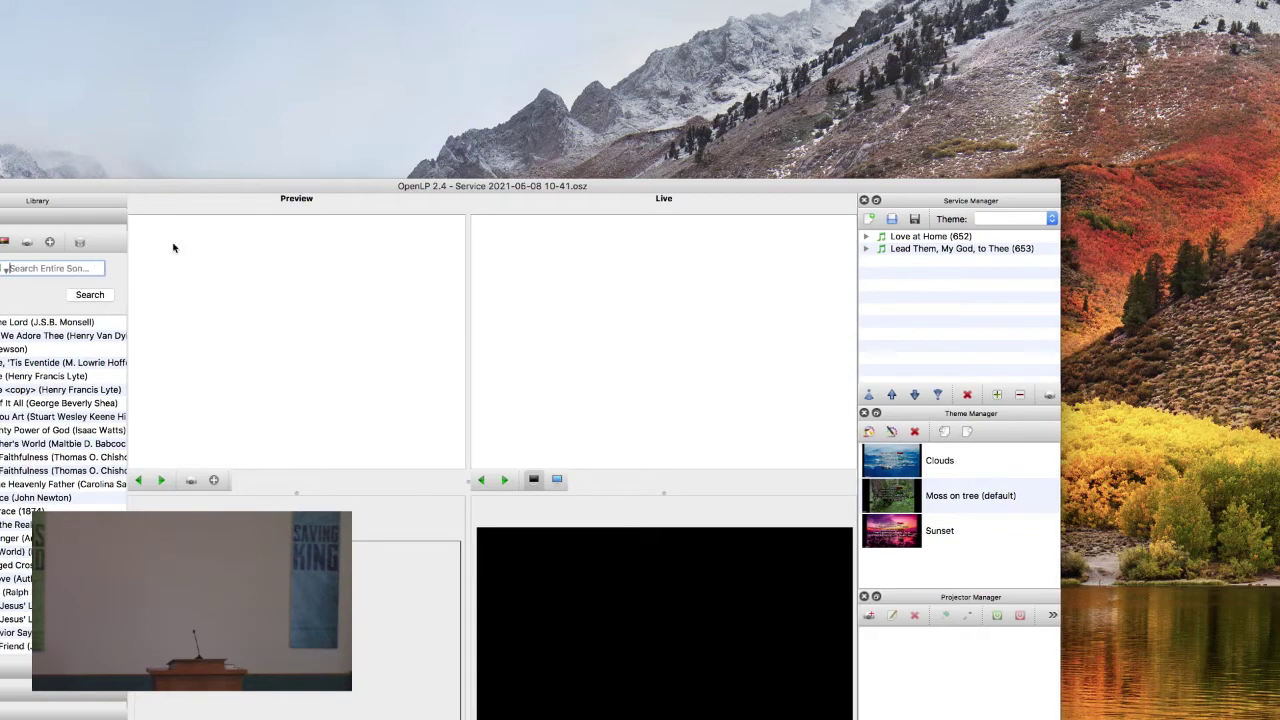
left_click_drag(221, 194, 523, 210)
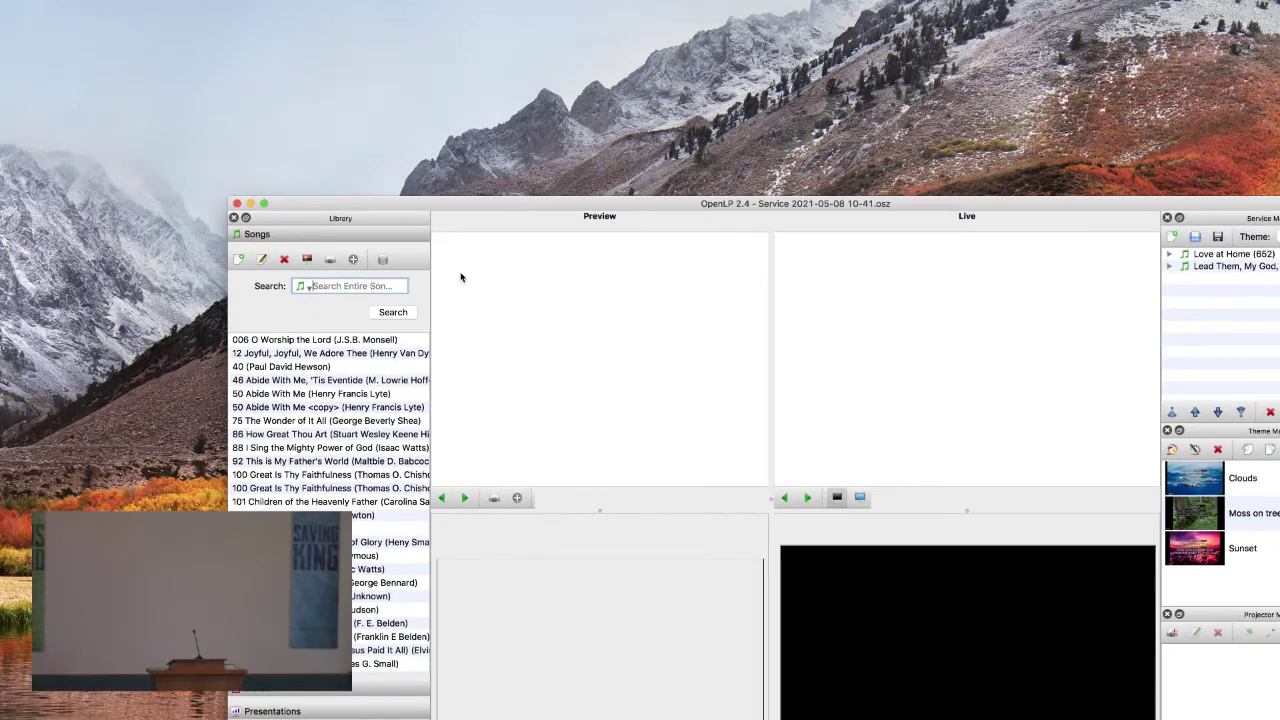
left_click(343, 288)
type("the lord is in")
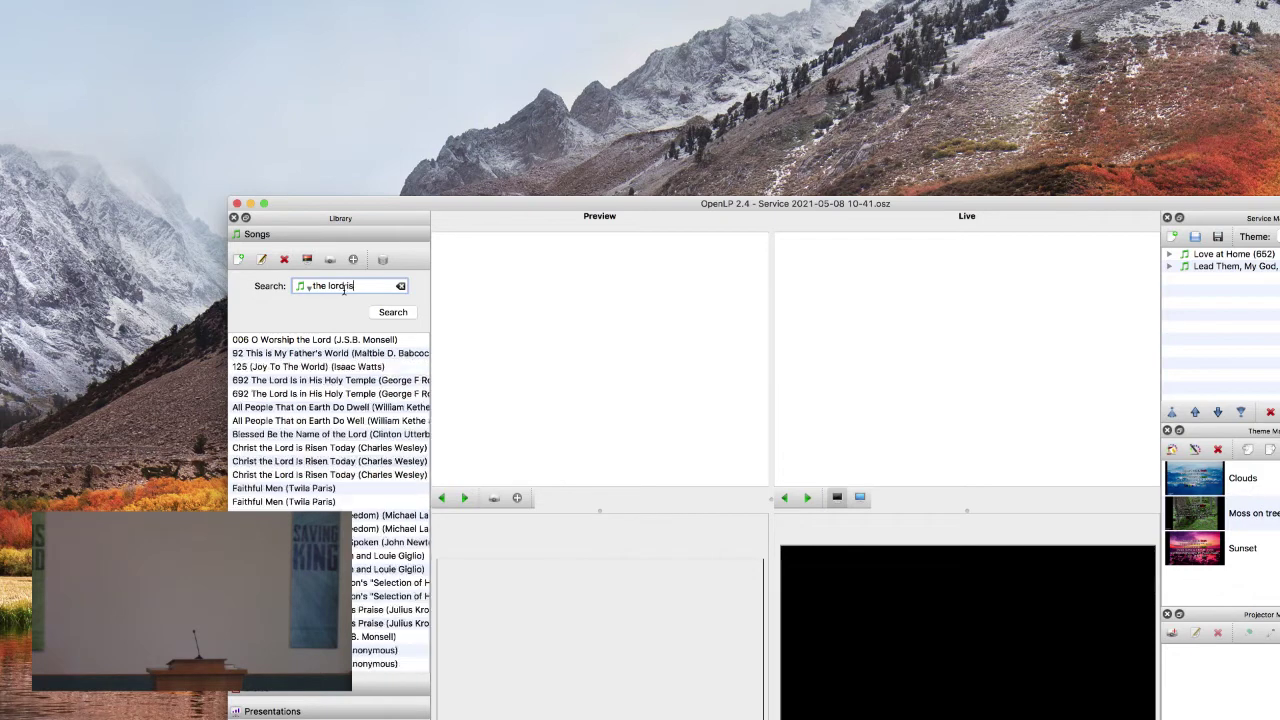
Add the first "The Lord Is in His Holy Temple" result to the service and move it to the beginning of the order.
left_click(281, 343)
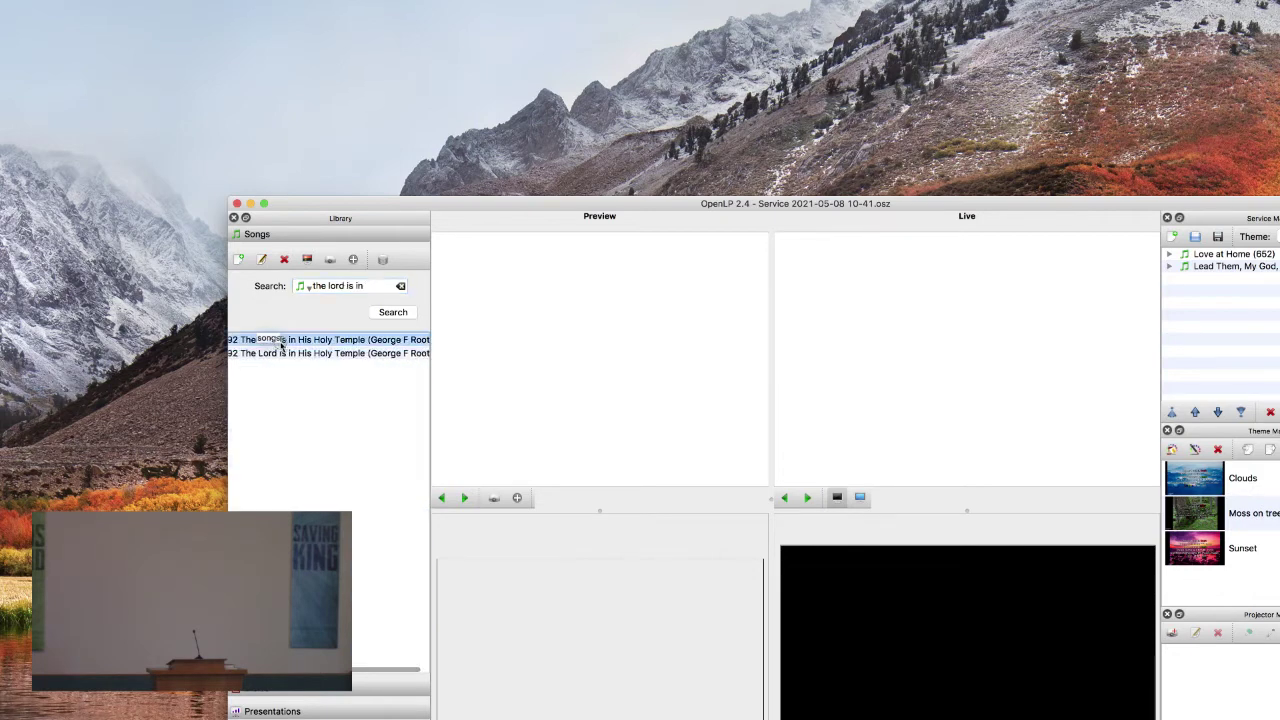
scroll(281, 347, "right", 1)
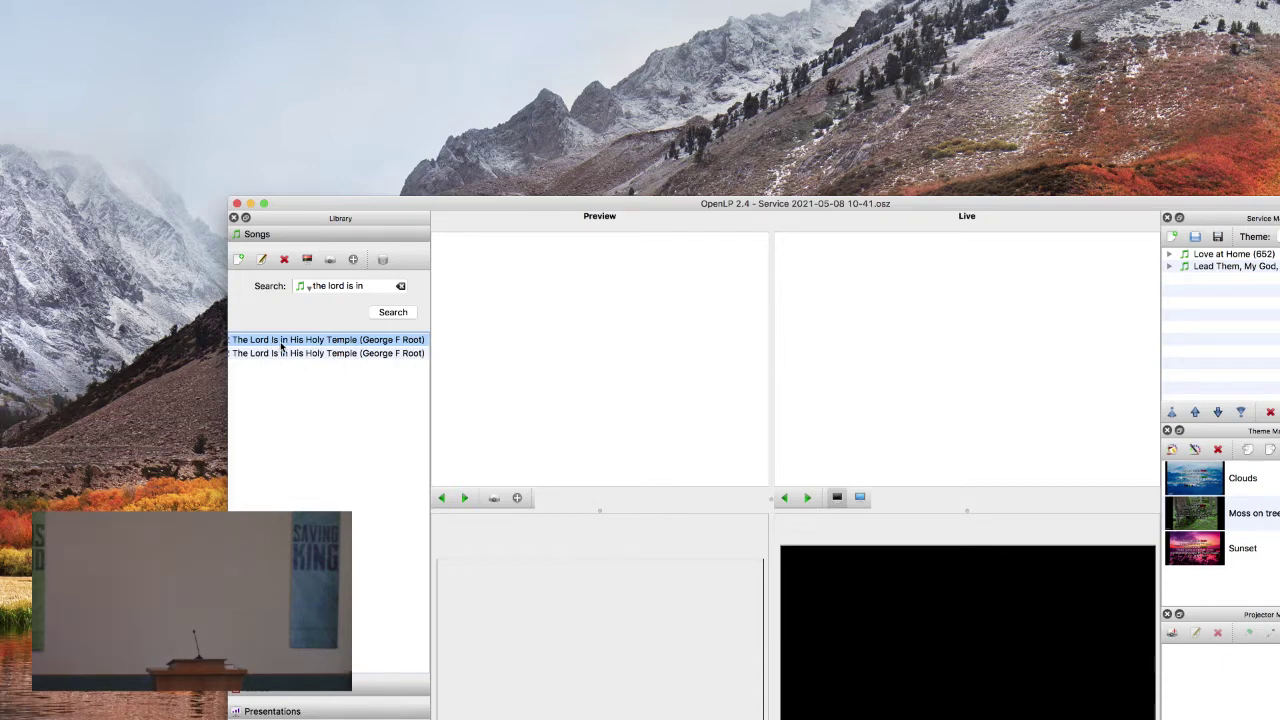
right_click(282, 347)
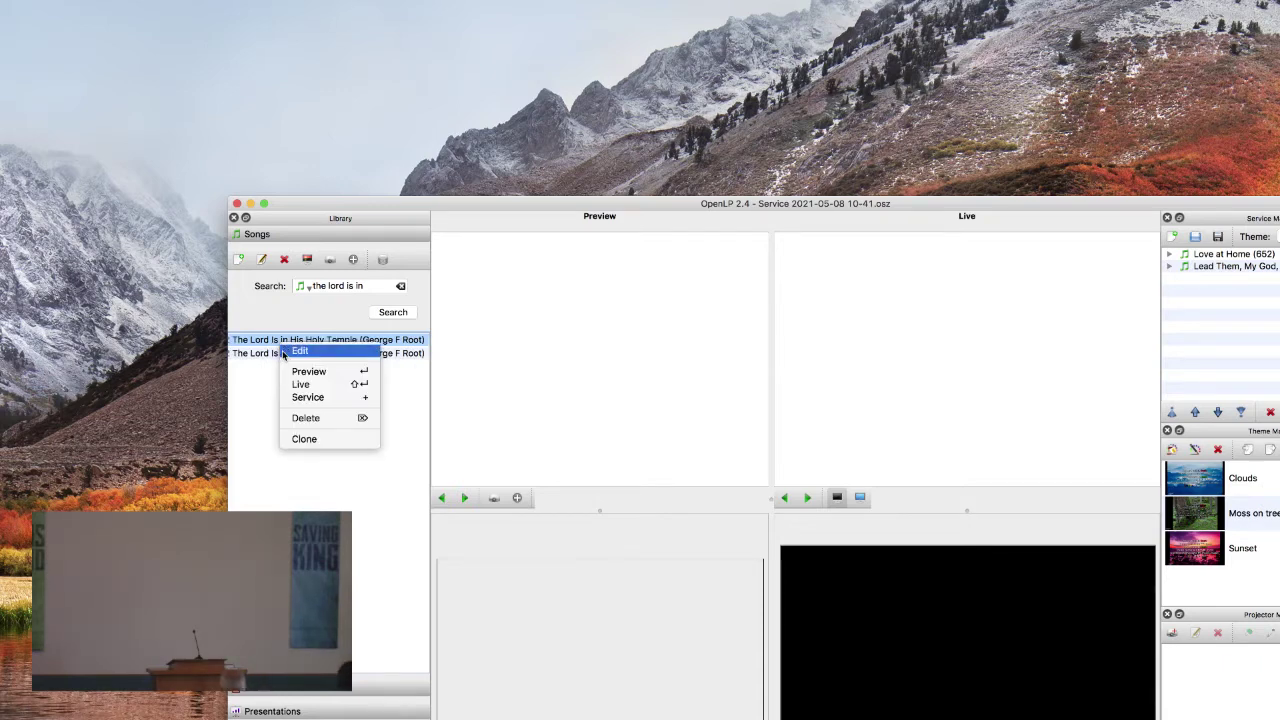
left_click(301, 398)
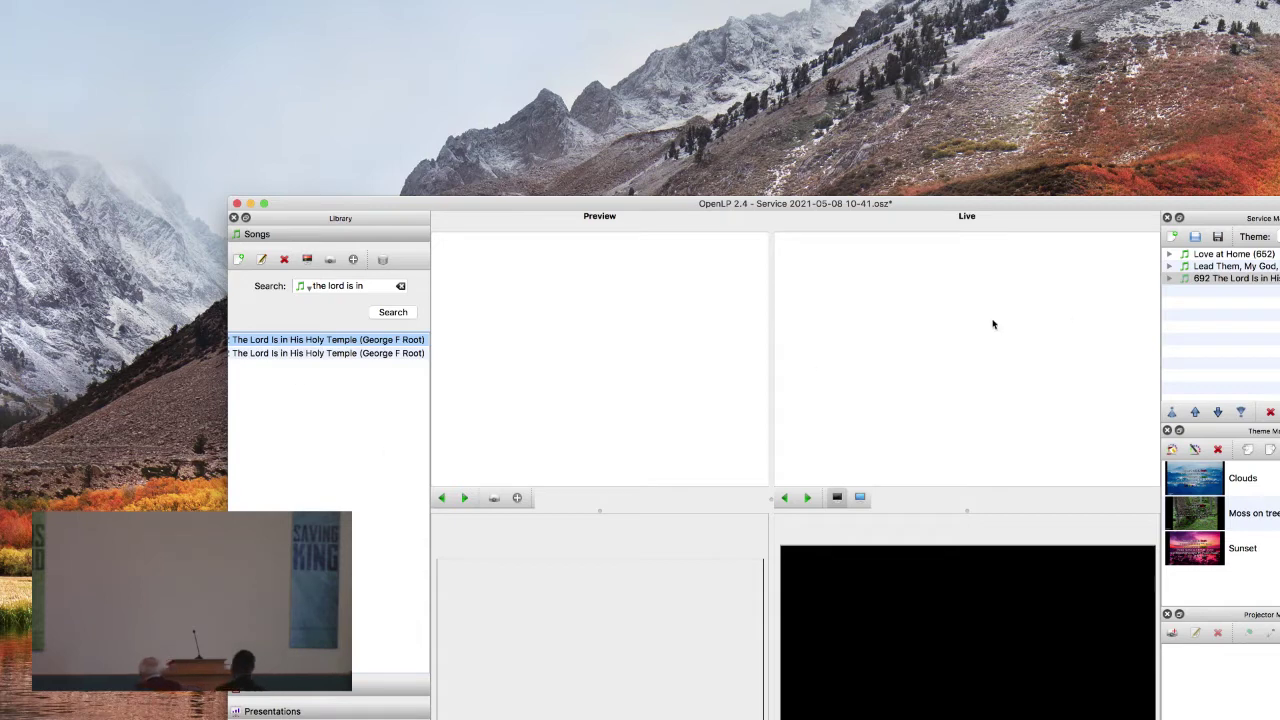
left_click_drag(1222, 280, 1222, 256)
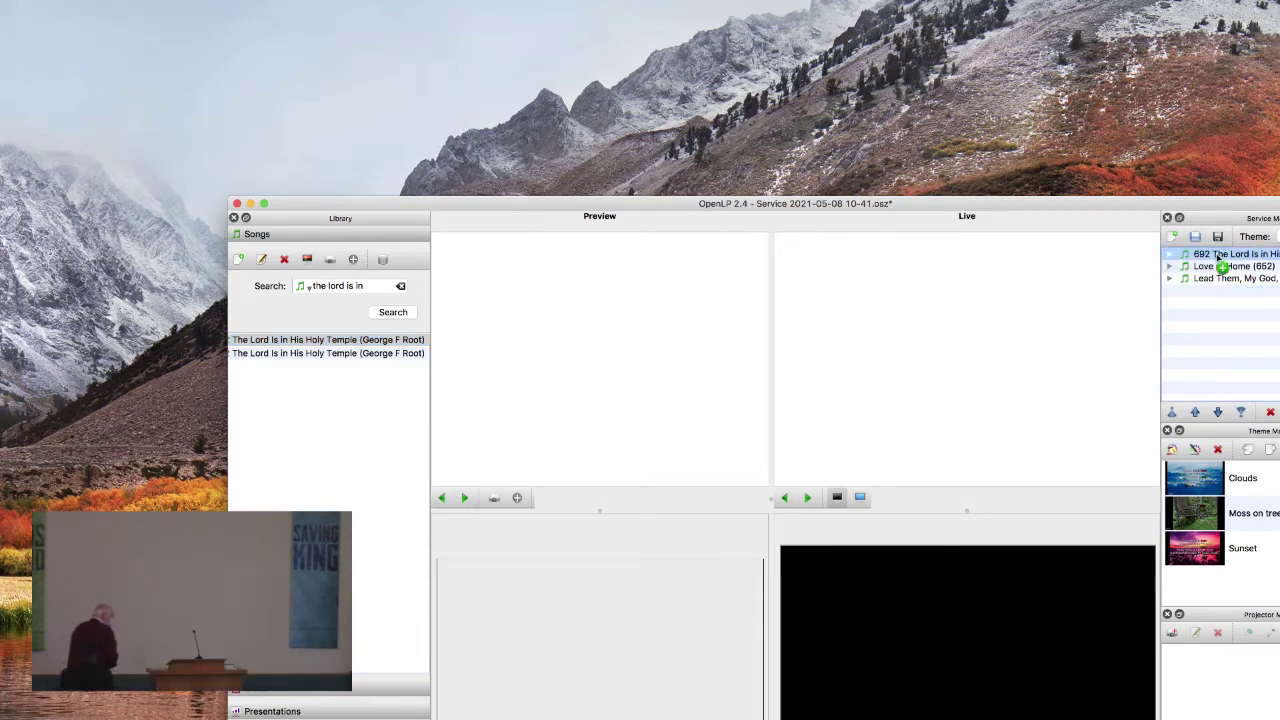
Search the songs for "glory be to" and add the first "660 Glory Be to the Father" result to the service.
left_click(400, 286)
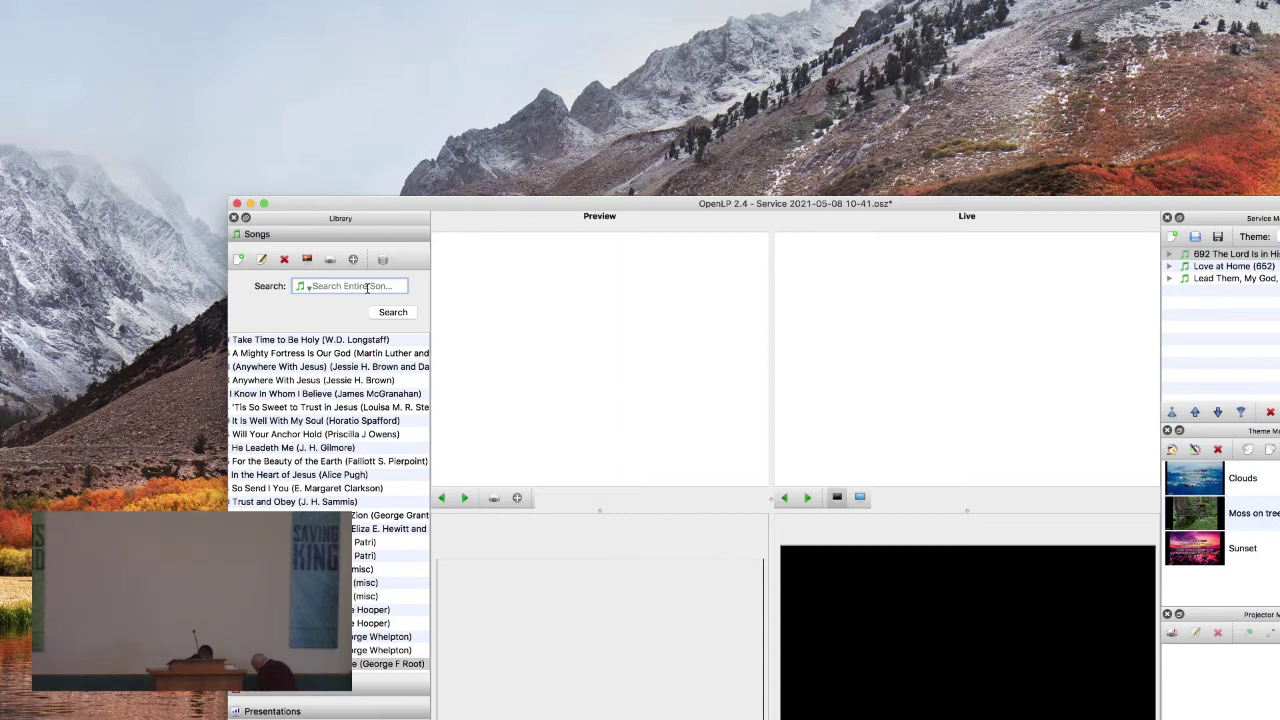
type("glory be to")
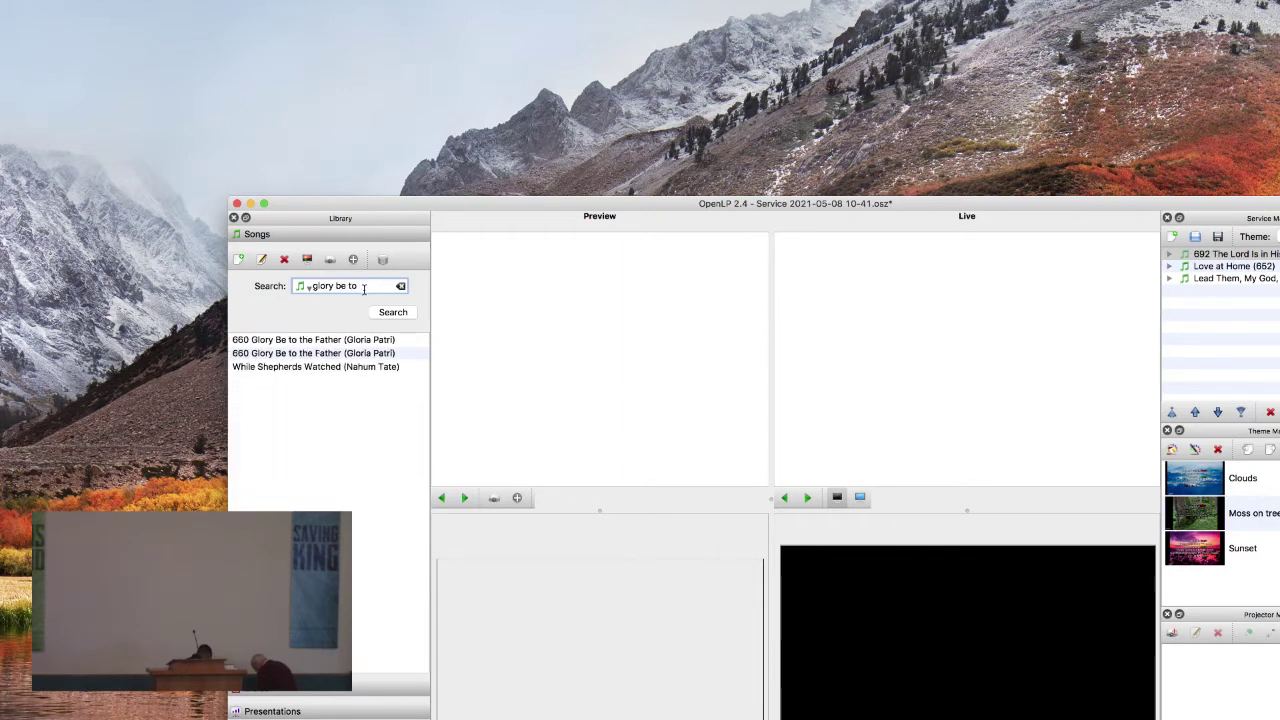
right_click(296, 340)
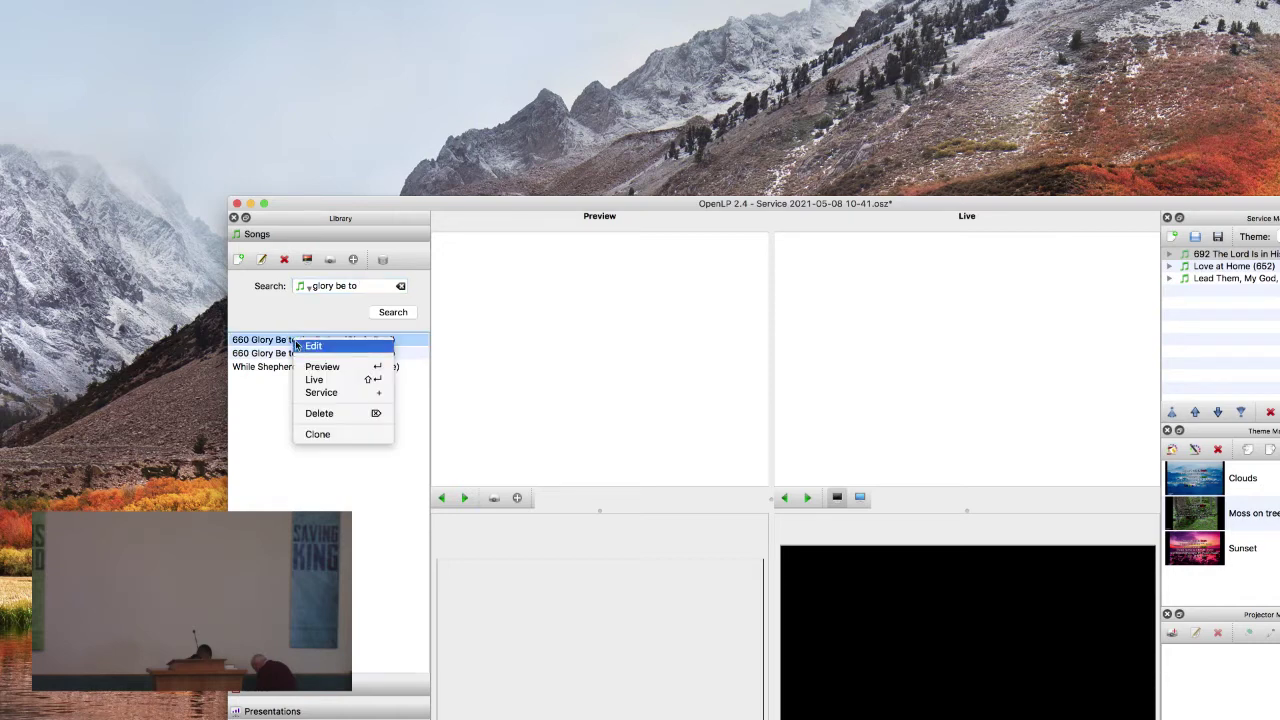
left_click(321, 400)
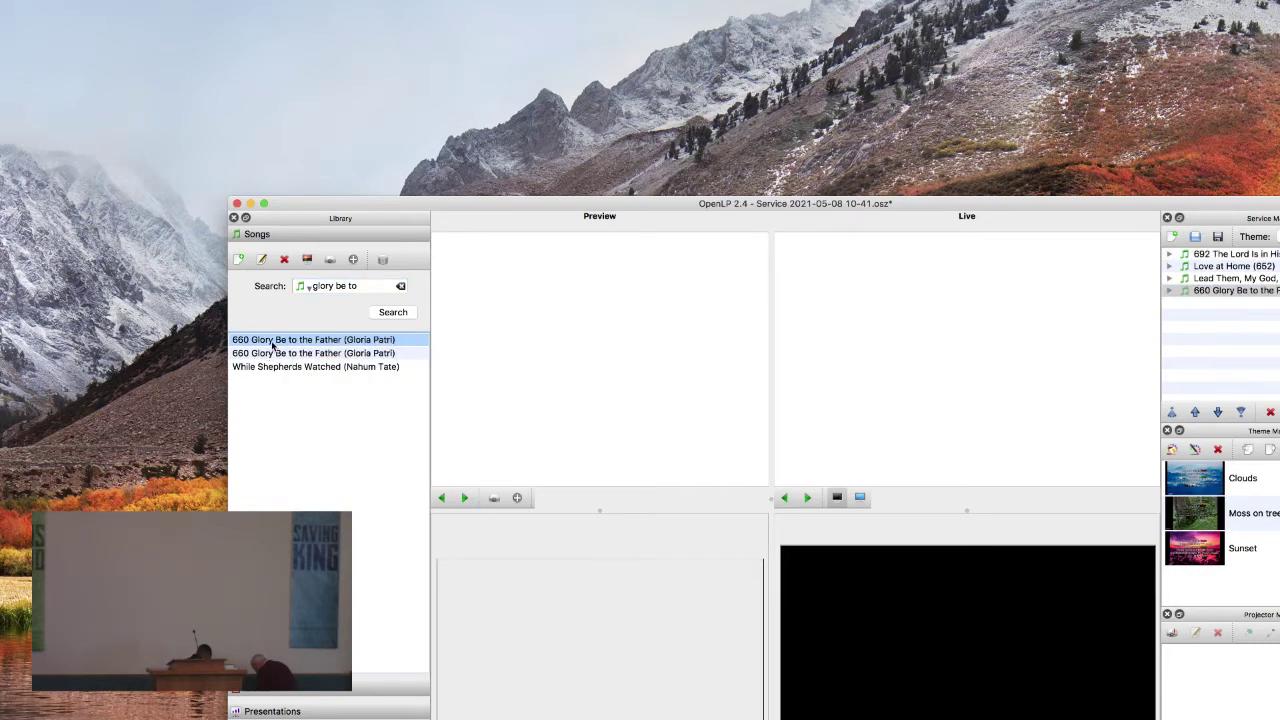
Show "Glory Be to the Father" live with the display unblanked, and move it to second place in the service order.
right_click(270, 342)
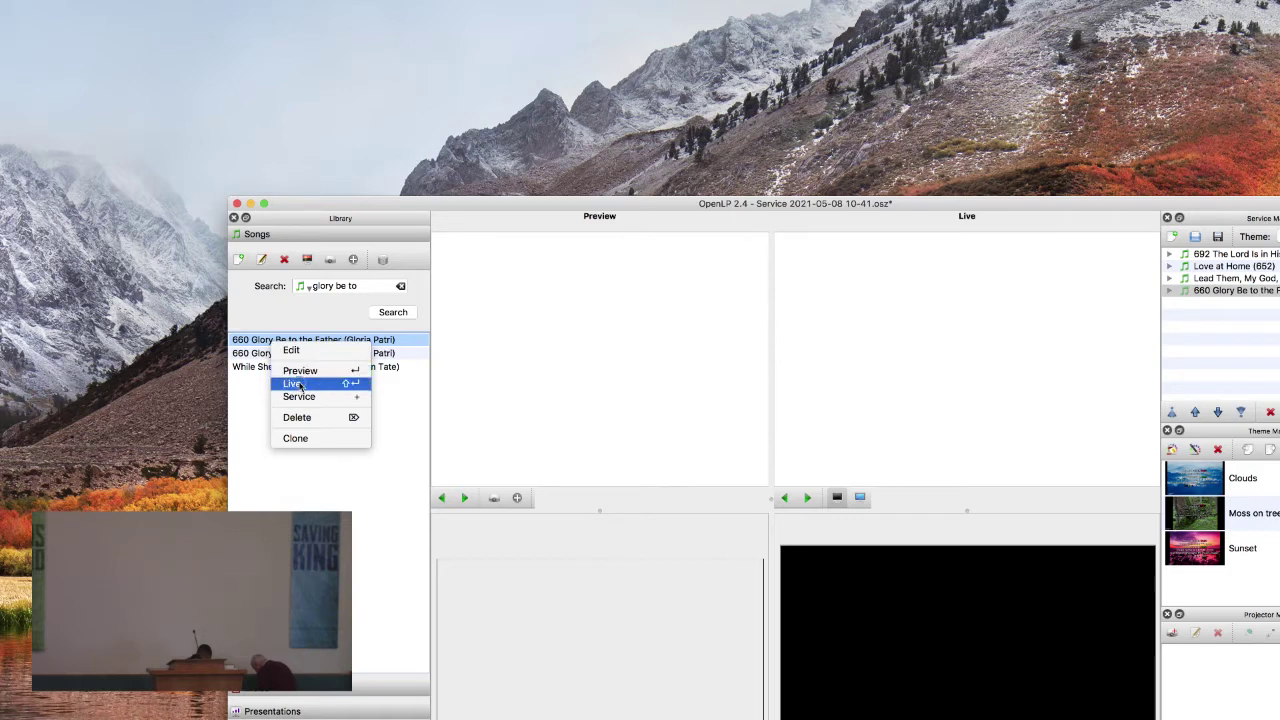
left_click(298, 385)
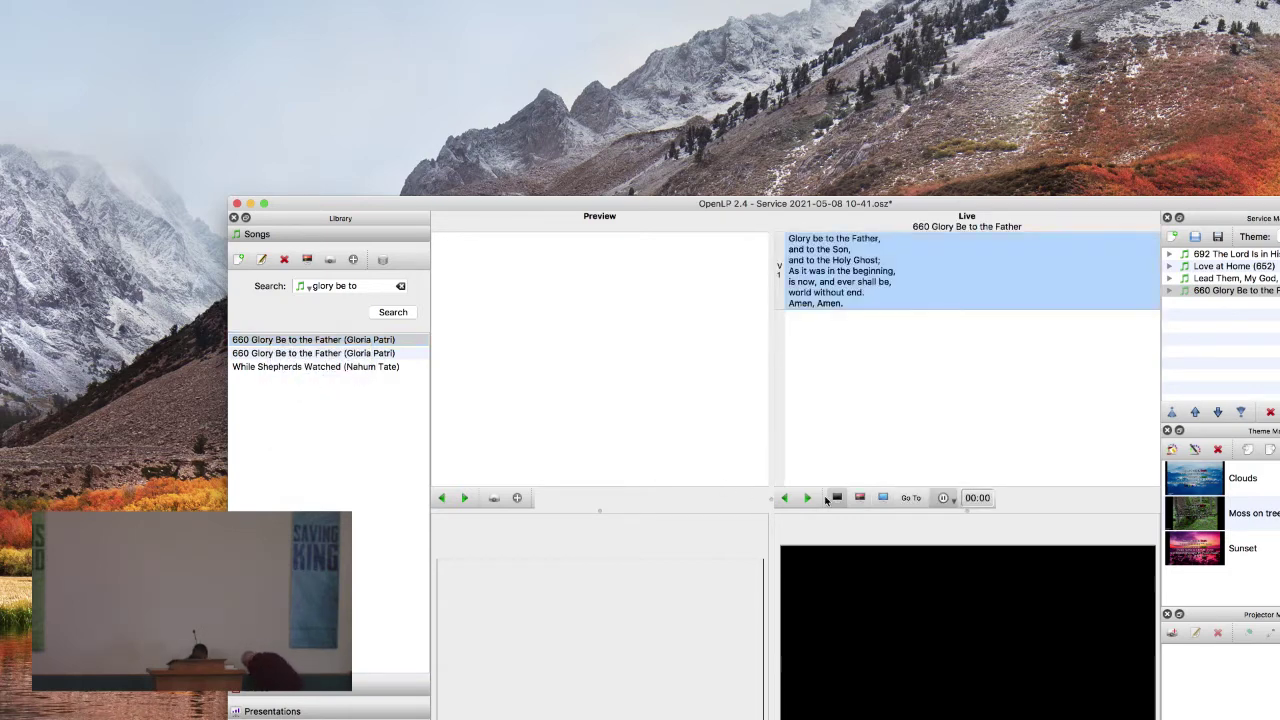
left_click(837, 499)
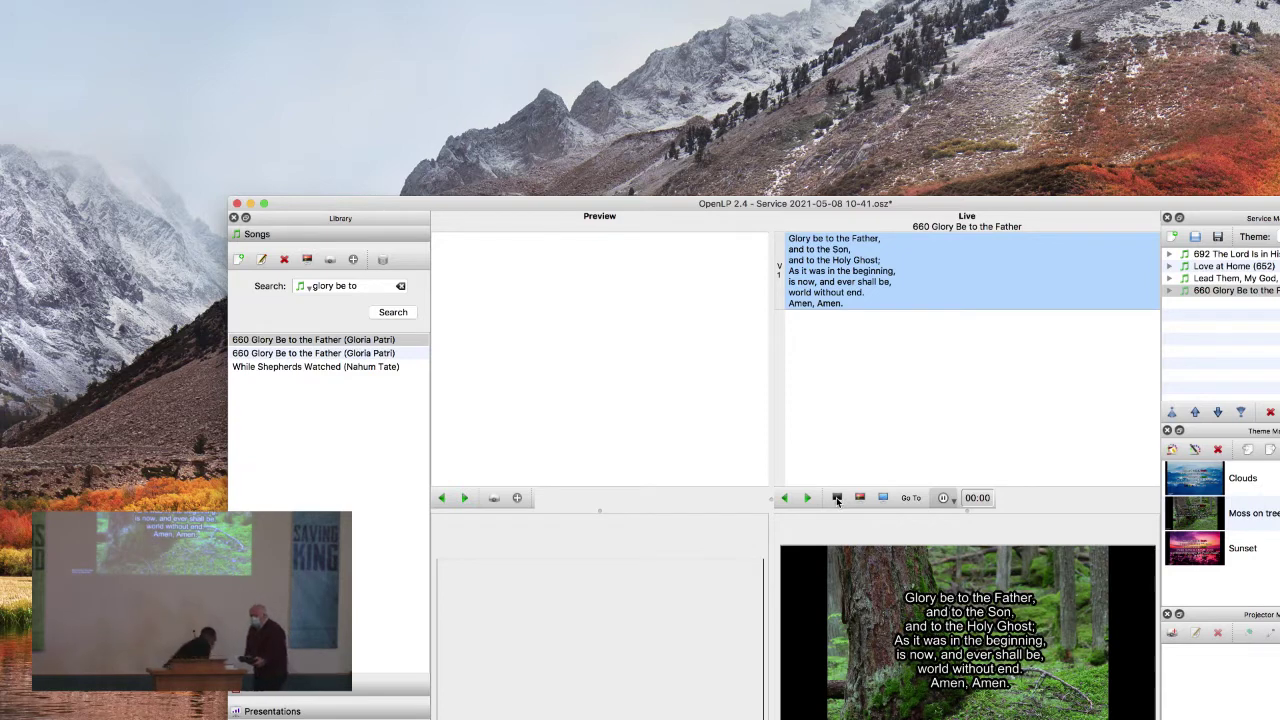
left_click_drag(1236, 290, 1238, 266)
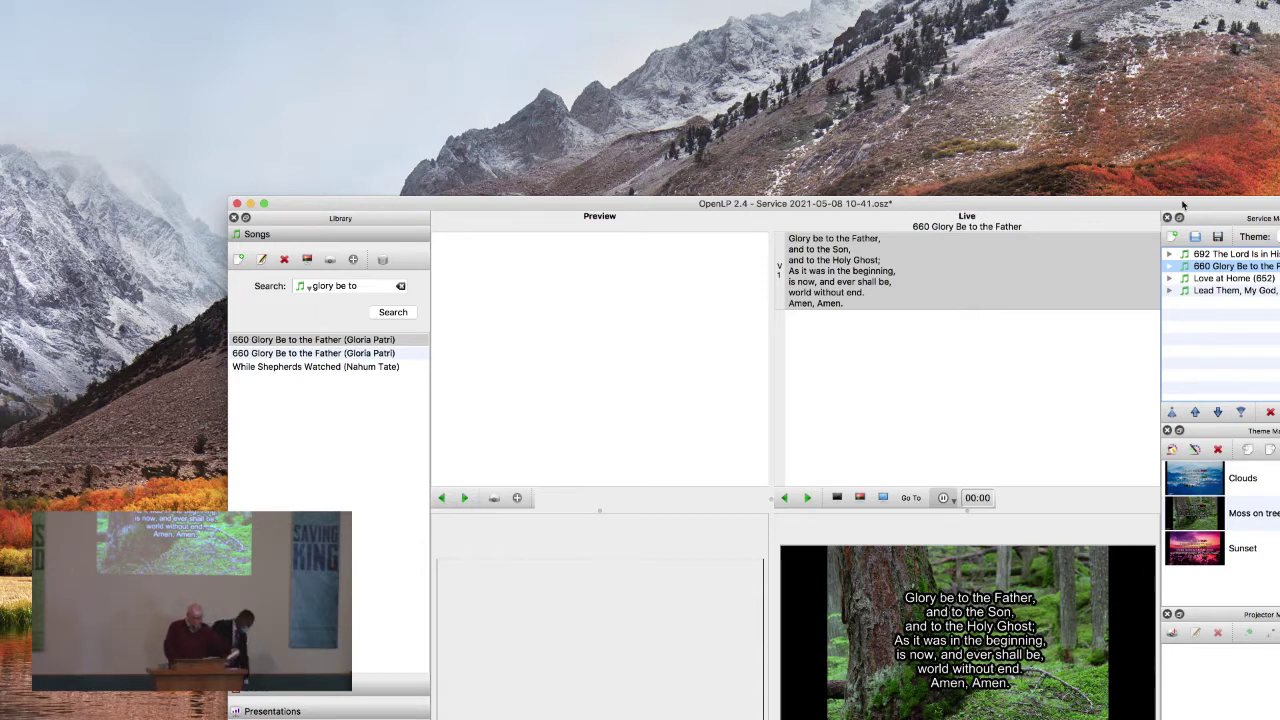
Send "Love at Home (652)" from the service live and display its "652 Love at Home" title slide.
double_click(1230, 280)
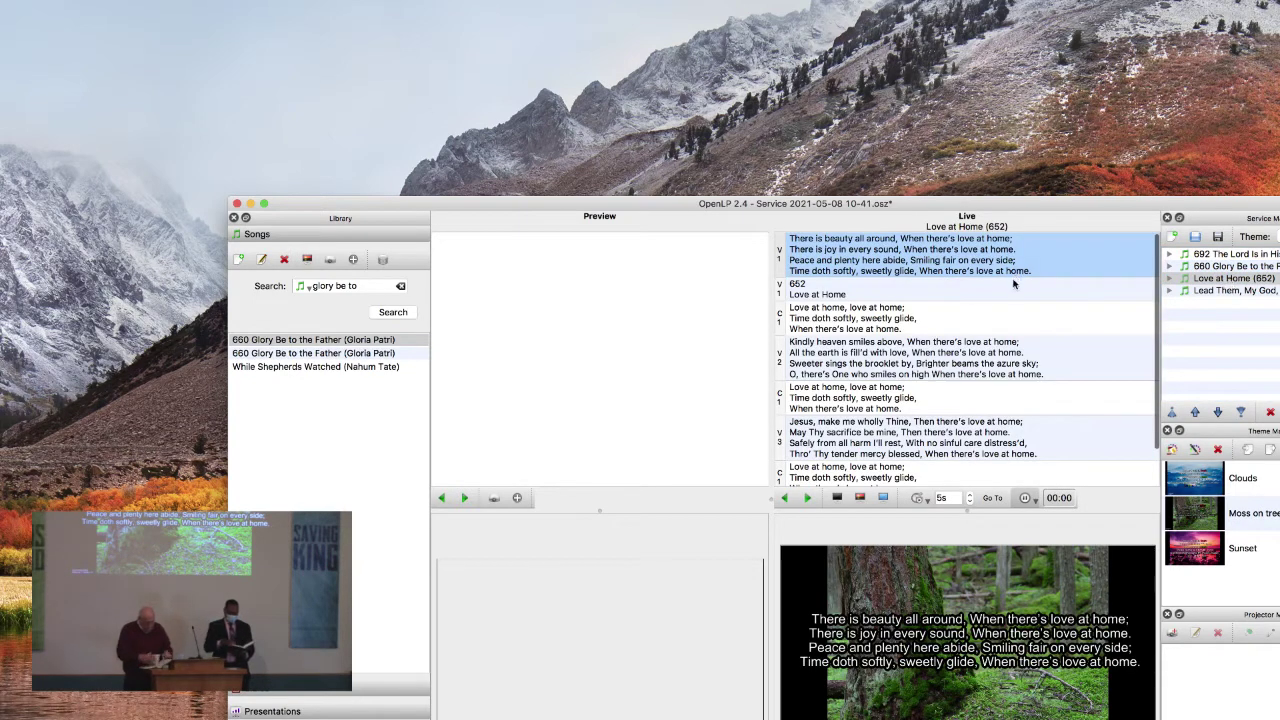
left_click(1012, 284)
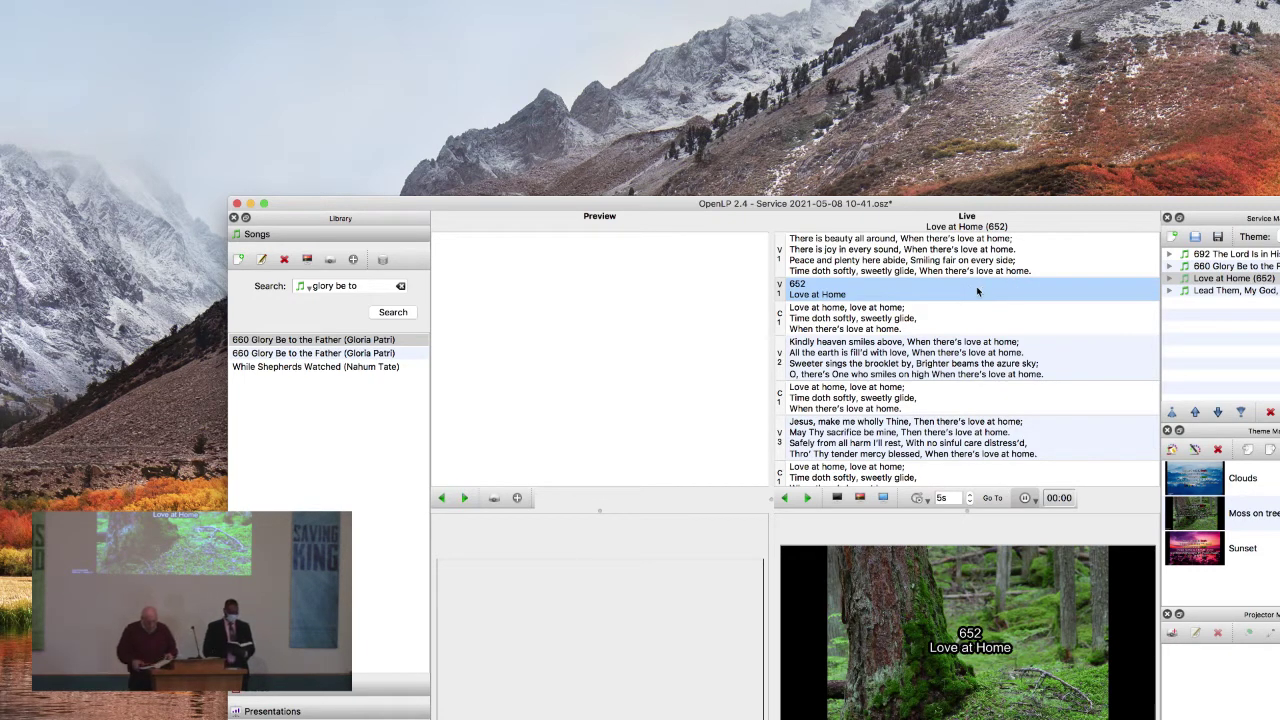
right_click(1208, 279)
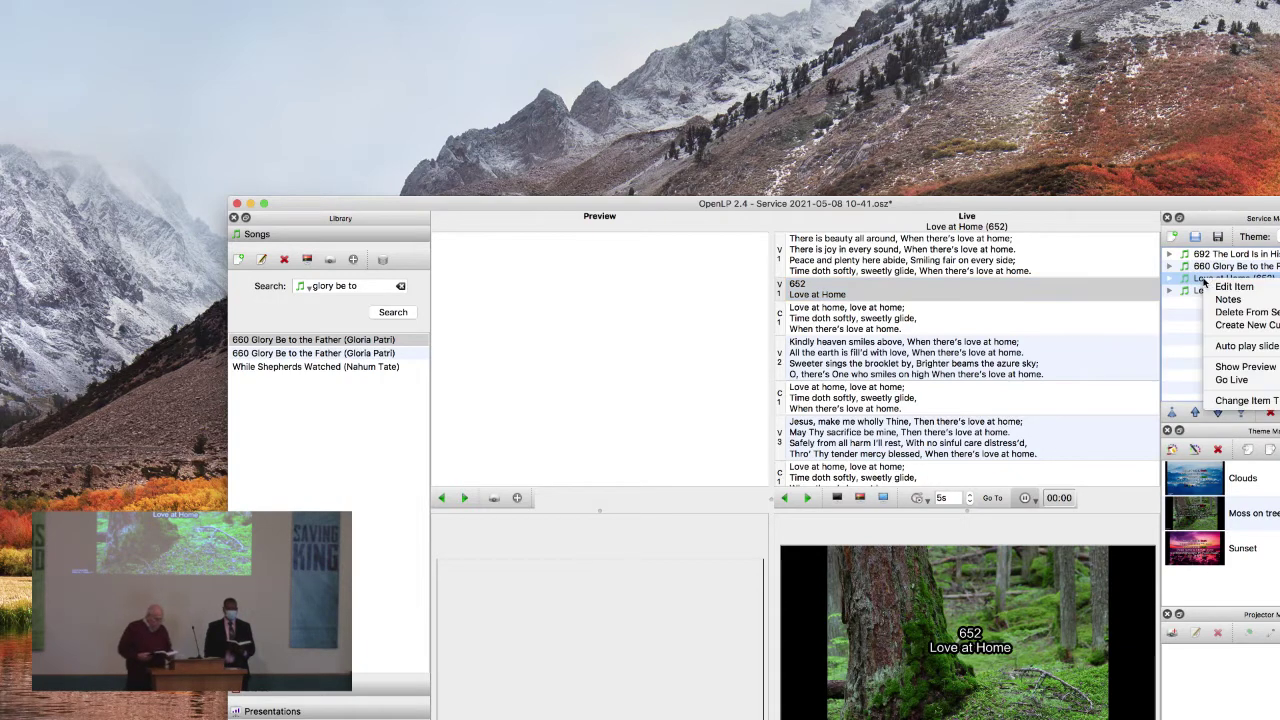
left_click(1228, 287)
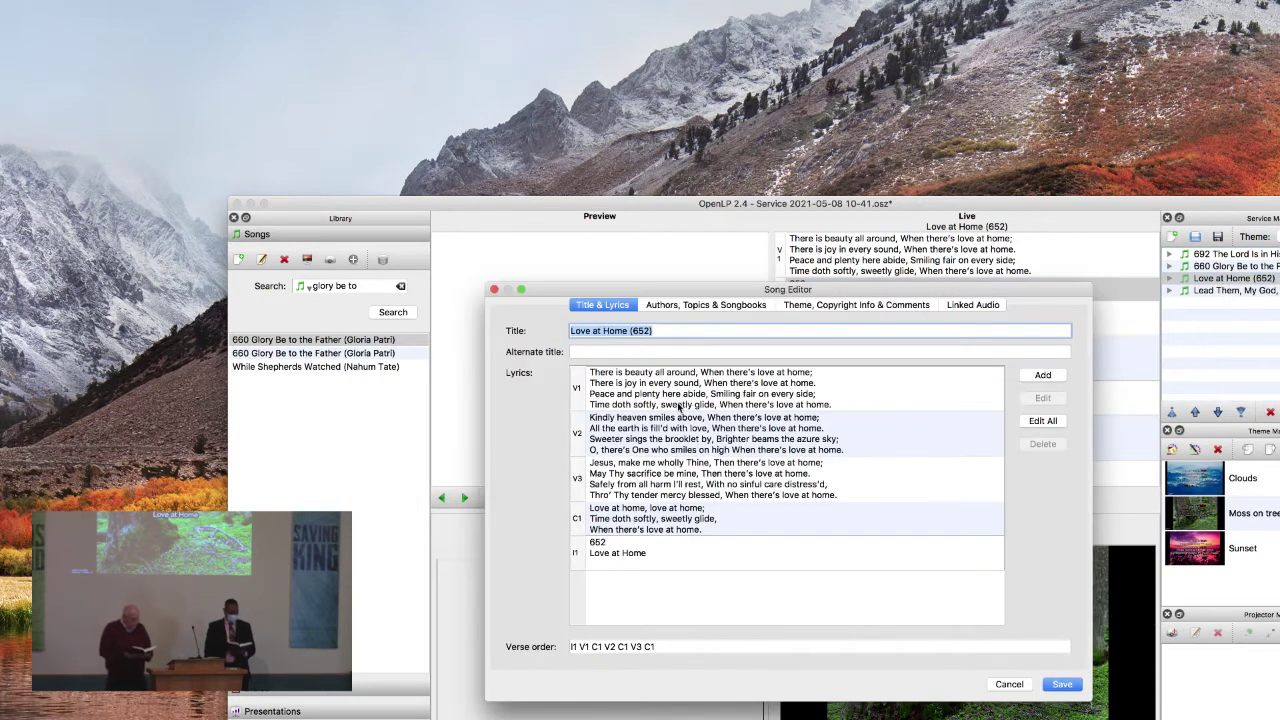
left_click(606, 553)
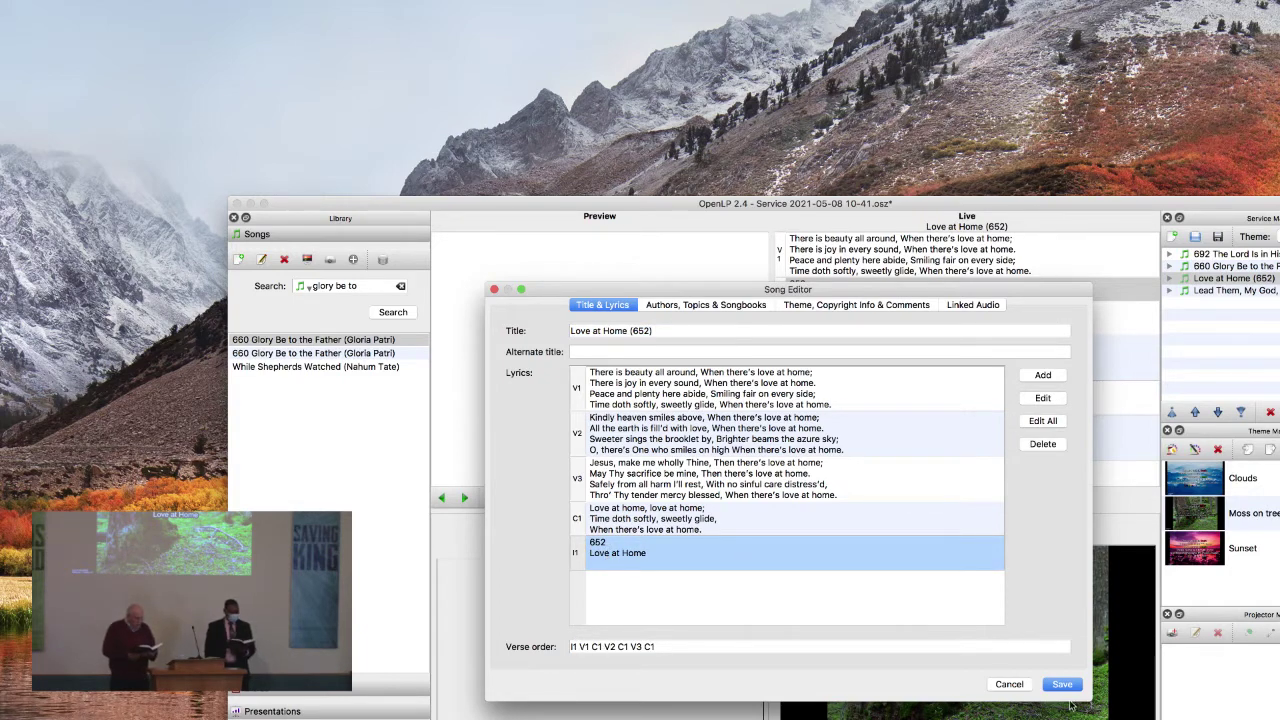
left_click(1024, 689)
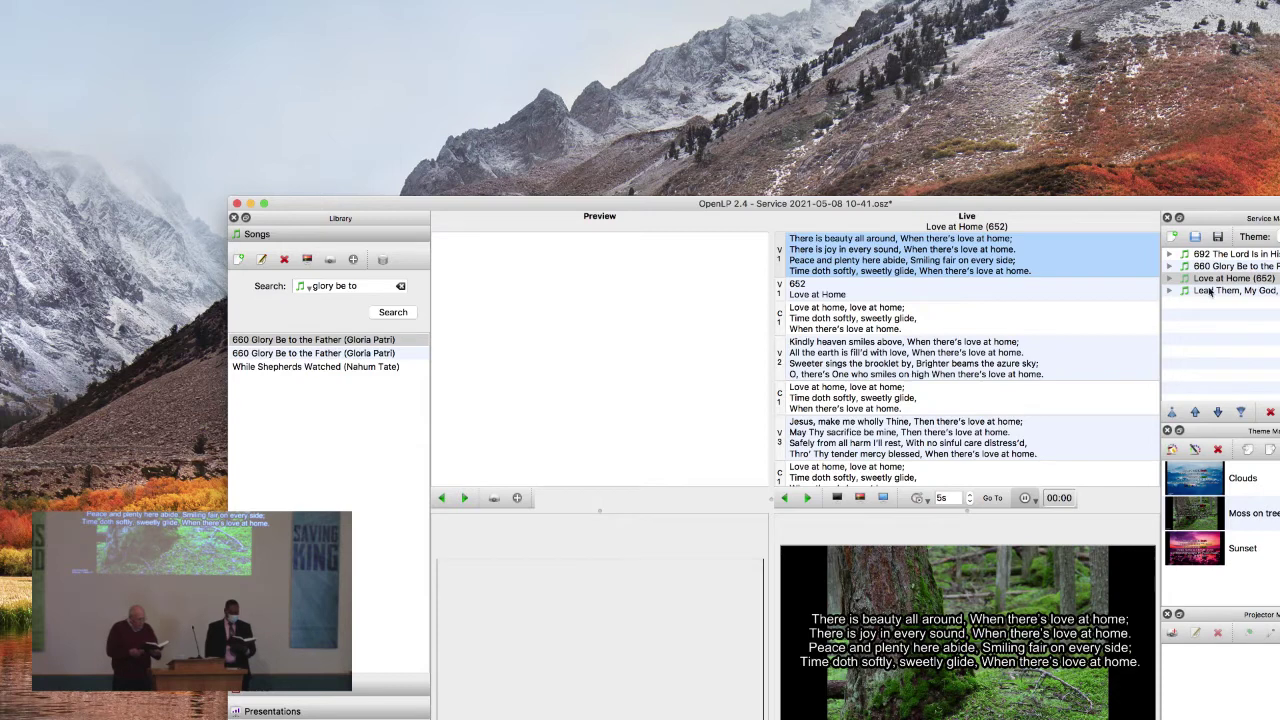
Advance the live "Love at Home" lyrics to the first chorus and on to verse 2.
left_click(907, 320)
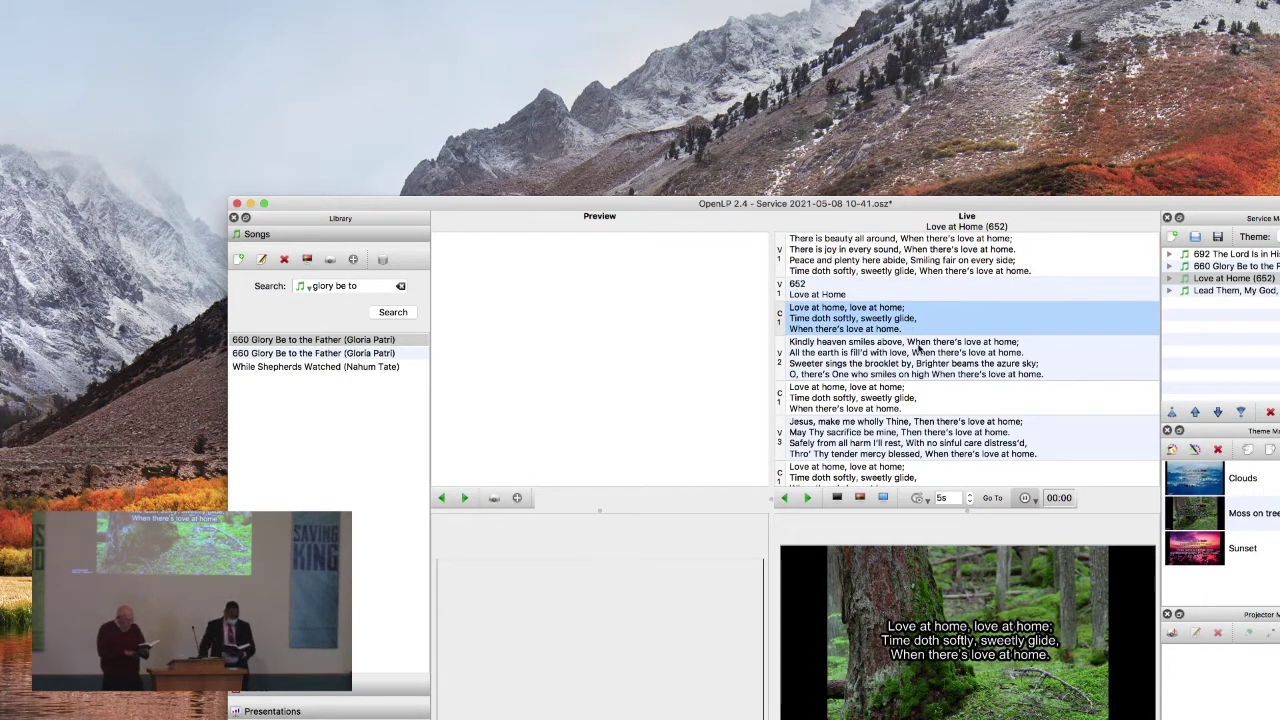
scroll(914, 375, "down", 1)
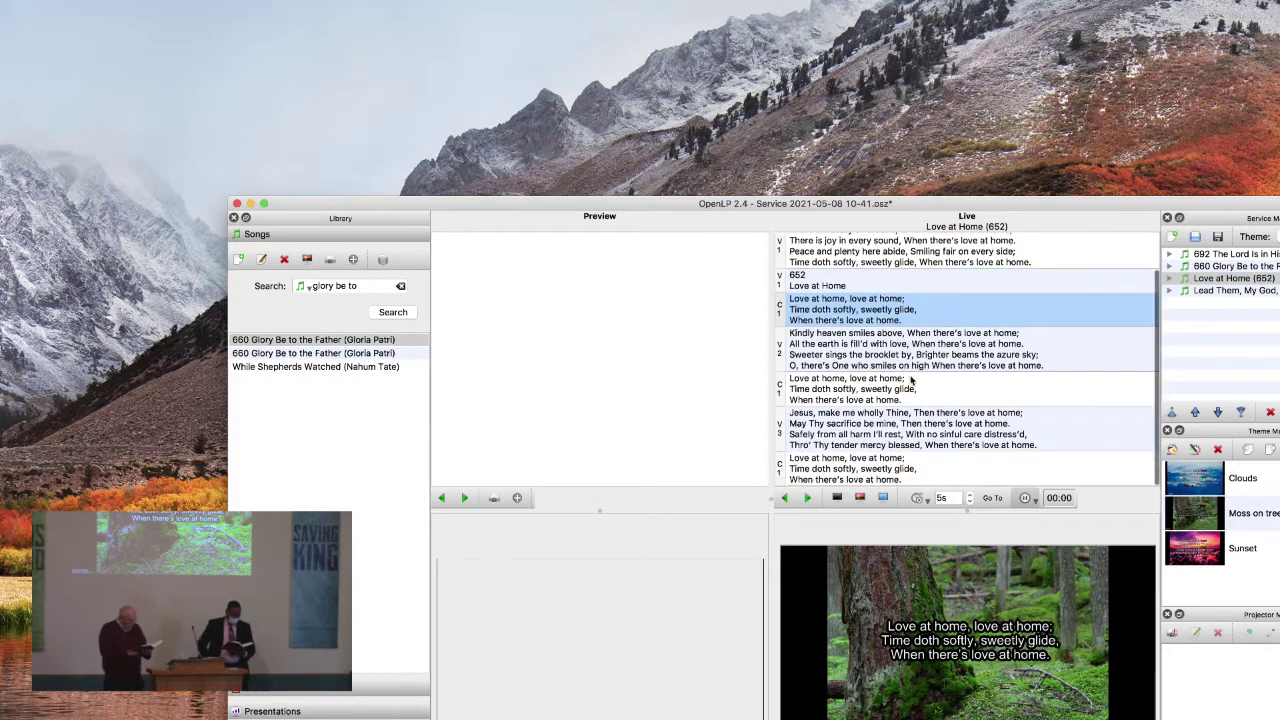
left_click(808, 498)
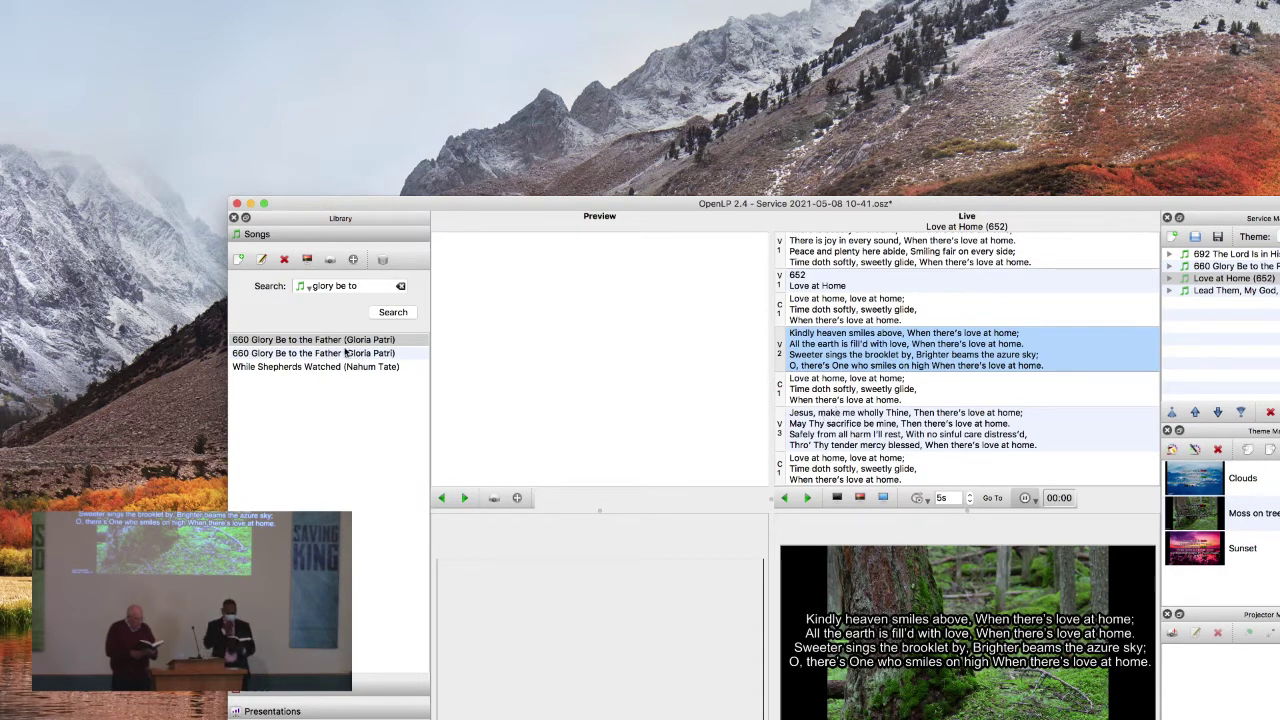
Open "Love at Home" from the service for editing and save it with the verse order I1 V1 C1 V2 C1 V3 C1.
right_click(1204, 279)
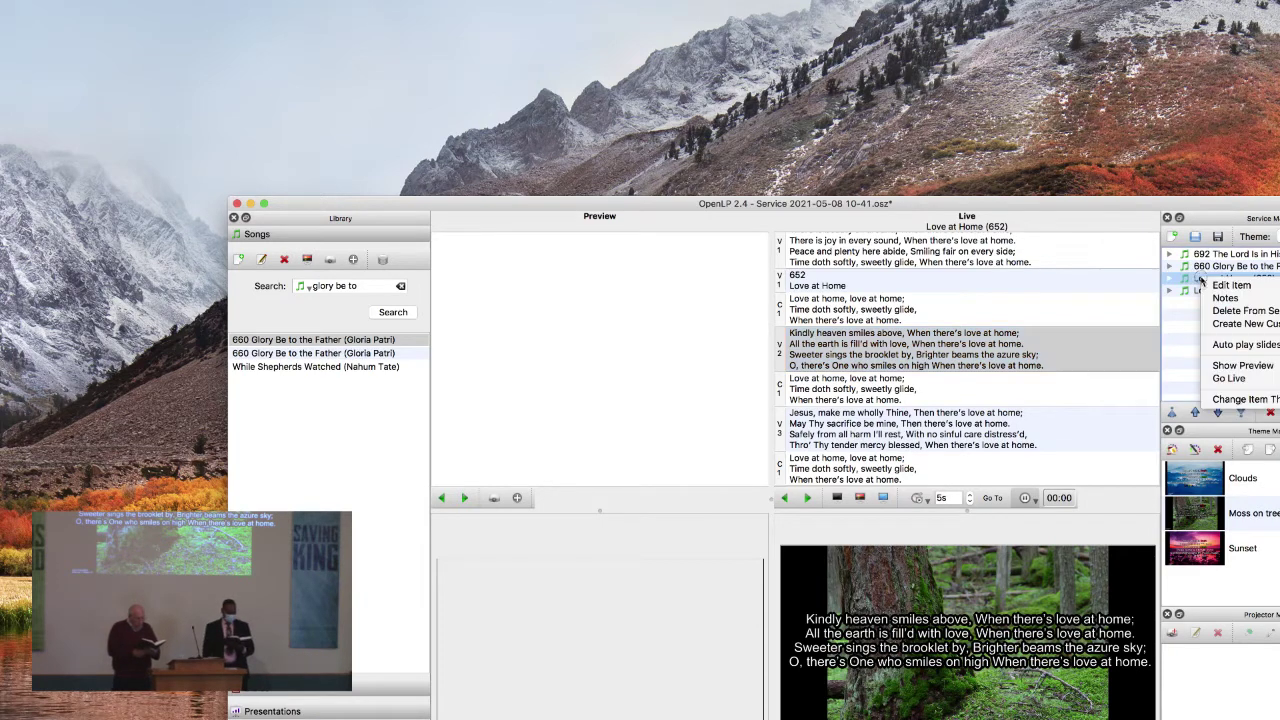
left_click(1228, 285)
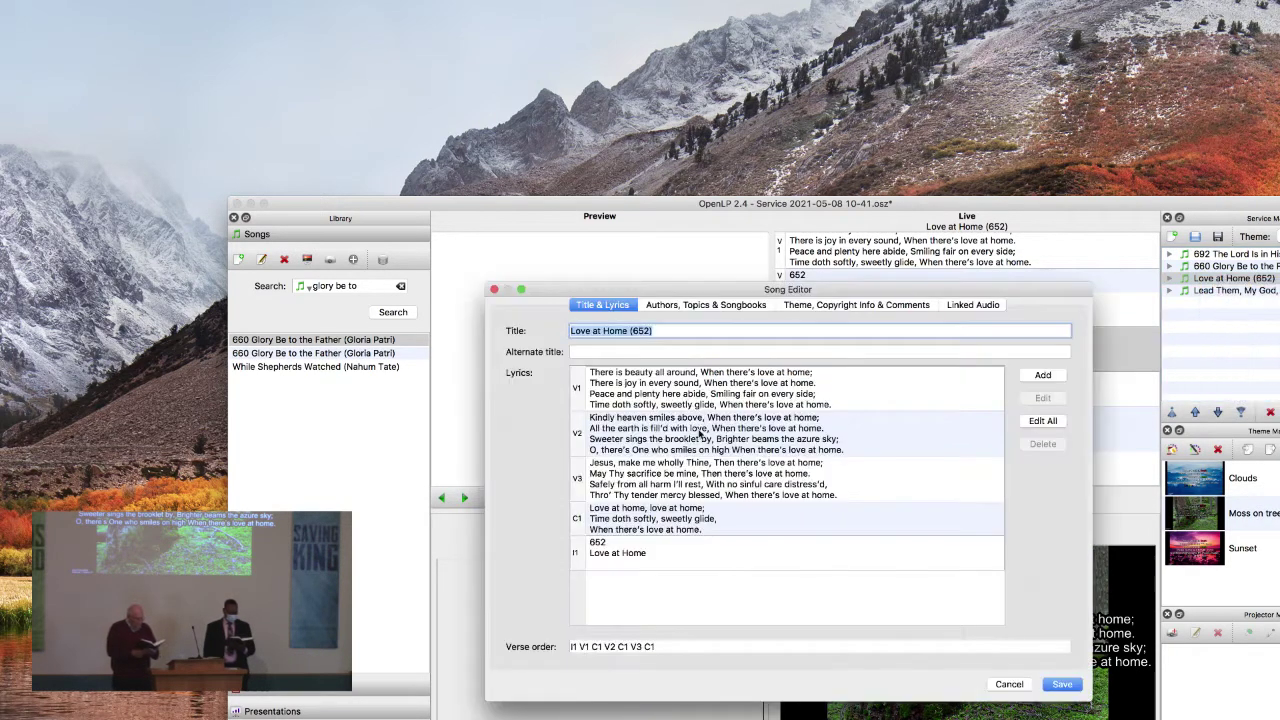
left_click(577, 647)
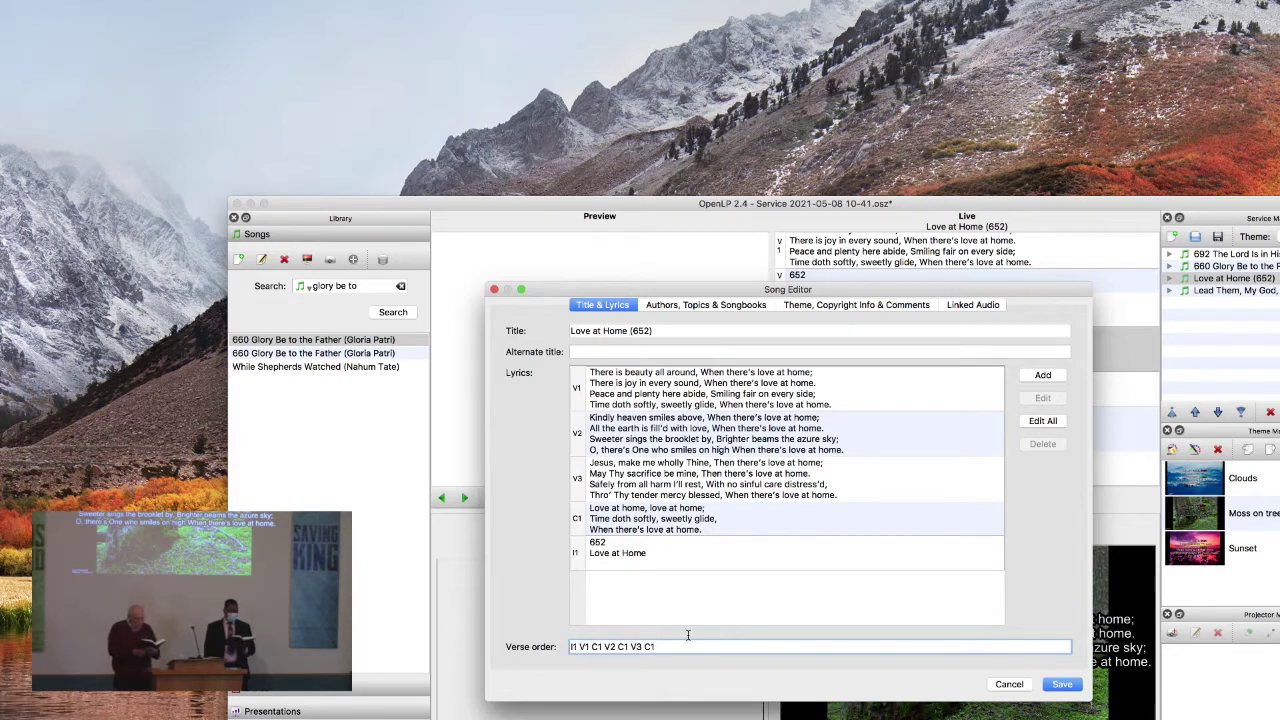
left_click(1064, 686)
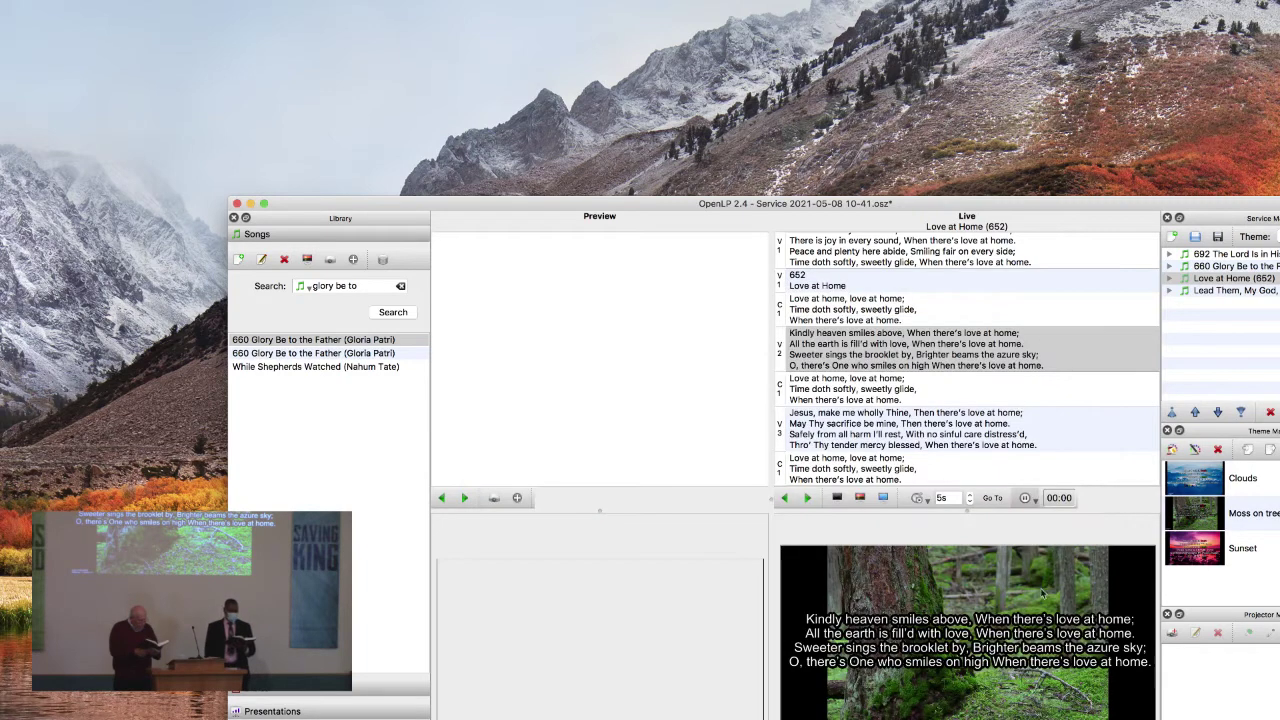
Advance the live lyrics to the chorus following verse 2 and on to verse 3.
left_click(922, 389)
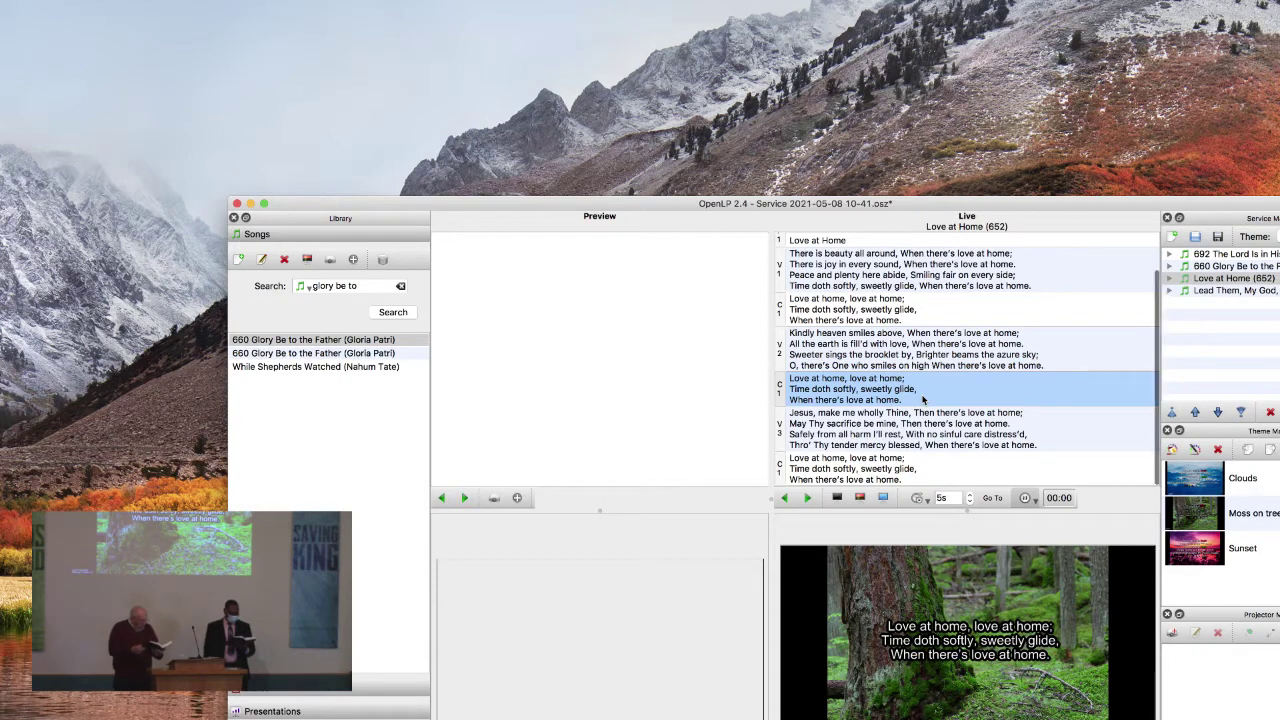
left_click(807, 499)
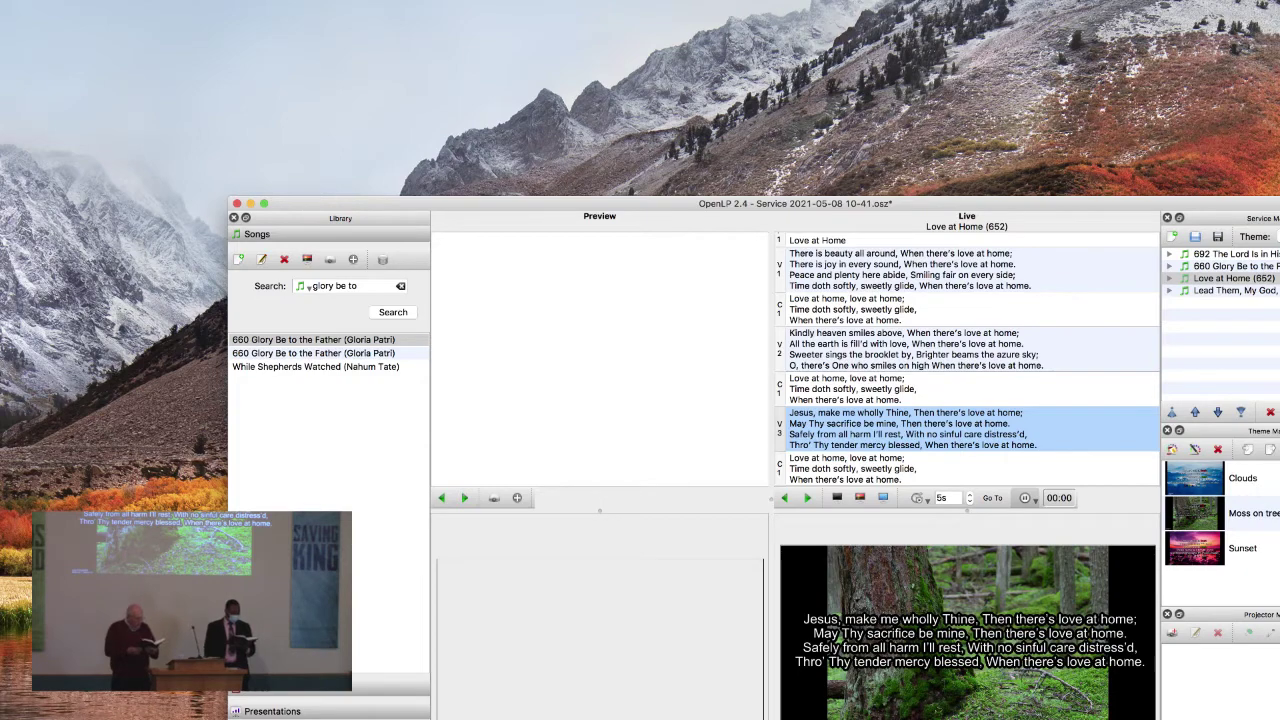
Switch from OpenLP to Finder and open the Pictures folder.
key("super+h")
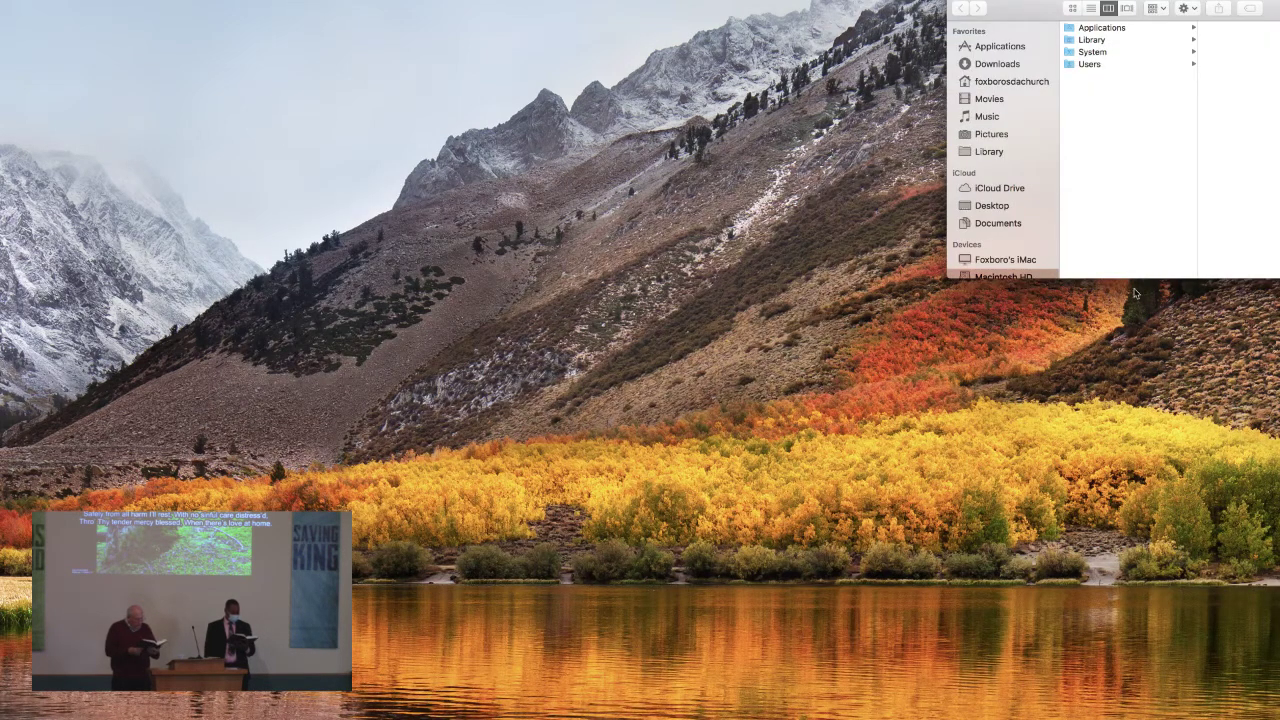
left_click(992, 134)
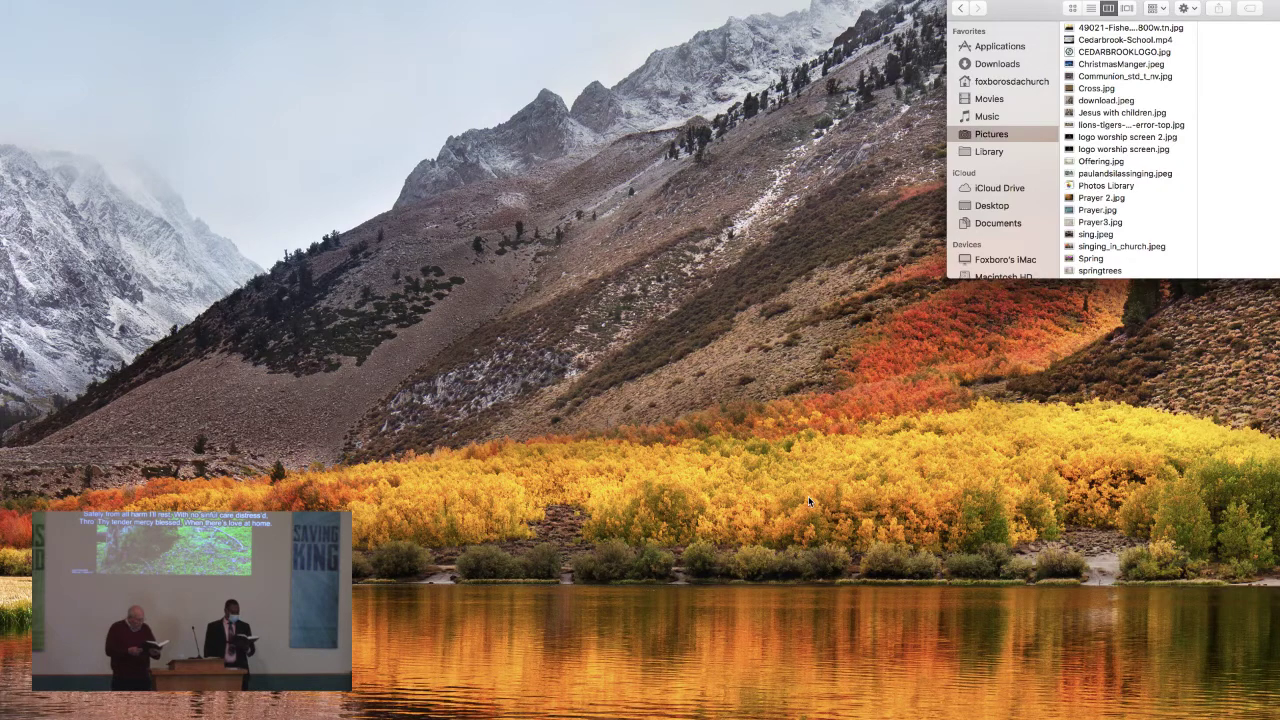
Return to OpenLP and advance the live "Love at Home" lyrics to the final chorus.
key("super+Tab")
key("Down")
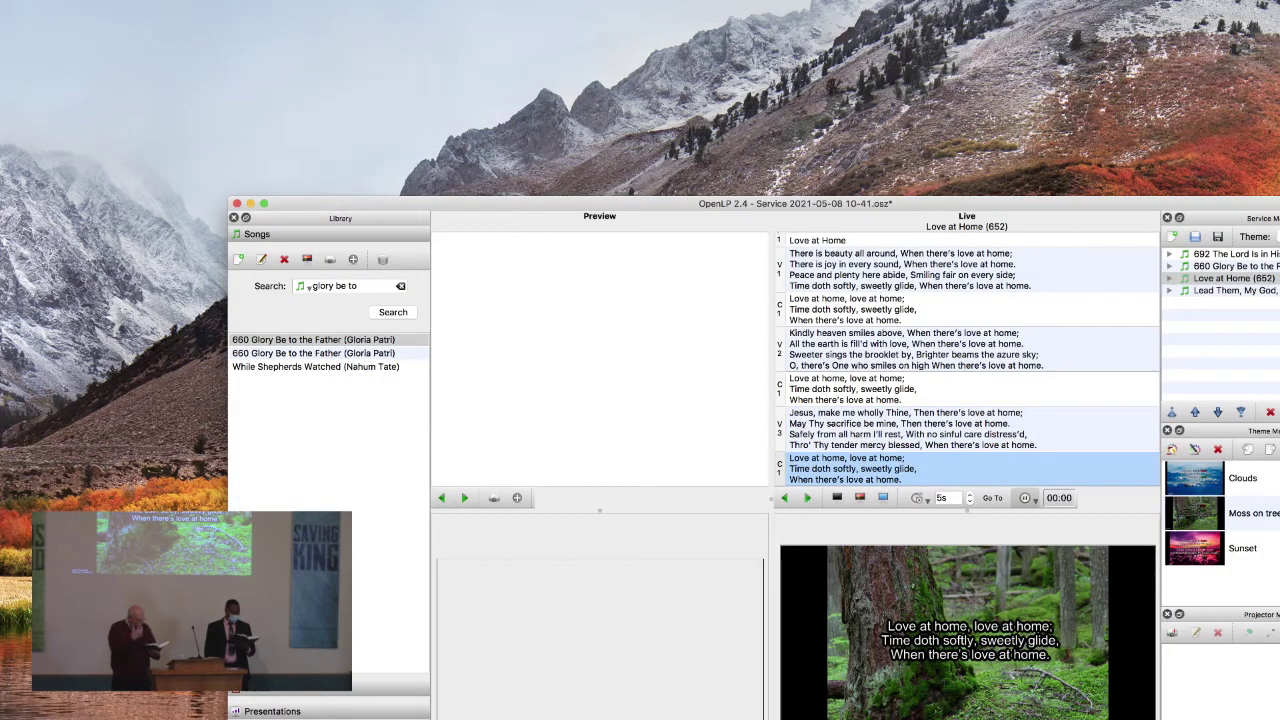
Switch to Finder and move "Prayer 2.jpg" from the Pictures folder onto the desktop.
key("super+Tab")
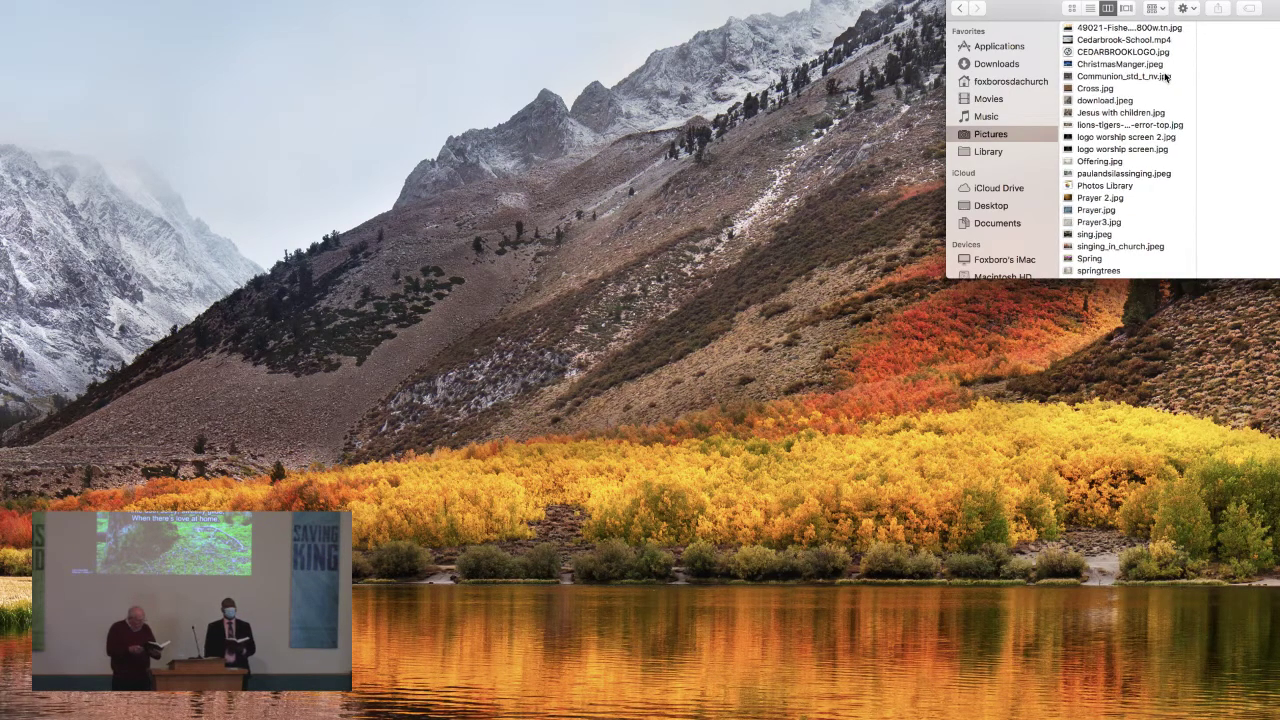
scroll(1102, 88, "down", 1)
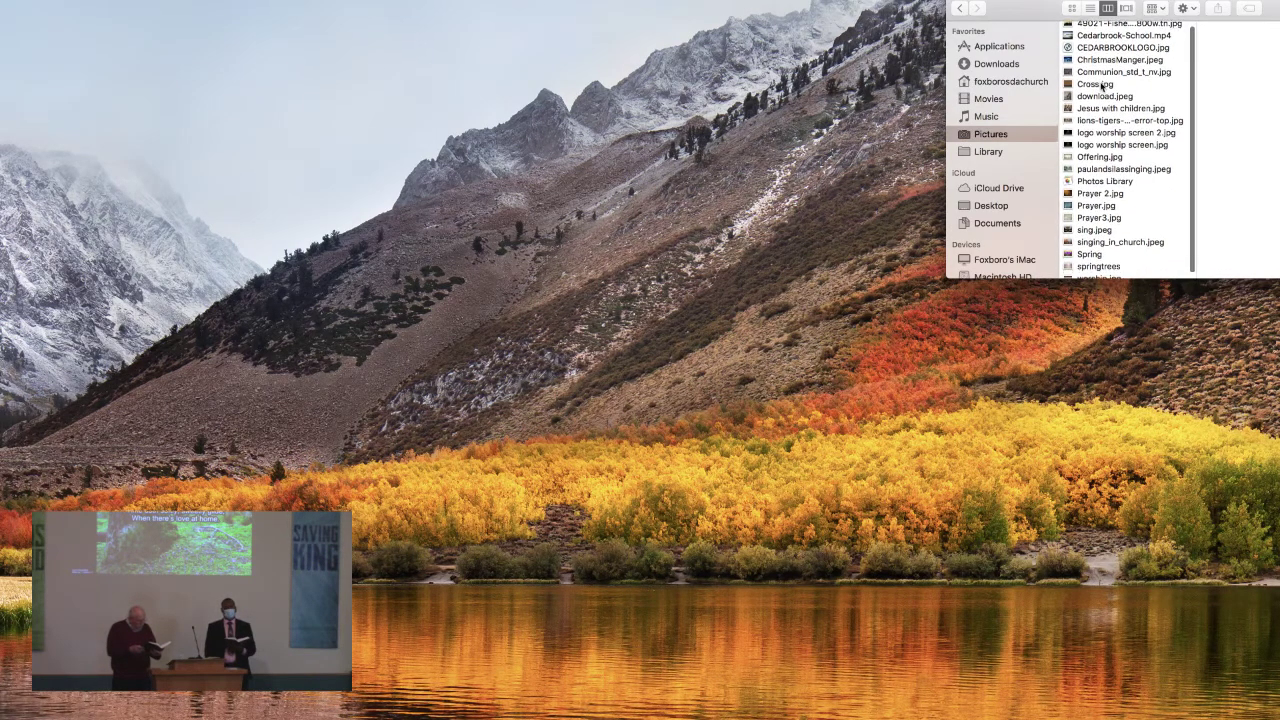
scroll(1102, 88, "down", 1)
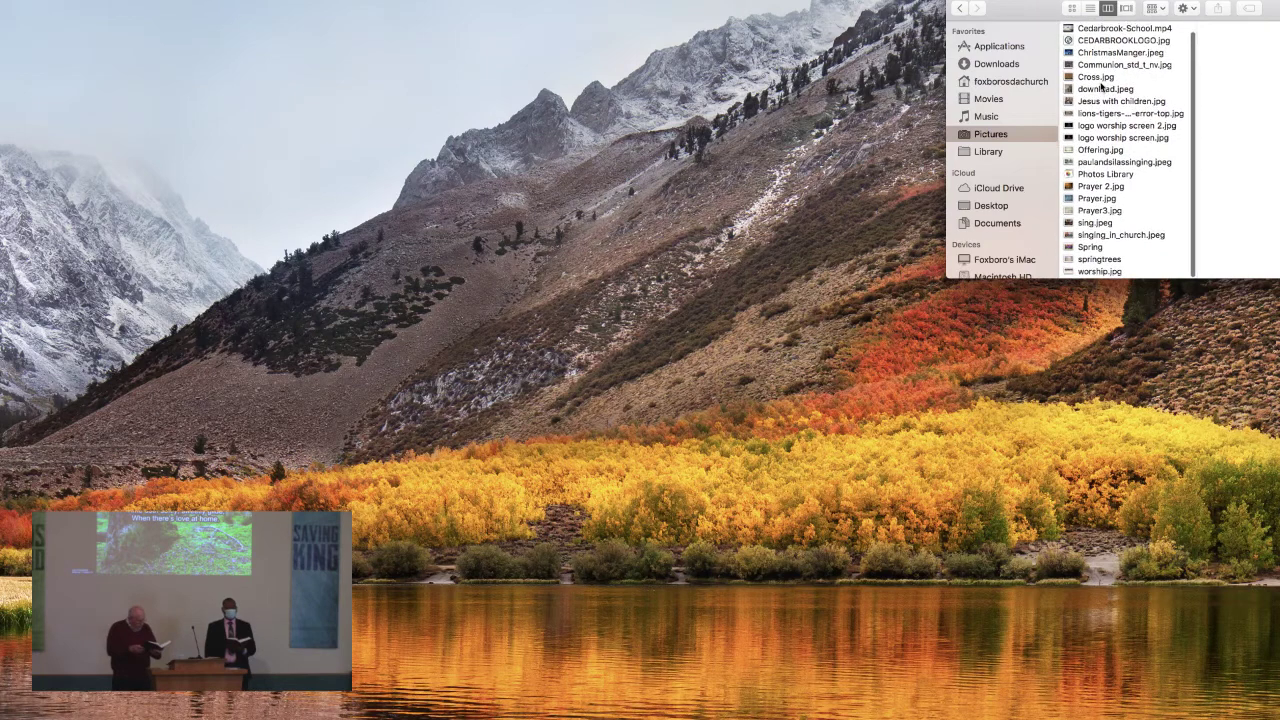
left_click(1107, 191)
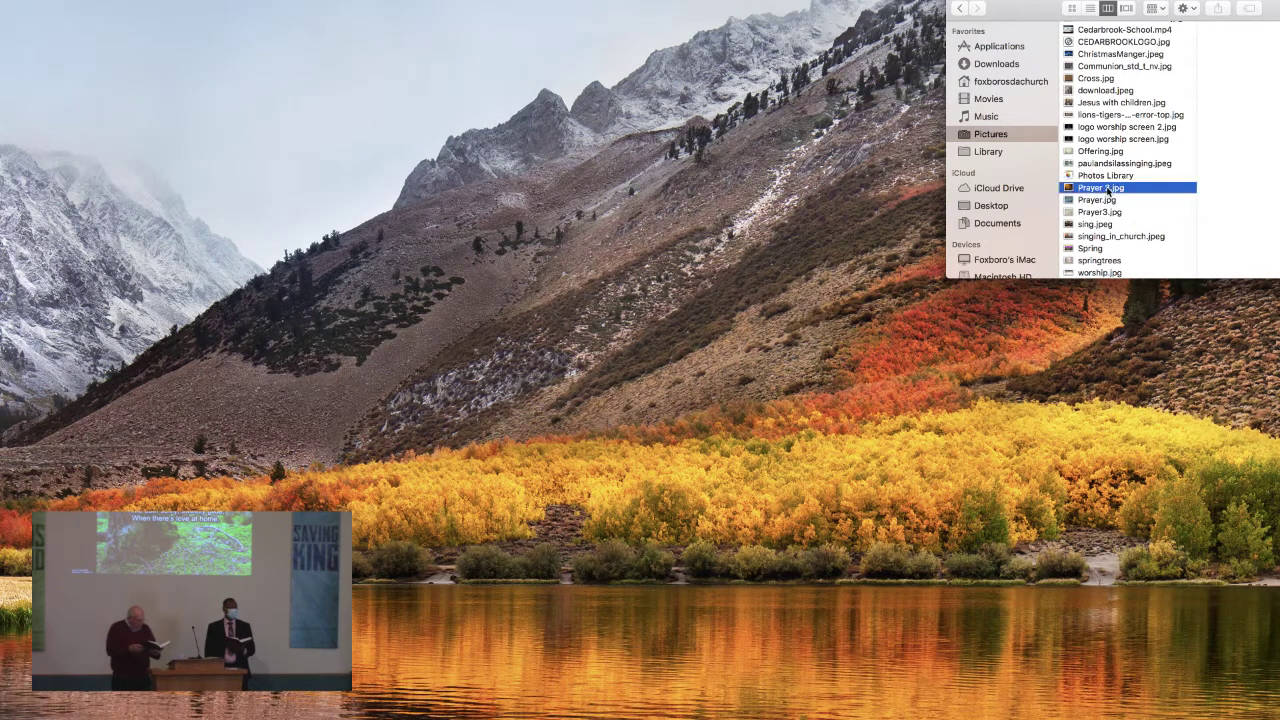
right_click(1107, 191)
left_click(1137, 231)
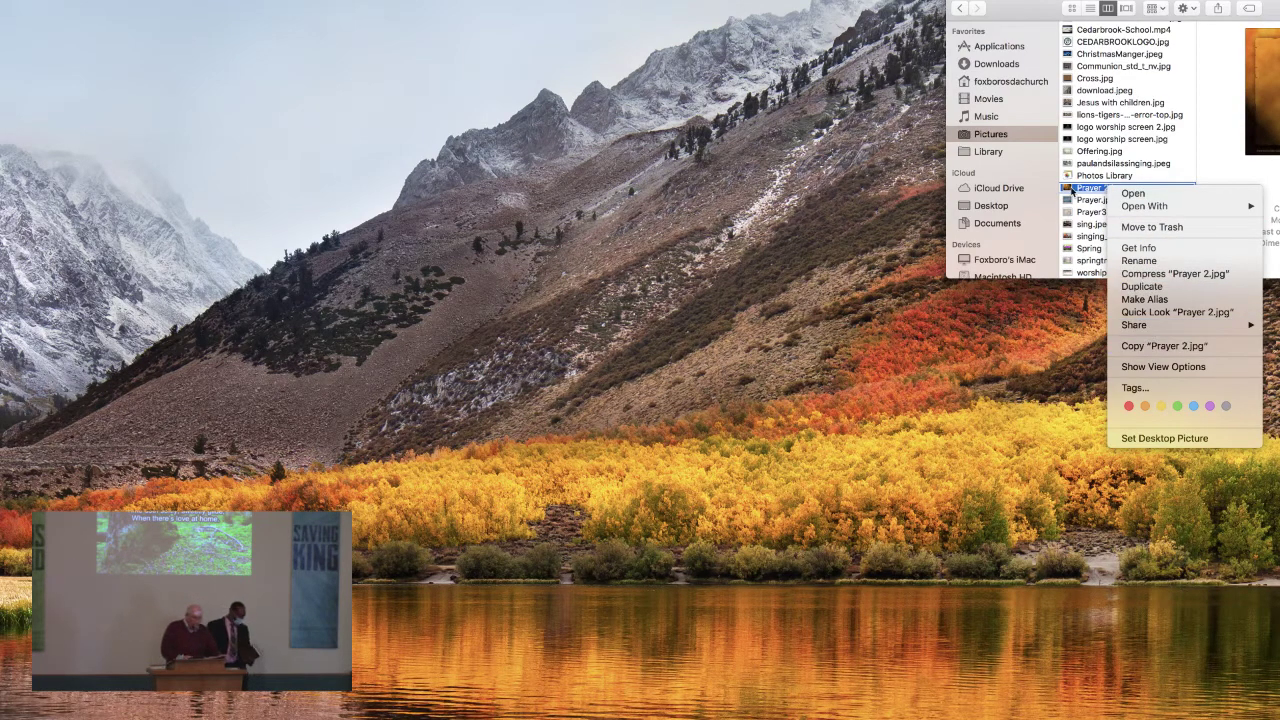
left_click(1067, 189)
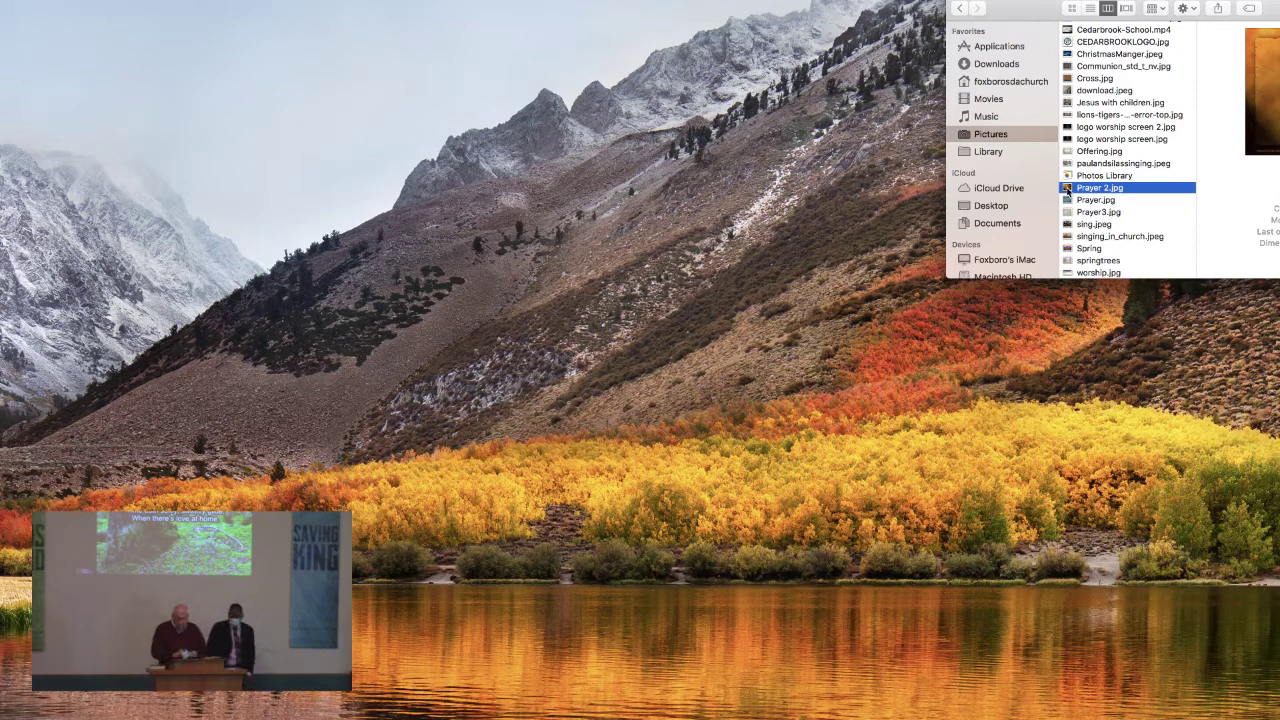
left_click_drag(1067, 189, 888, 395)
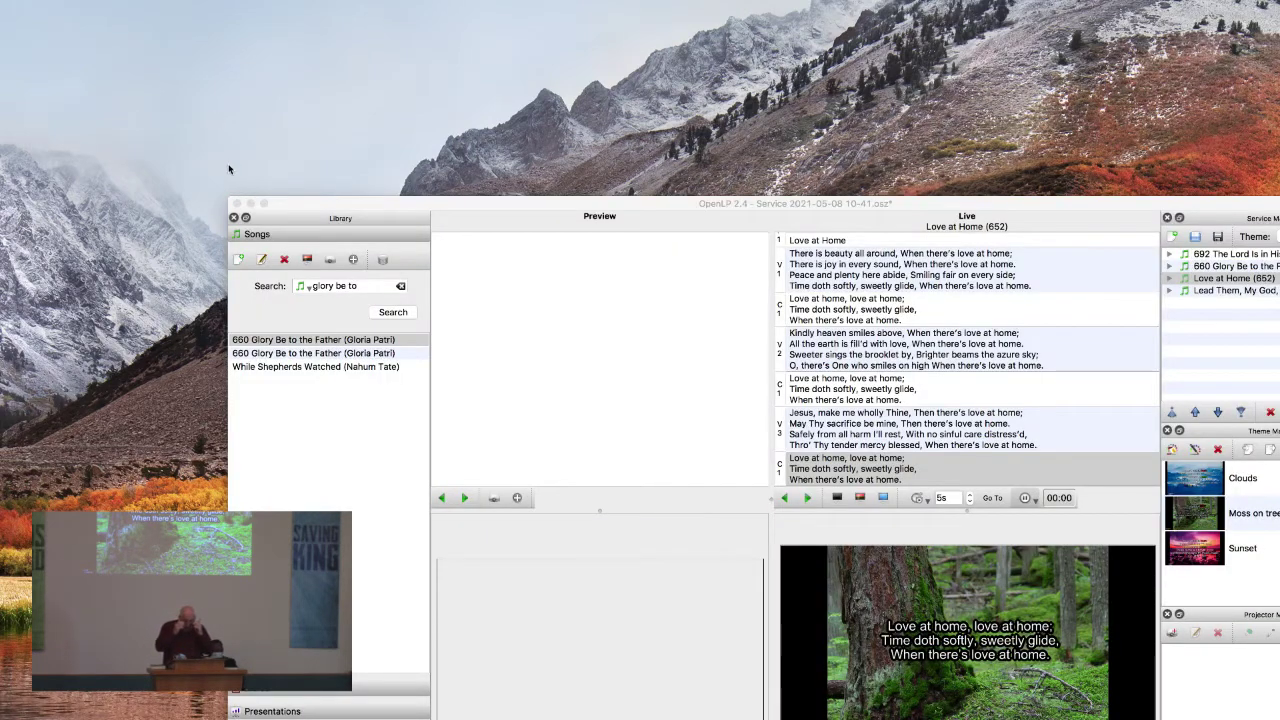
Reposition the OpenLP window and add "Prayer 2.jpg" from the desktop to the image library with No group.
left_click_drag(409, 205, 370, 0)
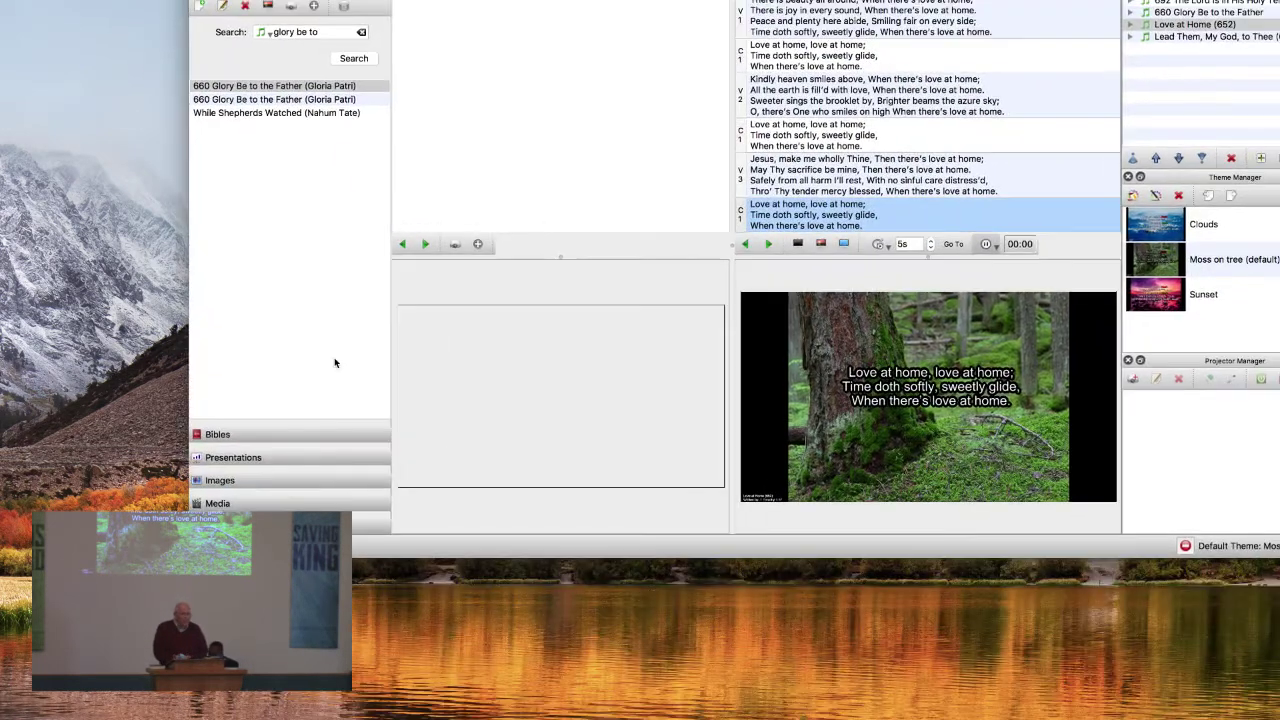
left_click(298, 482)
left_click_drag(167, 51, 296, 274)
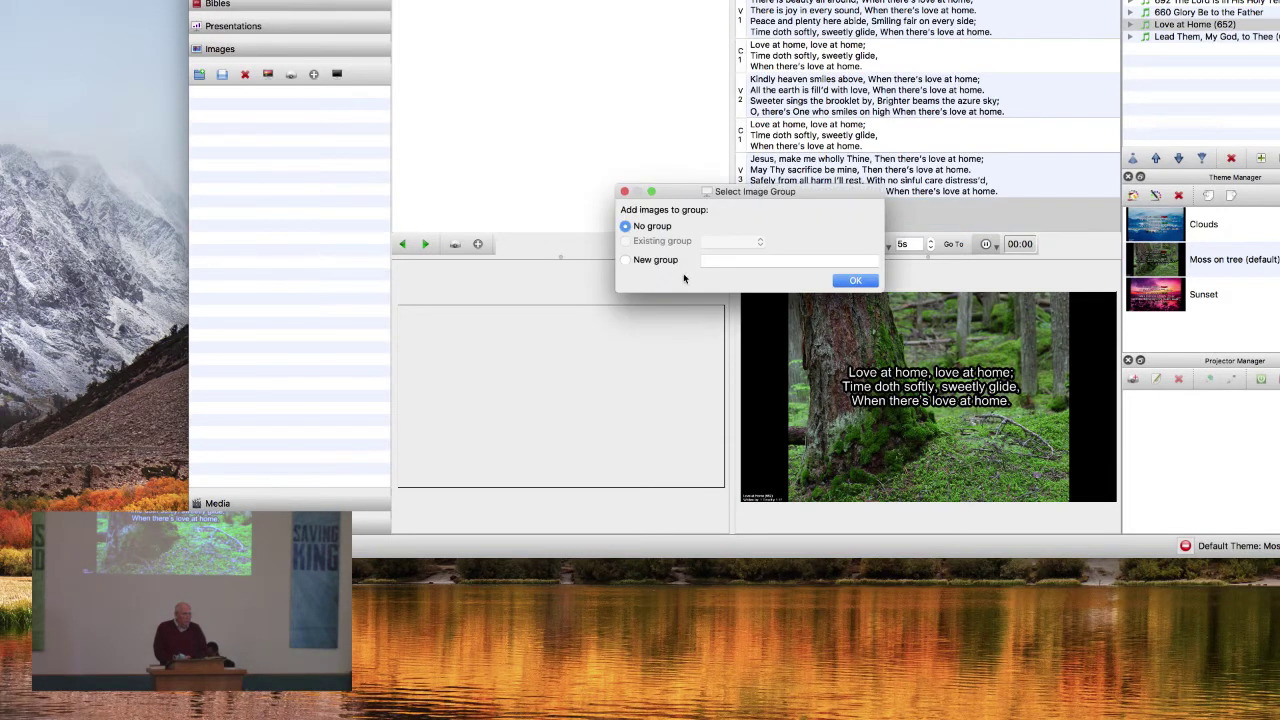
left_click(842, 281)
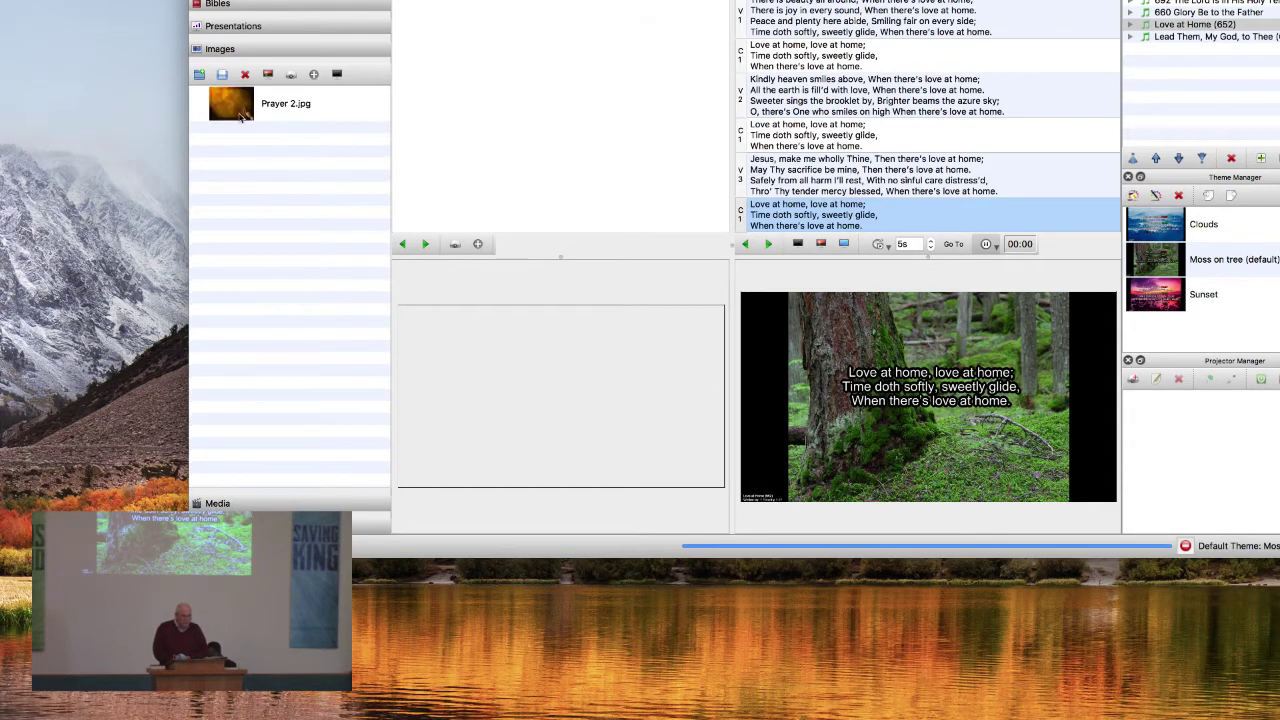
Preview "Prayer 2.jpg" from the image library and send it live.
left_click(241, 115)
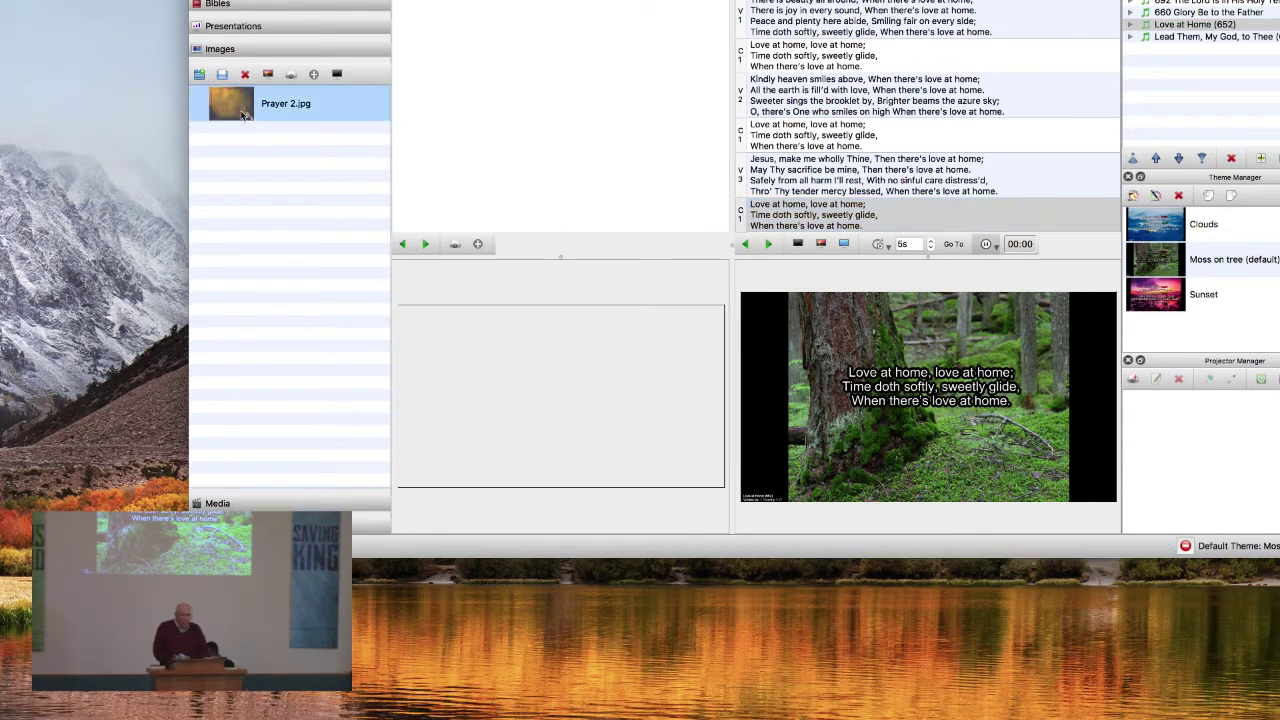
right_click(241, 110)
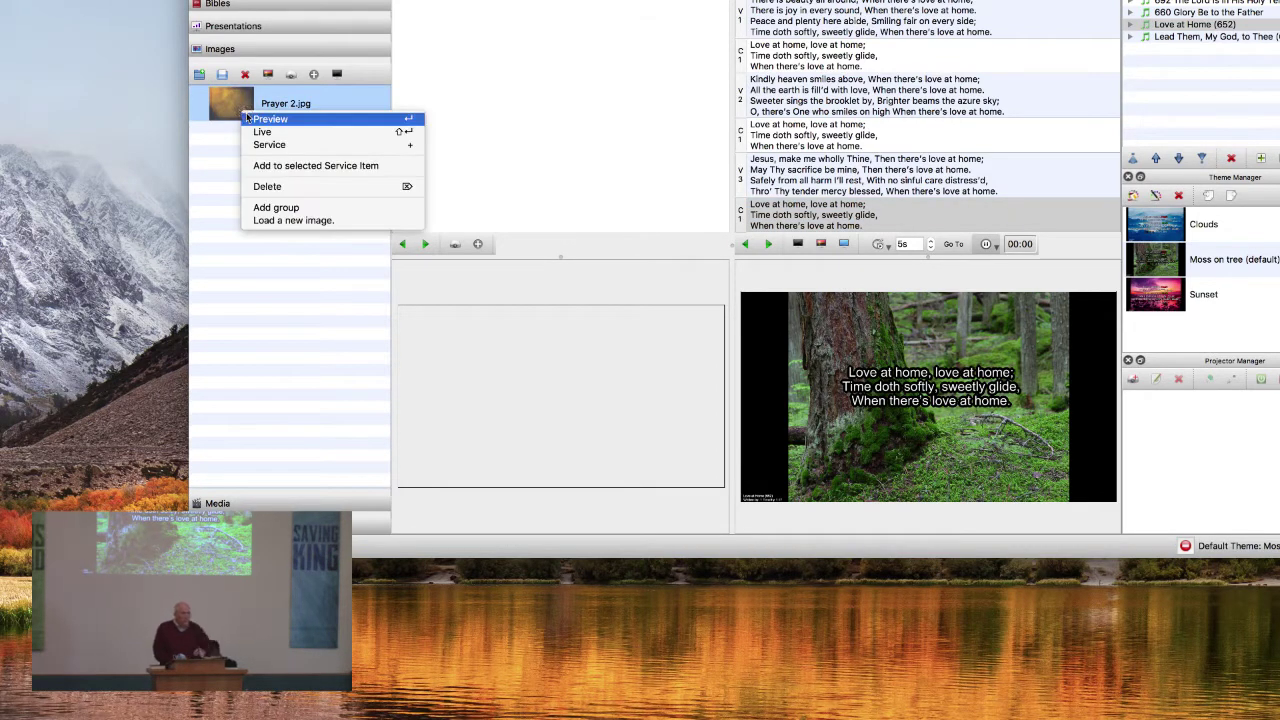
left_click(262, 122)
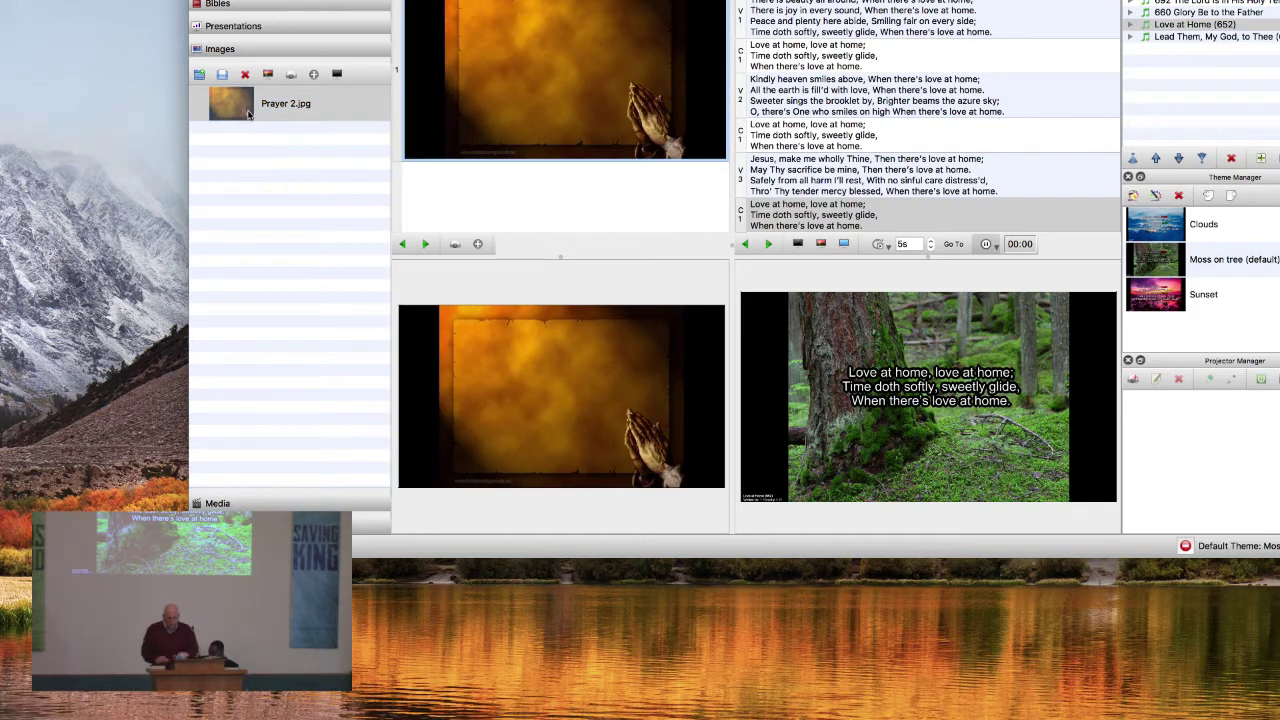
right_click(236, 113)
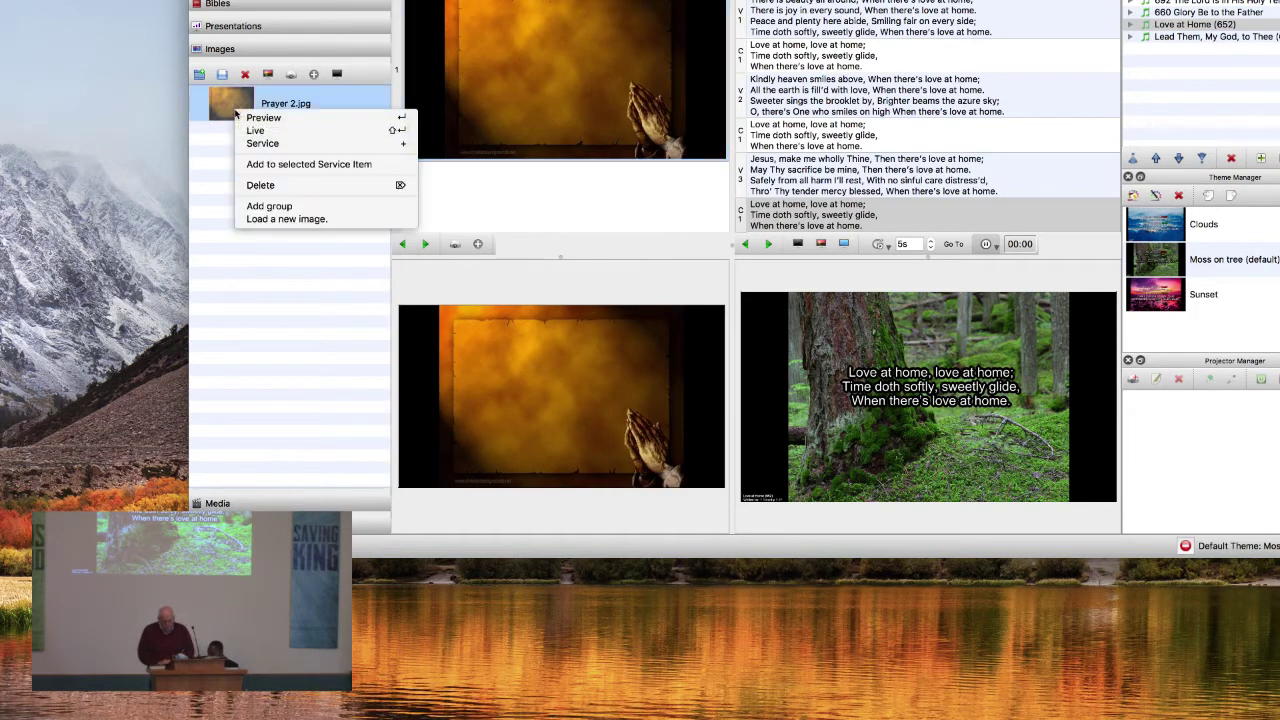
left_click(257, 131)
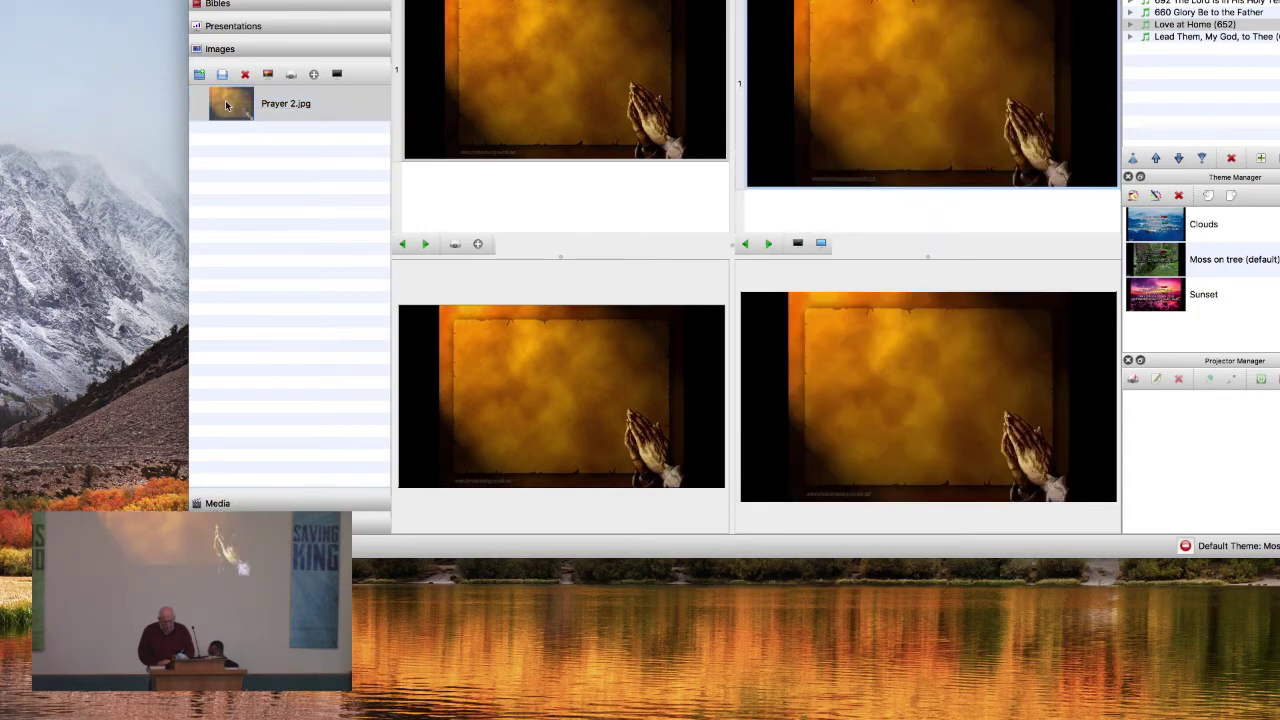
Add "Prayer 2.jpg" to the service after "Lead Them, My God, to Thee".
left_click_drag(262, 108, 1166, 55)
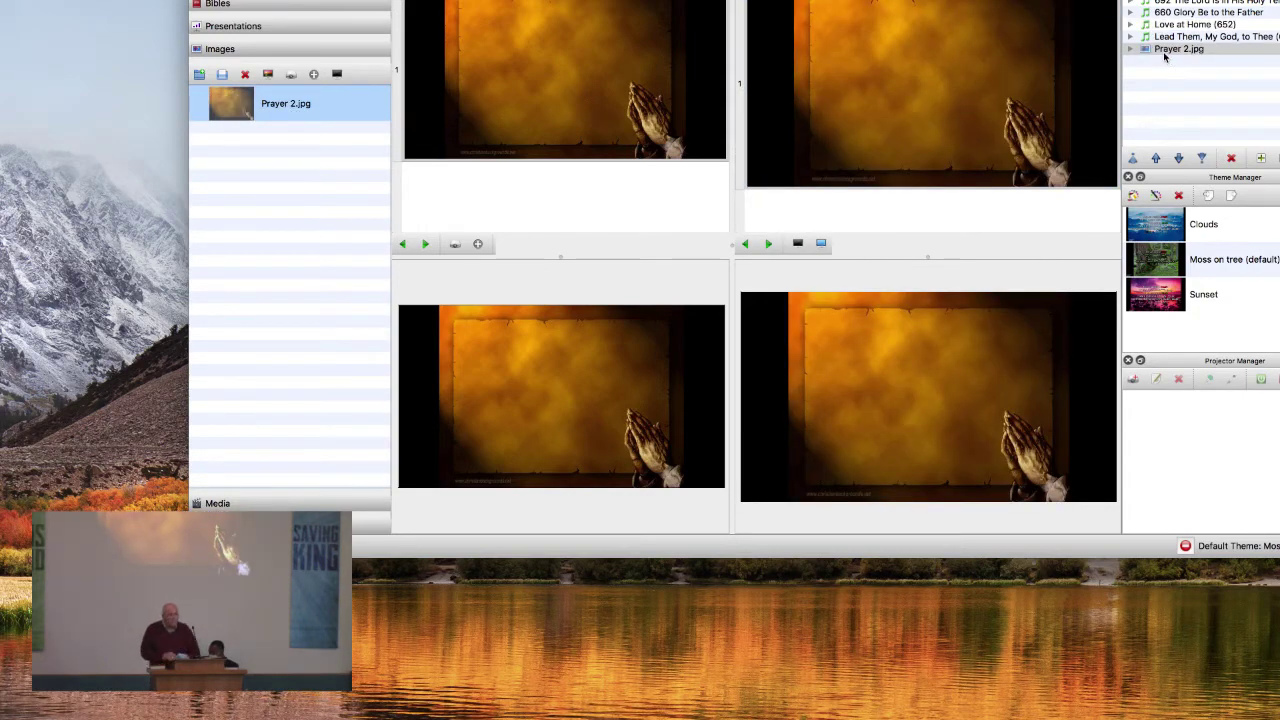
left_click(1182, 50)
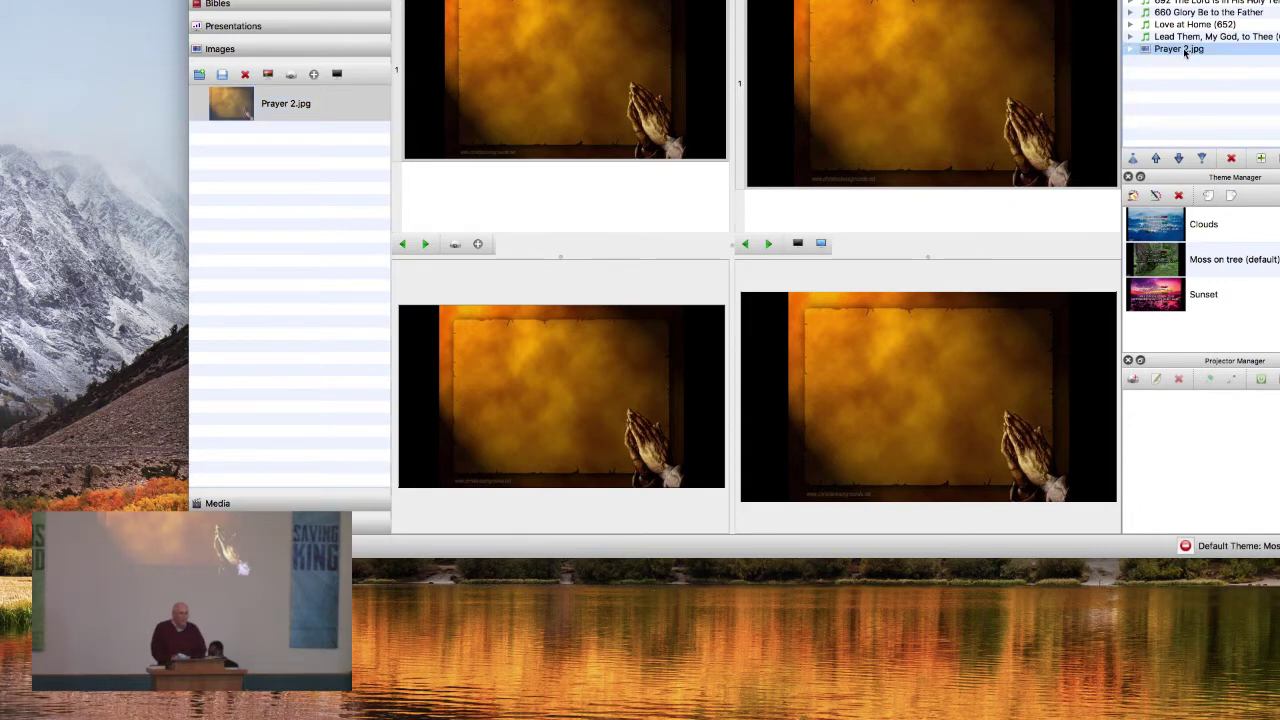
right_click(1183, 48)
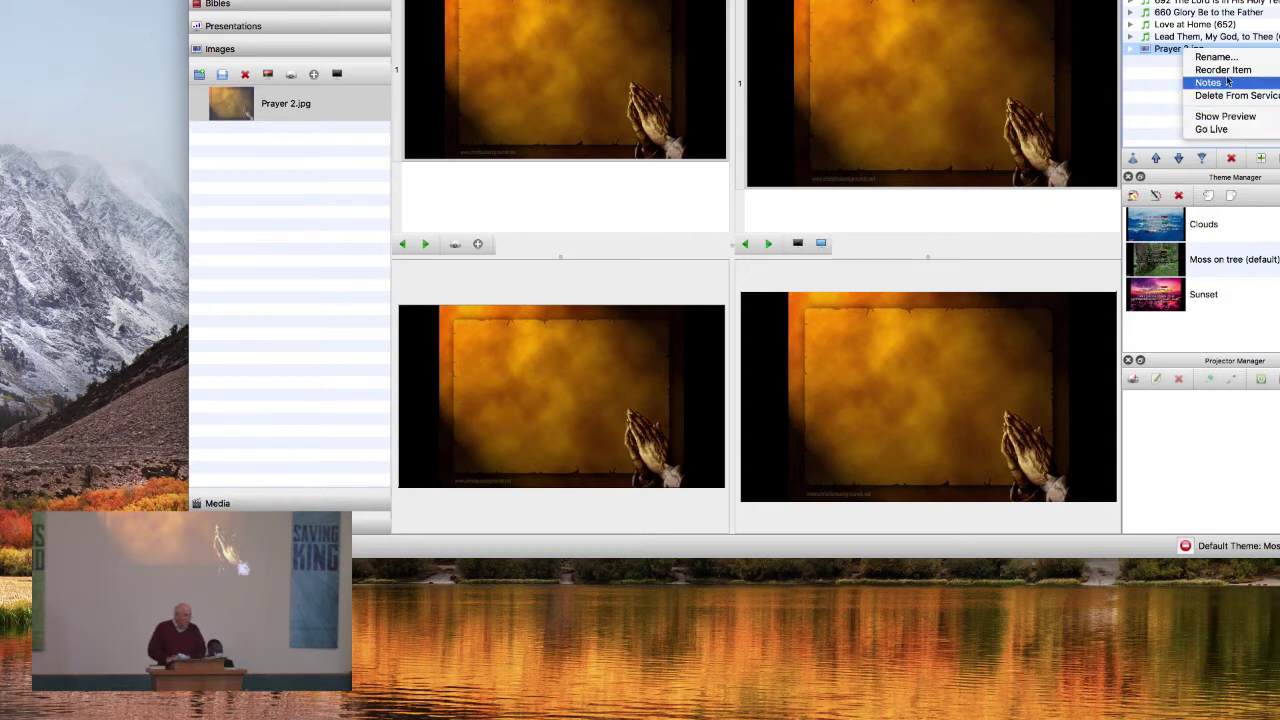
left_click(1142, 74)
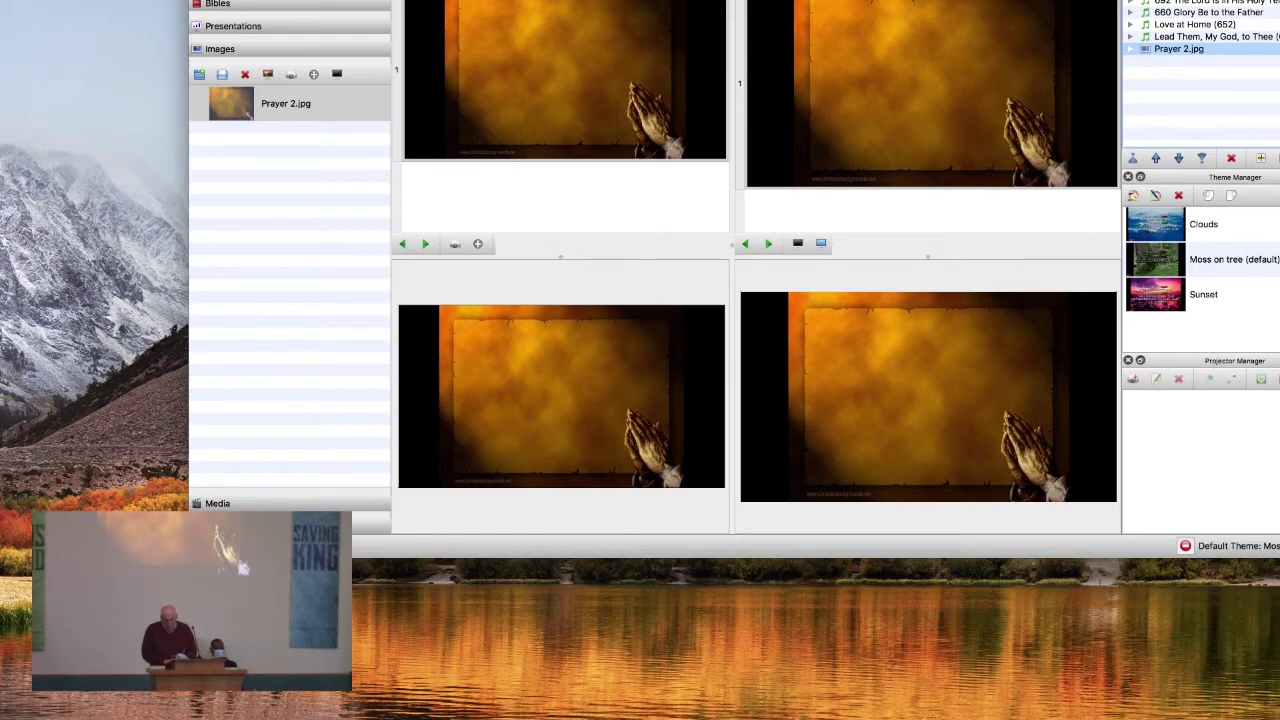
Shrink and reposition the OpenLP window, and move "Prayer 2.jpg" from the desktop back to the Pictures folder, accepting its removal from iCloud Drive.
left_click_drag(190, 2, 440, 180)
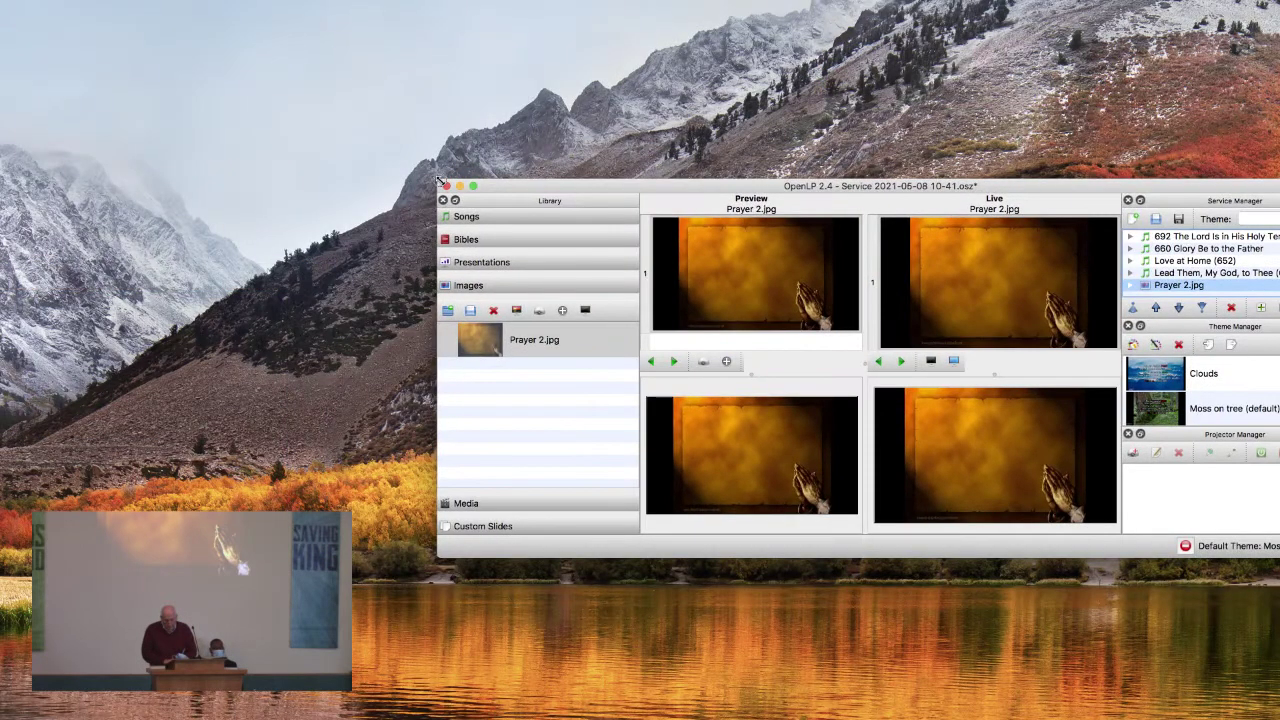
left_click_drag(734, 188, 853, 306)
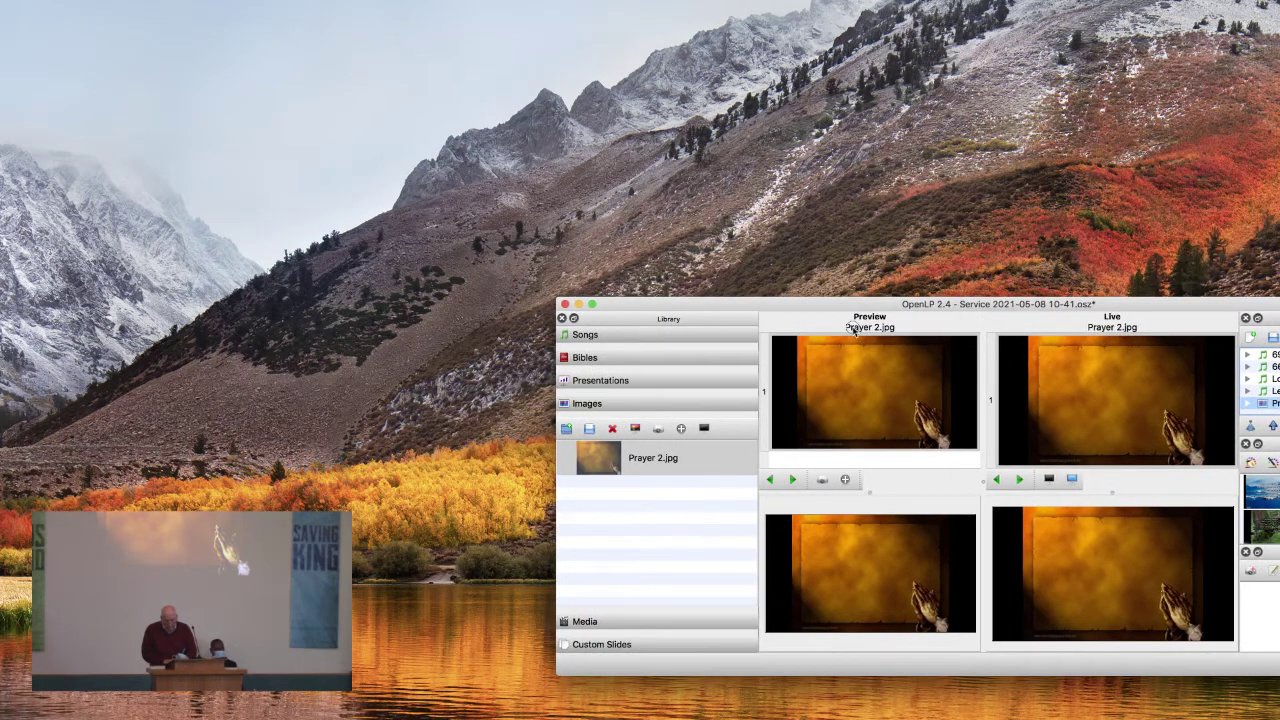
left_click(610, 93)
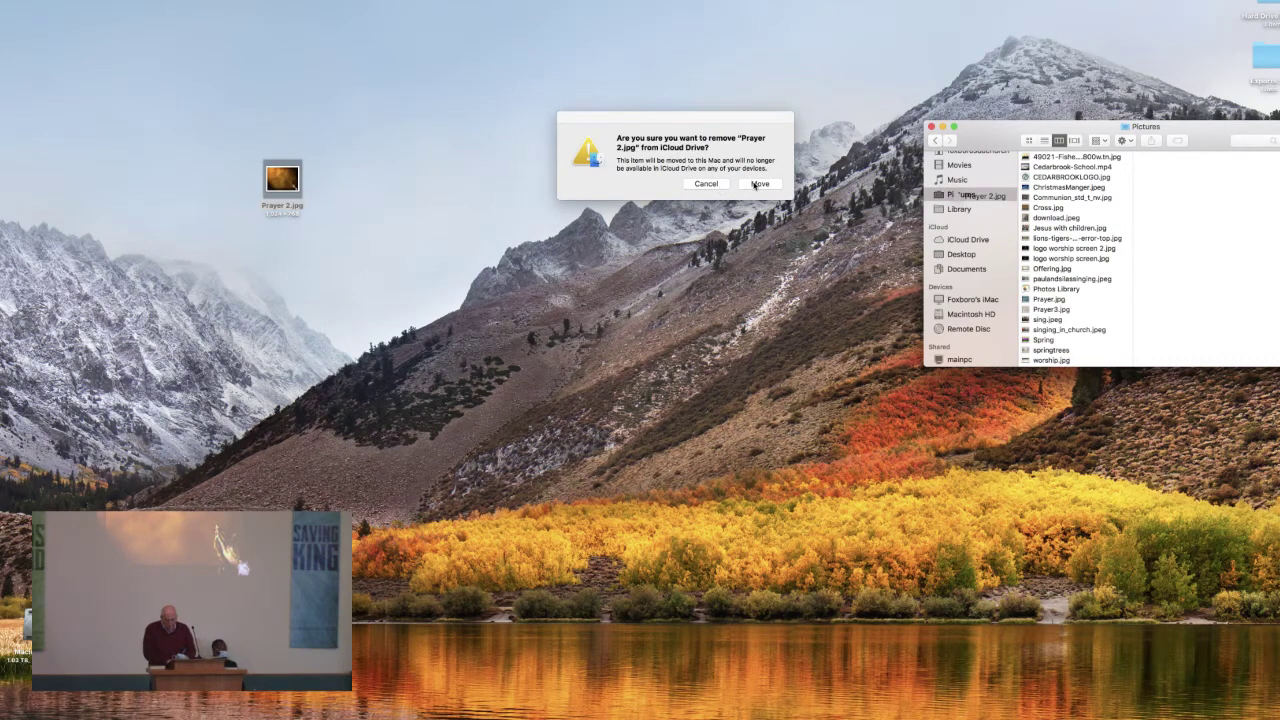
left_click(759, 184)
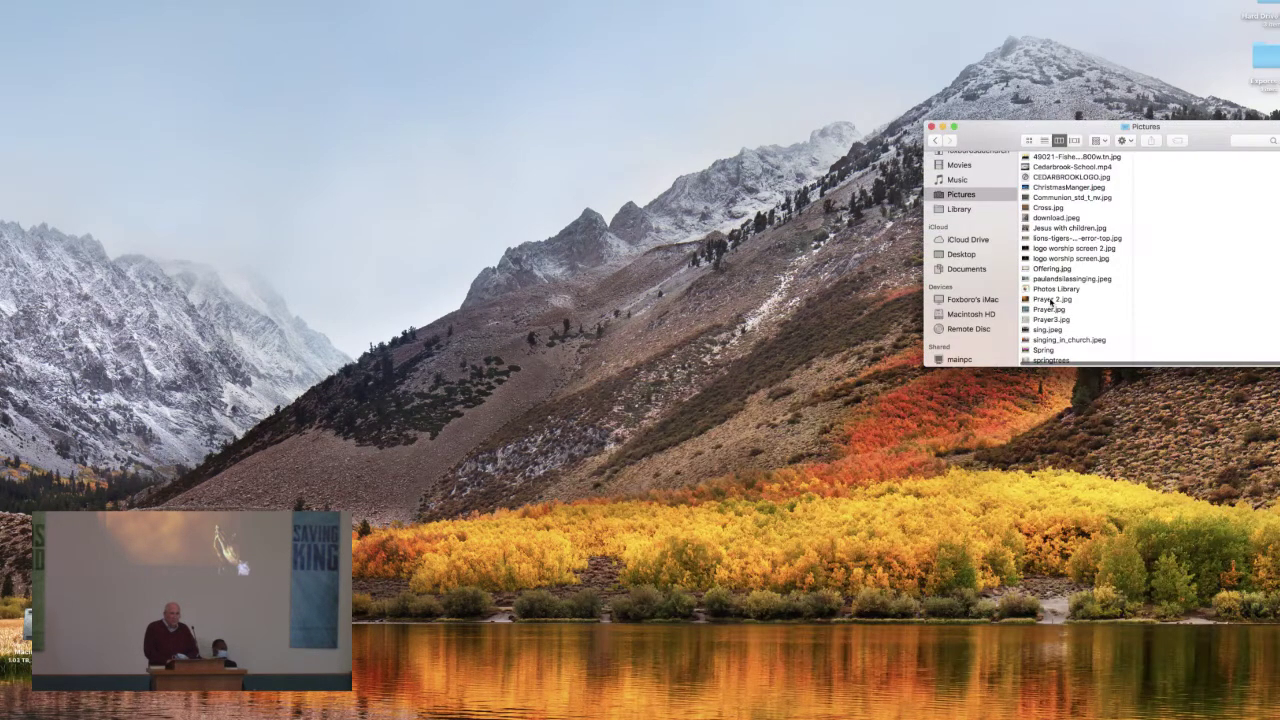
Add "Prayer 2.jpg" from the Pictures folder to the OpenLP image library with No group and delete its broken entry.
left_click(1051, 300)
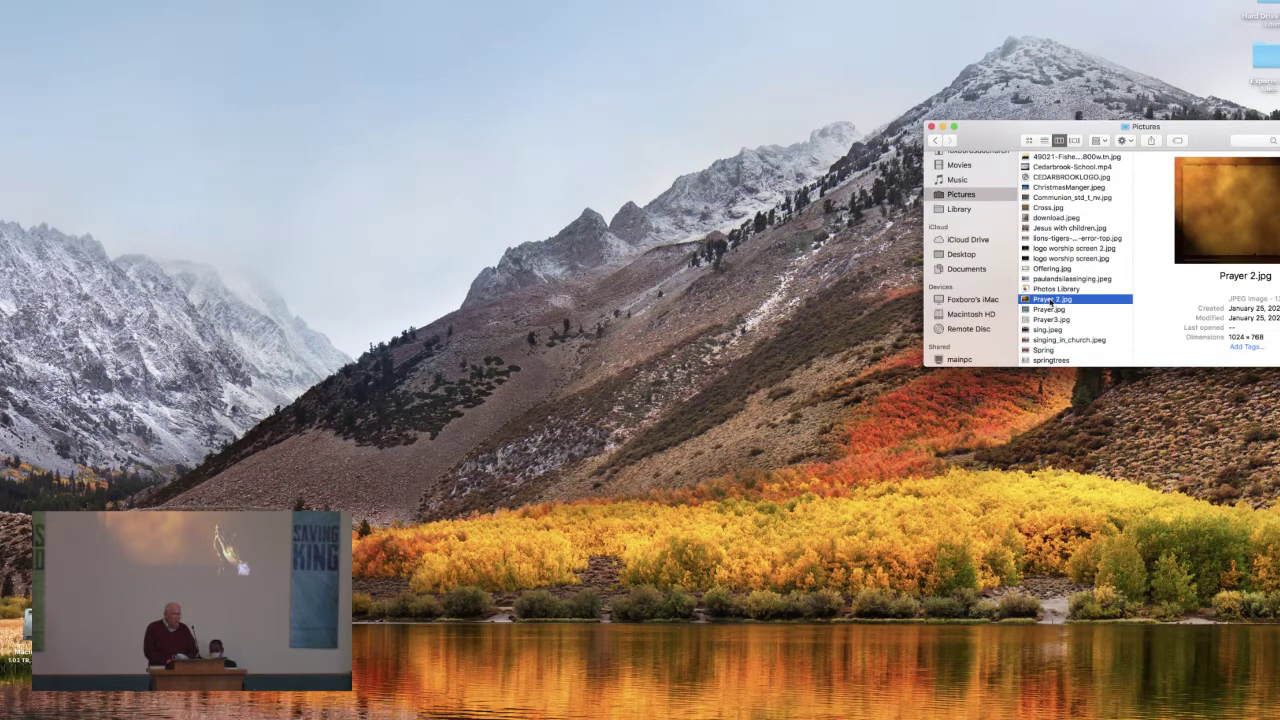
left_click_drag(1050, 302, 671, 580)
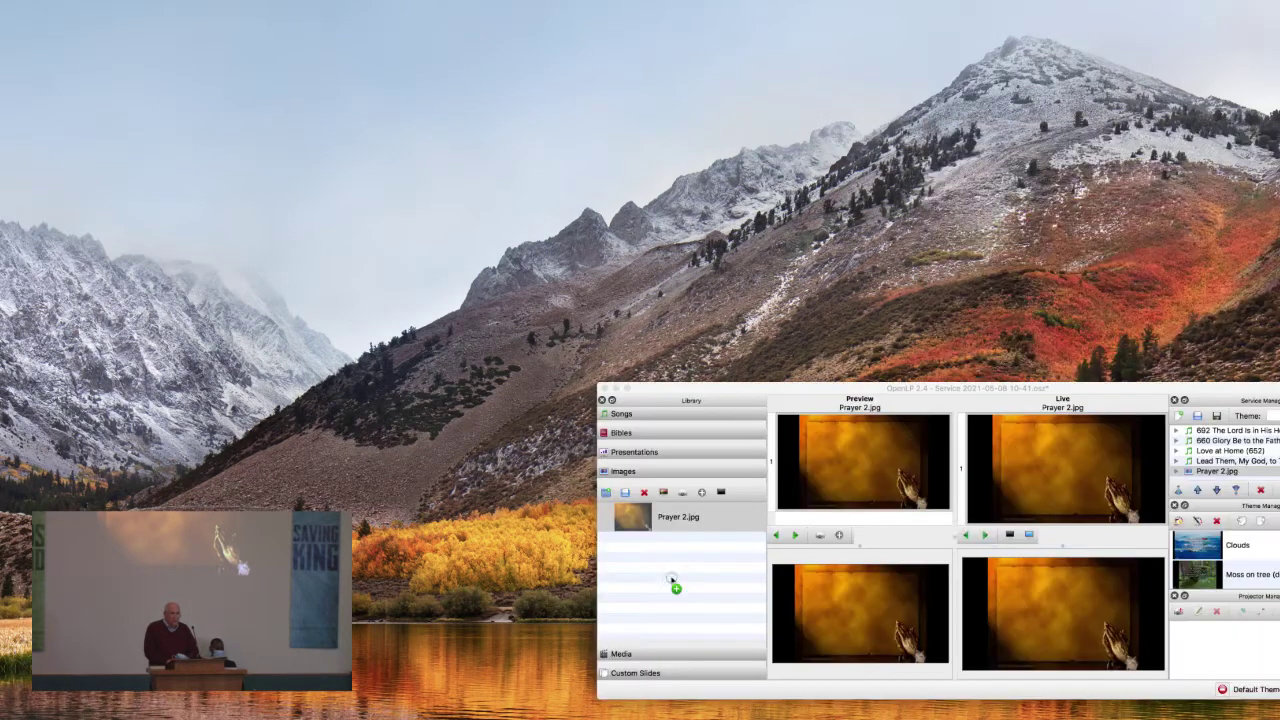
left_click_drag(671, 580, 672, 581)
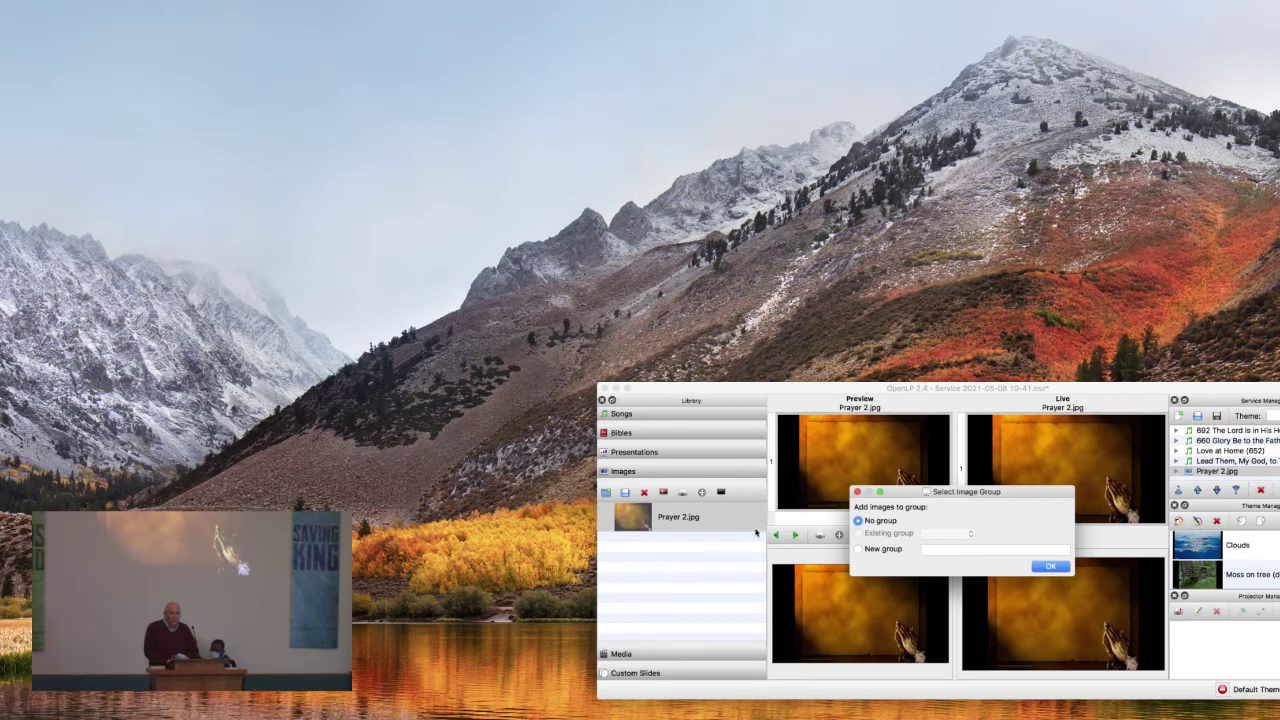
left_click(1048, 567)
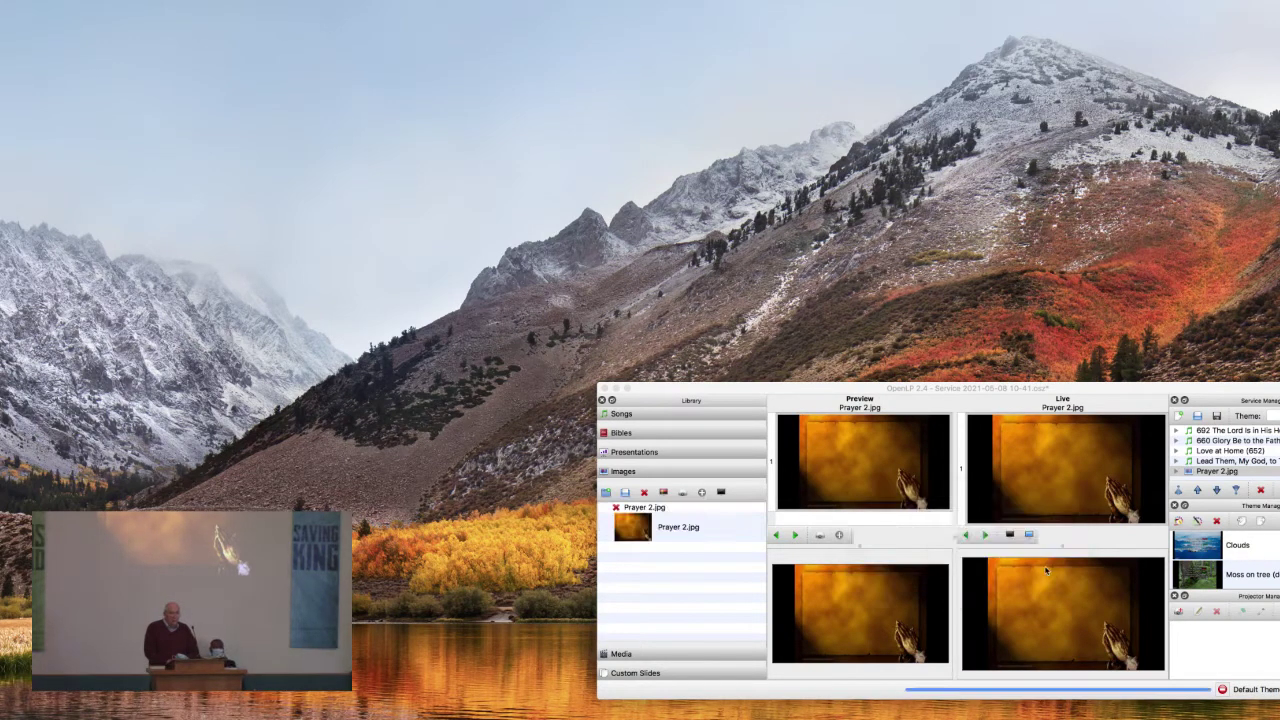
left_click(618, 510)
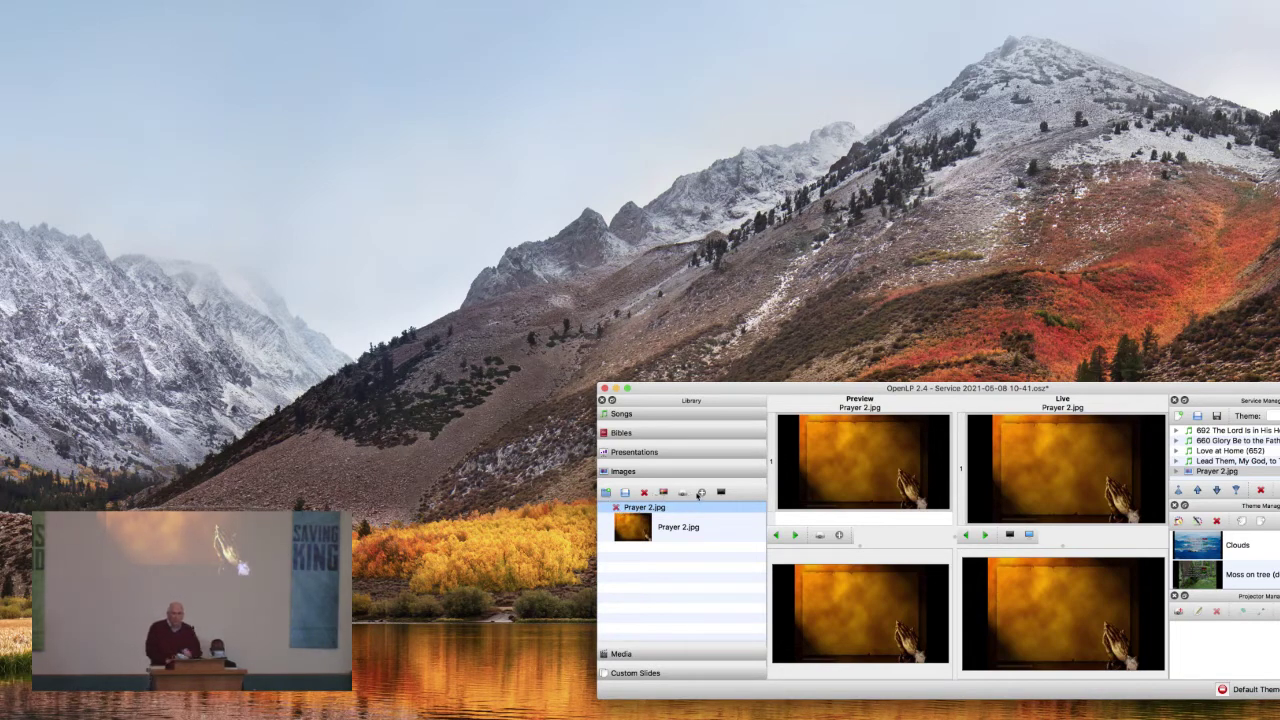
left_click(645, 494)
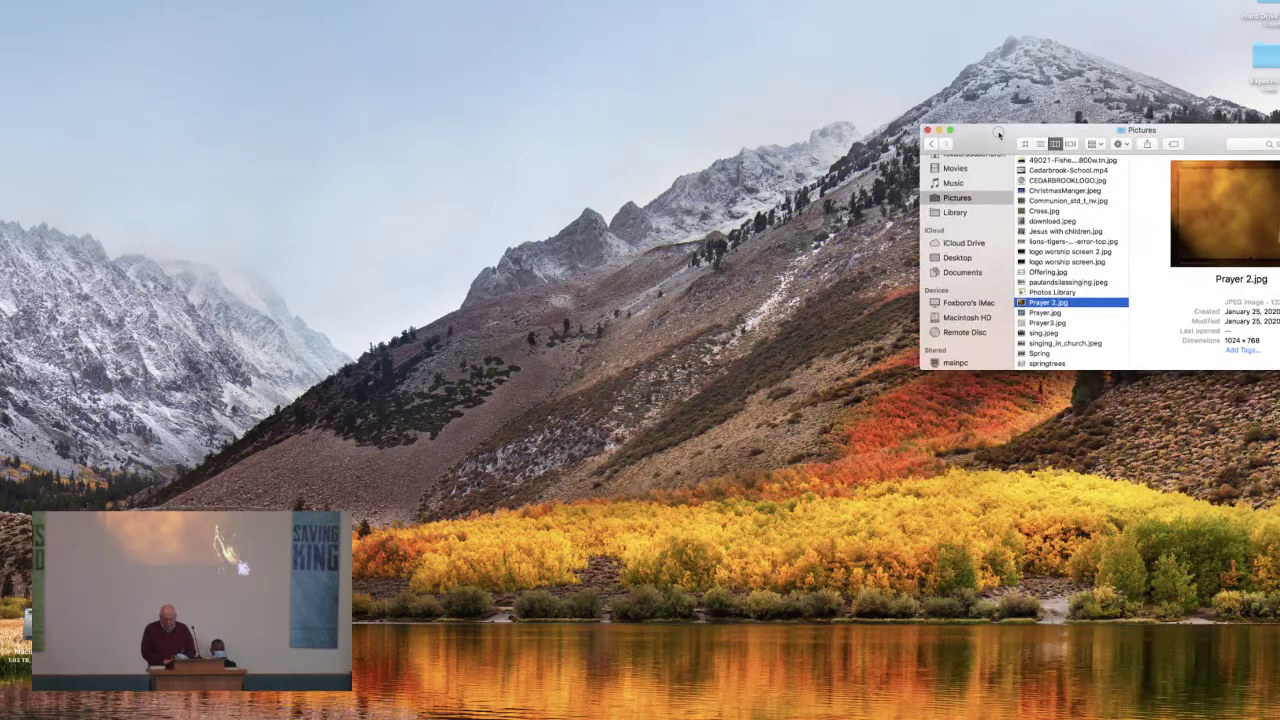
Reposition the Finder window showing the Pictures folder and switch back to OpenLP.
left_click_drag(993, 130, 1033, 318)
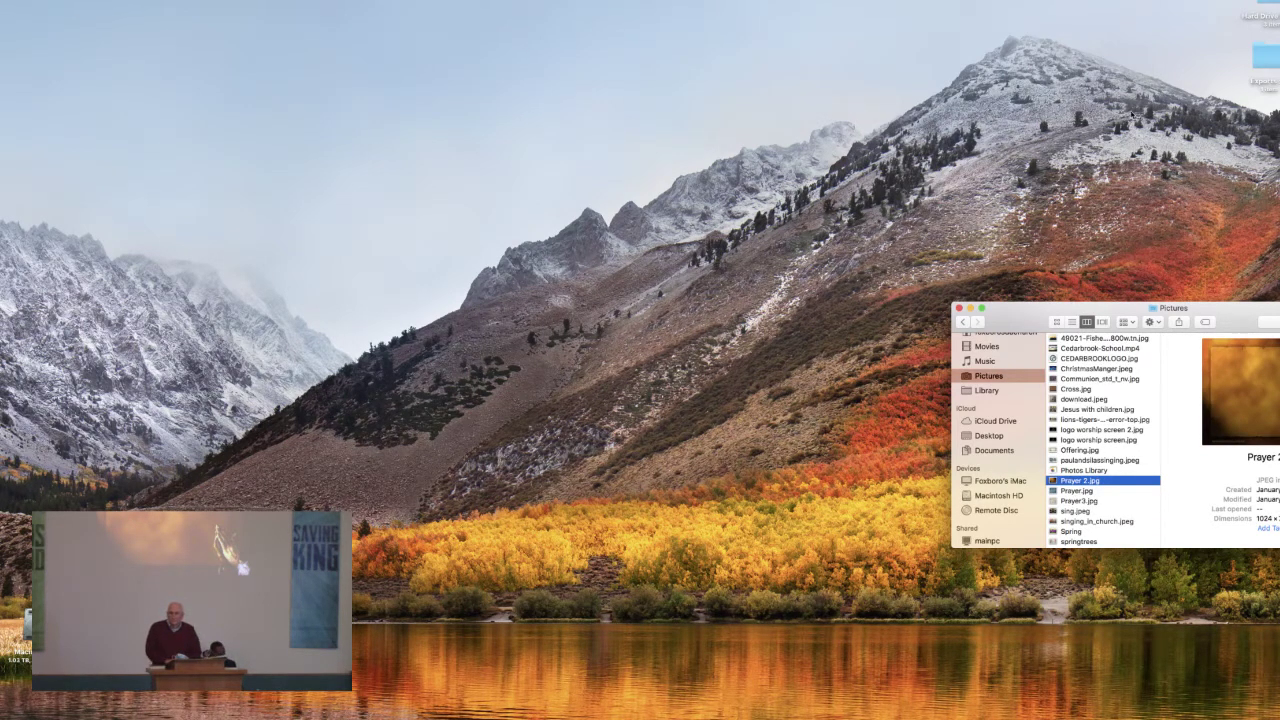
left_click(20, 0)
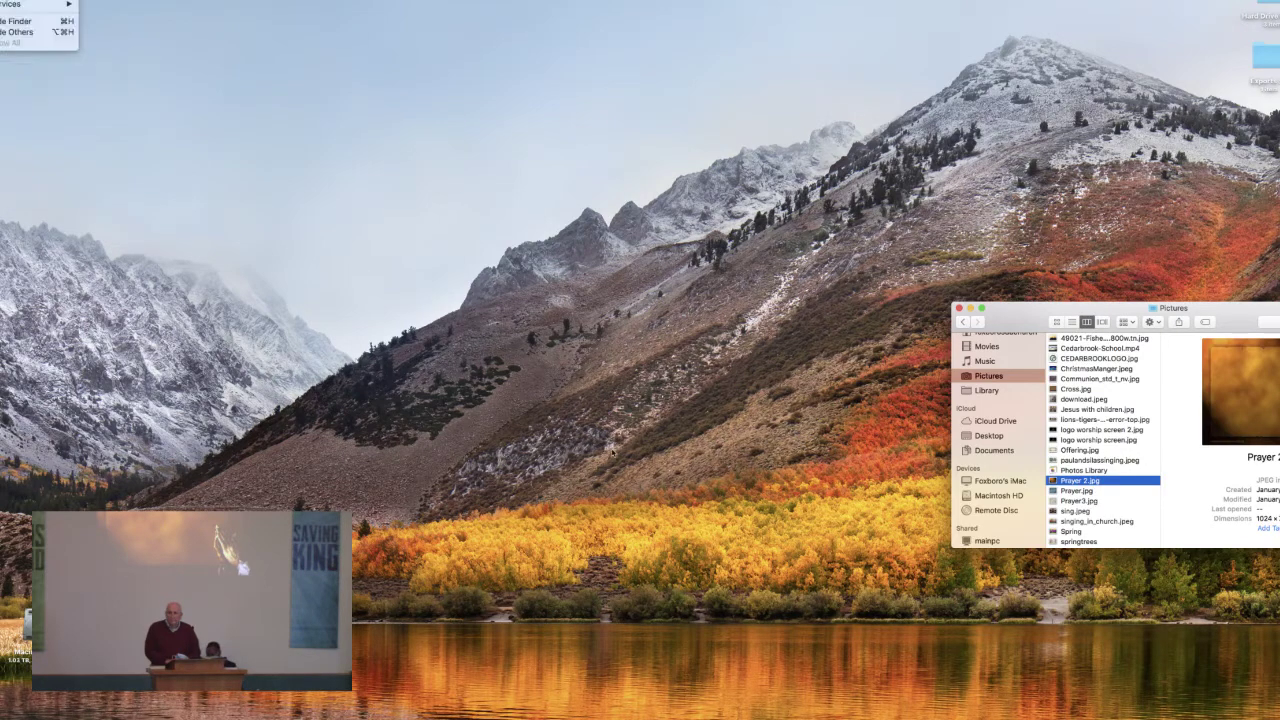
key("super+Tab")
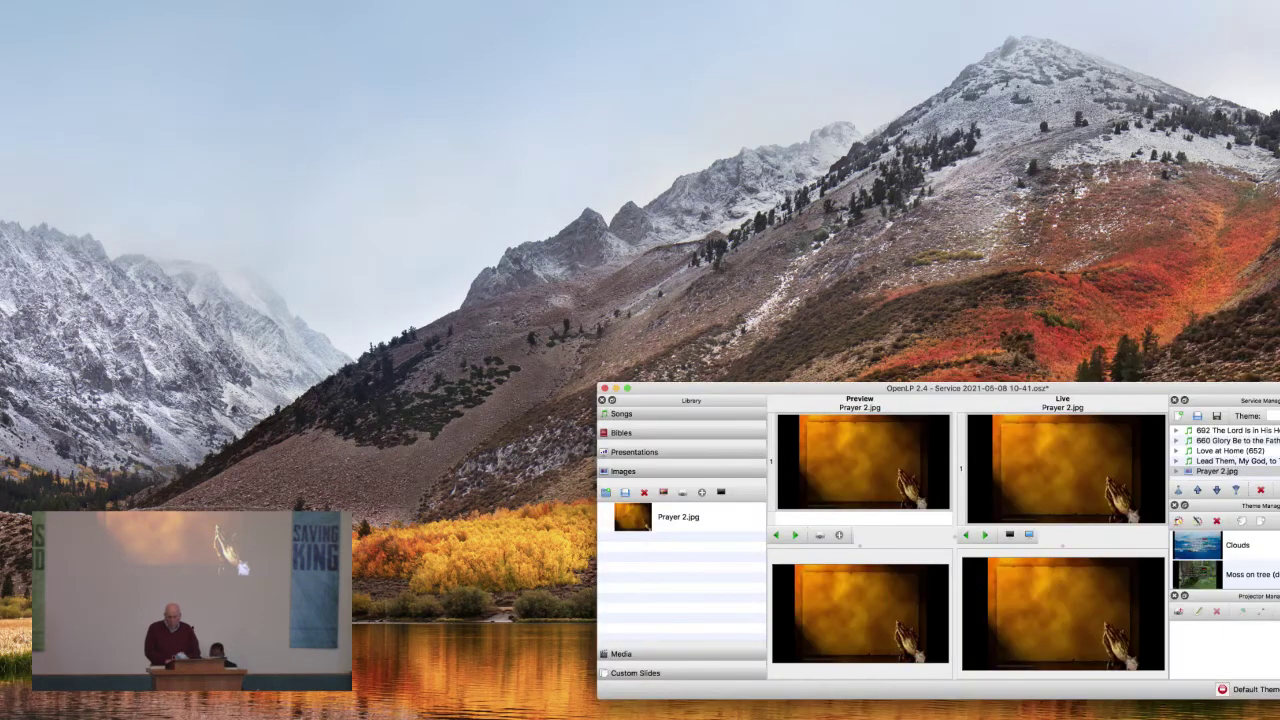
Open the recent service "zDefault Service".
left_click(30, 0)
mouse_move(40, 0)
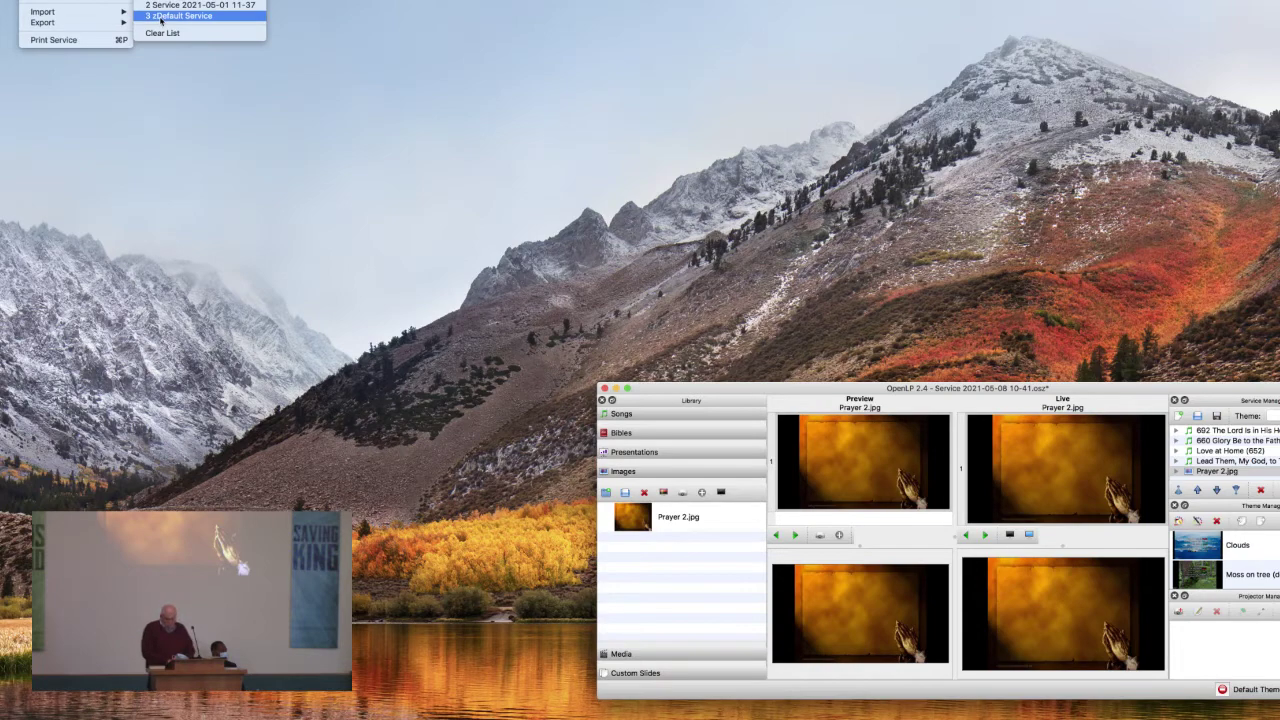
left_click(161, 17)
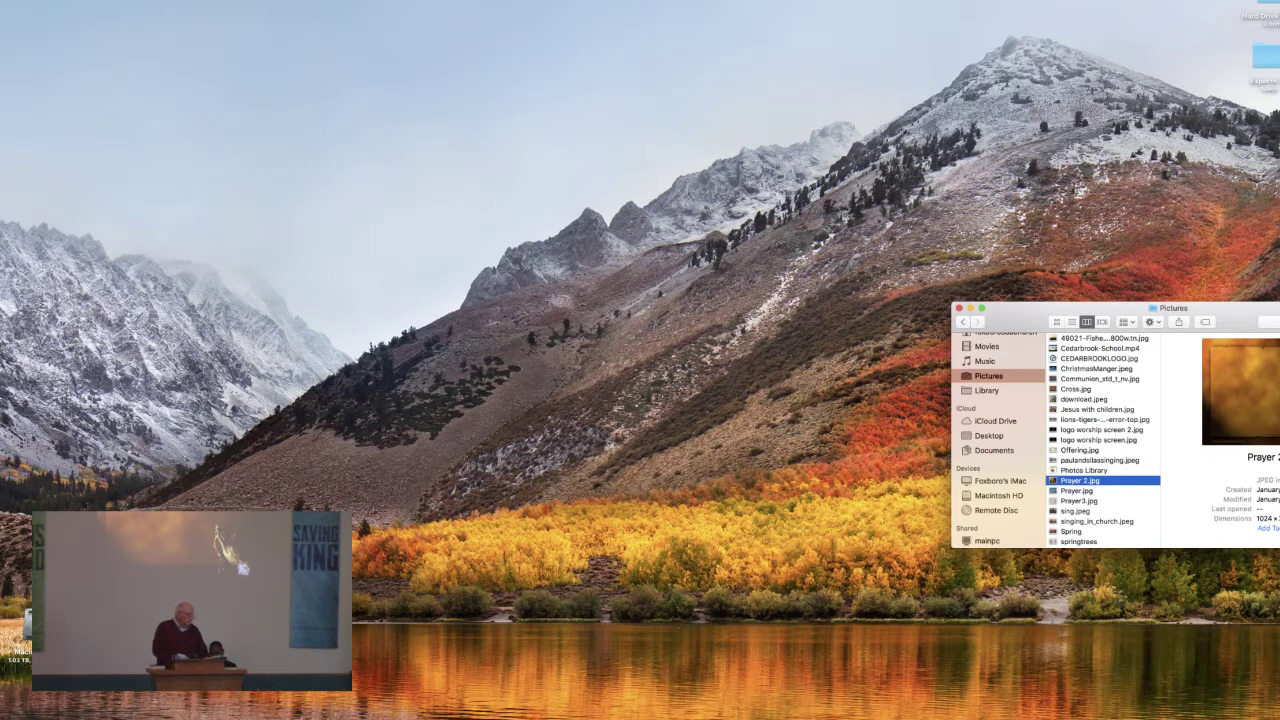
Search This Mac in Finder for the OpenLP service files by entering "os".
scroll(1100, 440, "up", 1)
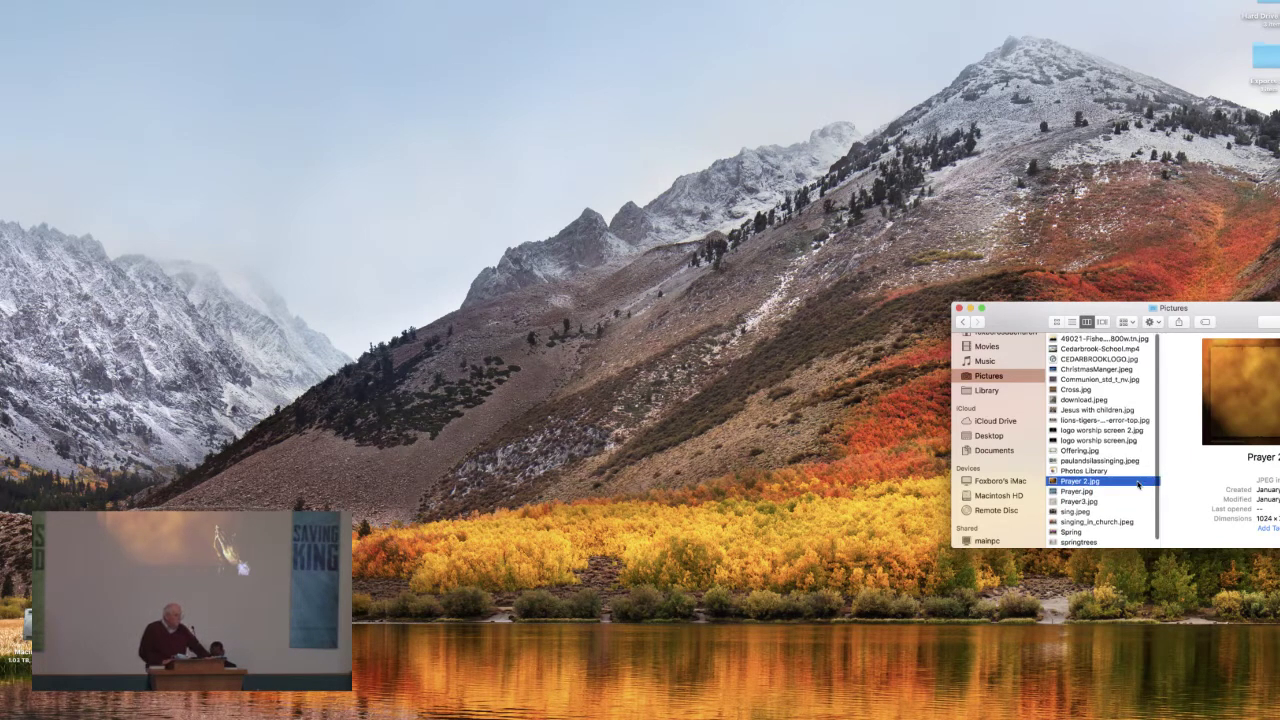
key("super+f")
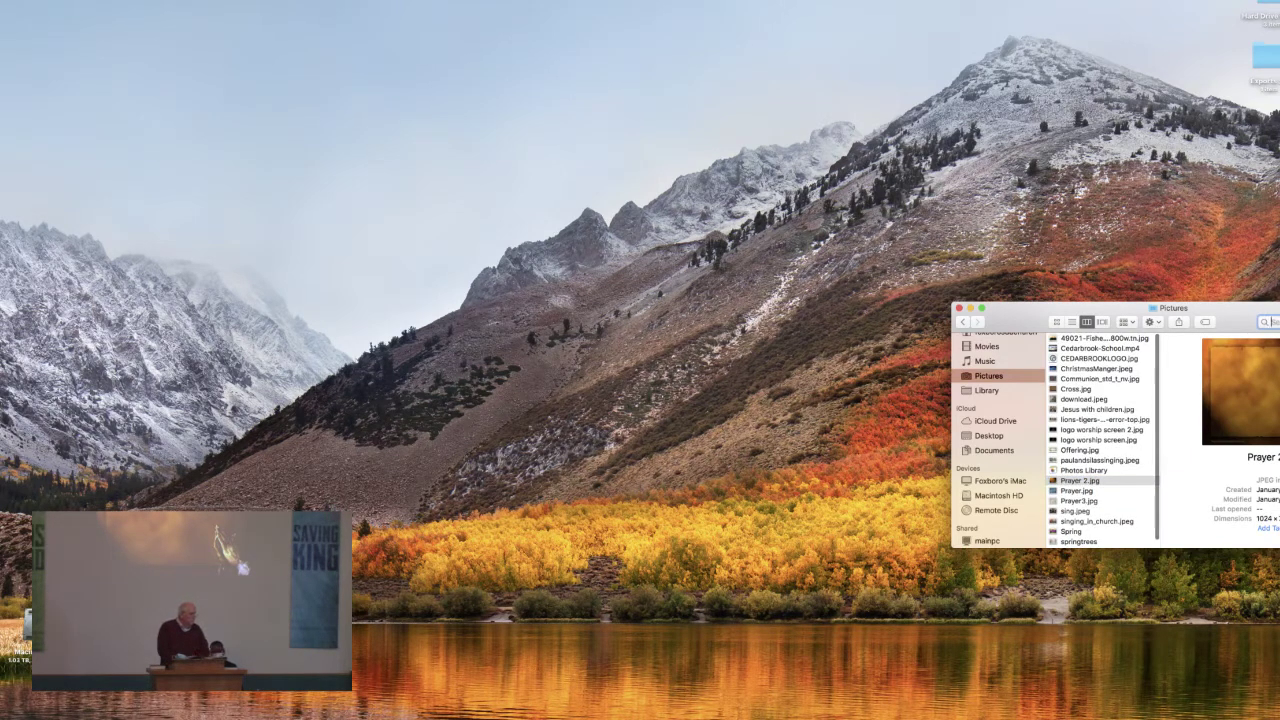
type("se")
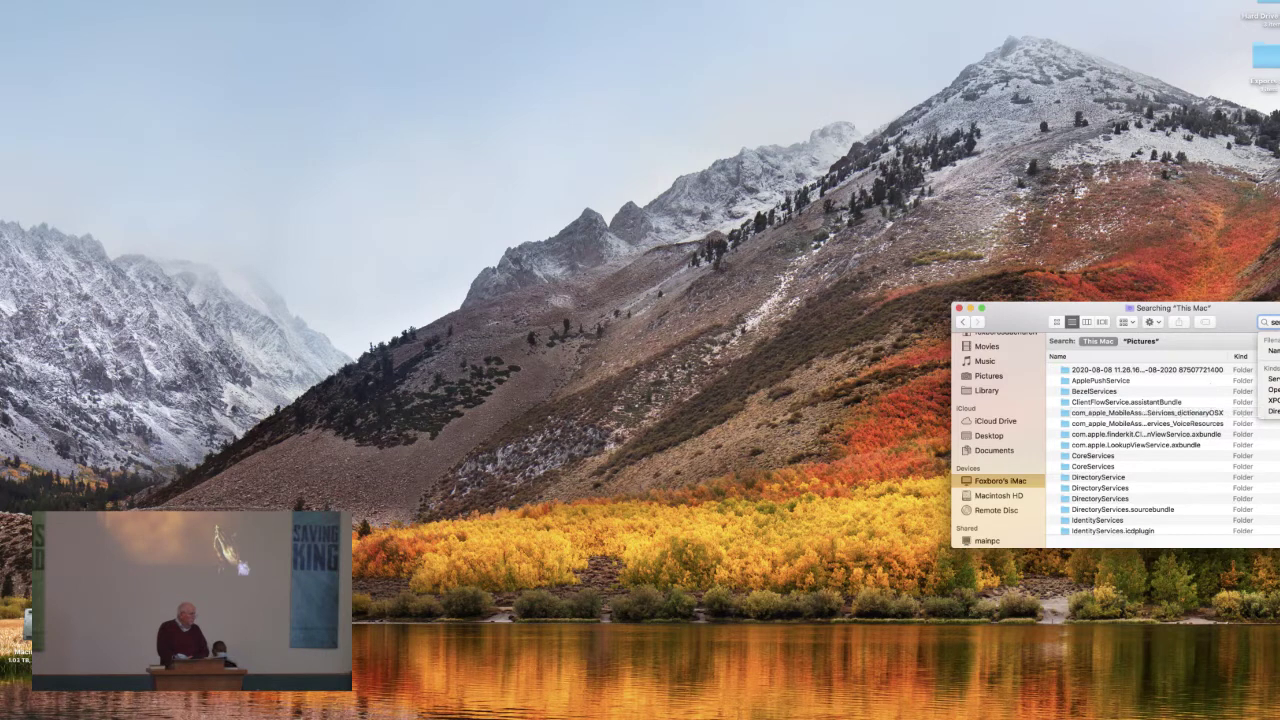
key("BackSpace")
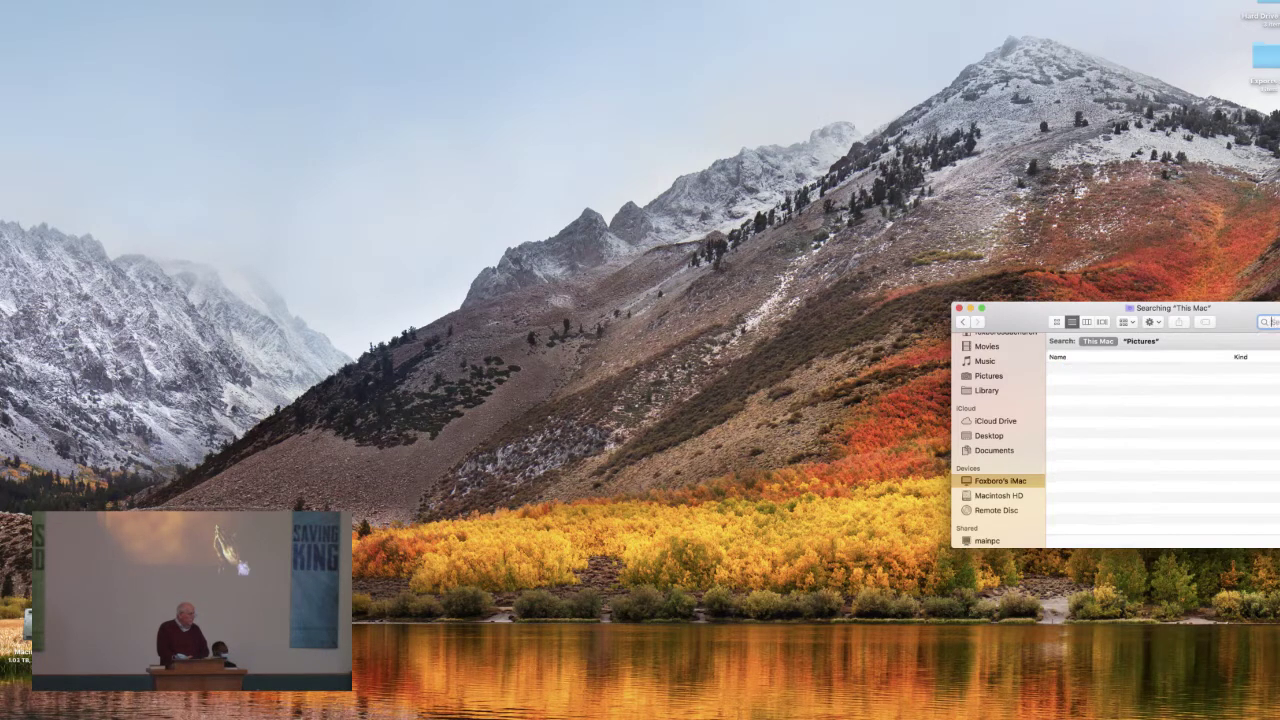
type("o")
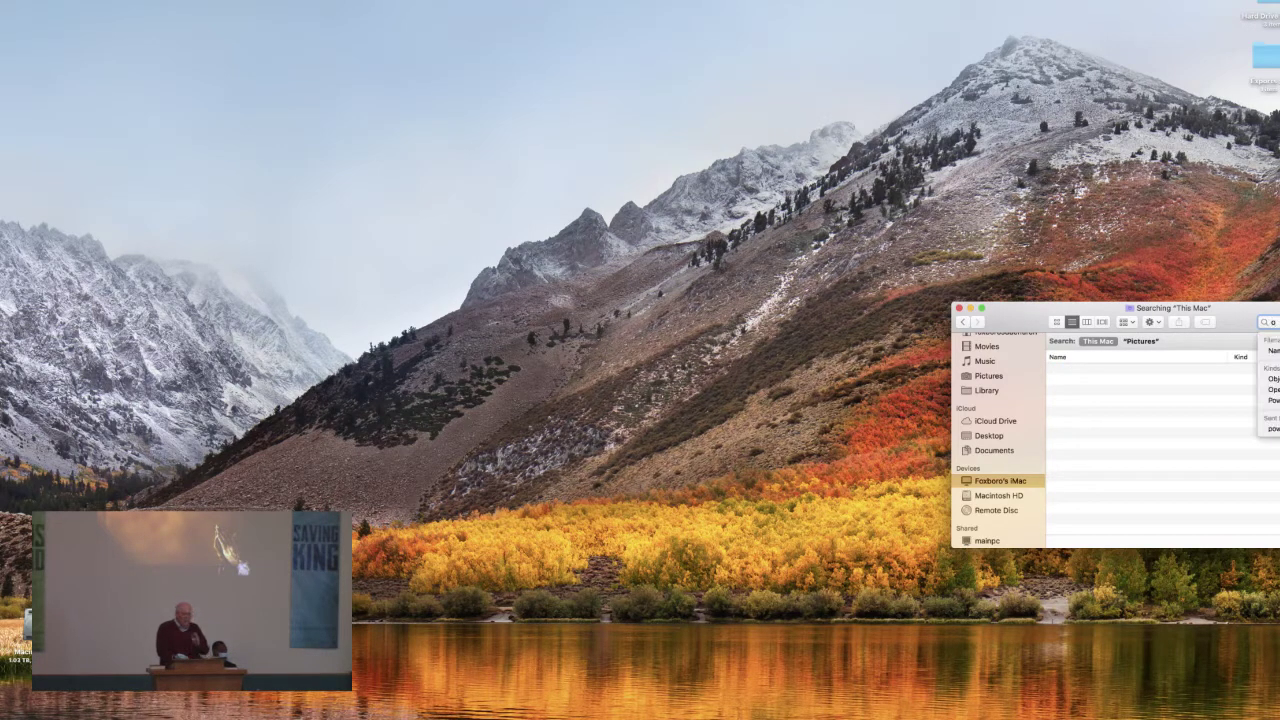
type("s")
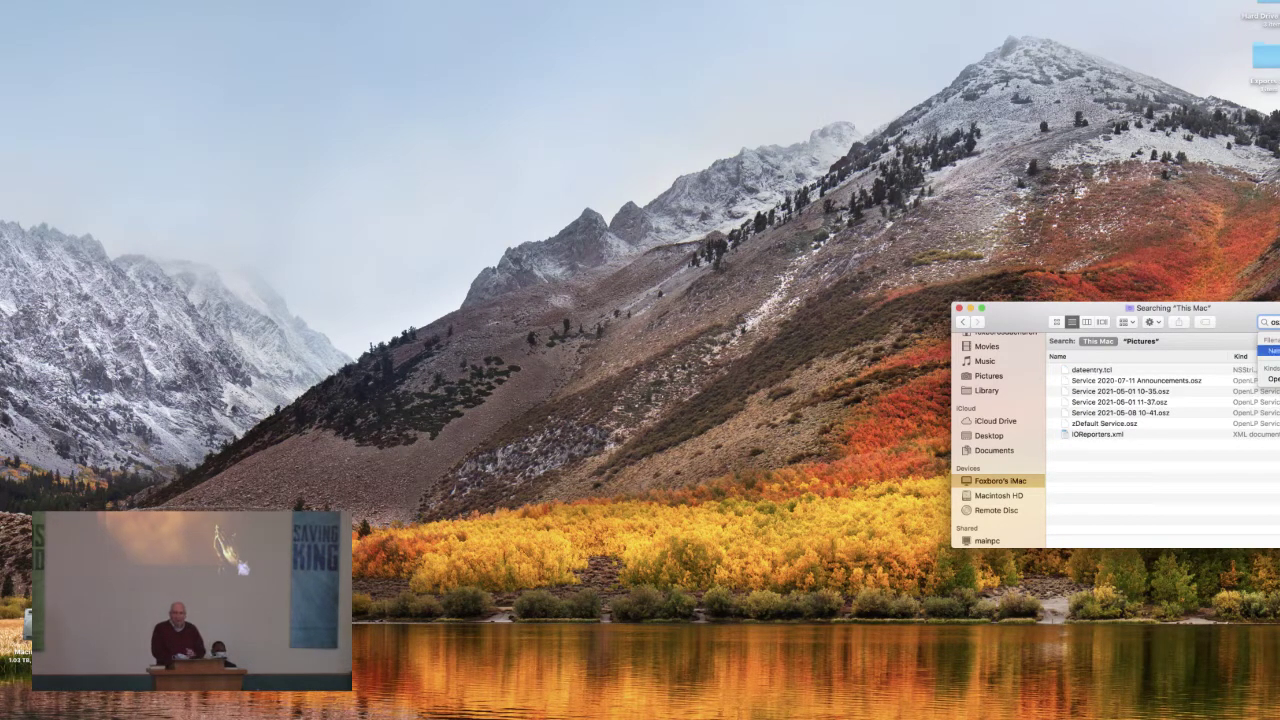
left_click(1184, 391)
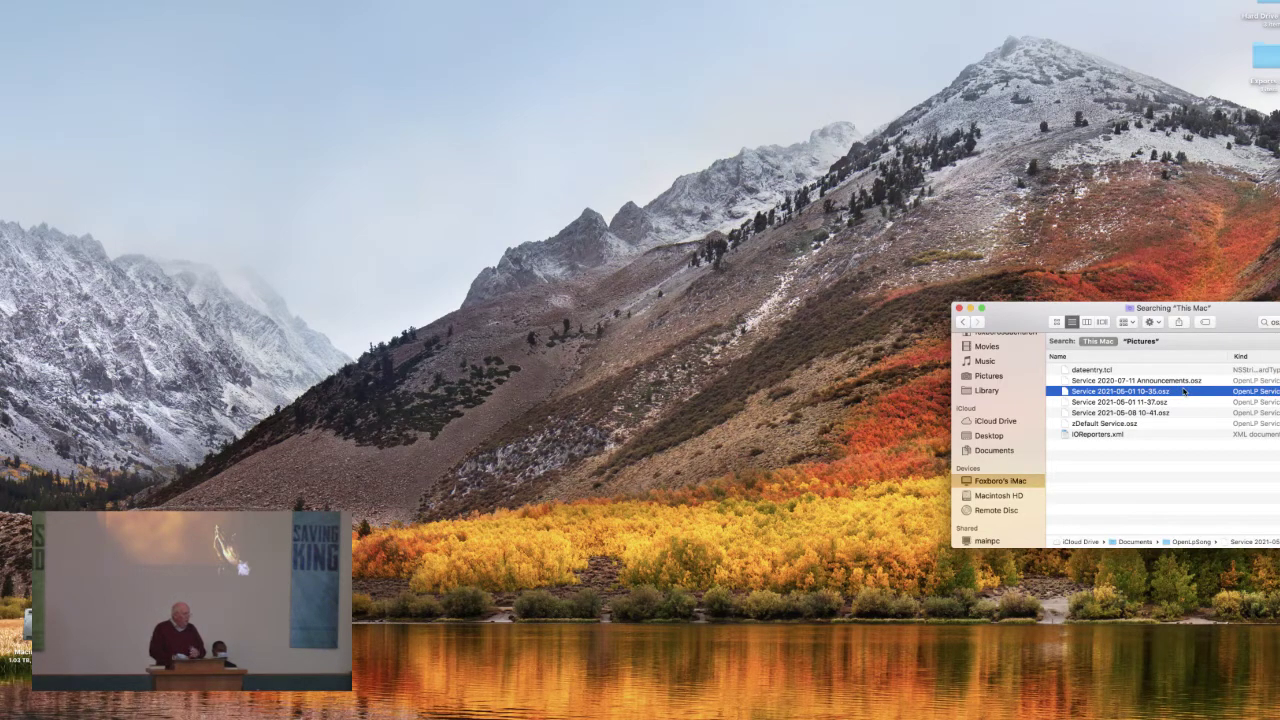
scroll(1180, 400, "right", 1)
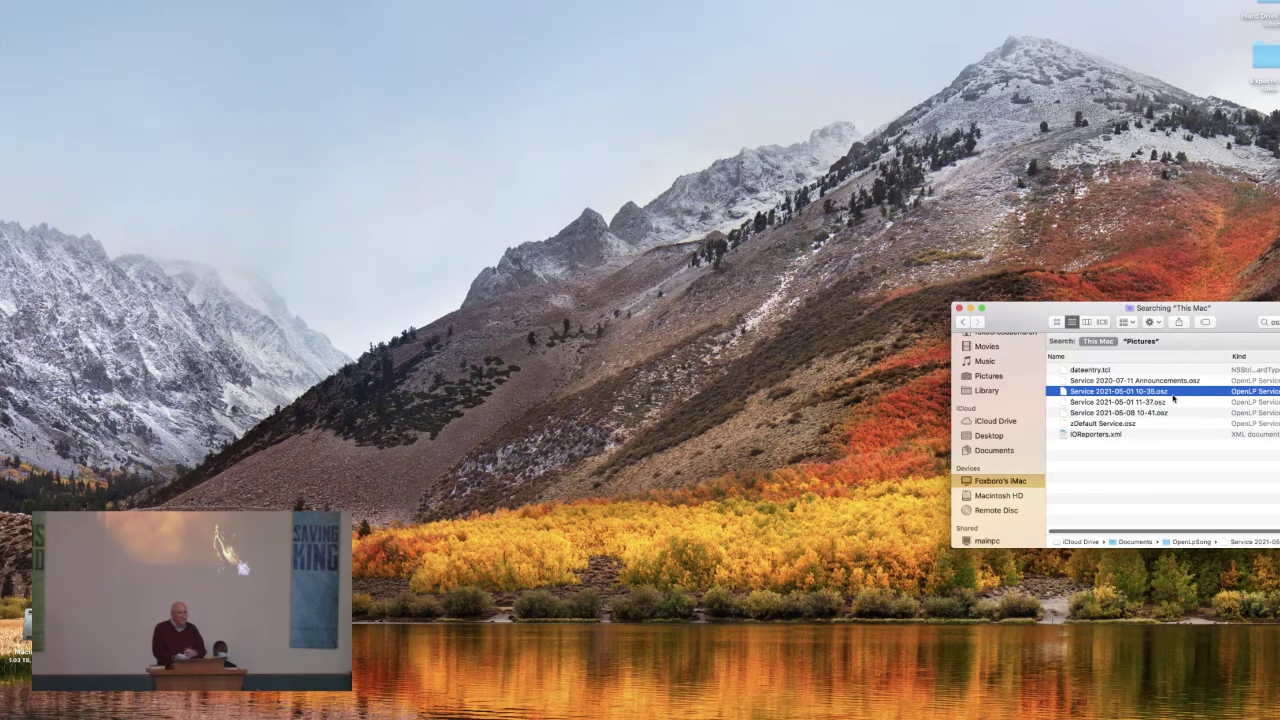
right_click(1174, 393)
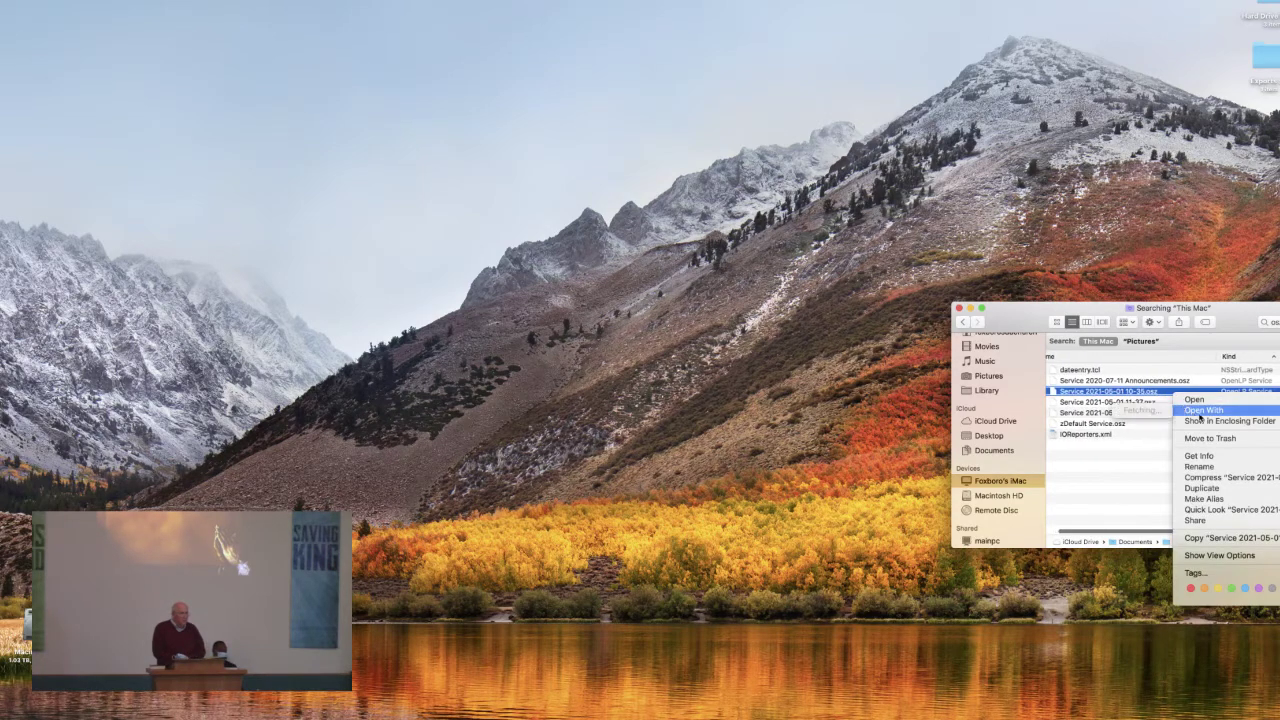
left_click(1215, 422)
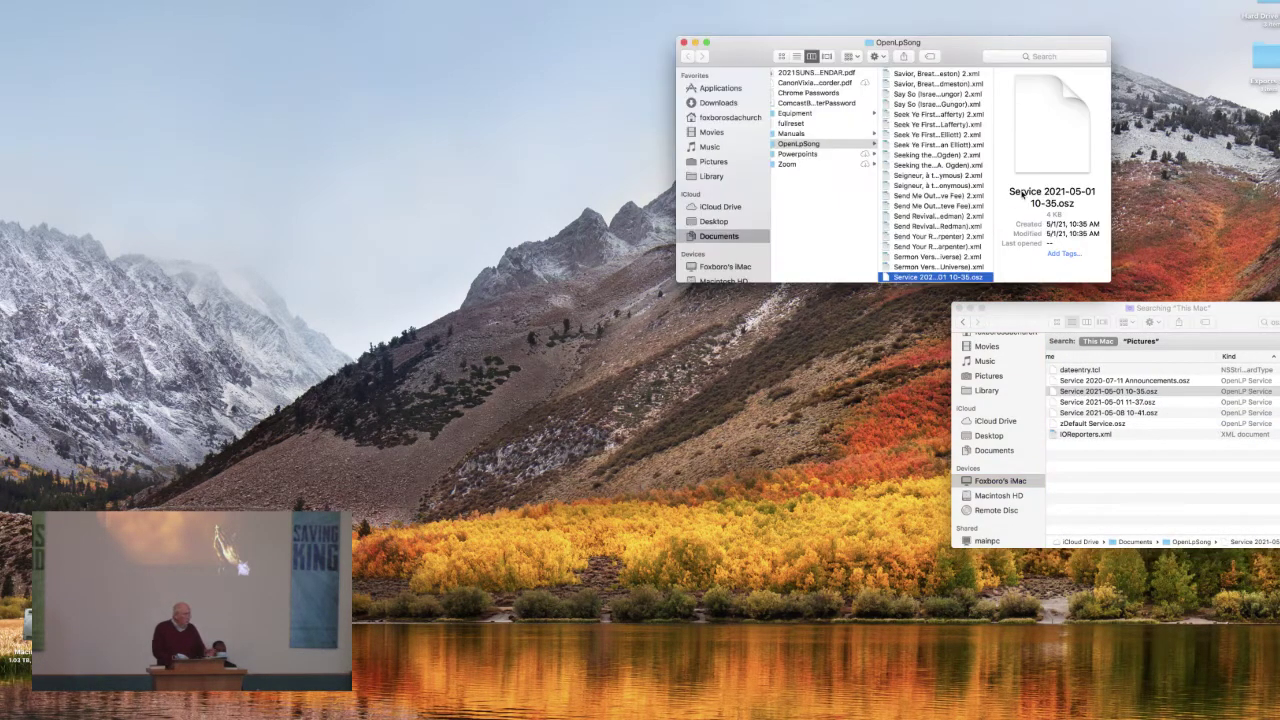
scroll(985, 222, "down", 3)
scroll(975, 221, "up", 1)
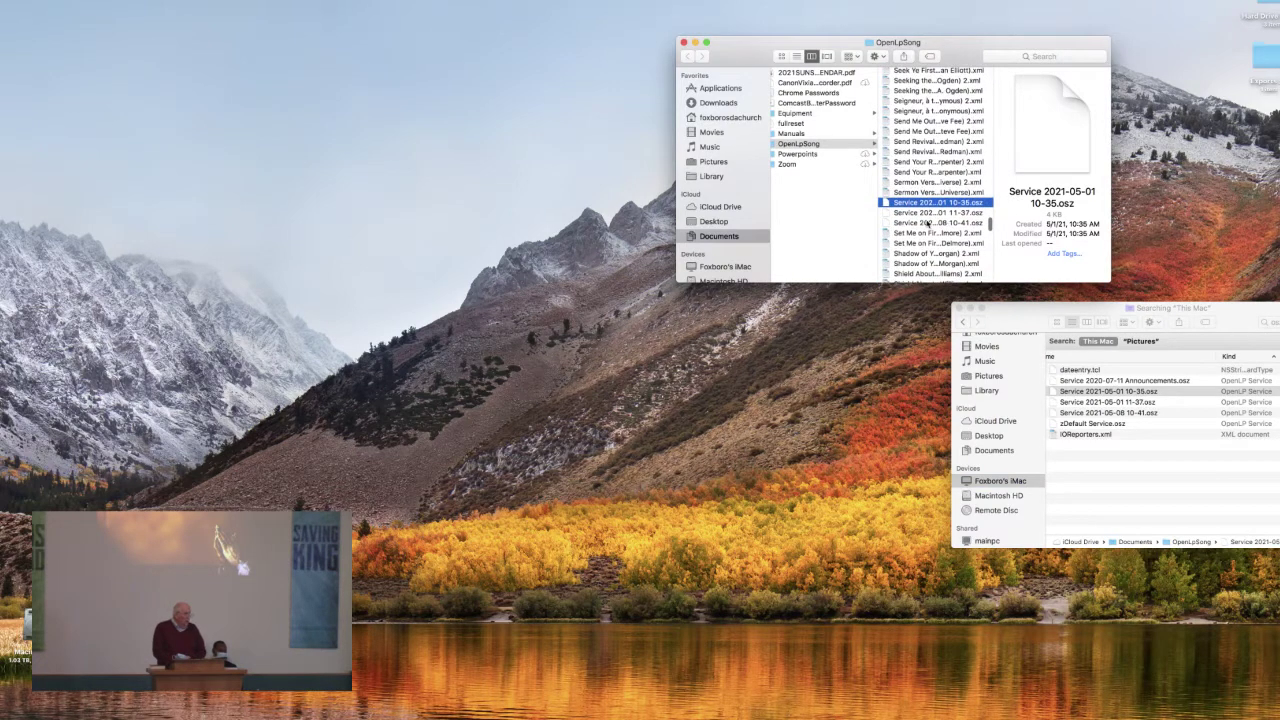
left_click(928, 224, "shift")
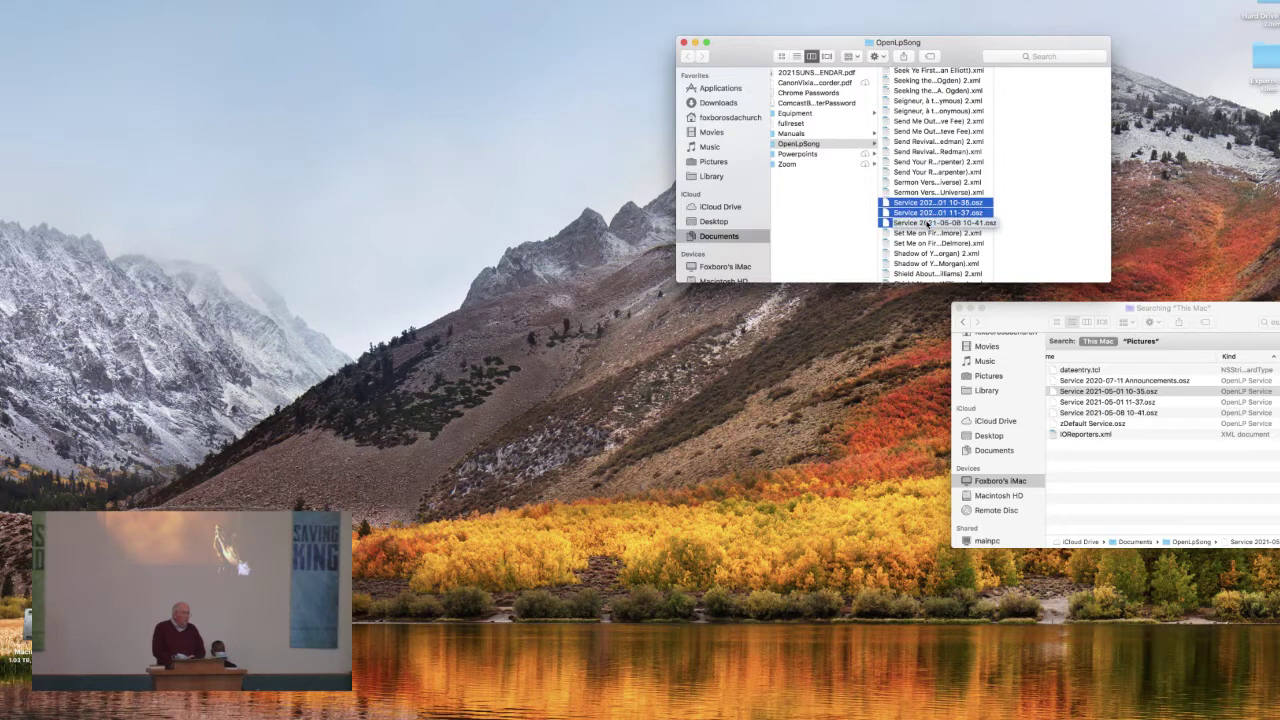
scroll(928, 224, "up", 3)
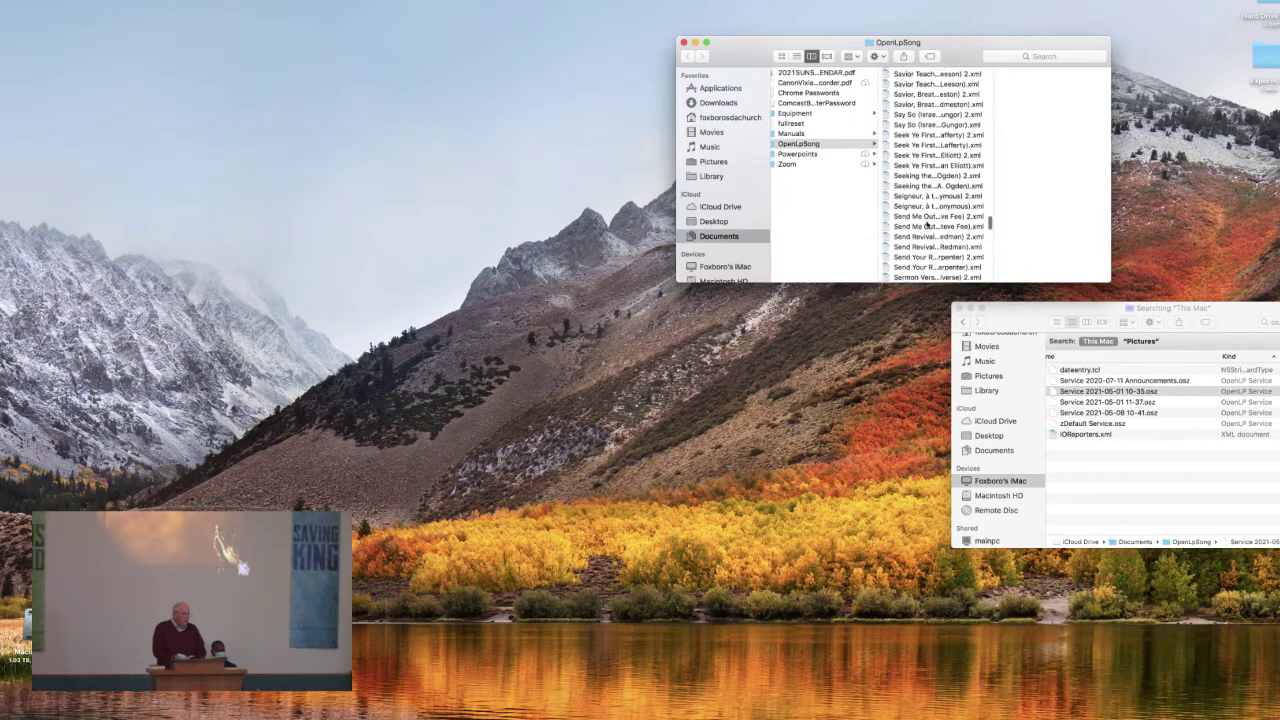
scroll(826, 231, "left", 1)
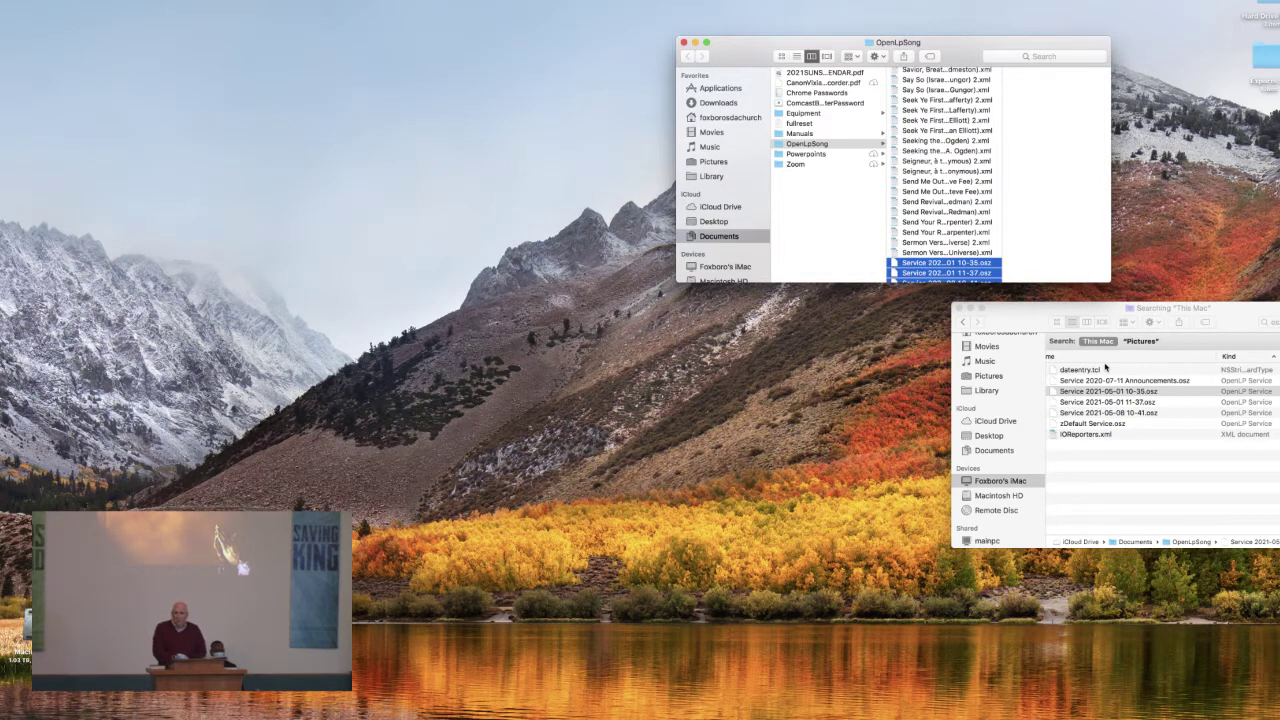
scroll(1105, 368, "right", 1)
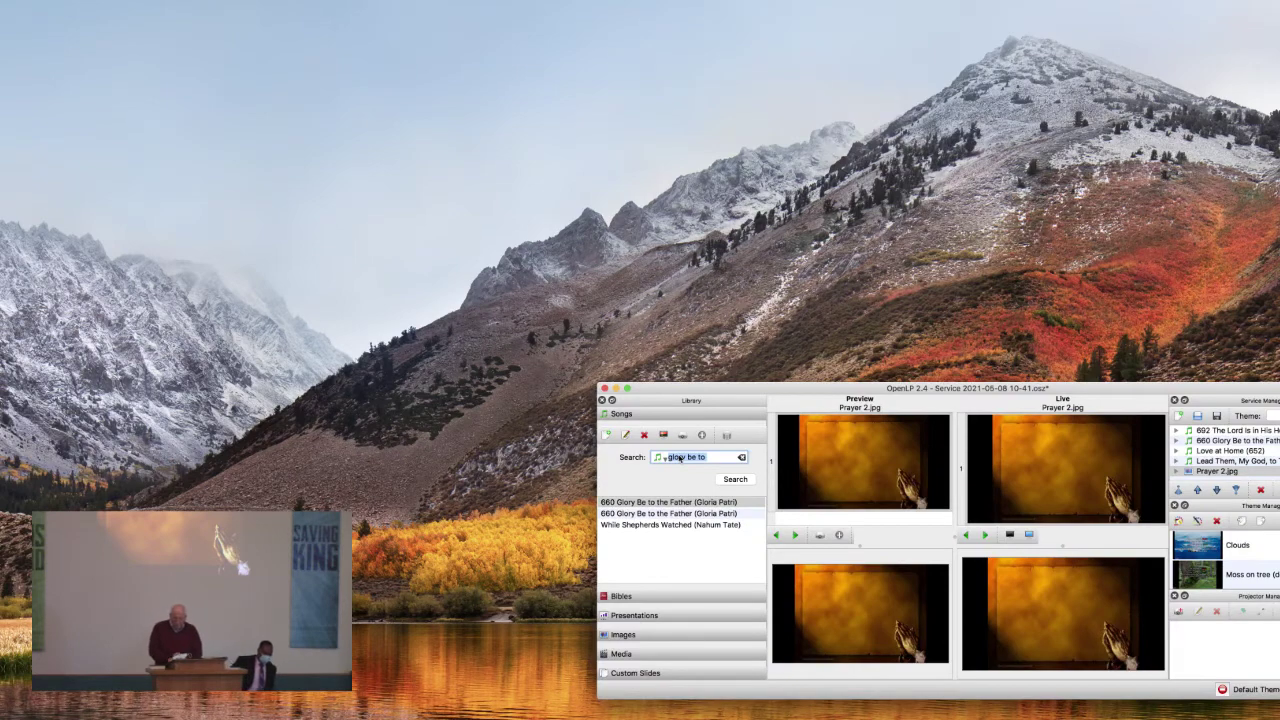
Switch to OpenLP, search the song library for "now dear" and send "671 Now, Dear lord, As We Pray" live.
type("now dear")
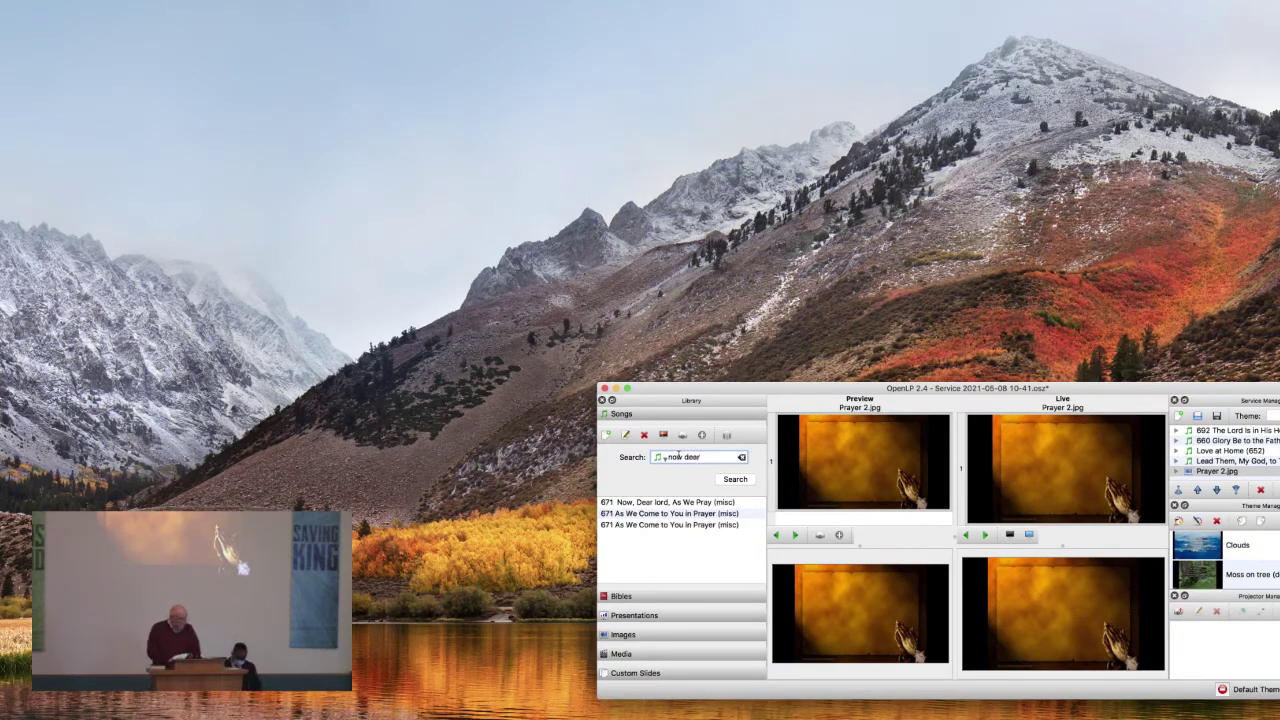
right_click(636, 503)
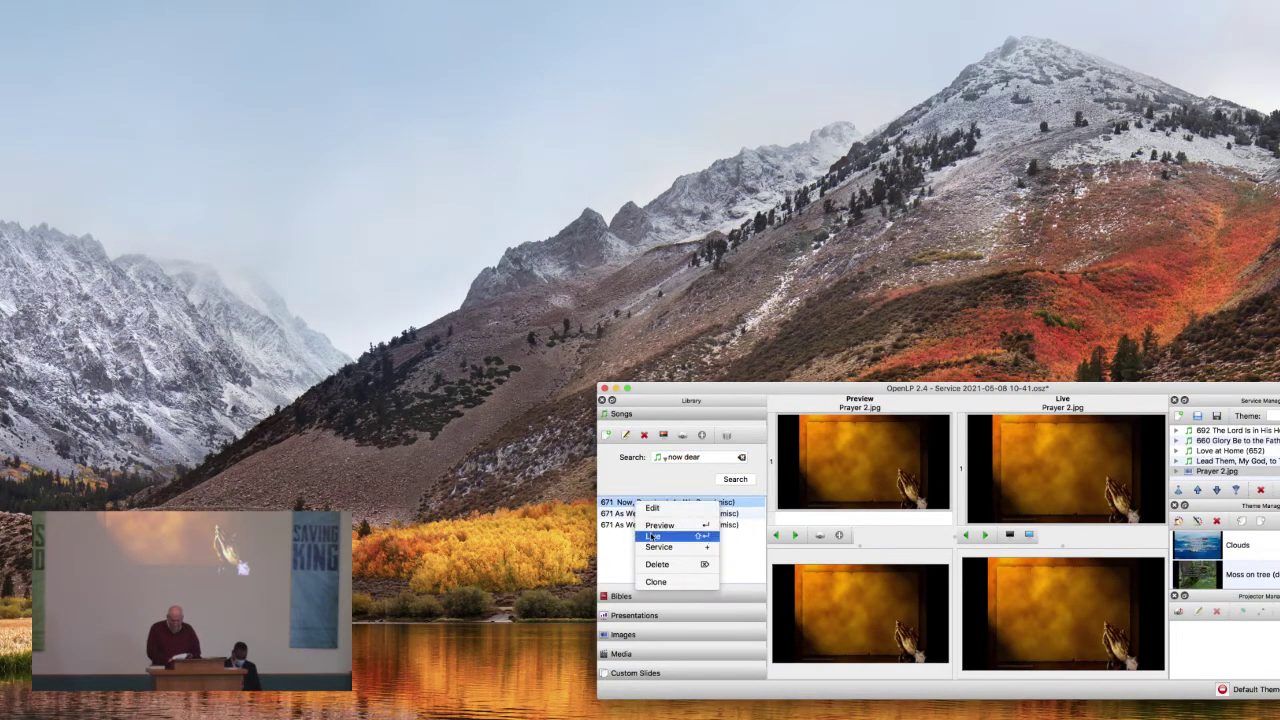
left_click(651, 537)
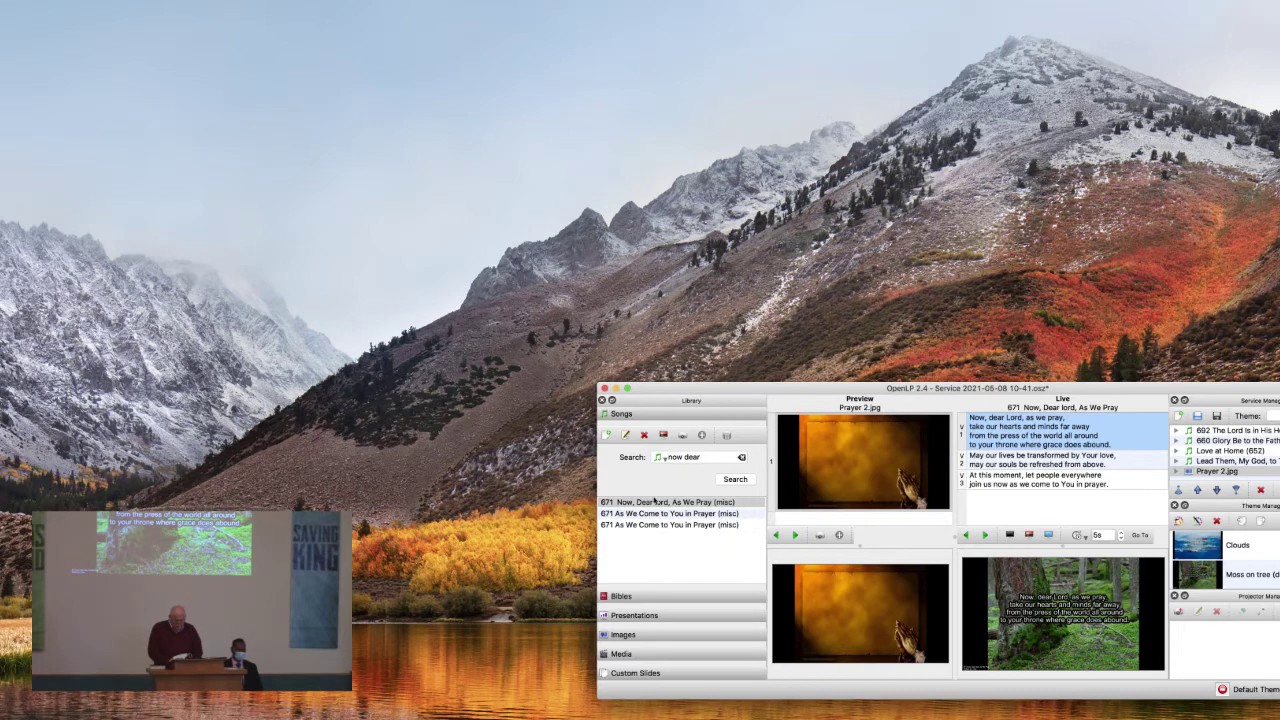
Project verse 2 and then verse 3 of the live song.
left_click(622, 149)
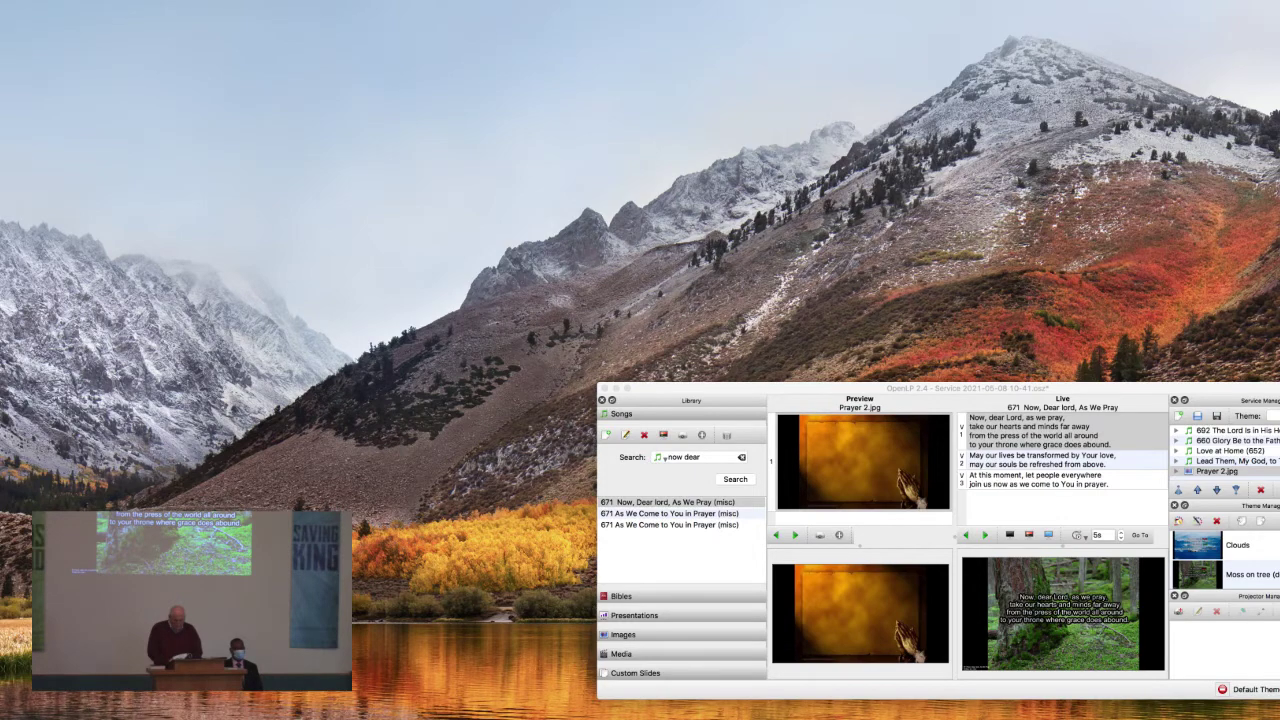
left_click(1023, 466)
left_click(1023, 466)
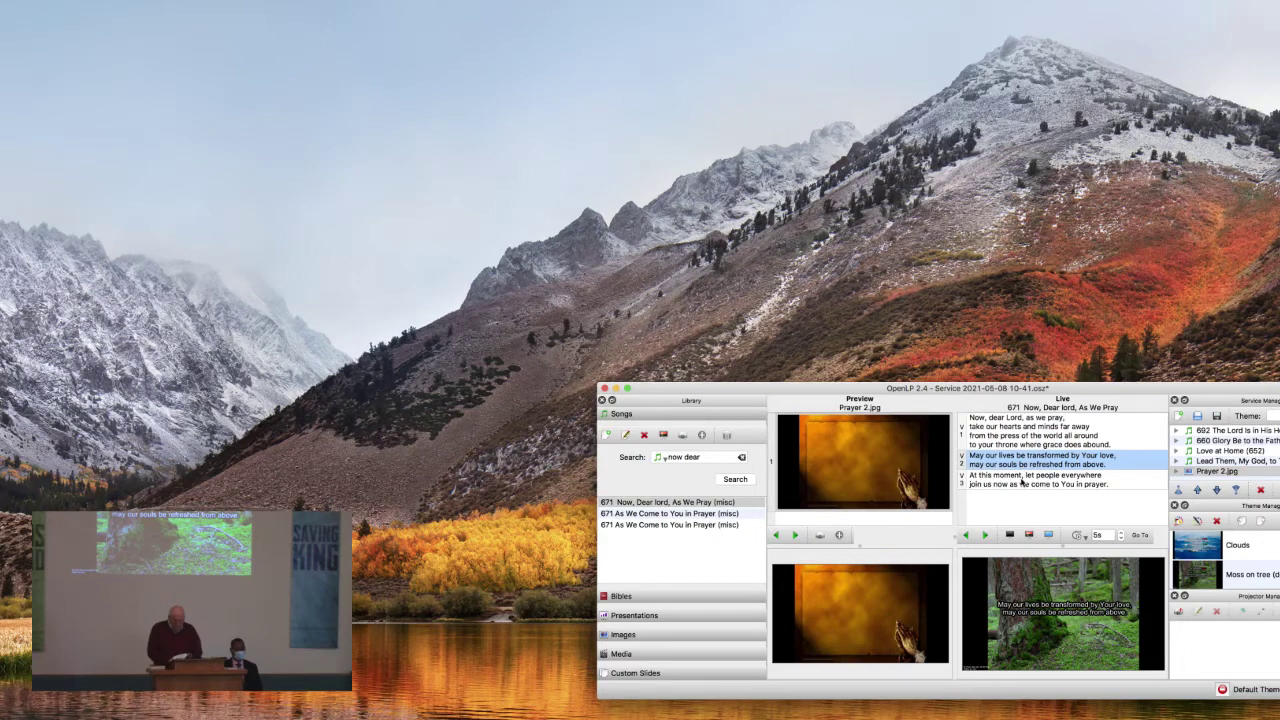
left_click(1022, 482)
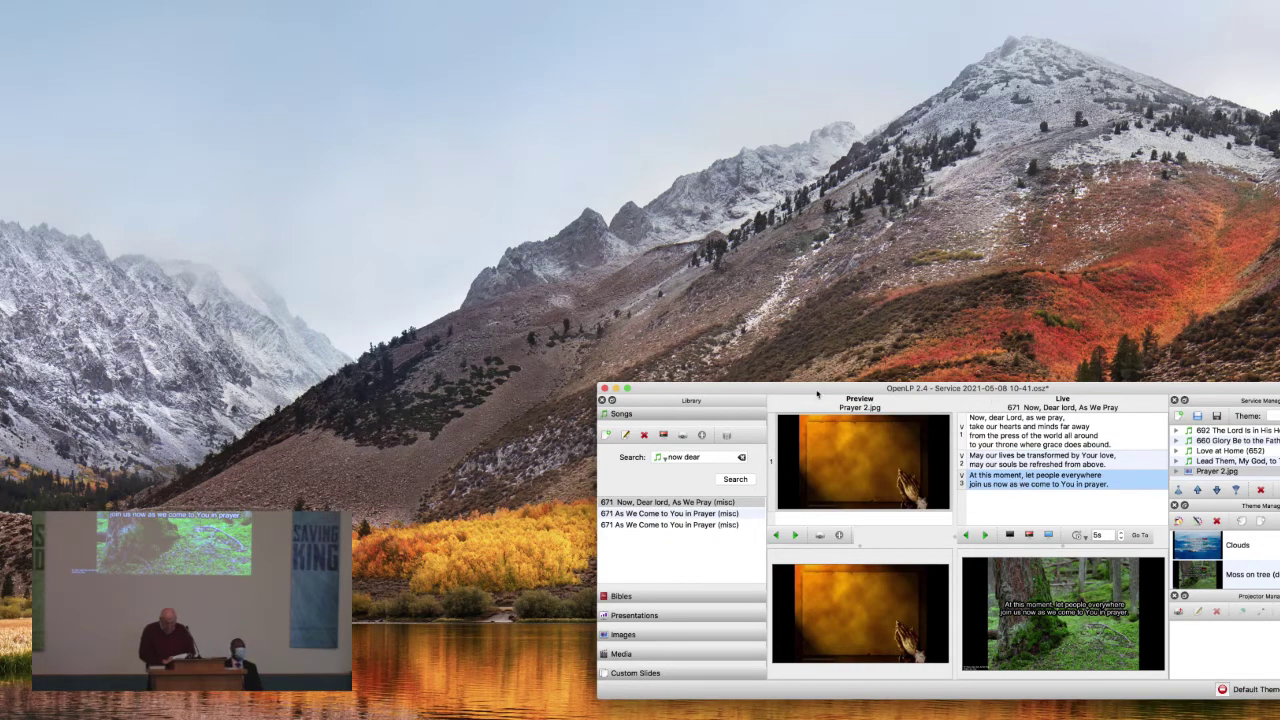
Blank the live display to black and add "671 Now, Dear lord, As We Pray" to the end of the service.
left_click_drag(815, 391, 502, 377)
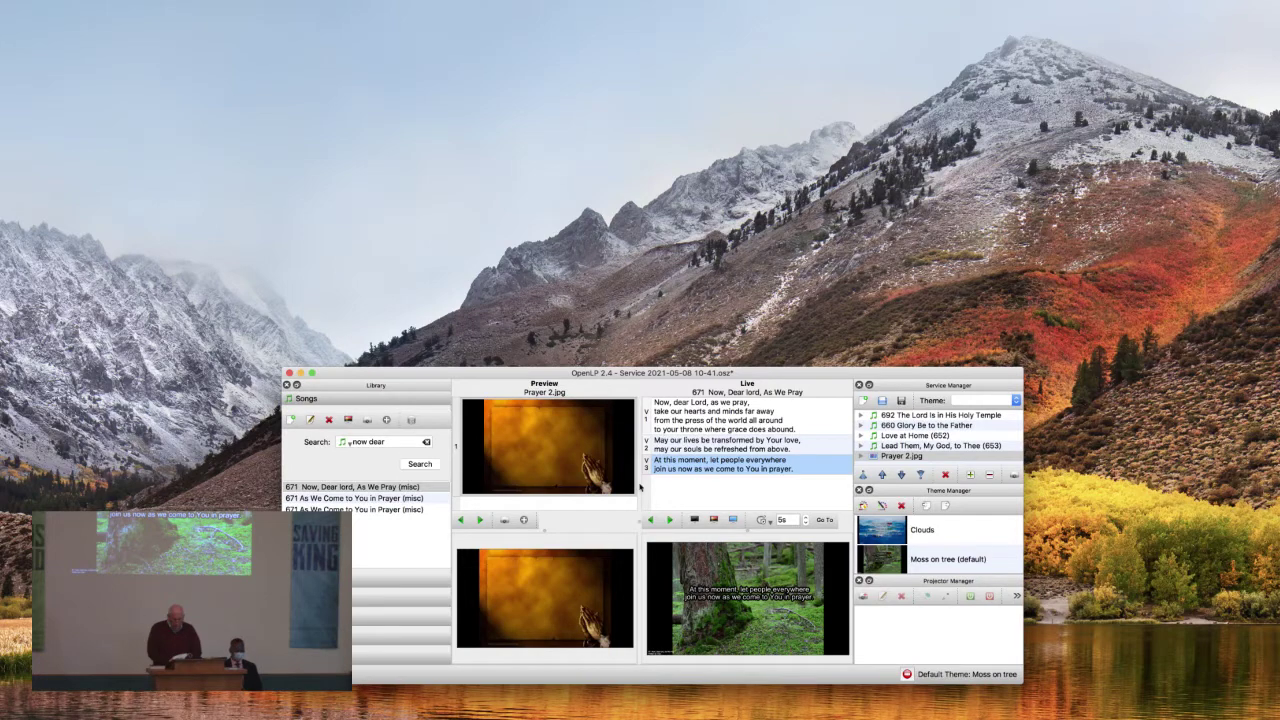
left_click(694, 521)
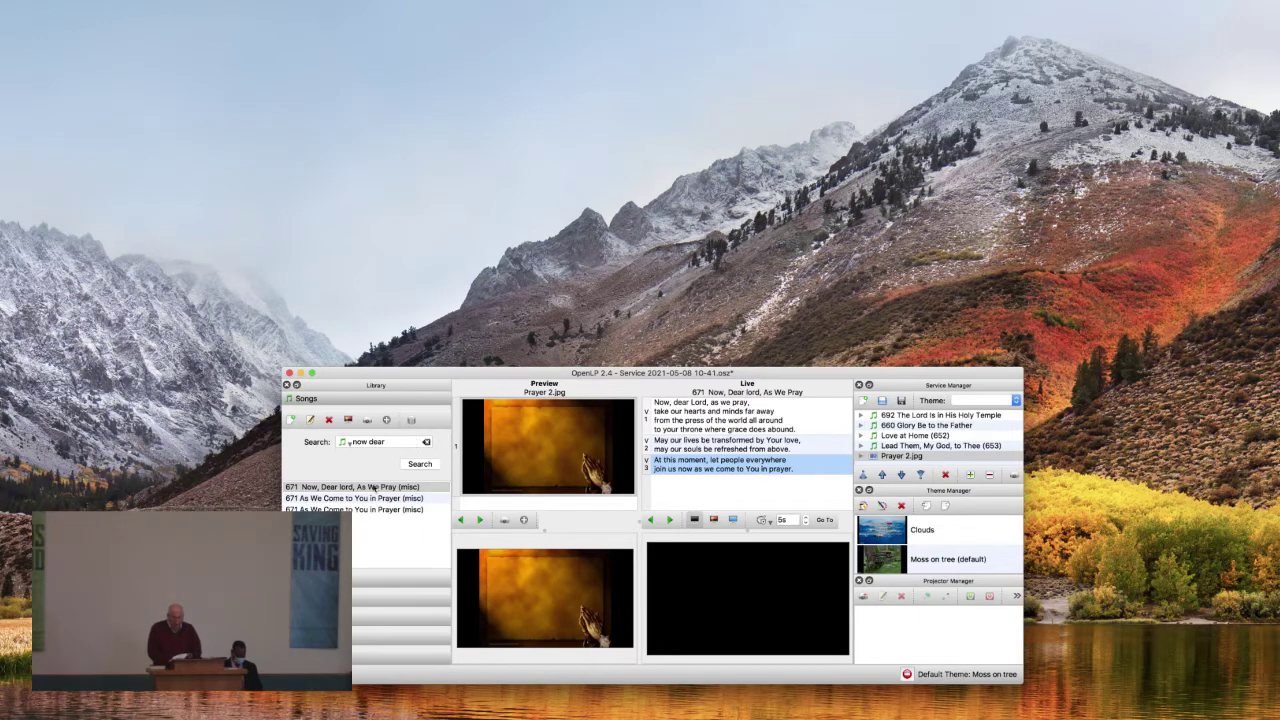
left_click_drag(374, 488, 888, 462)
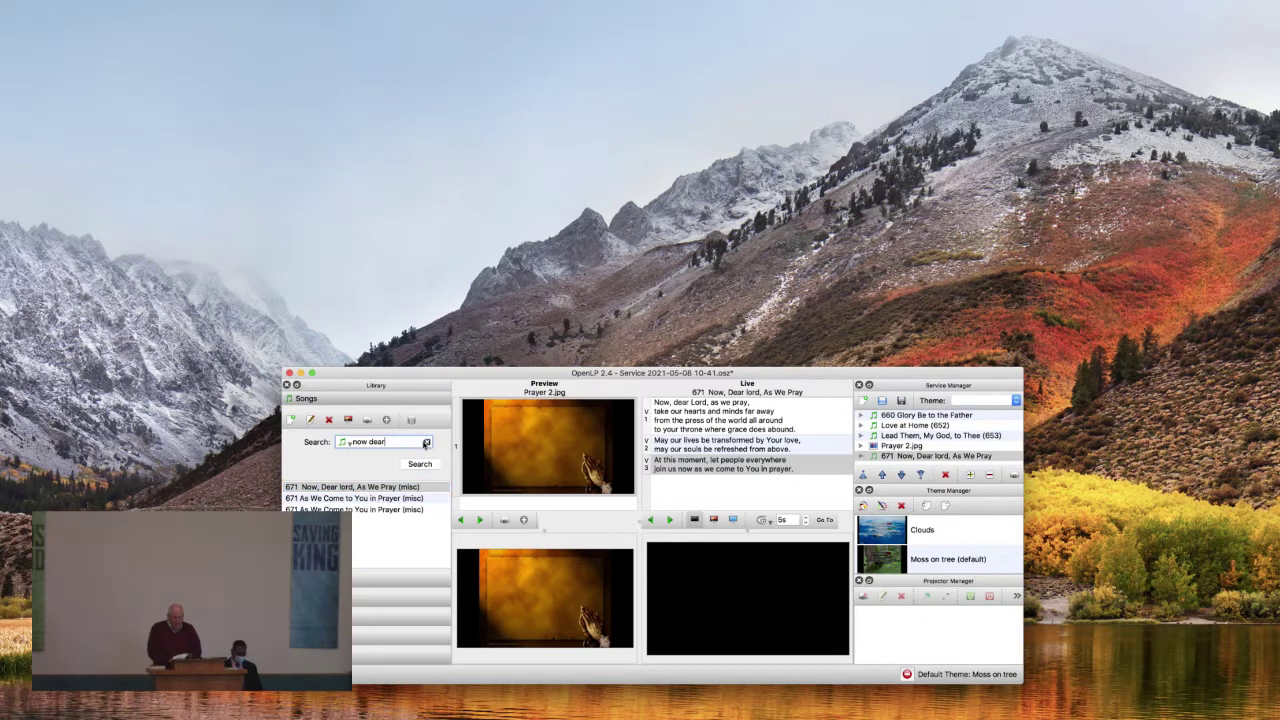
Search the song library for "hear our p" and add "684 Hear Our Prayer, O Lord" to the end of the service.
key("BackSpace")
key("BackSpace")
key("BackSpace")
key("BackSpace")
key("BackSpace")
key("BackSpace")
key("BackSpace")
key("BackSpace")
type("hear our")
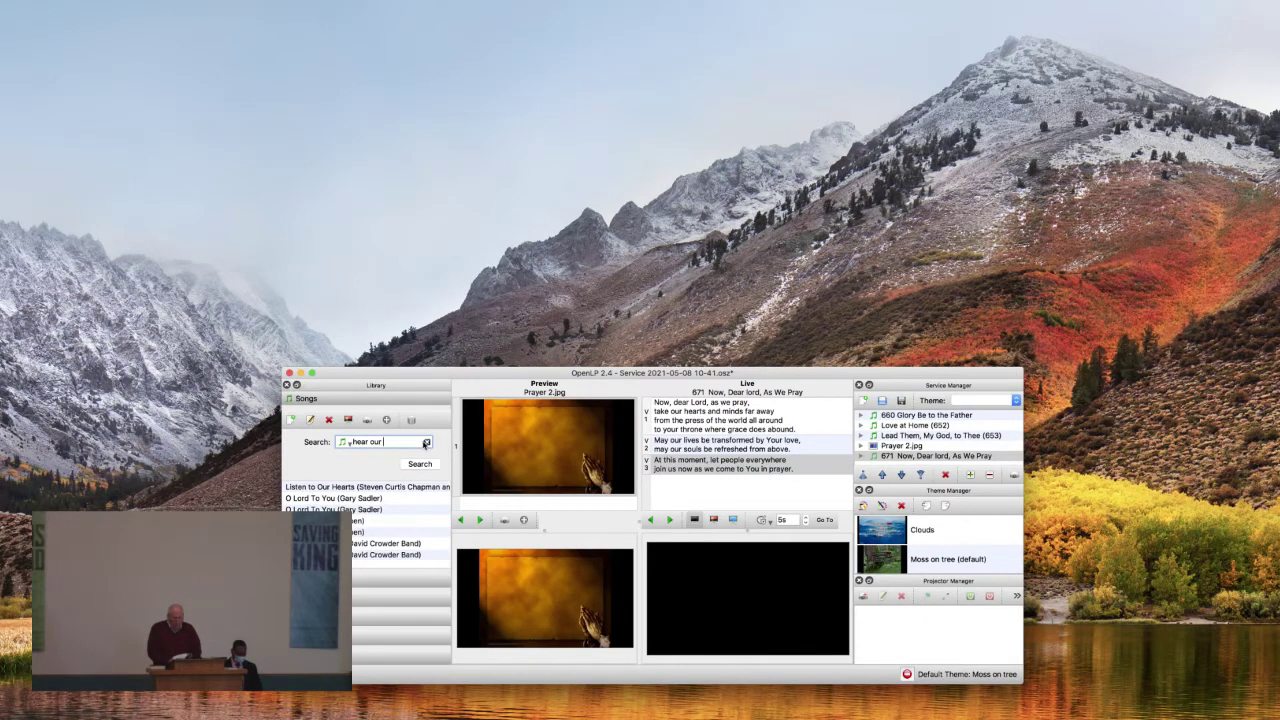
type(" p")
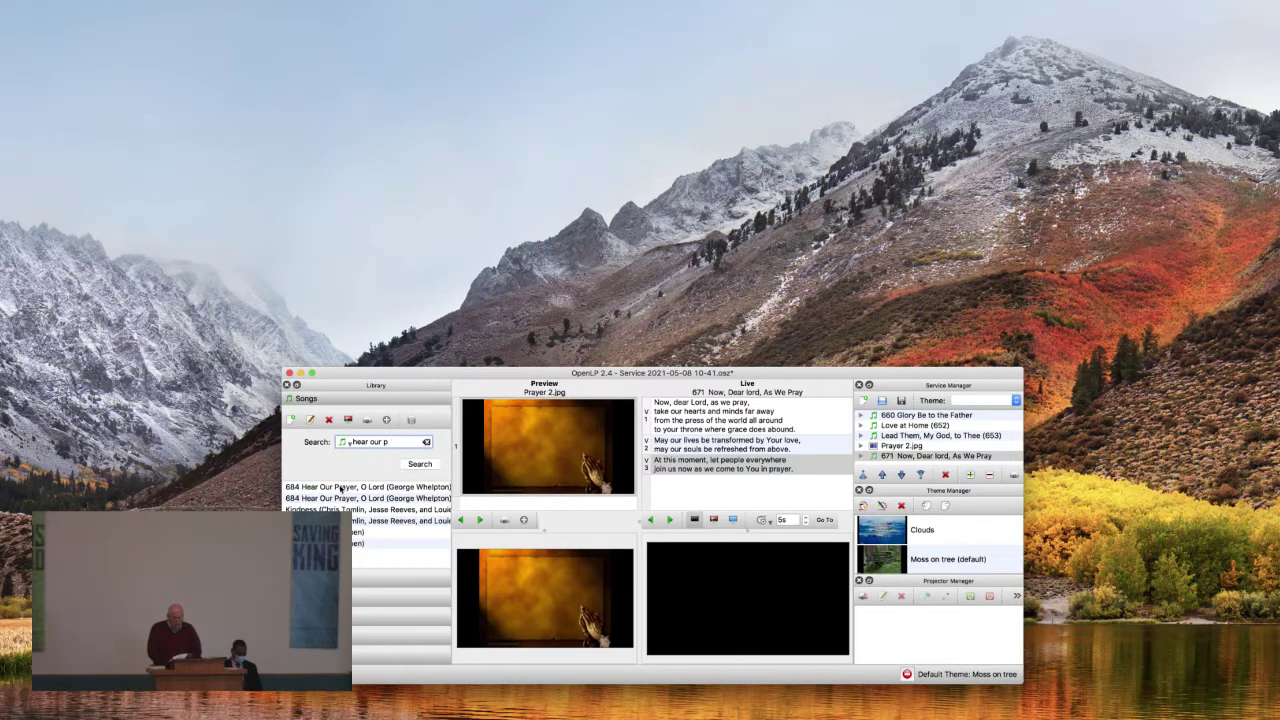
left_click_drag(340, 488, 882, 466)
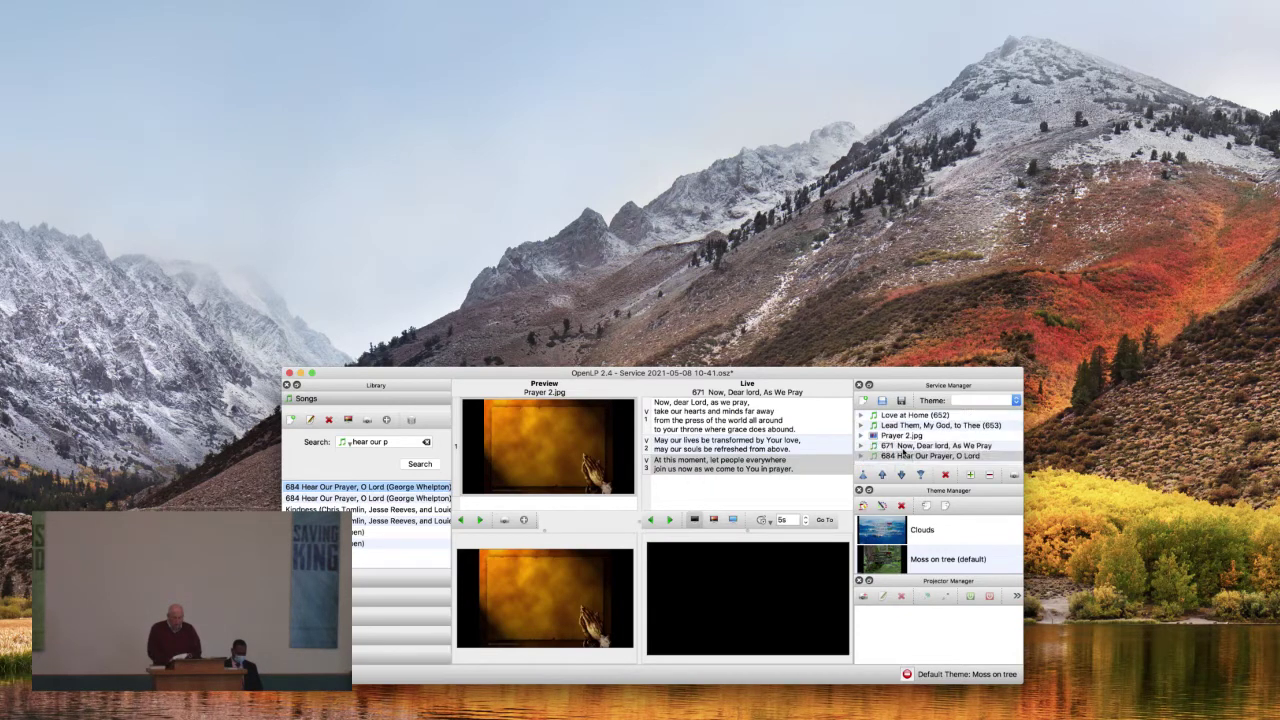
Edit "671 Now, Dear lord, As We Pray" from the service and add songbook "SDA Hymnal" with number 671 to it.
right_click(904, 450)
left_click(914, 456)
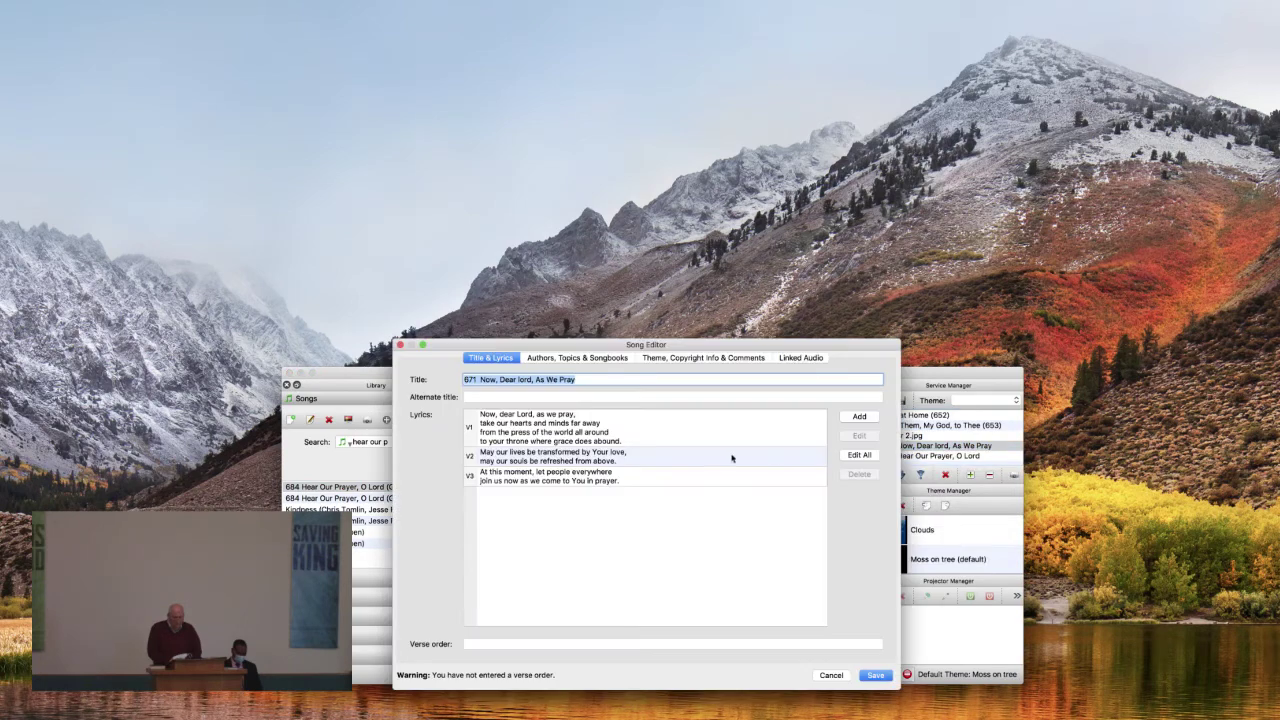
left_click(554, 358)
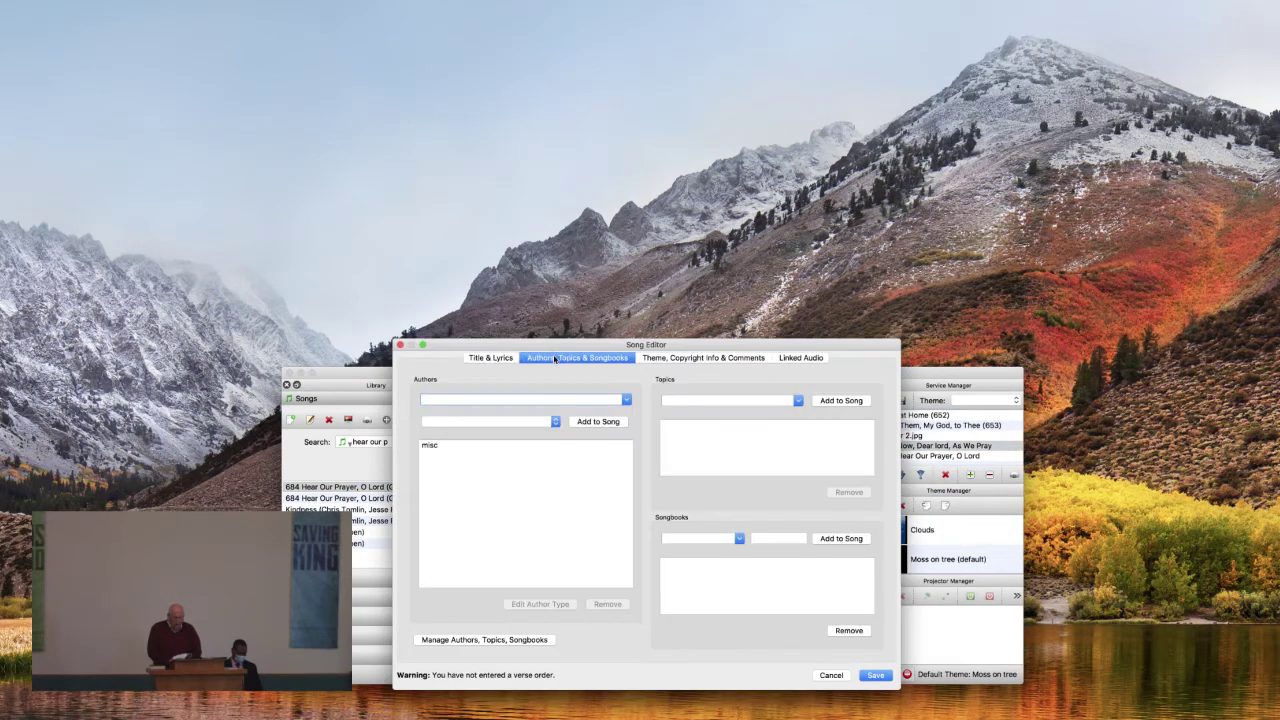
left_click(739, 538)
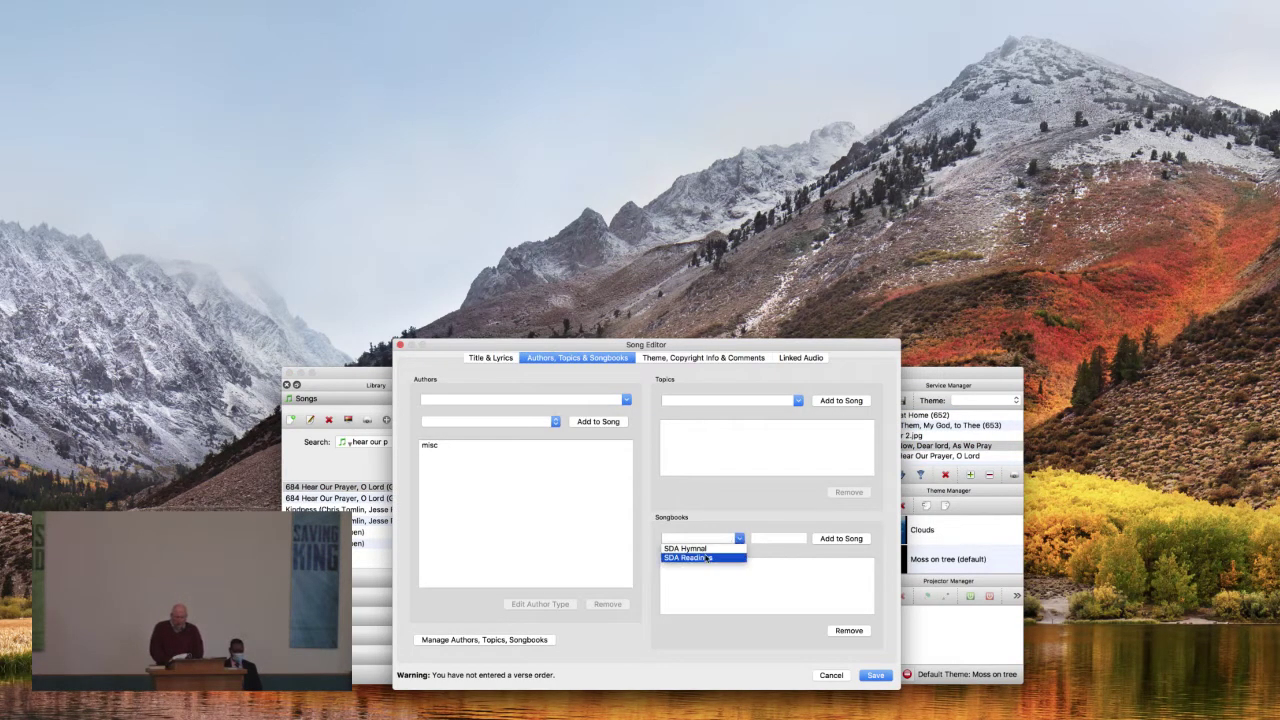
left_click(705, 548)
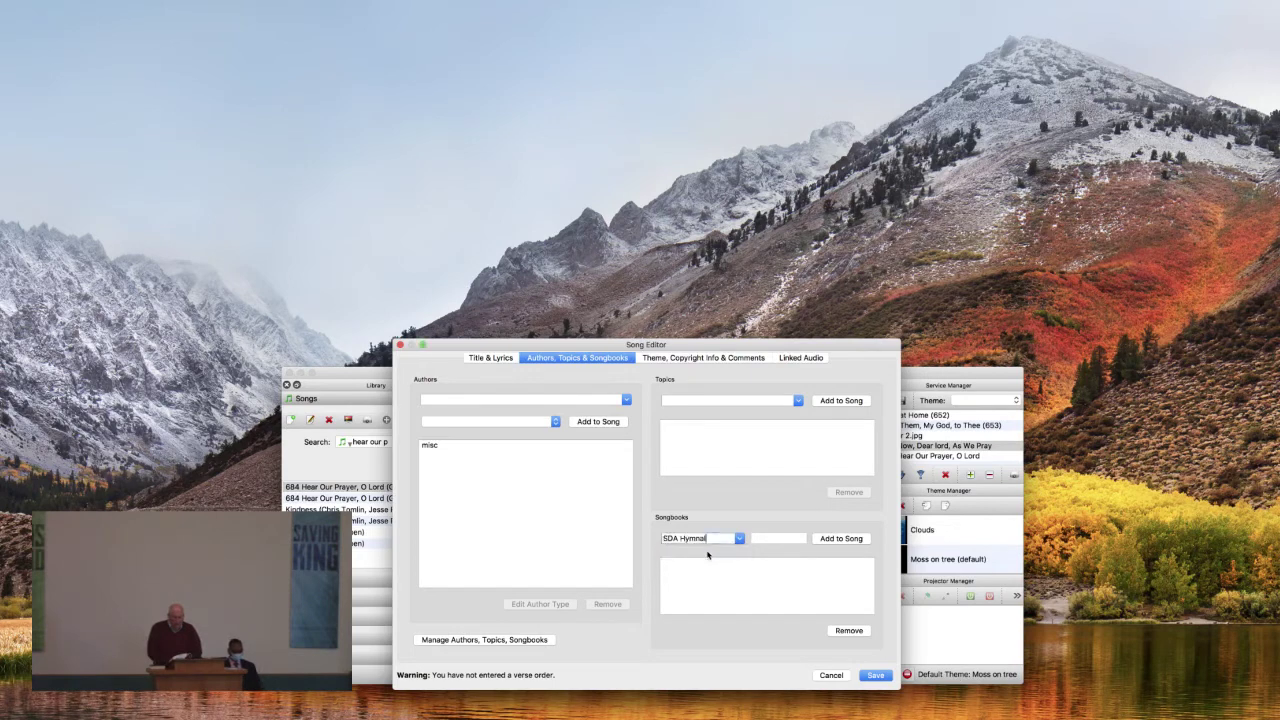
left_click_drag(689, 353, 574, 341)
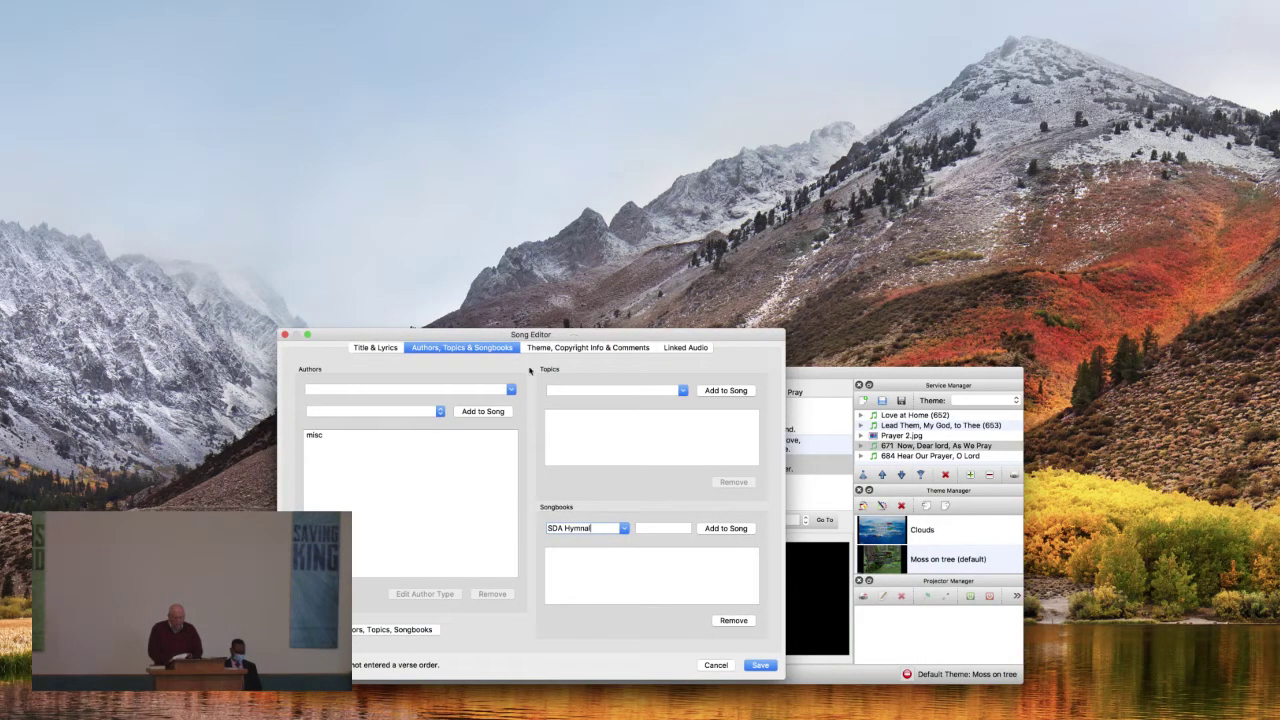
left_click(644, 527)
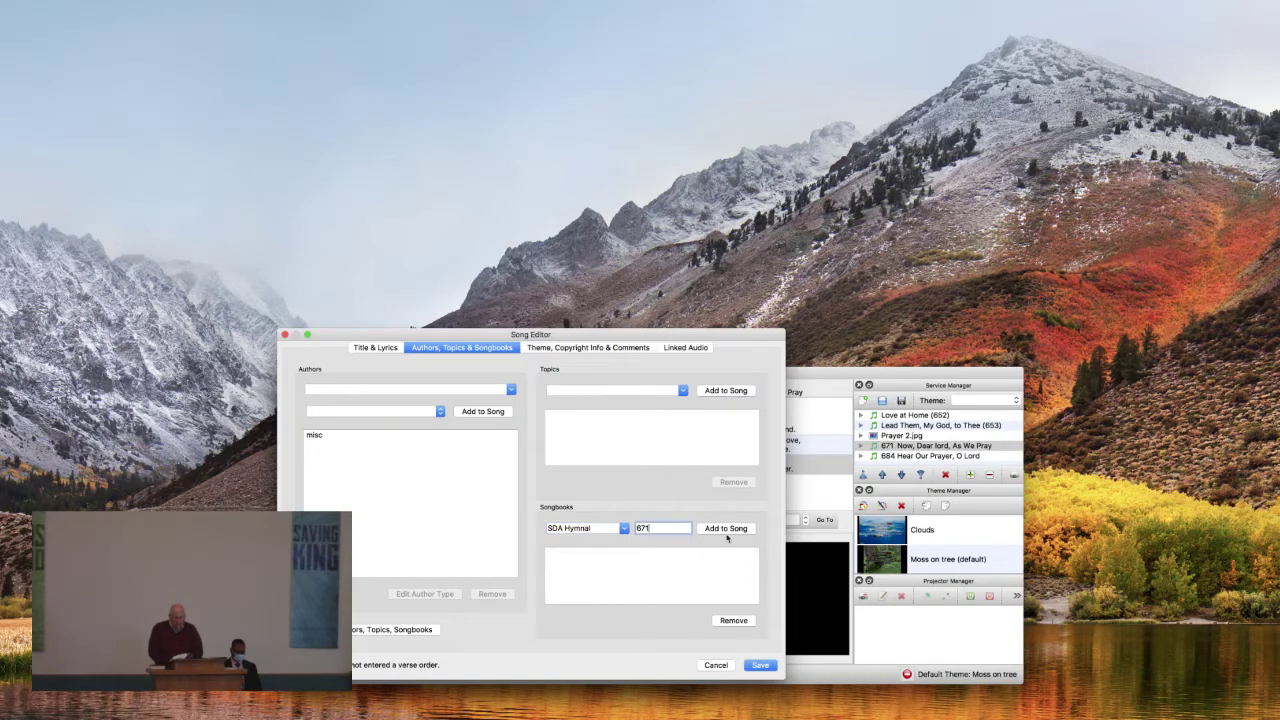
left_click(726, 528)
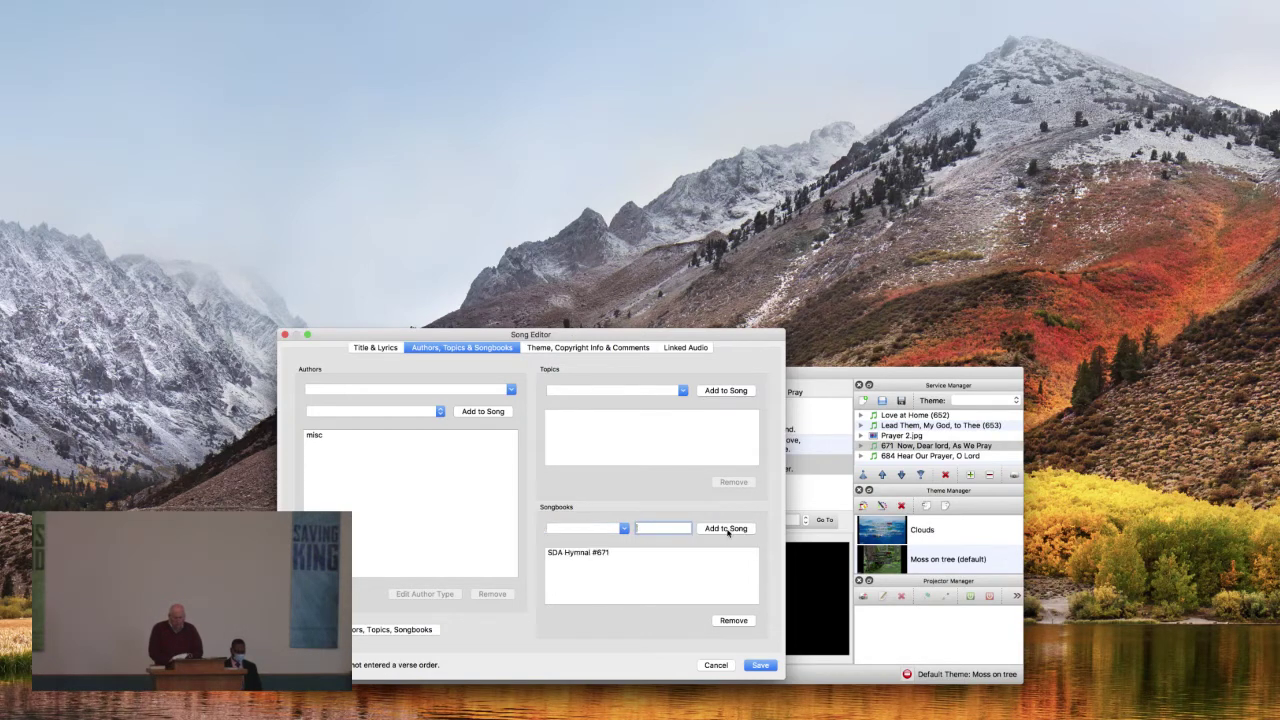
Search the song files for 671 and add "671 Now, Dear lord, As We Pray (misc).xml" as the song's linked audio.
left_click(695, 349)
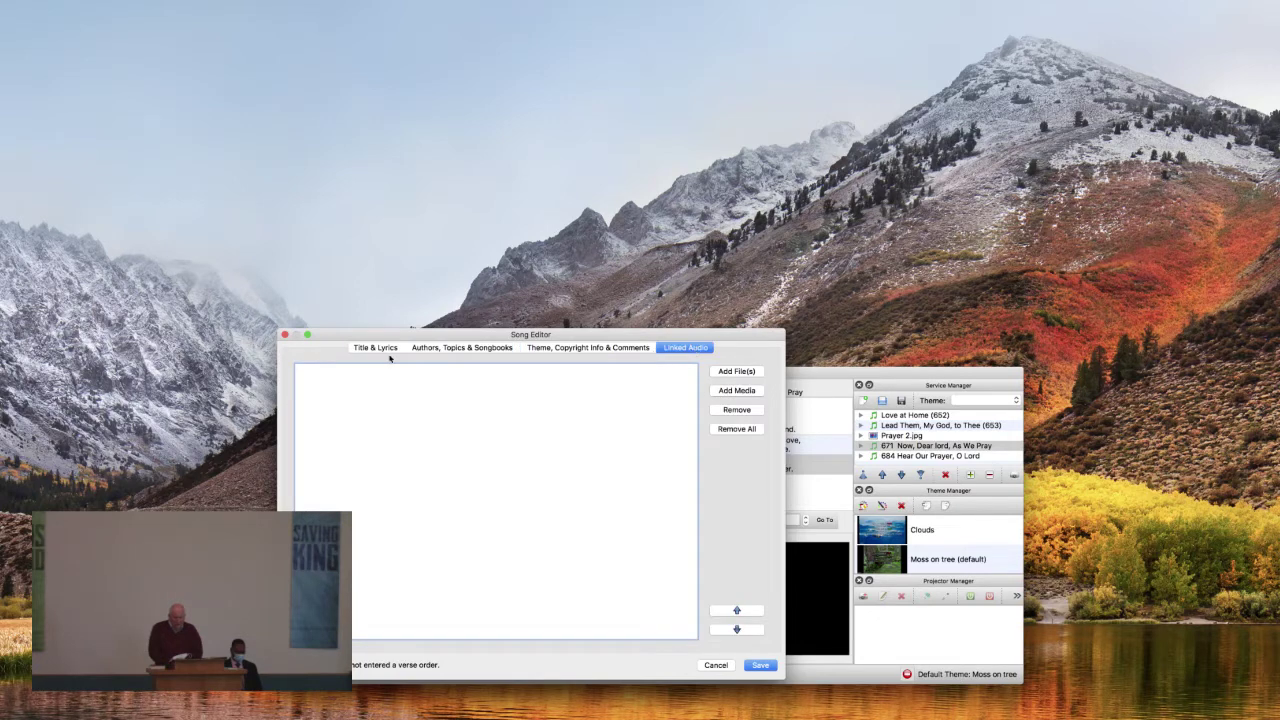
left_click(739, 371)
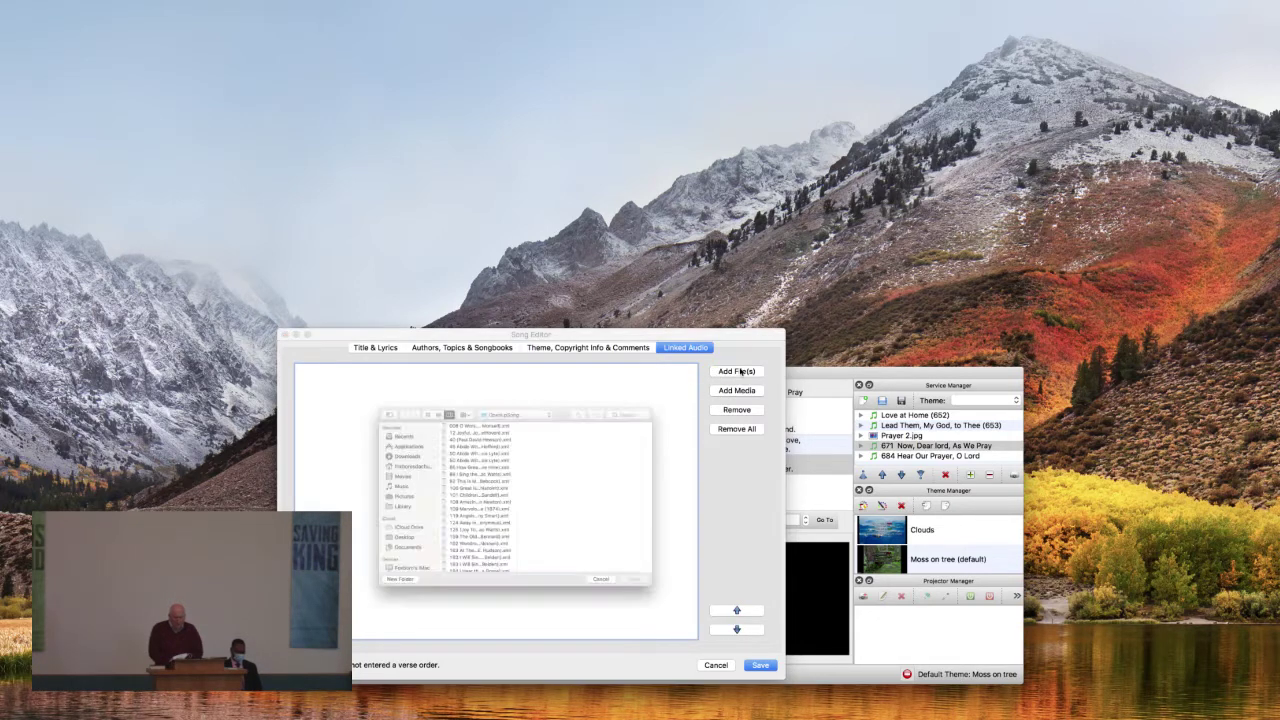
left_click(662, 379)
type("6871")
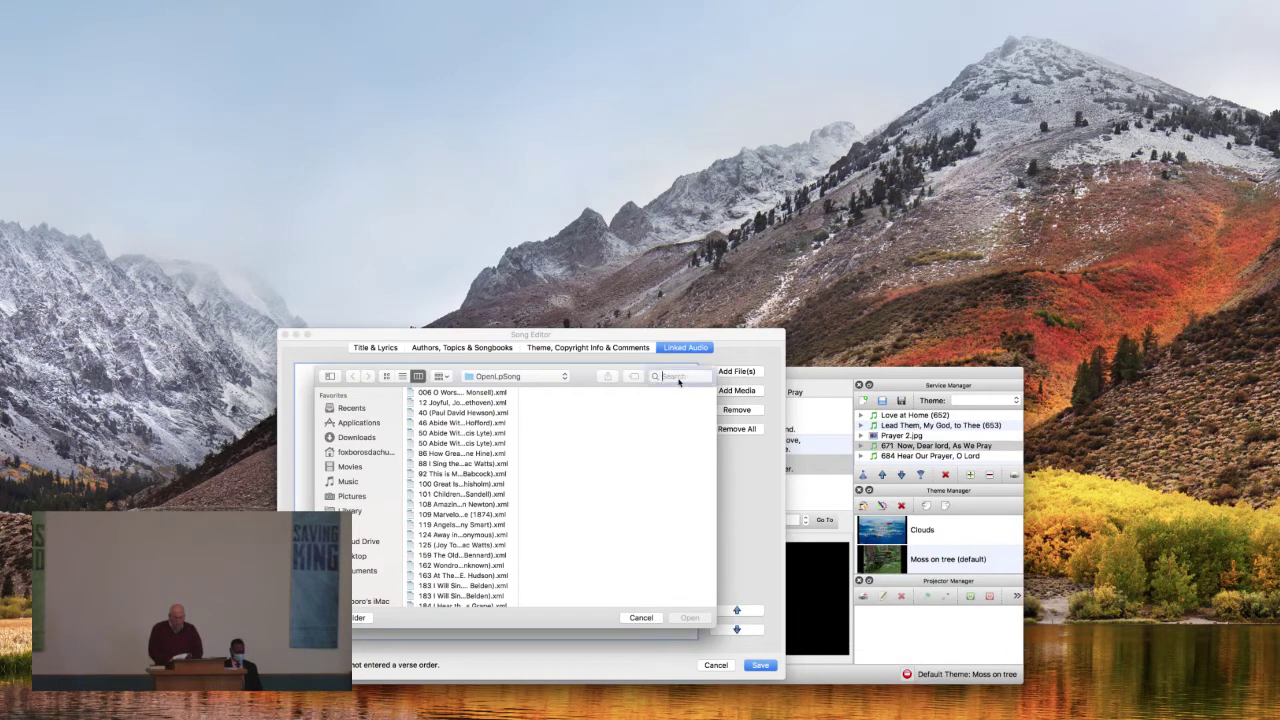
type("d")
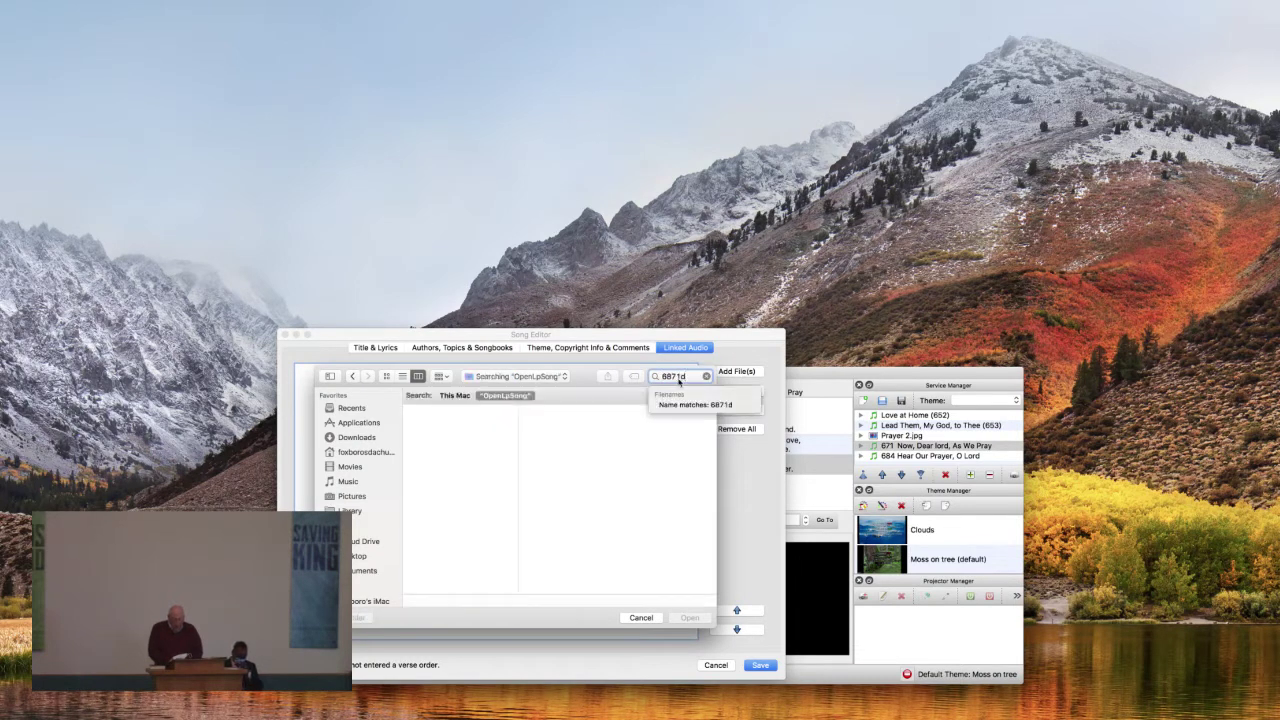
key("BackSpace")
key("BackSpace")
key("BackSpace")
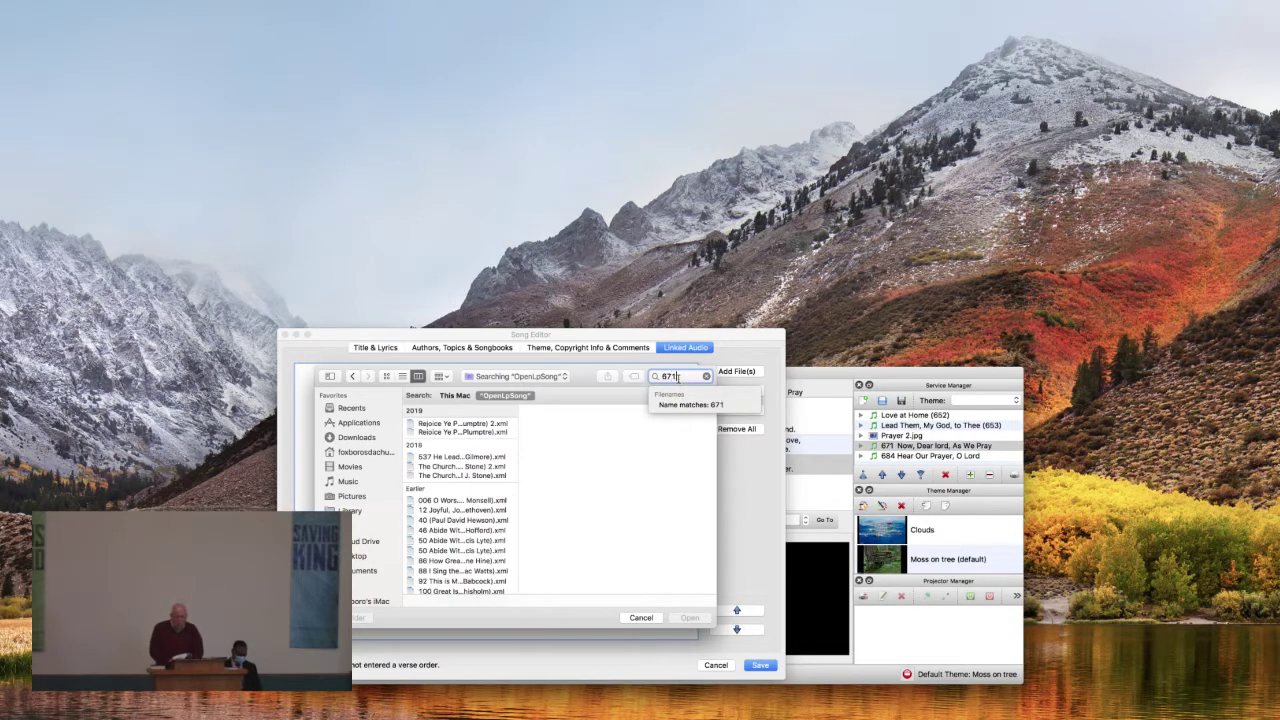
type("71")
key("Return")
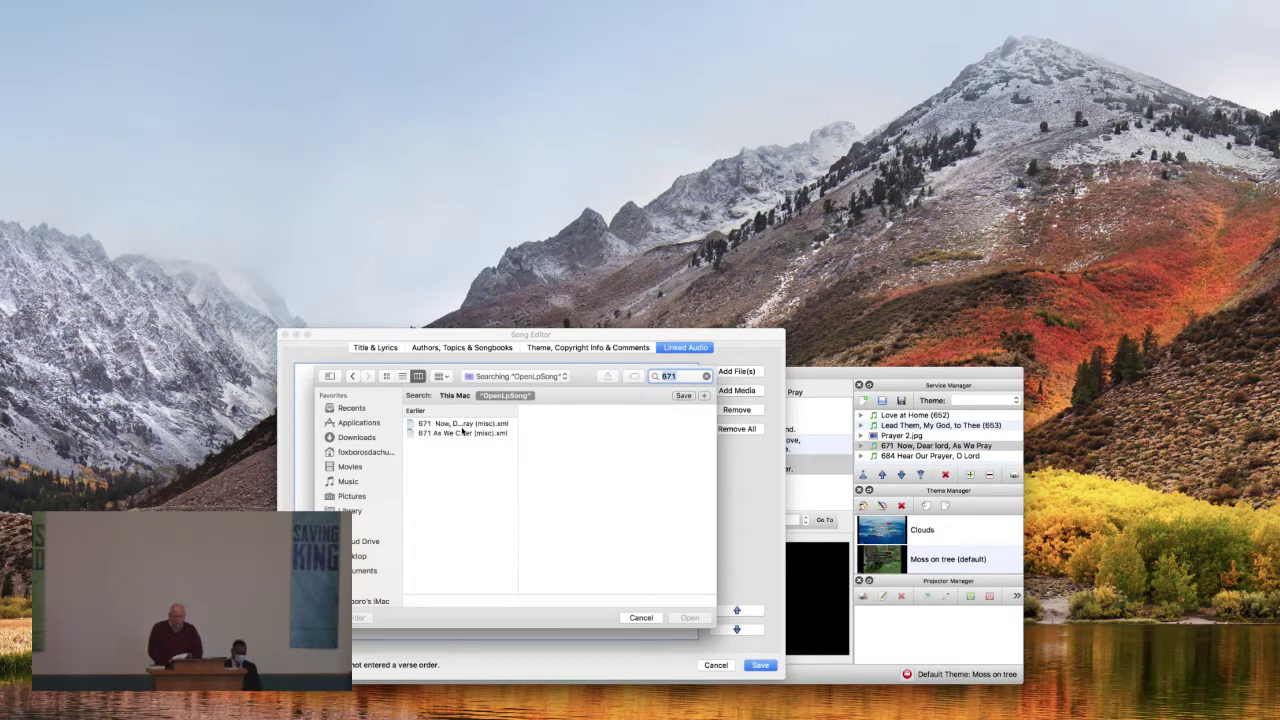
left_click(462, 427)
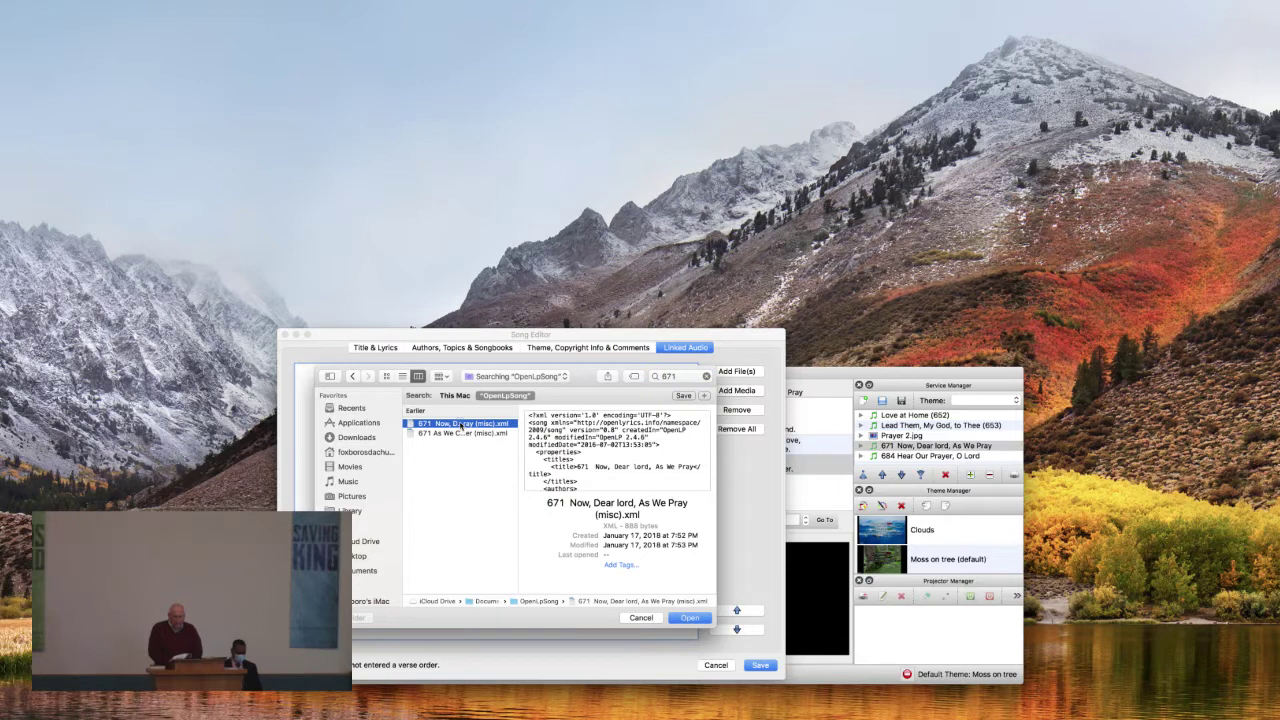
double_click(462, 427)
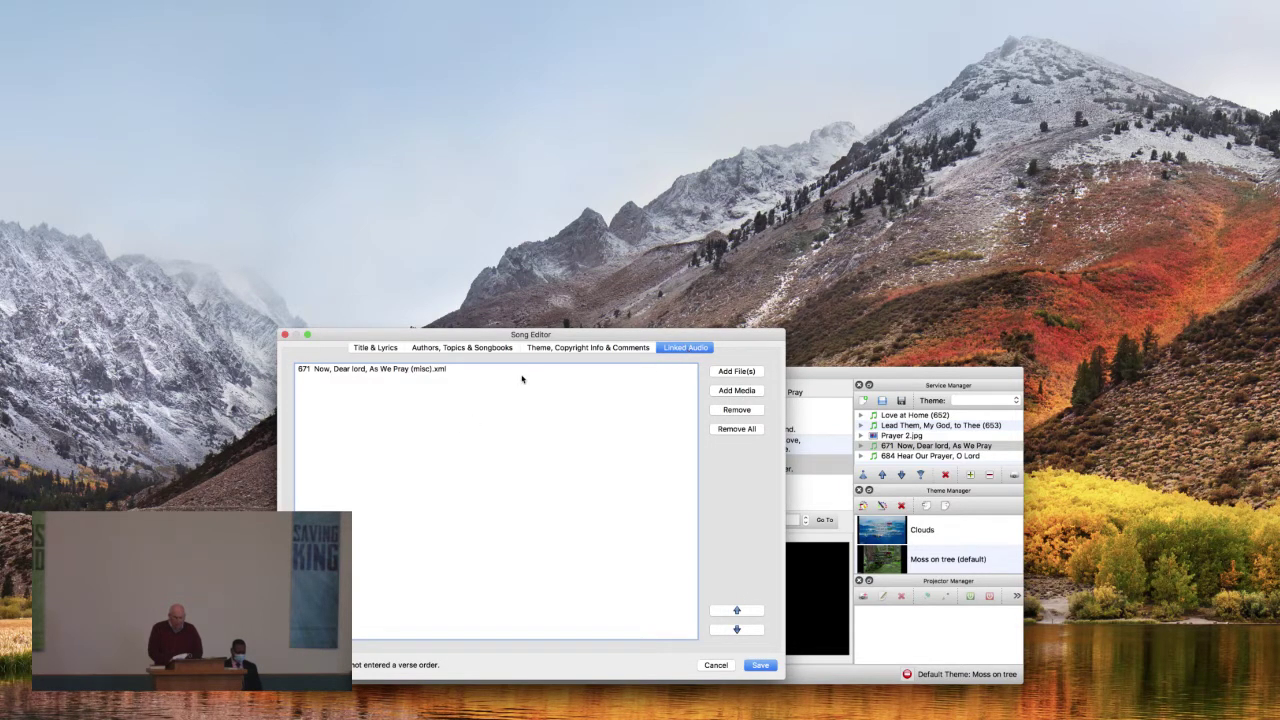
Search the OpenLpSong folder and the whole Mac for a 671 audio file to link, and close the file chooser without adding one.
left_click(737, 372)
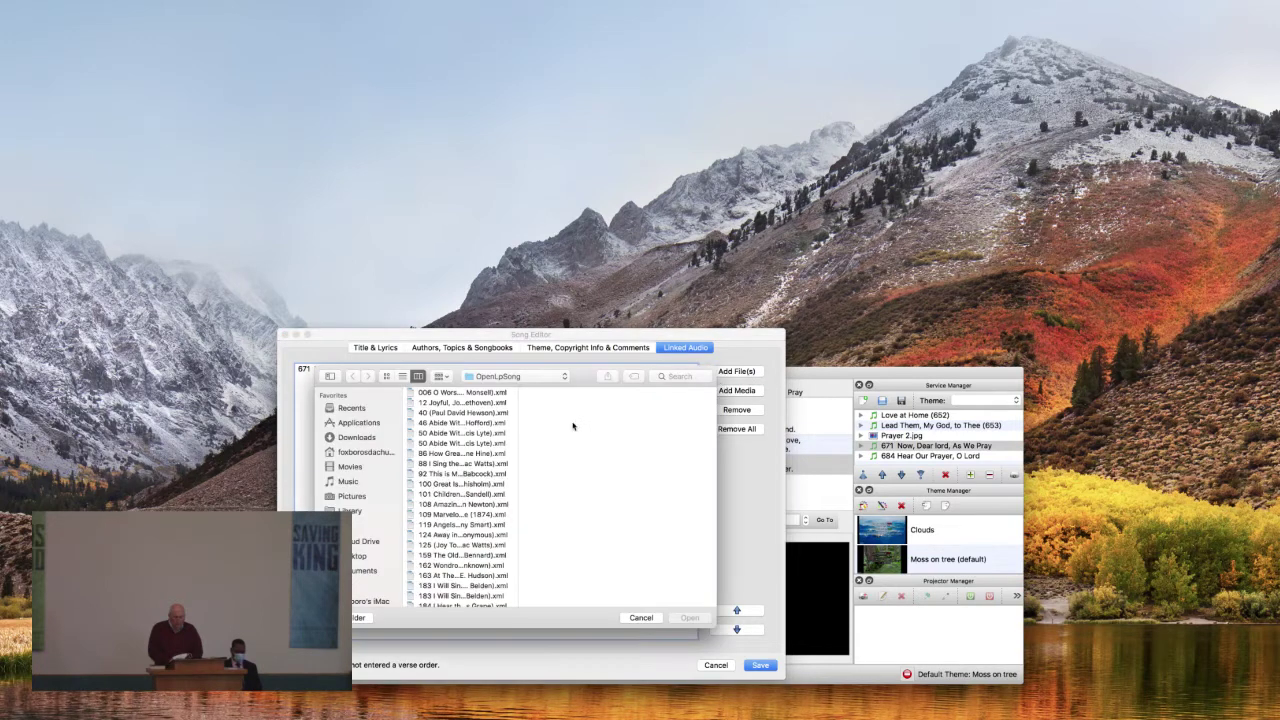
left_click(677, 376)
type("67")
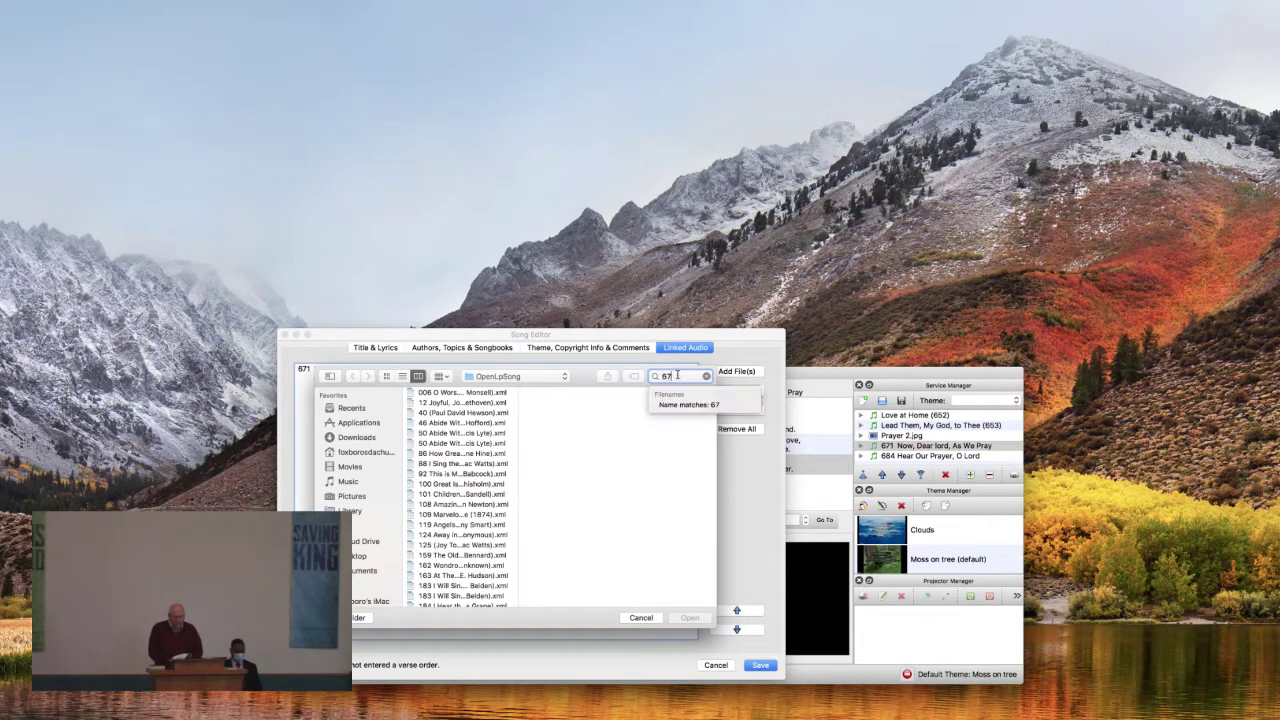
type("1")
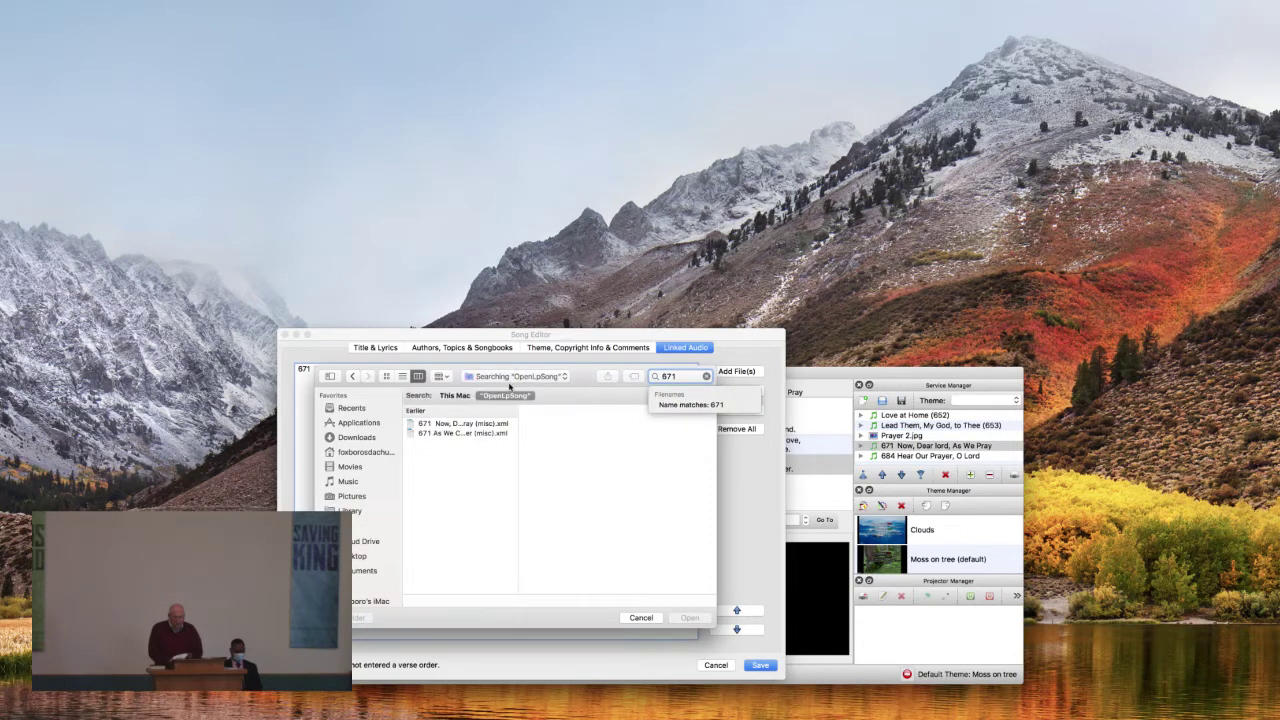
left_click(454, 395)
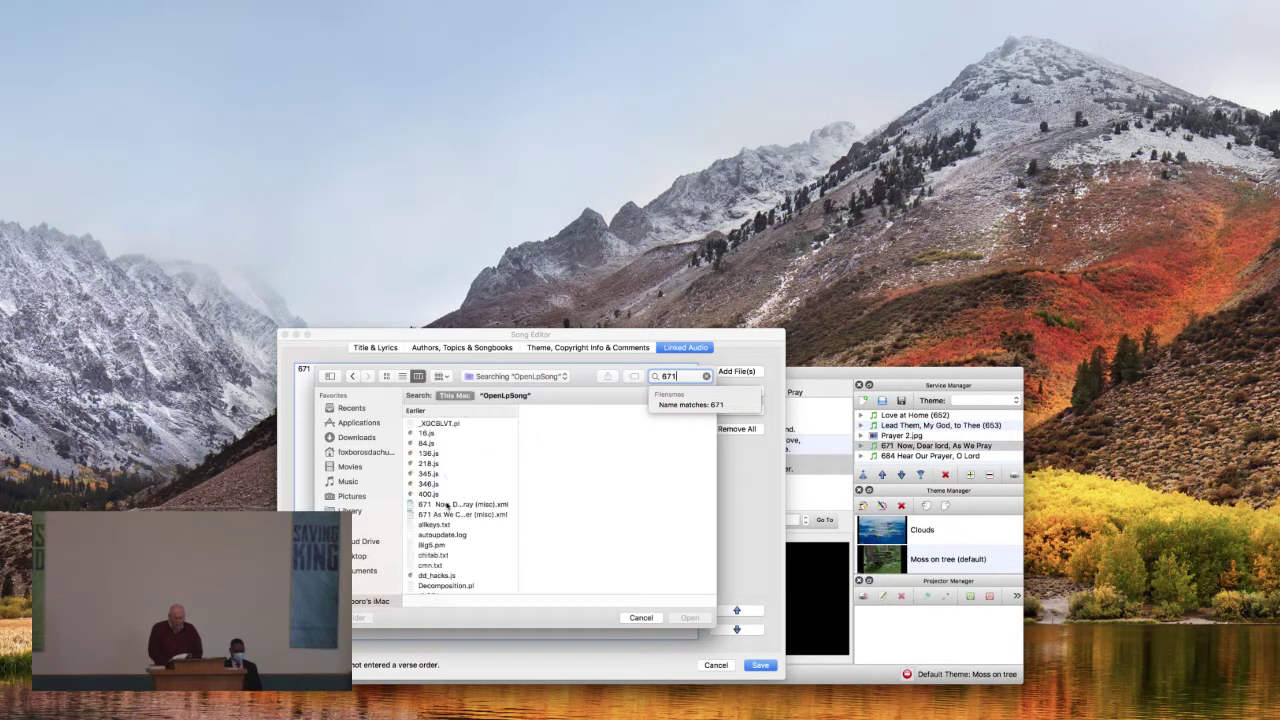
scroll(446, 508, "down", 5)
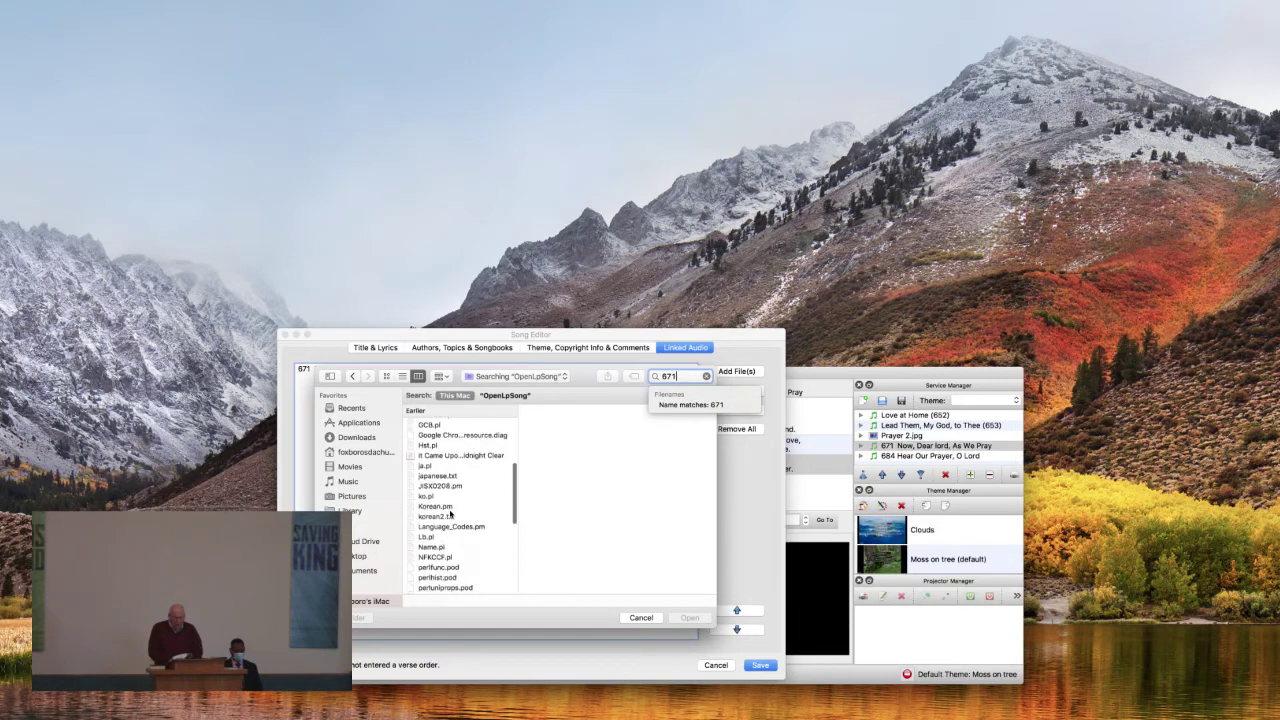
scroll(450, 513, "down", 3)
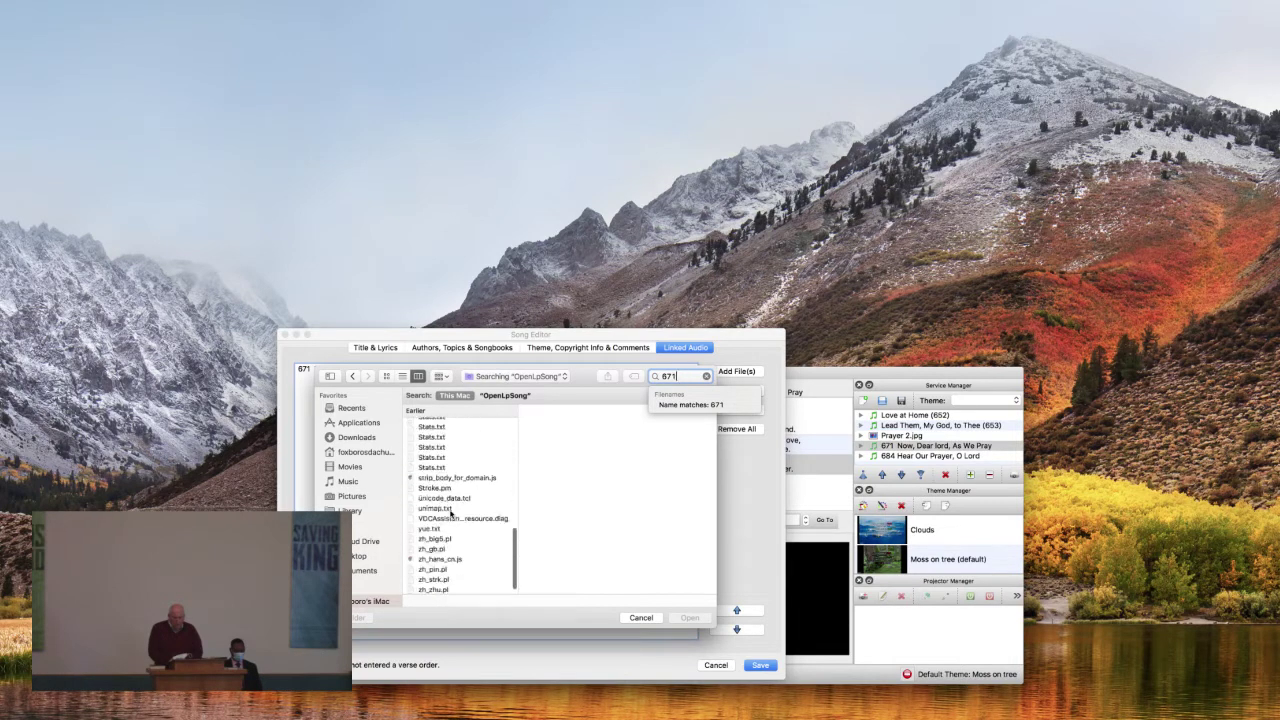
scroll(450, 513, "up", 3)
scroll(450, 513, "up", 5)
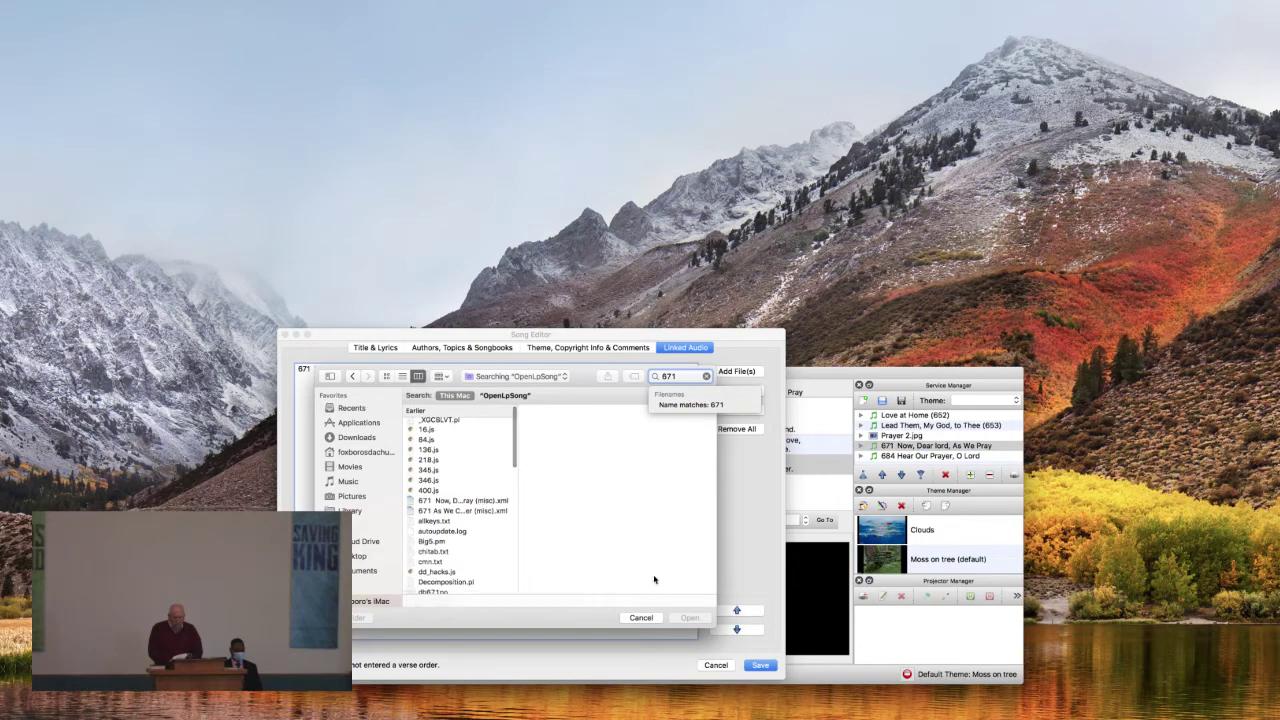
left_click(652, 620)
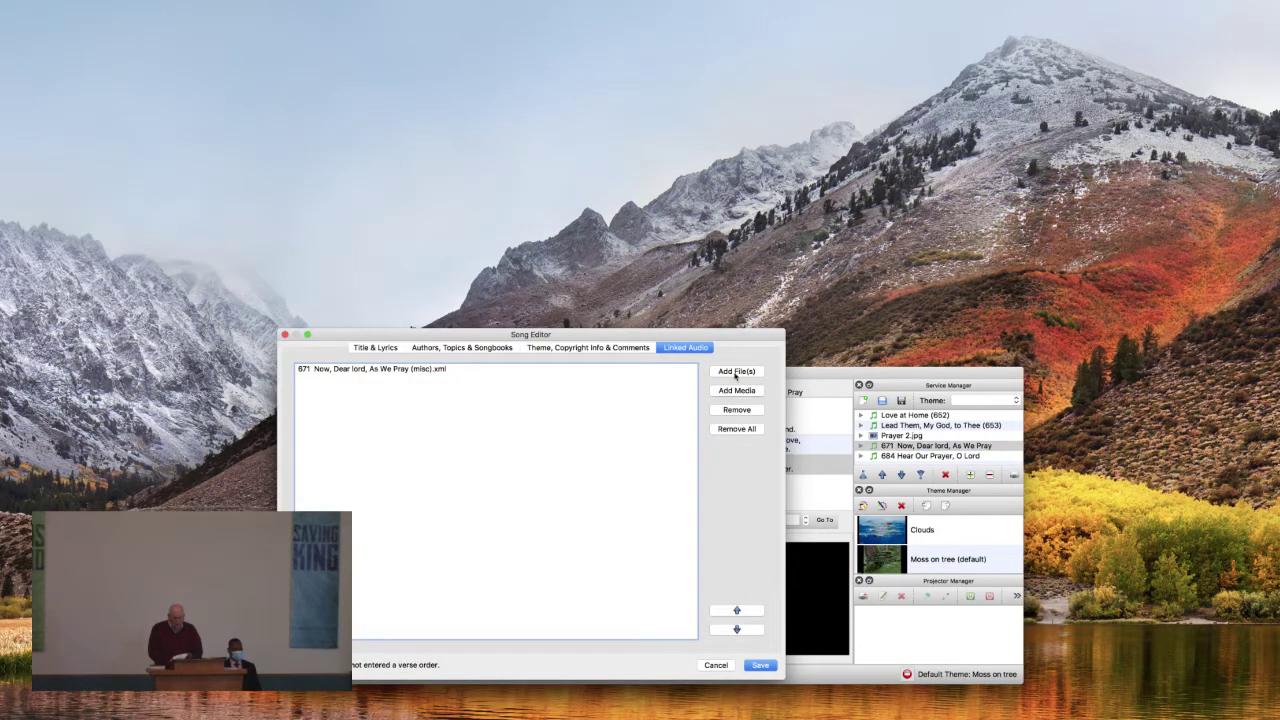
Save the edited song with its songbook entry and linked file.
left_click(766, 668)
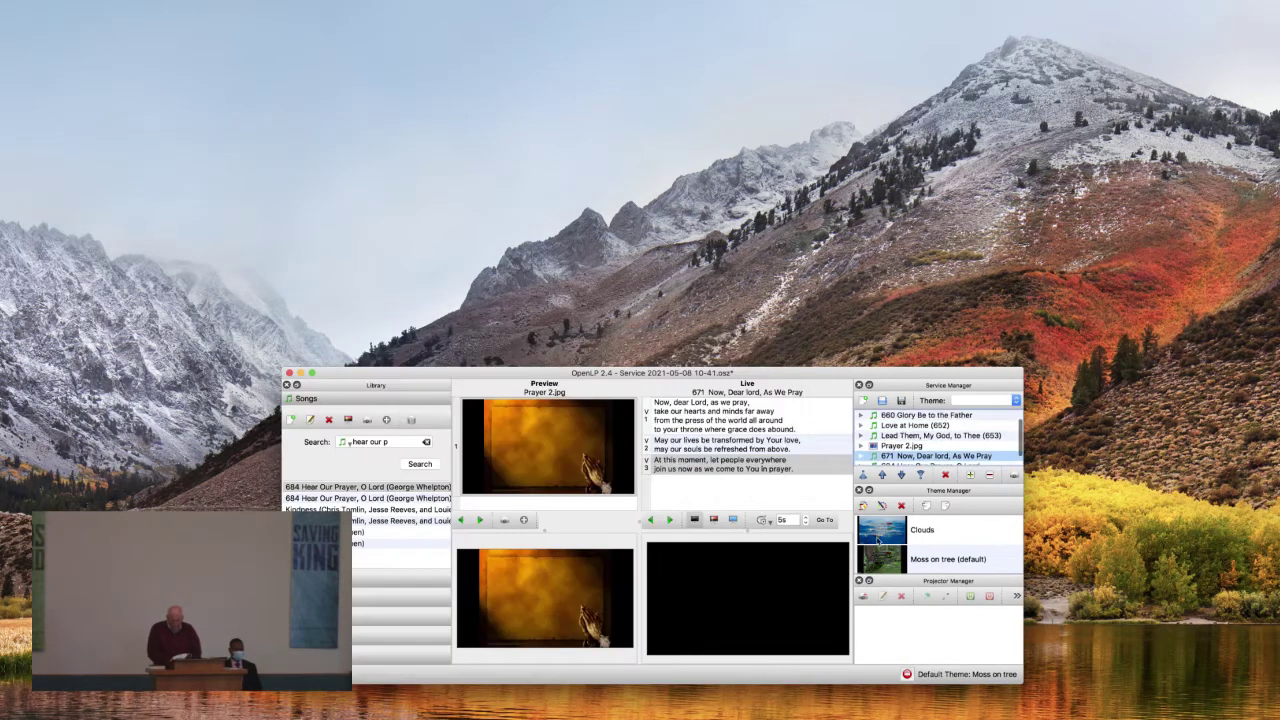
Unblank the live display and send "684 Hear Our Prayer, O Lord" live from the service.
scroll(935, 462, "down", 1)
left_click(930, 456)
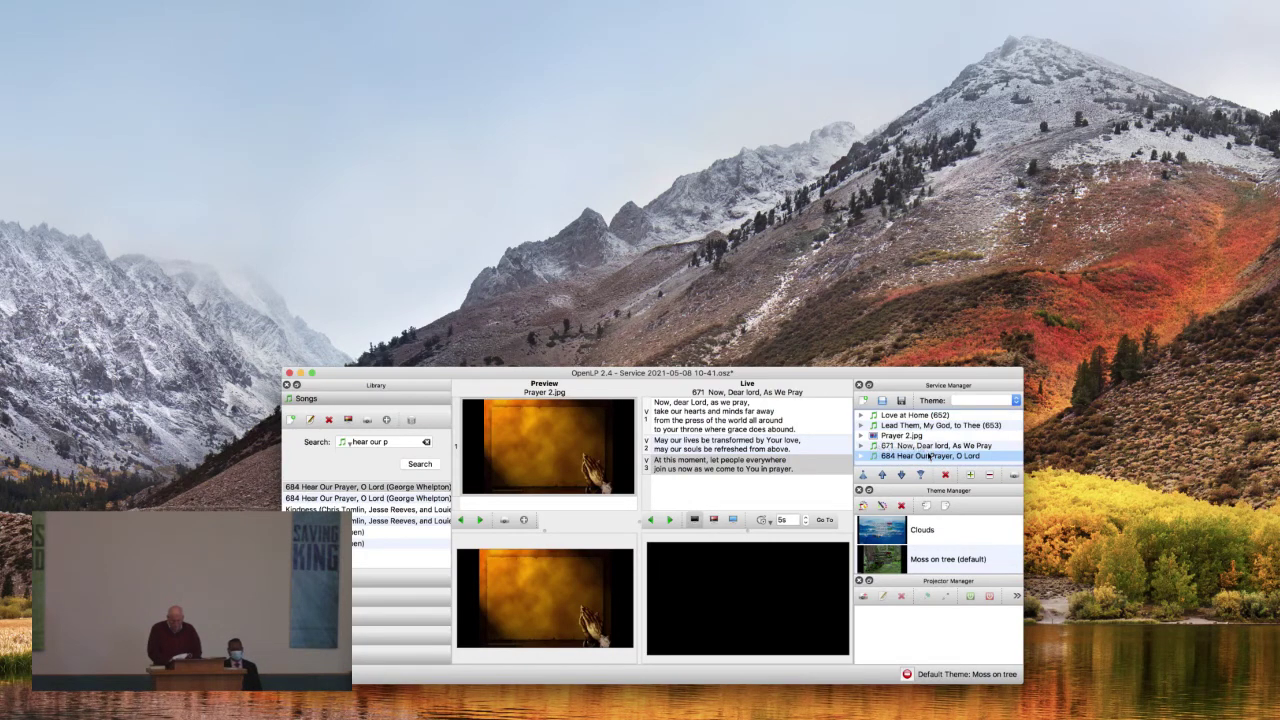
left_click(694, 520)
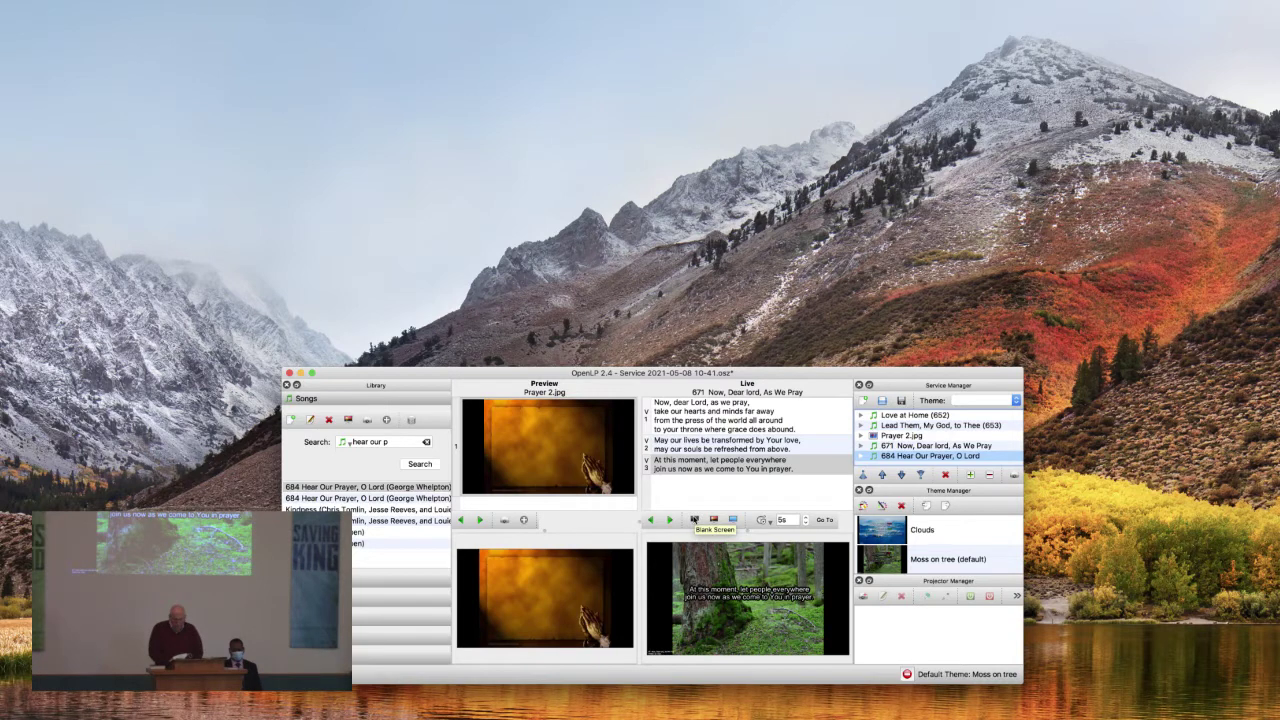
double_click(912, 459)
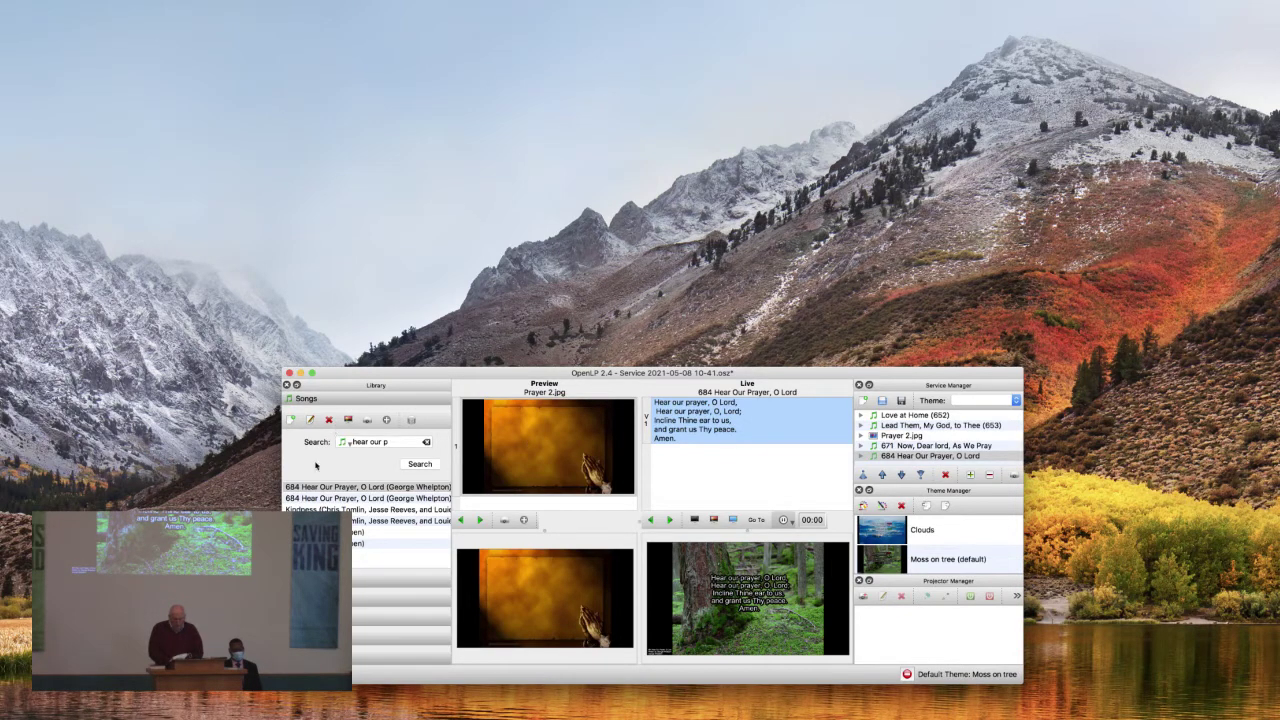
Search the ASV Bible for "proverbs 31:27-28".
left_click(365, 578)
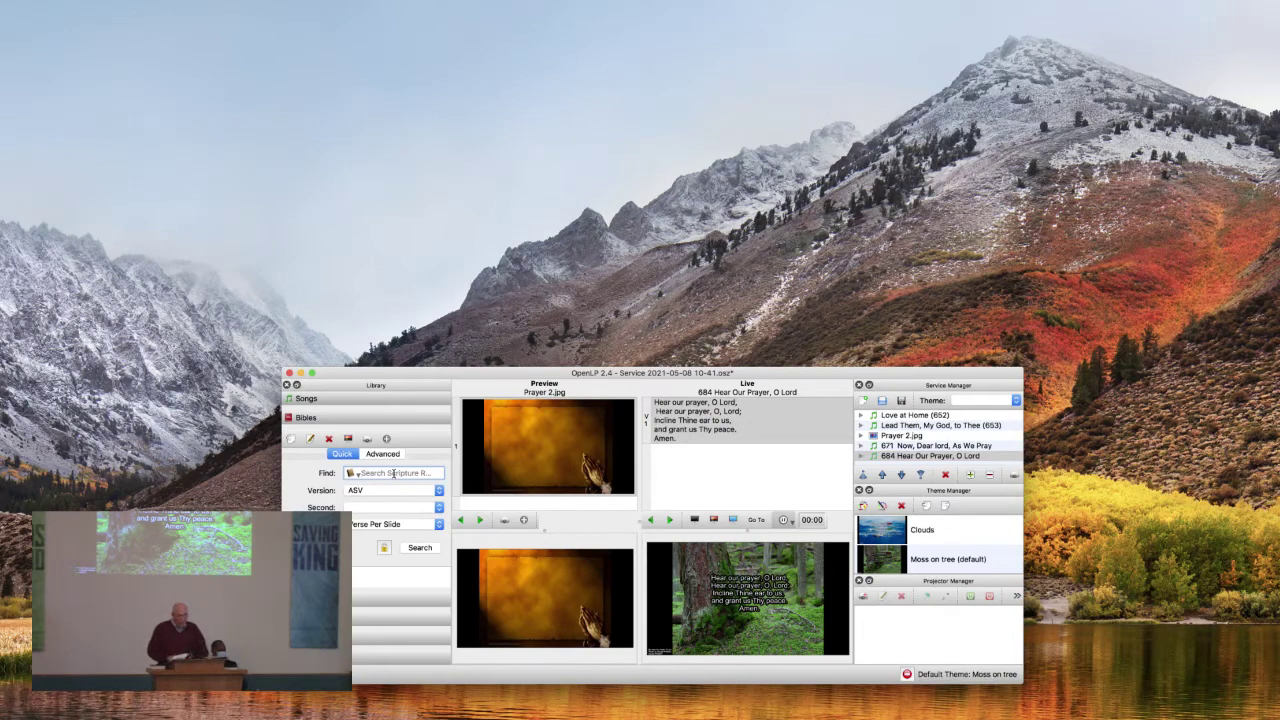
type("proverp")
key("BackSpace")
type("bs")
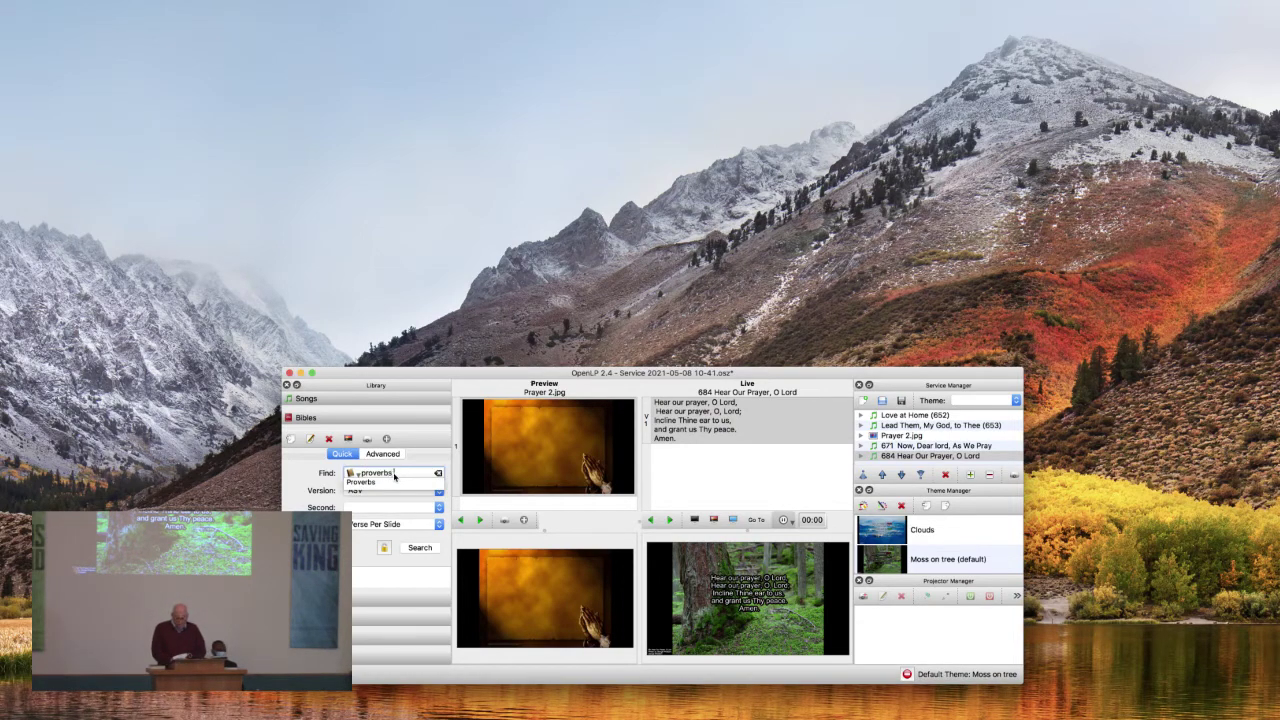
type(" 31")
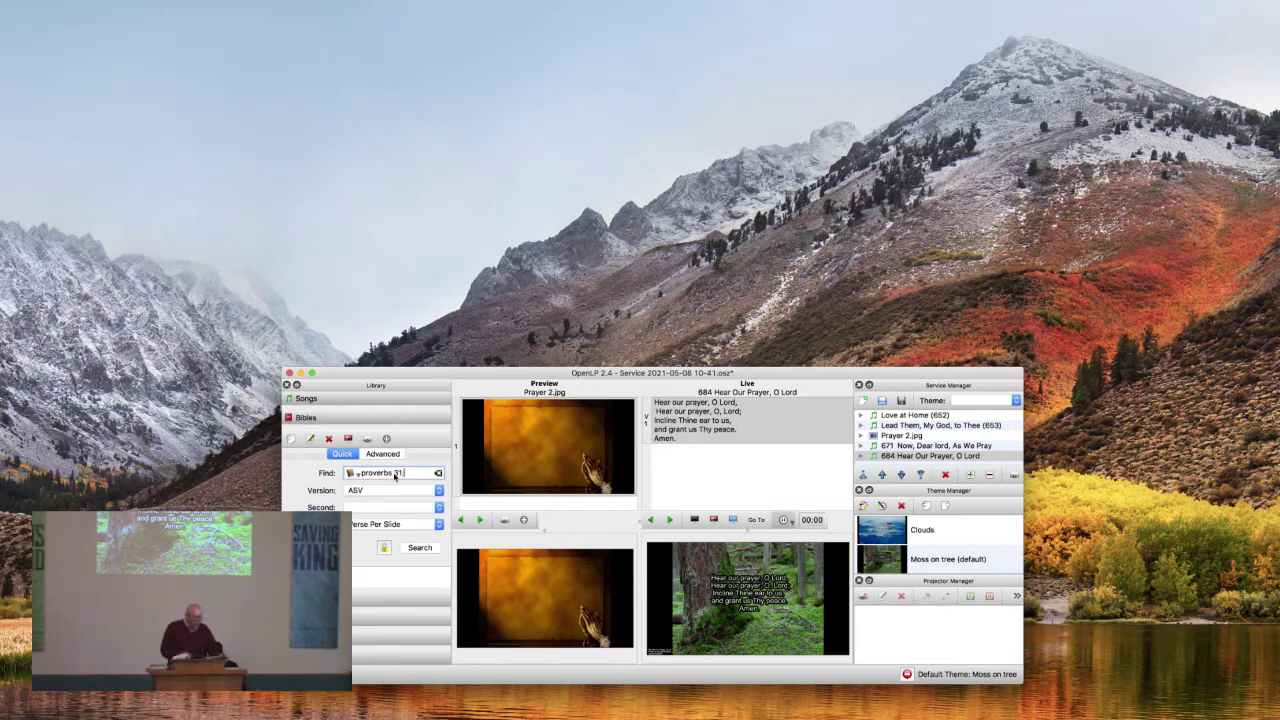
type(":27-28")
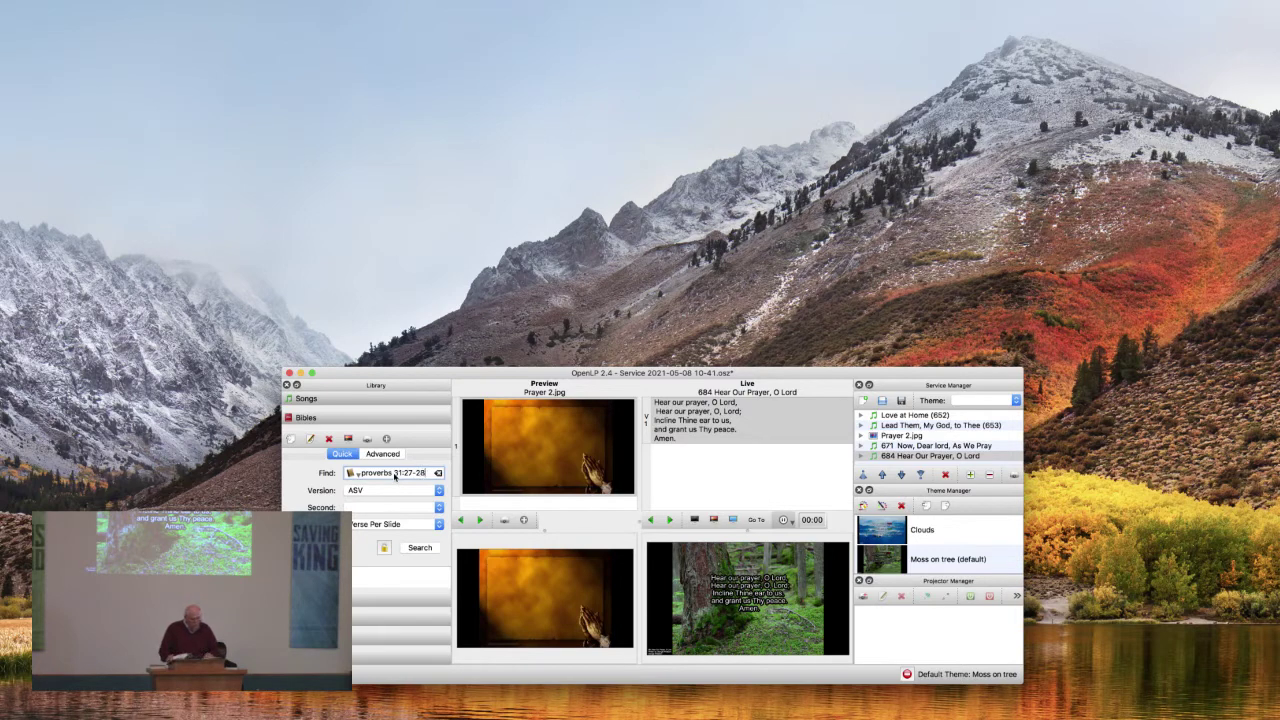
key("Return")
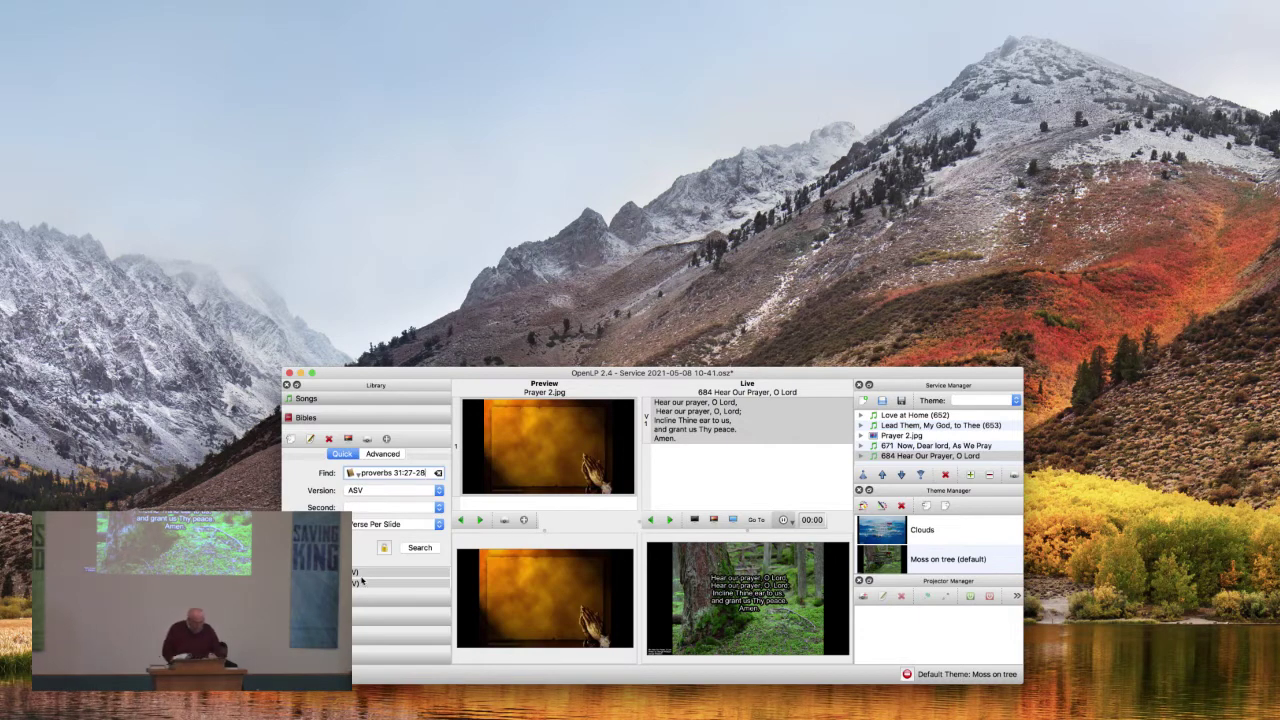
Send both found verses, Proverbs 31:27 and 31:28, live together and make the OpenLP window taller.
left_click_drag(362, 581, 362, 572)
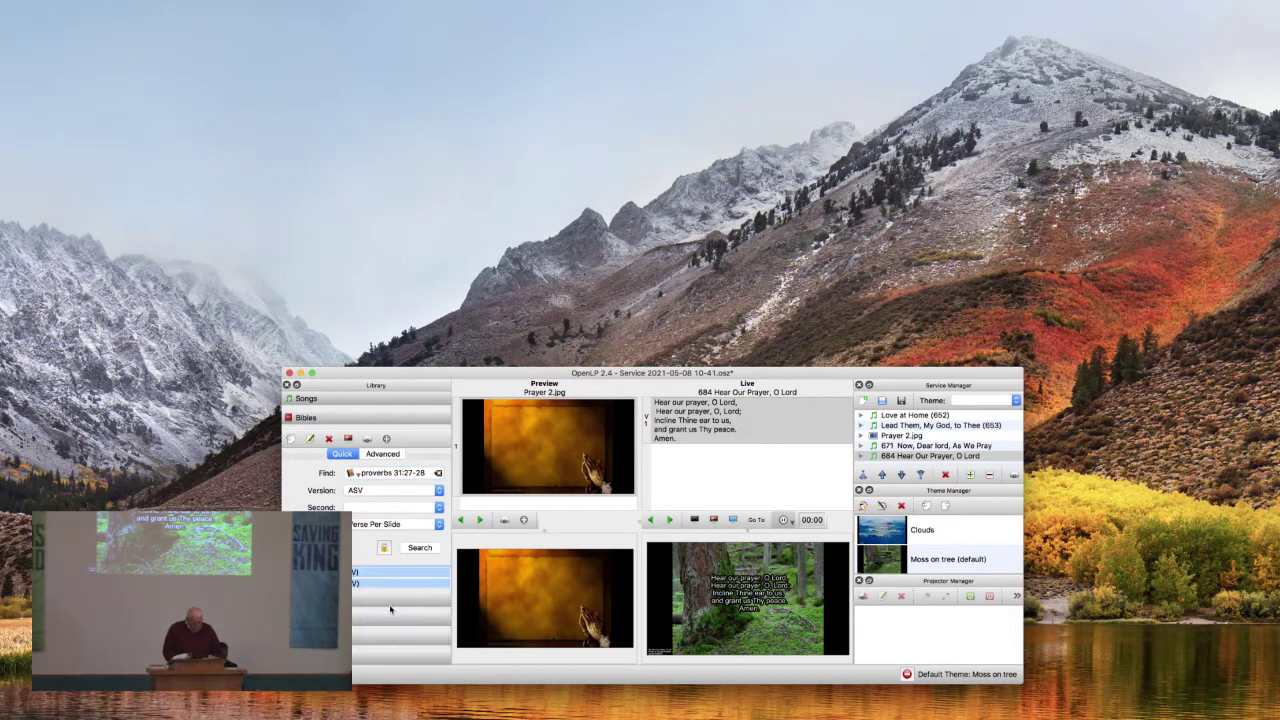
key("shift+Return")
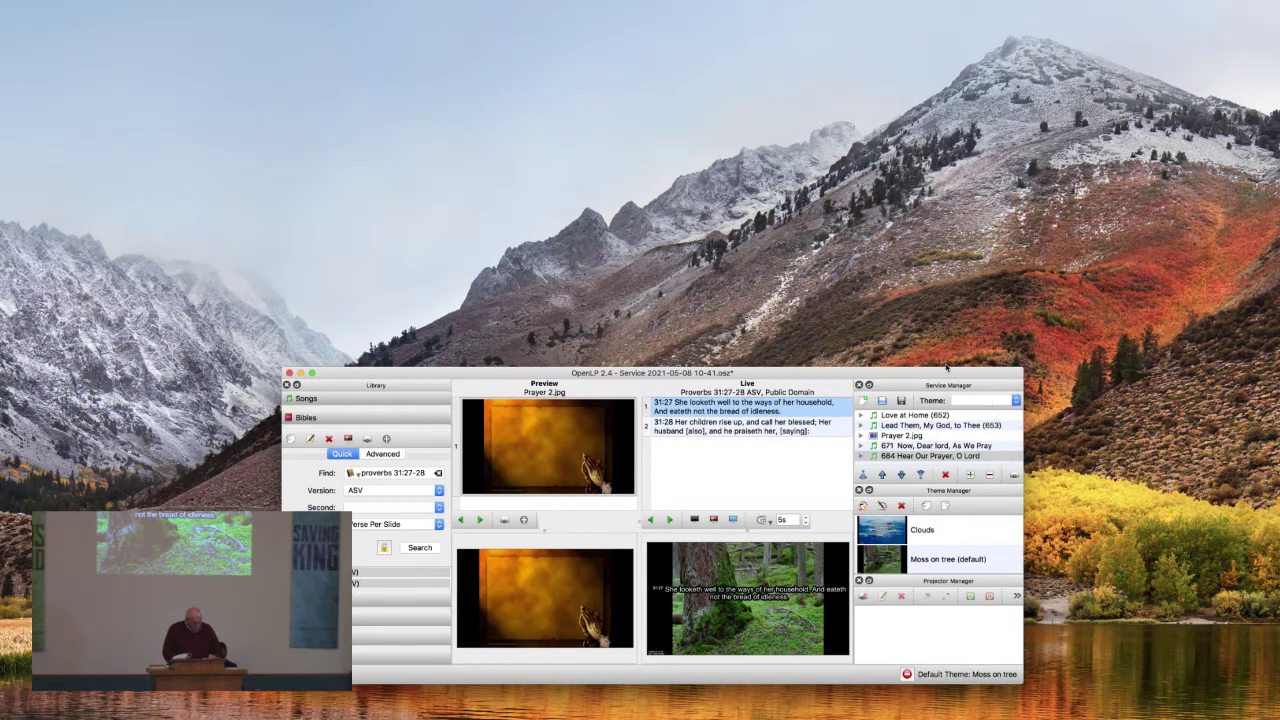
left_click_drag(946, 368, 913, 284)
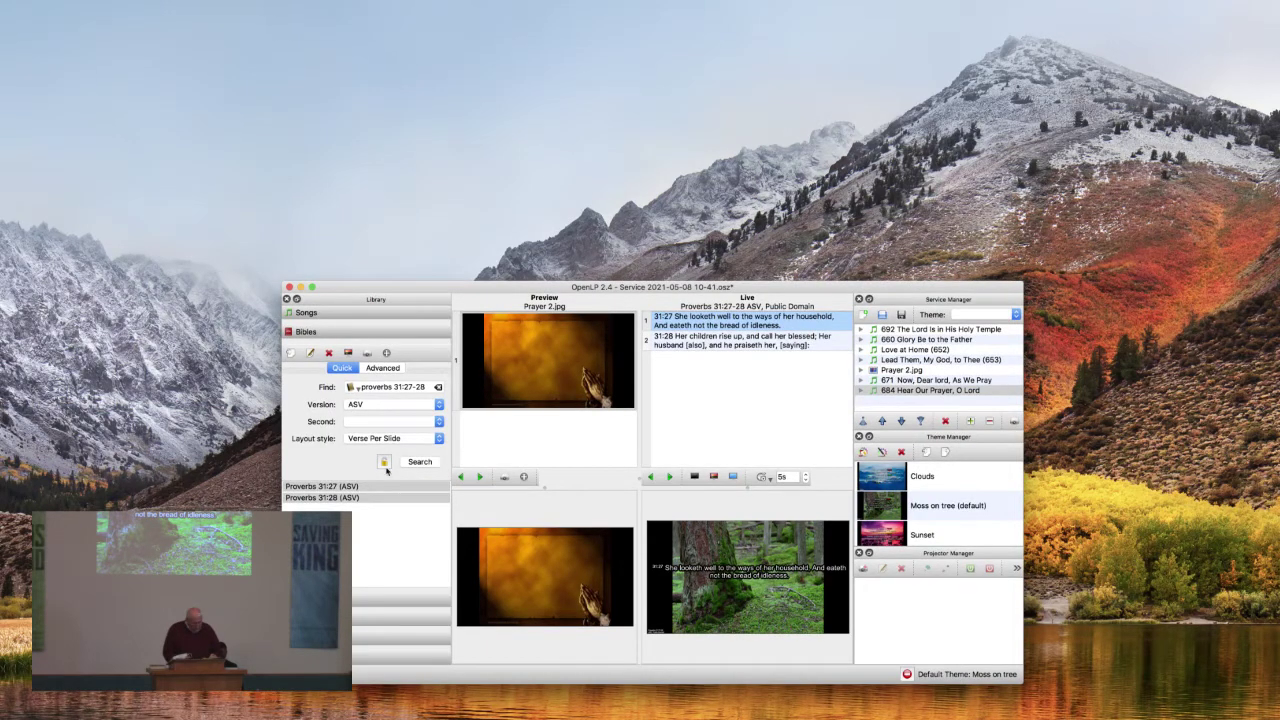
Add the found Proverbs 31:27-28 verses to the end of the service and blank the live display.
left_click_drag(386, 490, 906, 406)
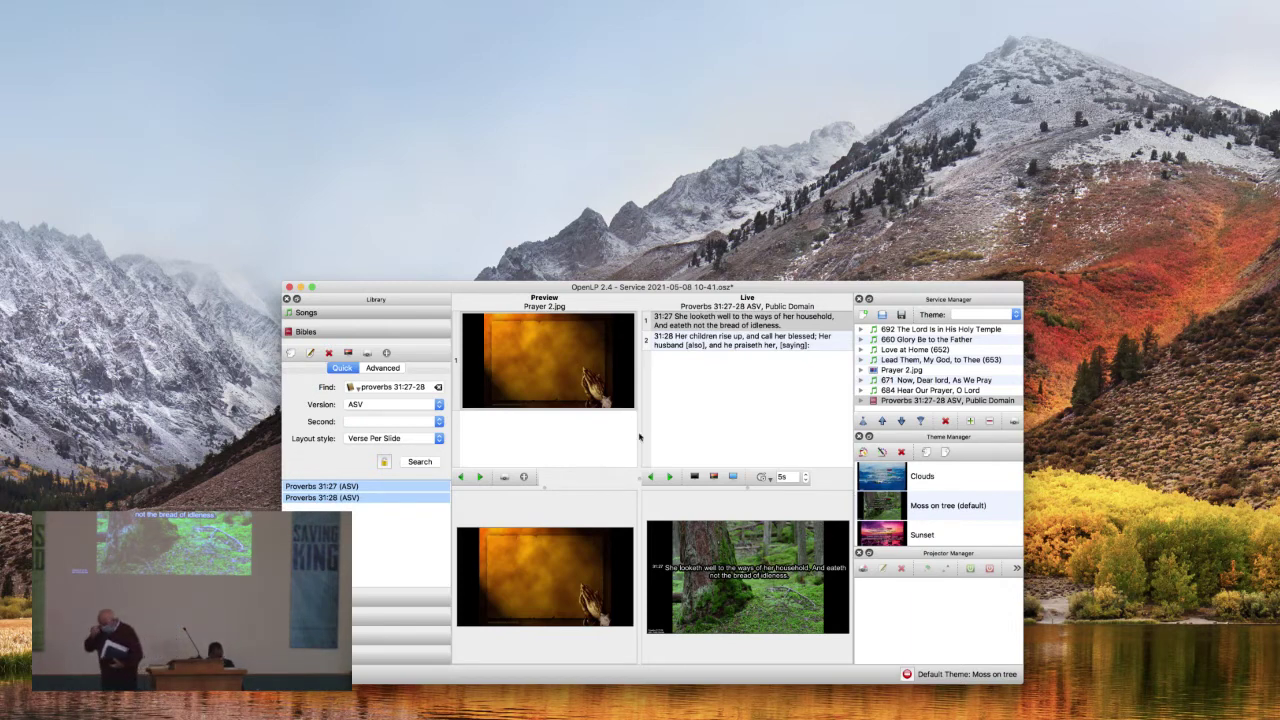
left_click(694, 477)
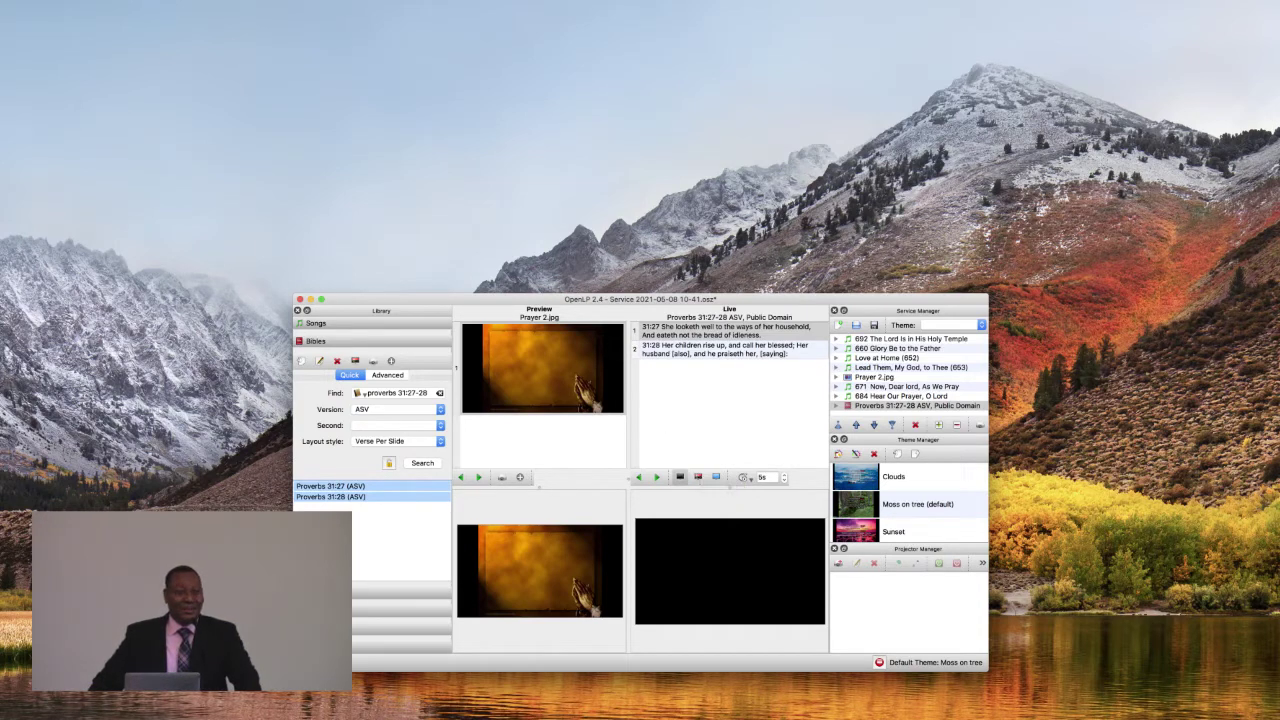
Check the monitor choices for the output display in the general settings, keeping Screen 2 selected.
left_click(15, 0)
mouse_move(105, 0)
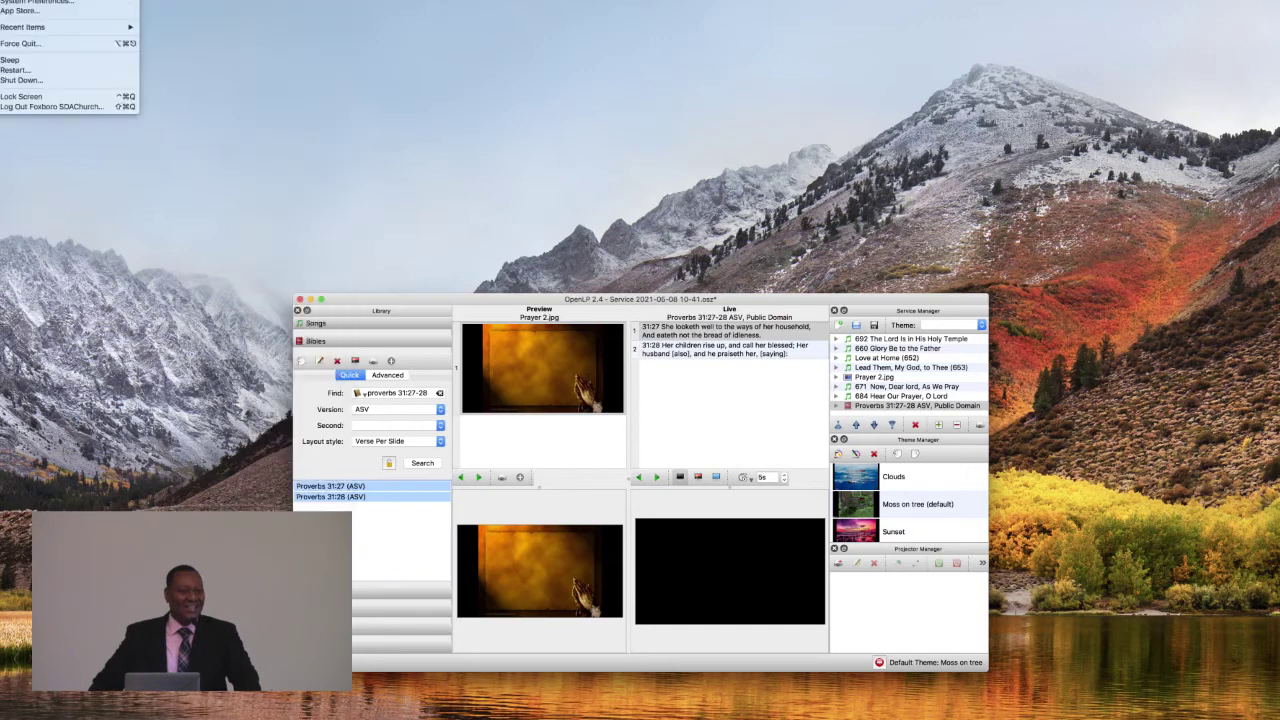
left_click(126, 51)
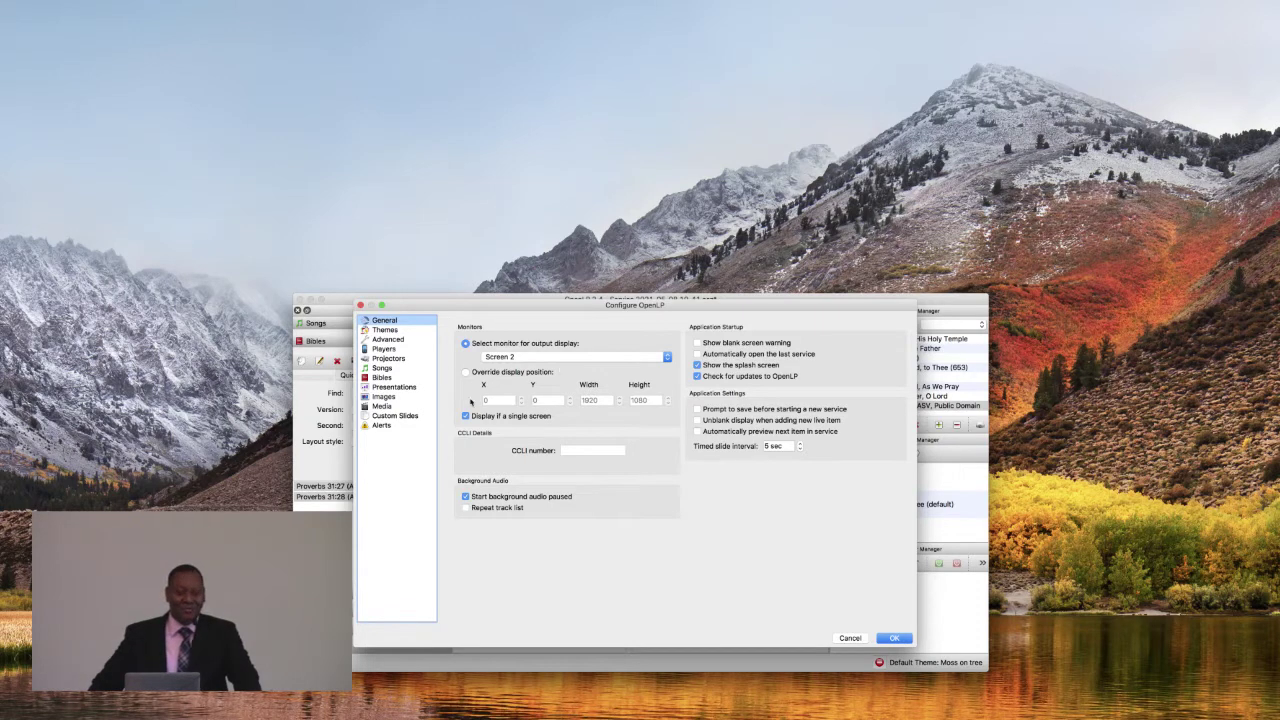
left_click(668, 357)
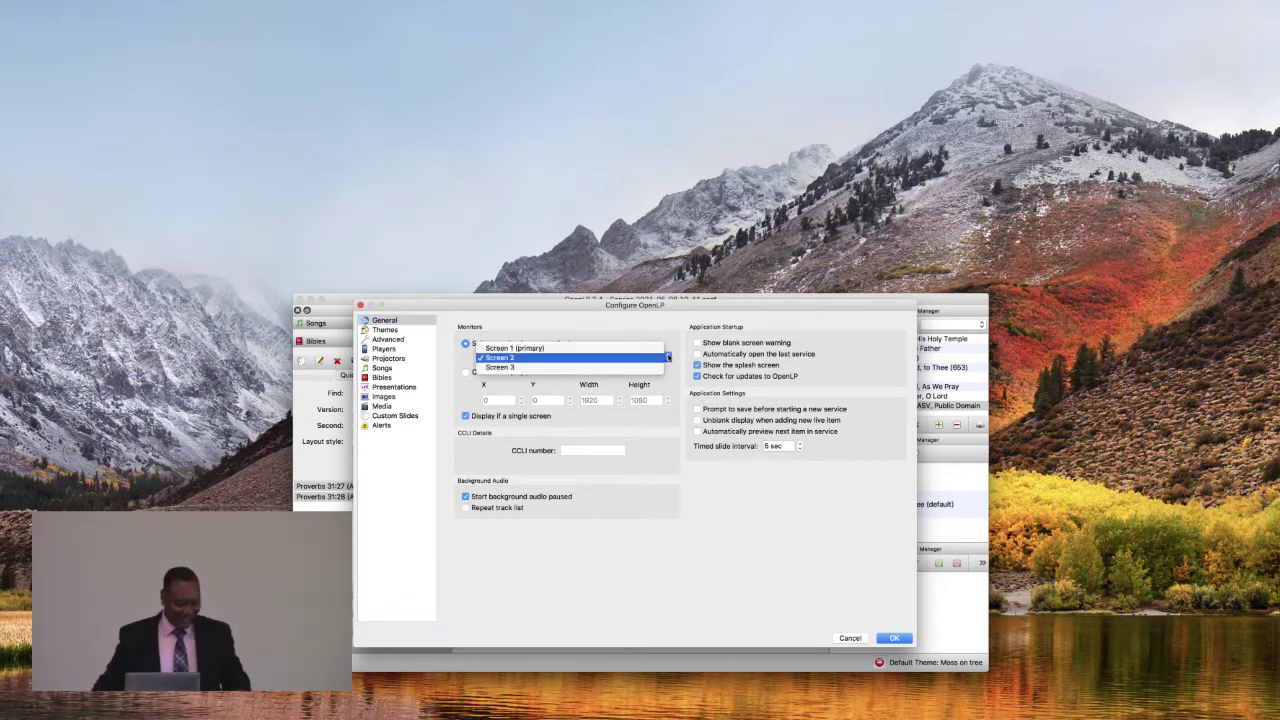
left_click(463, 414)
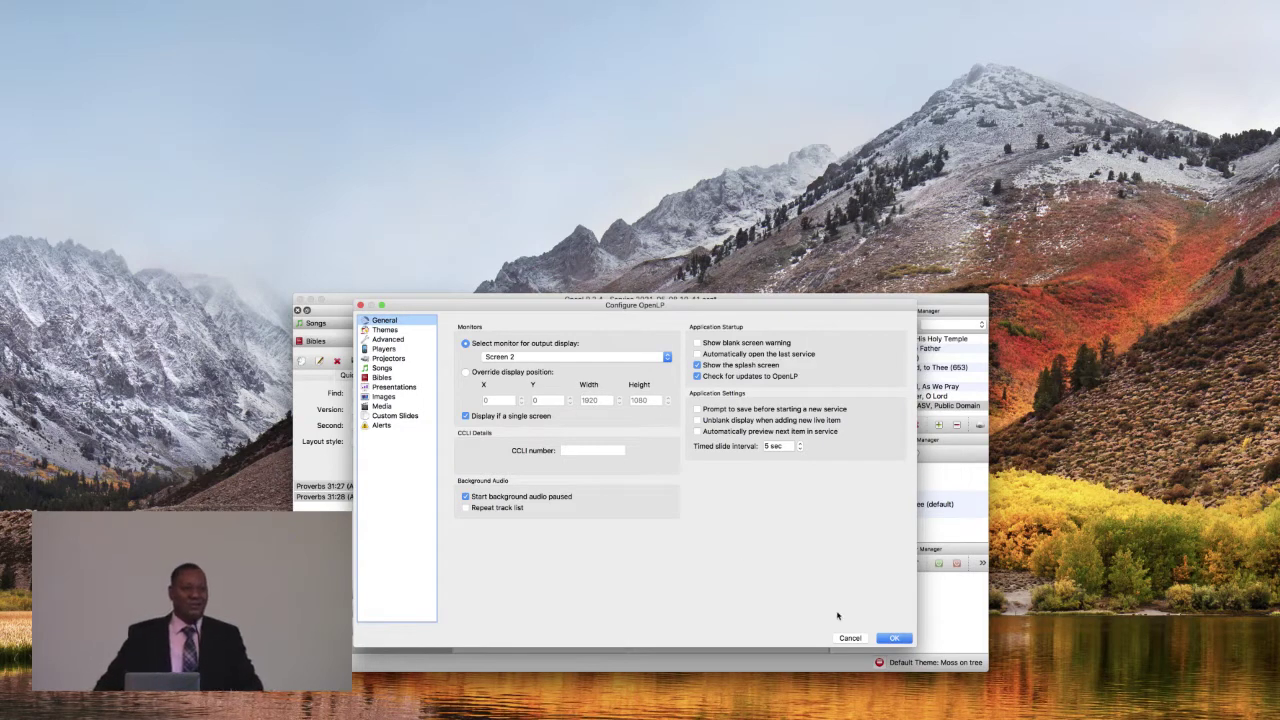
left_click(893, 638)
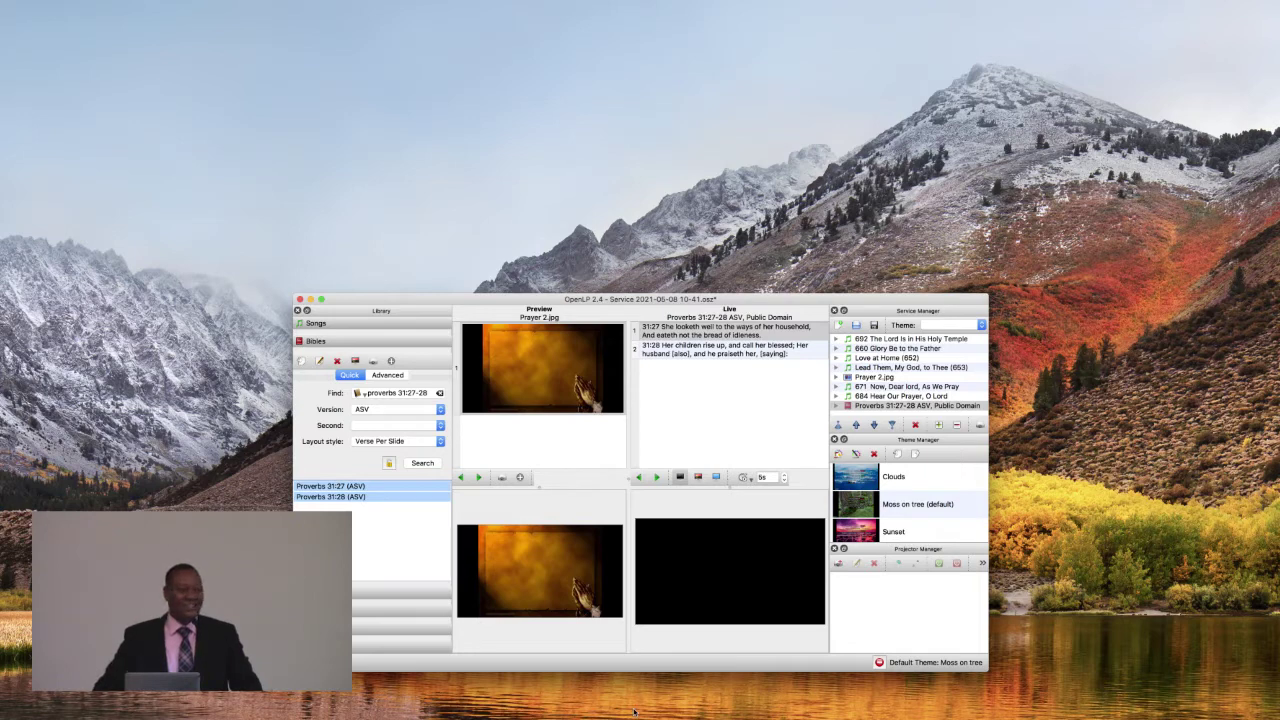
Hide and bring back OpenLP, and test the live display by toggling its blank screen repeatedly, leaving it unblanked.
key("super+h")
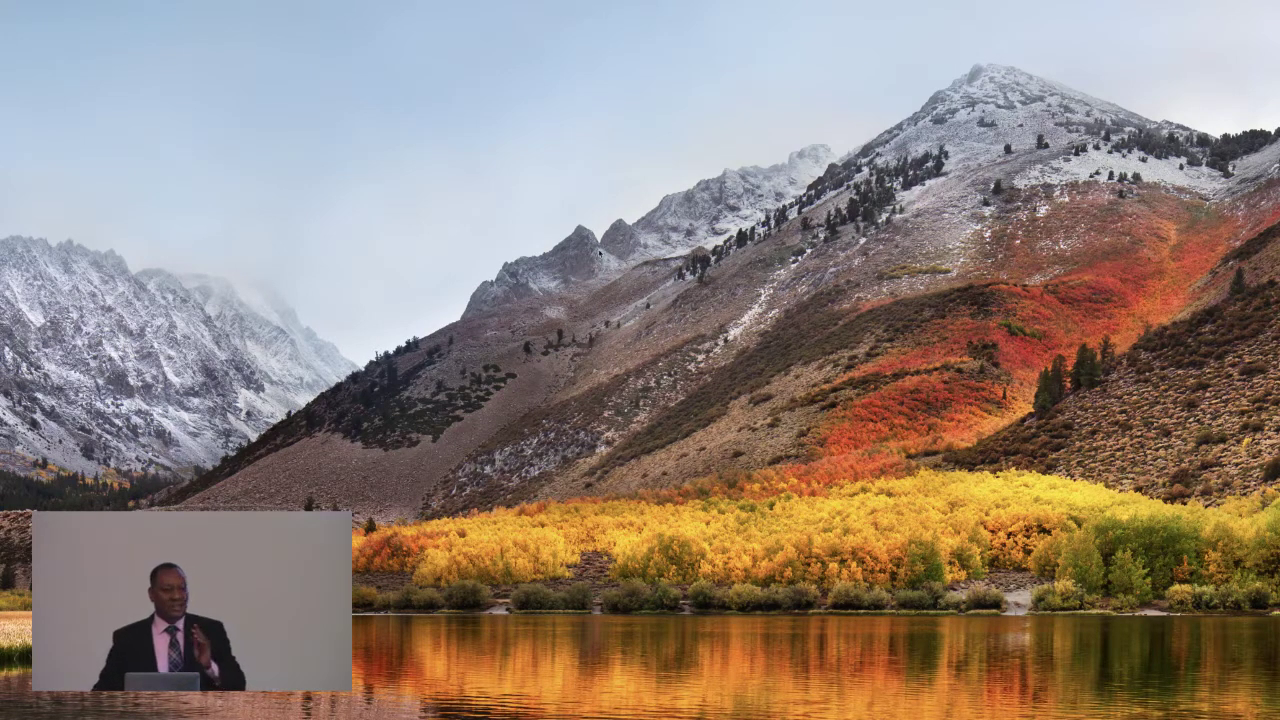
key("super+Tab")
left_click(680, 477)
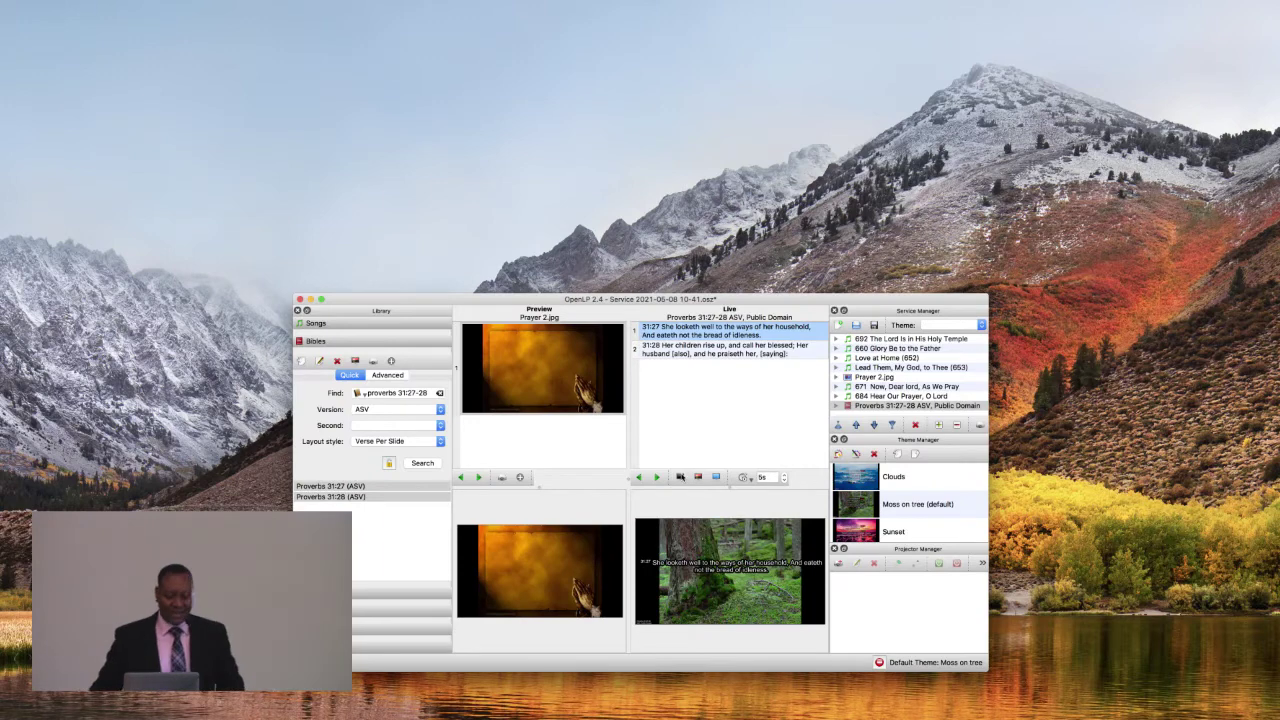
left_click(680, 477)
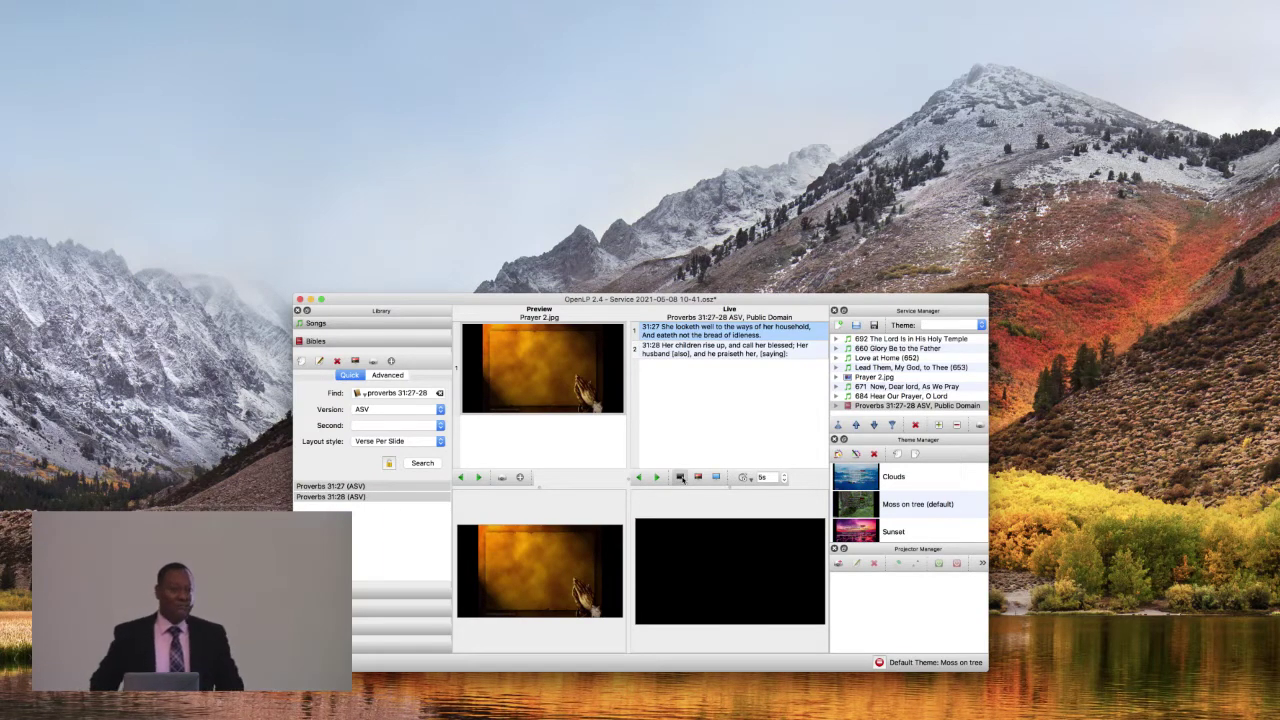
left_click(680, 478)
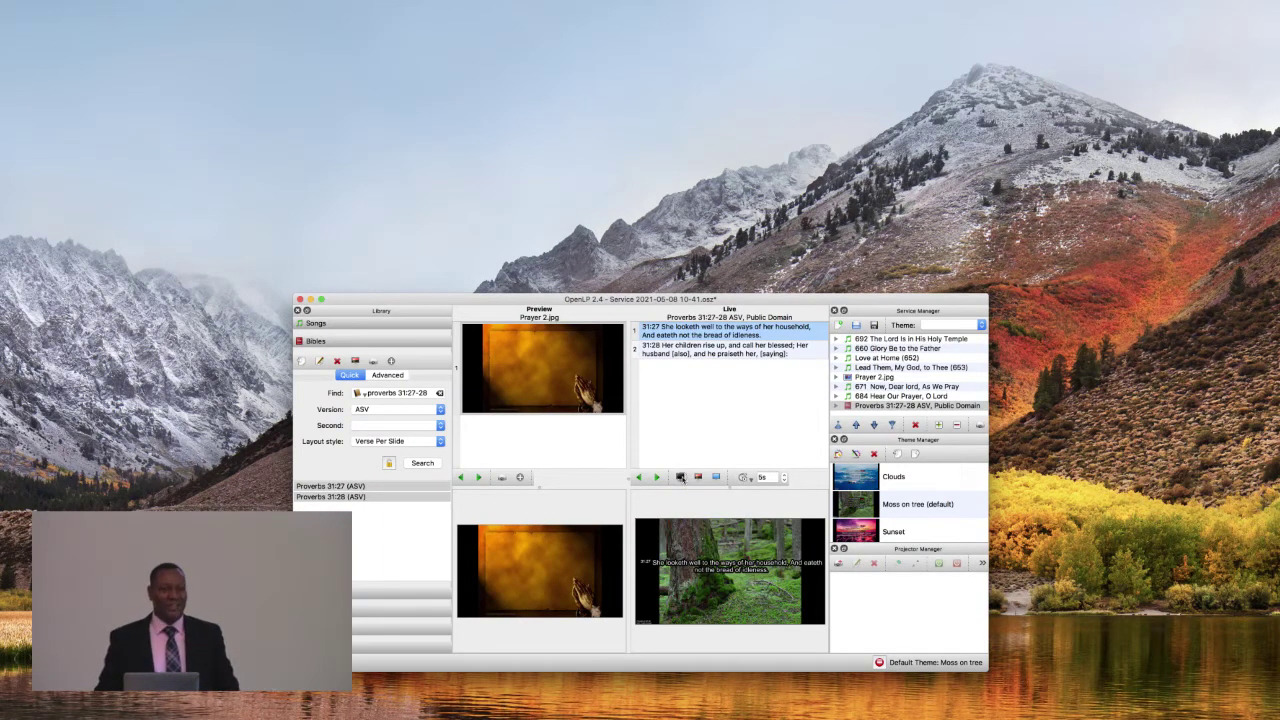
left_click(682, 479)
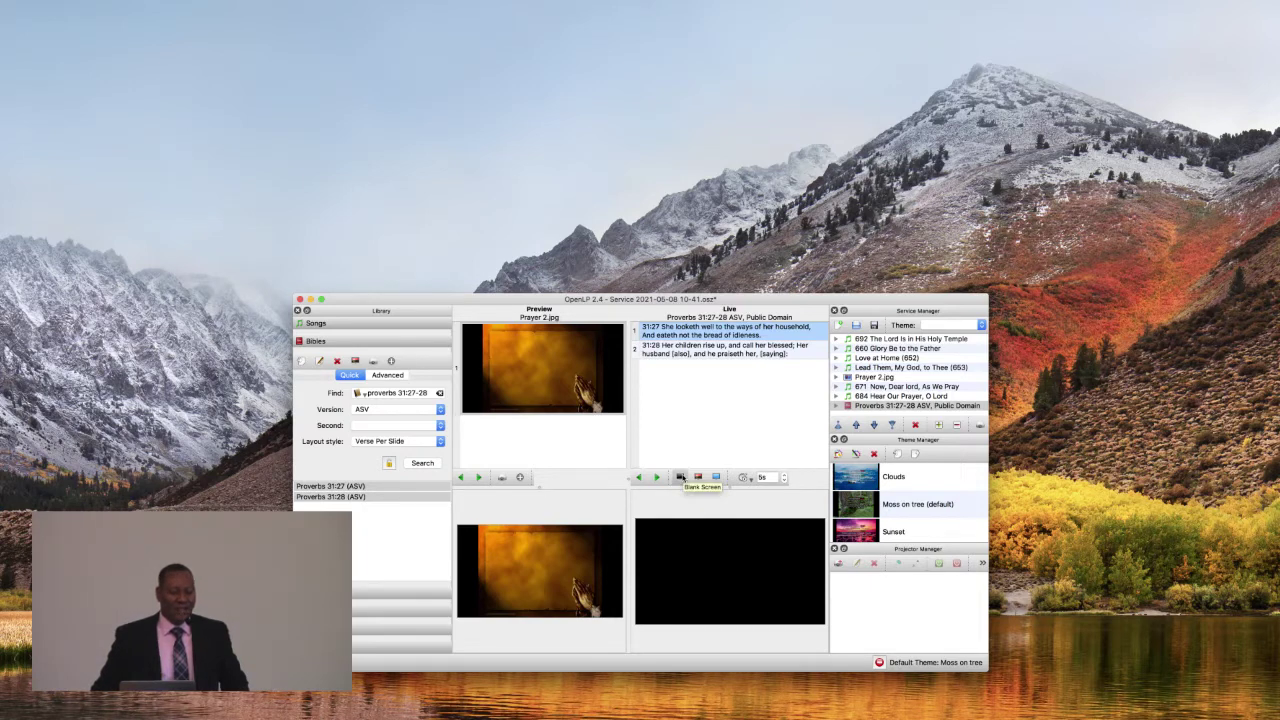
left_click(680, 478)
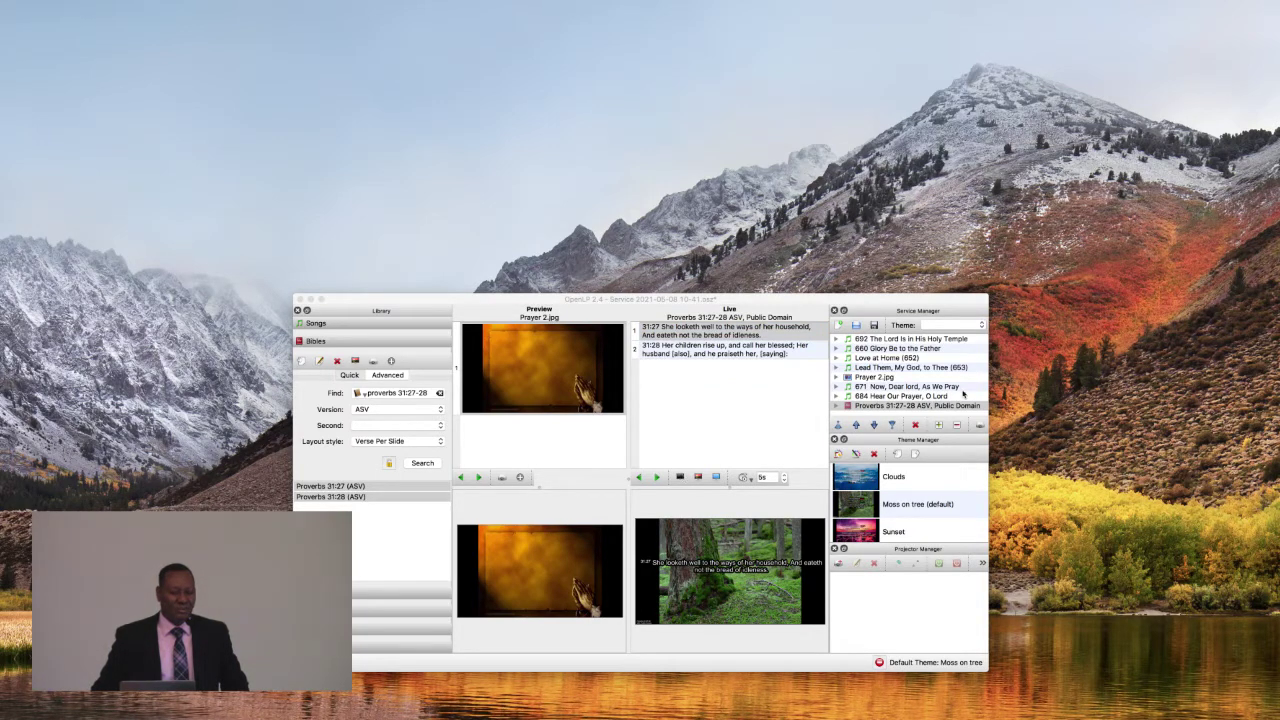
Send the Proverbs 31:27-28 item live from the service and blank the live display.
left_click(898, 407)
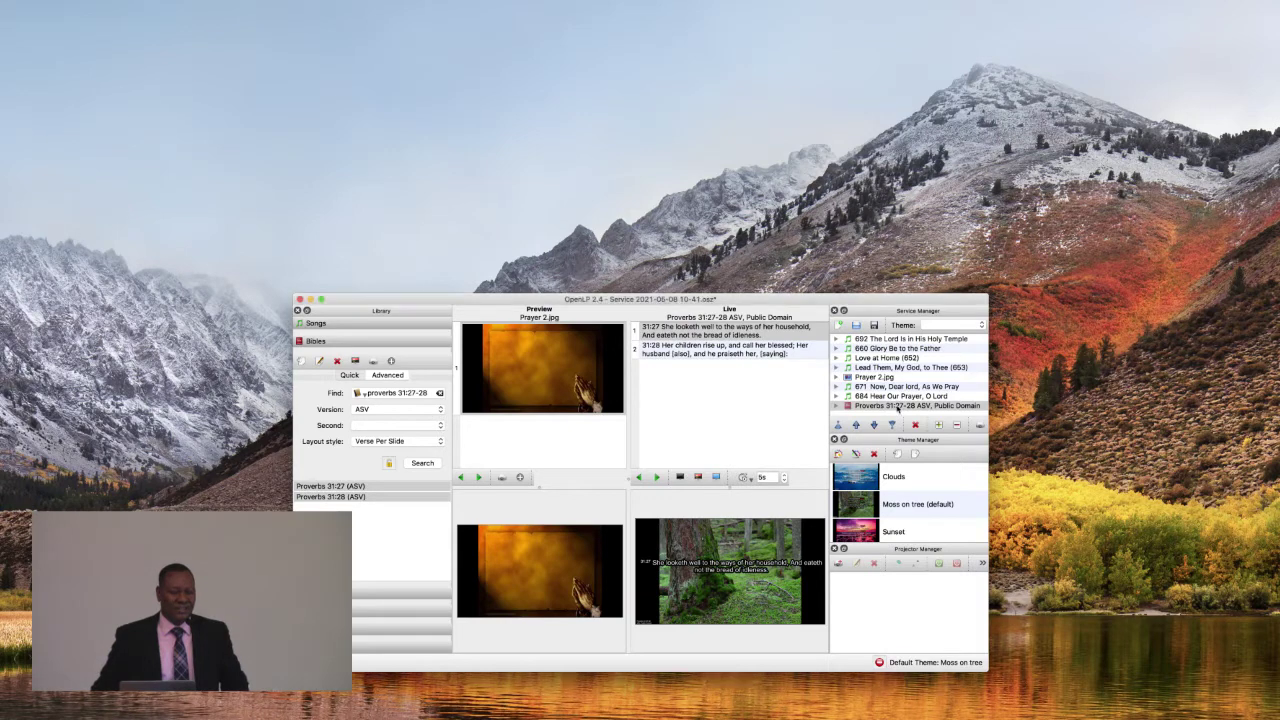
double_click(898, 407)
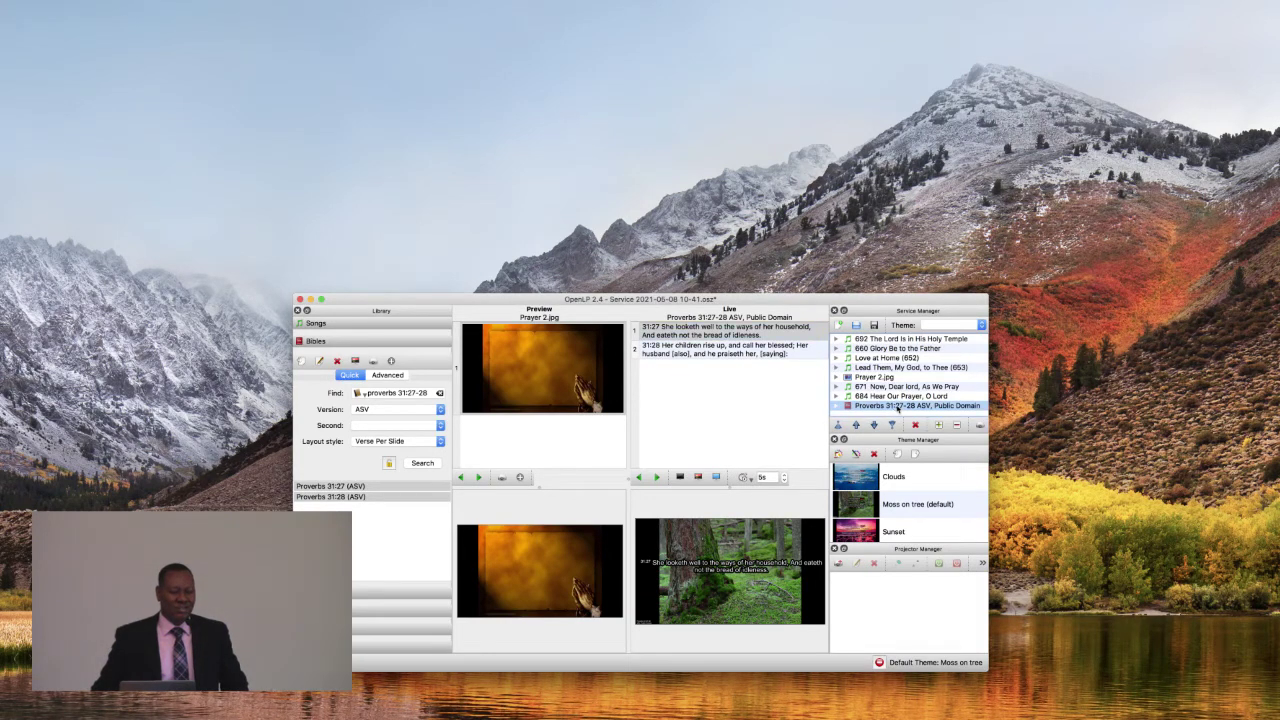
right_click(898, 407)
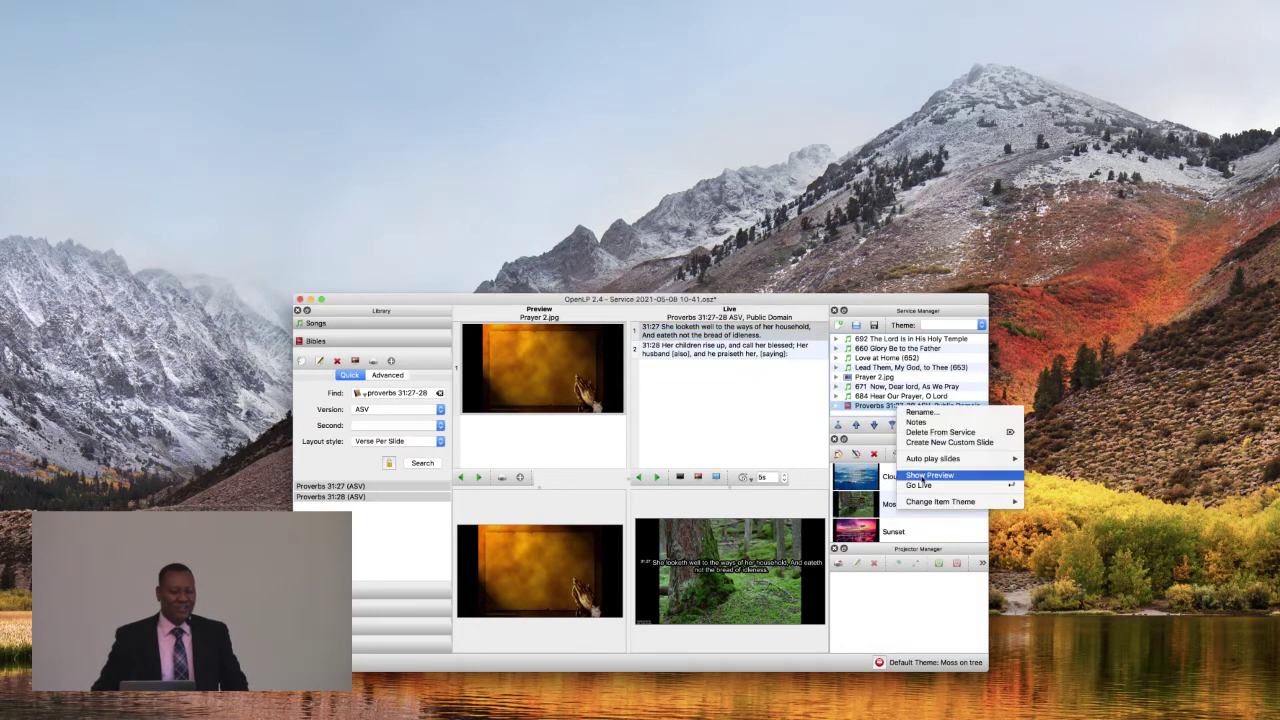
left_click(916, 489)
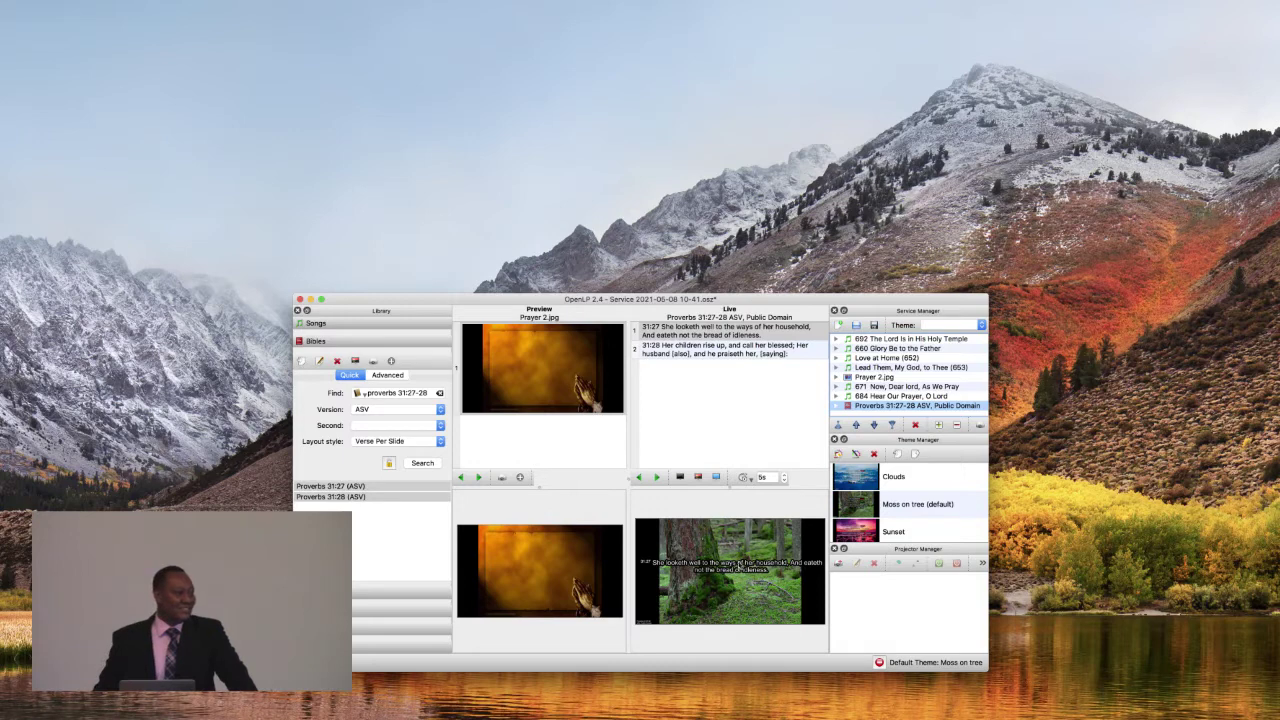
left_click(680, 478)
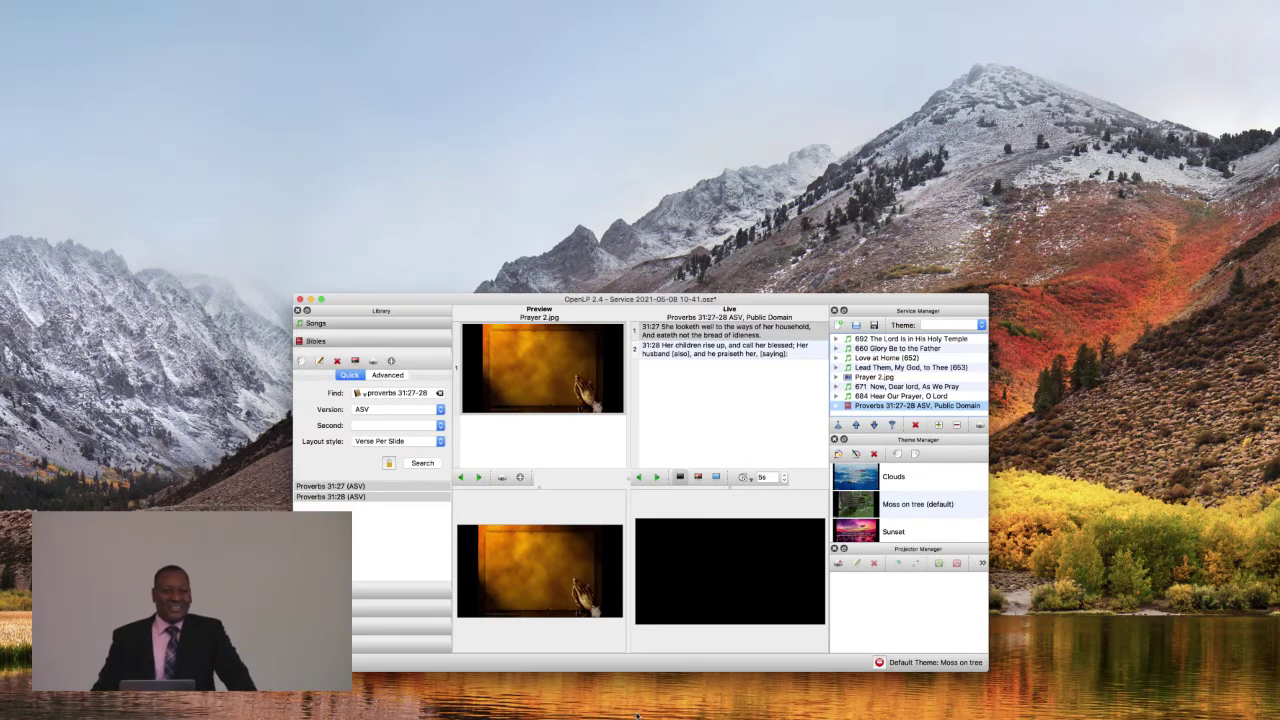
Unblank the live display briefly and blank it again.
key("super+h")
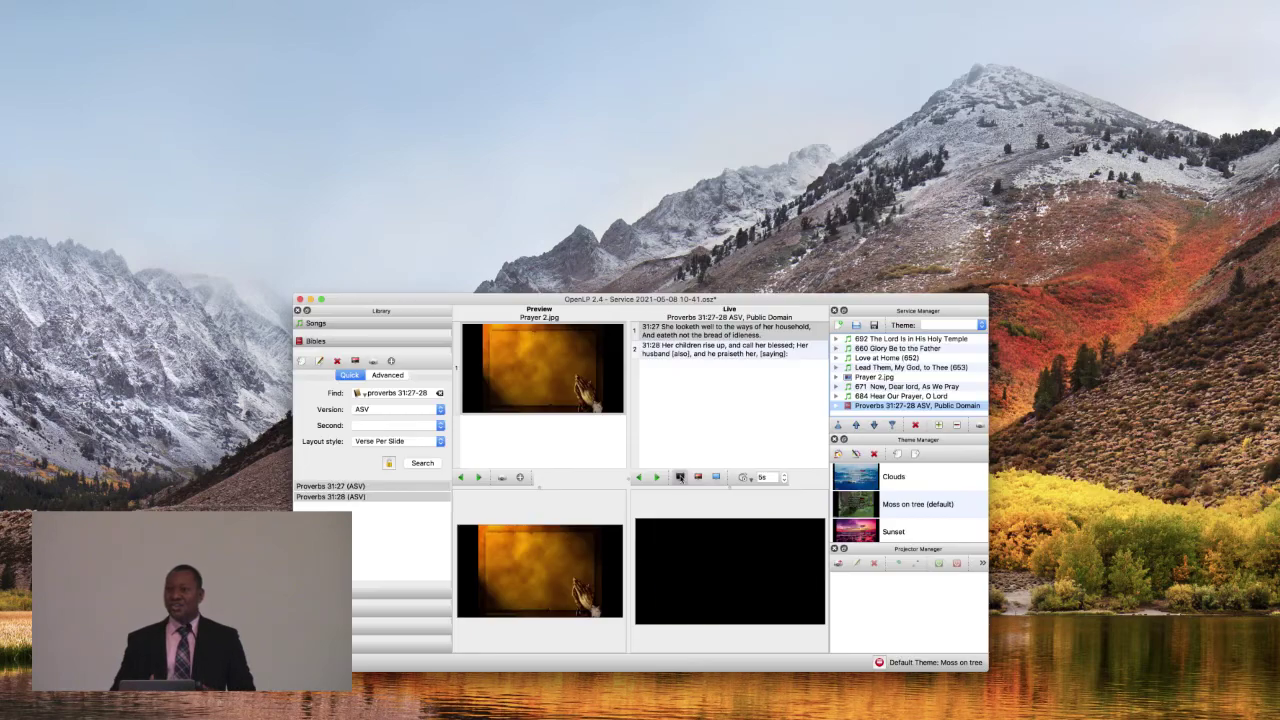
left_click(680, 477)
left_click(680, 477)
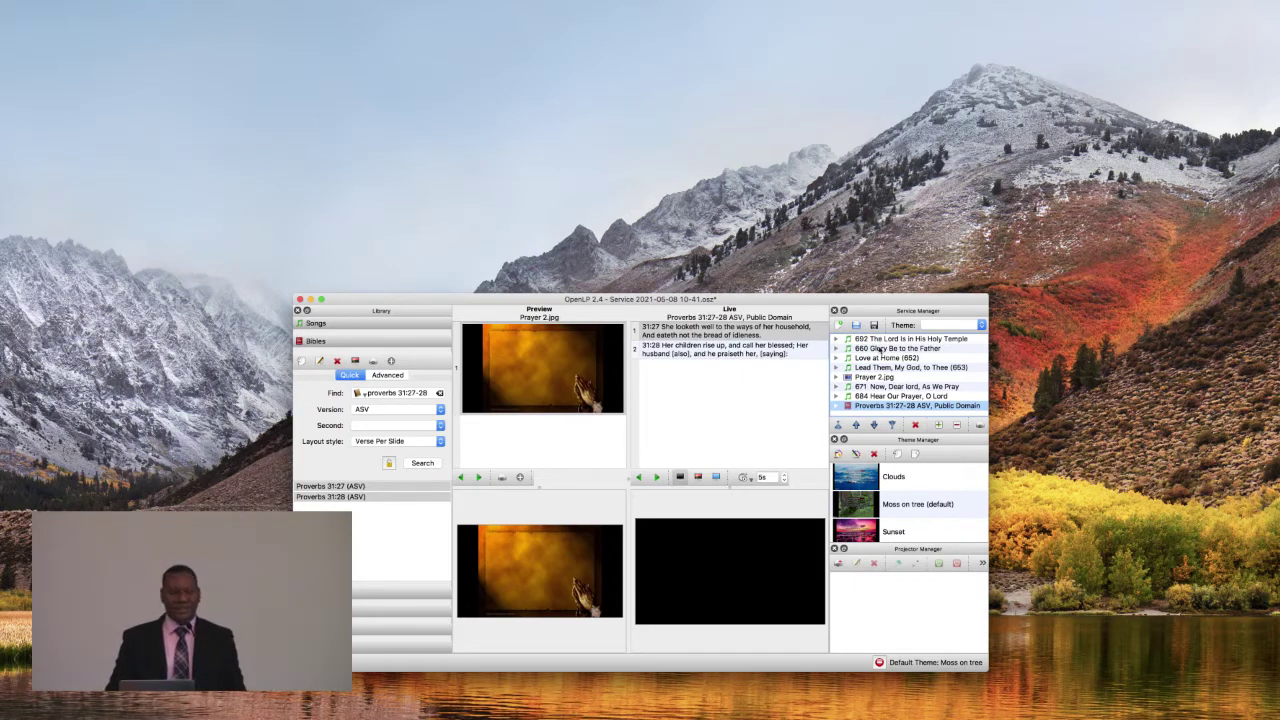
Reposition the OpenLP window and set the output display monitor to Screen 1 (primary) in the general settings.
left_click_drag(712, 298, 625, 338)
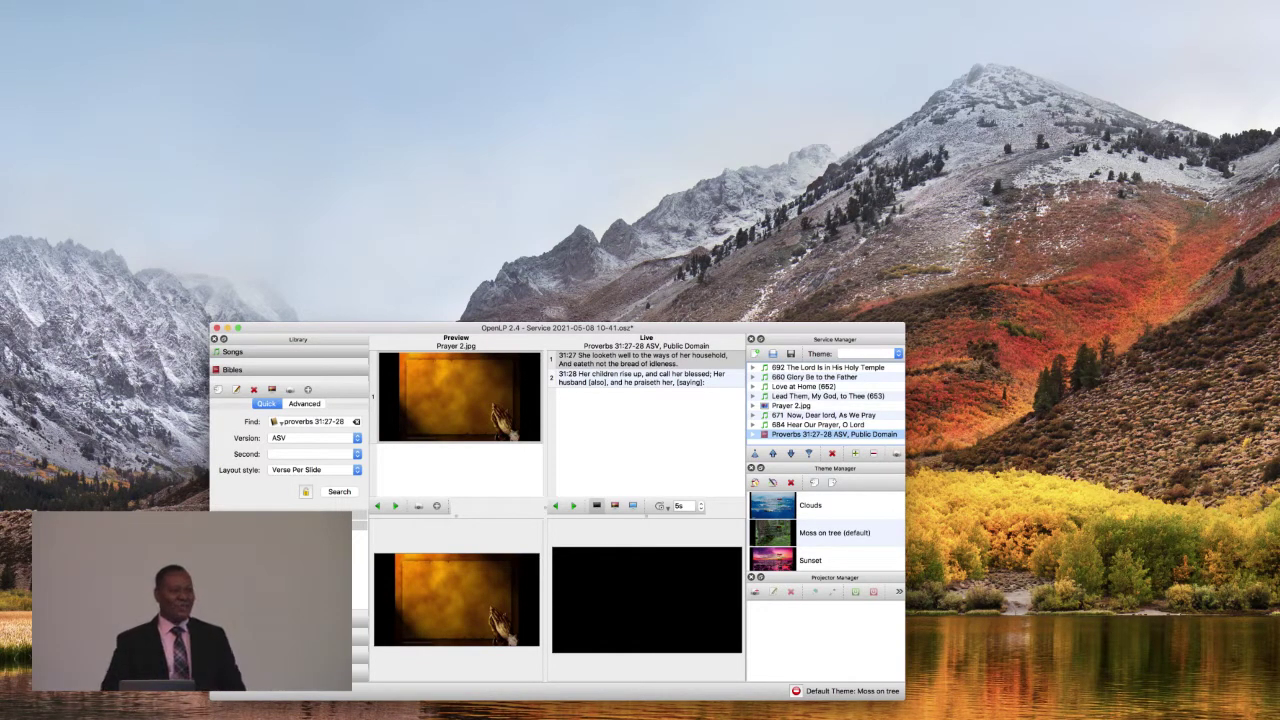
left_click(30, 0)
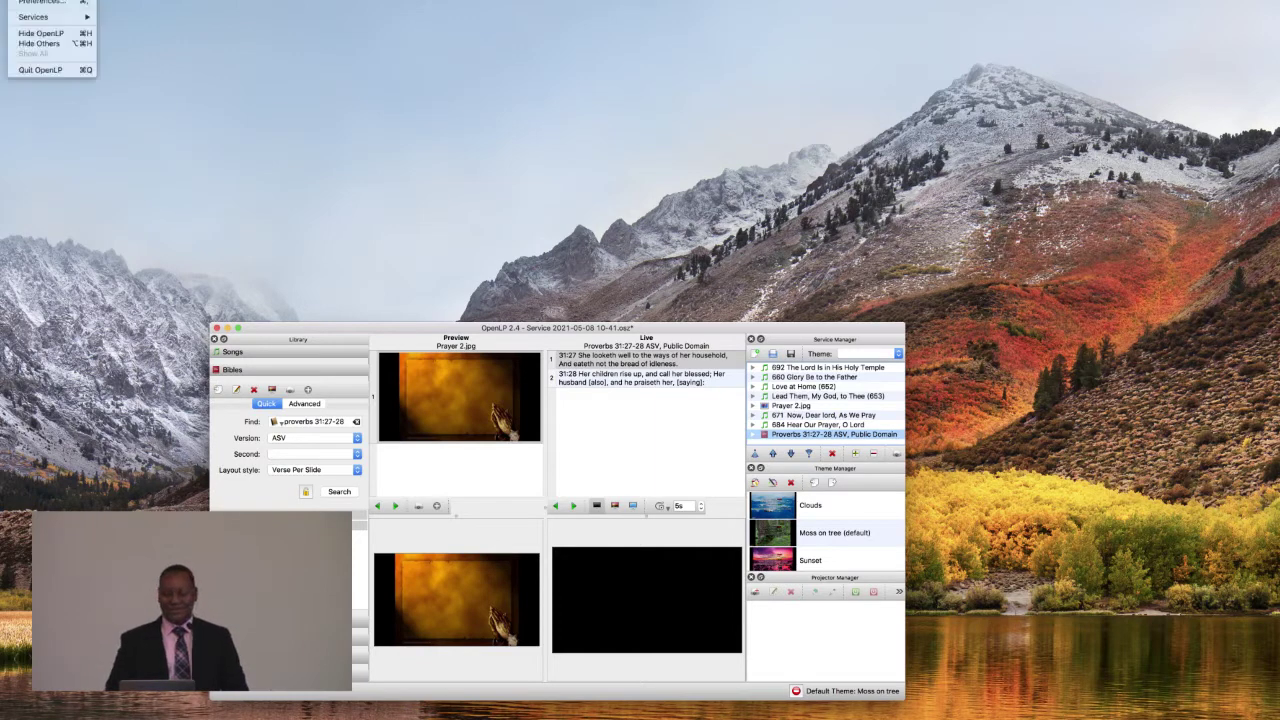
left_click(40, 0)
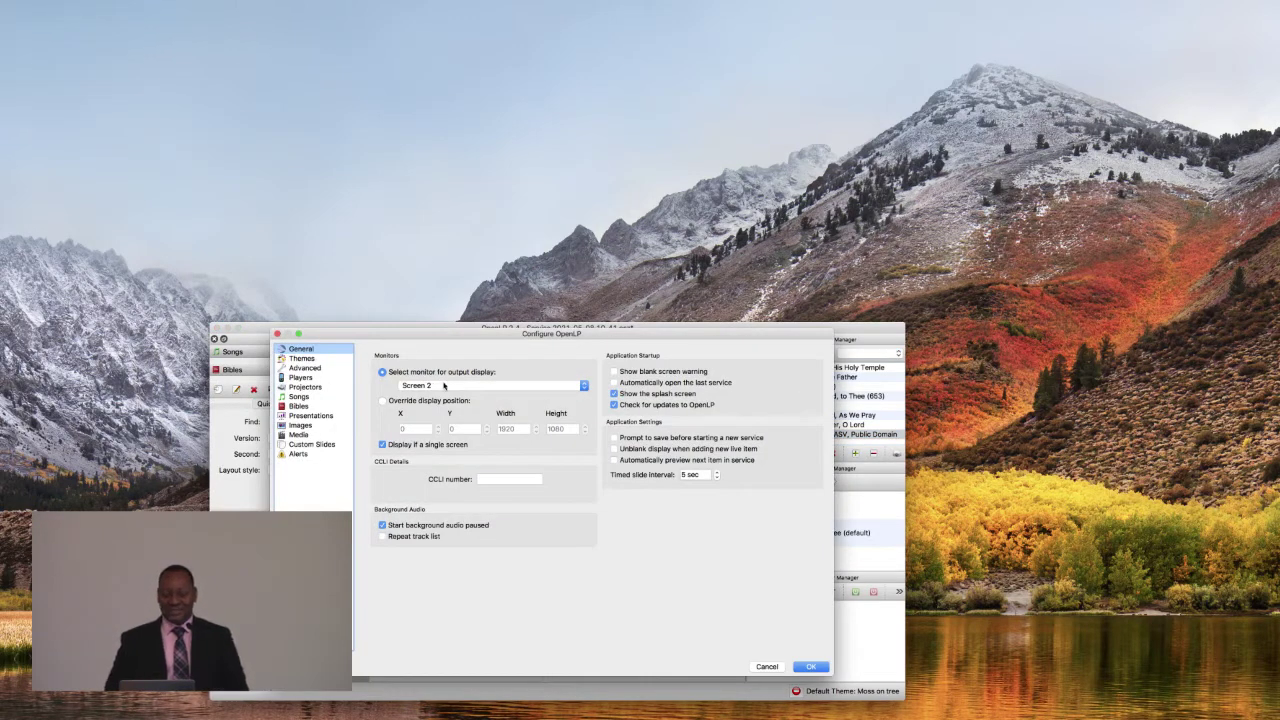
left_click(443, 385)
left_click(442, 378)
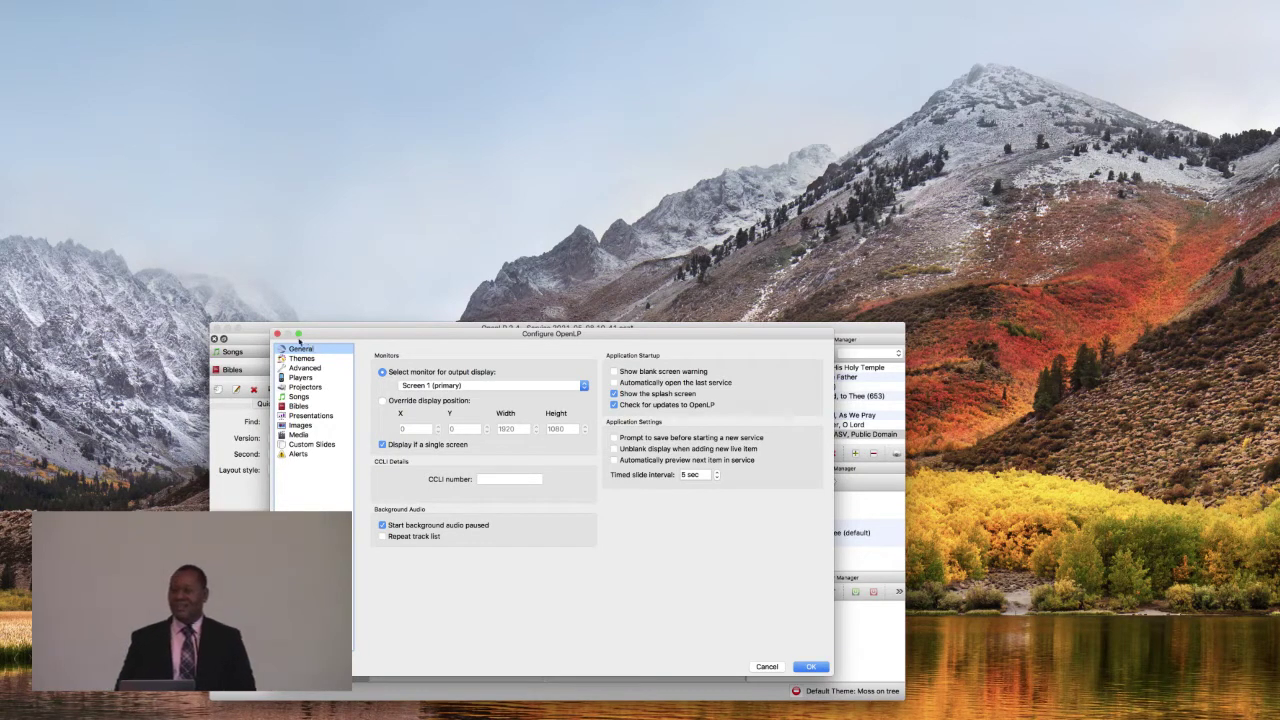
left_click(813, 665)
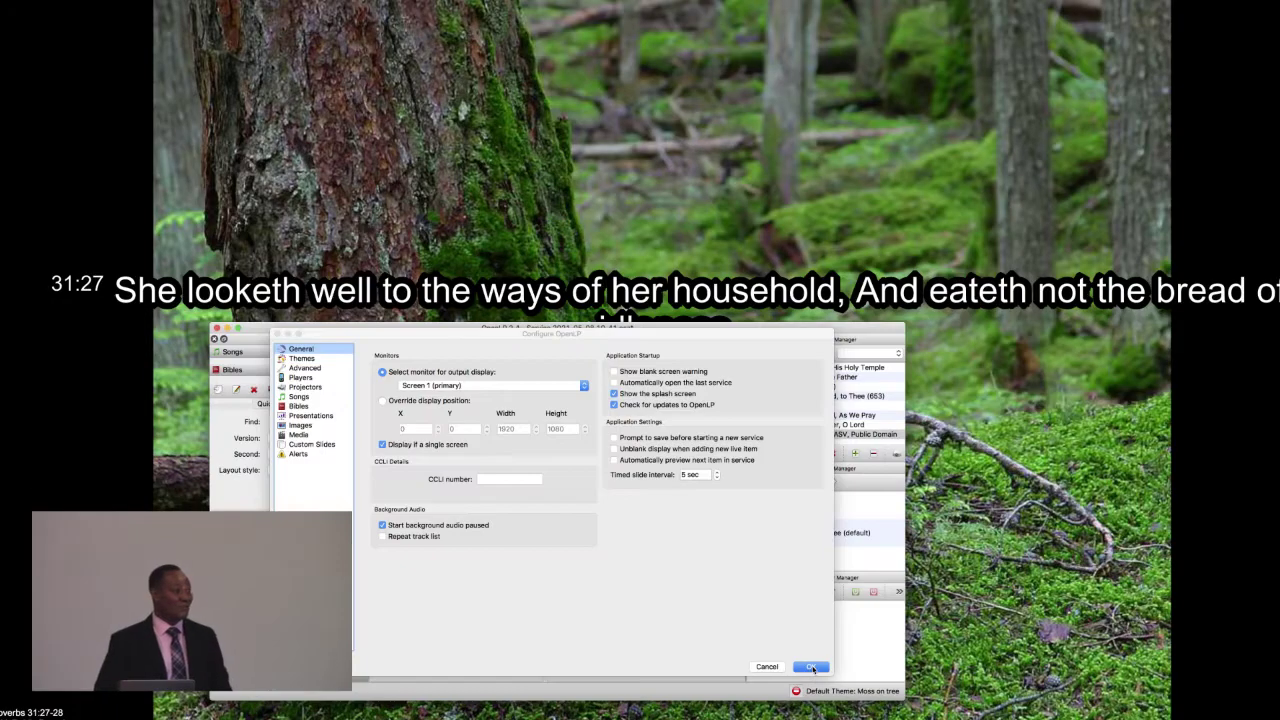
left_click(811, 665)
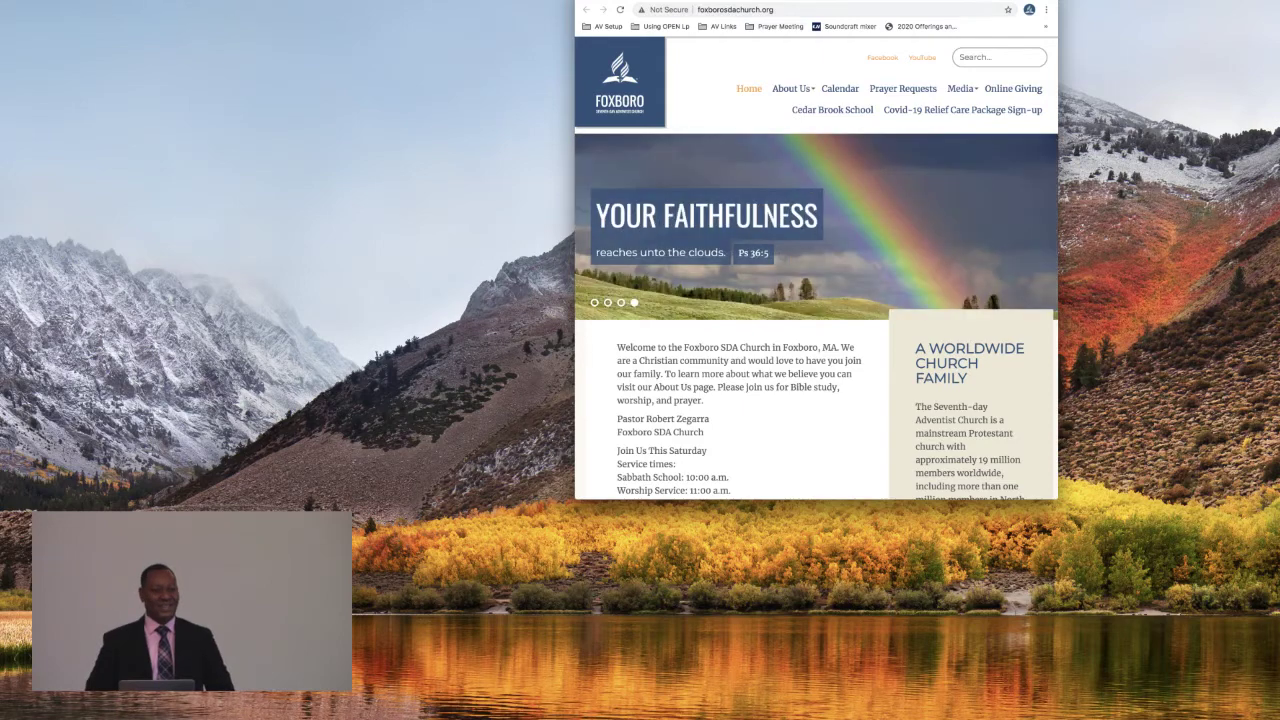
Close the browser showing the church website and look through the service files in the OpenLpSong folder.
key("super+q")
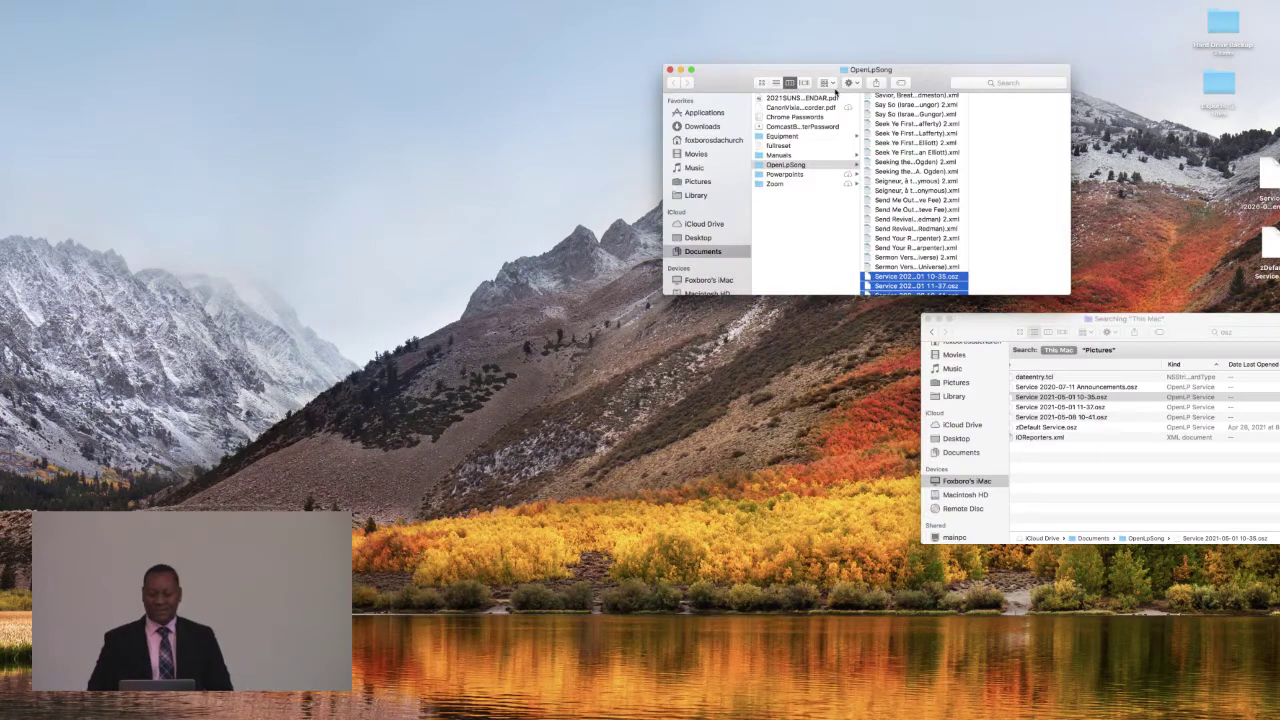
scroll(865, 146, "up", 10)
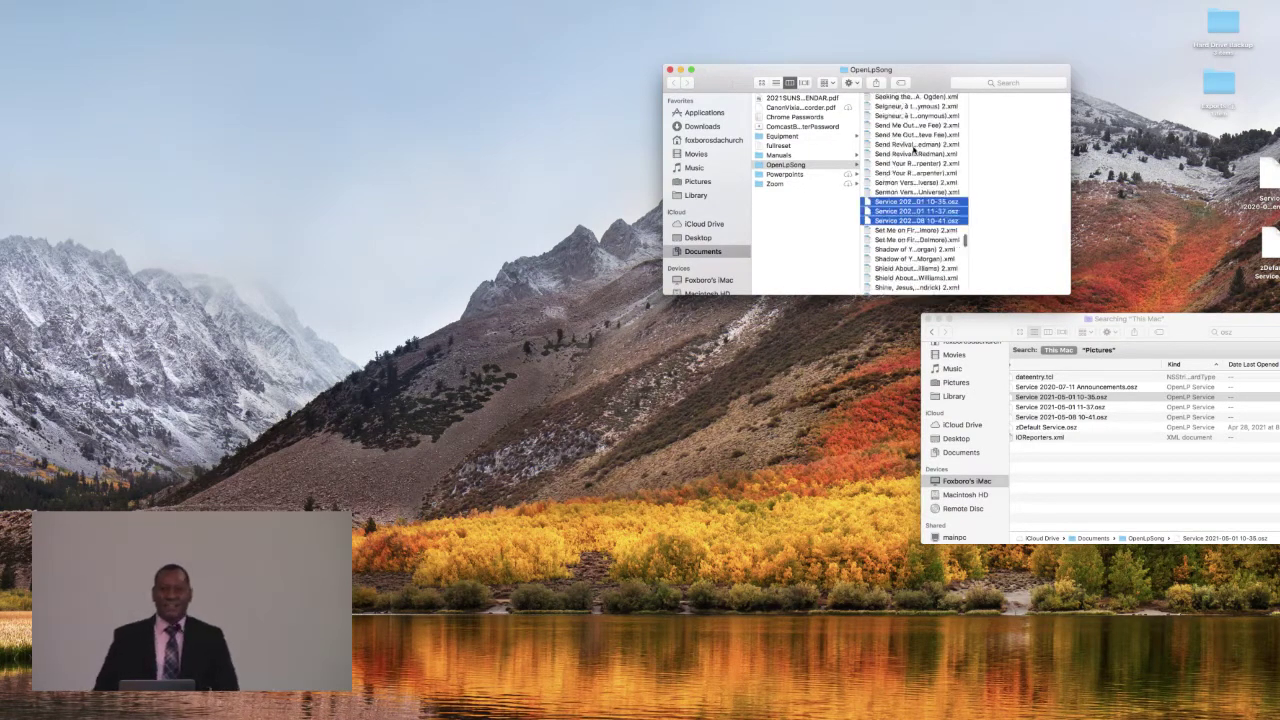
scroll(865, 146, "up", 3)
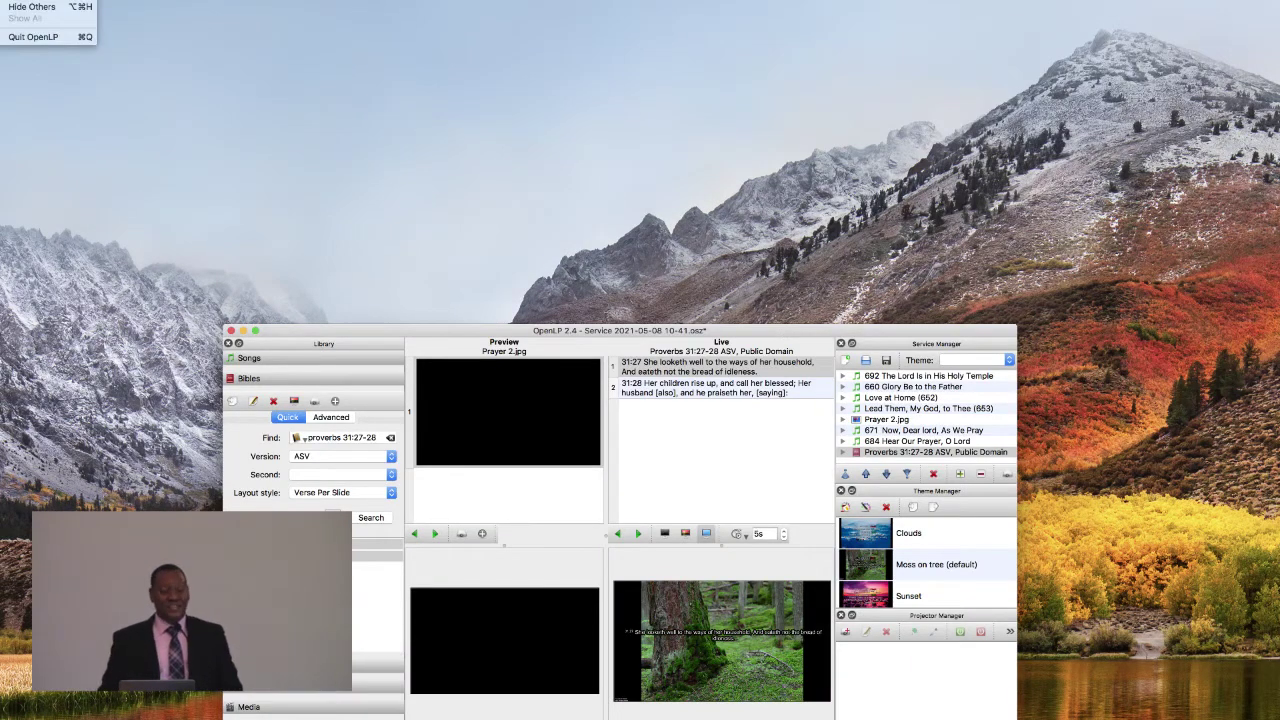
Review the General and Advanced pages of OpenLP's settings and close them without changing anything.
key("super+comma")
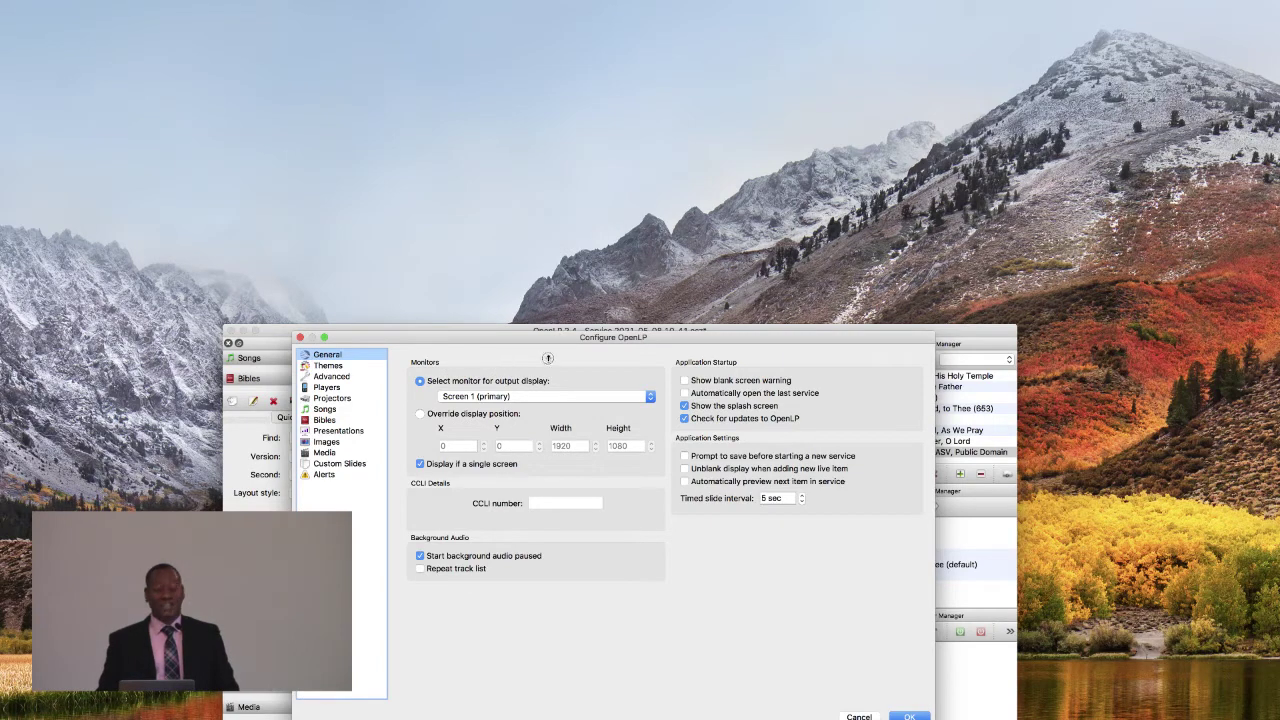
left_click_drag(438, 344, 525, 321)
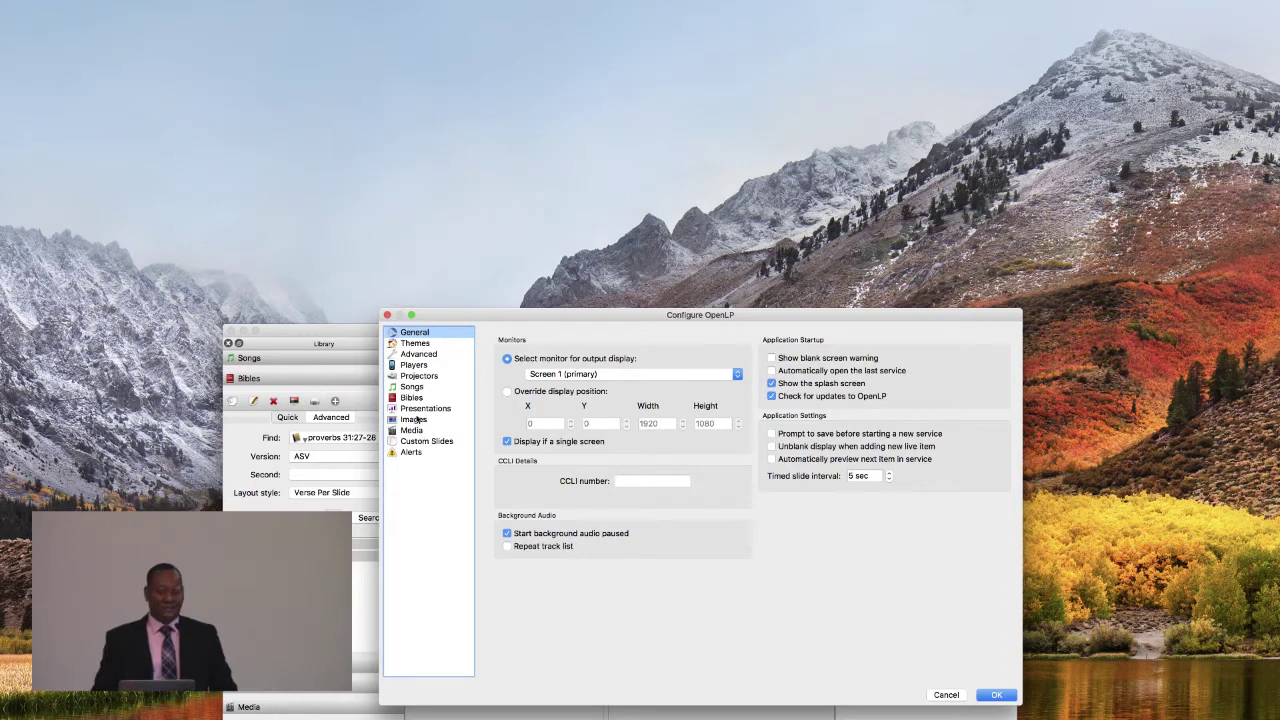
left_click(416, 354)
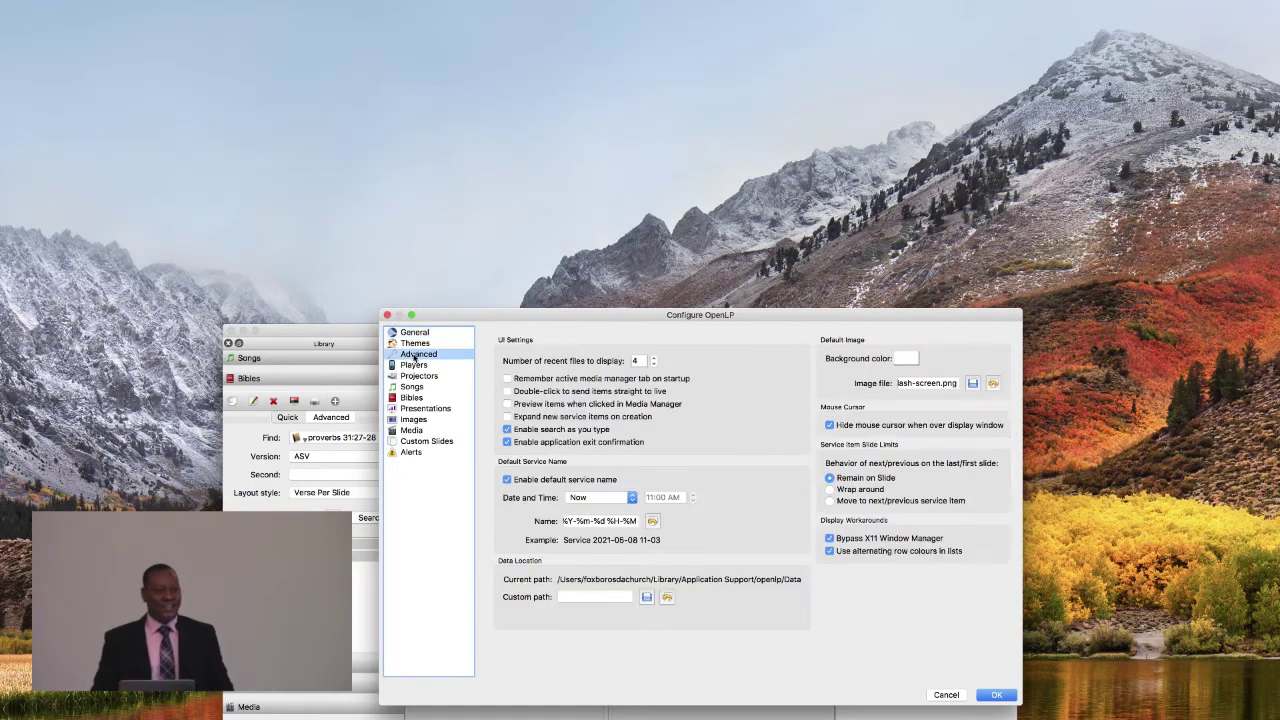
left_click(418, 336)
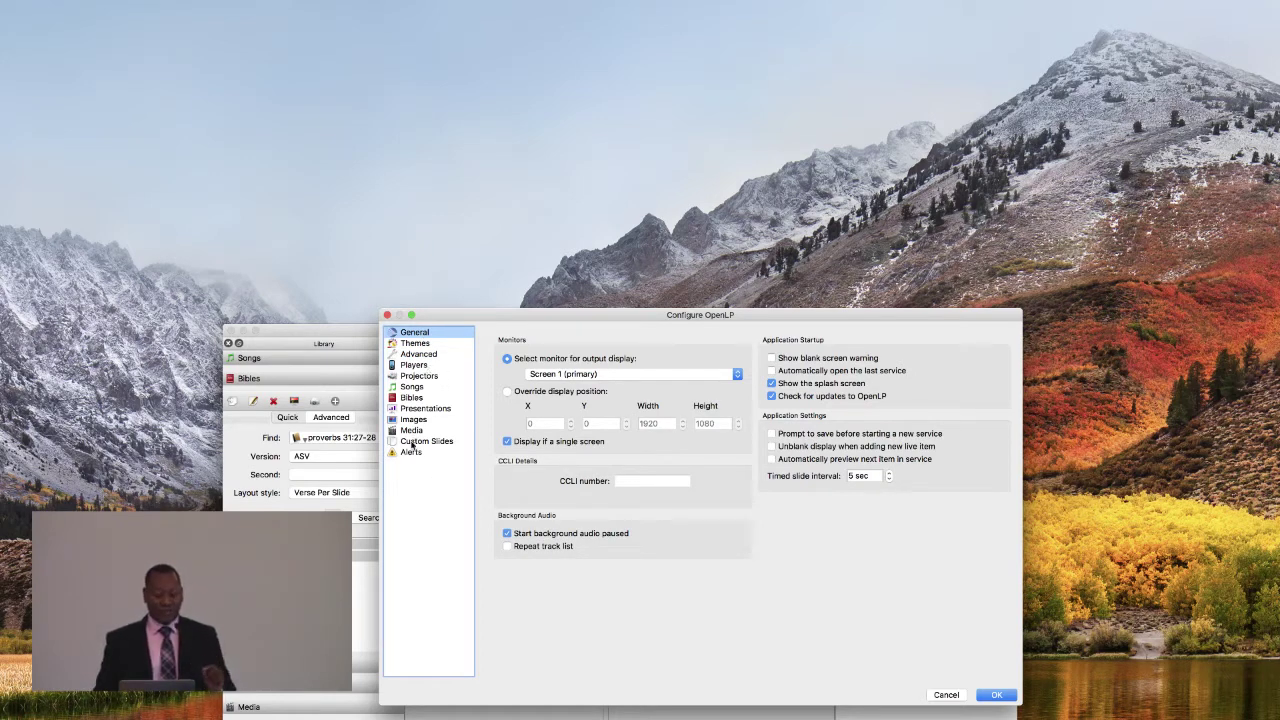
left_click(416, 356)
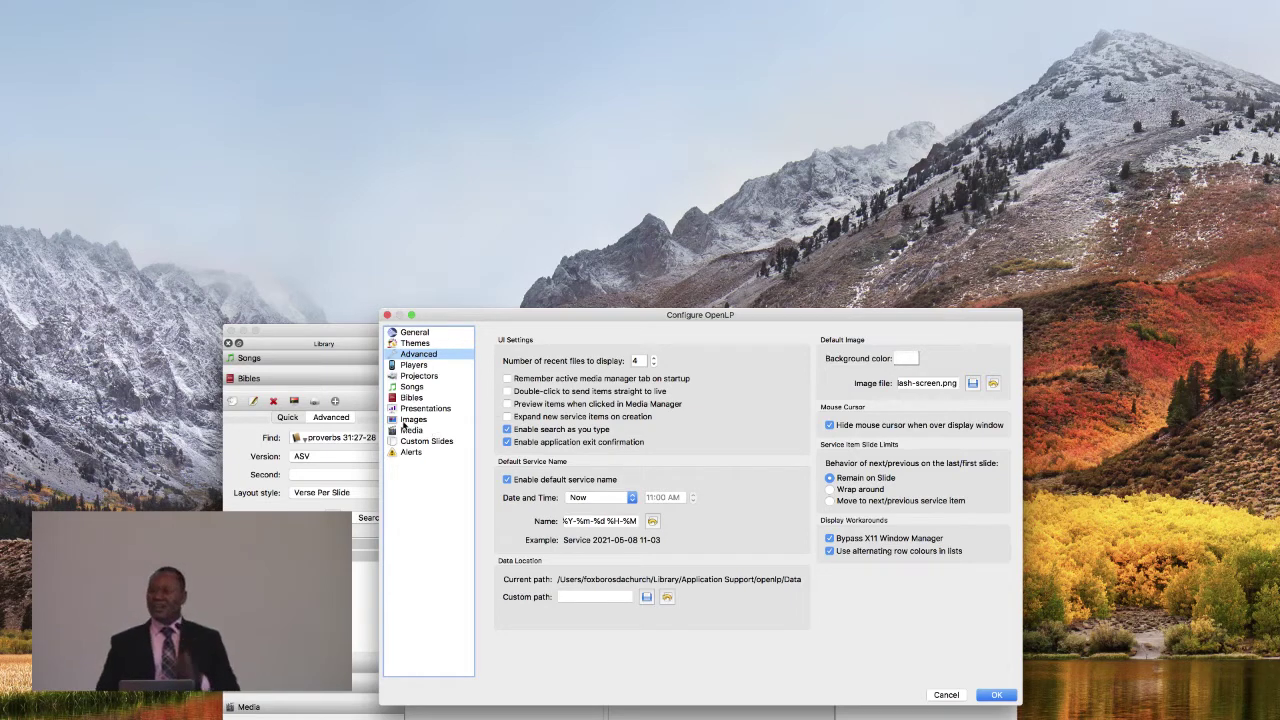
left_click(387, 315)
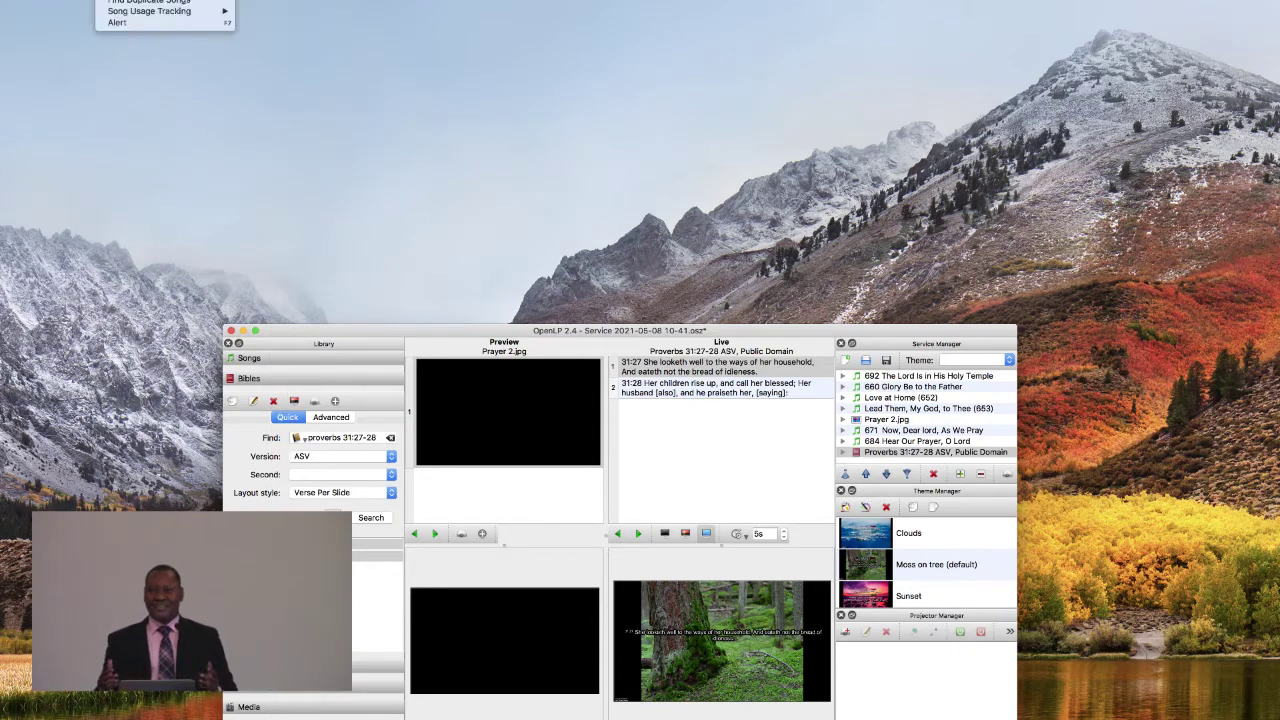
Switch to OpenLP and open the Advanced page of its settings to check the data location.
mouse_move(55, 0)
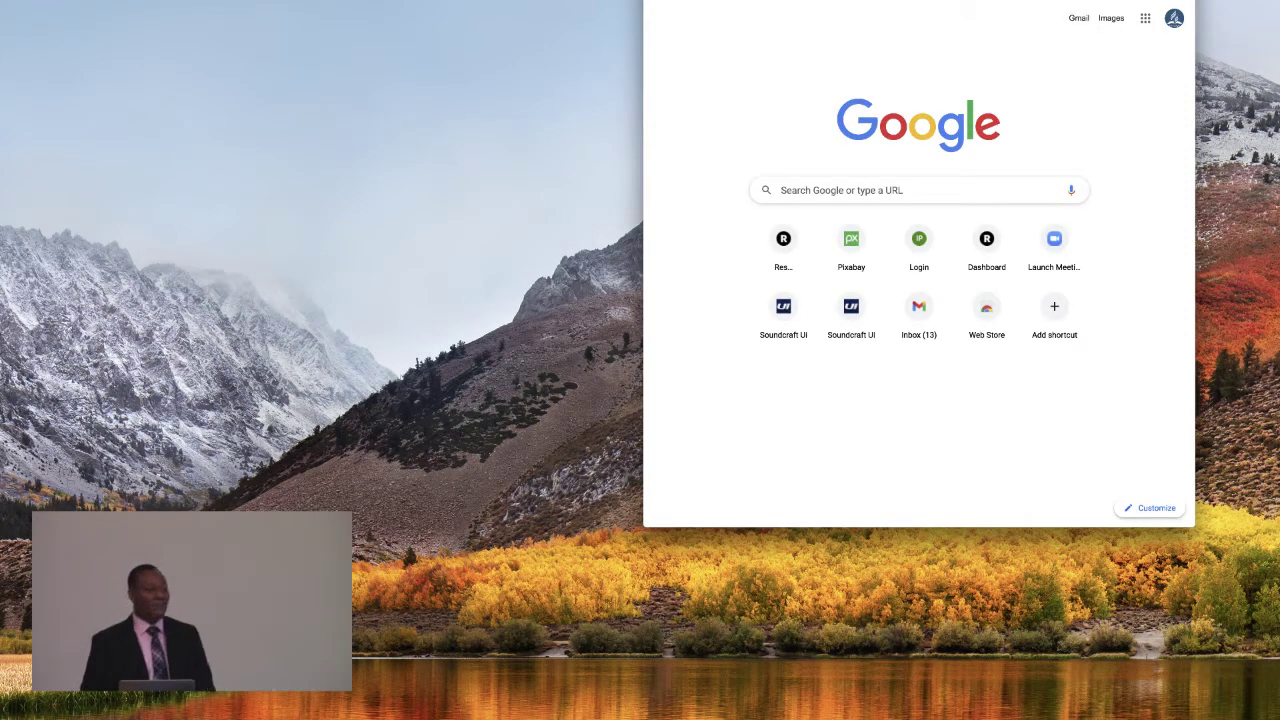
key("super+l")
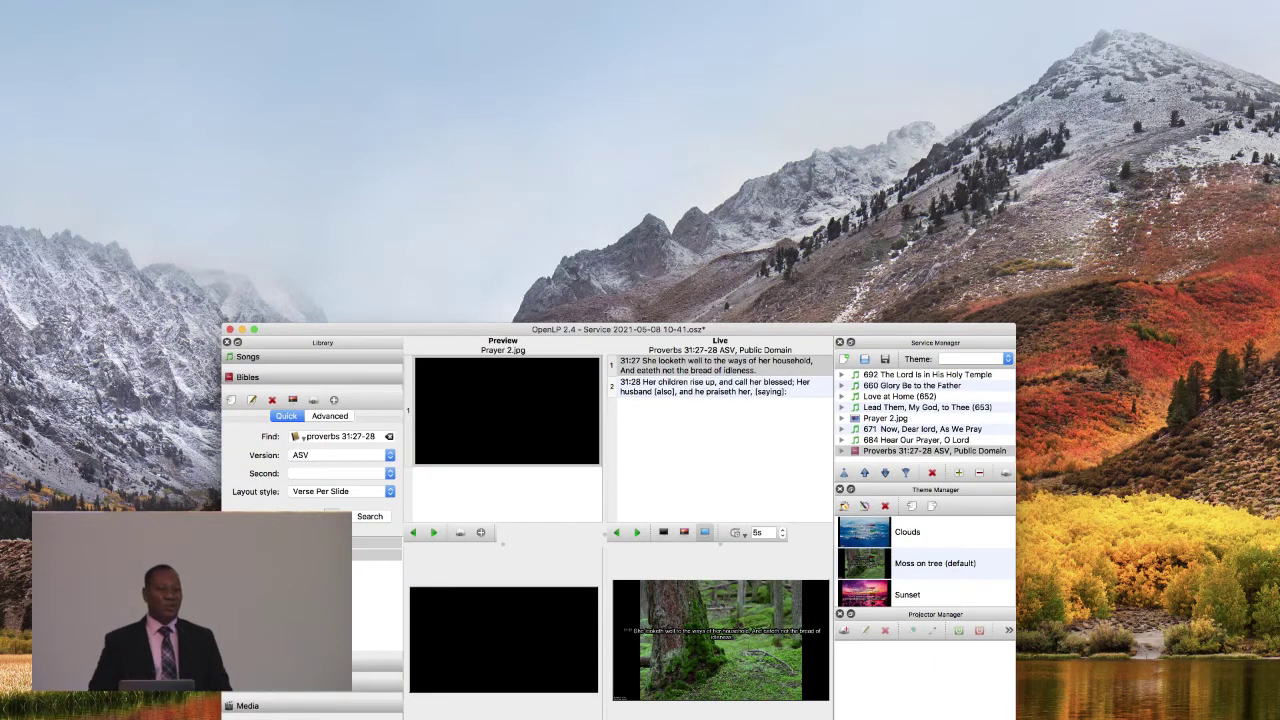
key("super+comma")
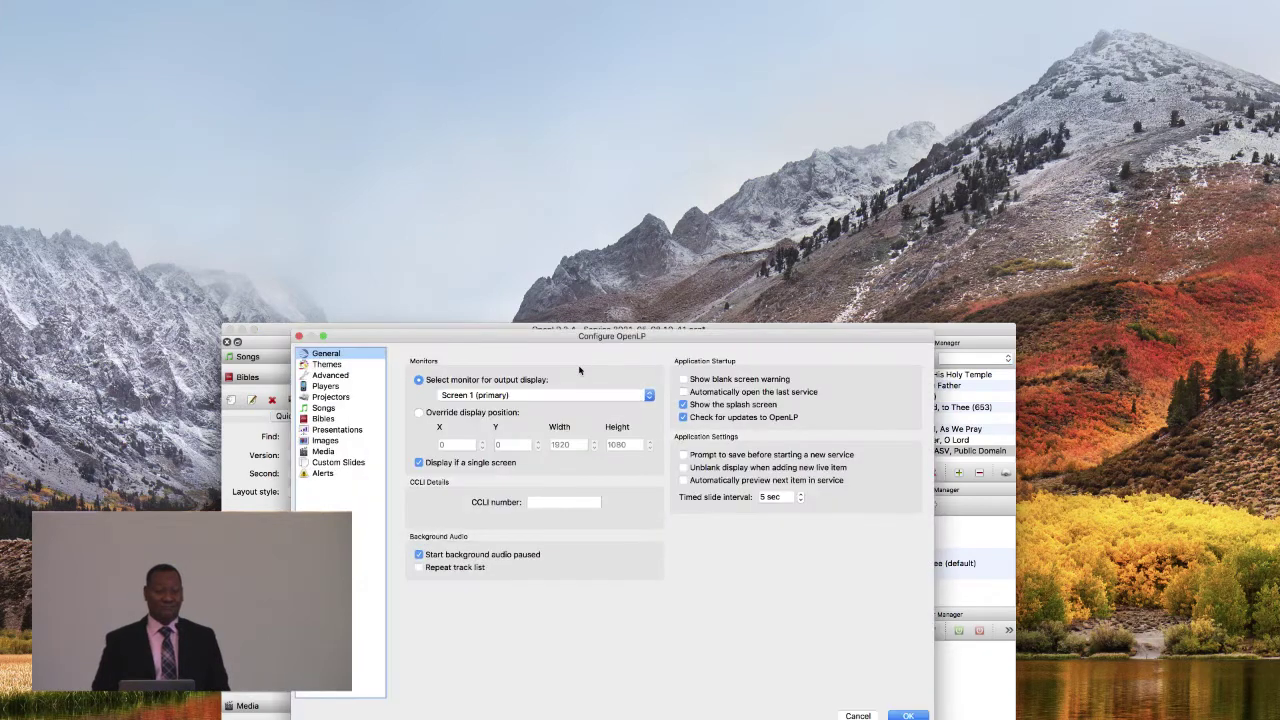
left_click(344, 378)
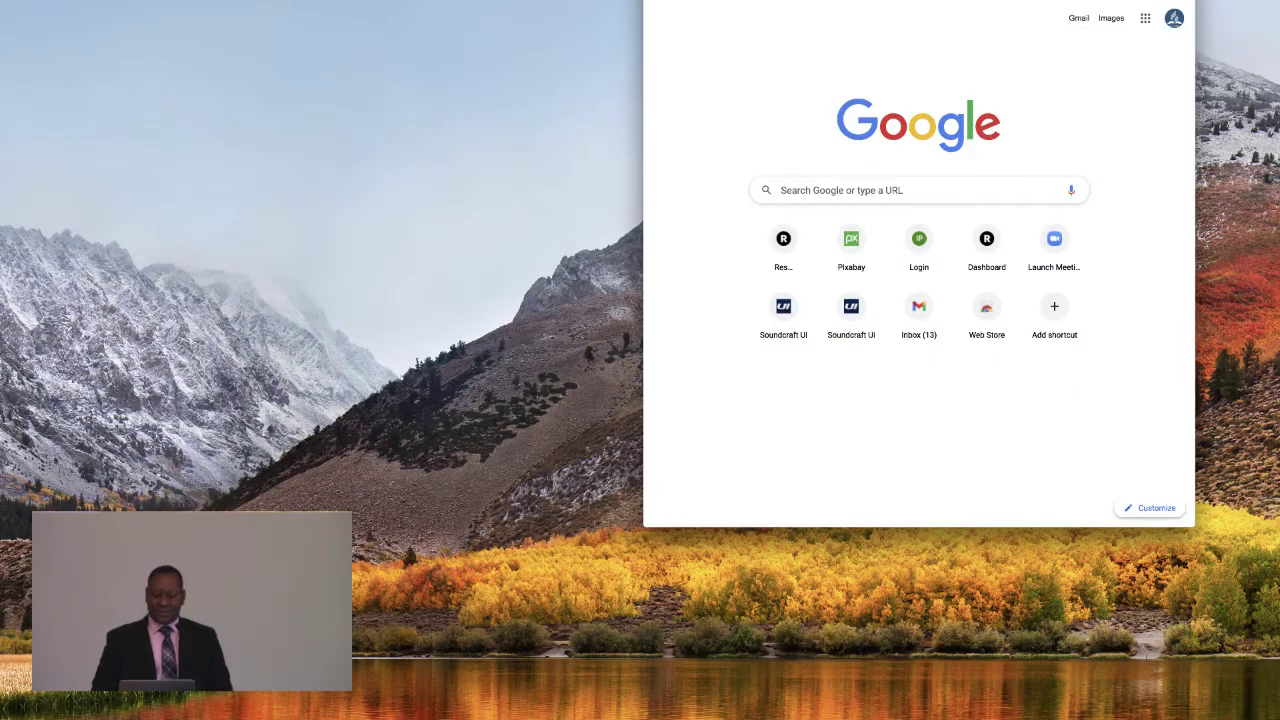
In the browser, go to /users/foxborosdachurch/library/Application Support/openlp/ and open its Data folder.
type("/users")
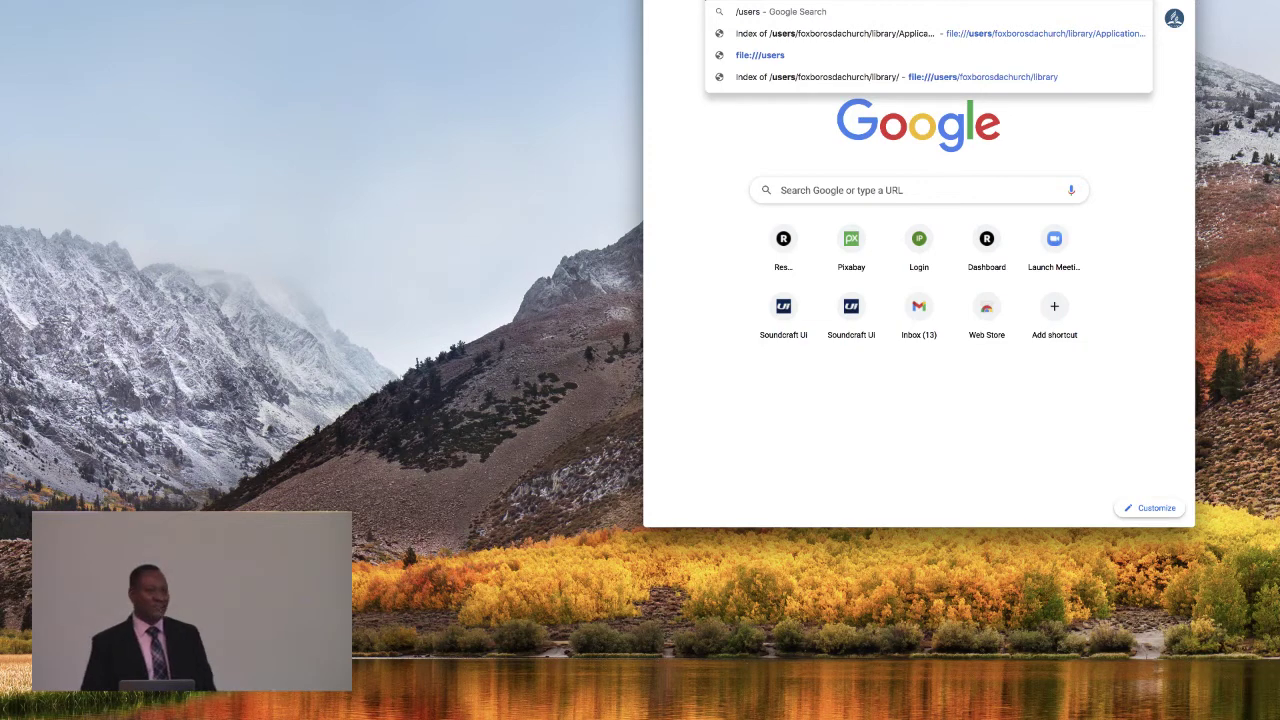
type("/foxborosdachurch/library/Application Support/openlp/")
key("Return")
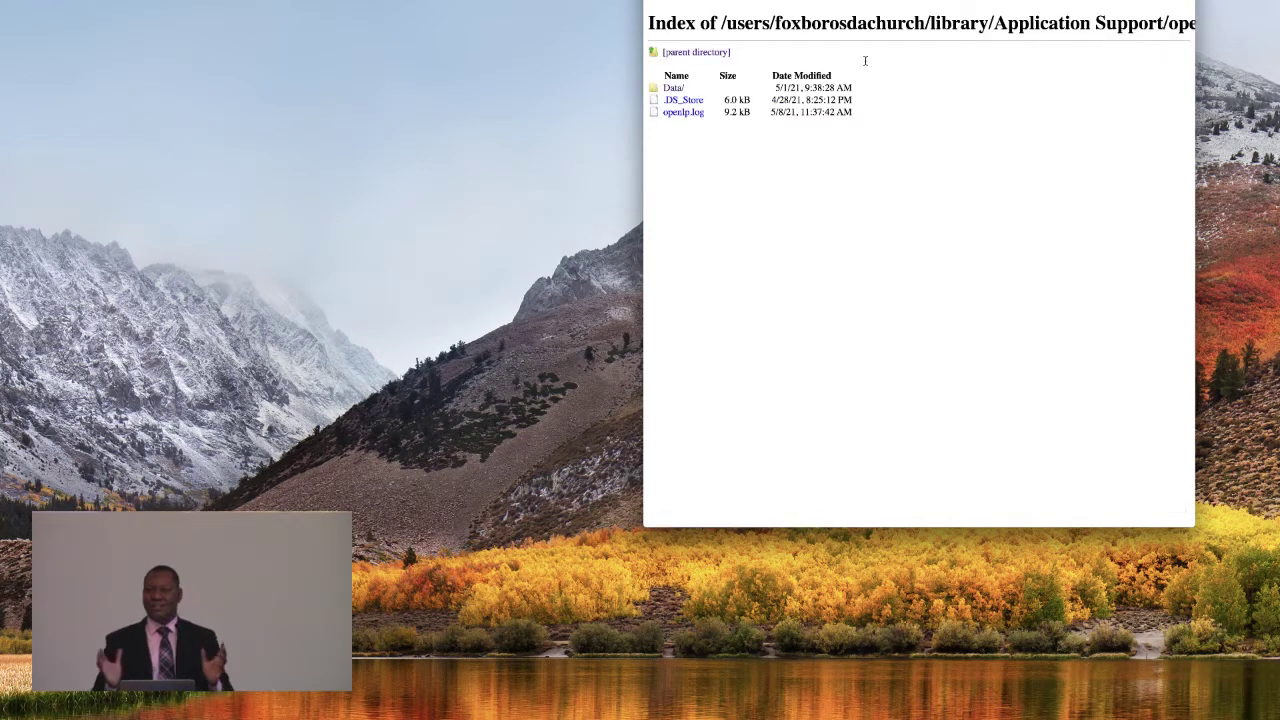
left_click(674, 88)
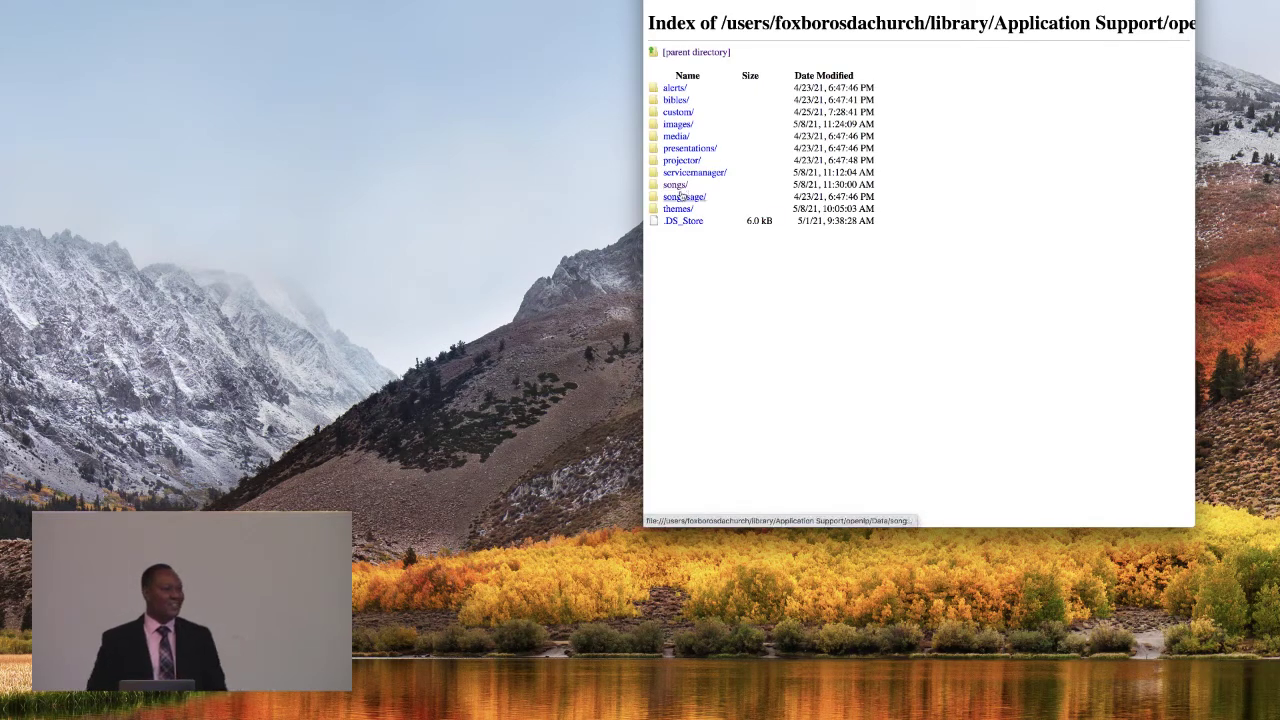
Open the servicemanager folder and examine the audio files stored for the service.
left_click(705, 174)
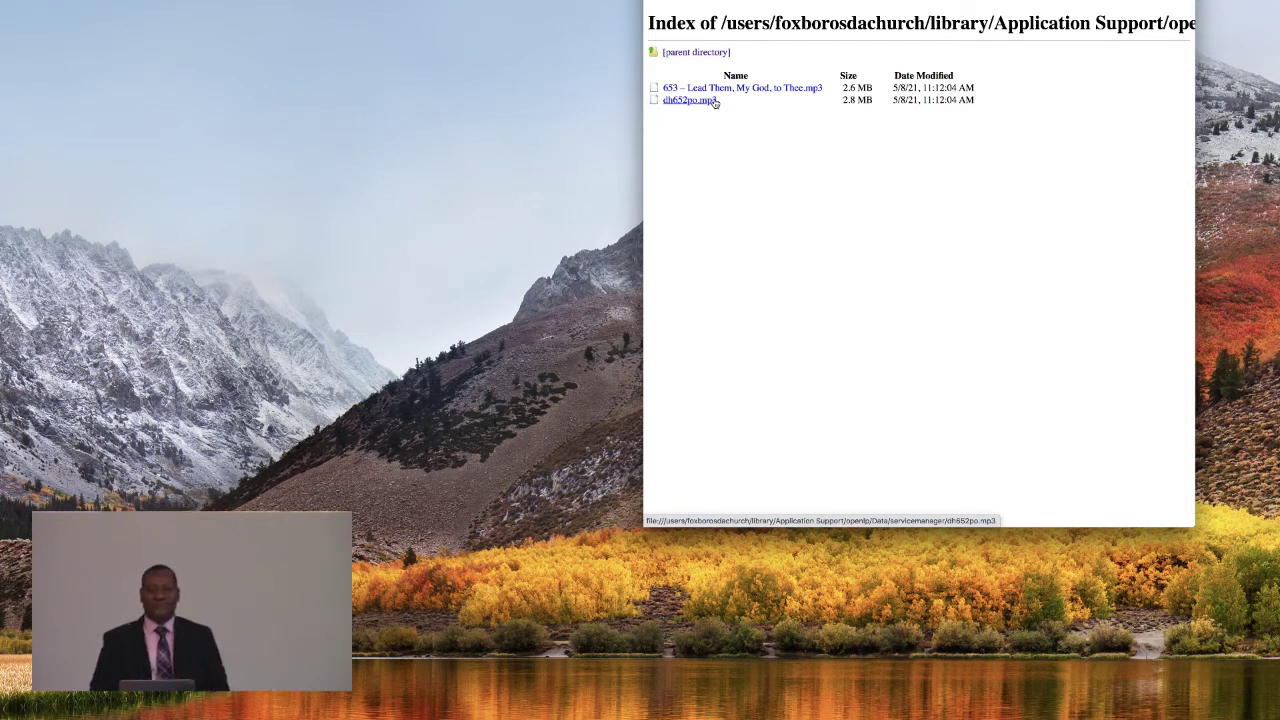
scroll(715, 103, "right", 2)
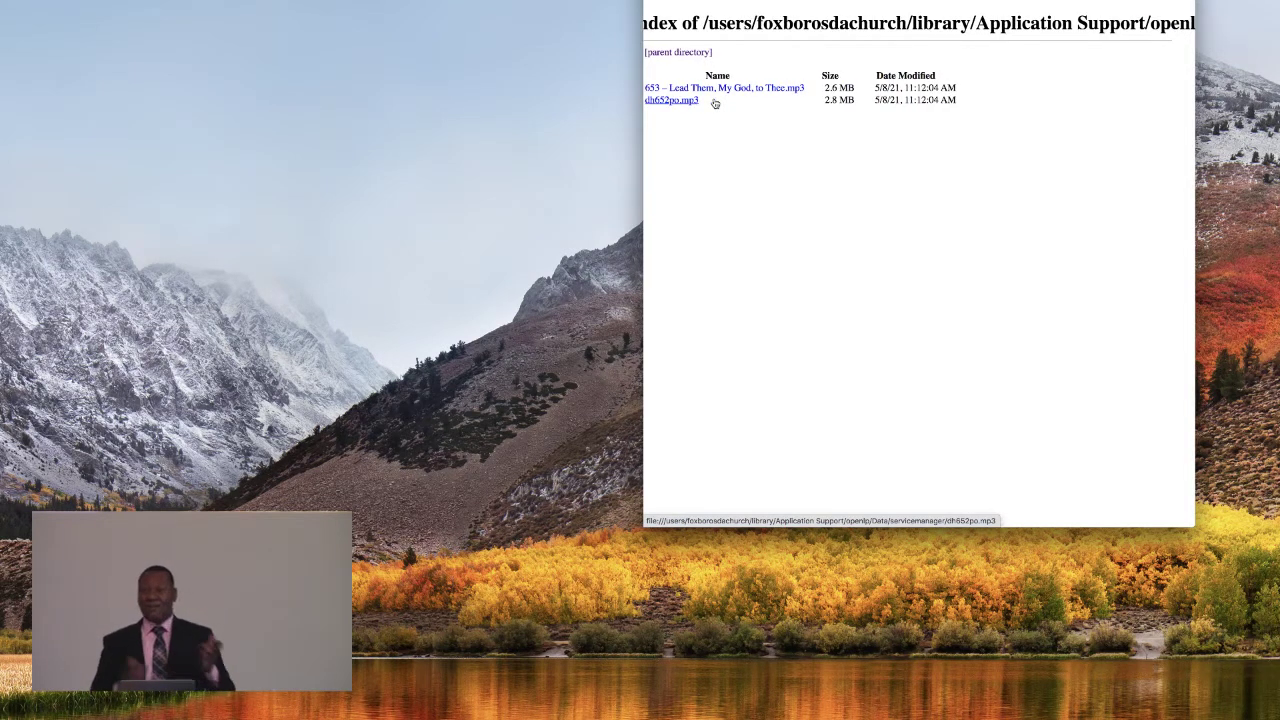
scroll(715, 103, "right", 1)
scroll(715, 103, "left", 3)
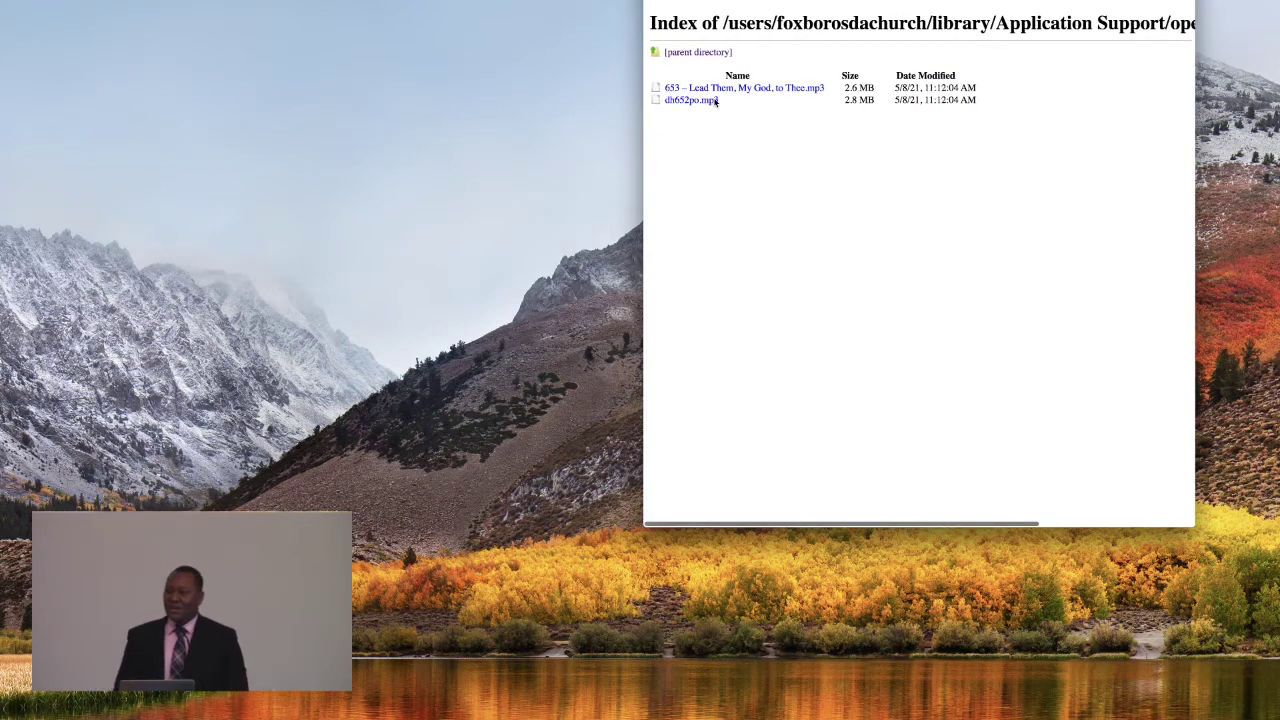
scroll(715, 102, "right", 1)
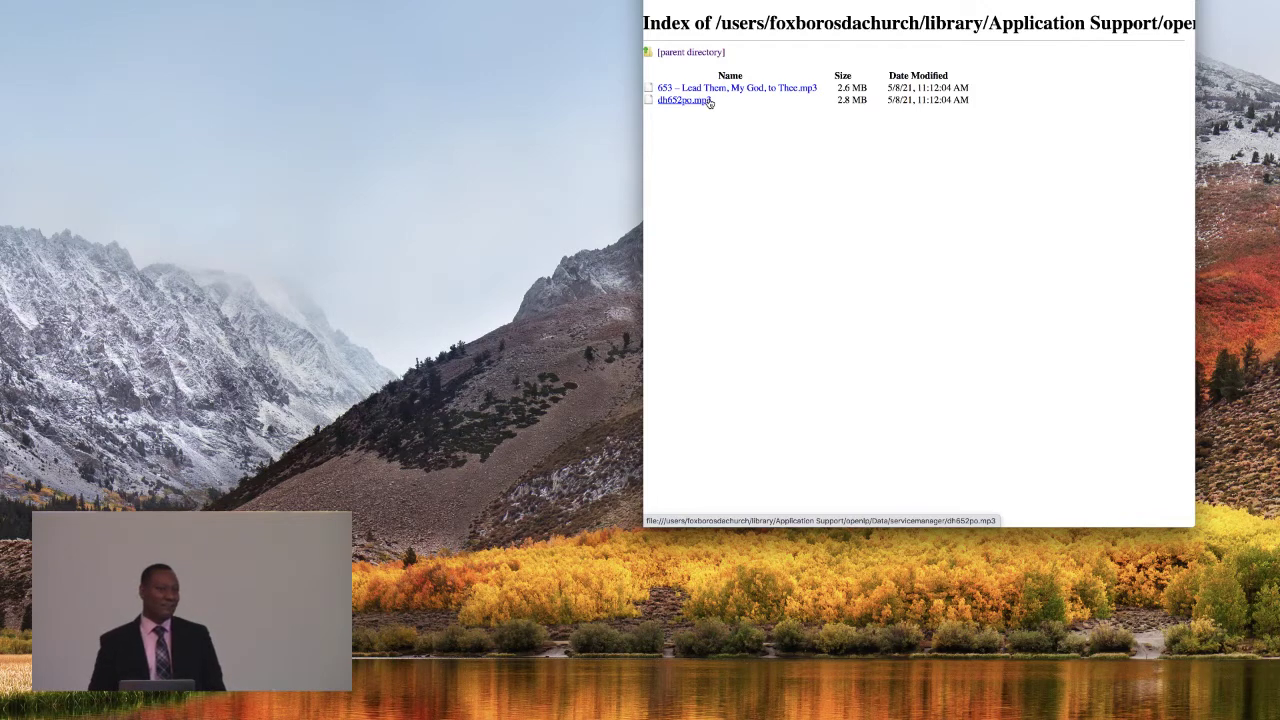
scroll(709, 102, "right", 1)
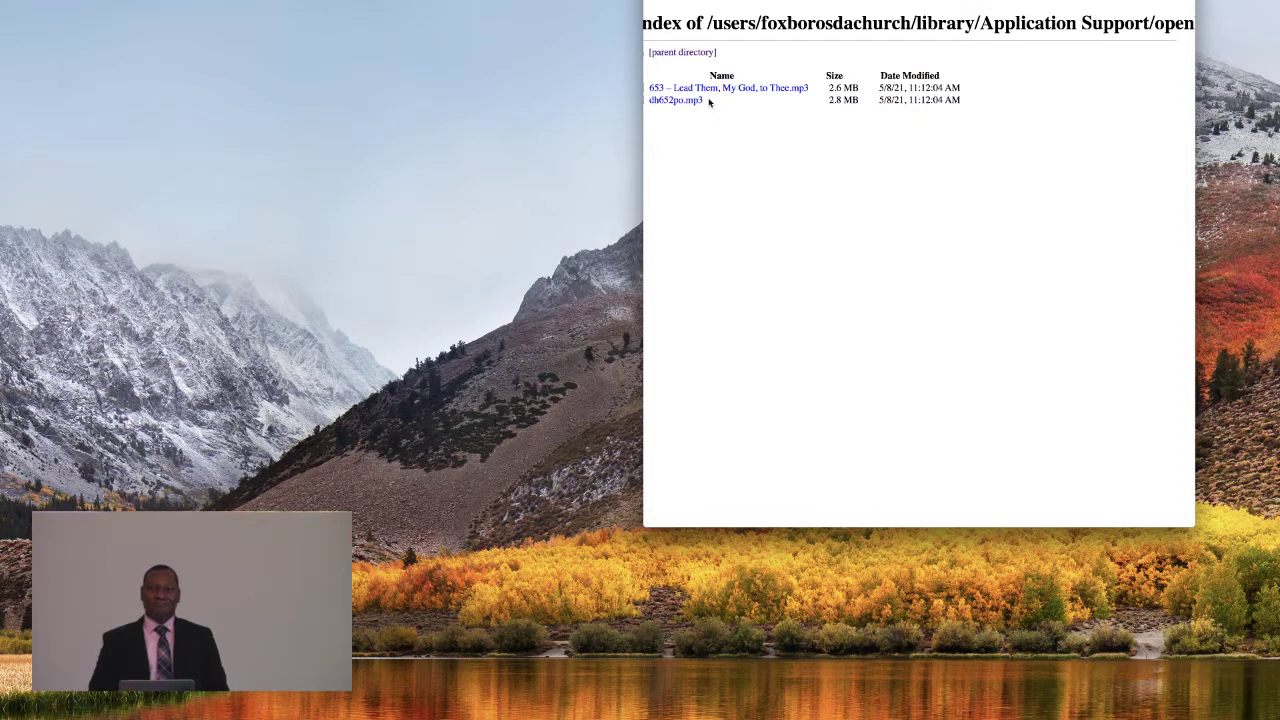
scroll(709, 102, "left", 2)
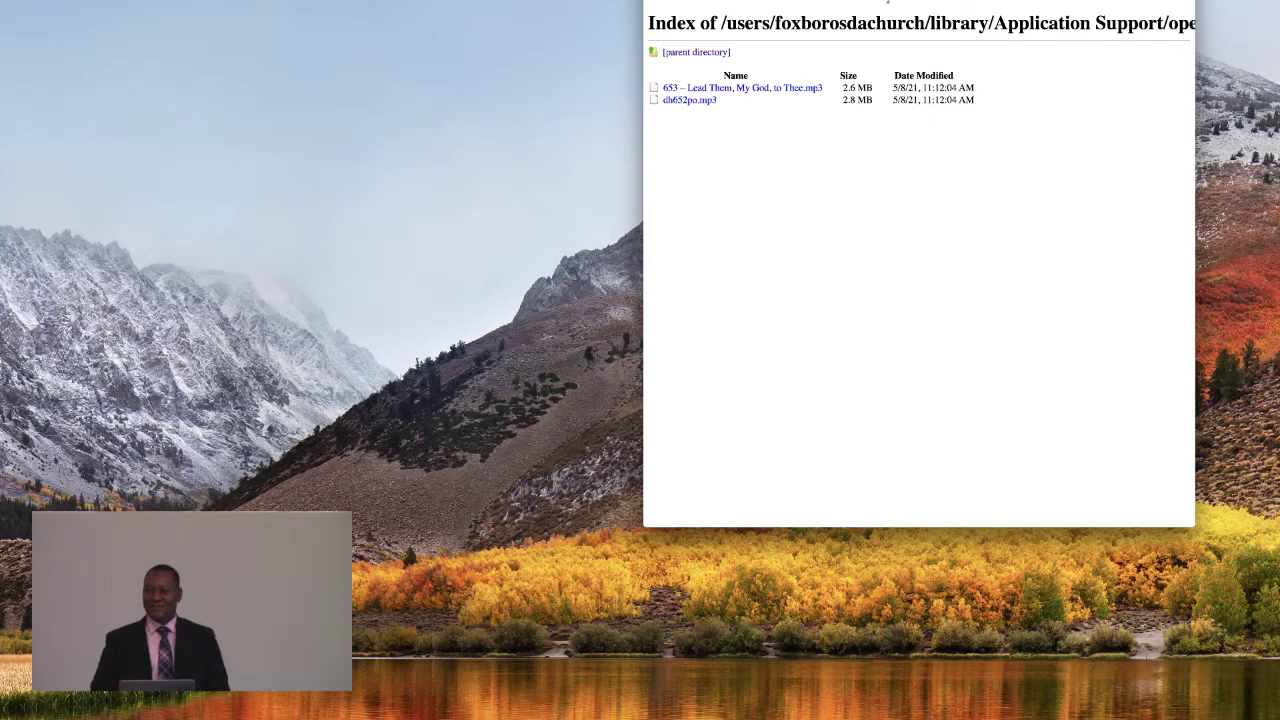
Open the song recording in subfolder 176 of songs/audio and pause its playback.
left_click(704, 53)
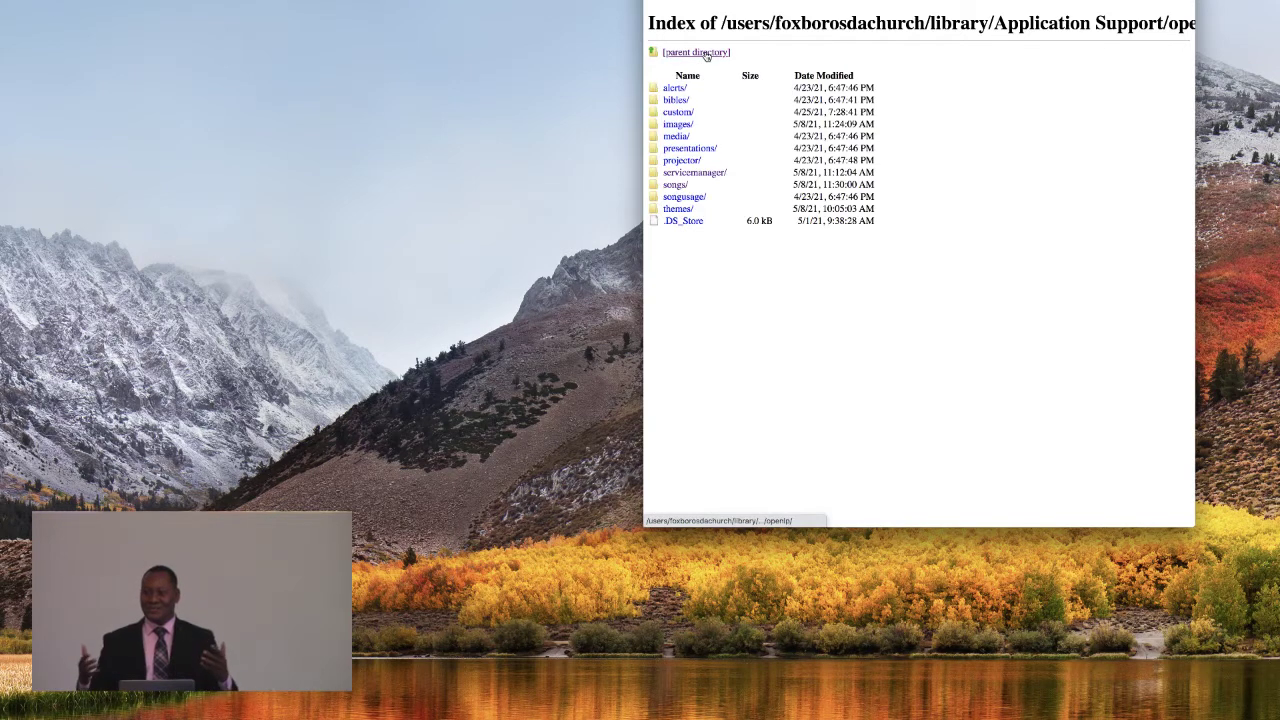
left_click(673, 185)
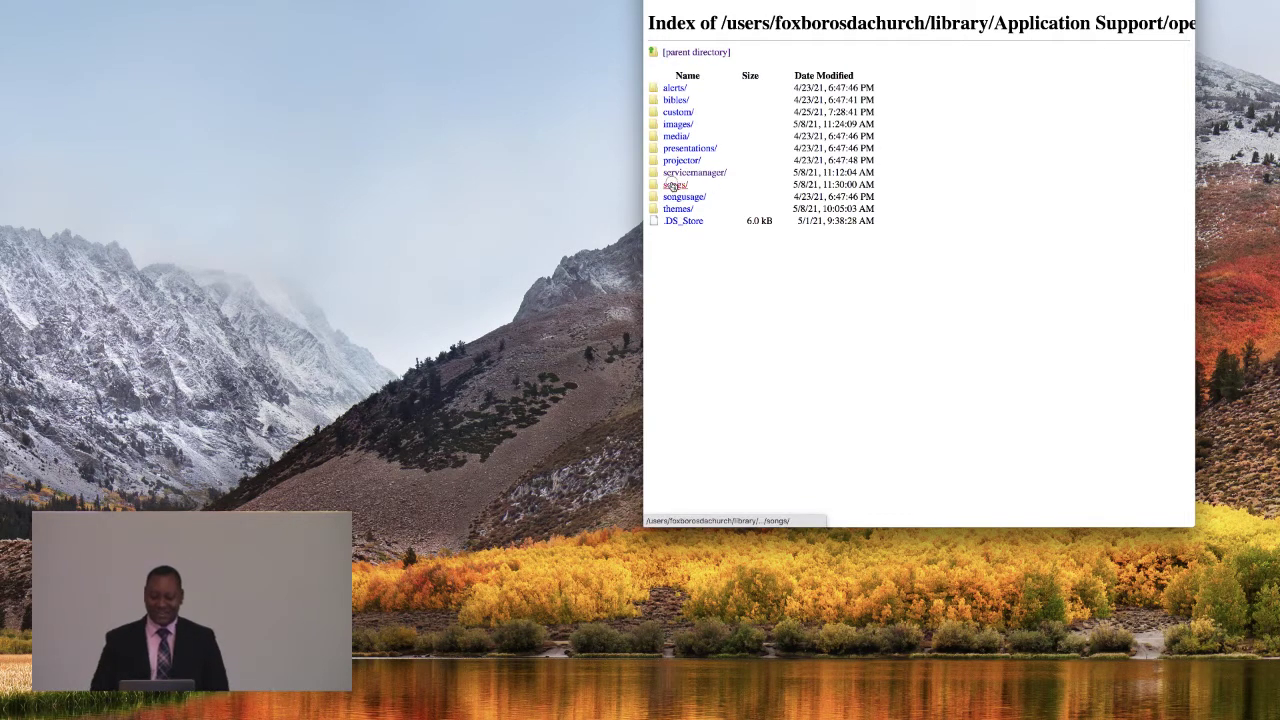
left_click(673, 89)
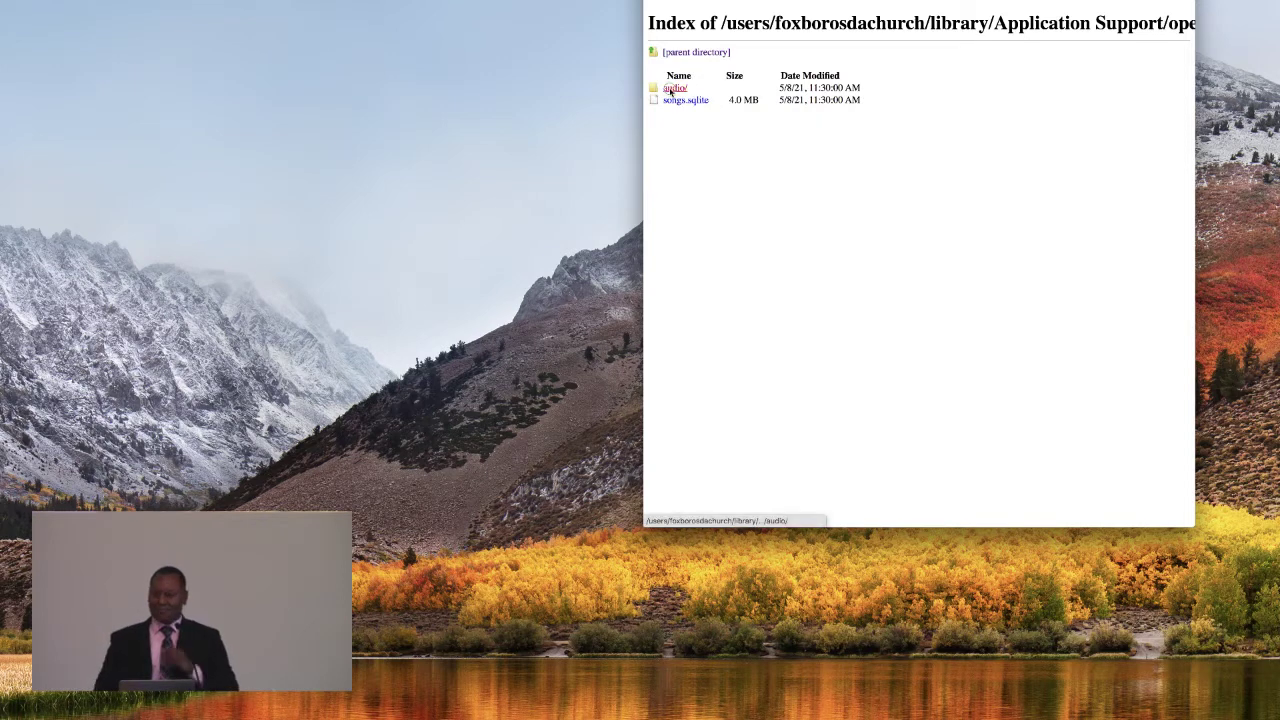
left_click(672, 91)
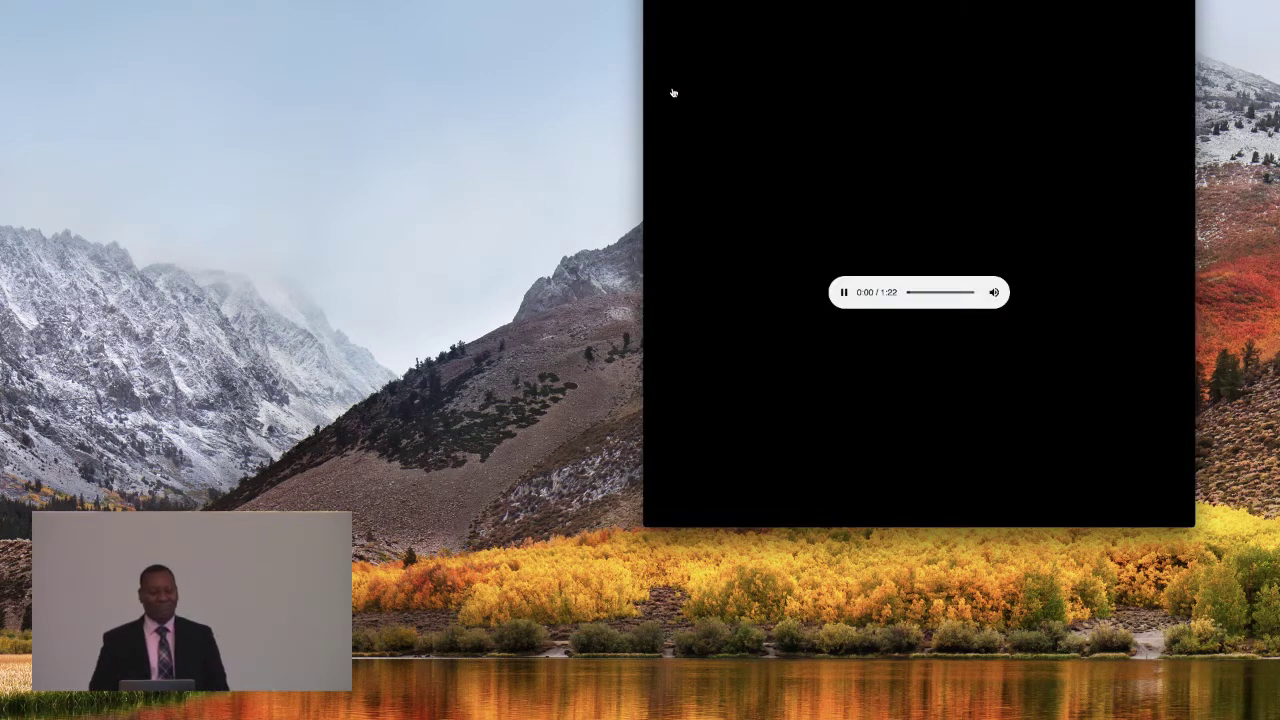
left_click(843, 292)
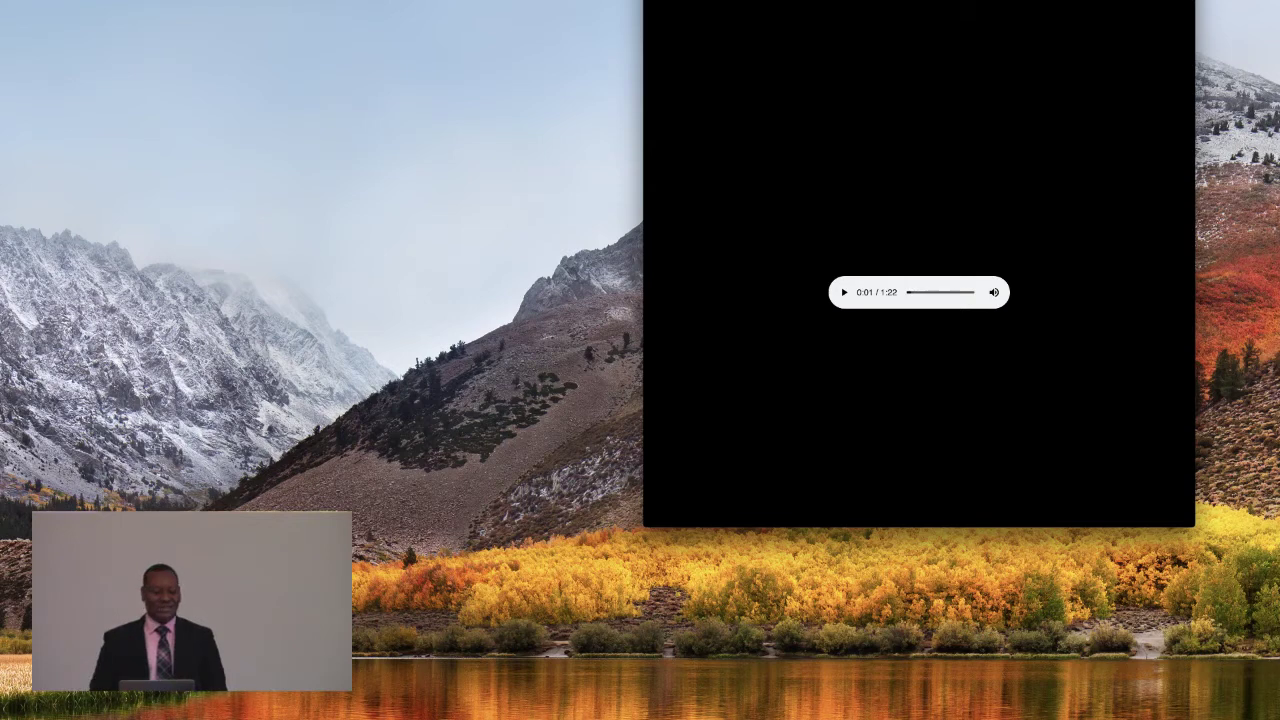
Return to the songs folder and check the name of the audio file in subfolder 176.
key("super+l")
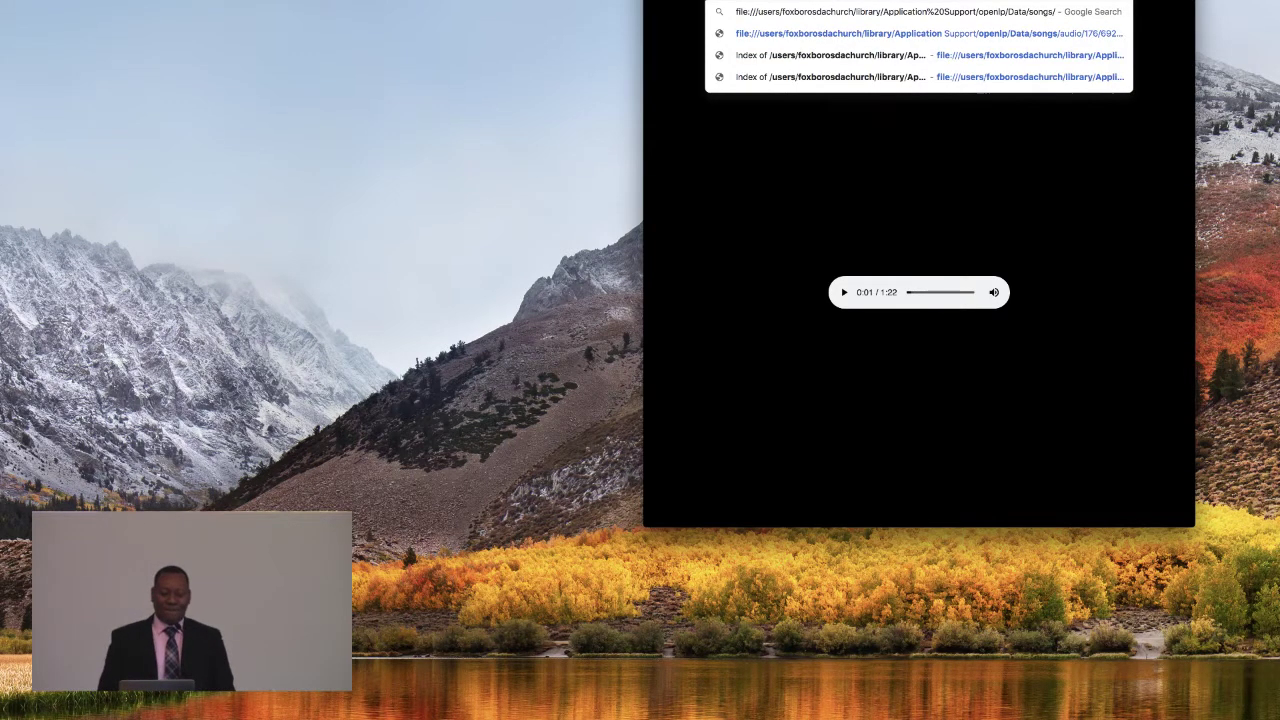
key("Return")
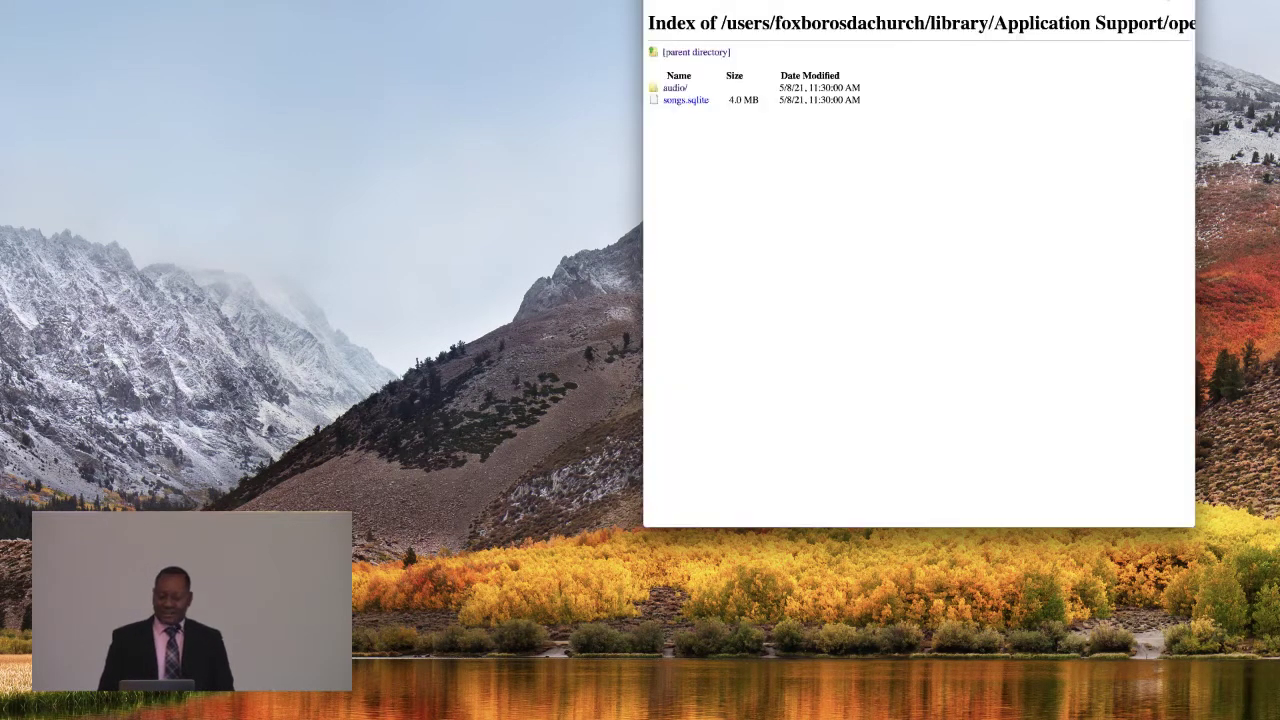
left_click(675, 88)
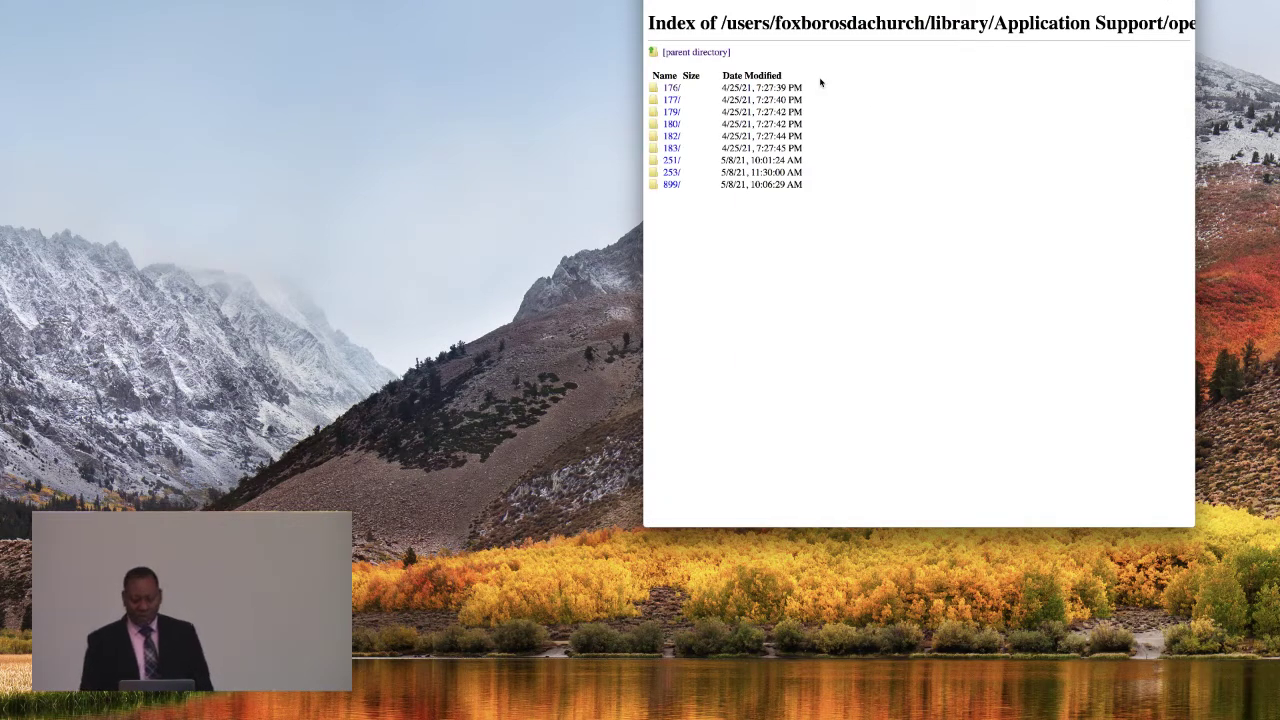
left_click(666, 89)
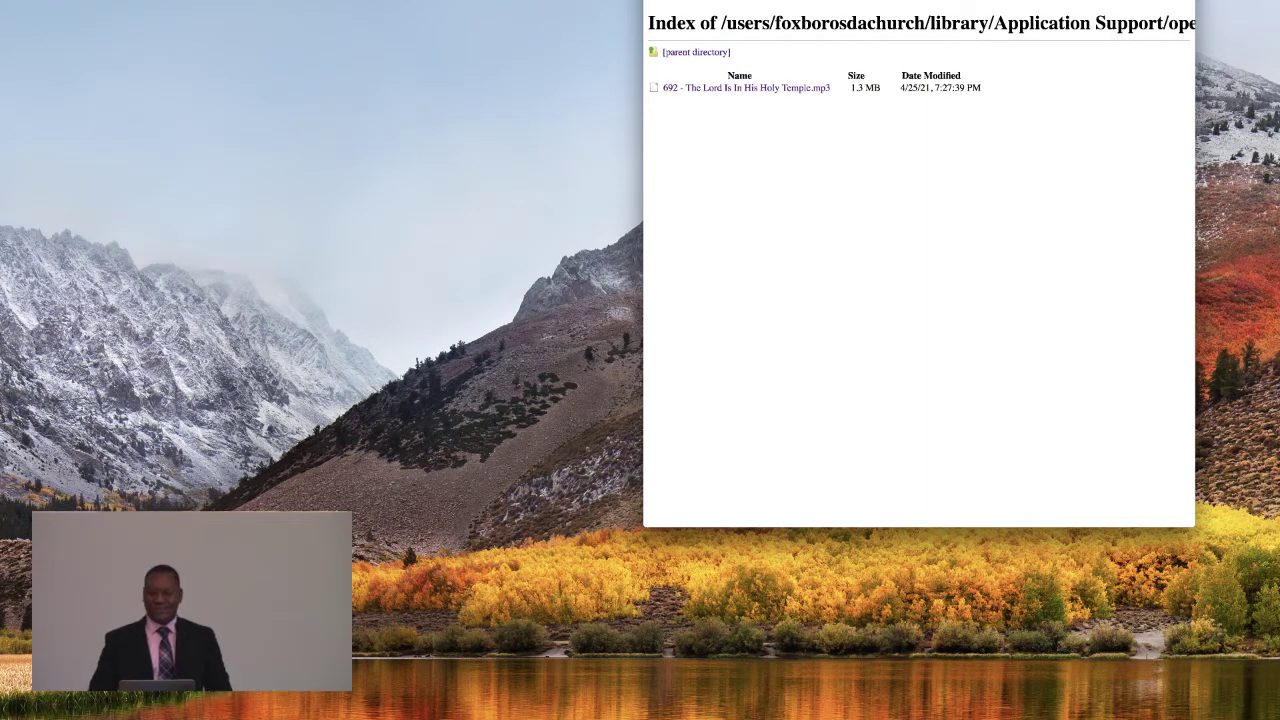
left_click(696, 52)
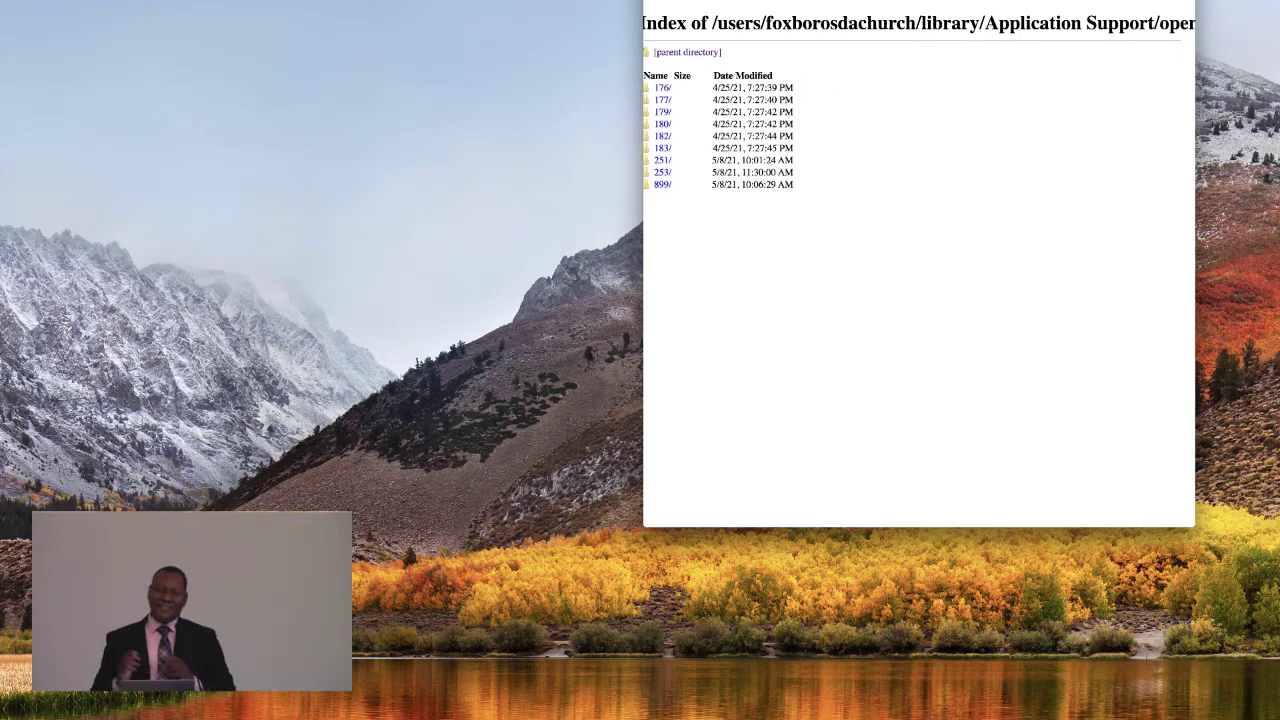
Check the audio files in subfolders 177, 179 and 180 of the song audio folder.
left_click(662, 100)
left_click(672, 88)
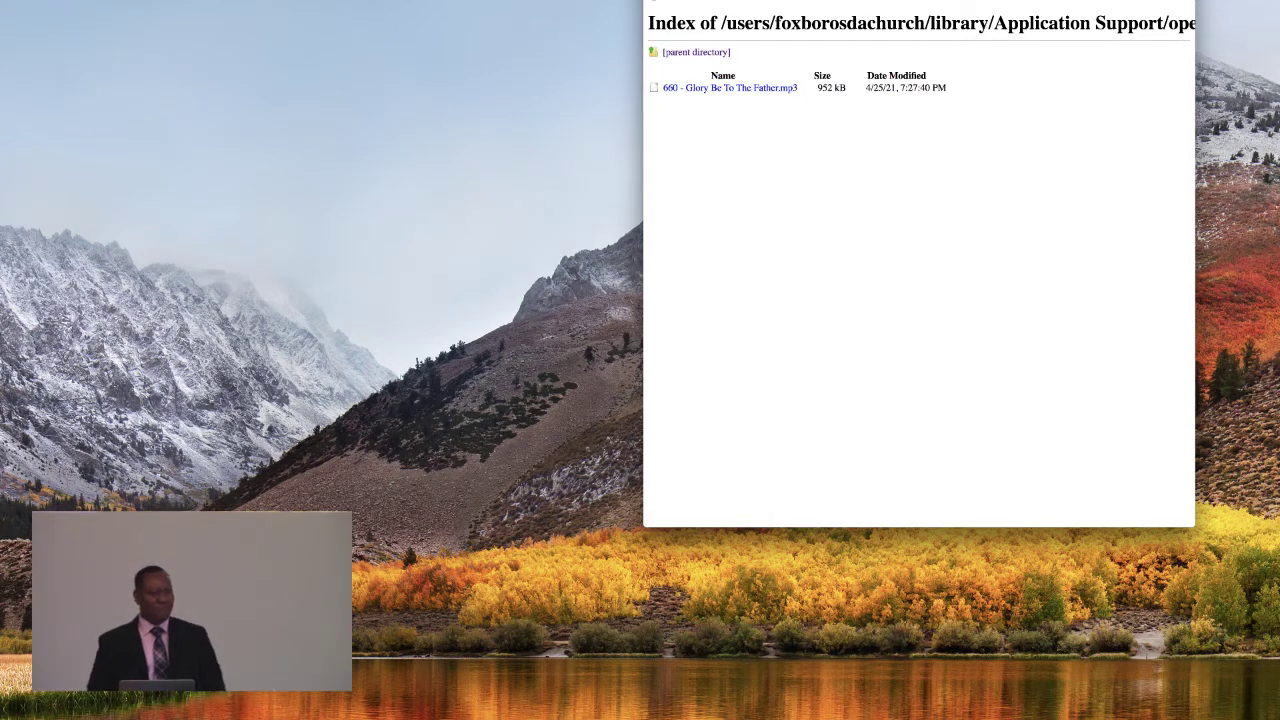
left_click(696, 52)
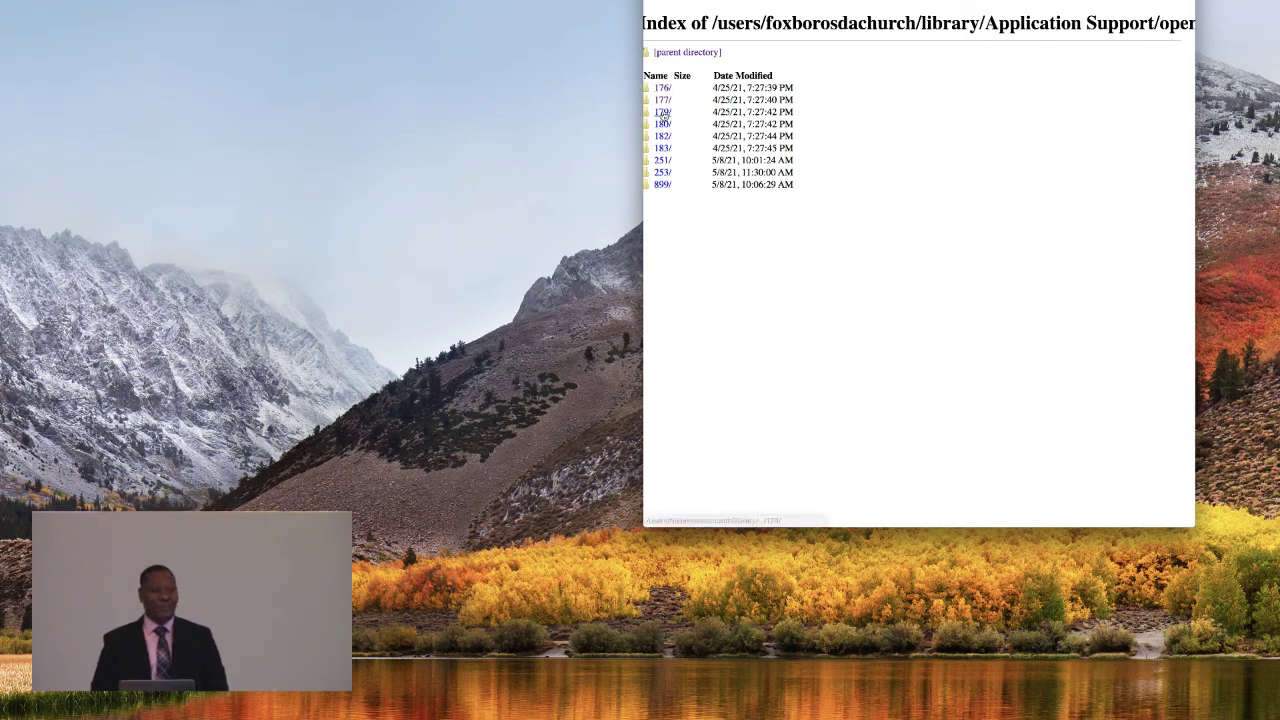
left_click(662, 112)
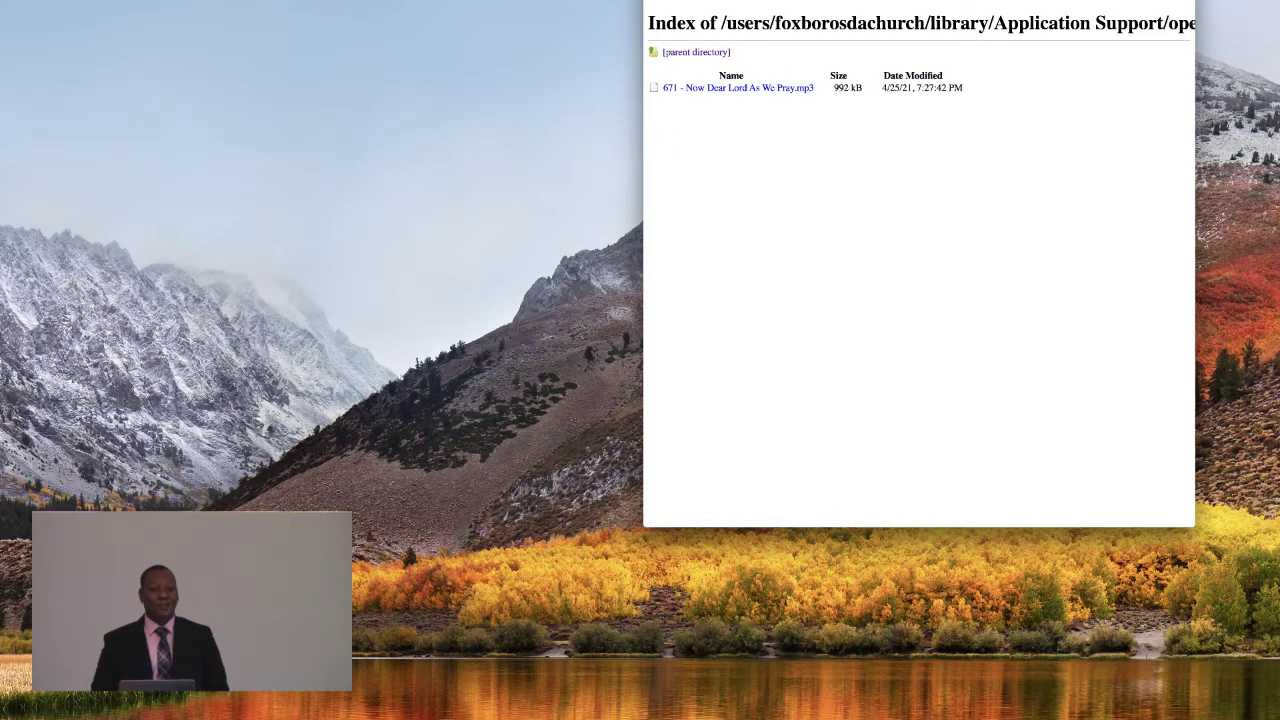
key("super+bracketleft")
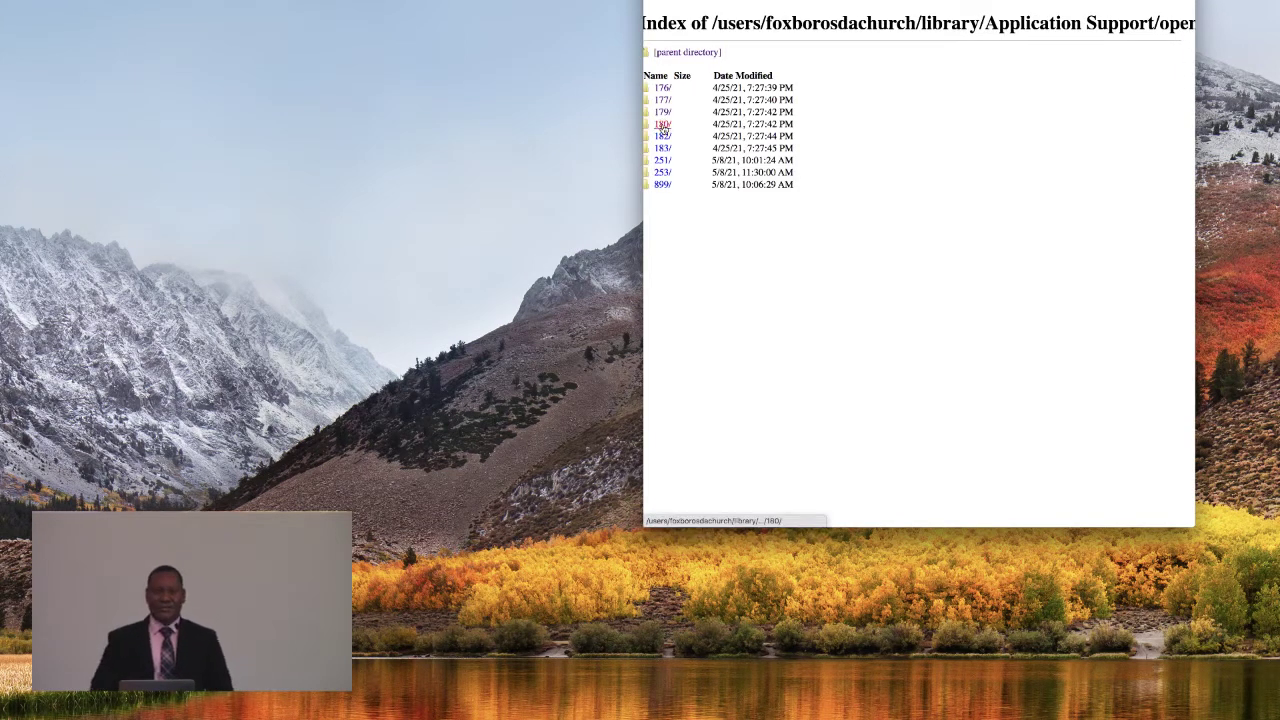
left_click(663, 129)
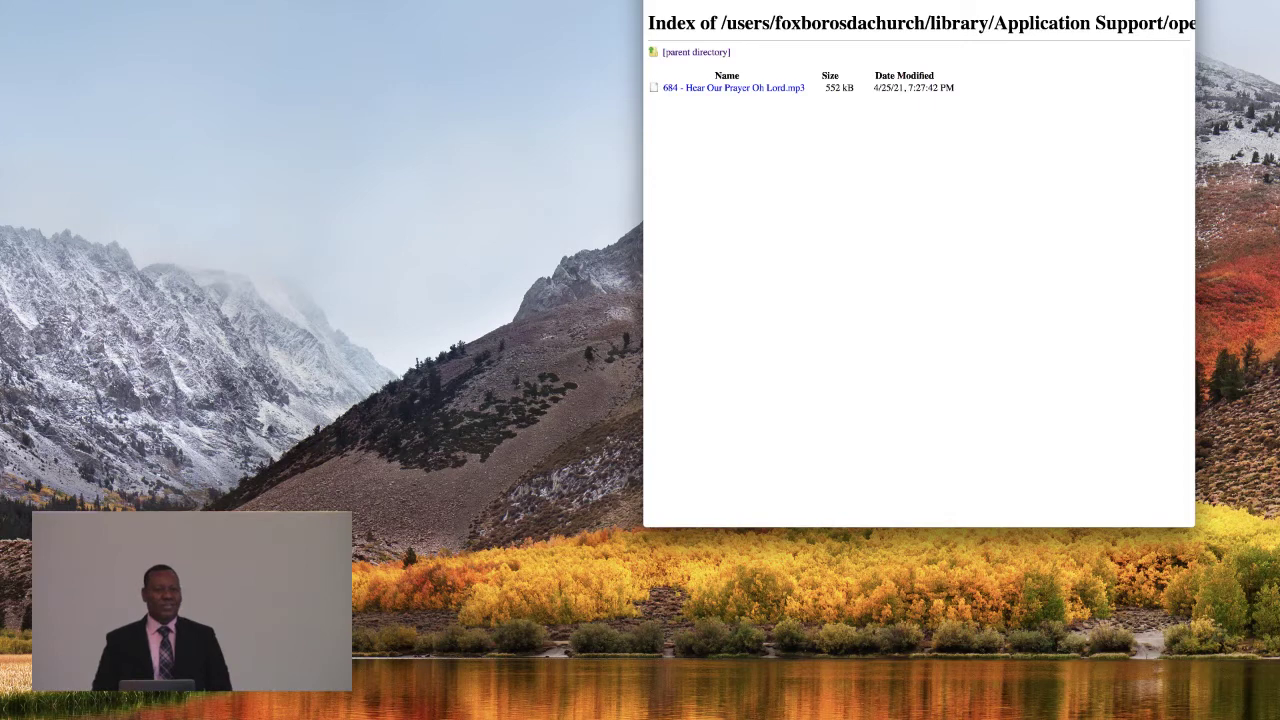
left_click(694, 52)
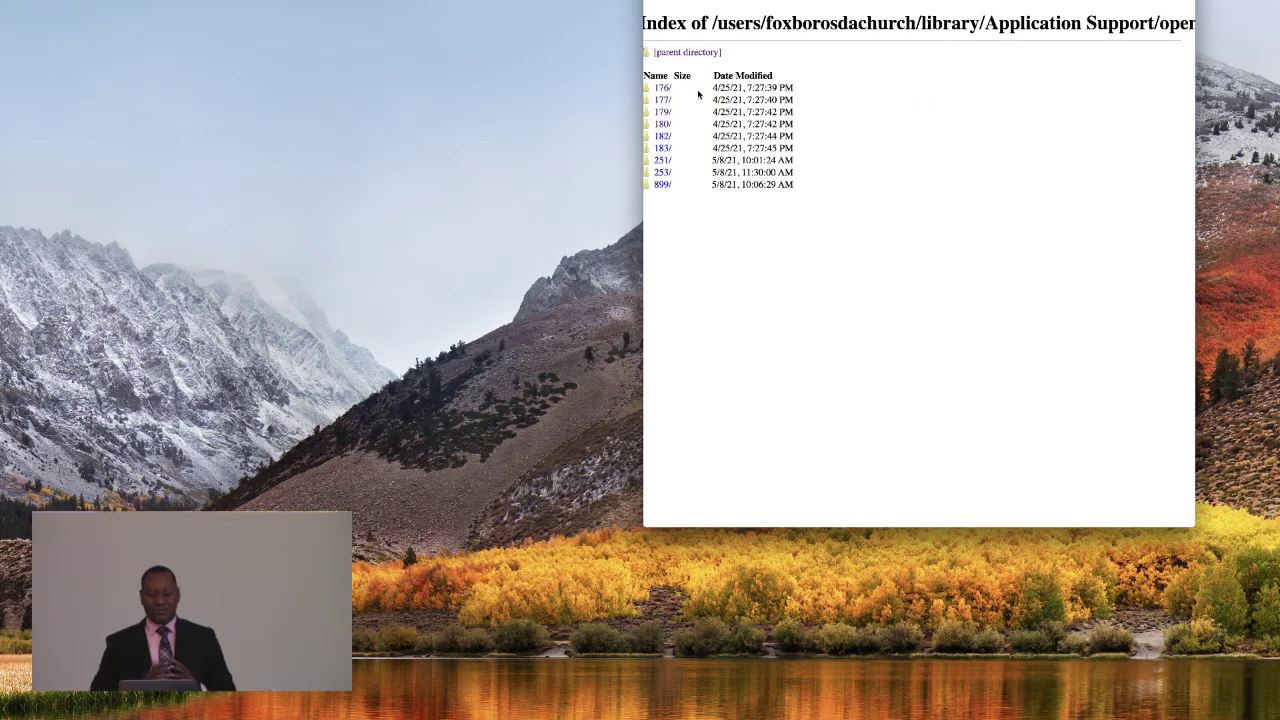
scroll(797, 428, "left", 1)
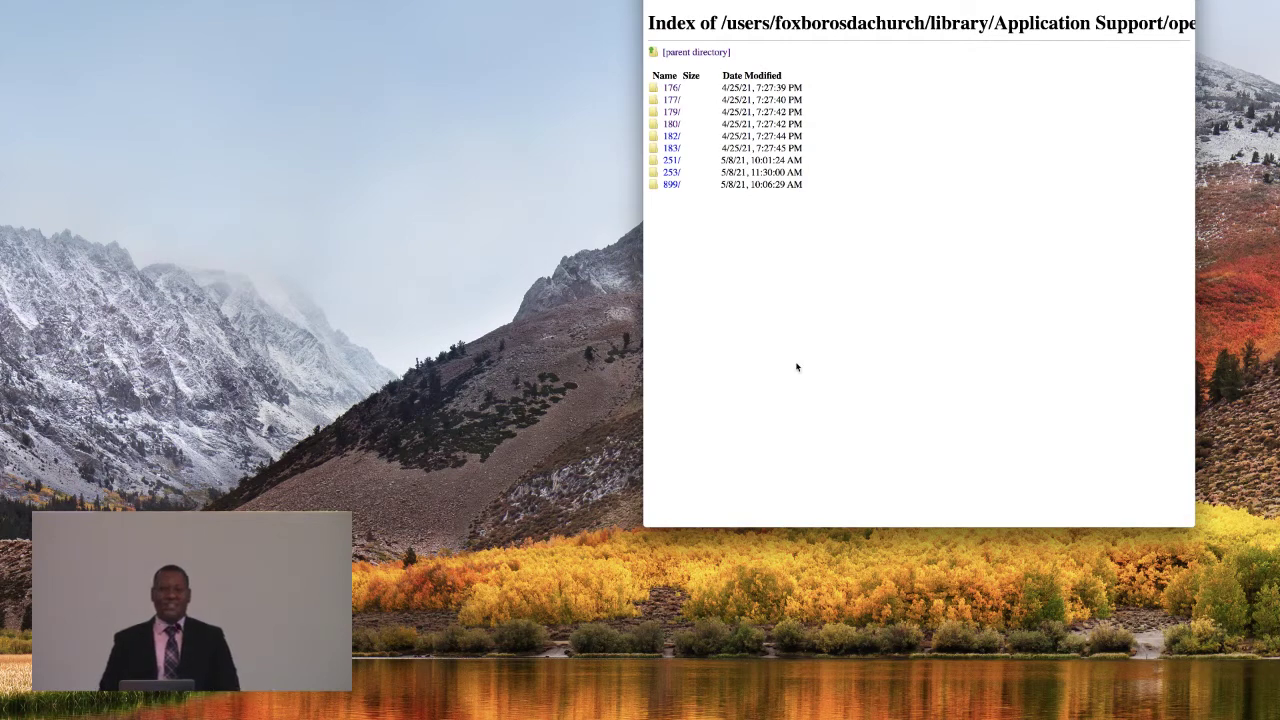
left_click(671, 124)
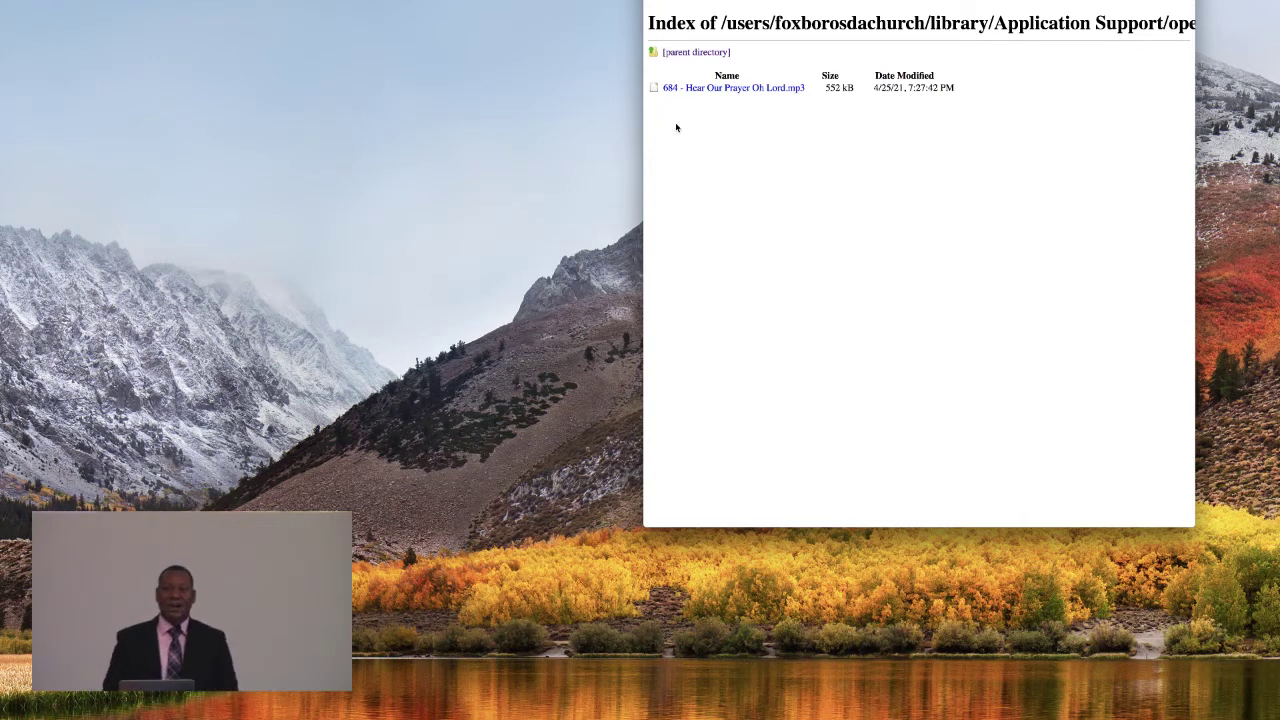
Return to the songs folder, download songs.sqlite and try to open it, cancelling the application choice.
left_click(698, 55)
left_click(700, 56)
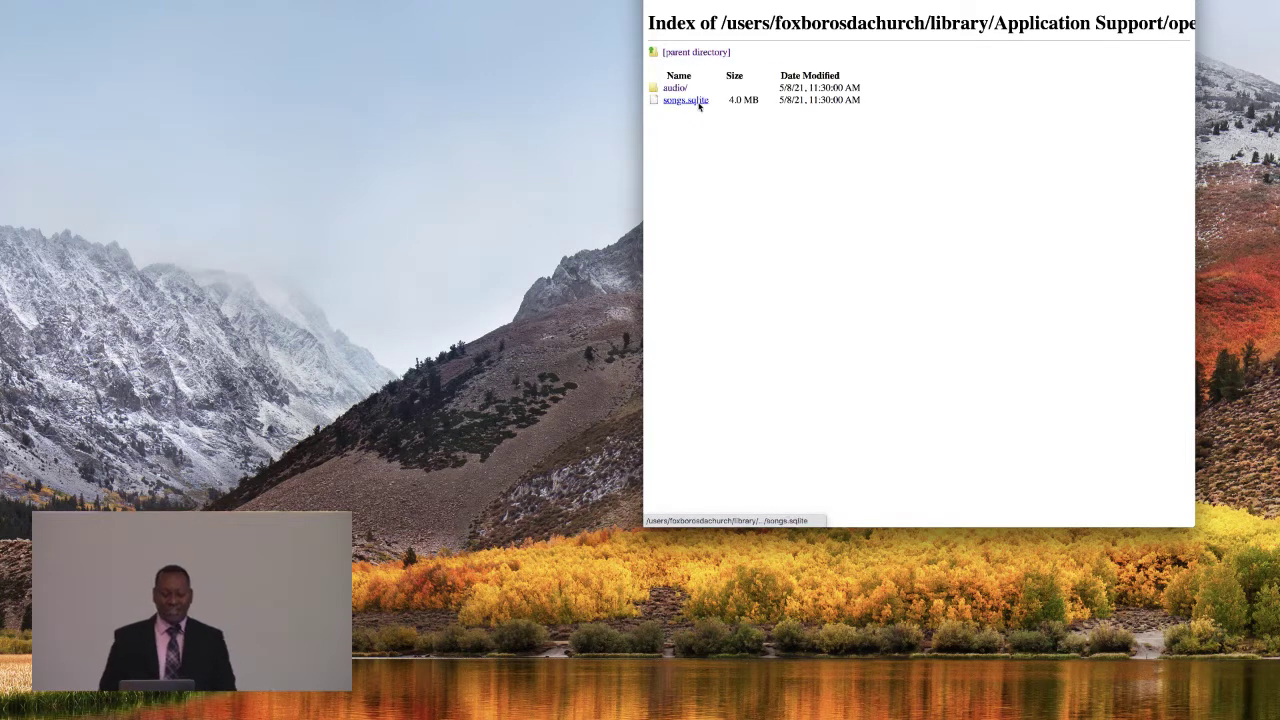
left_click(686, 101)
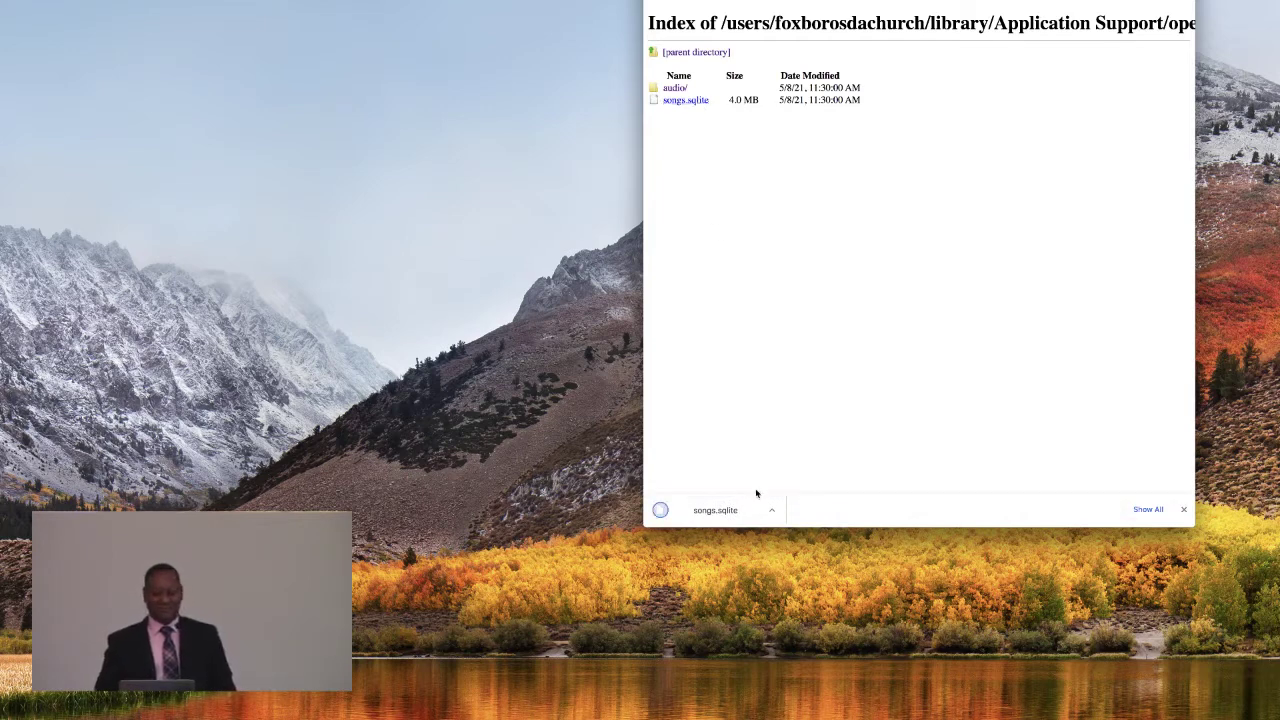
left_click(730, 512)
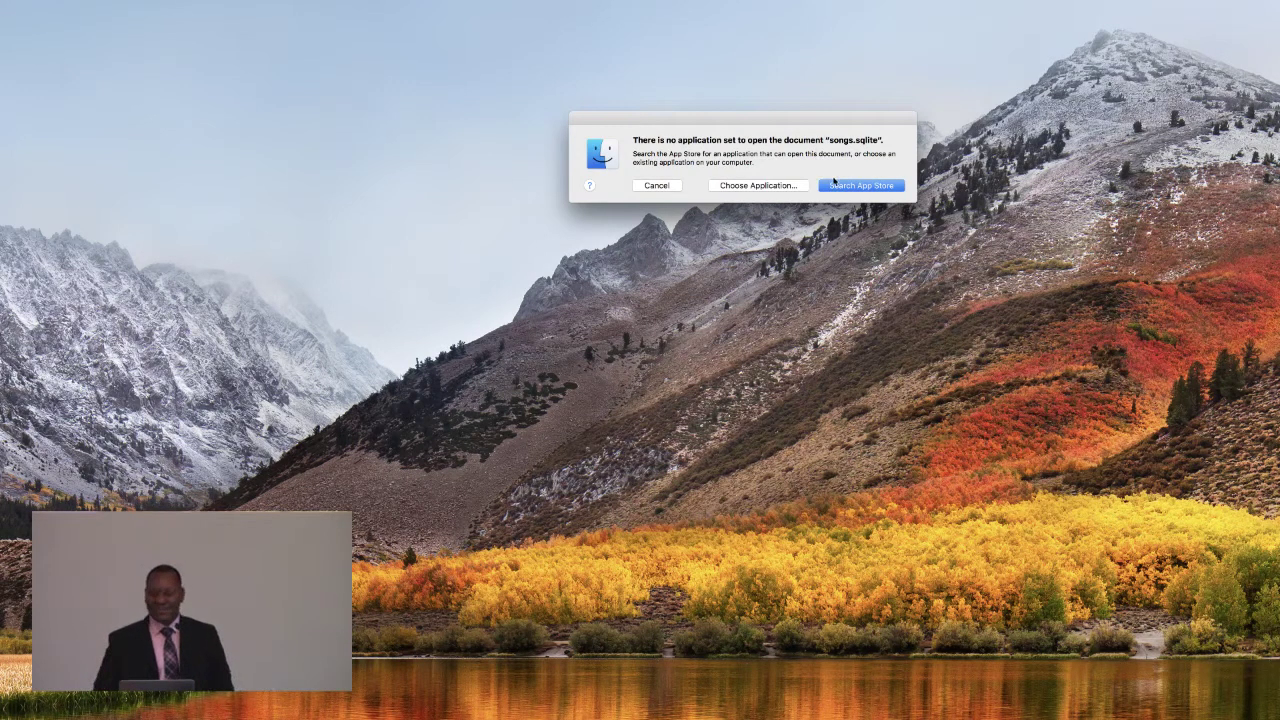
left_click(657, 186)
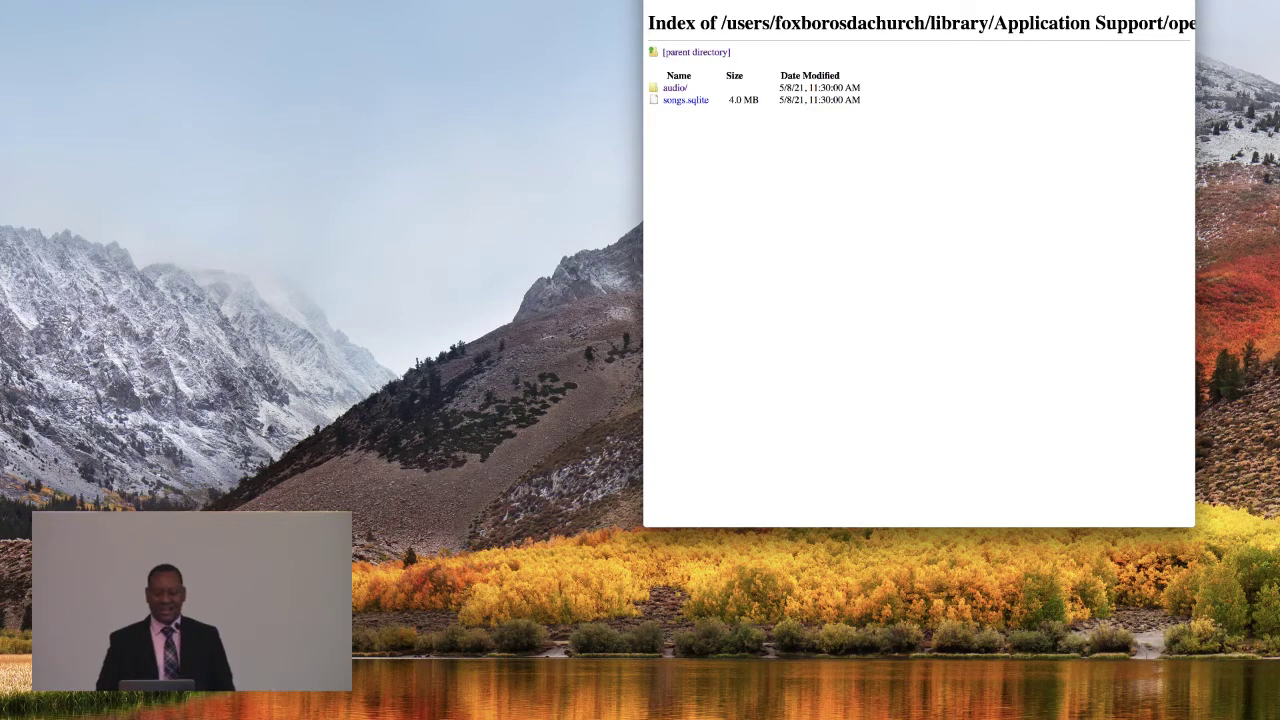
Bring the browser window's address into view and shorten the path to openlp/Data/ to open the Data folder.
left_click_drag(891, 0, 814, 157)
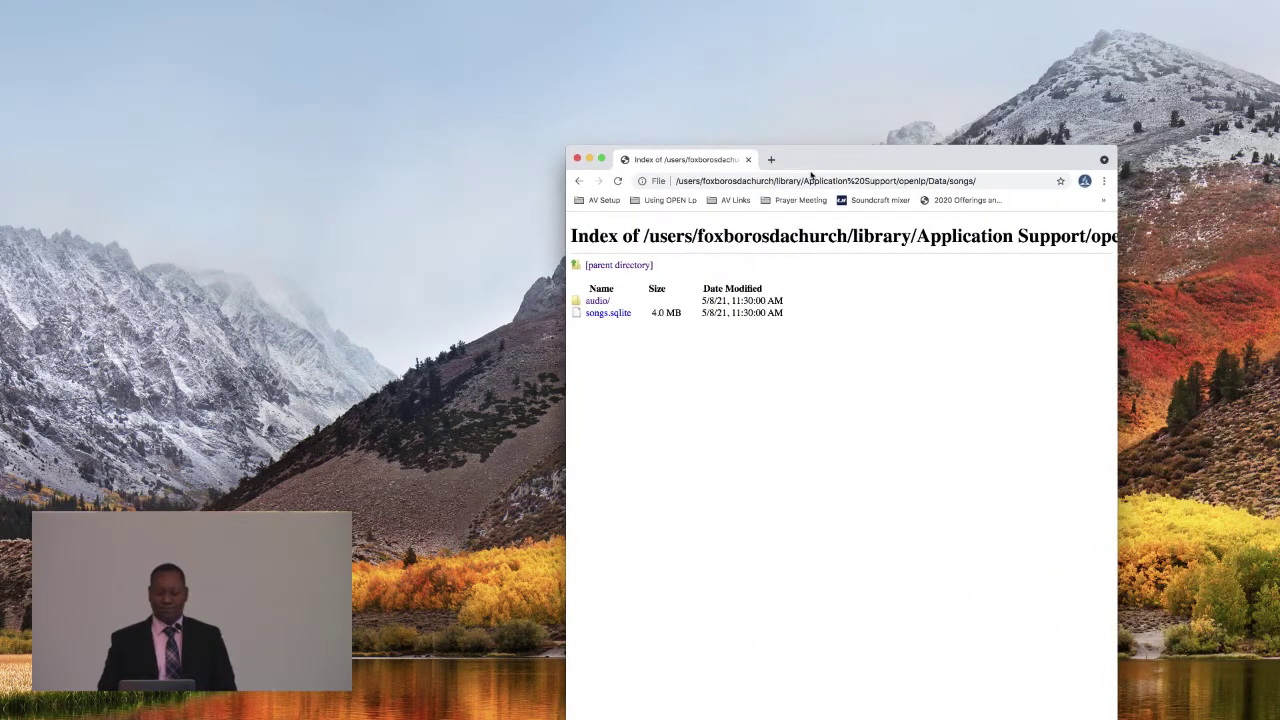
left_click(985, 182)
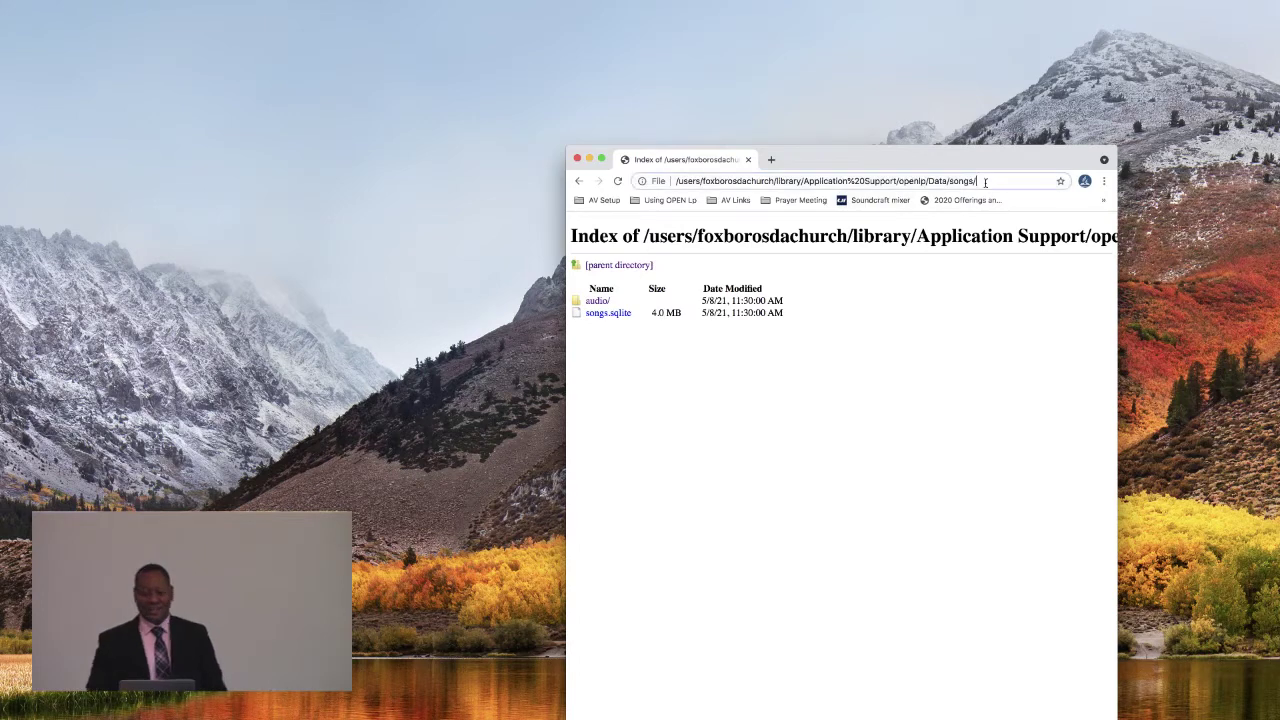
left_click(986, 181)
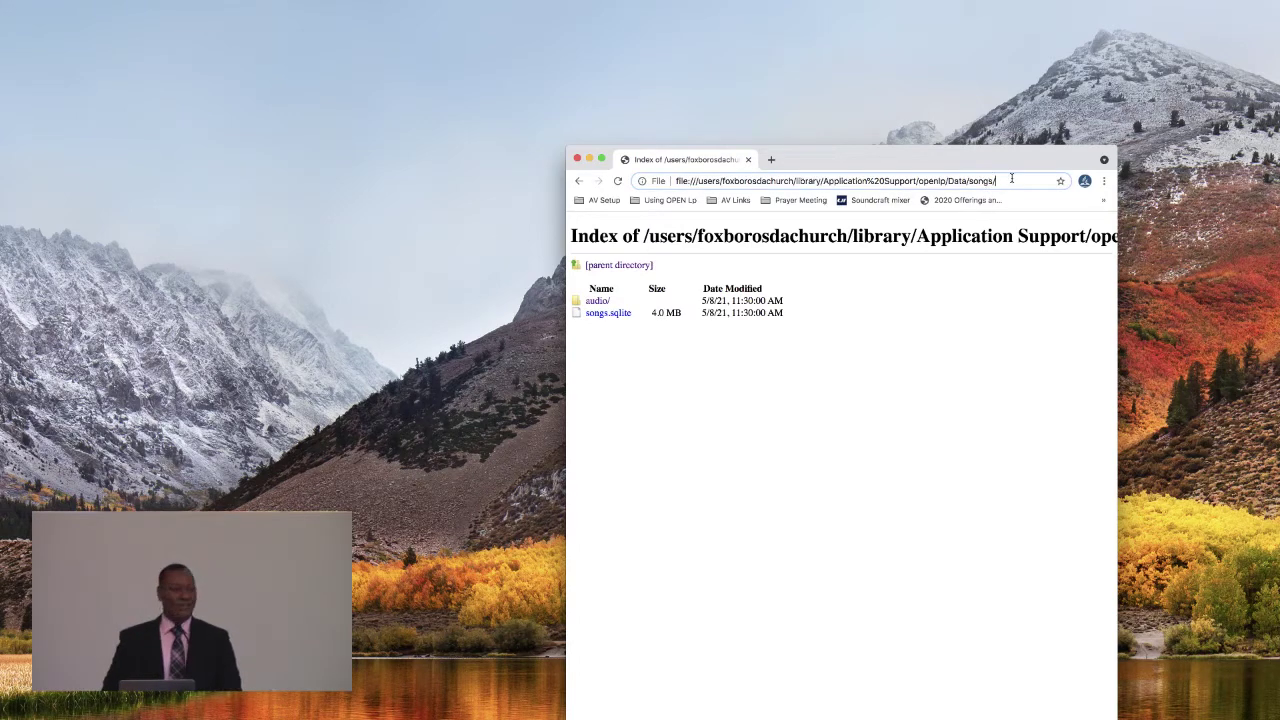
key("BackSpace")
key("BackSpace")
key("BackSpace")
key("BackSpace")
key("BackSpace")
key("BackSpace")
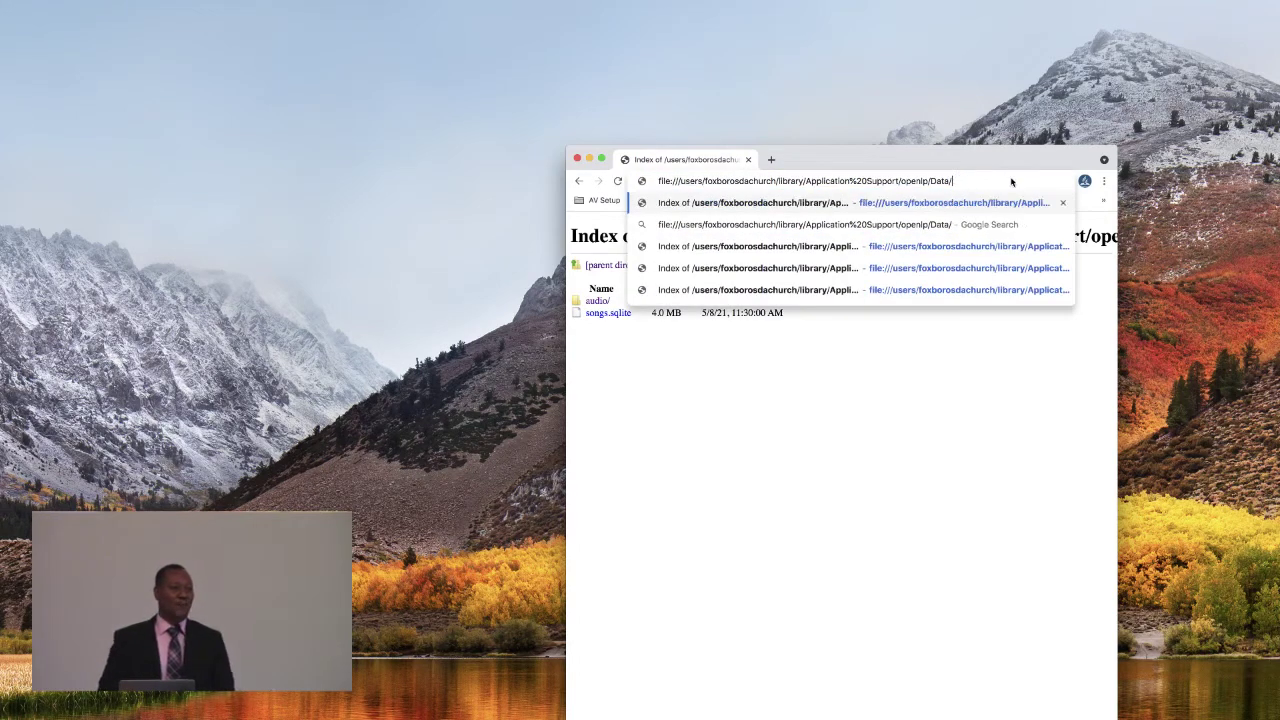
key("Return")
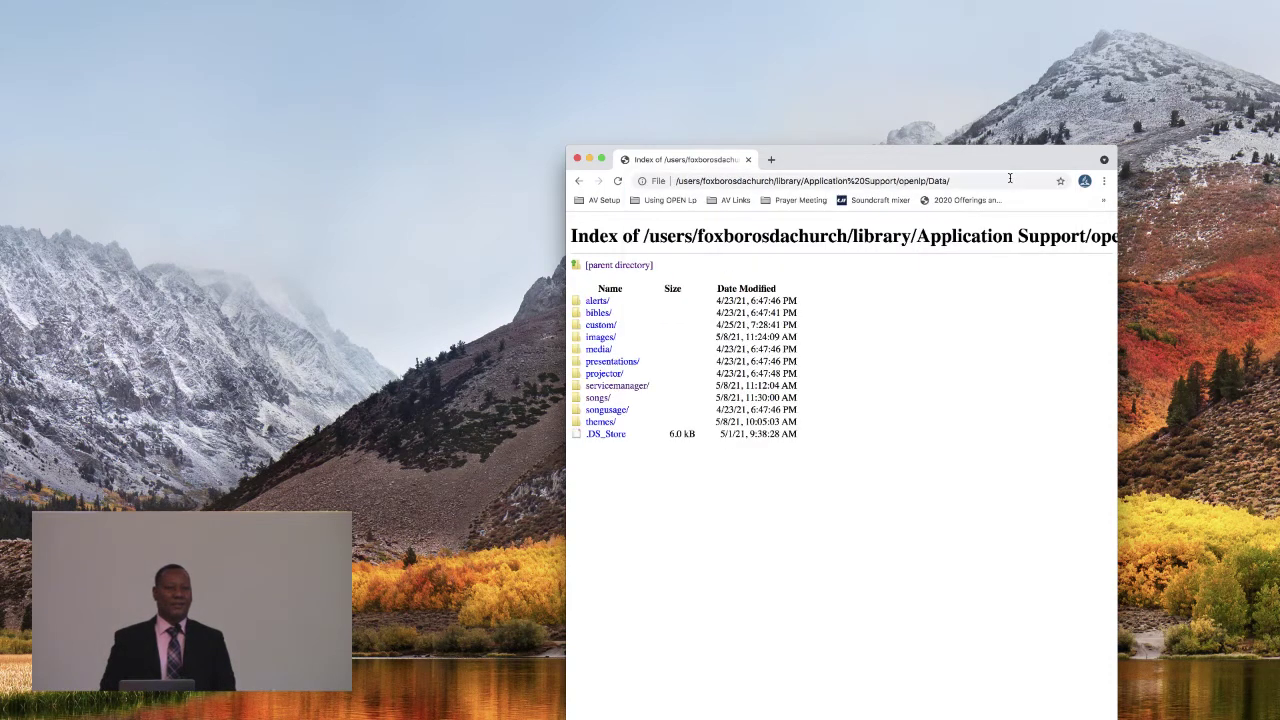
Check the contents of the bibles and custom folders, returning to the Data folder.
left_click(601, 313)
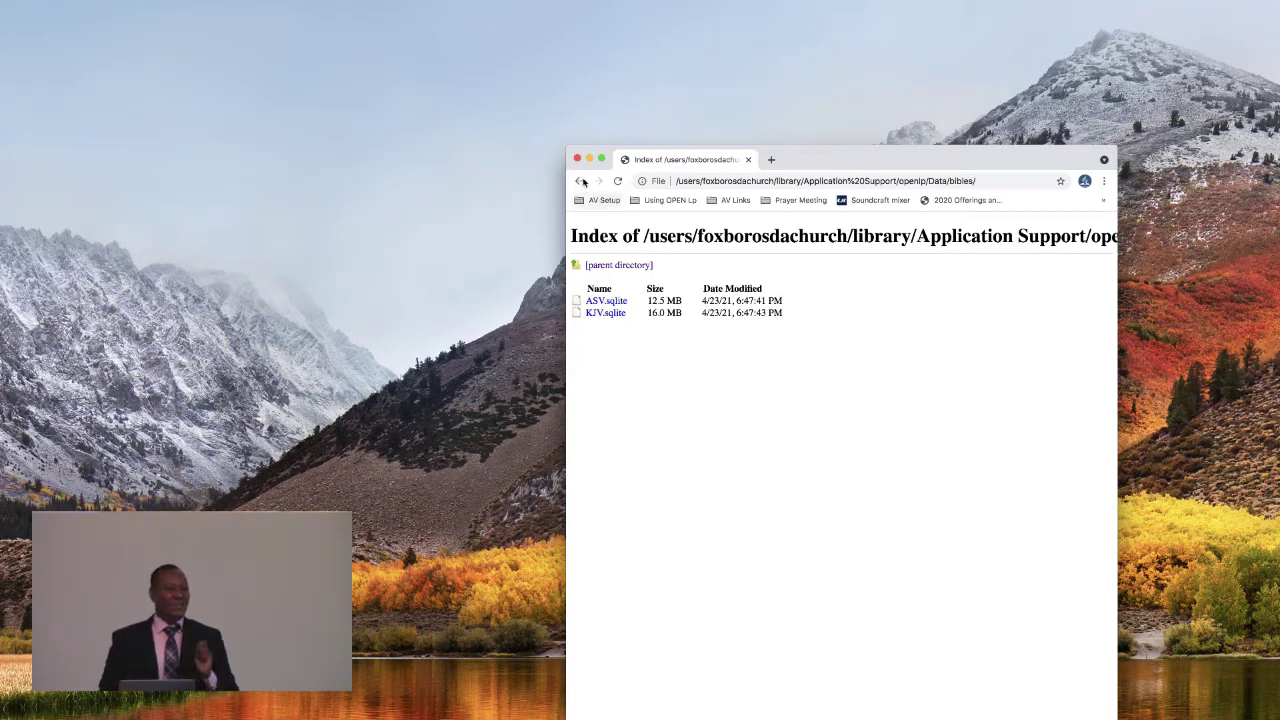
left_click(578, 180)
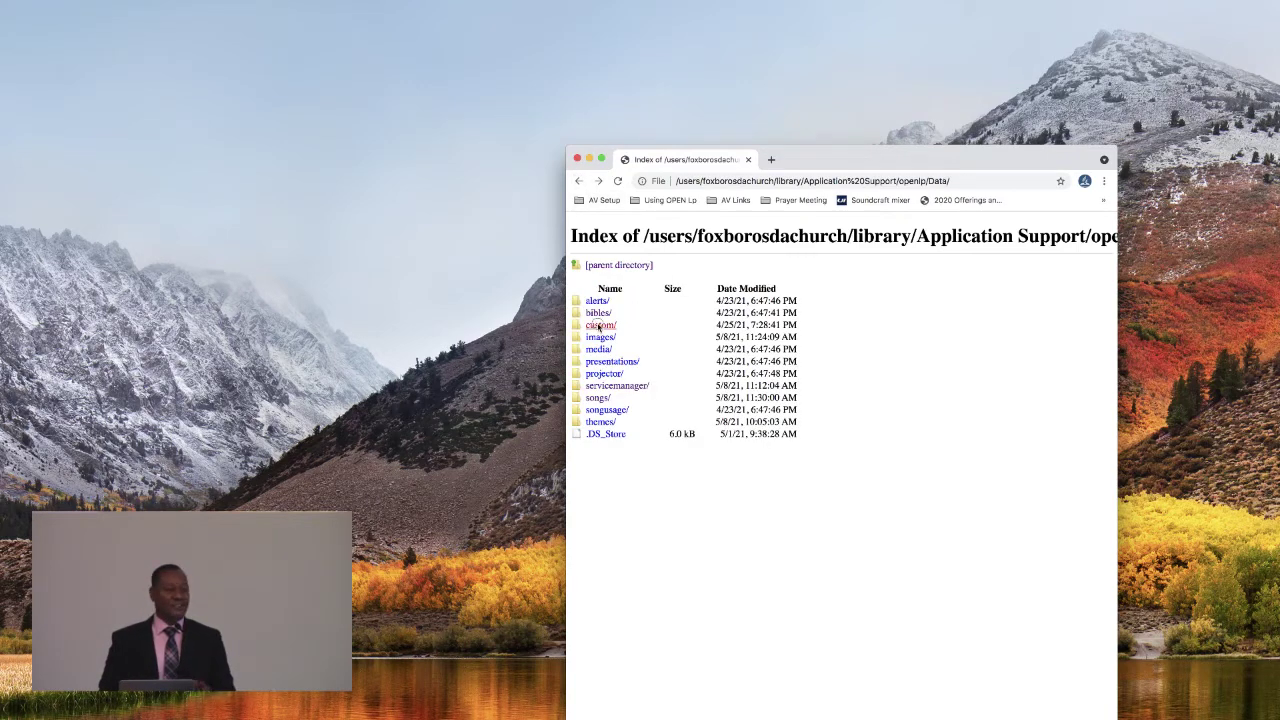
left_click(600, 325)
left_click(582, 184)
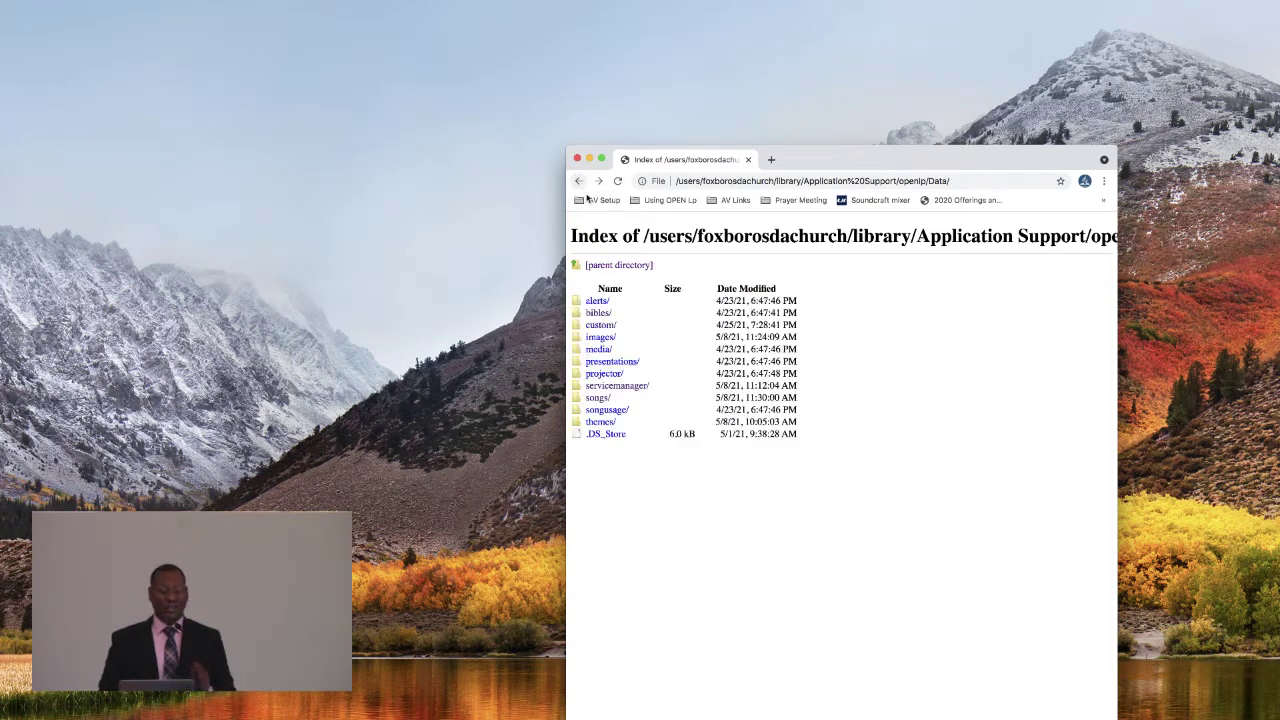
View the thumbnail 2.jpg in the images/thumbnails folder and return to the Data folder.
left_click(594, 339)
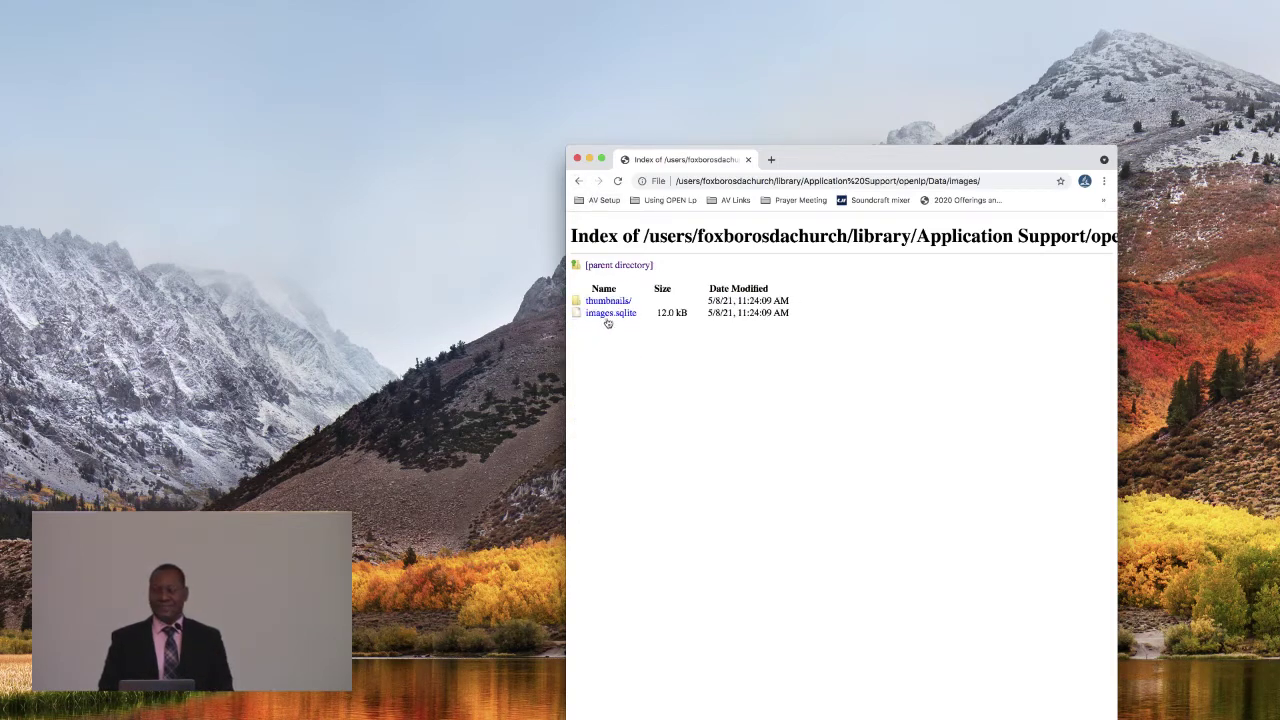
left_click(607, 302)
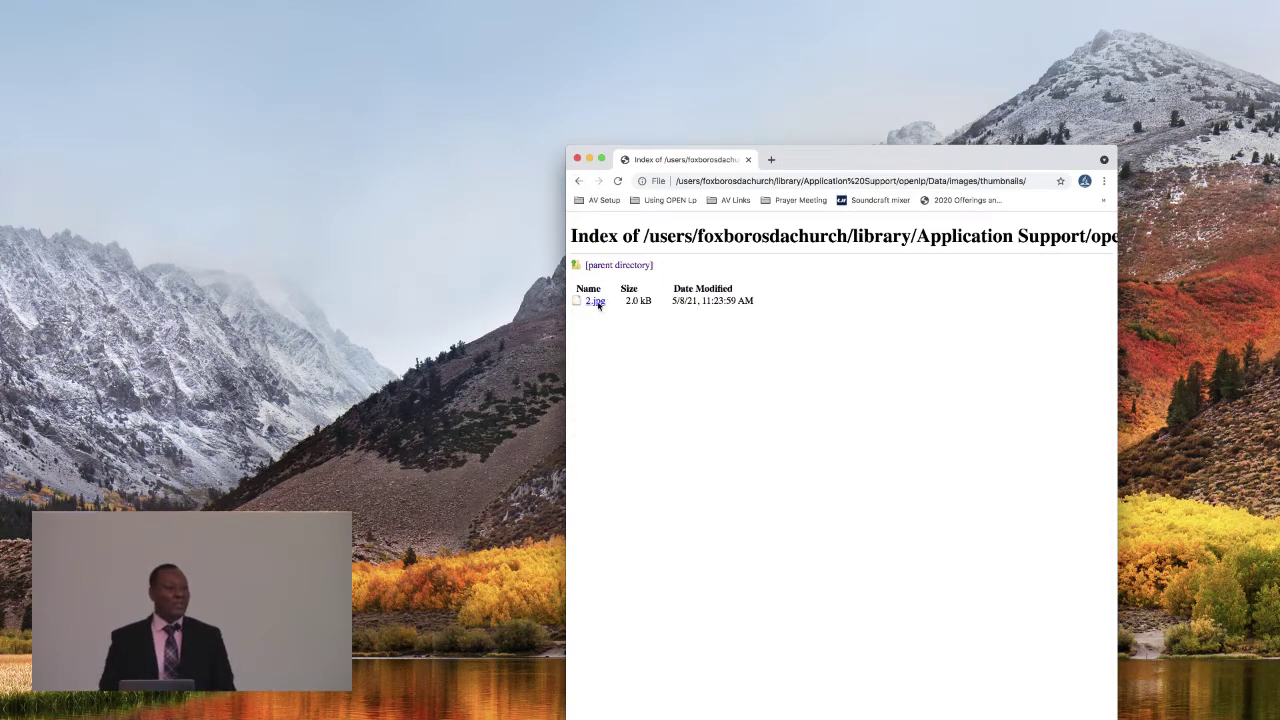
left_click(596, 302)
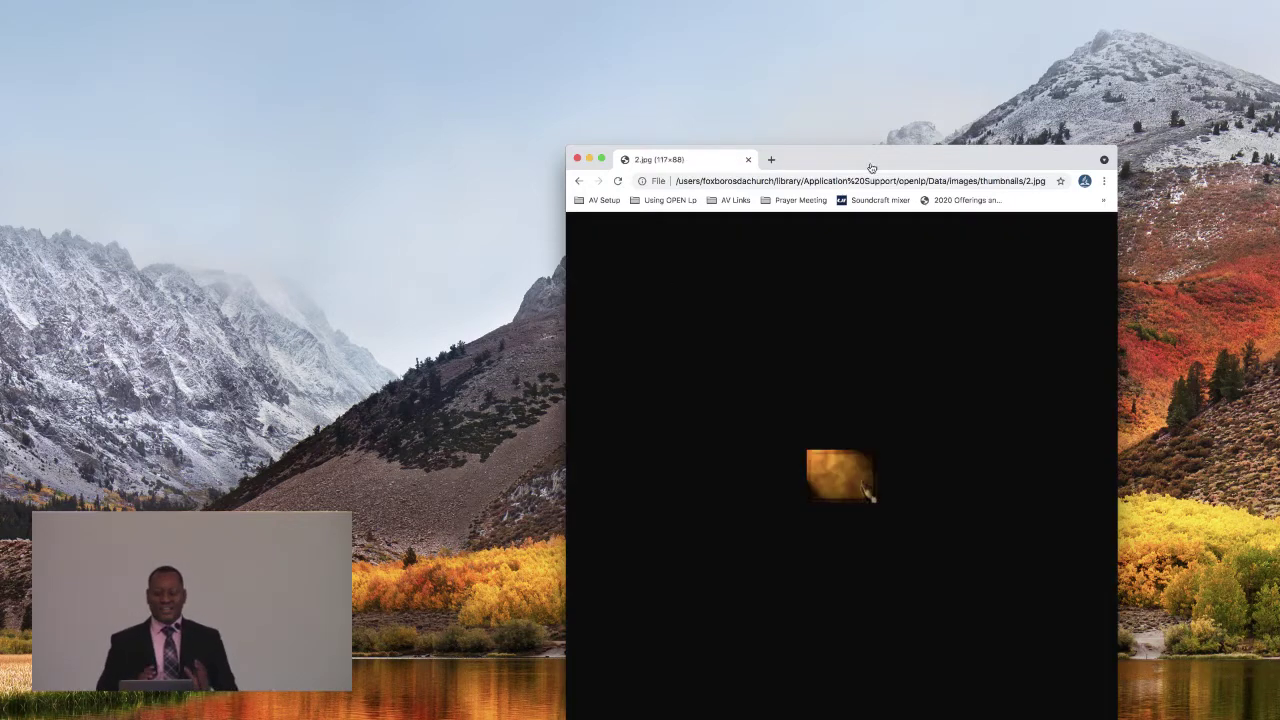
left_click(579, 182)
left_click(579, 182)
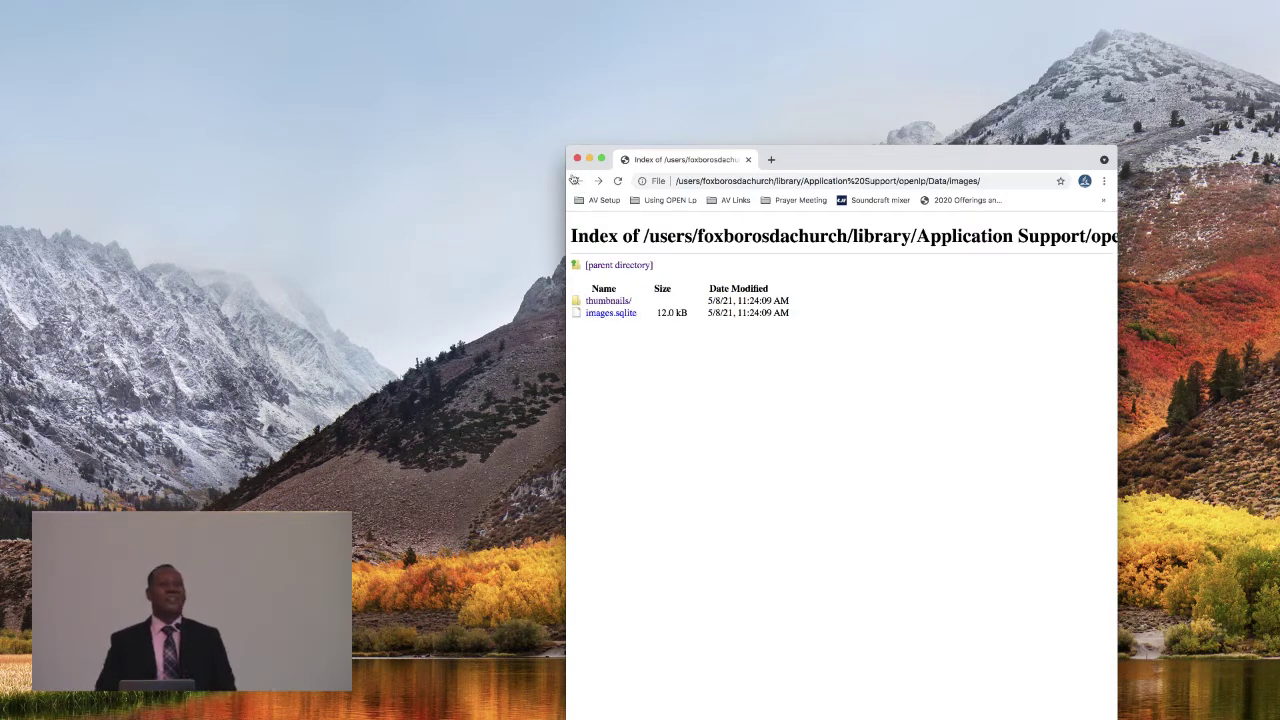
left_click(579, 182)
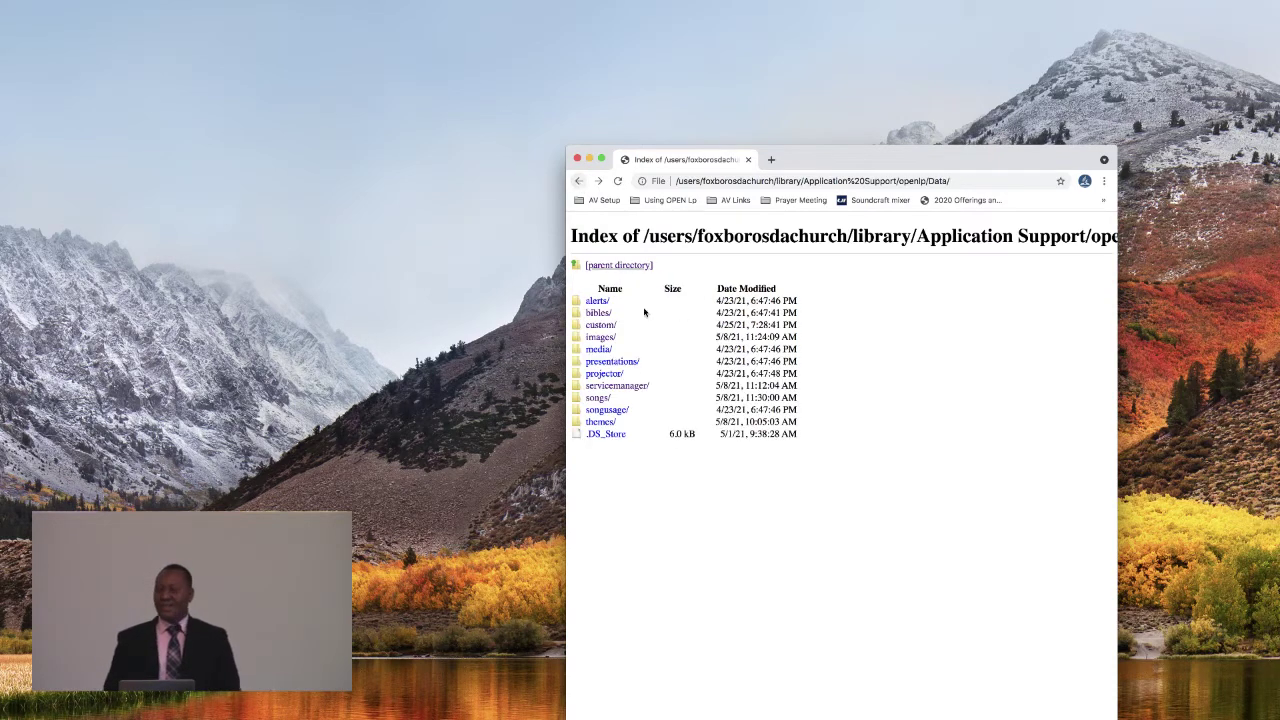
Check the contents of the media, presentations and projector folders, returning to the Data folder.
left_click(594, 349)
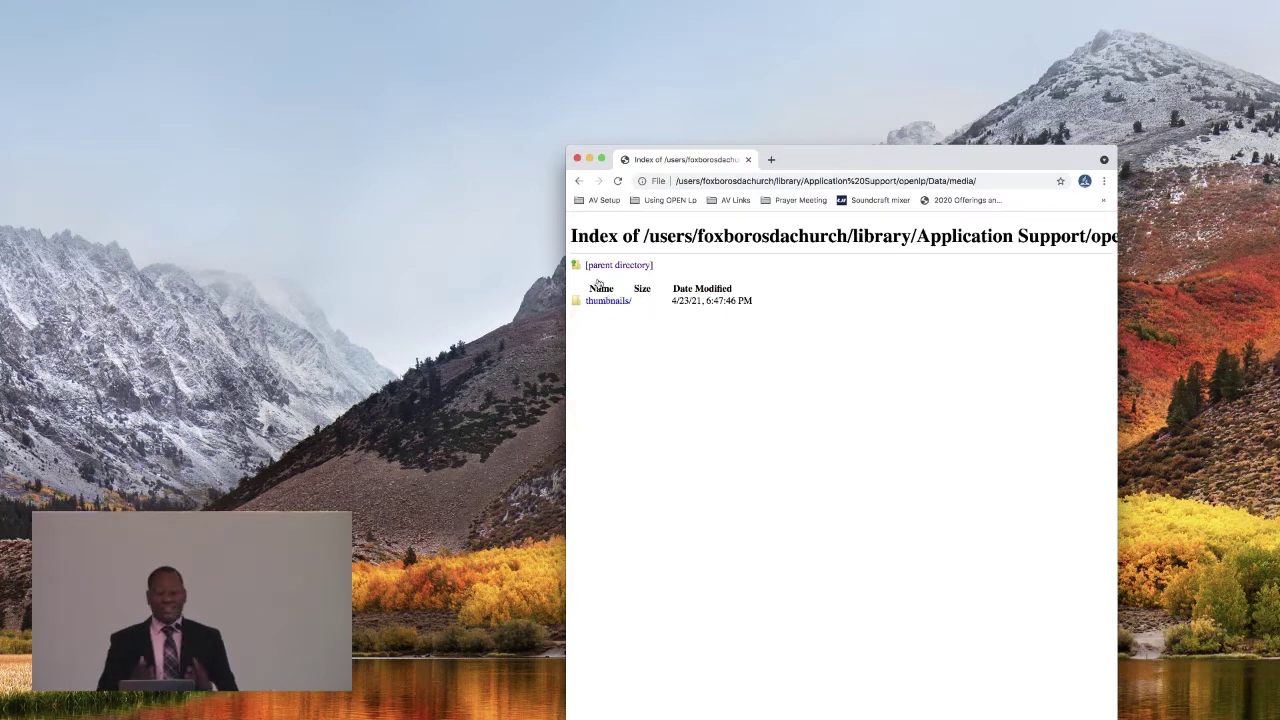
left_click(579, 181)
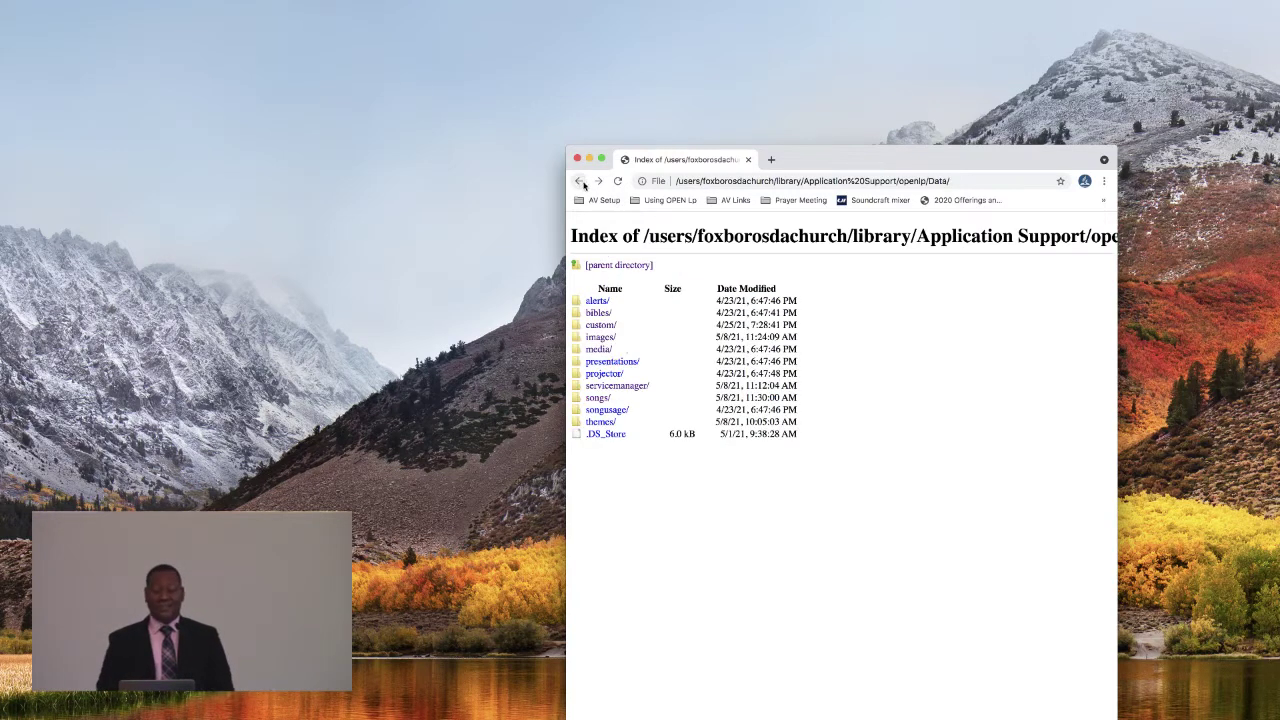
left_click(609, 362)
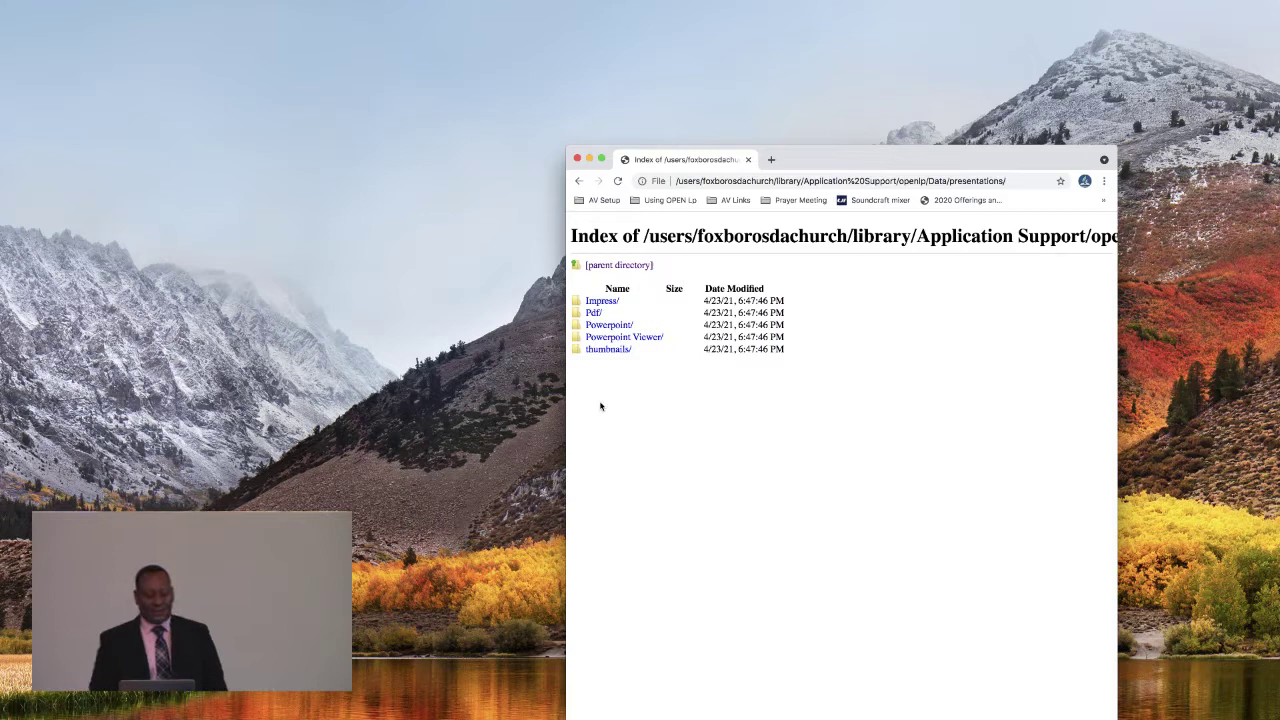
left_click(578, 181)
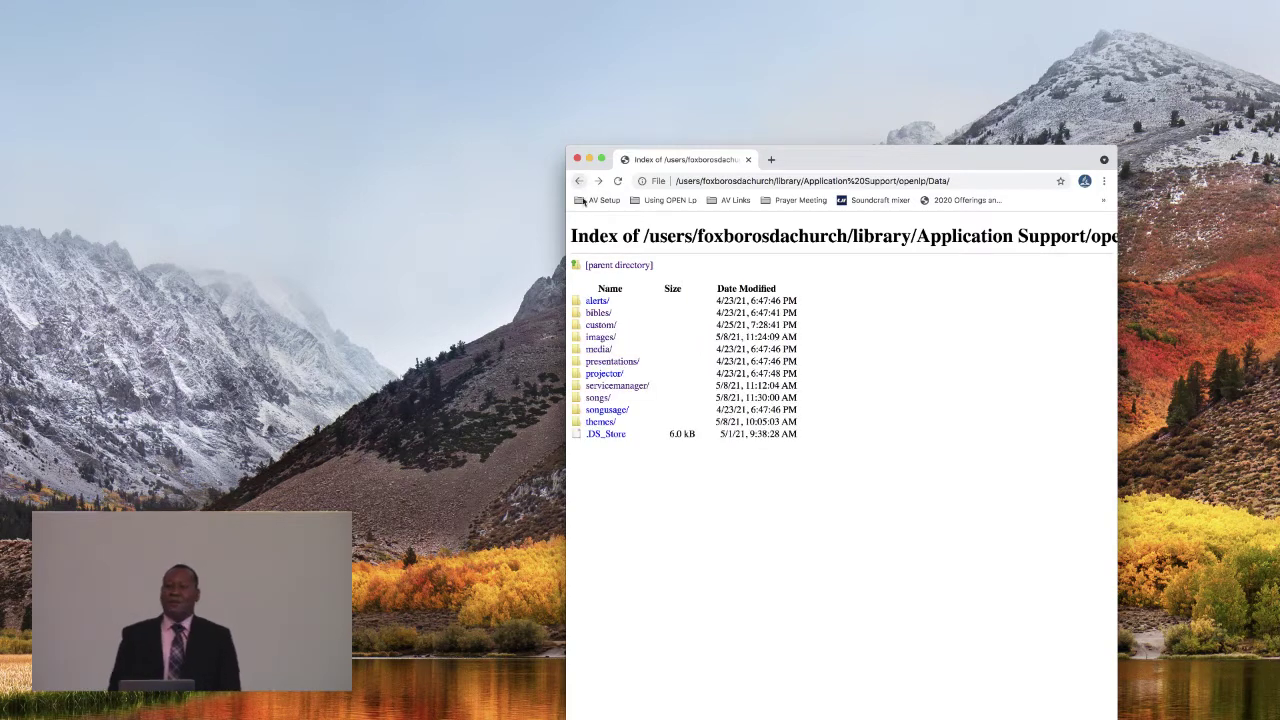
left_click(603, 374)
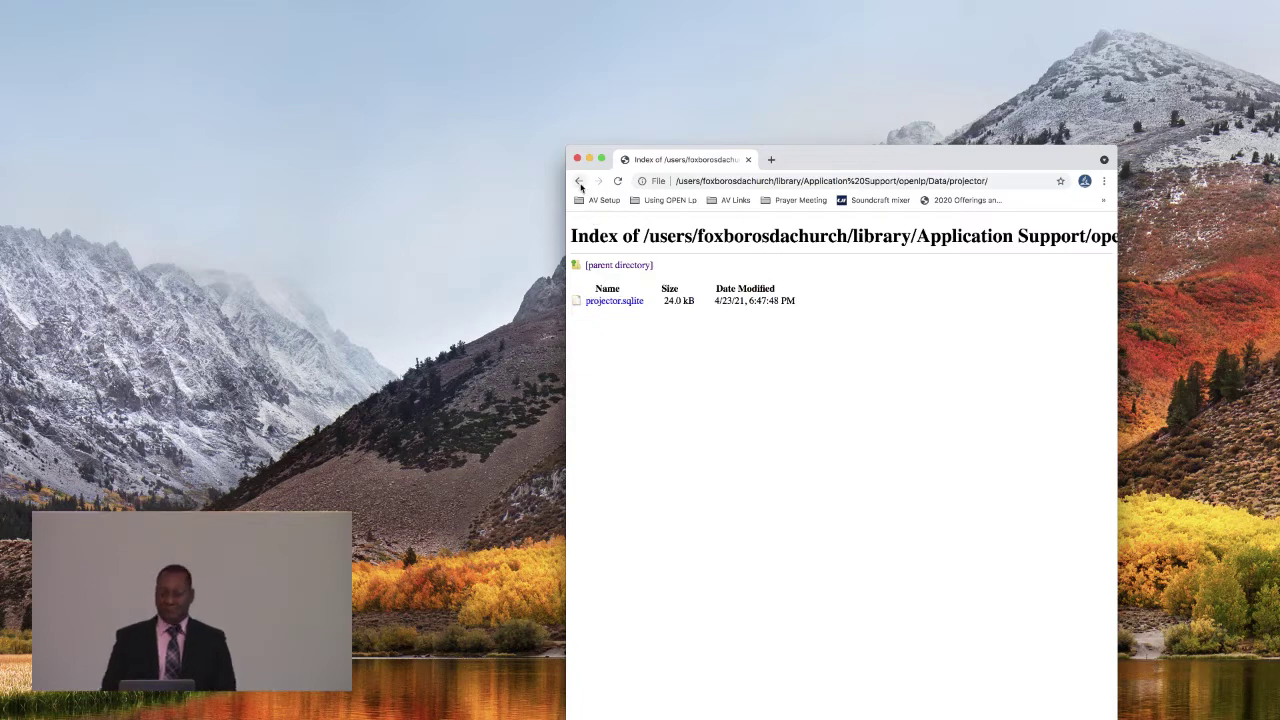
left_click(578, 181)
Check the contents of the songs and songusage folders, returning to the Data folder.
left_click(598, 398)
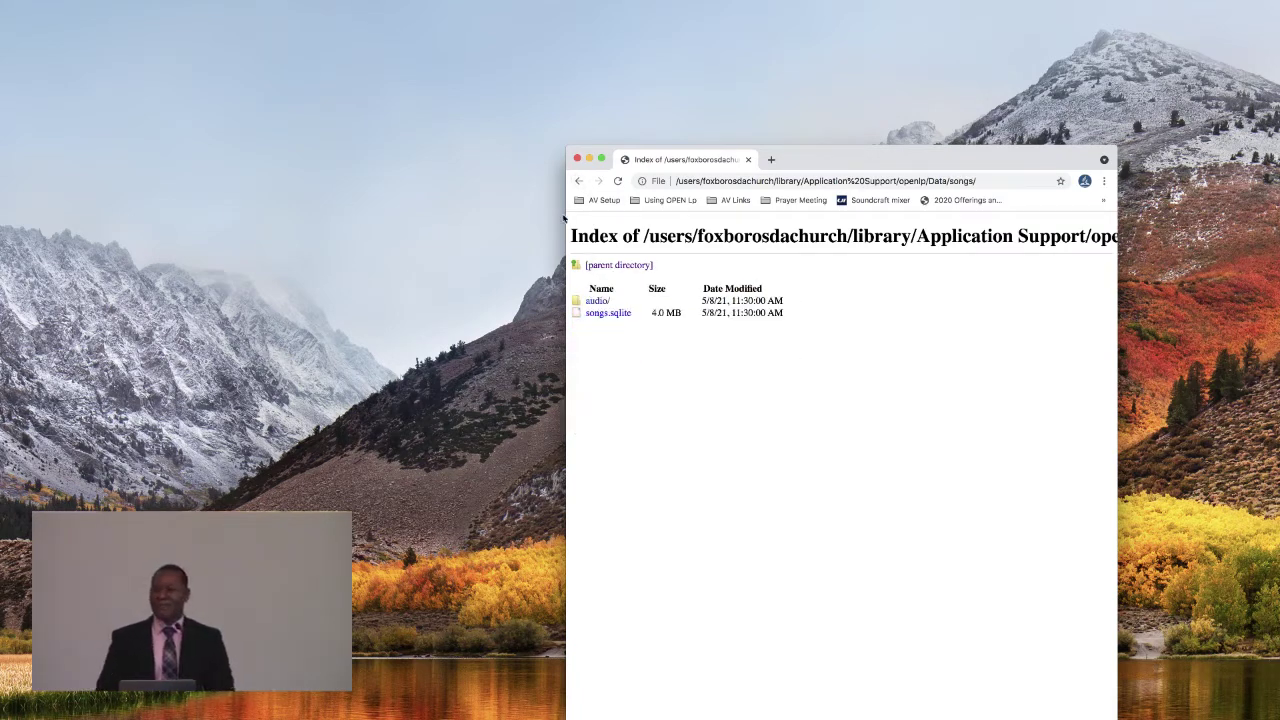
left_click(578, 181)
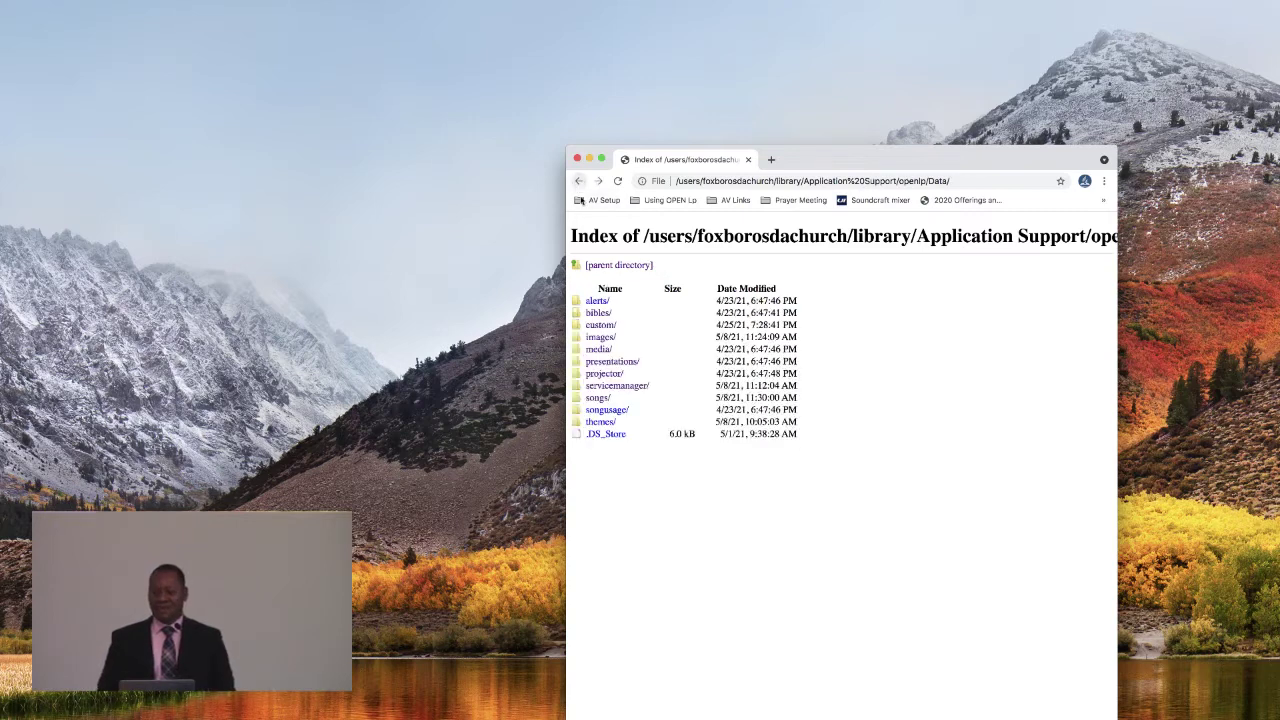
left_click(602, 410)
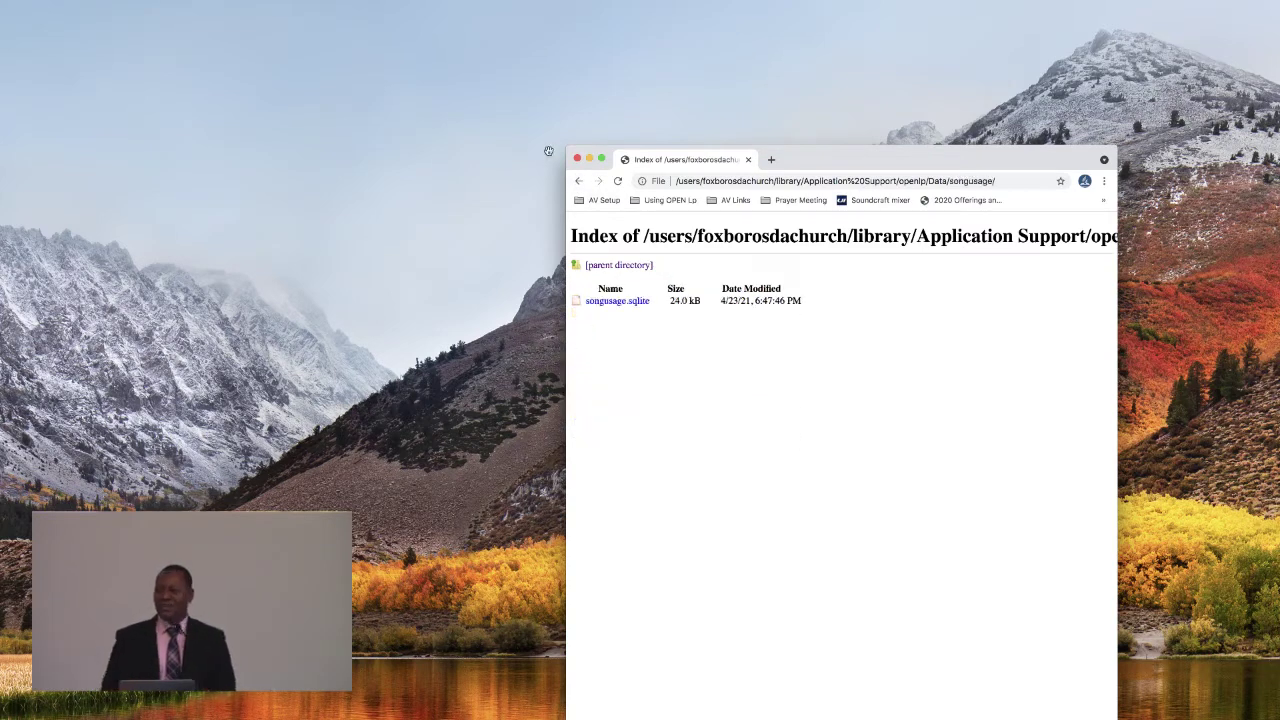
left_click(578, 180)
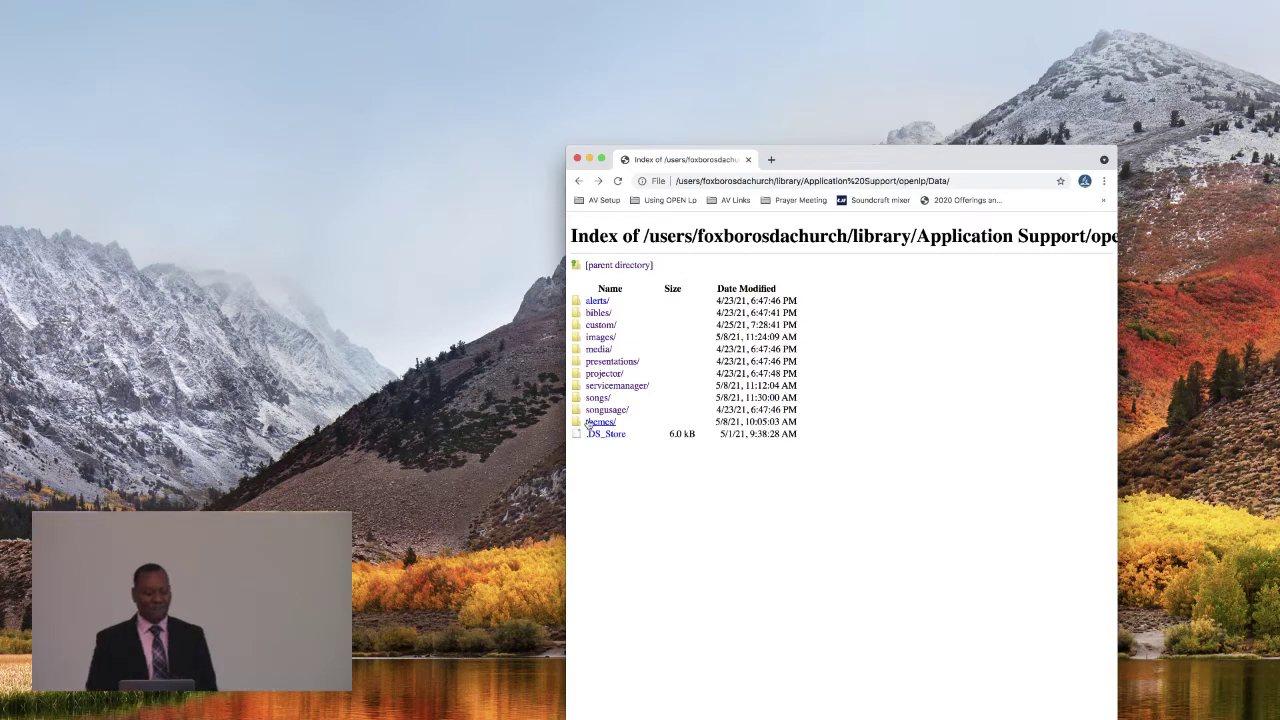
Examine the themes folder and its thumbnails subfolder, and return to the Data folder.
left_click(590, 423)
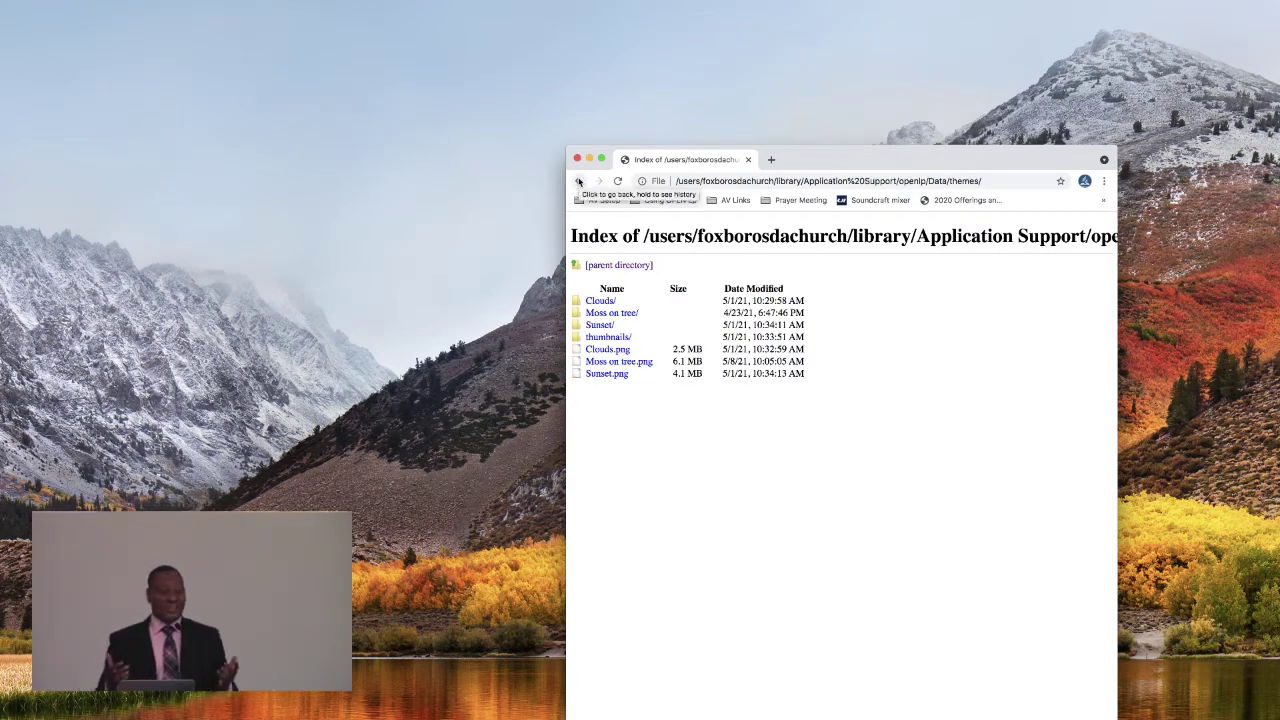
left_click(607, 338)
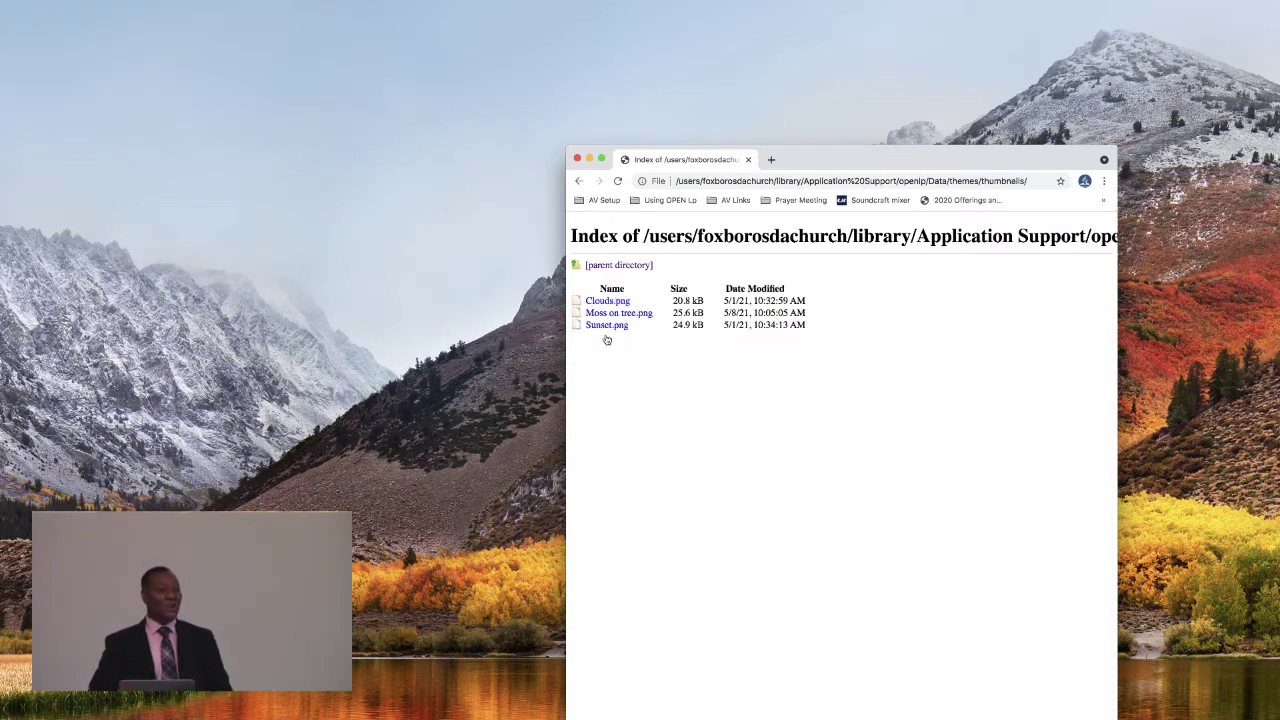
left_click(579, 182)
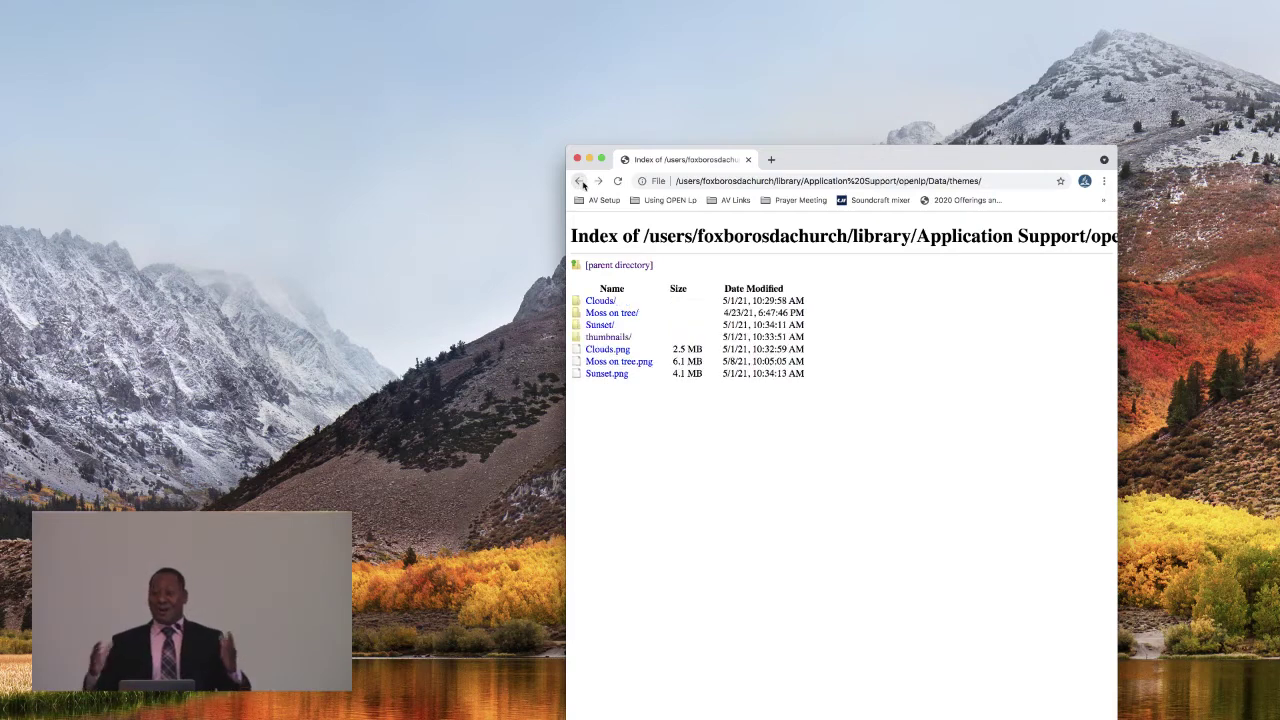
left_click(580, 182)
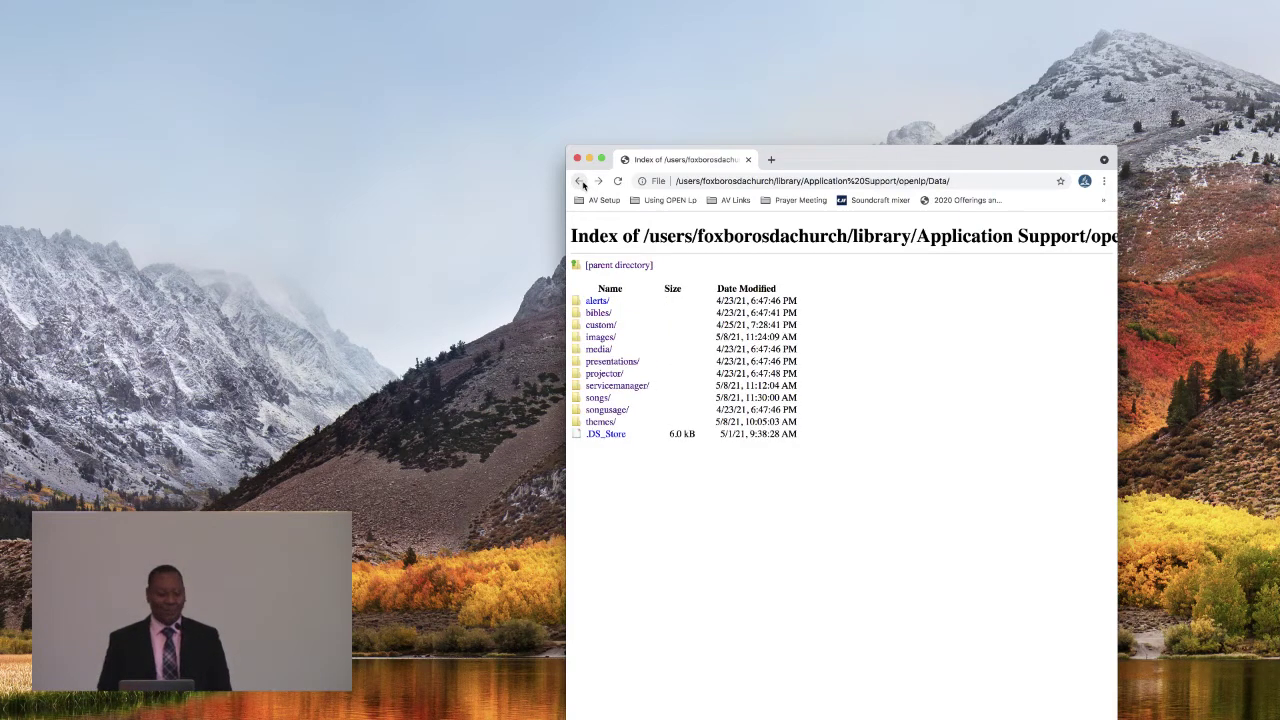
Go back through the previously visited songs and audio folders until the Data folder is reached again.
left_click(580, 182)
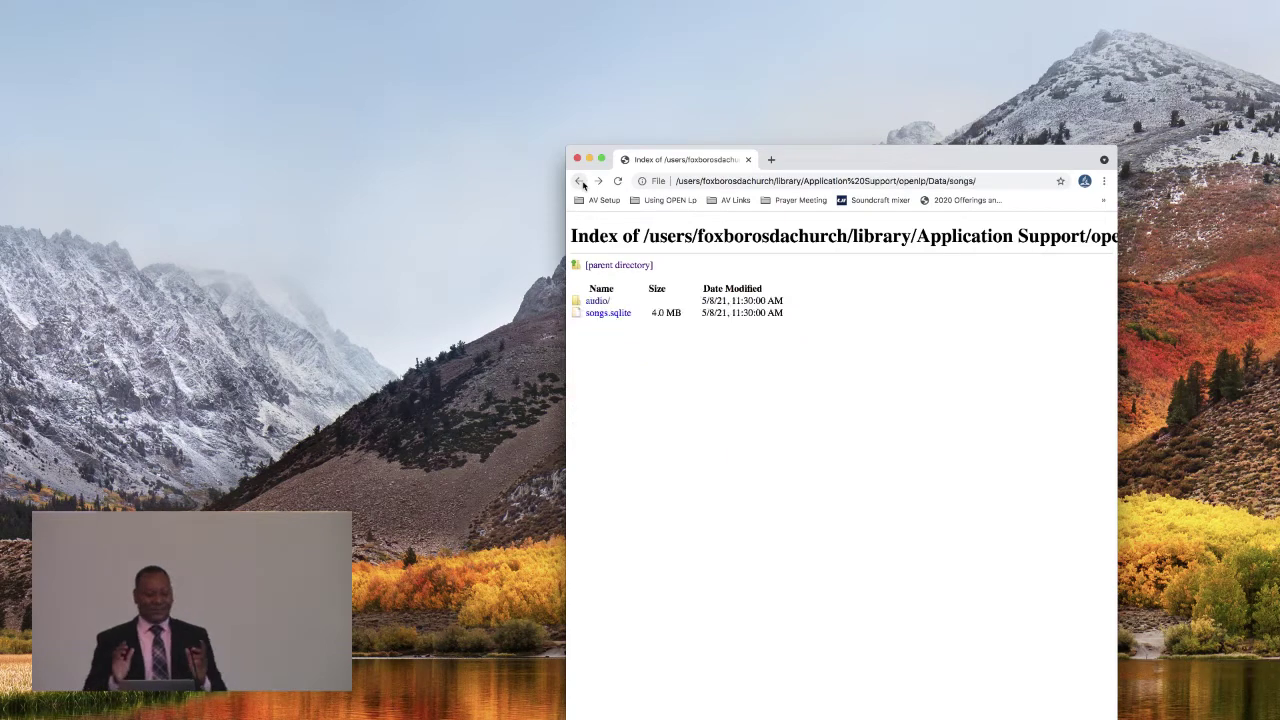
left_click(580, 182)
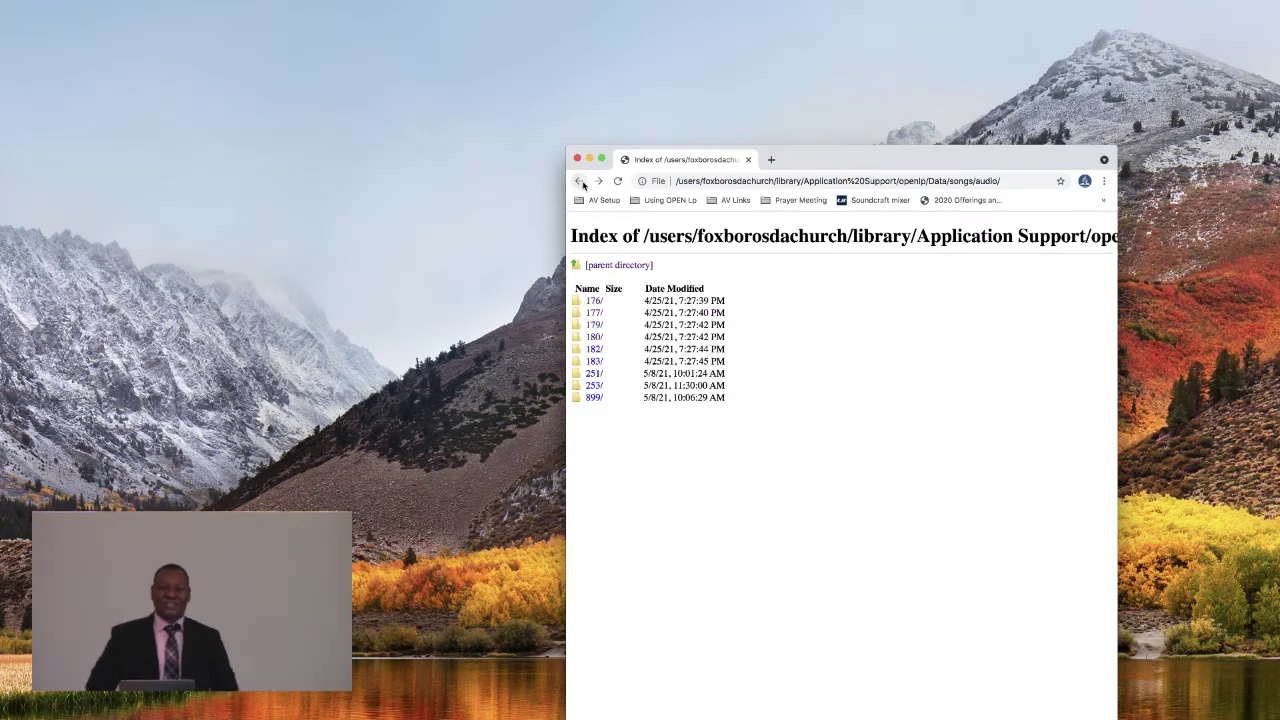
left_click(580, 182)
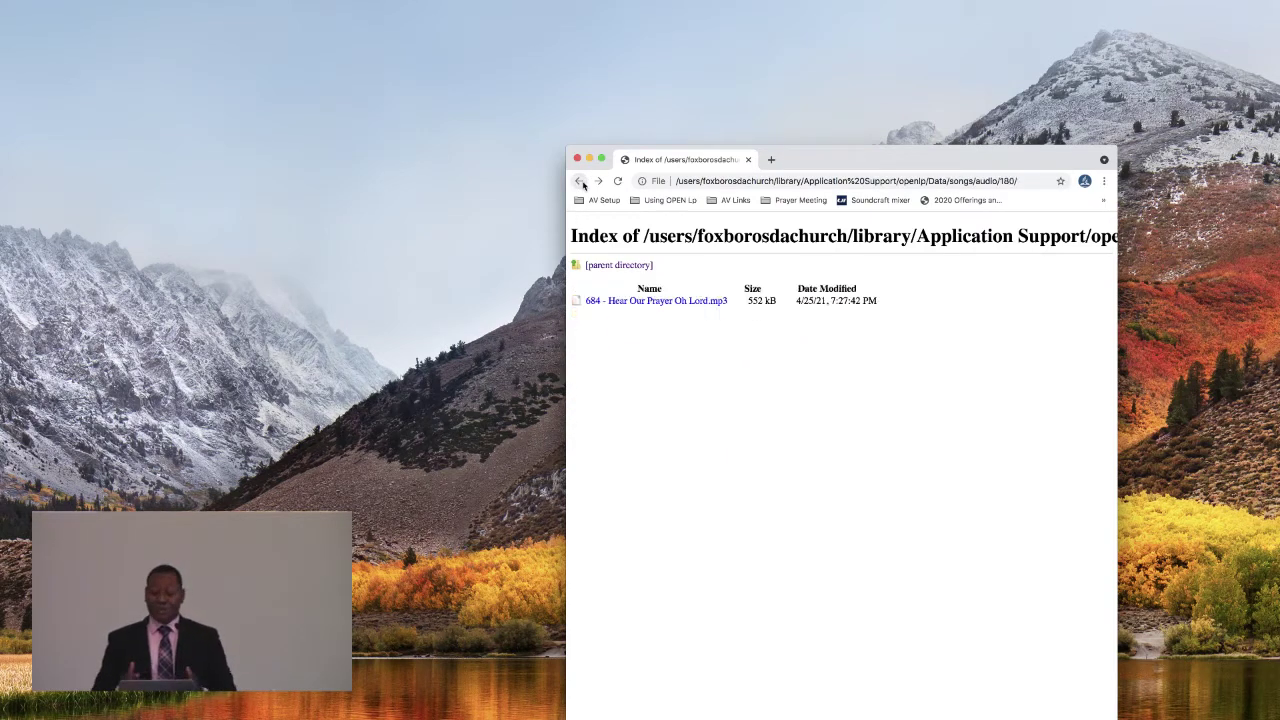
left_click(580, 182)
left_click(580, 182)
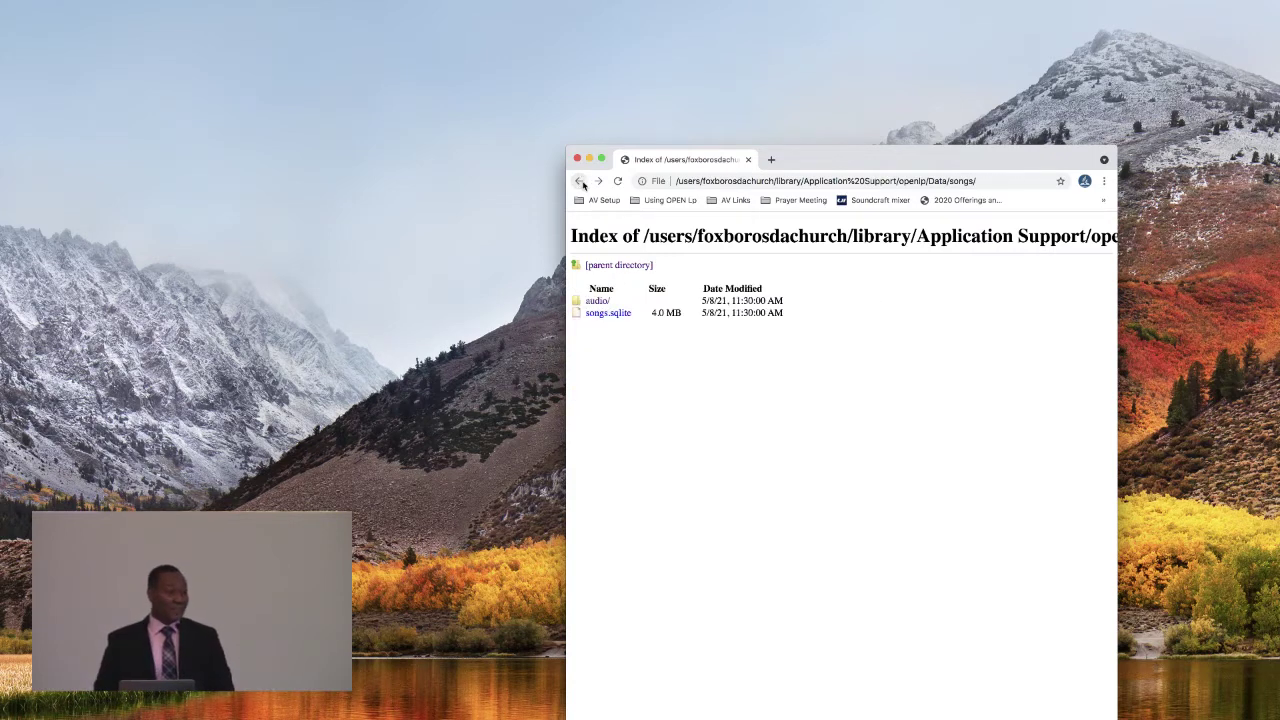
left_click(580, 182)
left_click(580, 182)
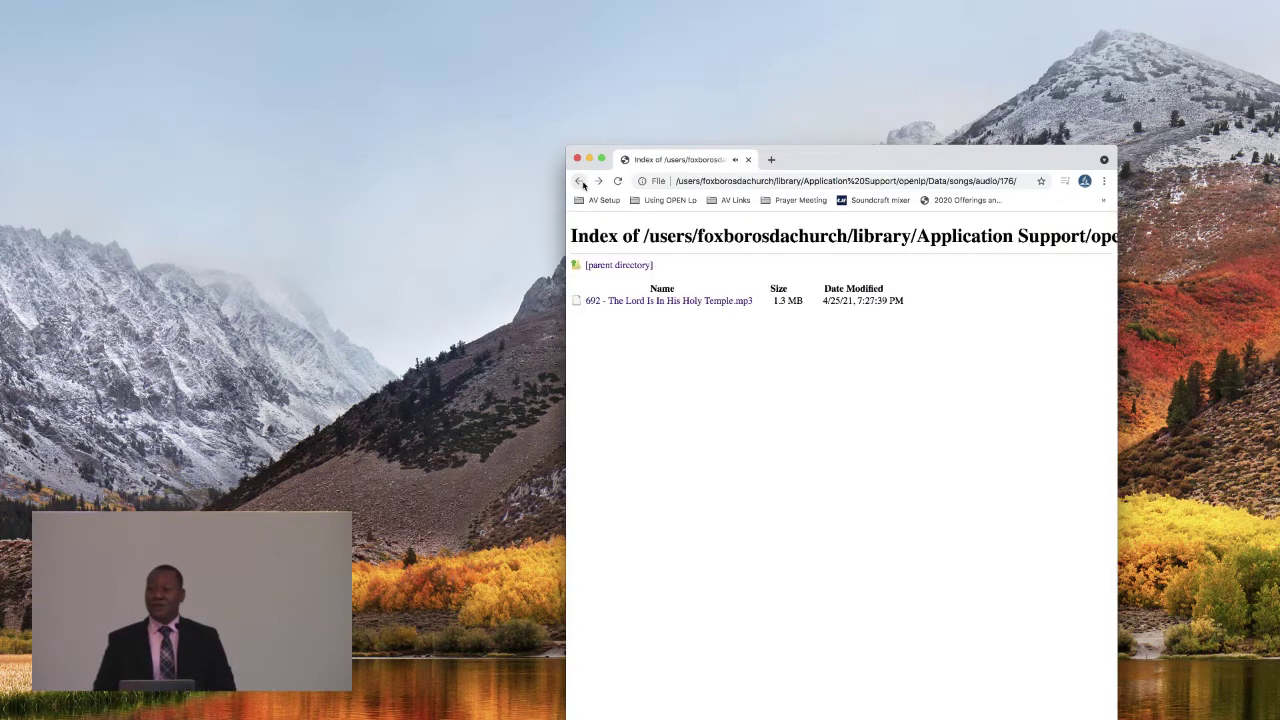
left_click(580, 182)
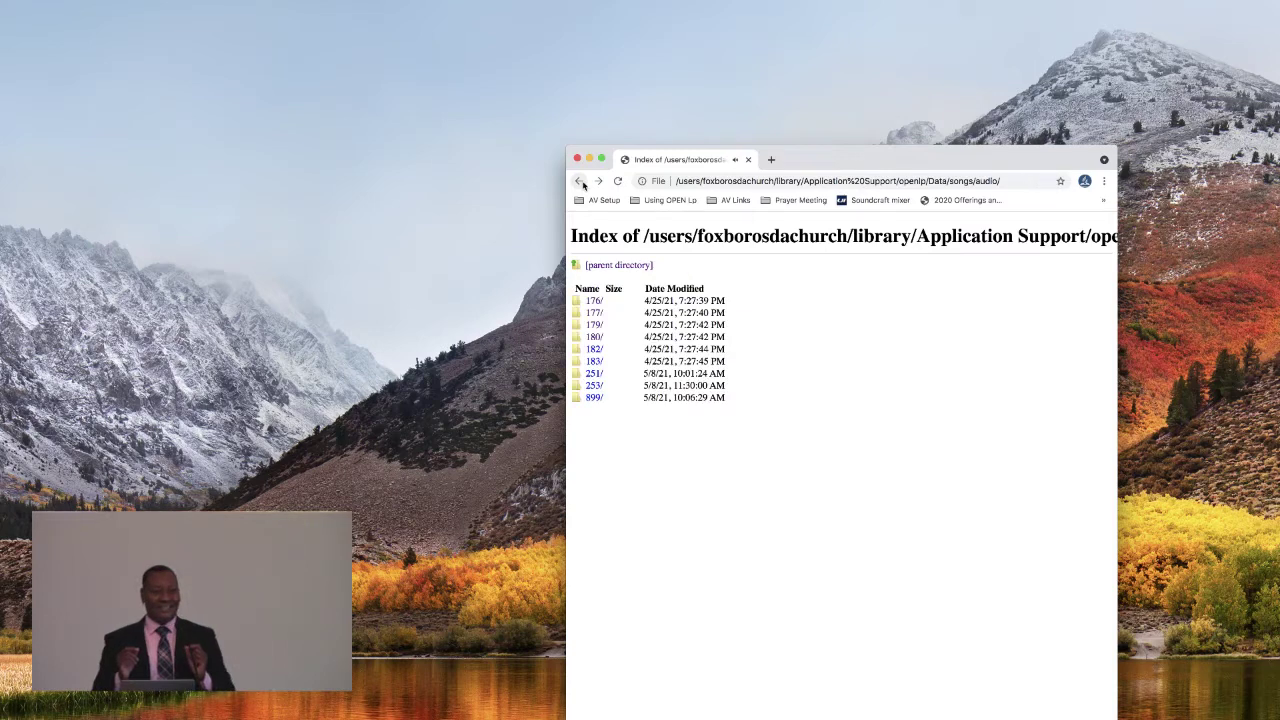
left_click(580, 182)
left_click(580, 182)
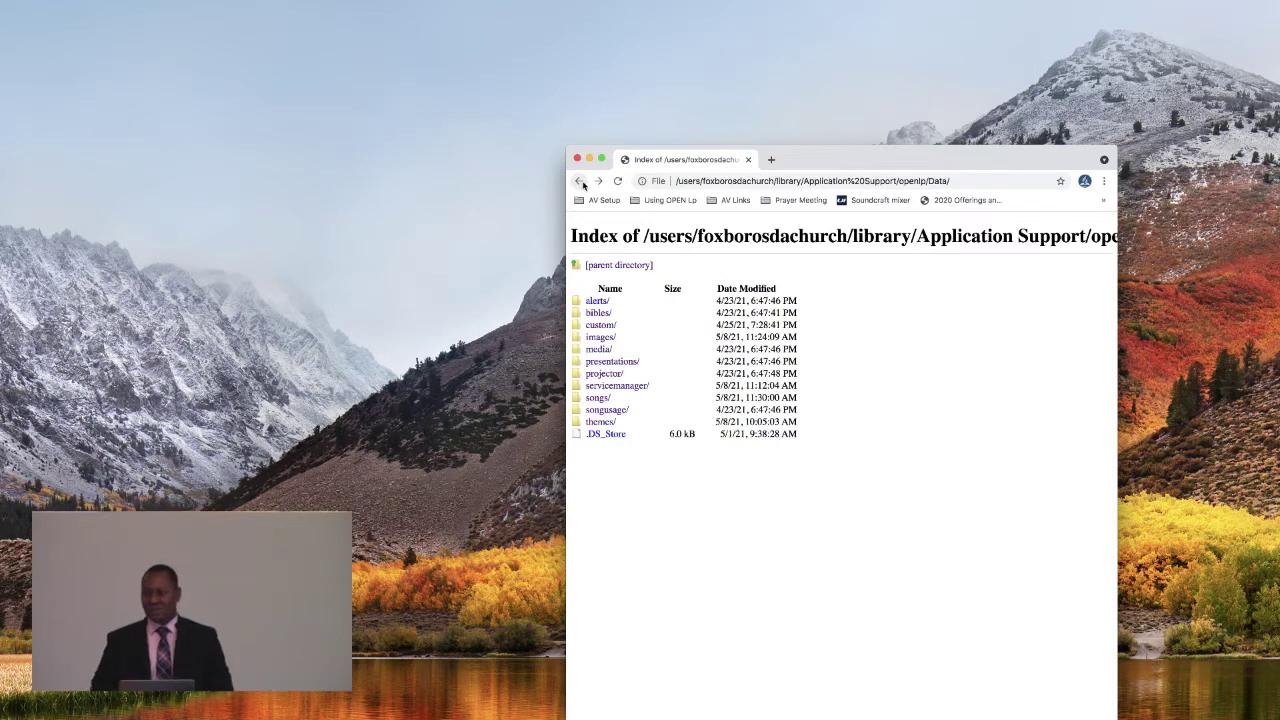
Check the servicemanager folder in the OpenLP data directory listing and download the .DS_Store file from the Data folder.
left_click(580, 182)
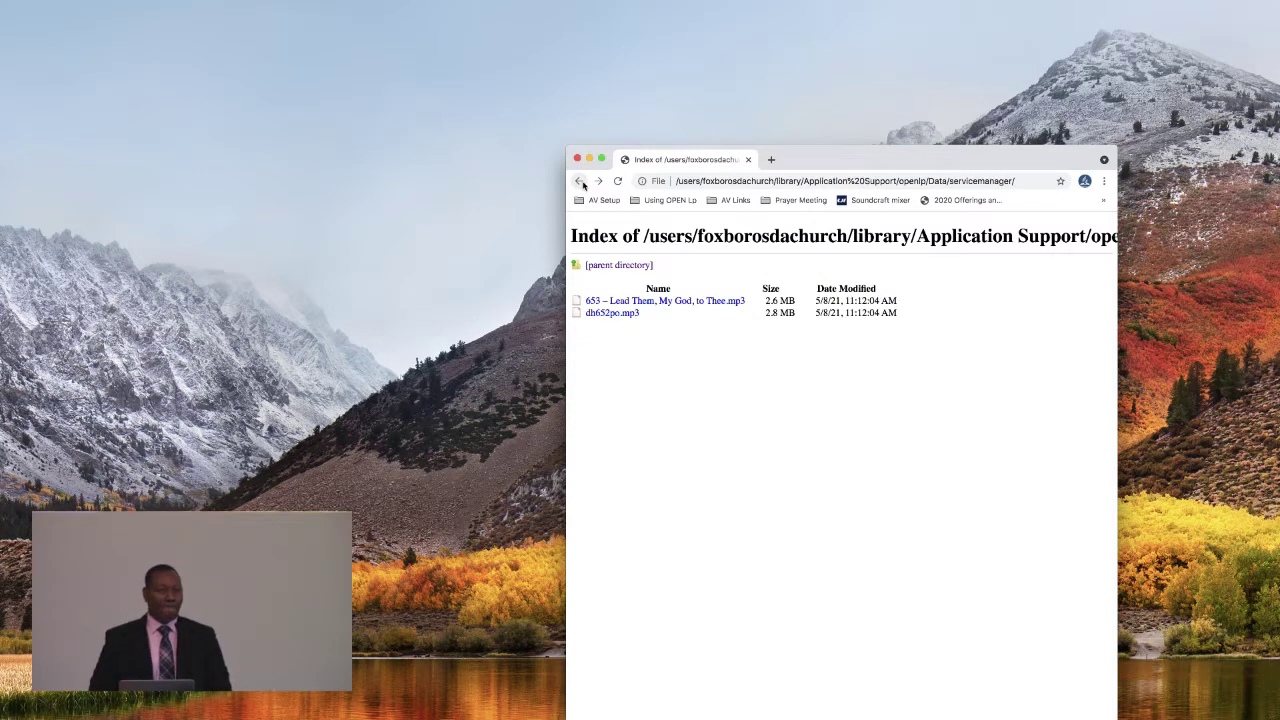
left_click(580, 182)
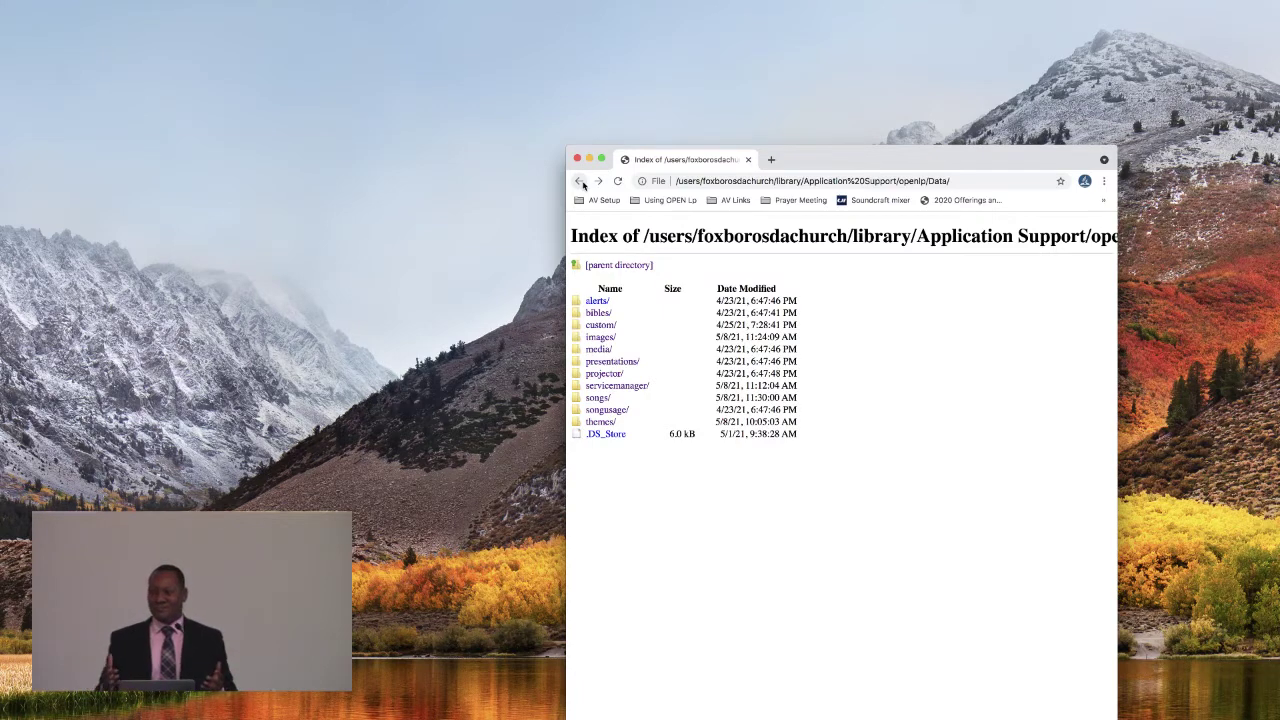
left_click(604, 437)
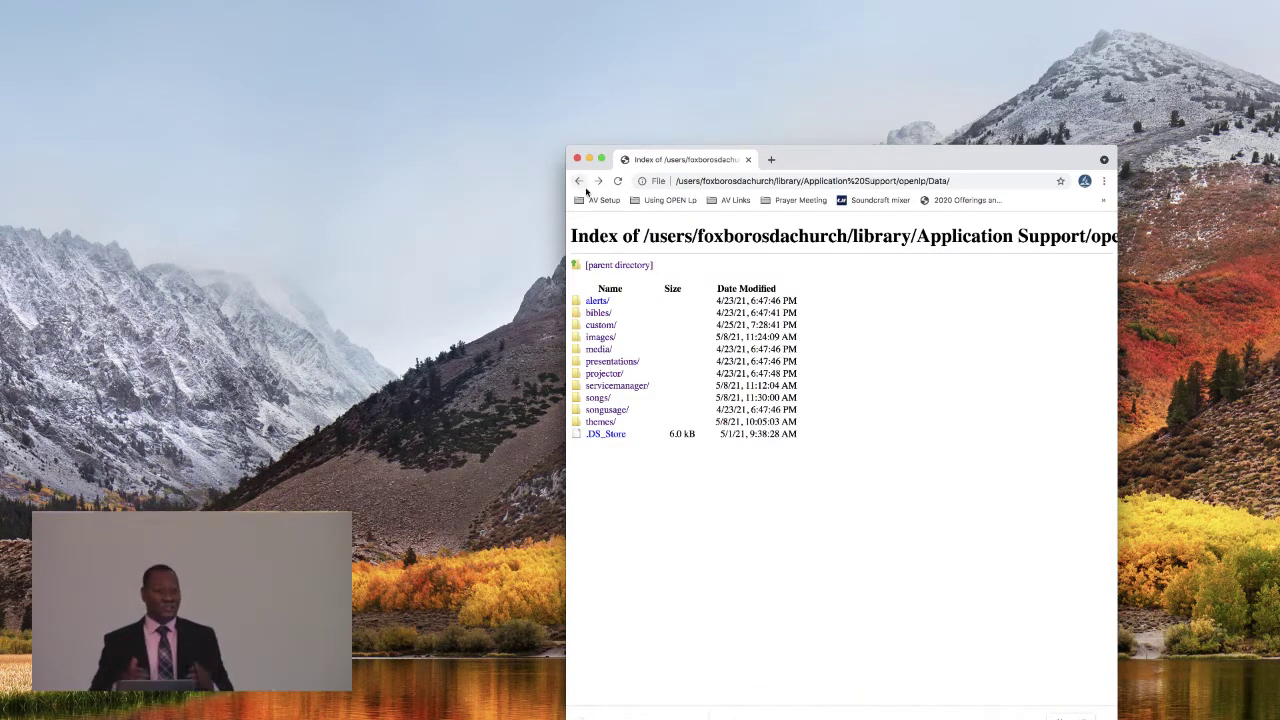
Back out of the OpenLP directory listing and close the browser window.
left_click(585, 184)
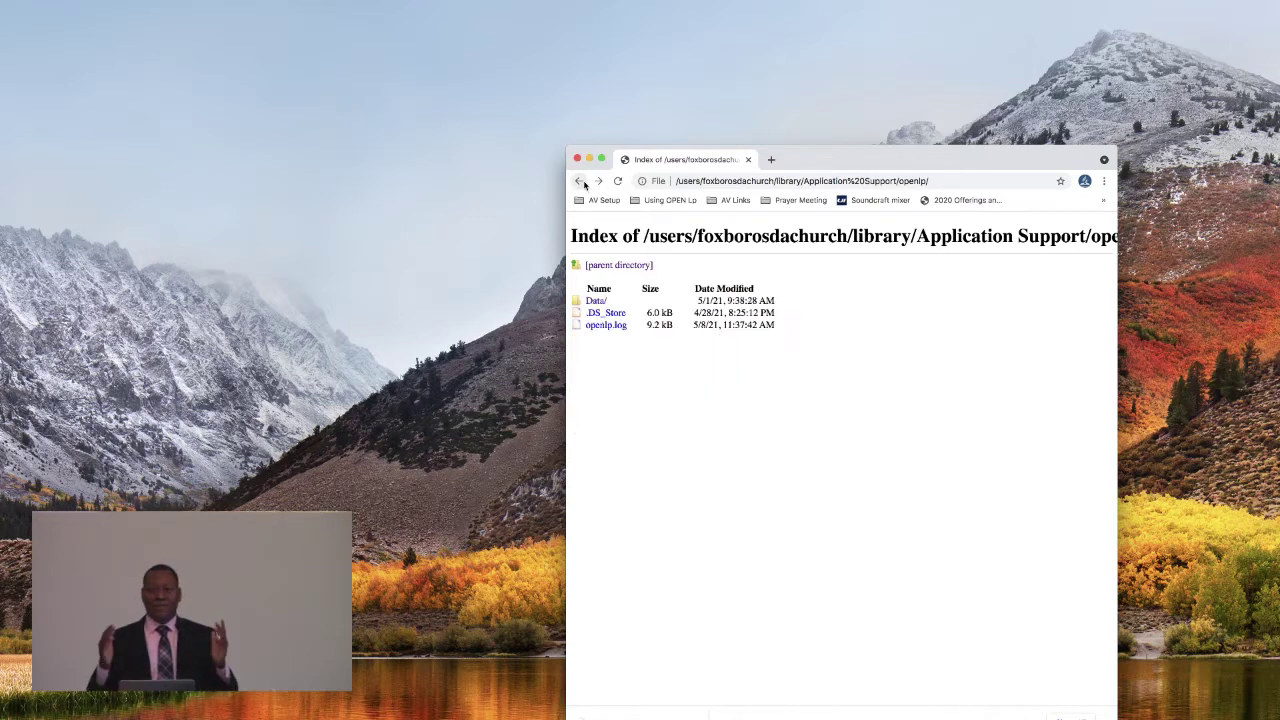
left_click(580, 181)
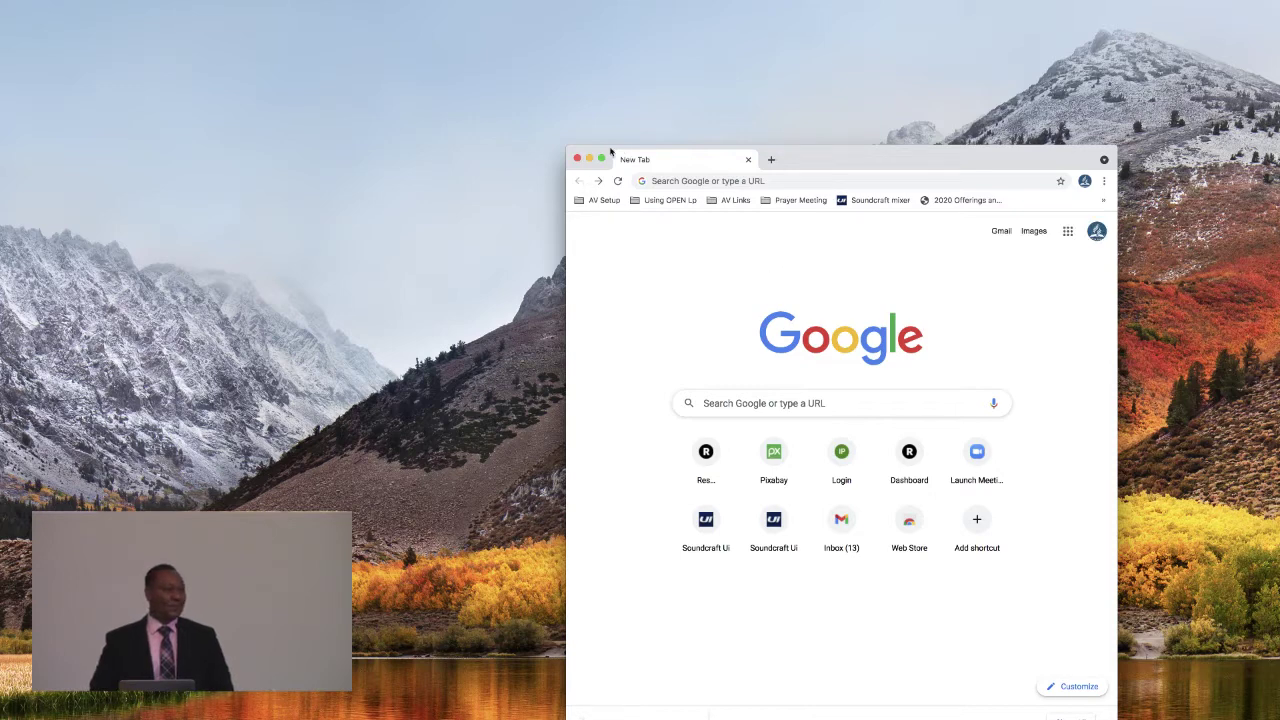
left_click(577, 160)
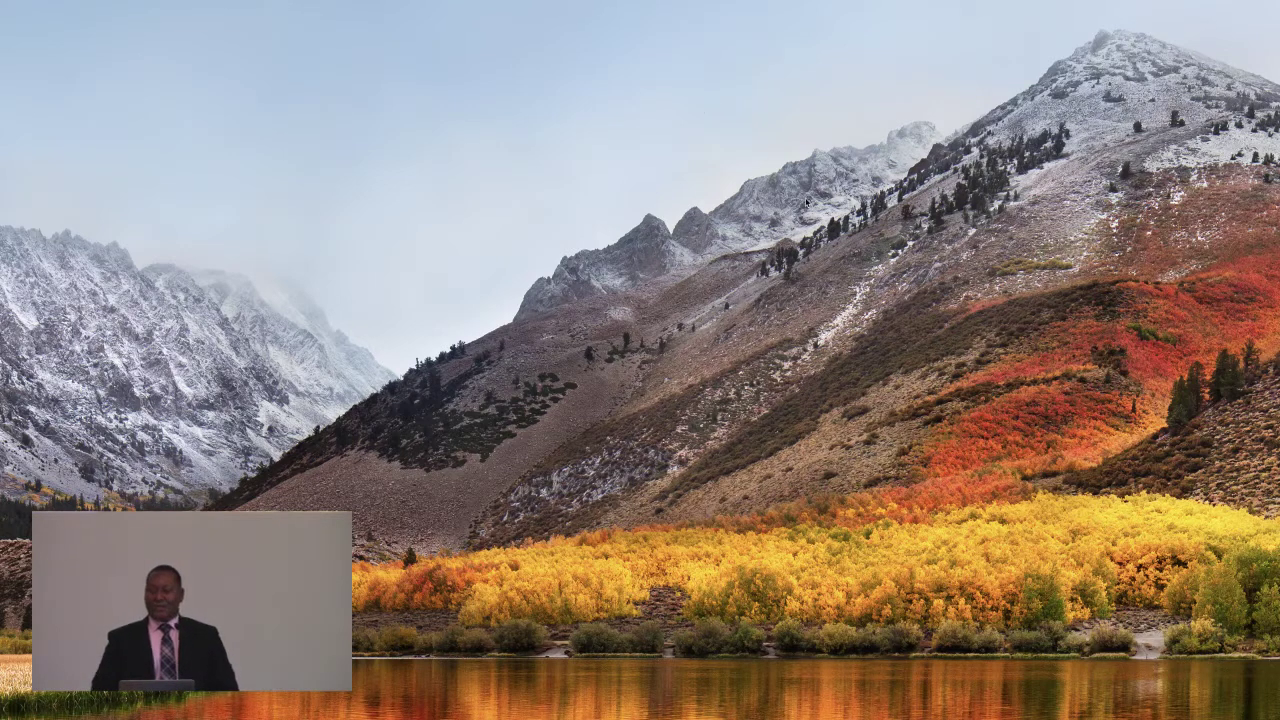
Switch to Finder and look through the Applications folder on Macintosh HD of Foxboro's iMac.
key("F11")
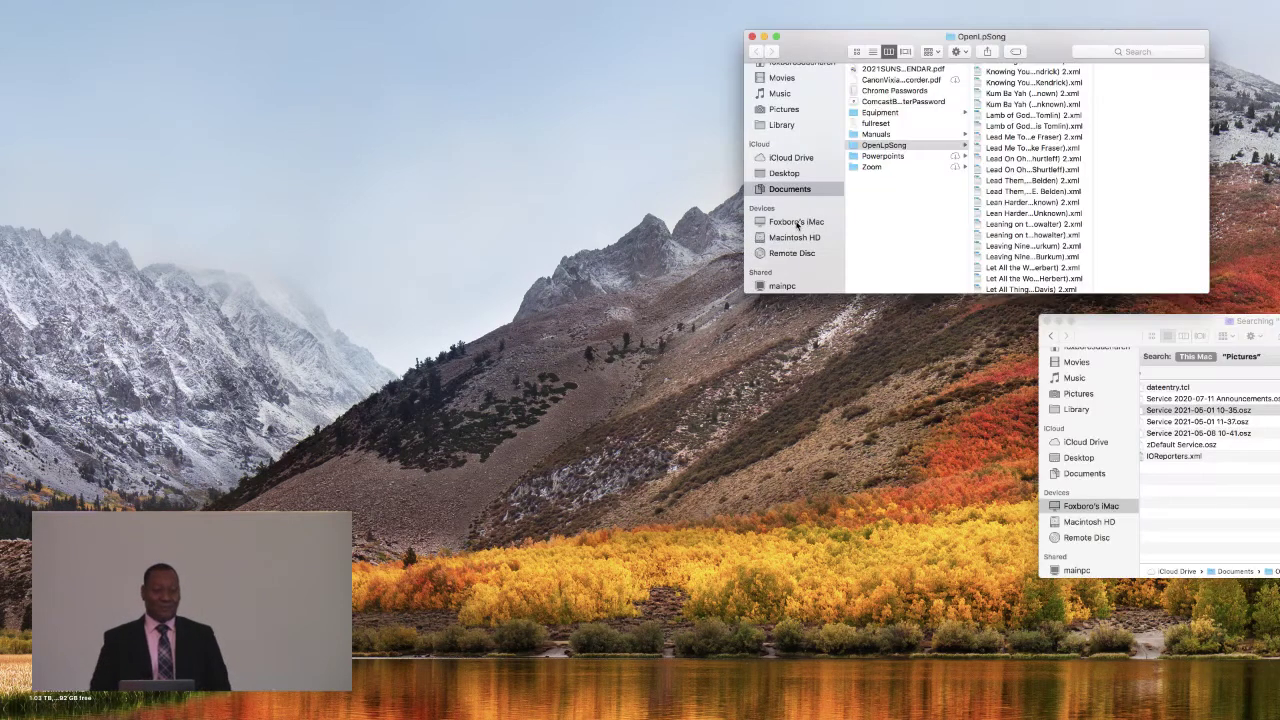
left_click(797, 222)
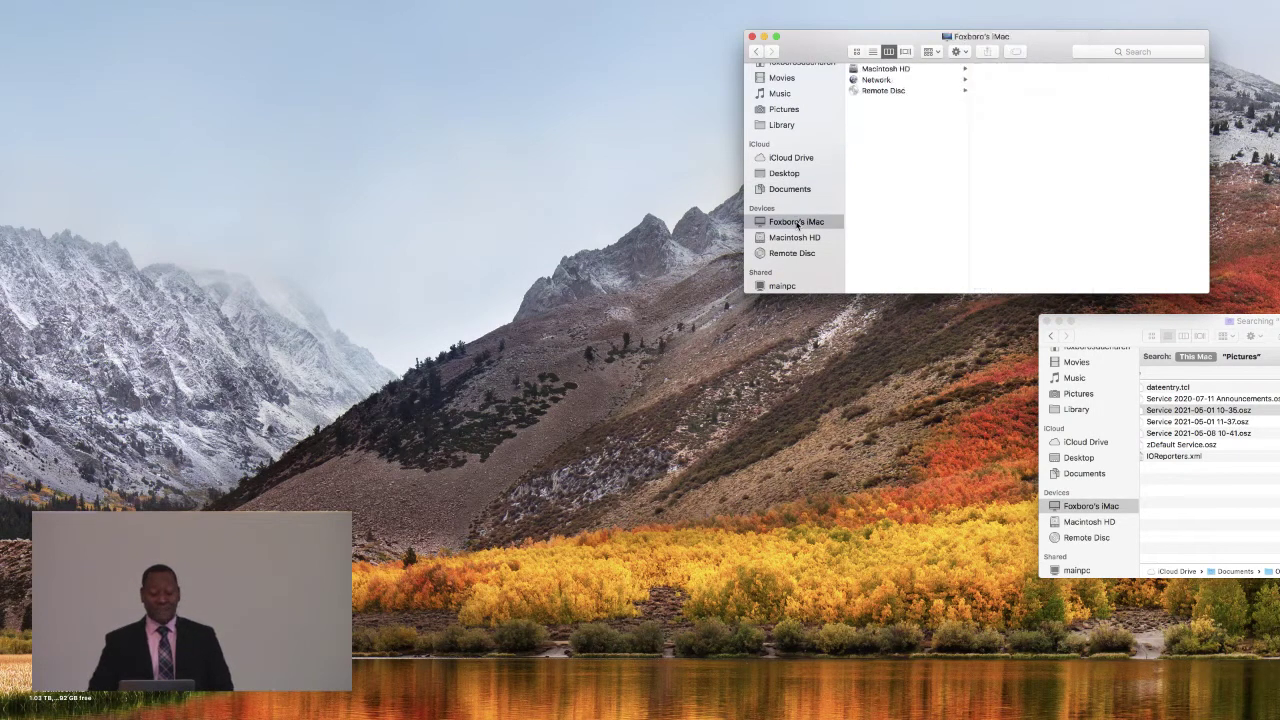
double_click(881, 68)
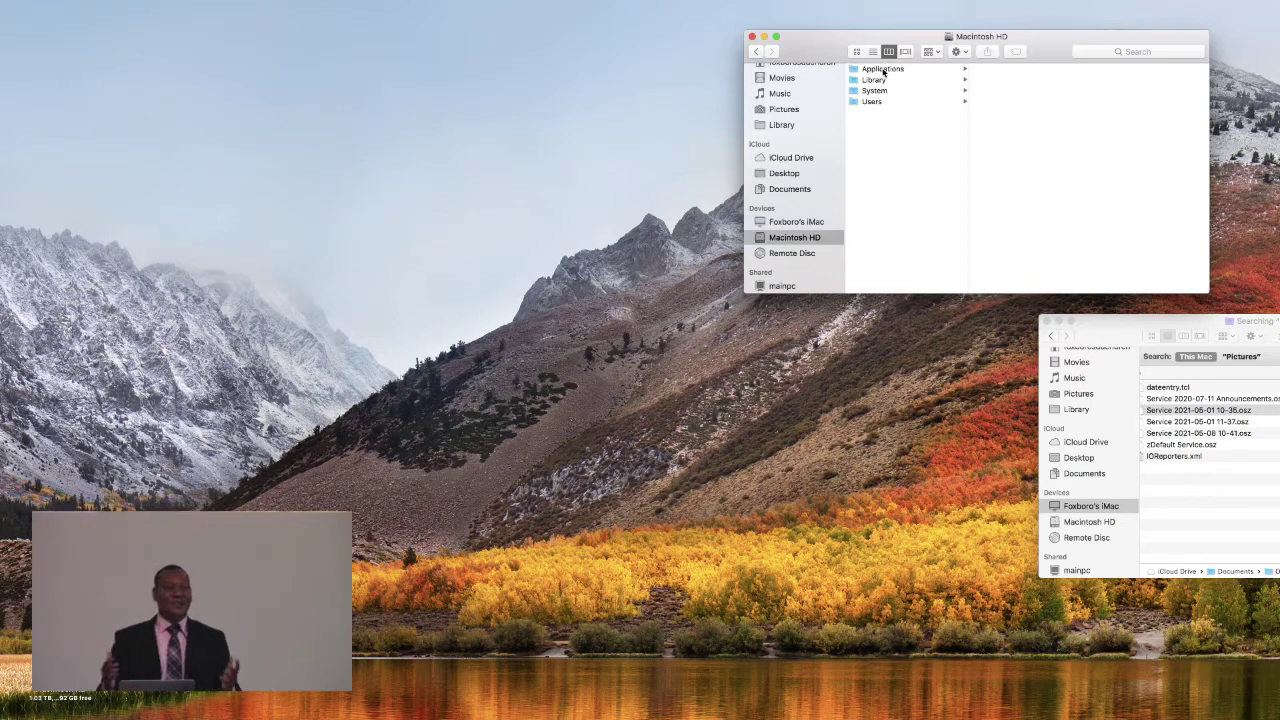
left_click(883, 69)
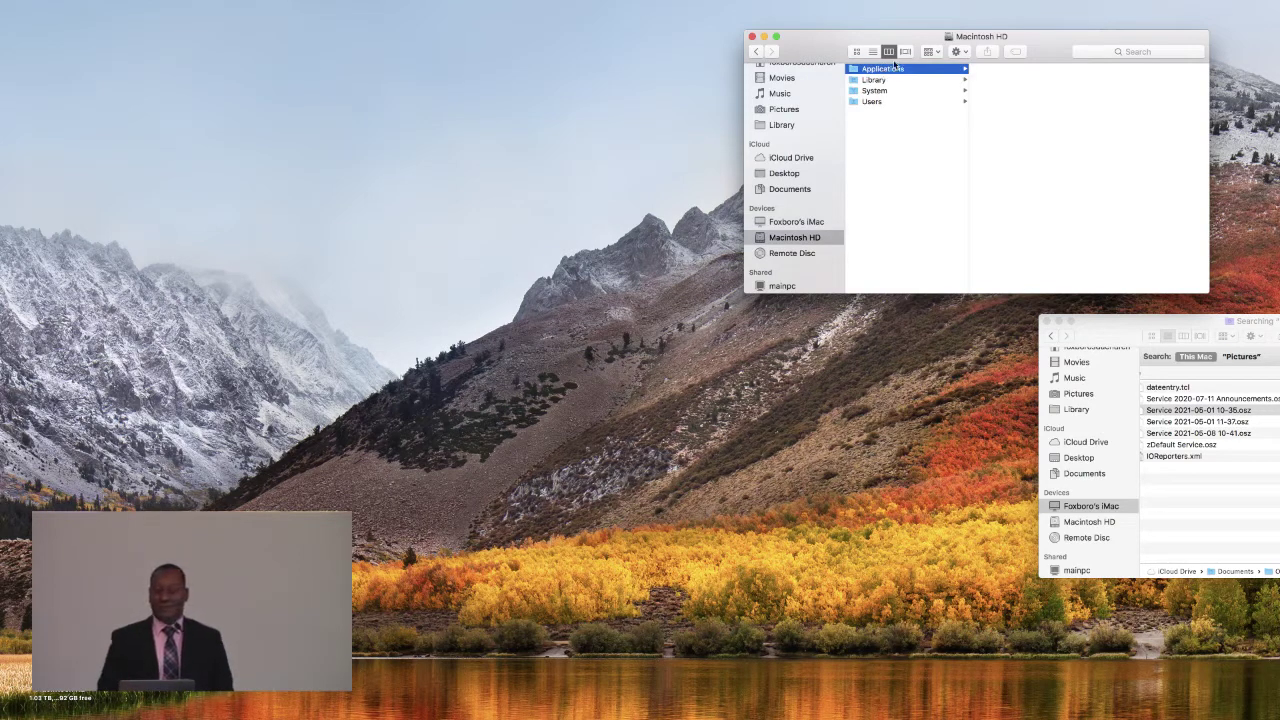
left_click(758, 52)
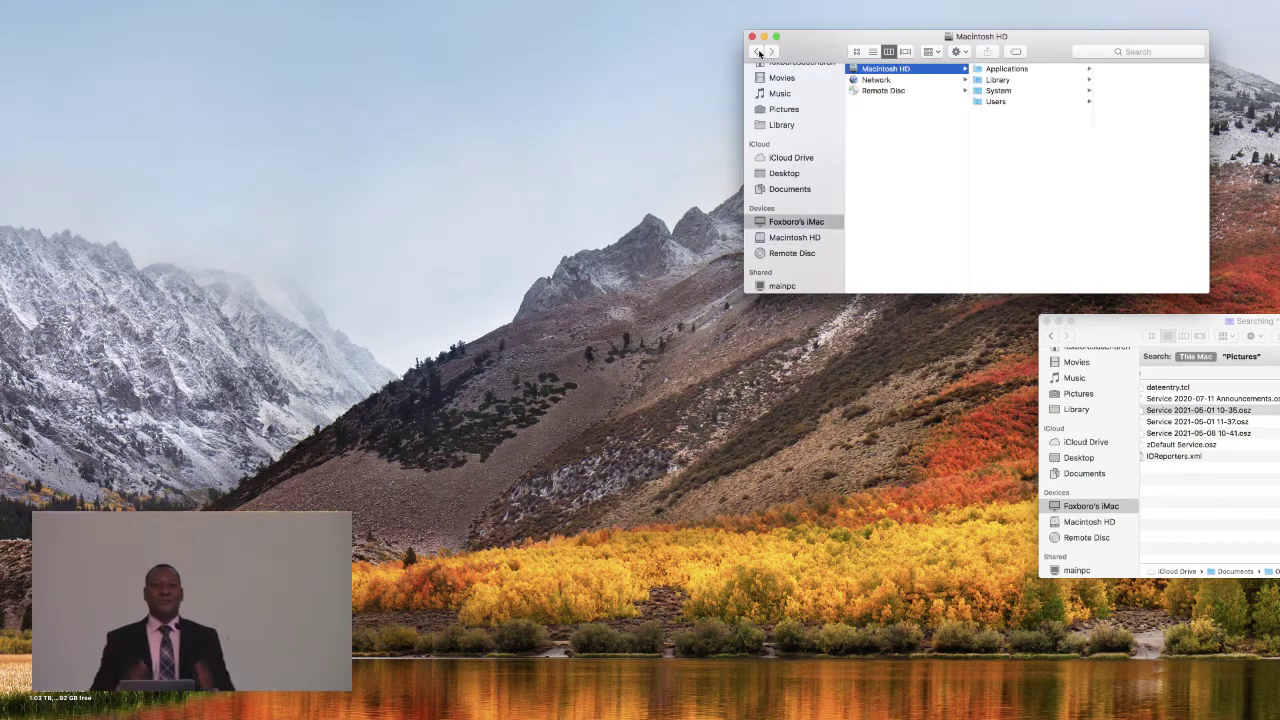
left_click(994, 70)
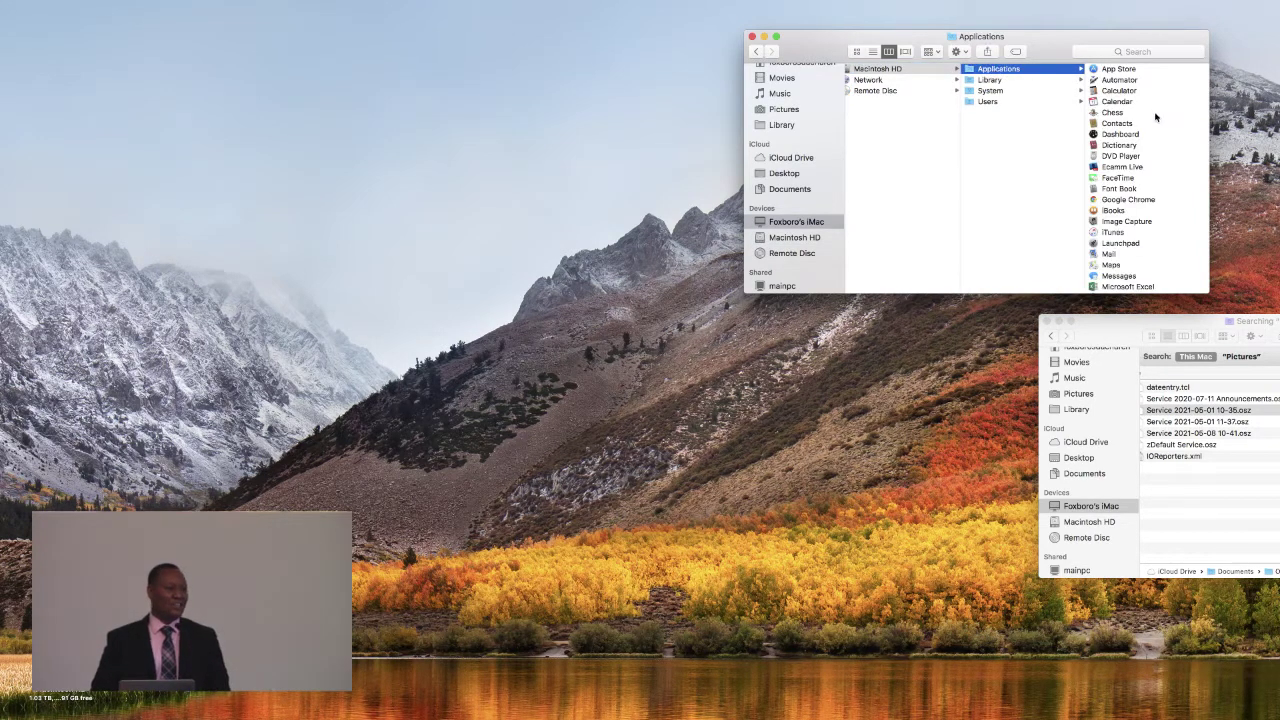
scroll(1155, 118, "down", 5)
scroll(1155, 118, "down", 3)
scroll(1155, 118, "up", 5)
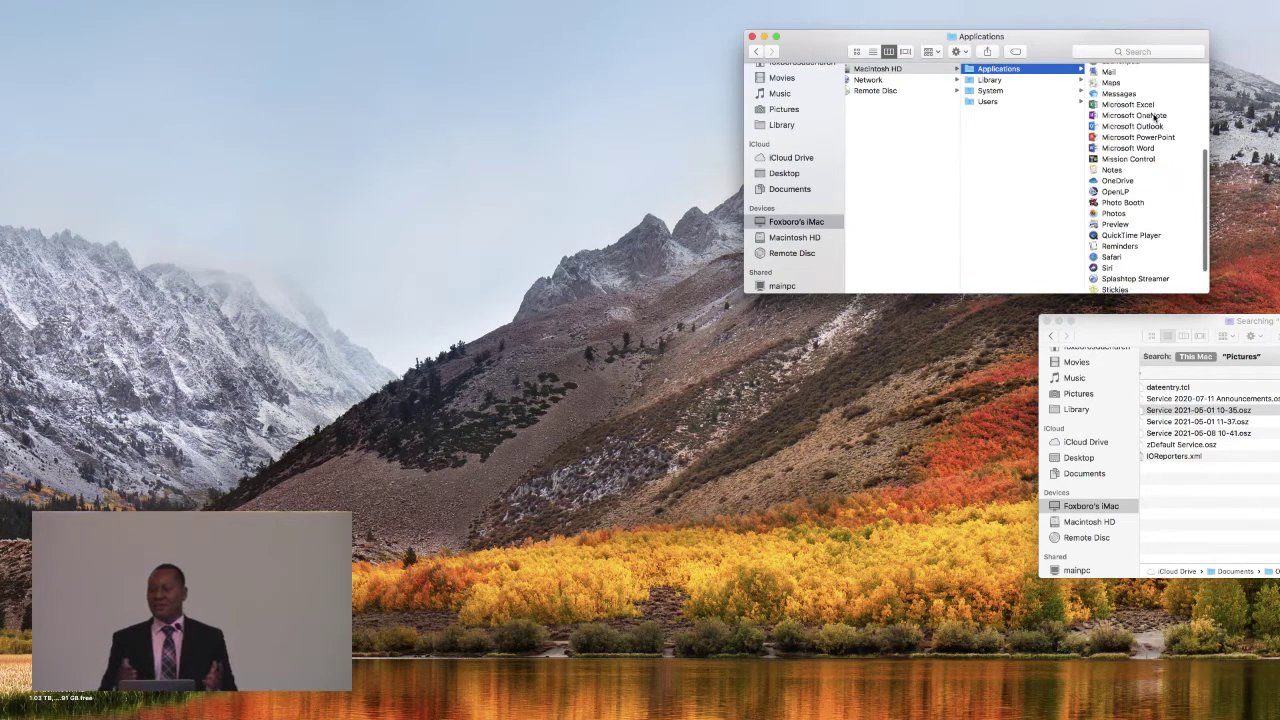
Look through the Library folder on Macintosh HD, including its OpenDirectory subfolder, for OpenLP data.
key("Down")
scroll(1136, 130, "down", 10)
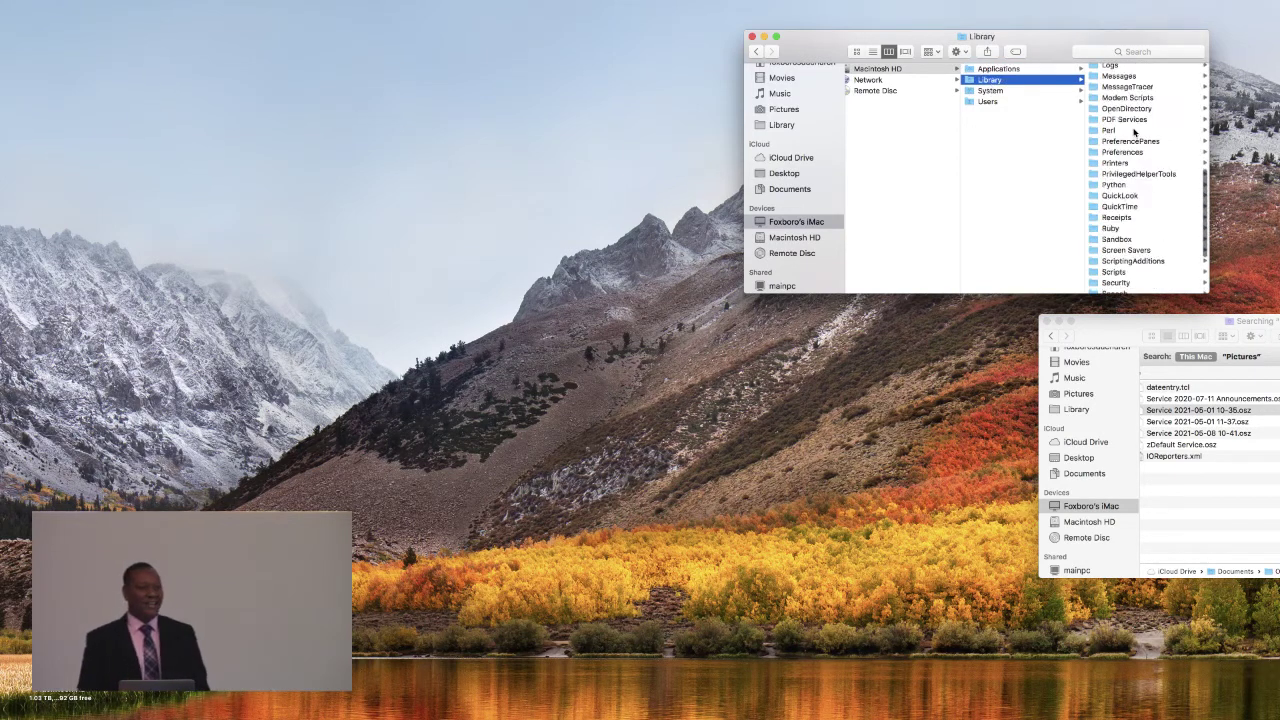
scroll(1133, 130, "up", 5)
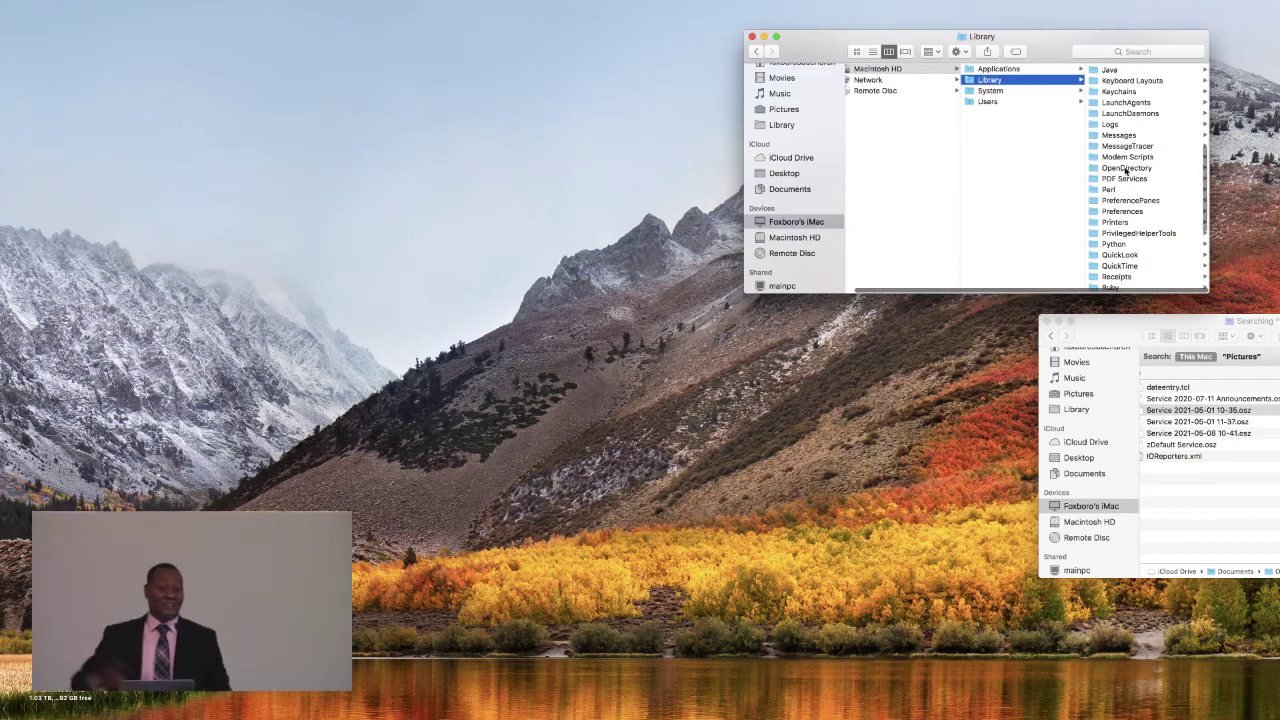
left_click(1124, 169)
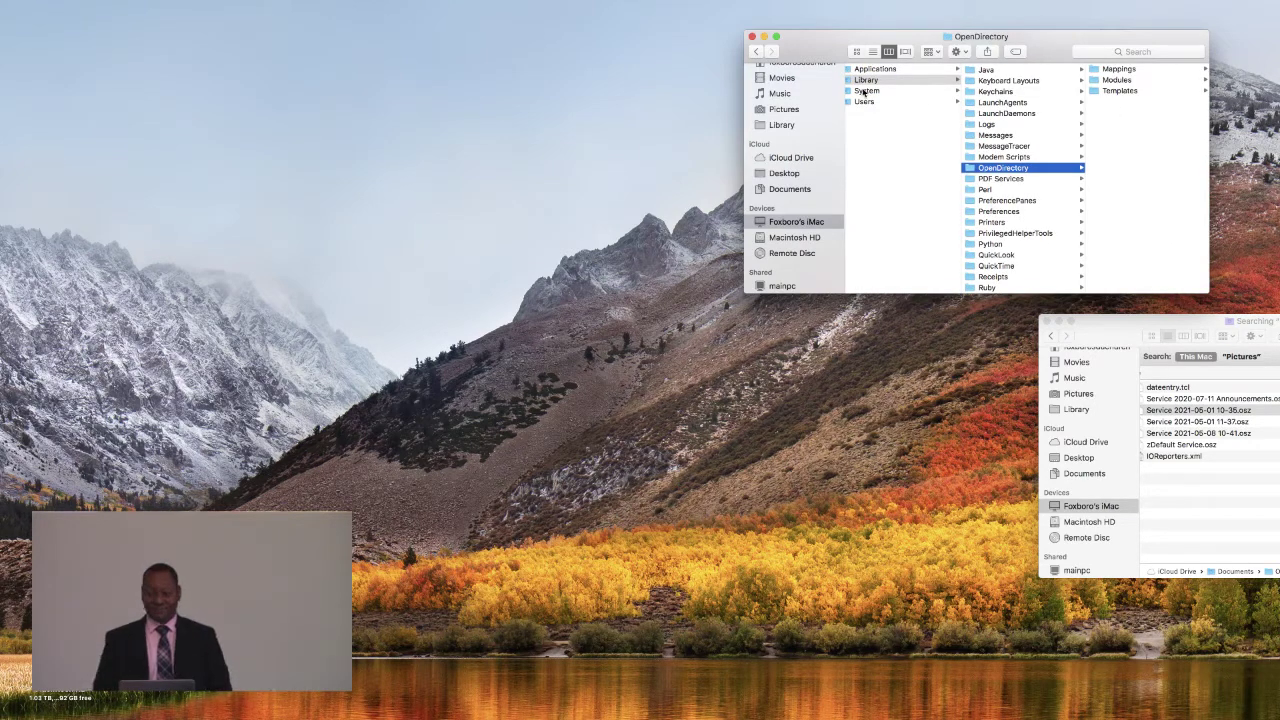
scroll(1000, 110, "up", 5)
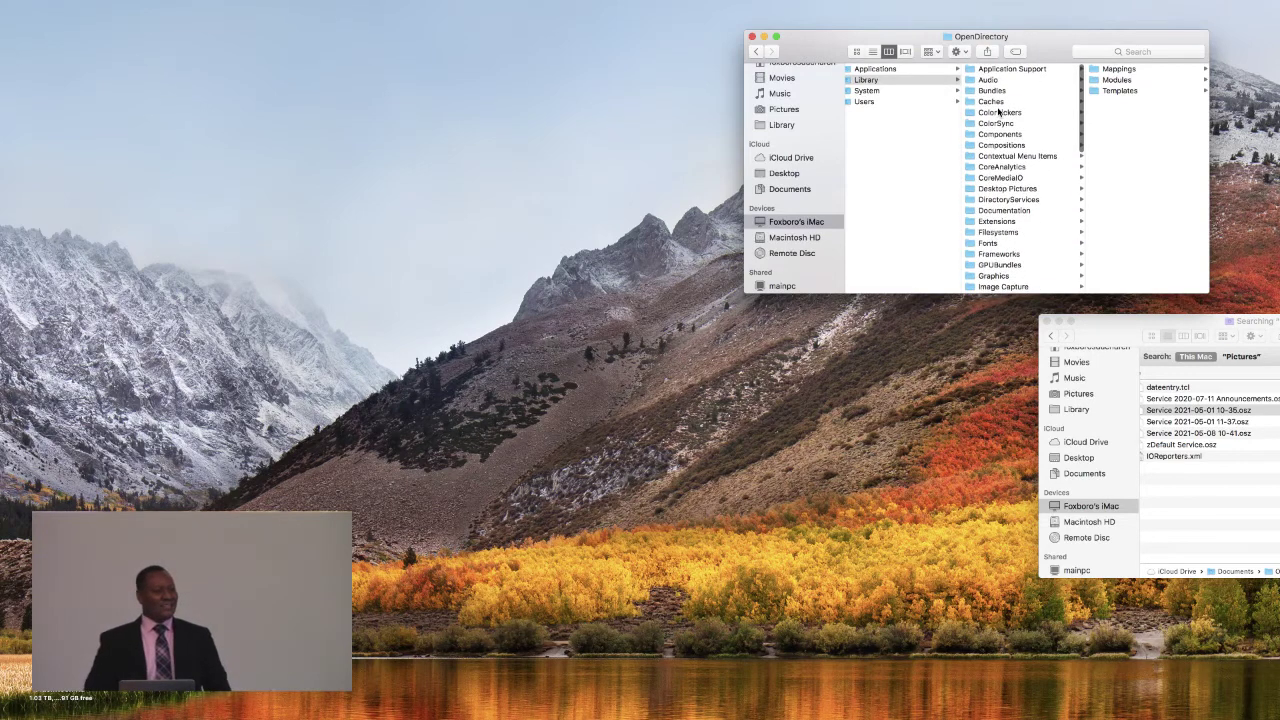
scroll(1000, 112, "down", 10)
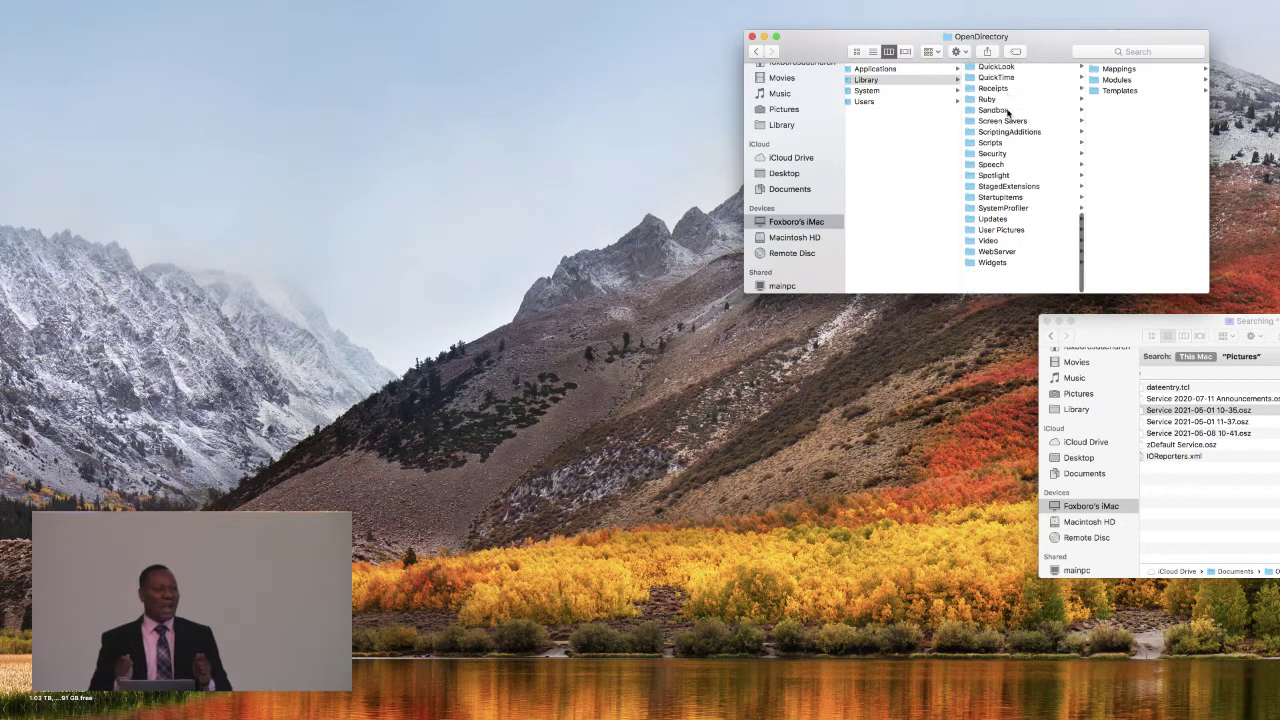
Look through the Library folder inside System, checking the OpenDirectory and OpenSSL subfolders.
left_click(867, 92)
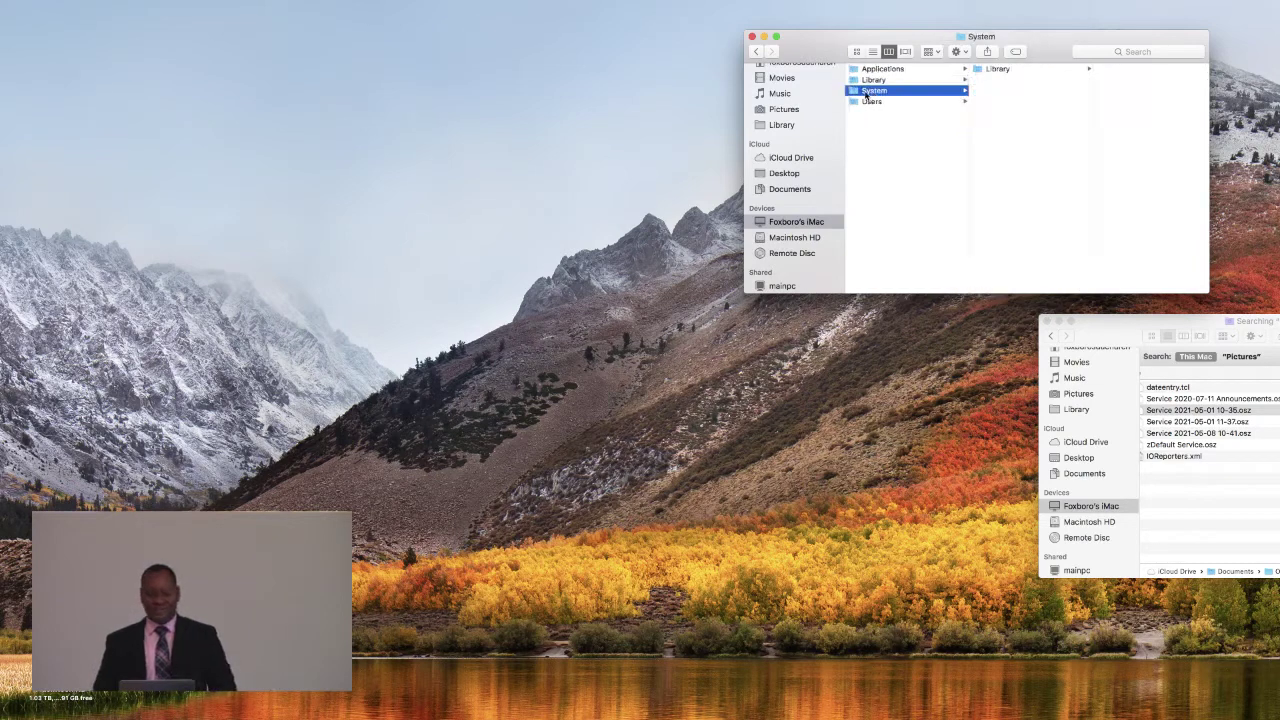
left_click(995, 69)
scroll(1122, 94, "down", 10)
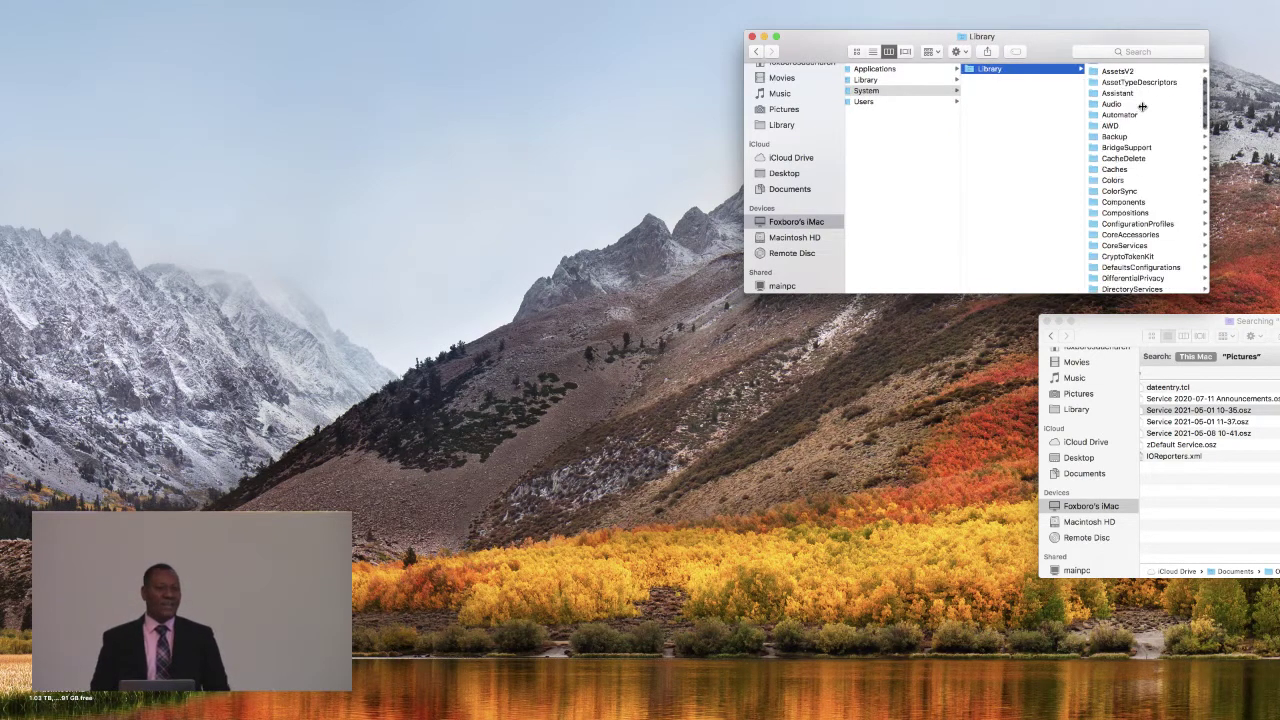
scroll(1142, 111, "down", 5)
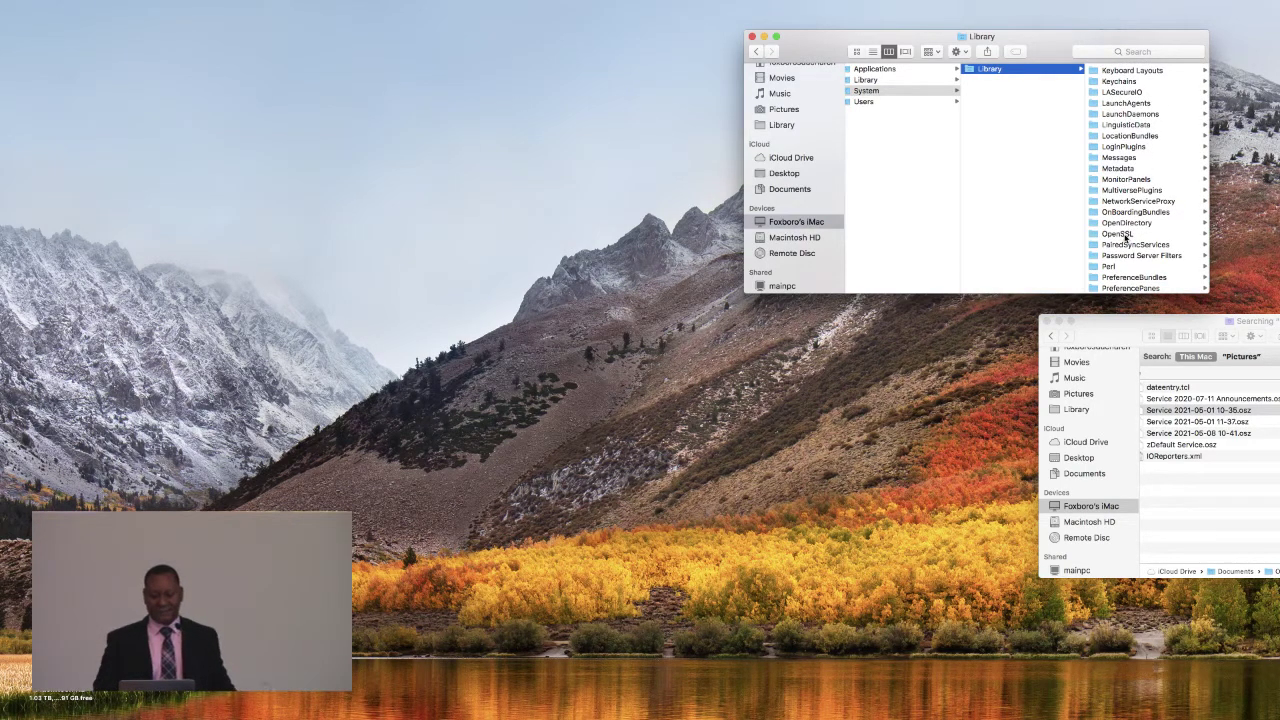
left_click(1130, 224)
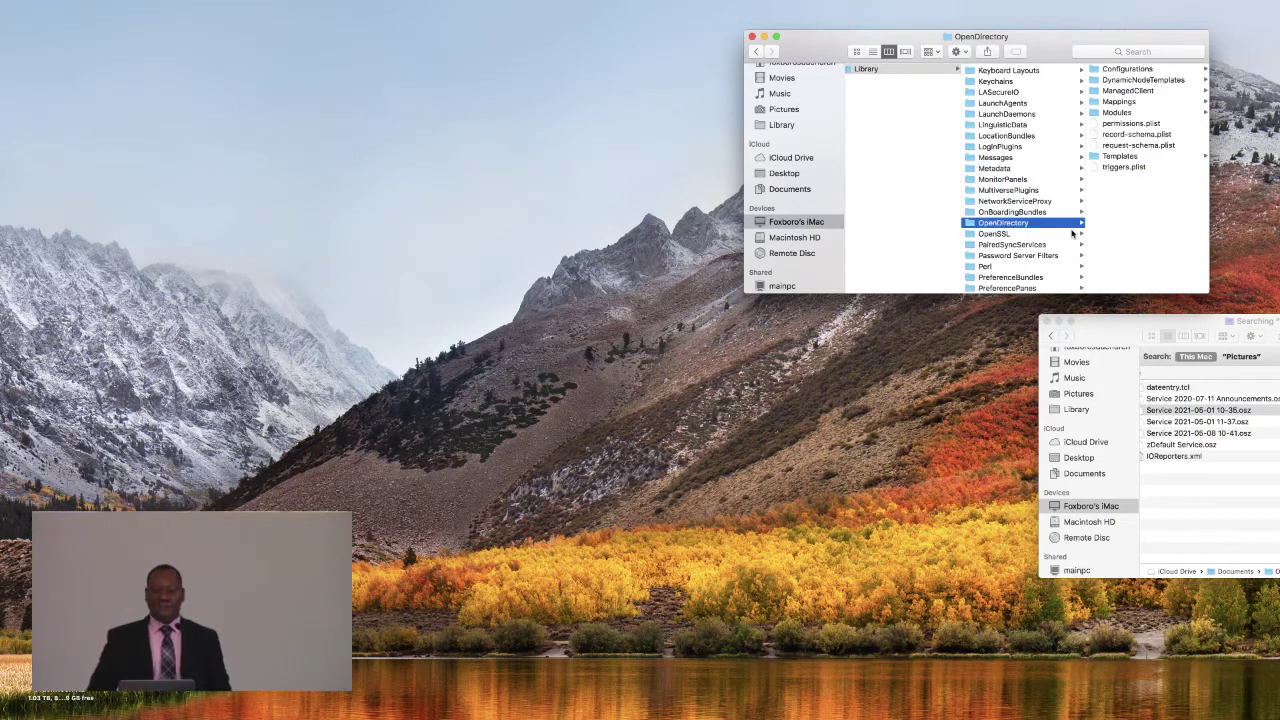
left_click(1000, 234)
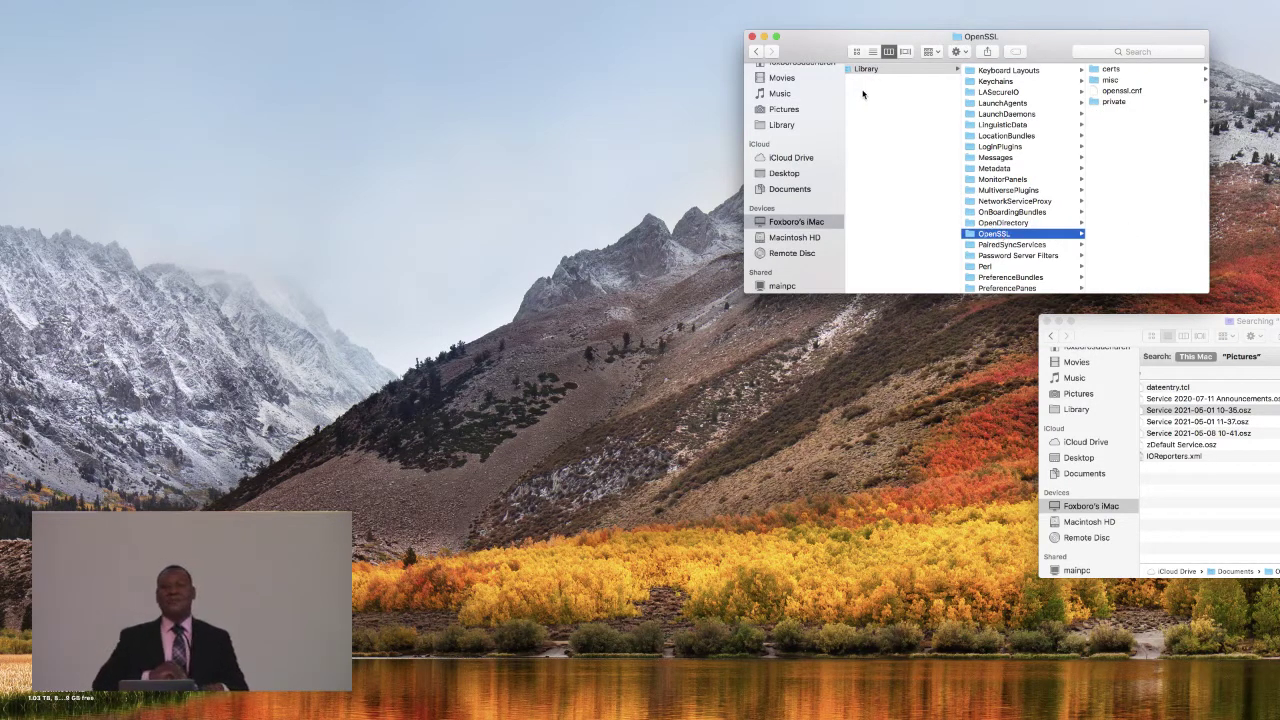
scroll(862, 96, "left", 3)
scroll(871, 93, "left", 2)
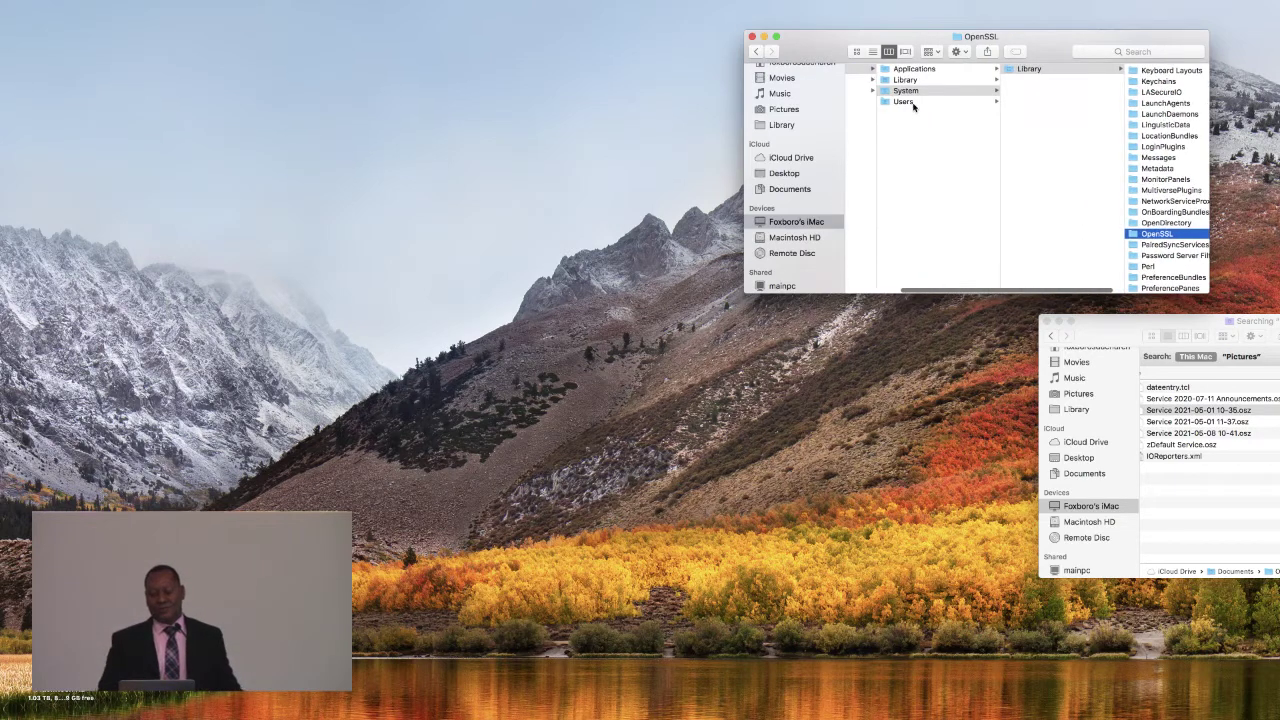
Inspect the church account's home folder and the Guest and Shared folders under Users.
left_click(914, 102)
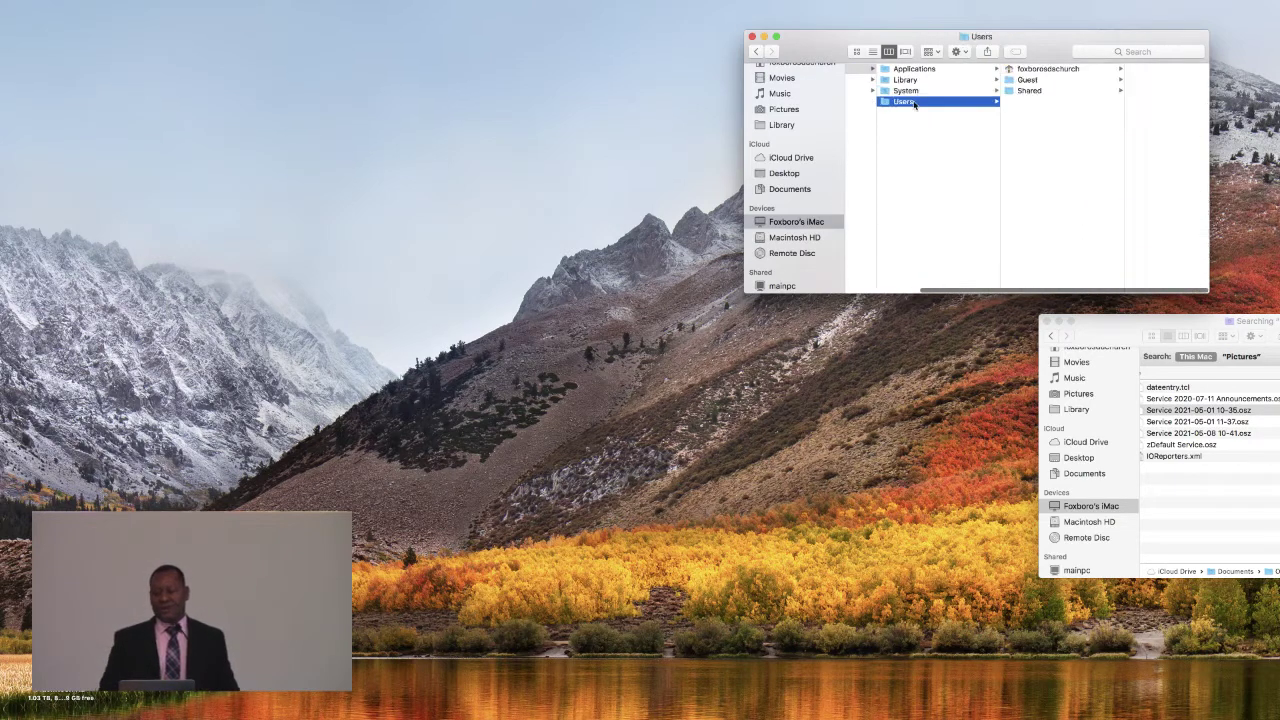
left_click(1053, 71)
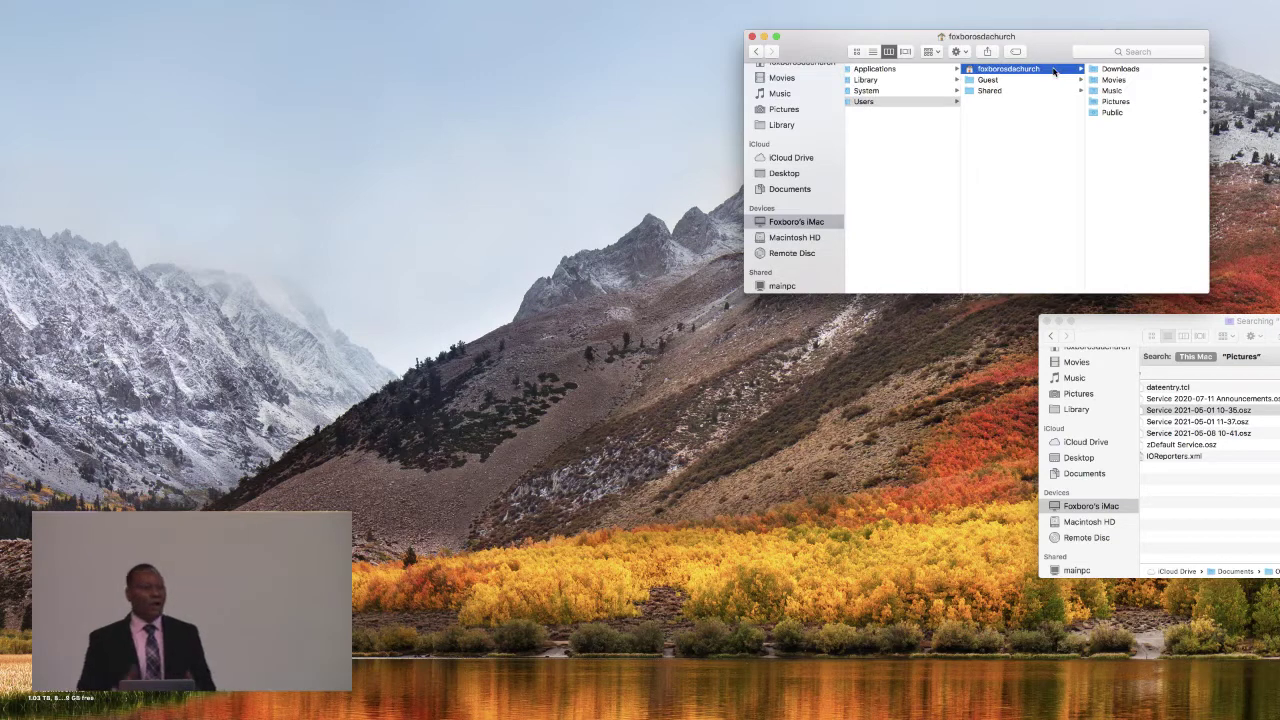
left_click(982, 82)
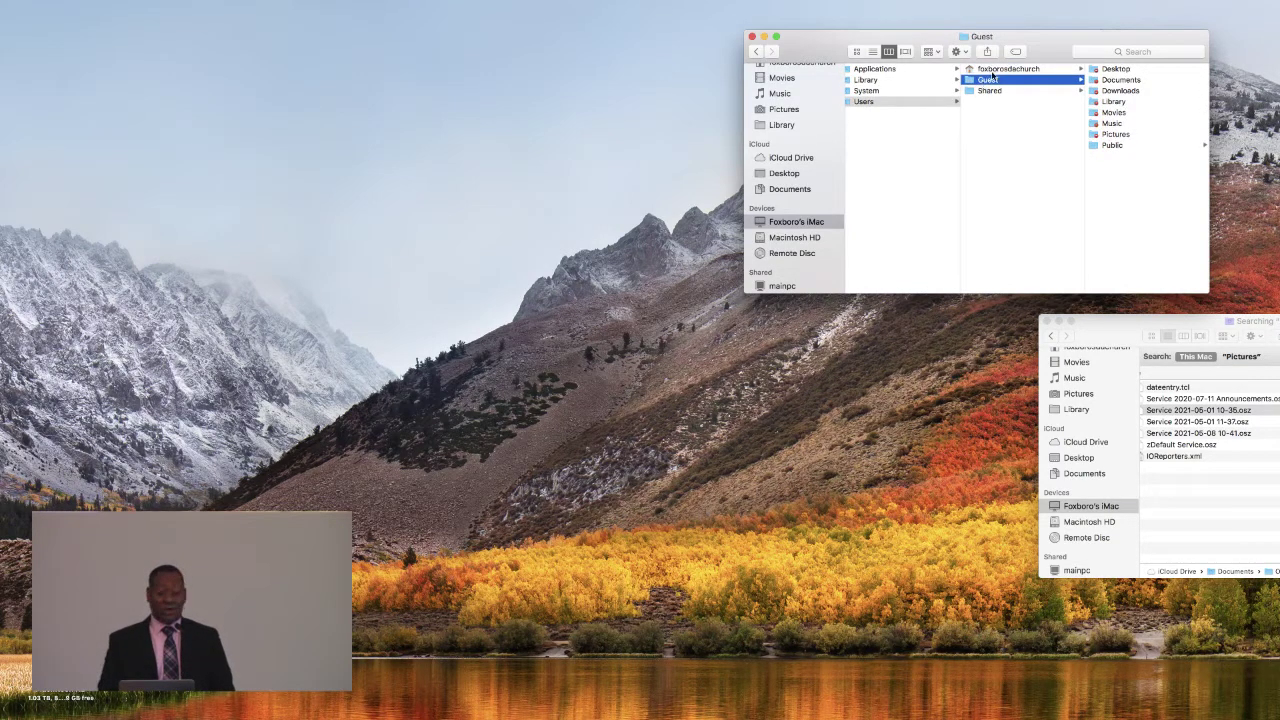
left_click(980, 93)
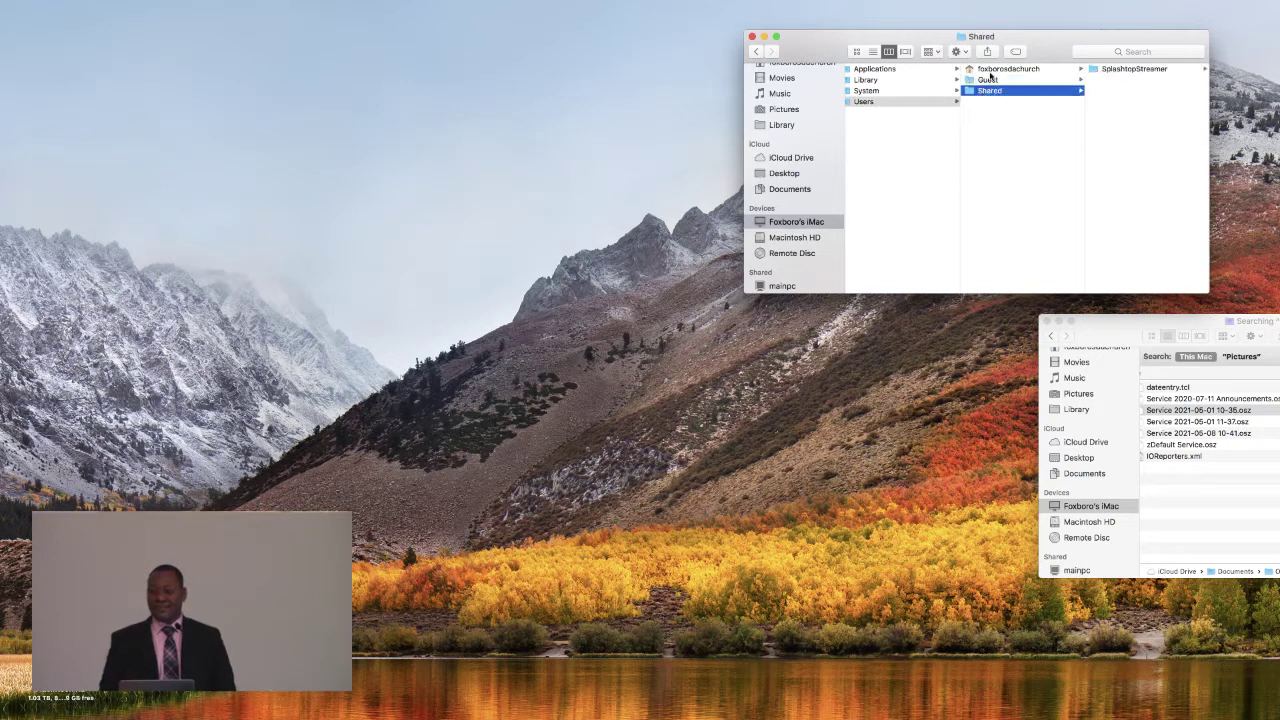
Open Downloads in the church account's home folder and preview DS_Store and the mountains JPG image.
left_click(992, 72)
left_click(1106, 70)
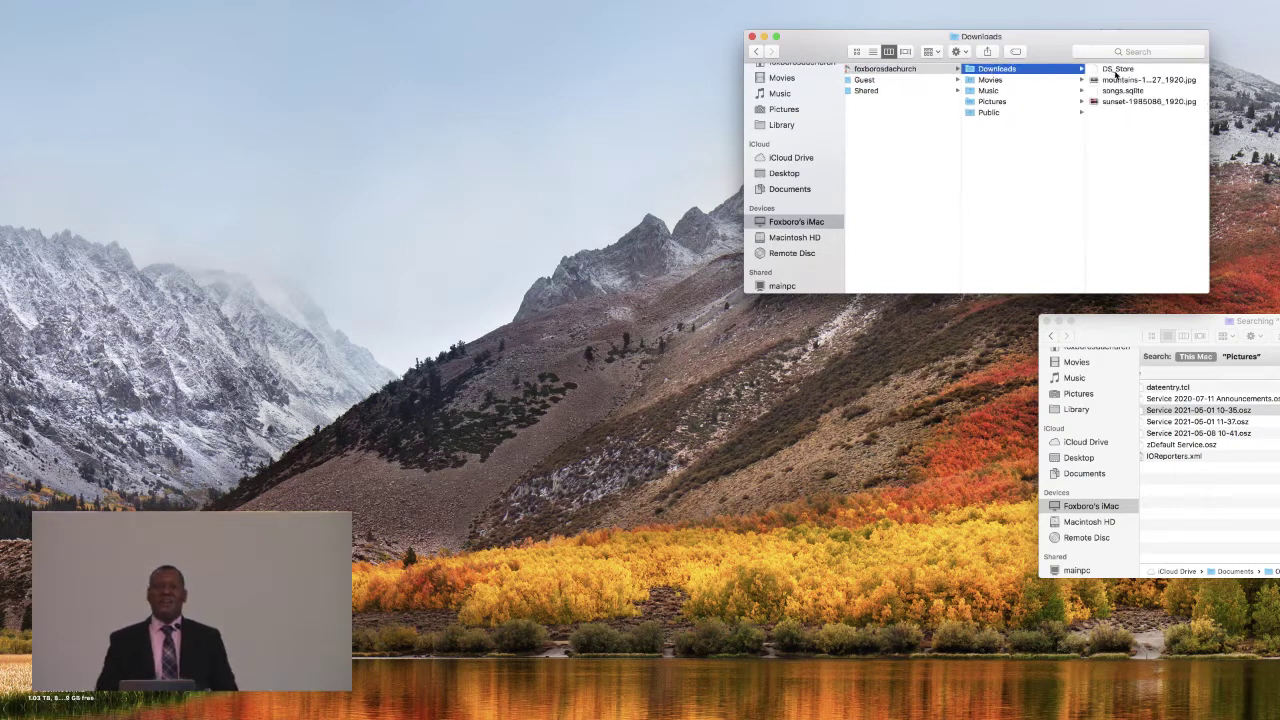
left_click(1112, 70)
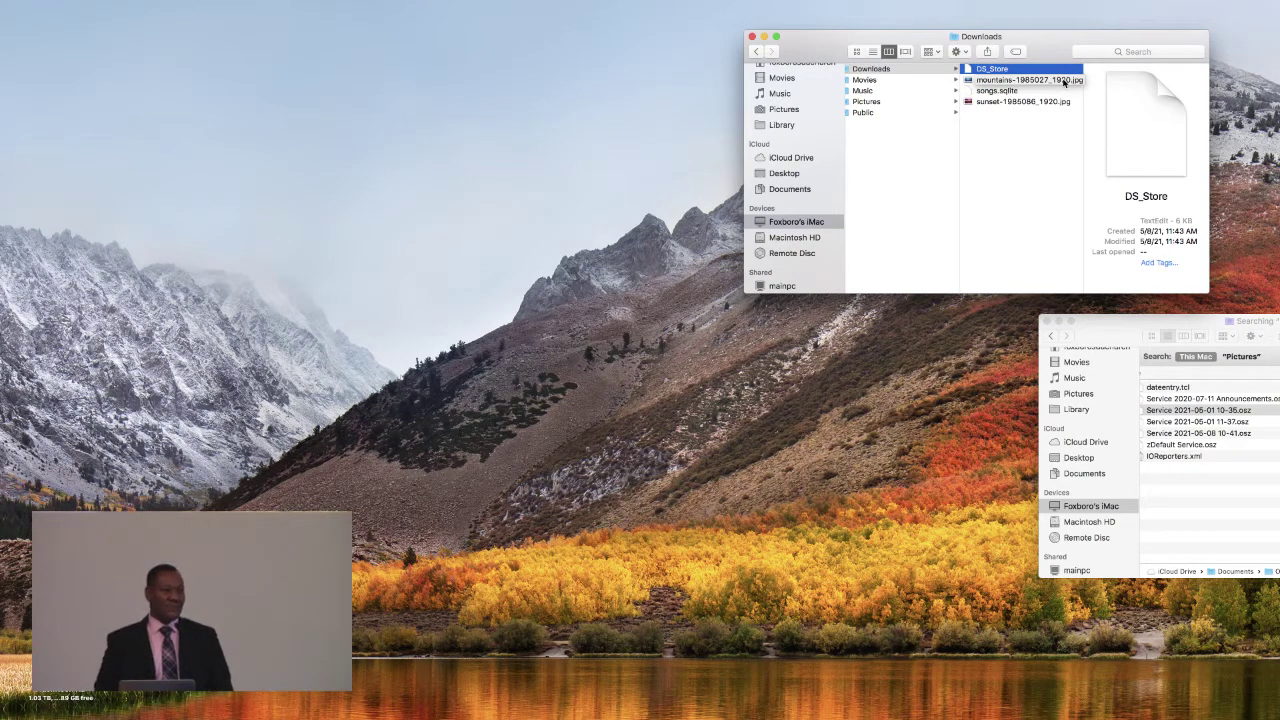
left_click(1064, 82)
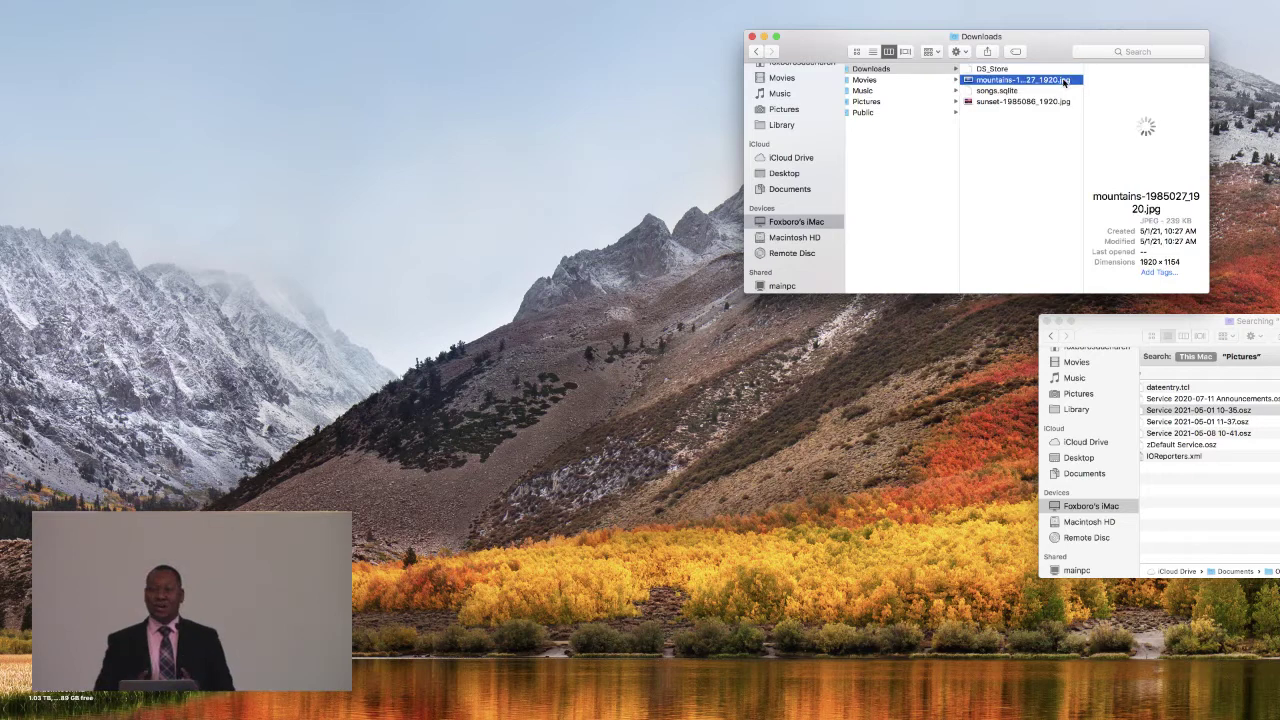
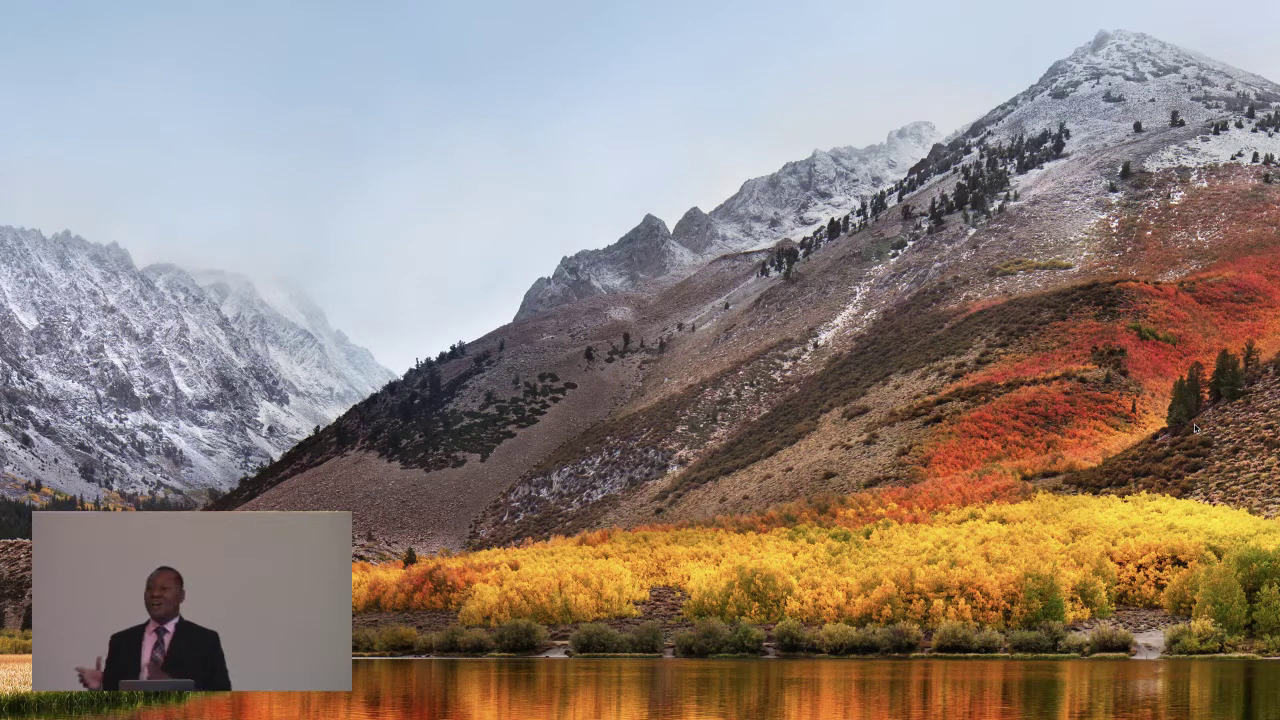
Select both service files, Service 2020-07-11 Announcements.osz and zDefault Service.osz, in the Finder's Desktop folder.
key("F11")
left_click(912, 114)
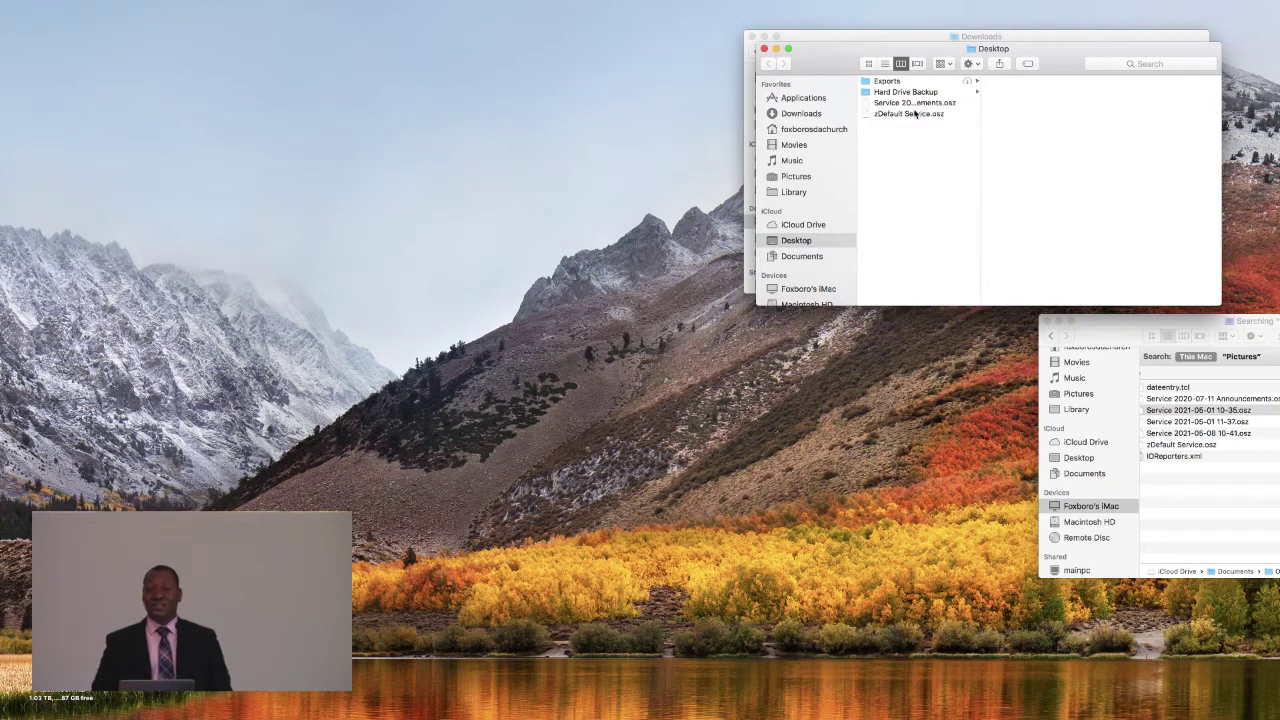
left_click(918, 109, "super")
left_click(920, 103)
left_click(914, 114, "shift")
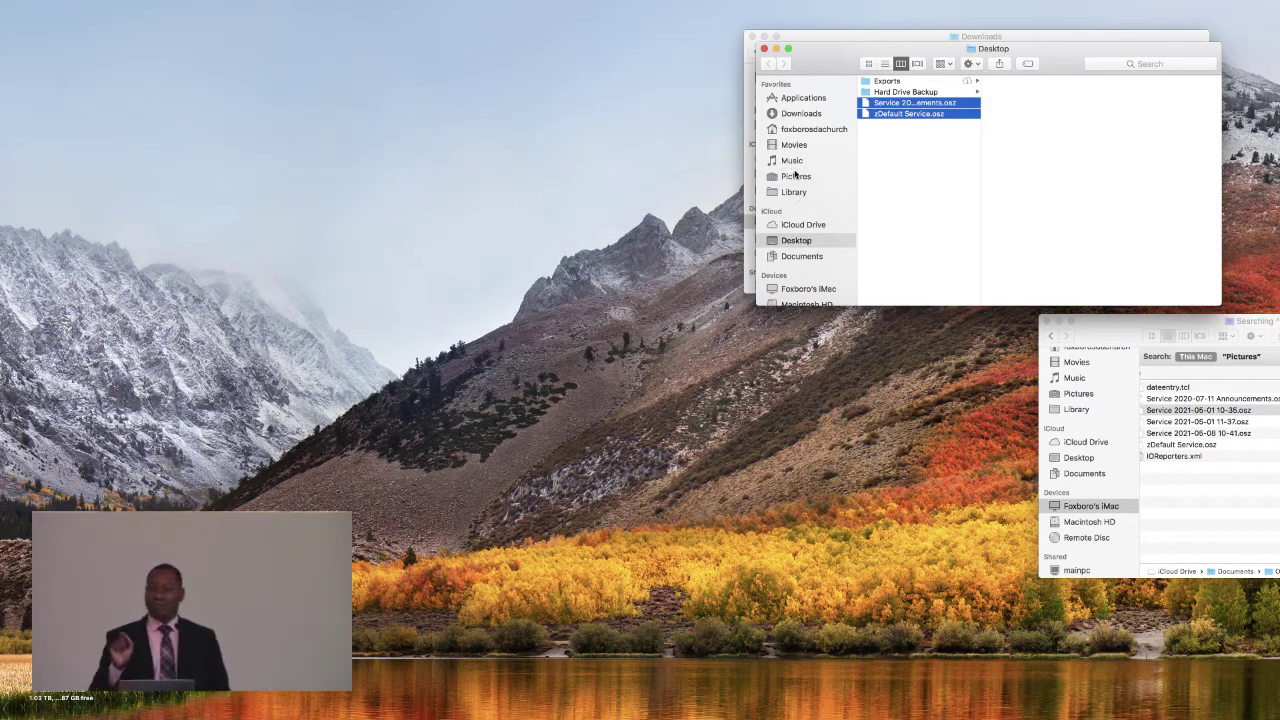
scroll(788, 150, "down", 2)
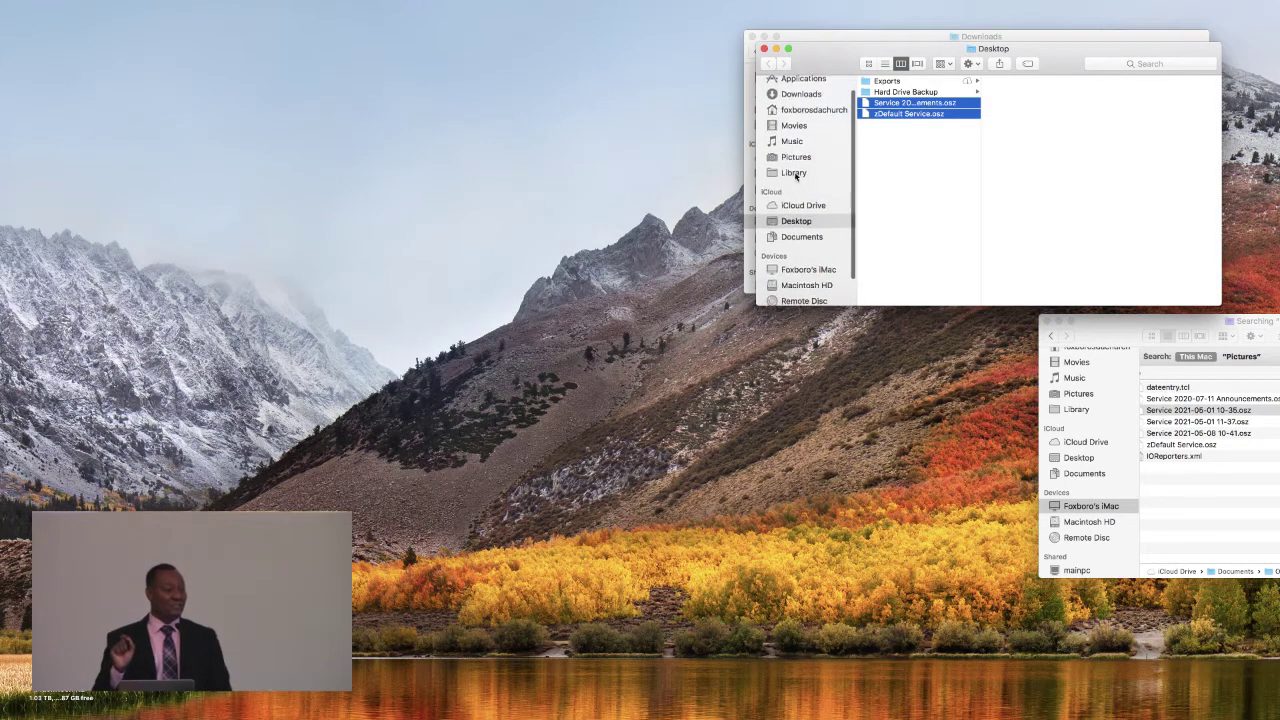
Look through the subfolders of the church account's Library folder.
left_click(795, 172)
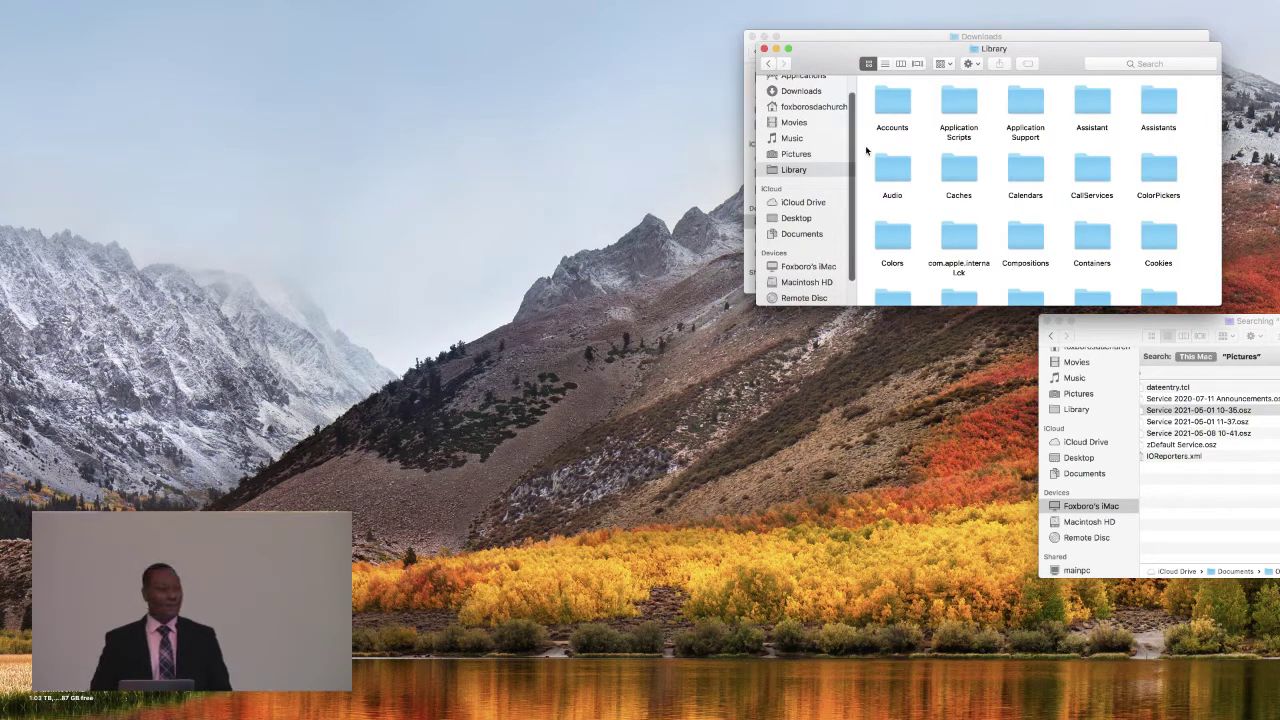
scroll(867, 150, "down", 10)
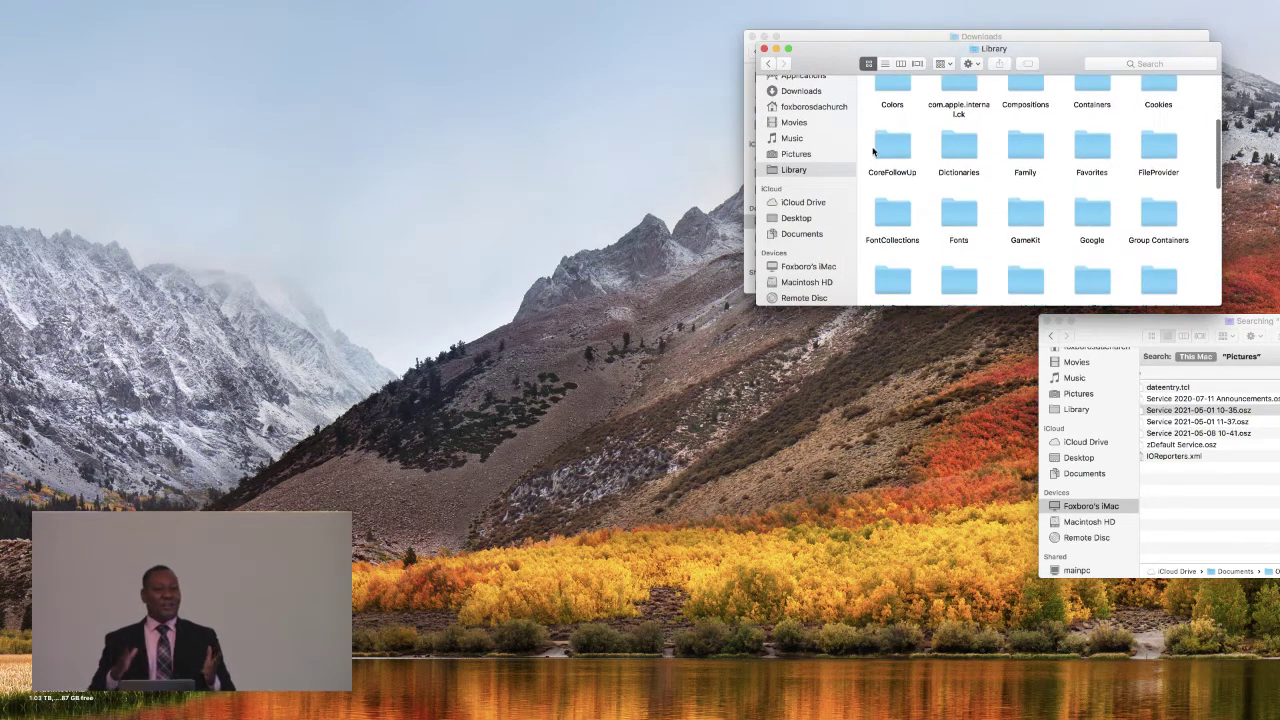
scroll(872, 151, "down", 5)
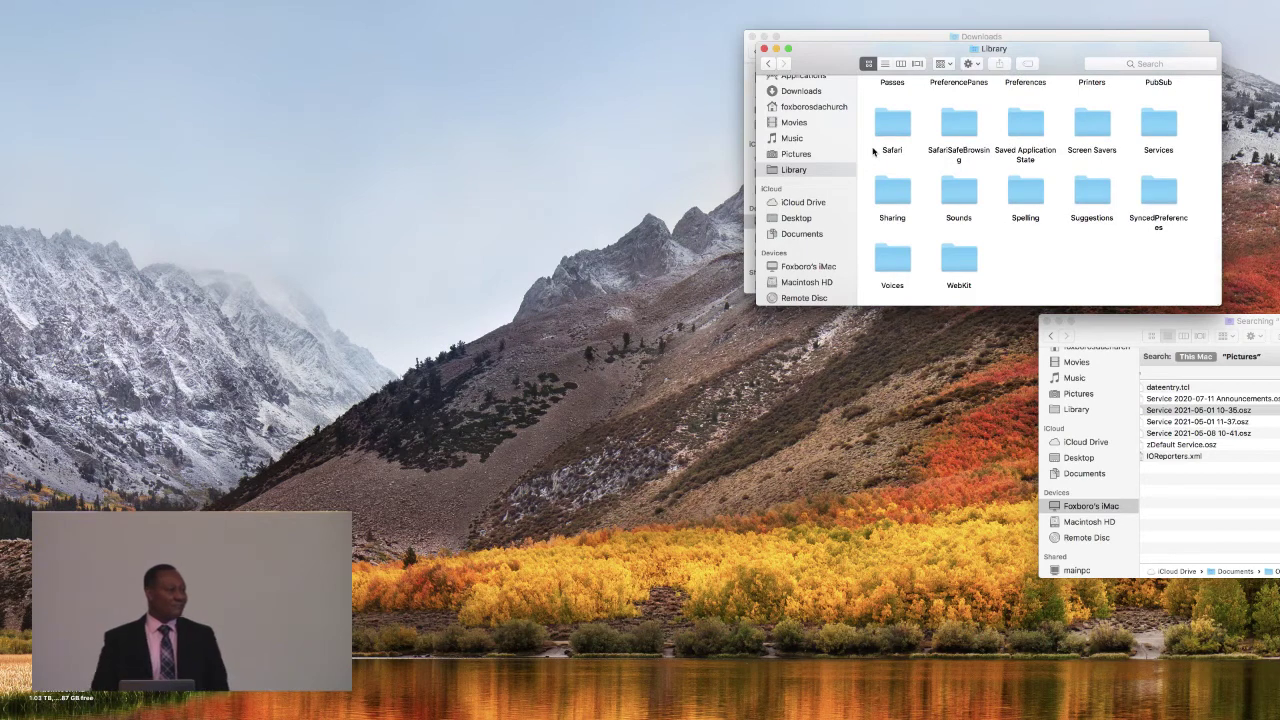
scroll(872, 151, "up", 8)
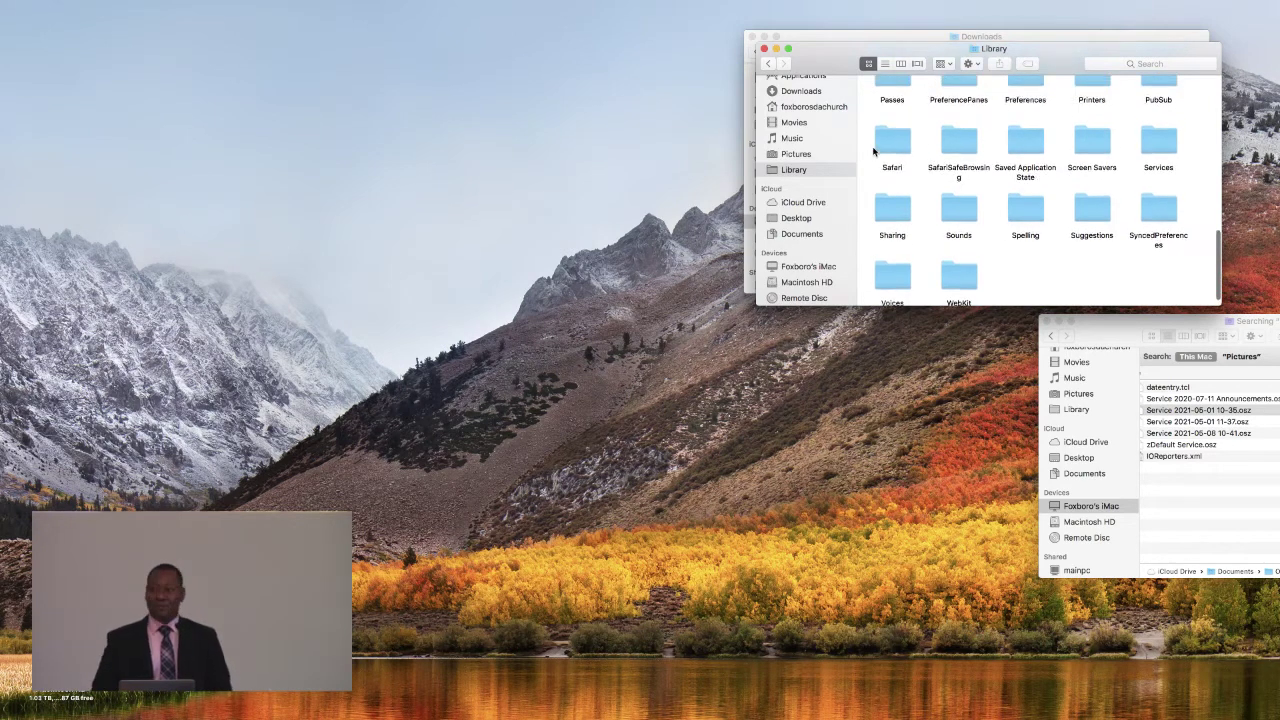
scroll(873, 150, "up", 3)
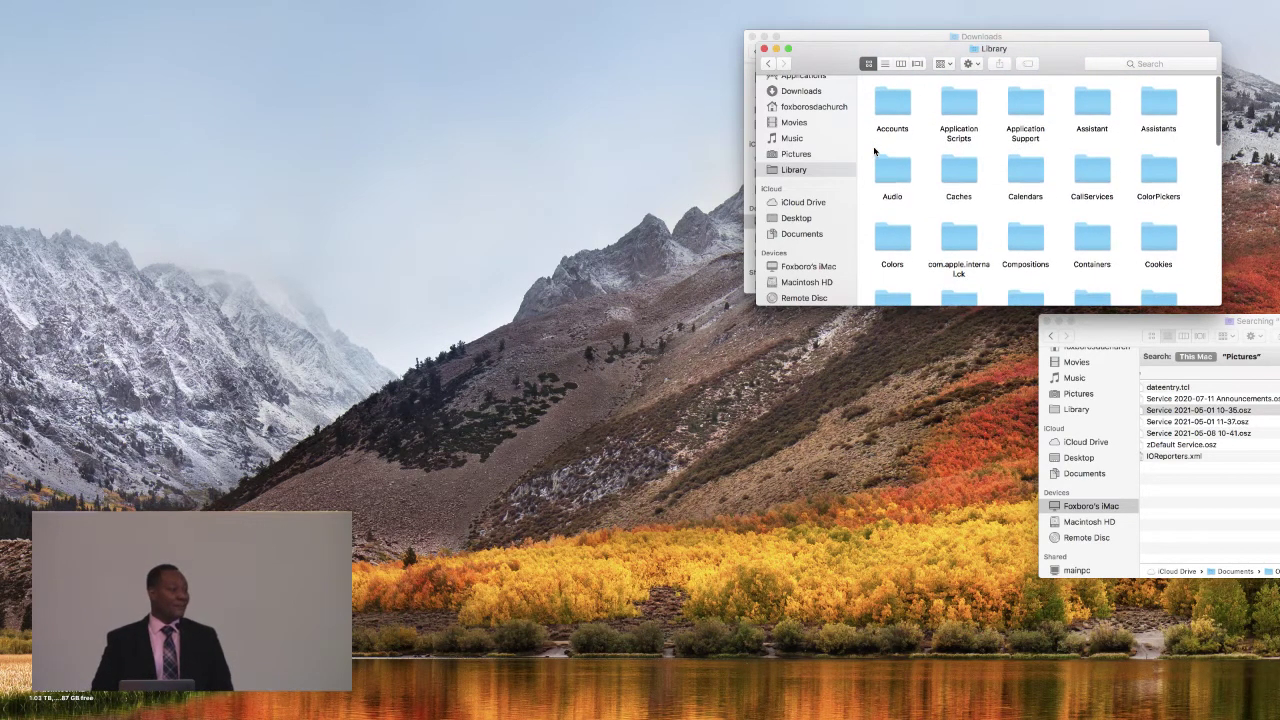
Open the OpenLP Data folder inside Library's Application Support and openlp folders.
double_click(1023, 110)
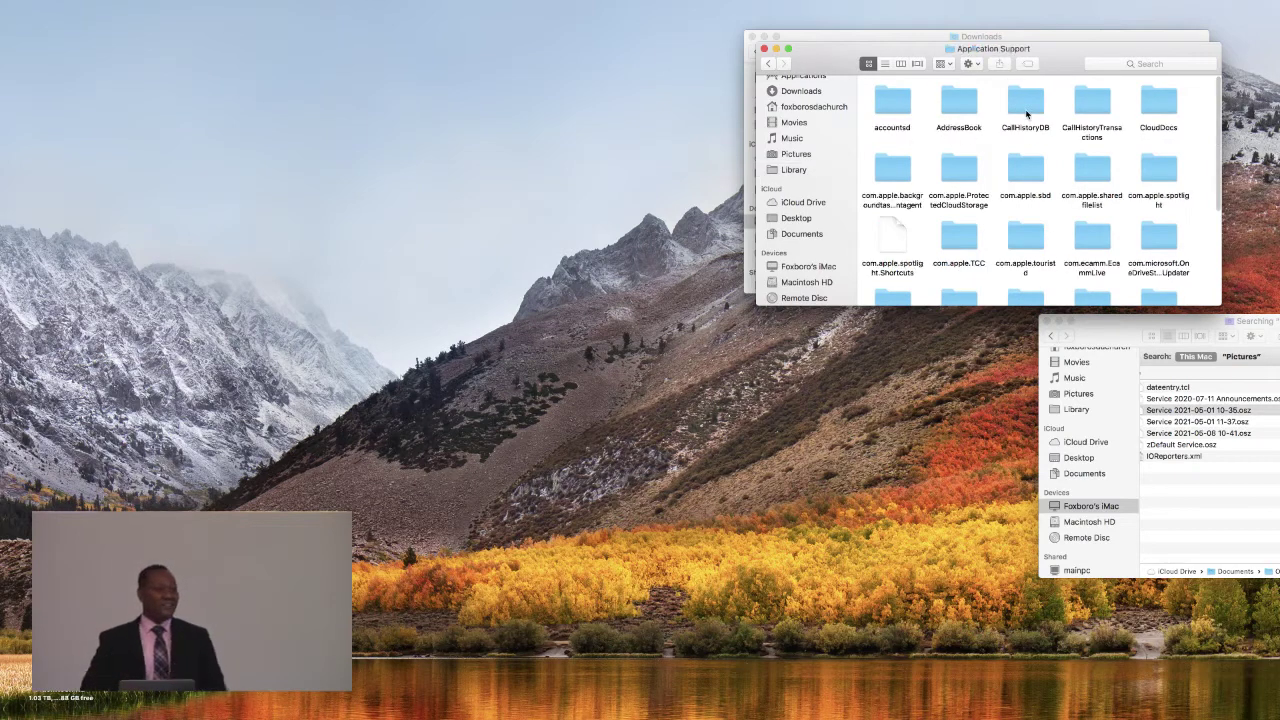
scroll(1026, 114, "down", 5)
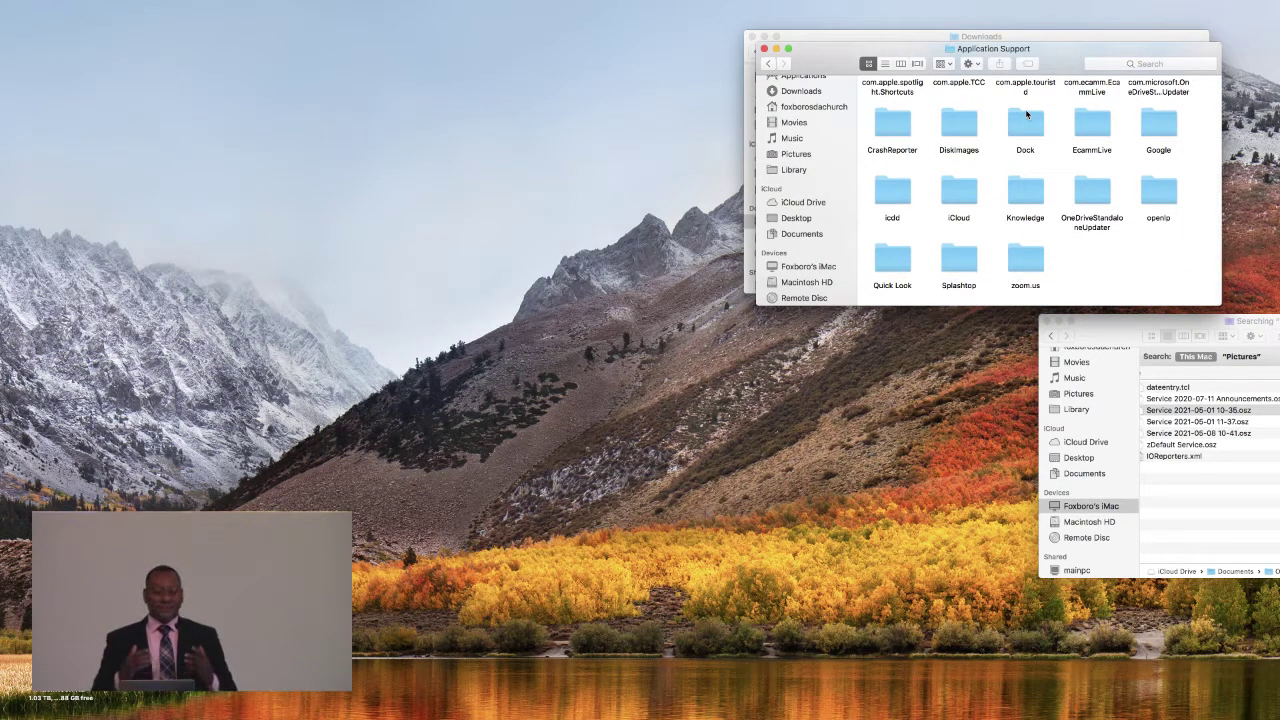
double_click(1157, 195)
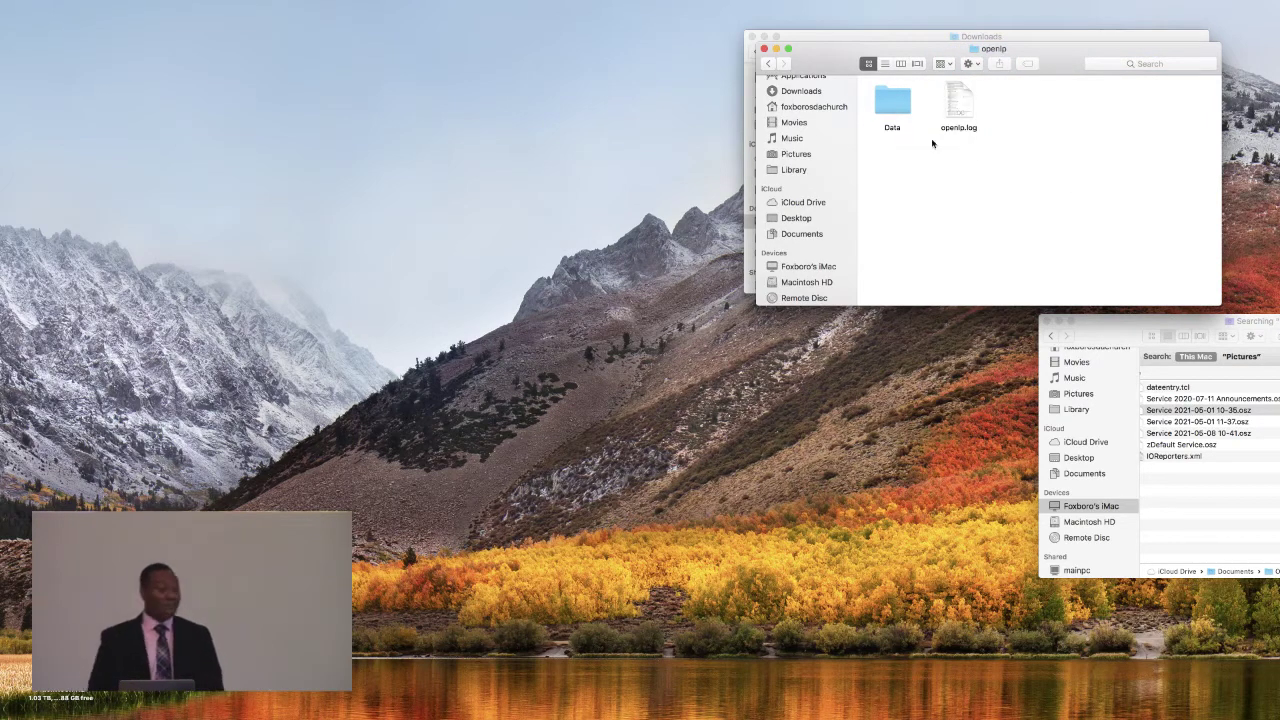
double_click(891, 109)
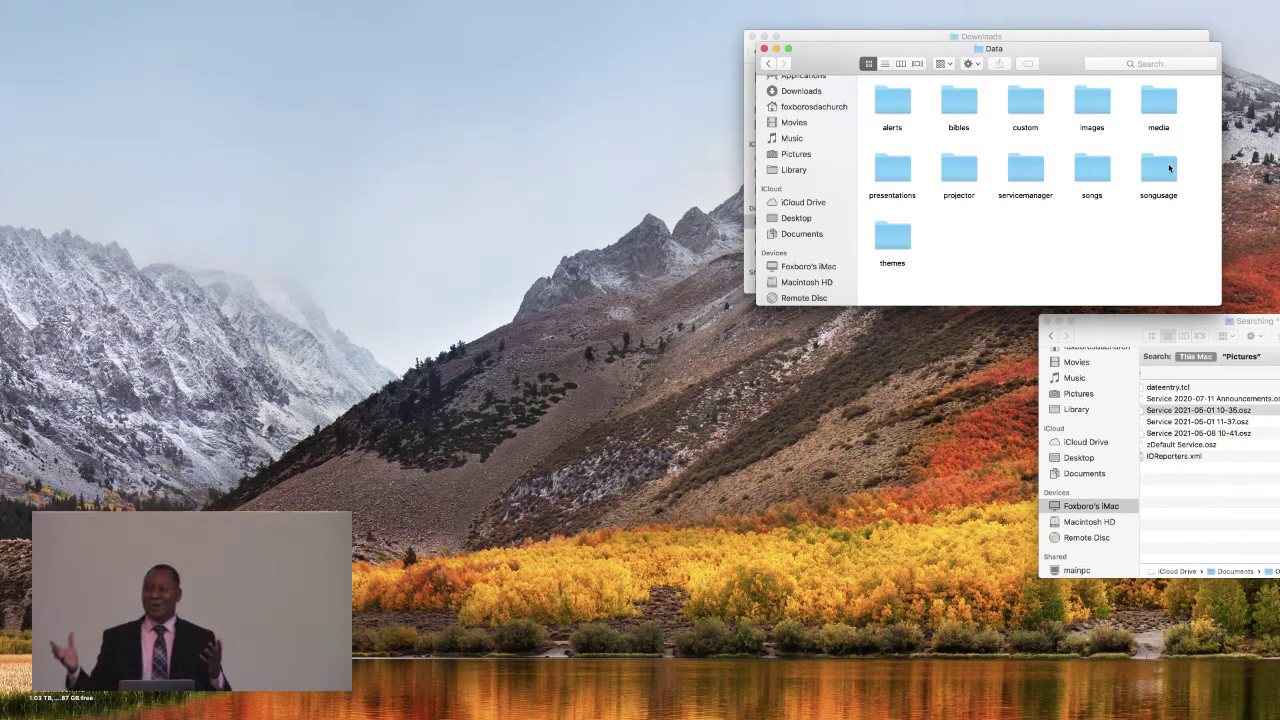
Inspect the songs folder and its audio subfolder, and return to the OpenLP Data folder.
double_click(1095, 173)
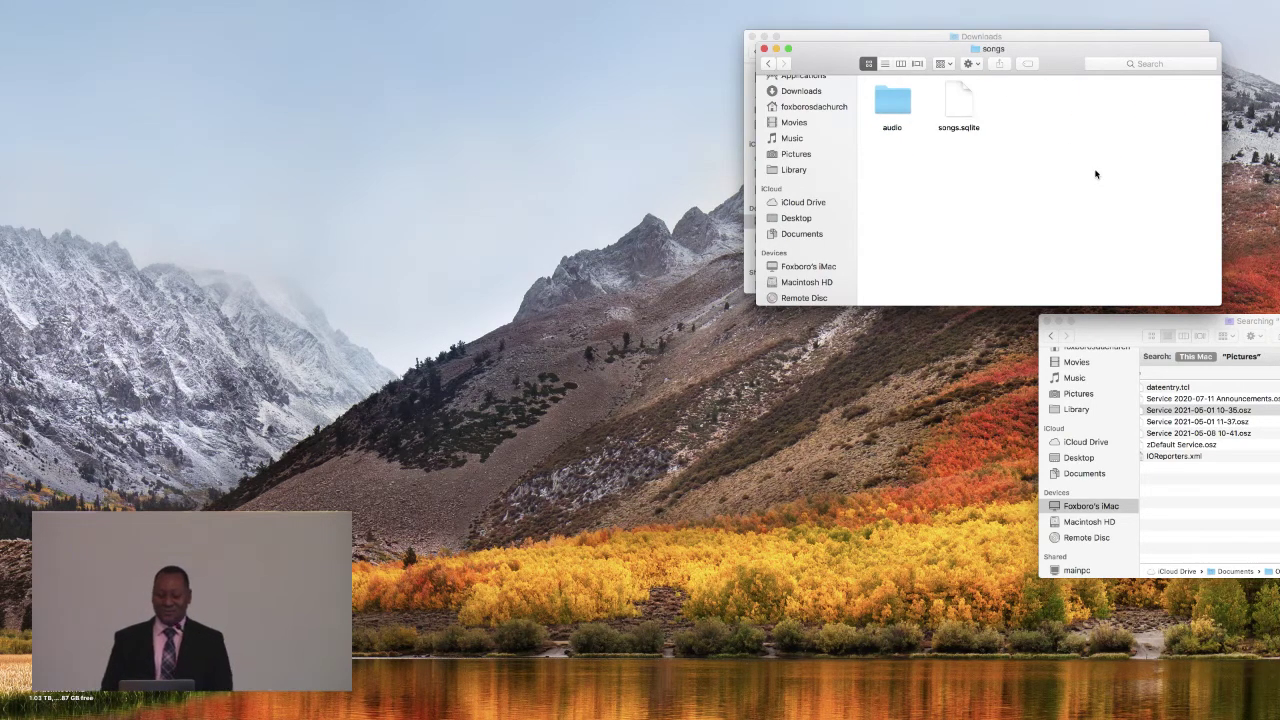
double_click(893, 104)
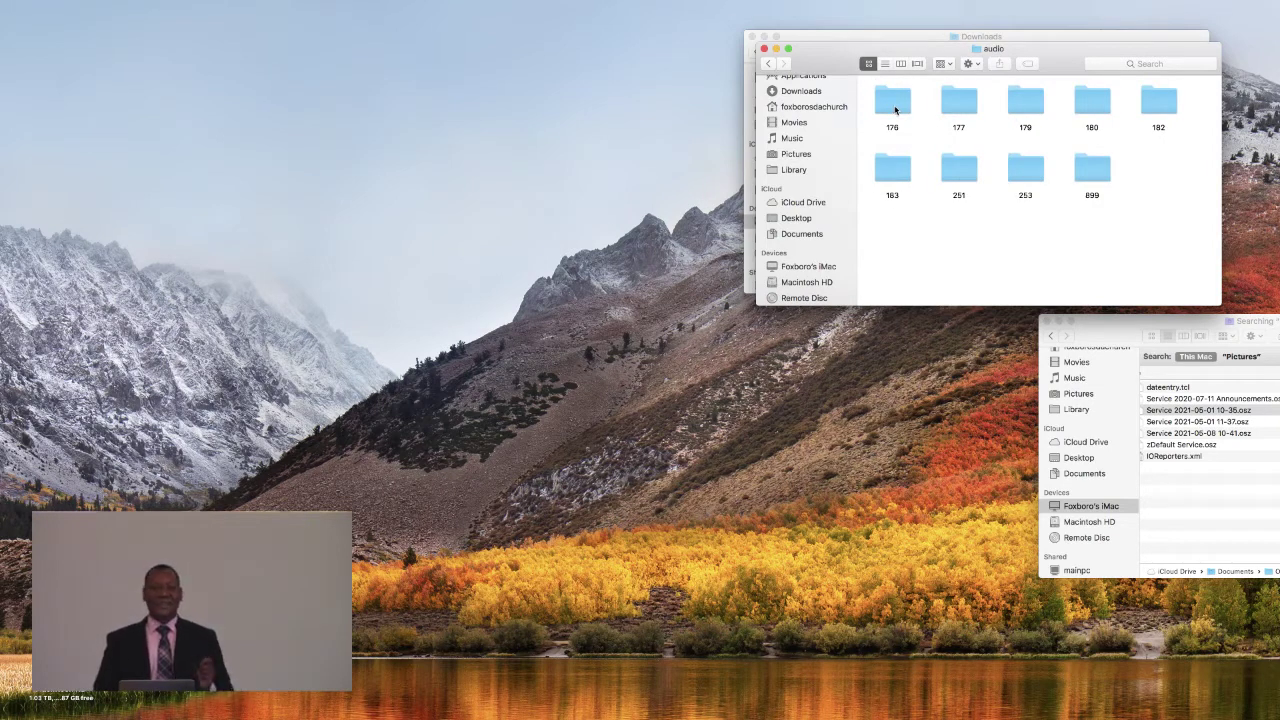
left_click(769, 63)
left_click(771, 64)
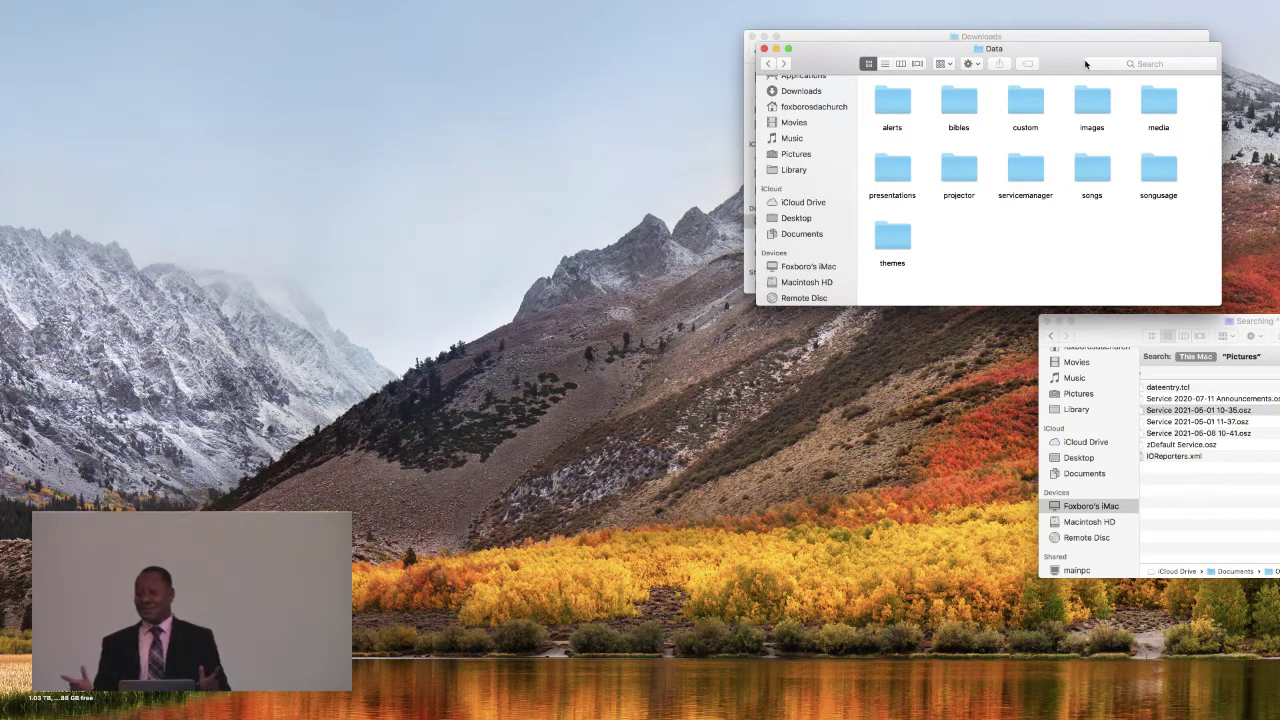
Close the Finder windows showing the Data and Downloads folders, leaving the search results window open.
left_click_drag(1064, 53, 1106, 157)
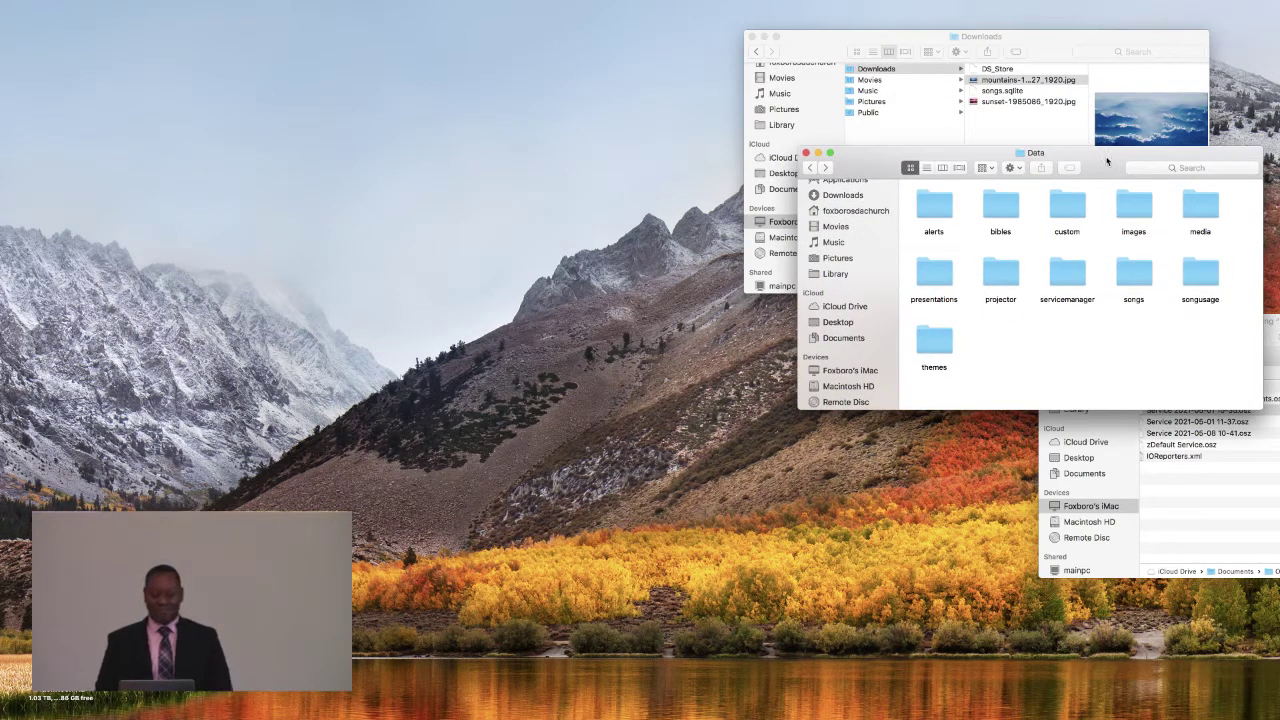
scroll(1049, 137, "right", 1)
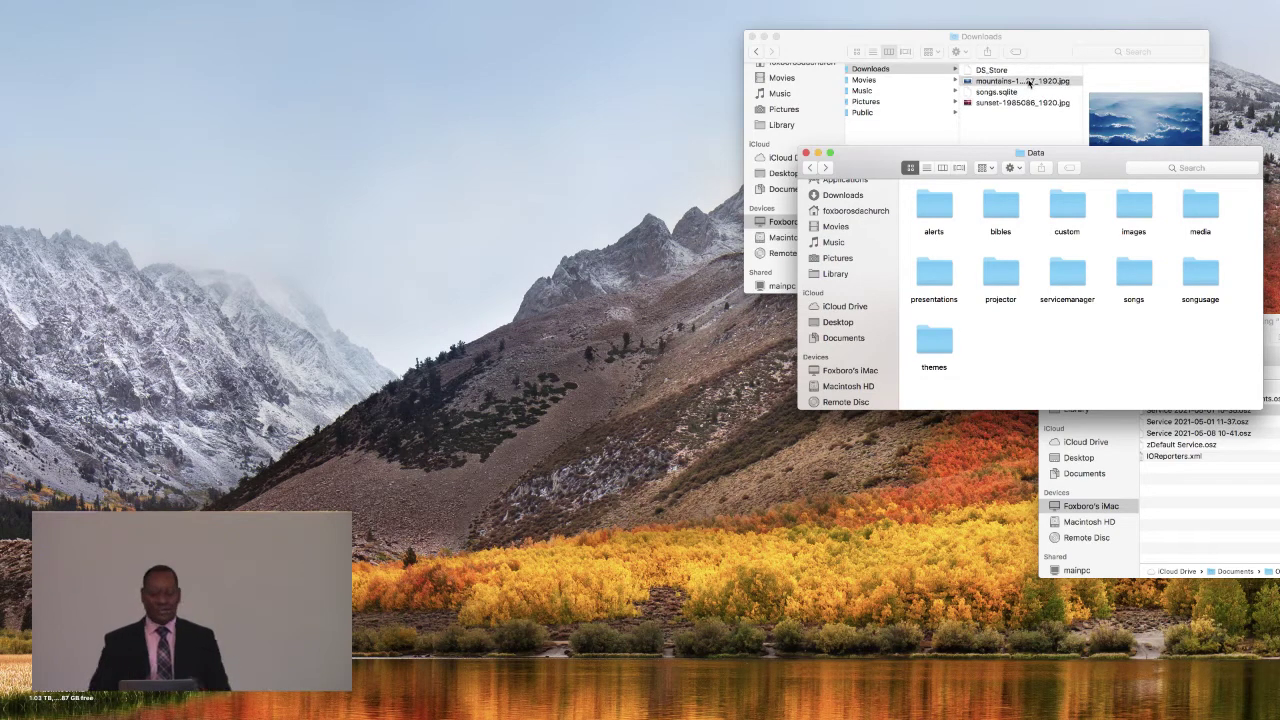
left_click(806, 153)
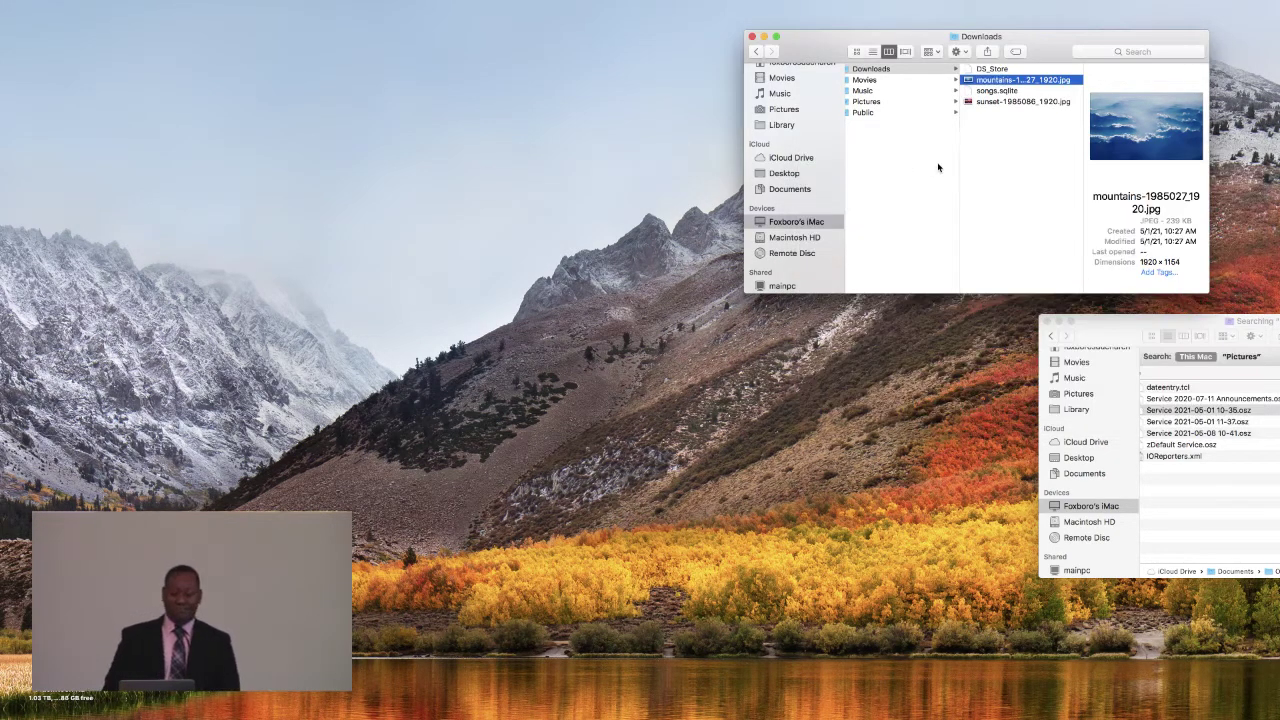
scroll(926, 166, "left", 5)
scroll(926, 166, "right", 5)
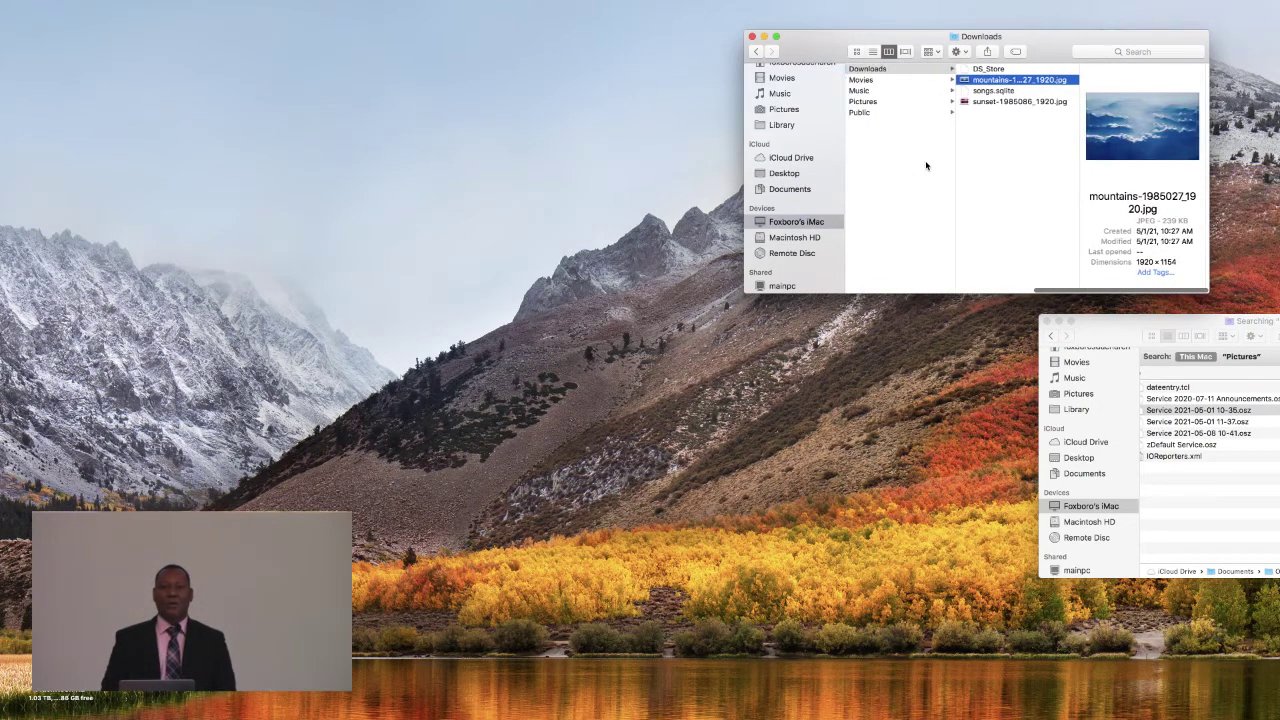
scroll(926, 166, "left", 3)
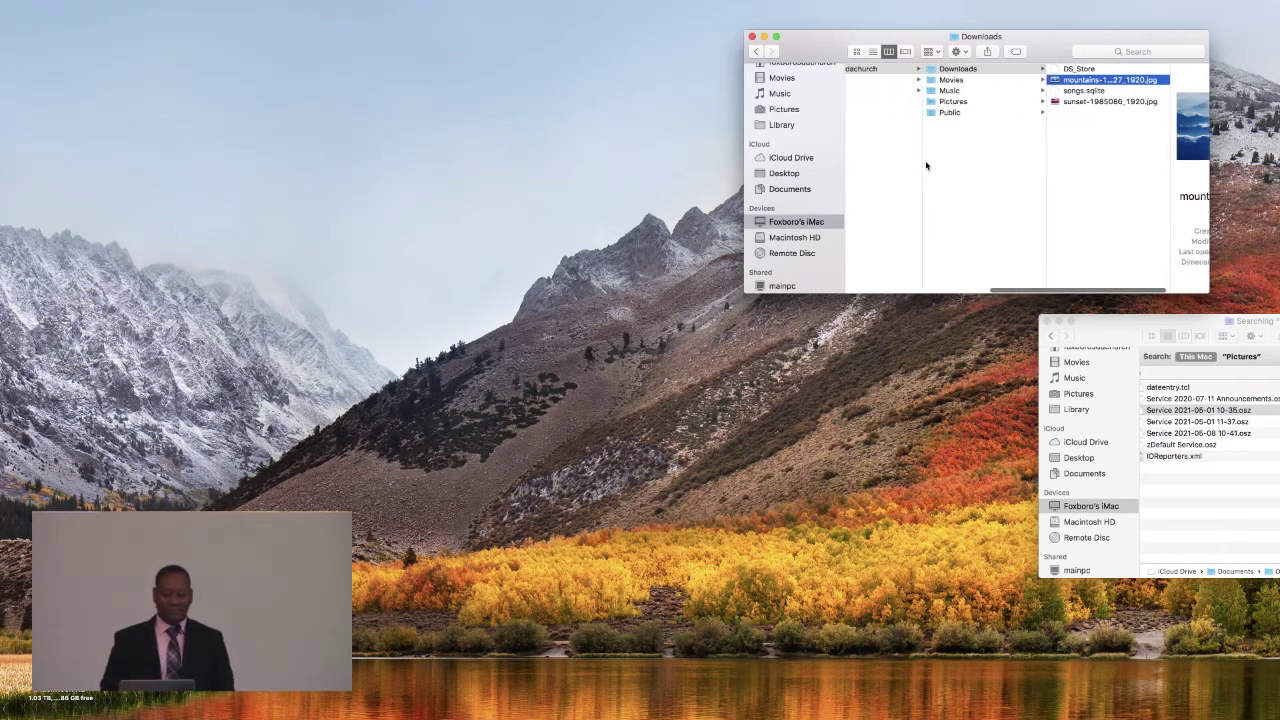
scroll(925, 160, "left", 5)
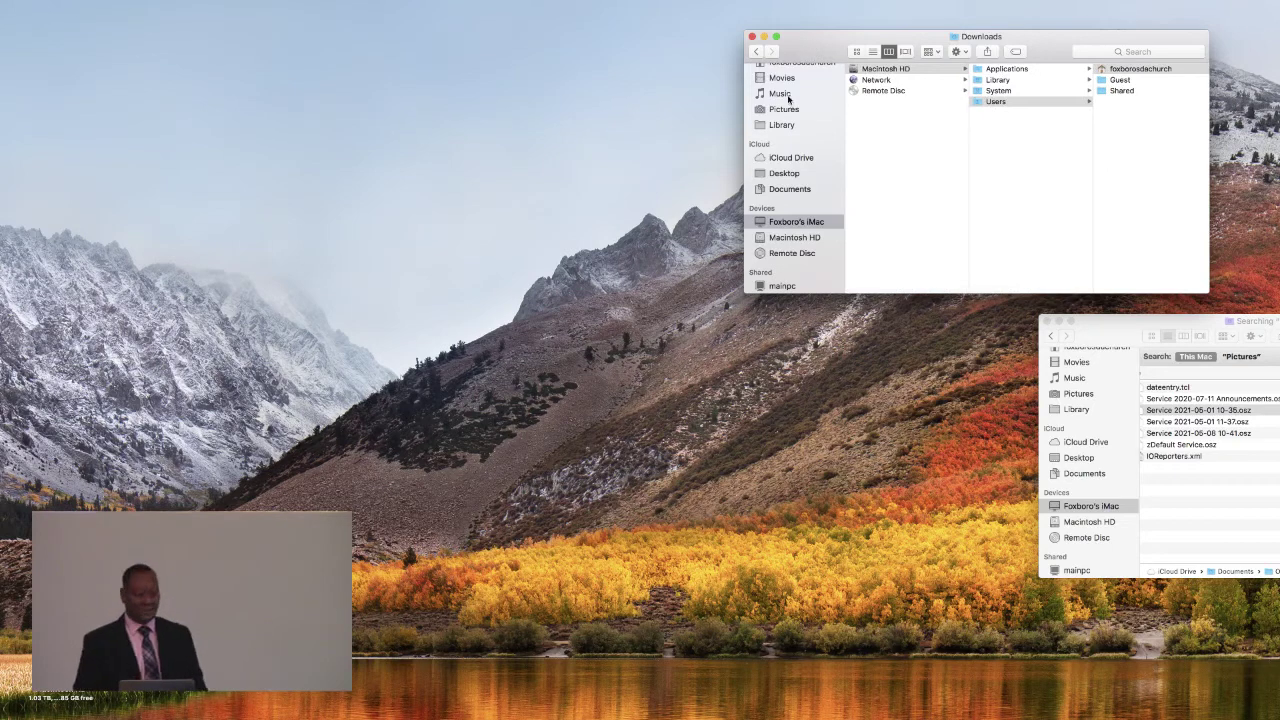
left_click(752, 36)
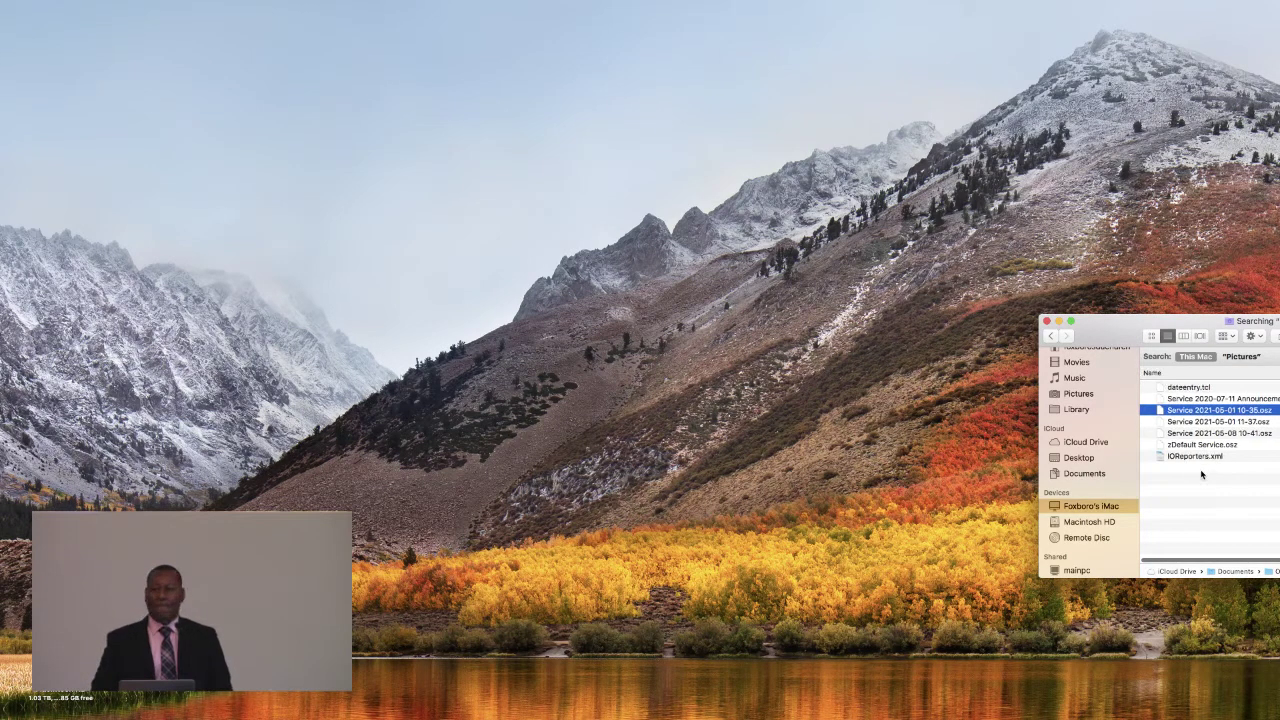
Move the five service files, from Service 2020-07-11 Announcements.osz through zDefault Service.osz, from the search results into Documents.
left_click(1208, 399)
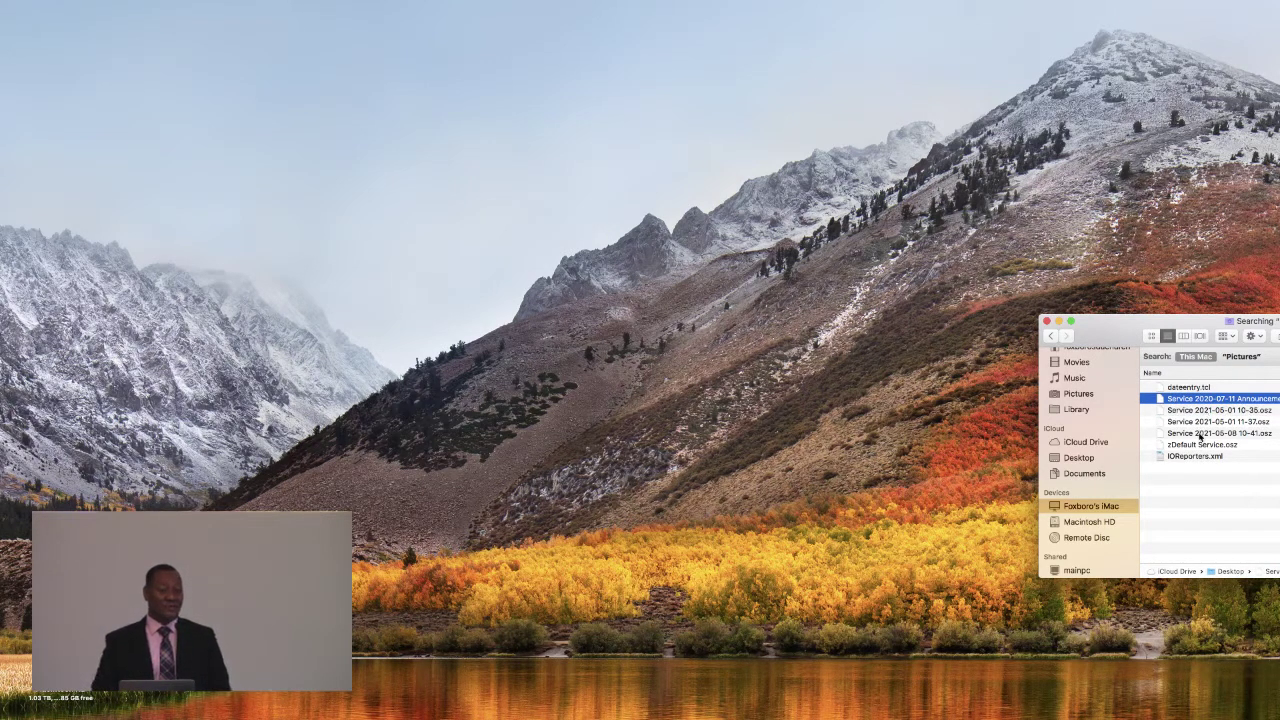
left_click(1200, 446, "shift")
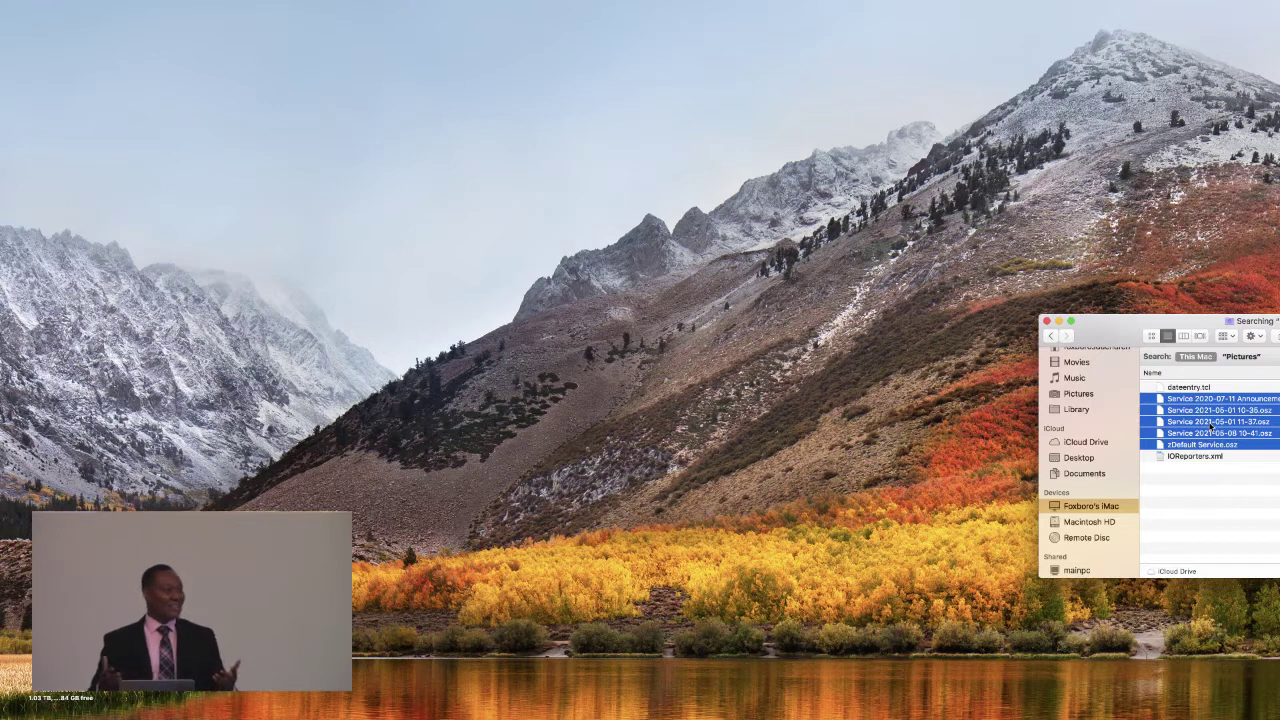
right_click(1211, 426)
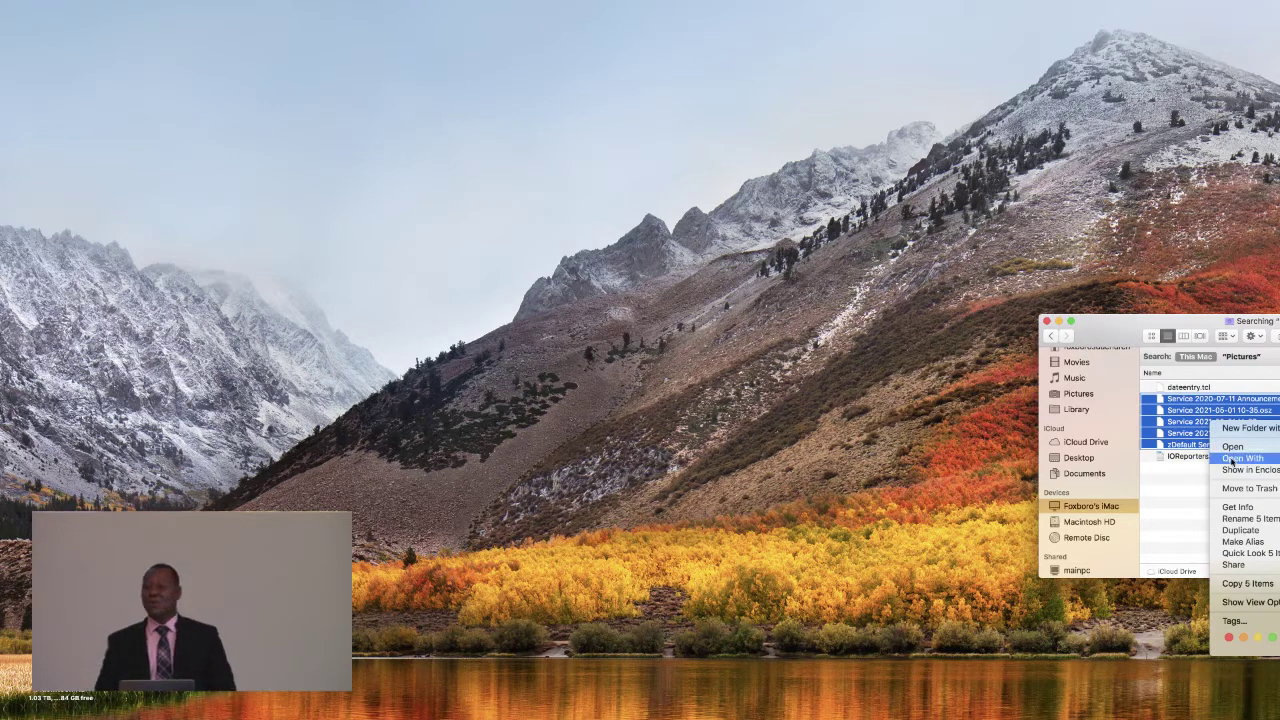
left_click(1193, 433)
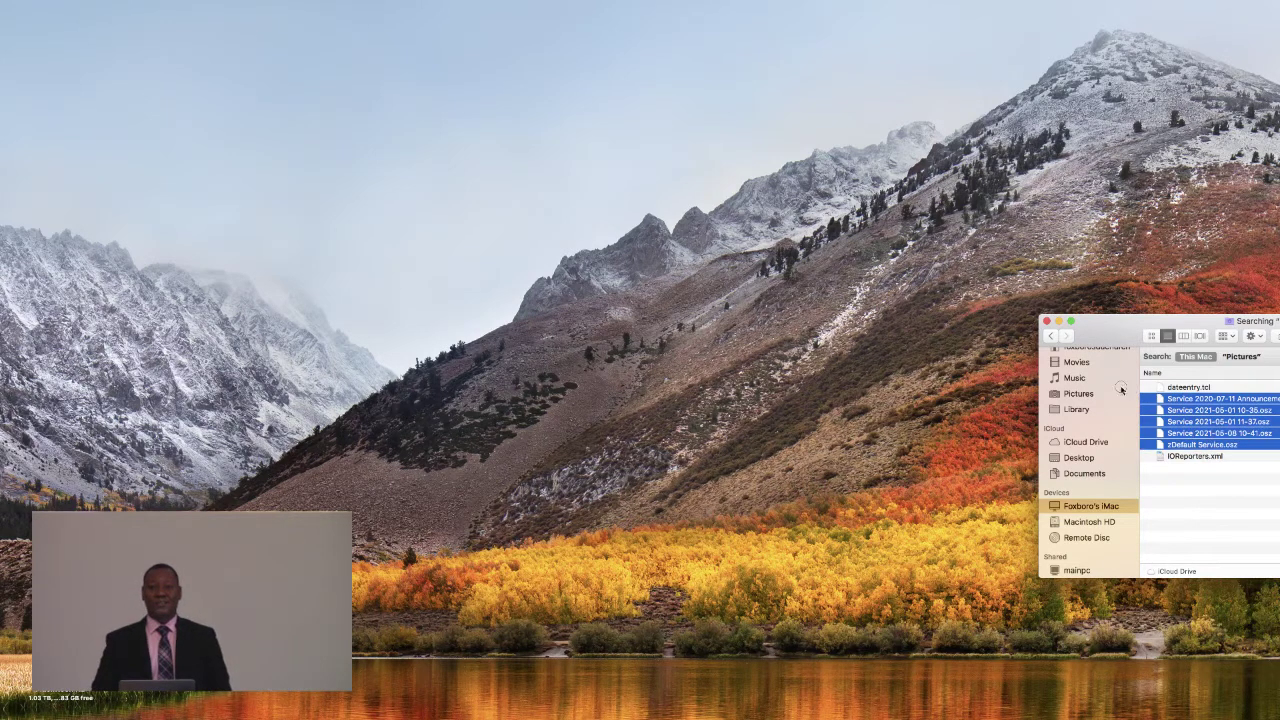
scroll(1102, 370, "up", 1)
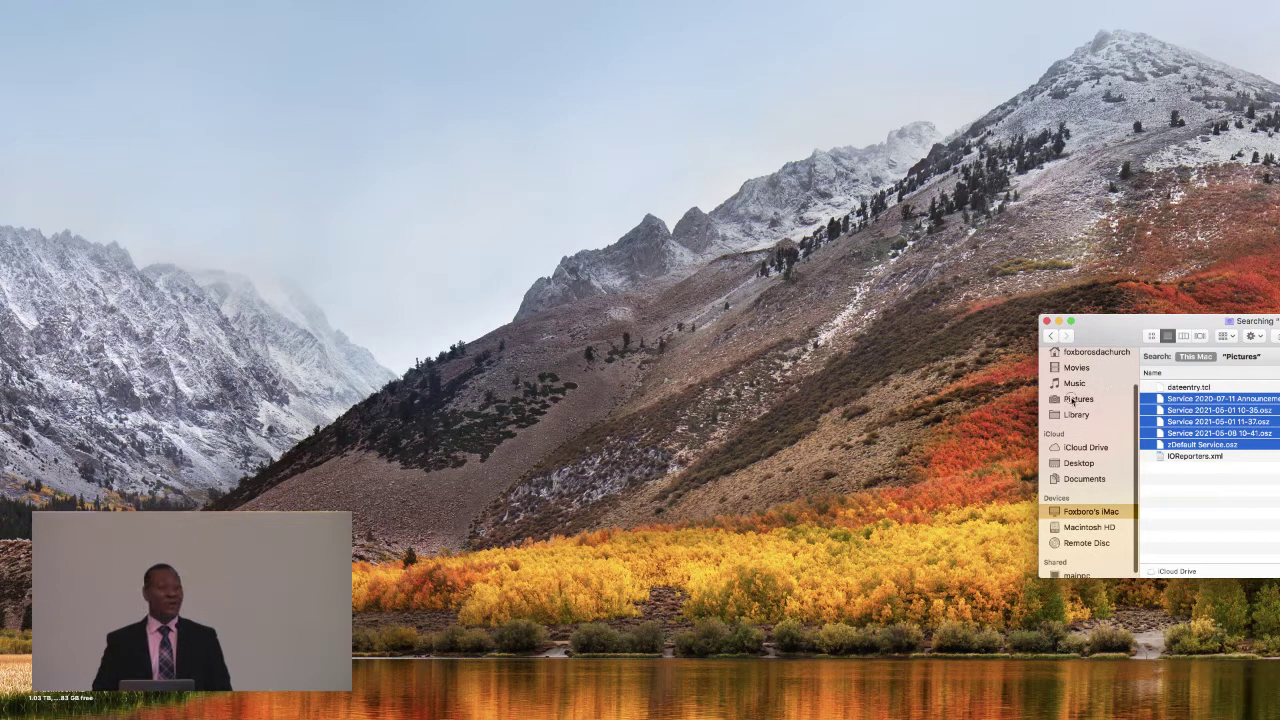
scroll(1082, 484, "down", 1)
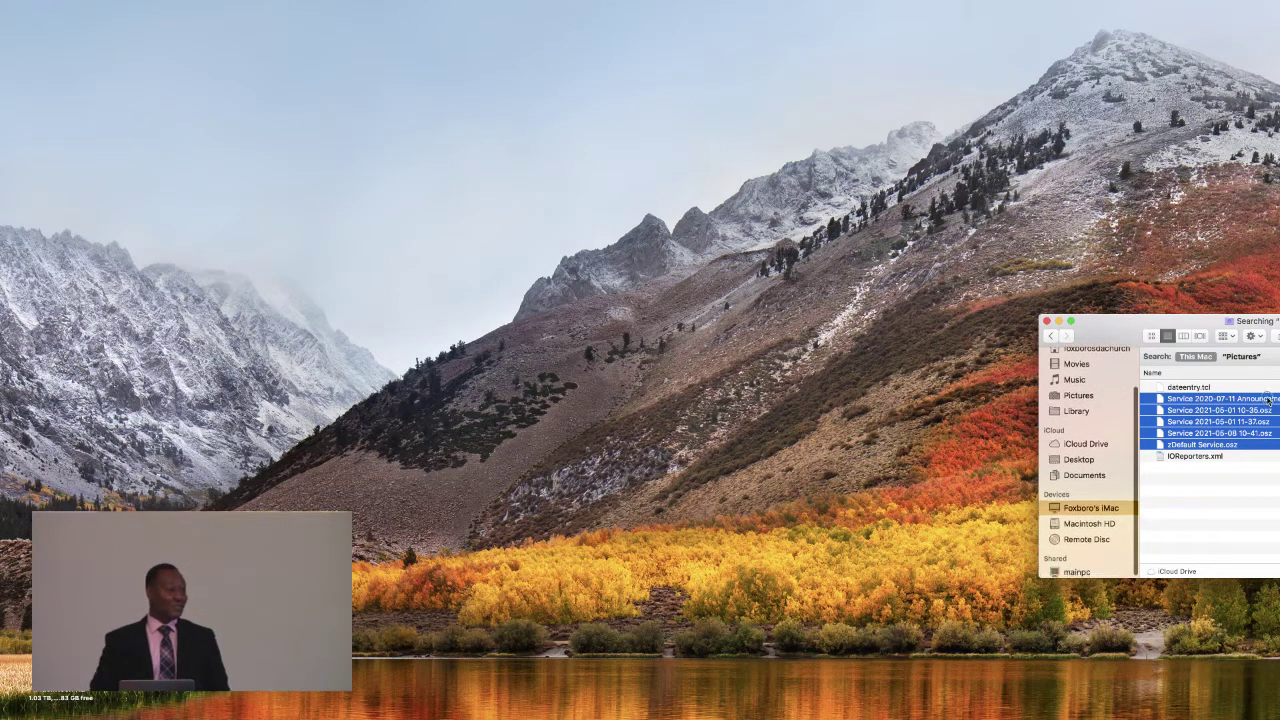
left_click_drag(1258, 410, 1090, 478)
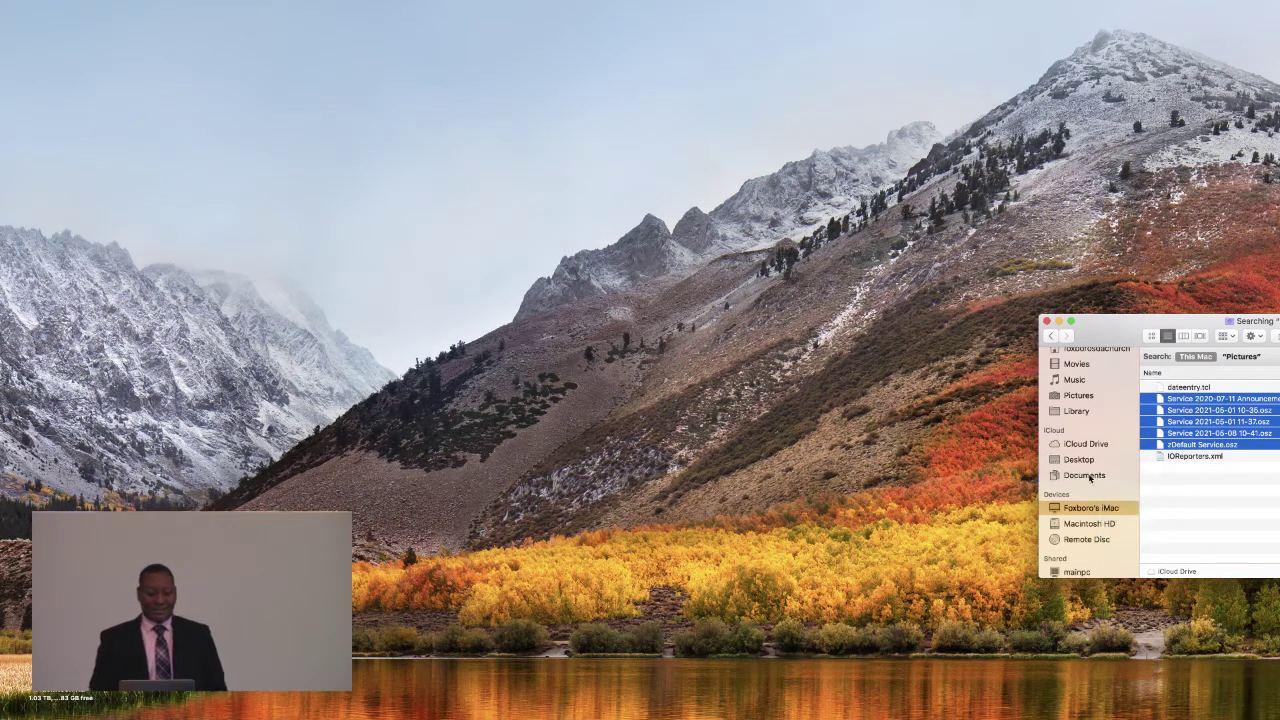
Move the five selected service files to the Trash and close the search results window.
right_click(1272, 410)
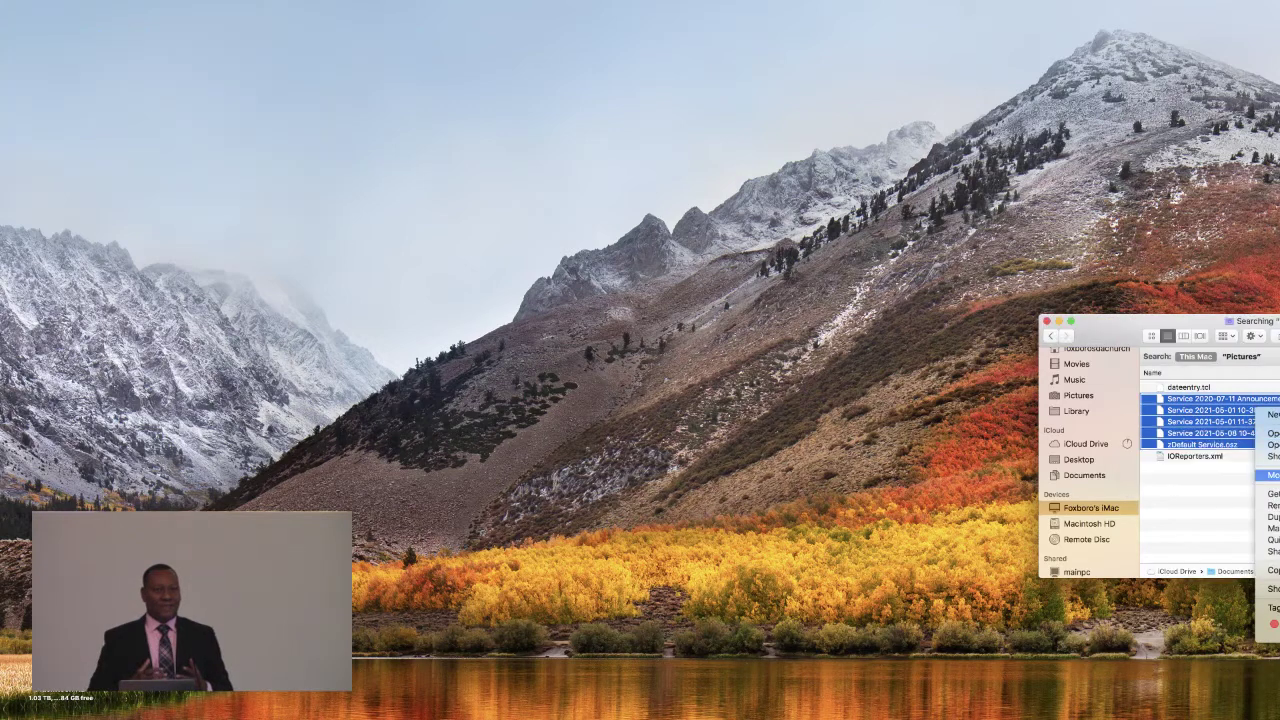
left_click(1272, 475)
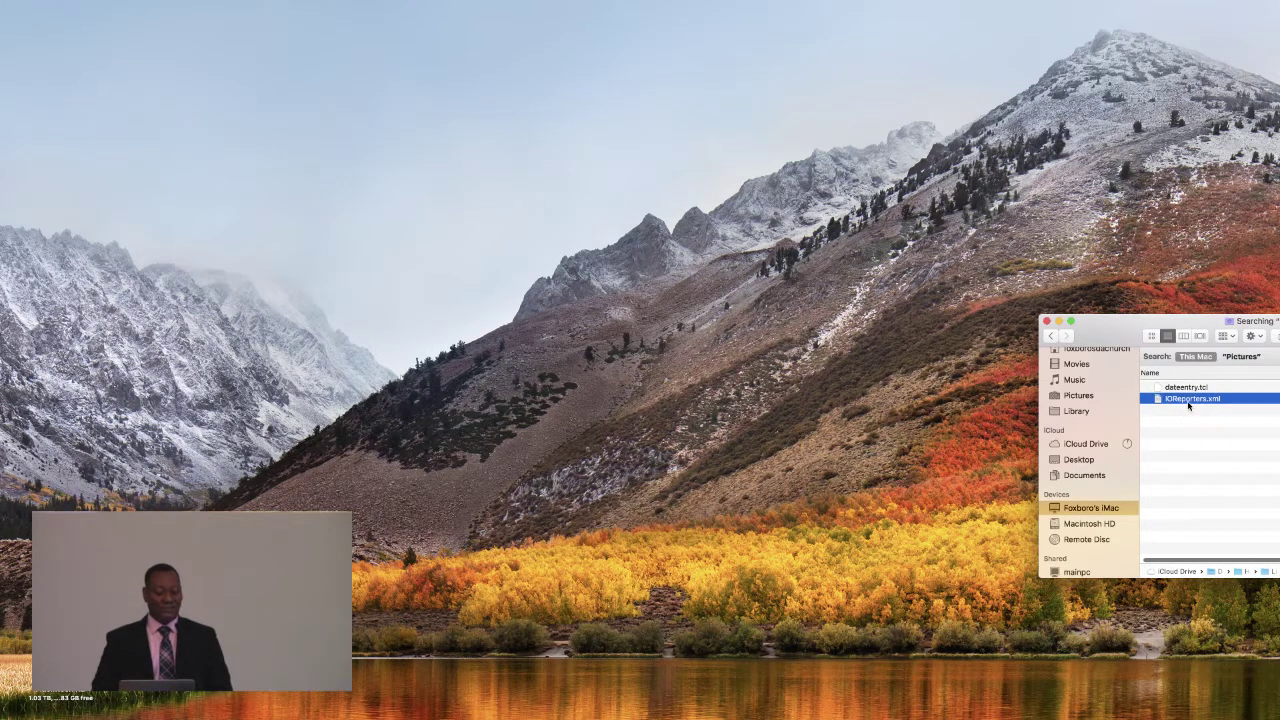
scroll(1188, 405, "left", 1)
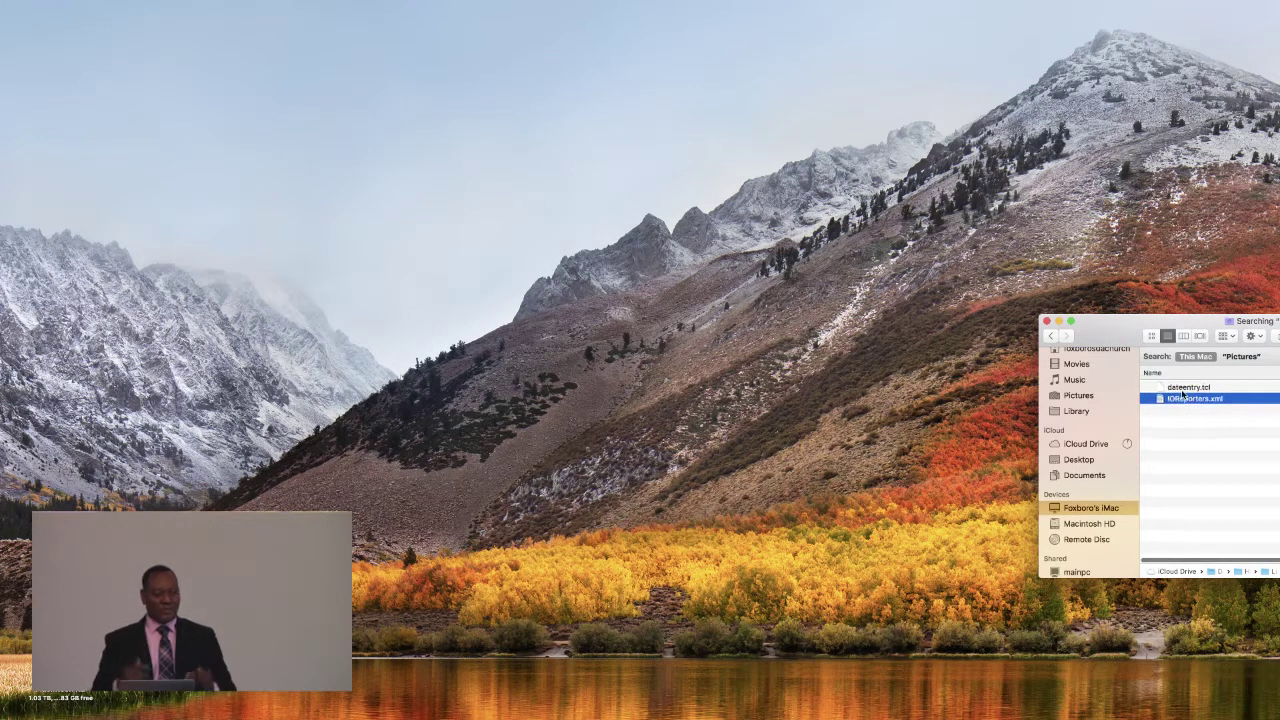
left_click(1185, 389)
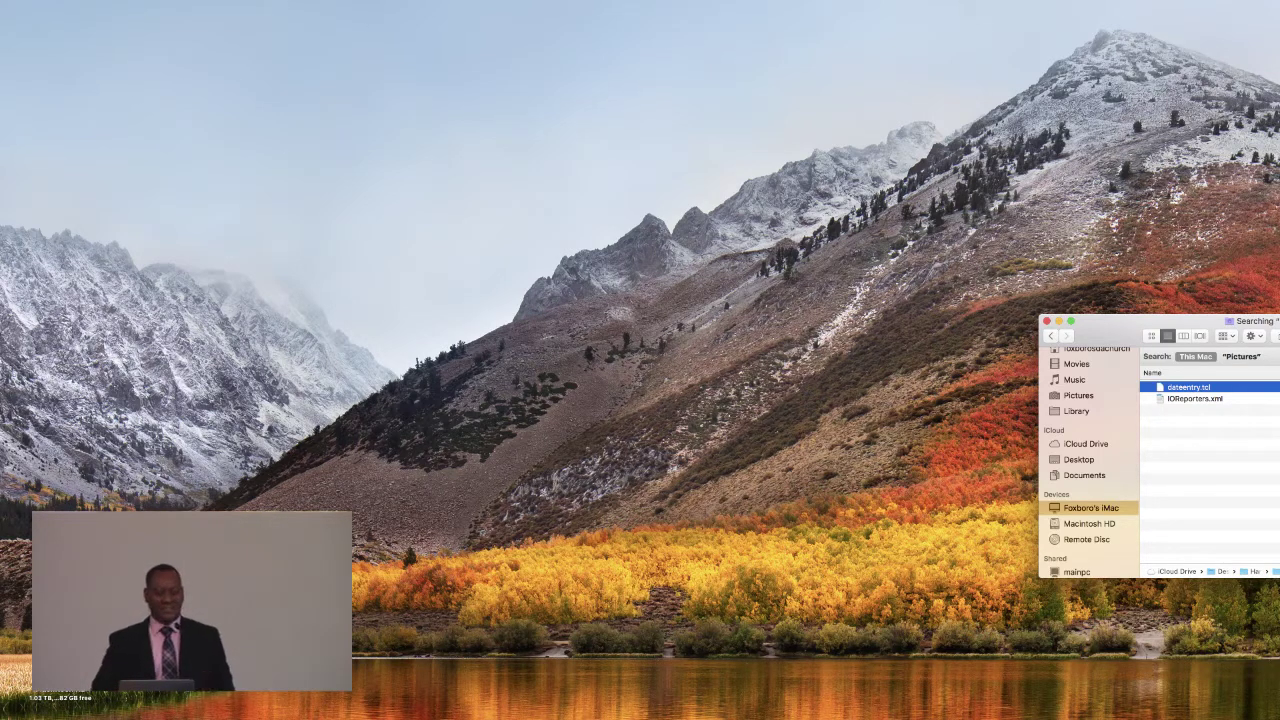
left_click(1046, 321)
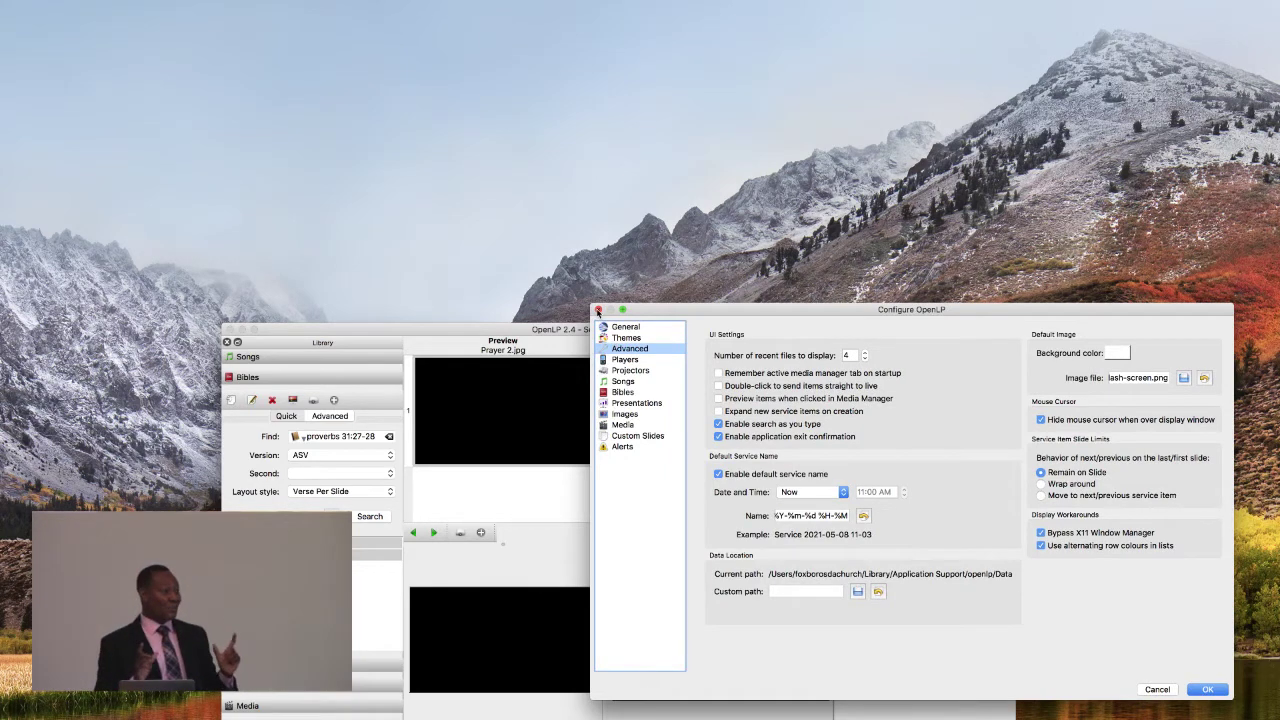
Close the Configure OpenLP window without changing any settings and return to the main window.
left_click(597, 312)
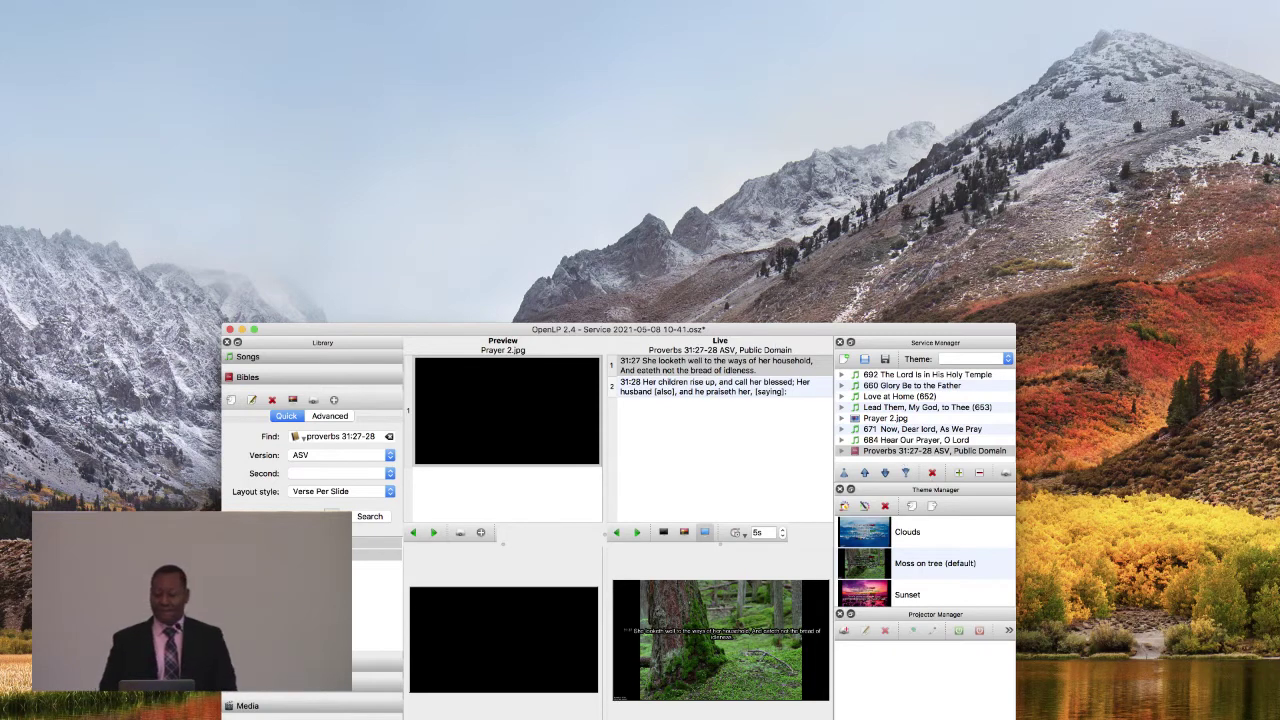
left_click(62, 0)
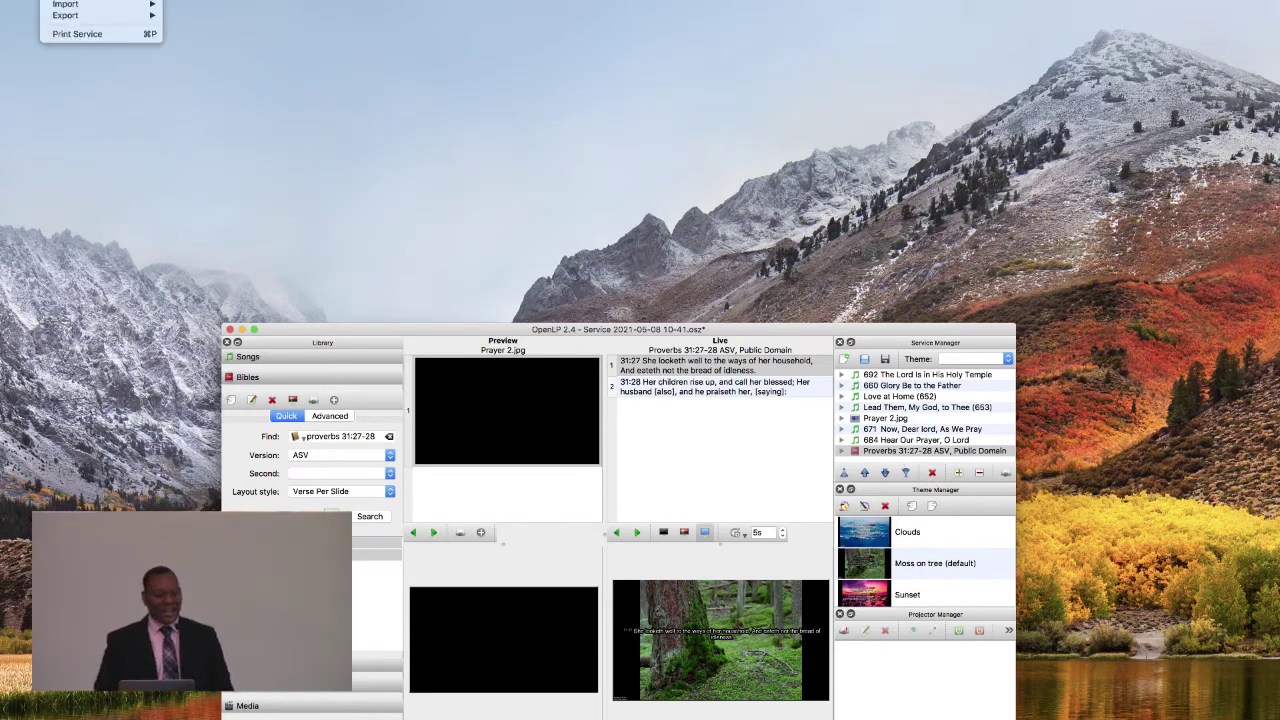
key("Escape")
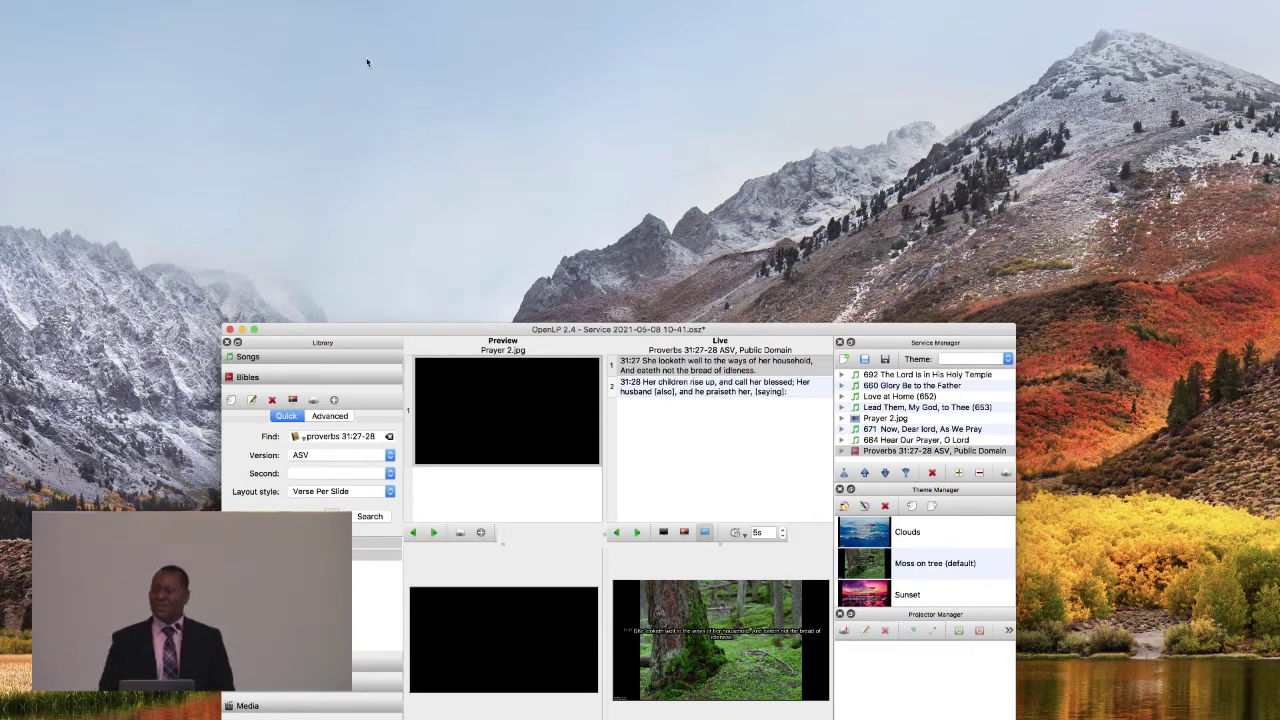
Try to save the current service, cancelling the save instead of letting the missing Prayer 2.jpg be removed.
key("super+s")
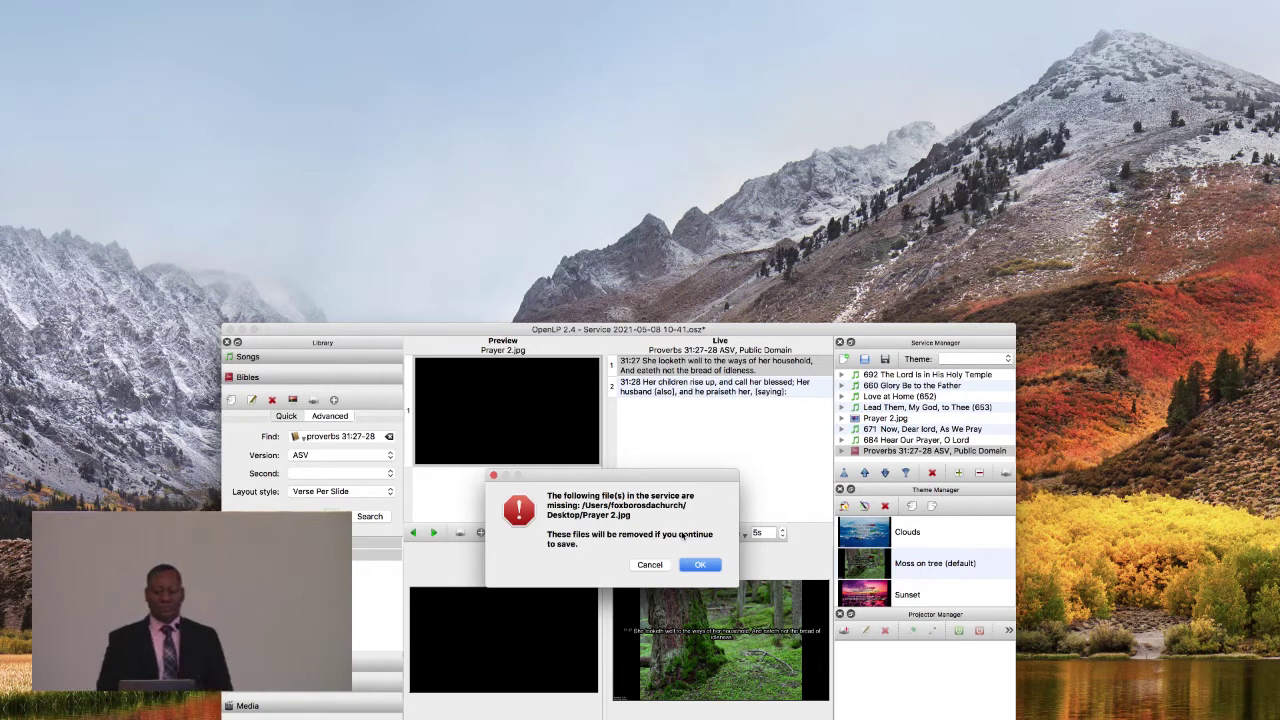
left_click(699, 566)
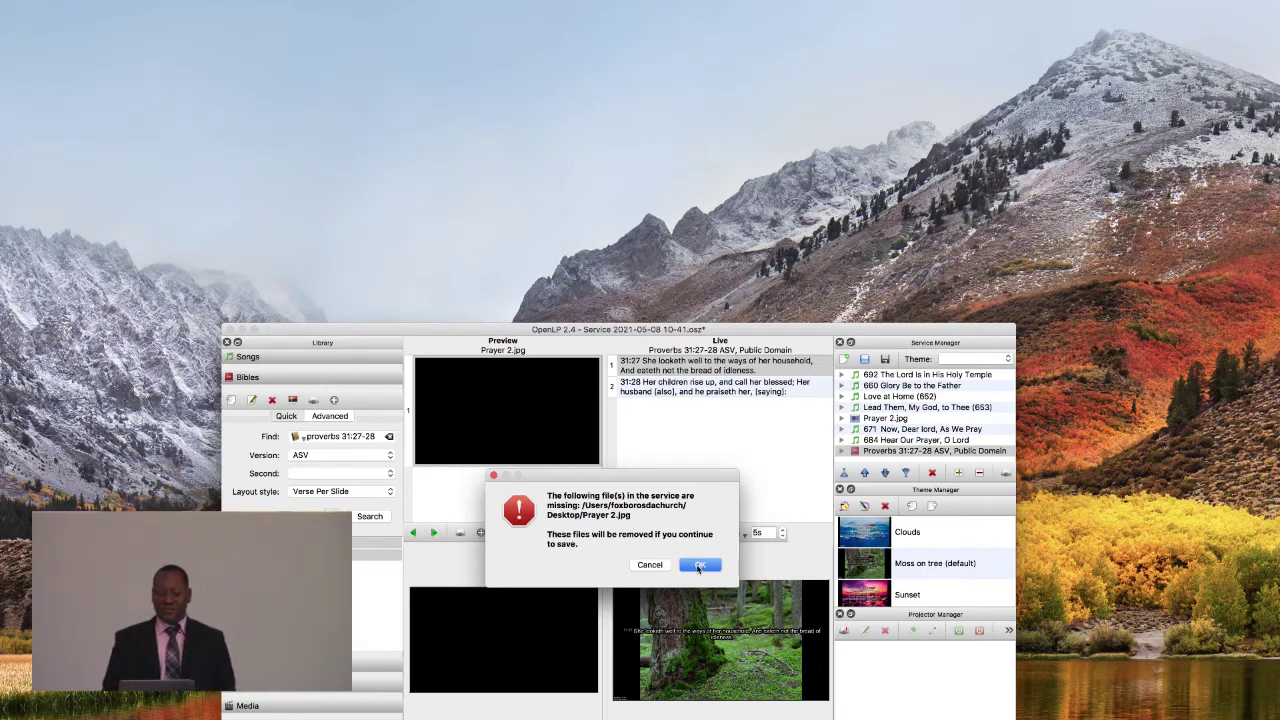
left_click_drag(698, 568, 640, 568)
left_click(648, 565)
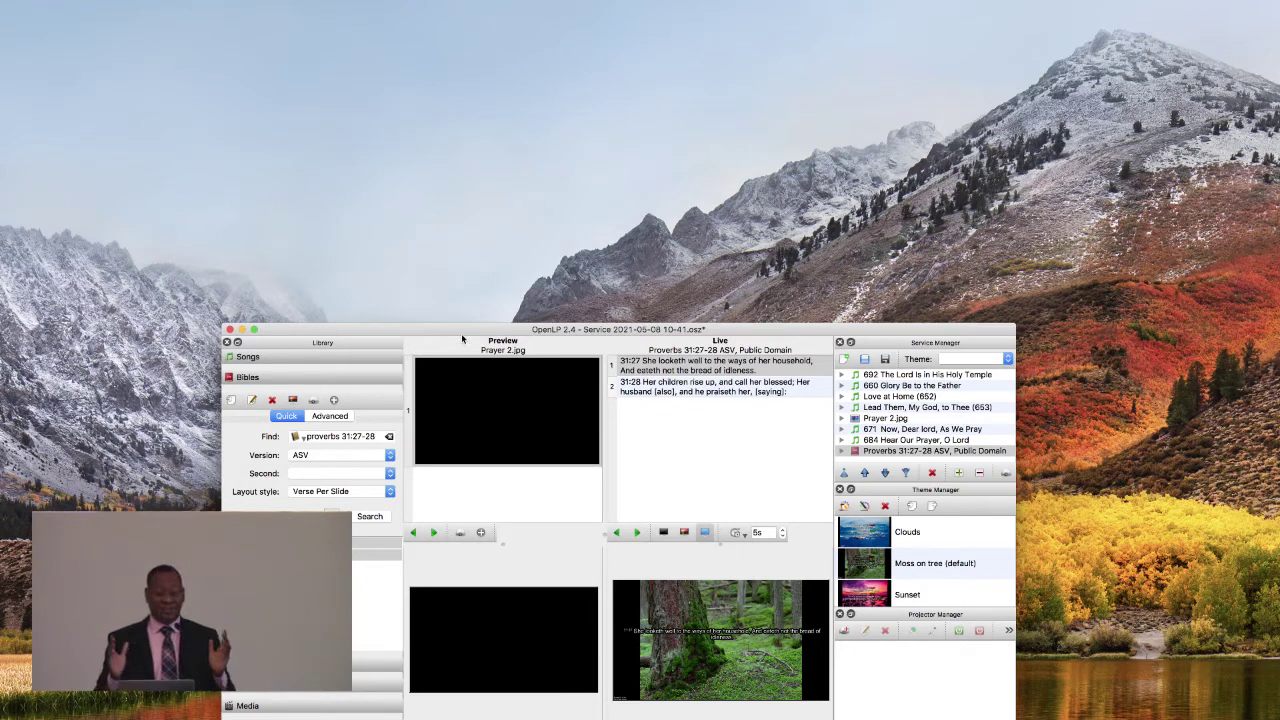
Move the OpenLP window up, hide it, and show the Downloads folder in a new Finder window.
left_click_drag(463, 337, 619, 298)
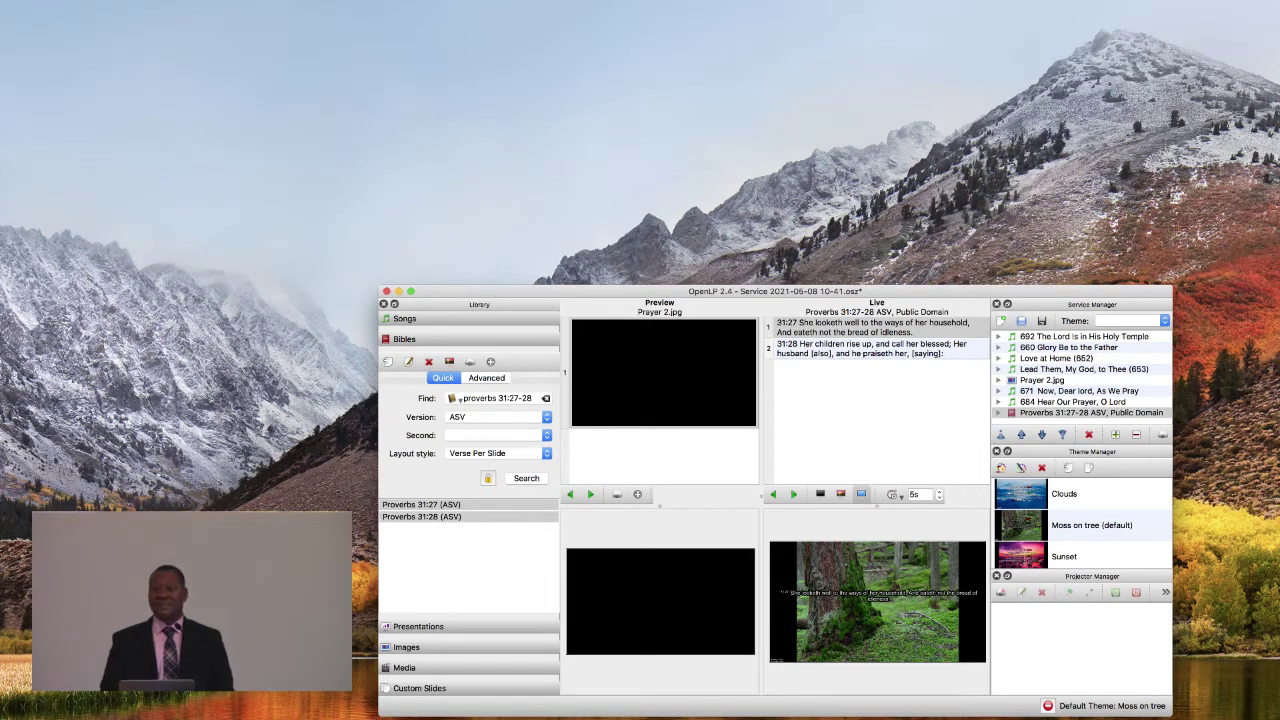
key("super+h")
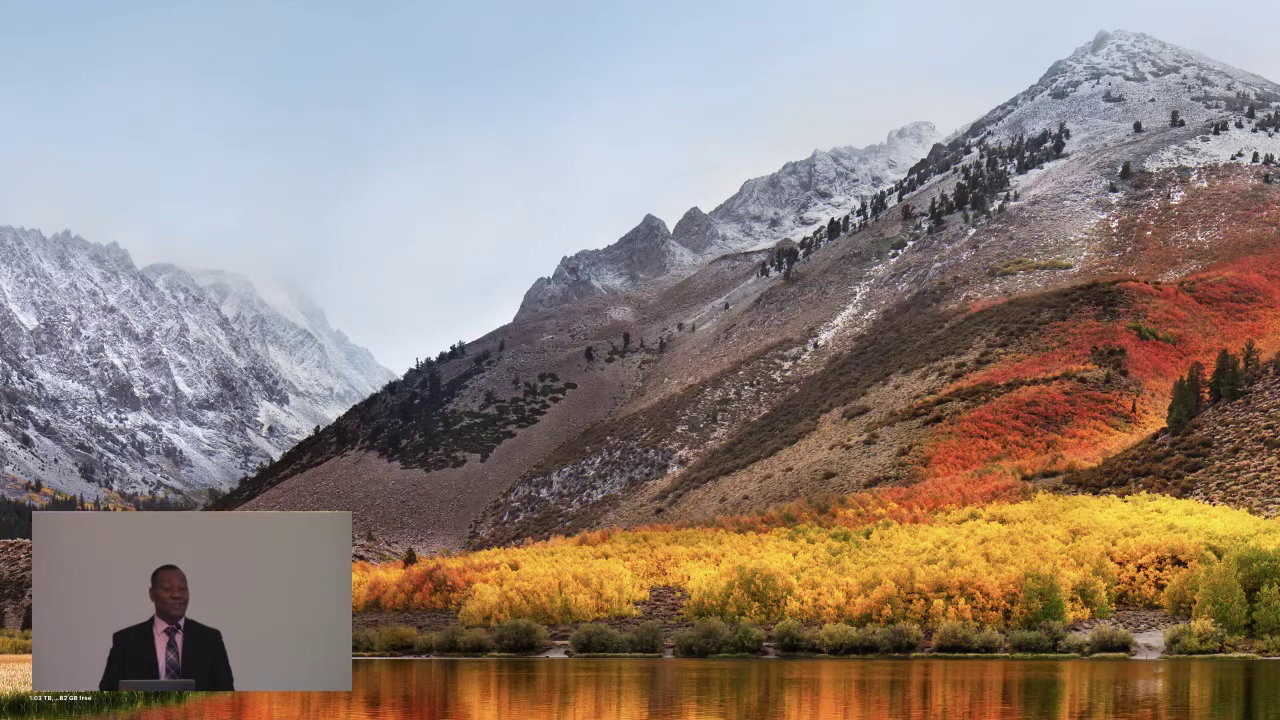
key("super+n")
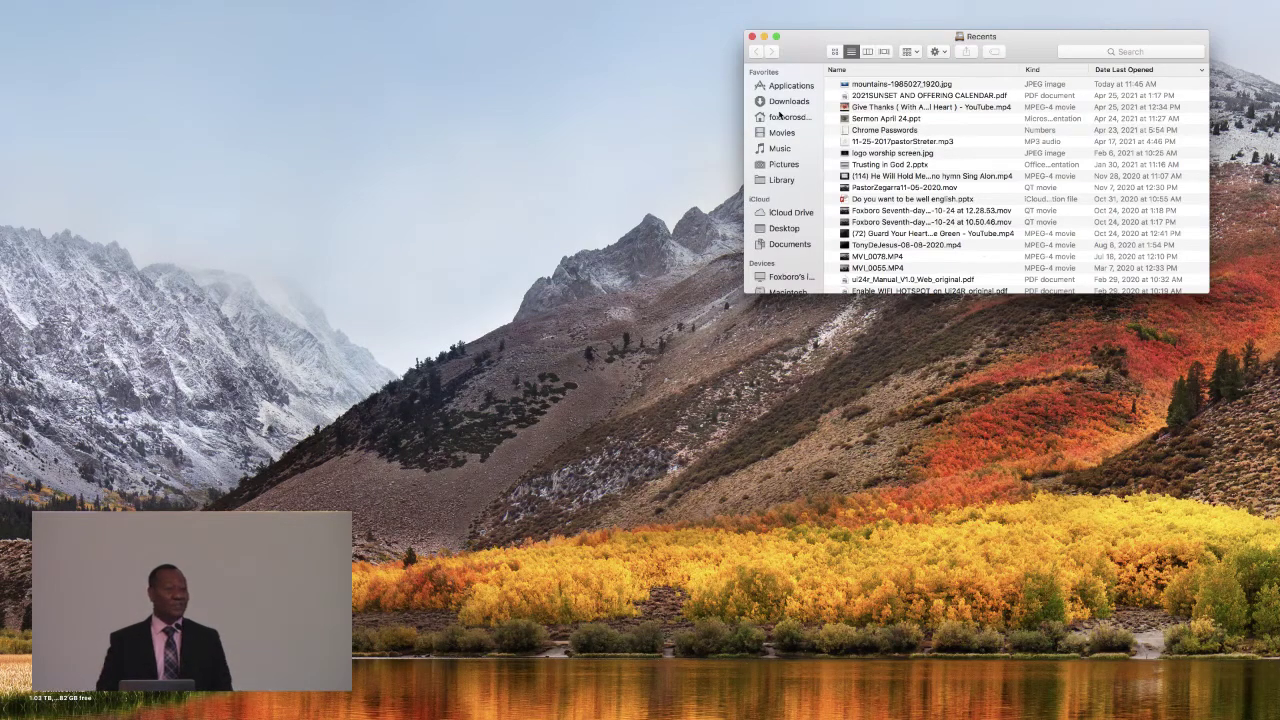
left_click(785, 102)
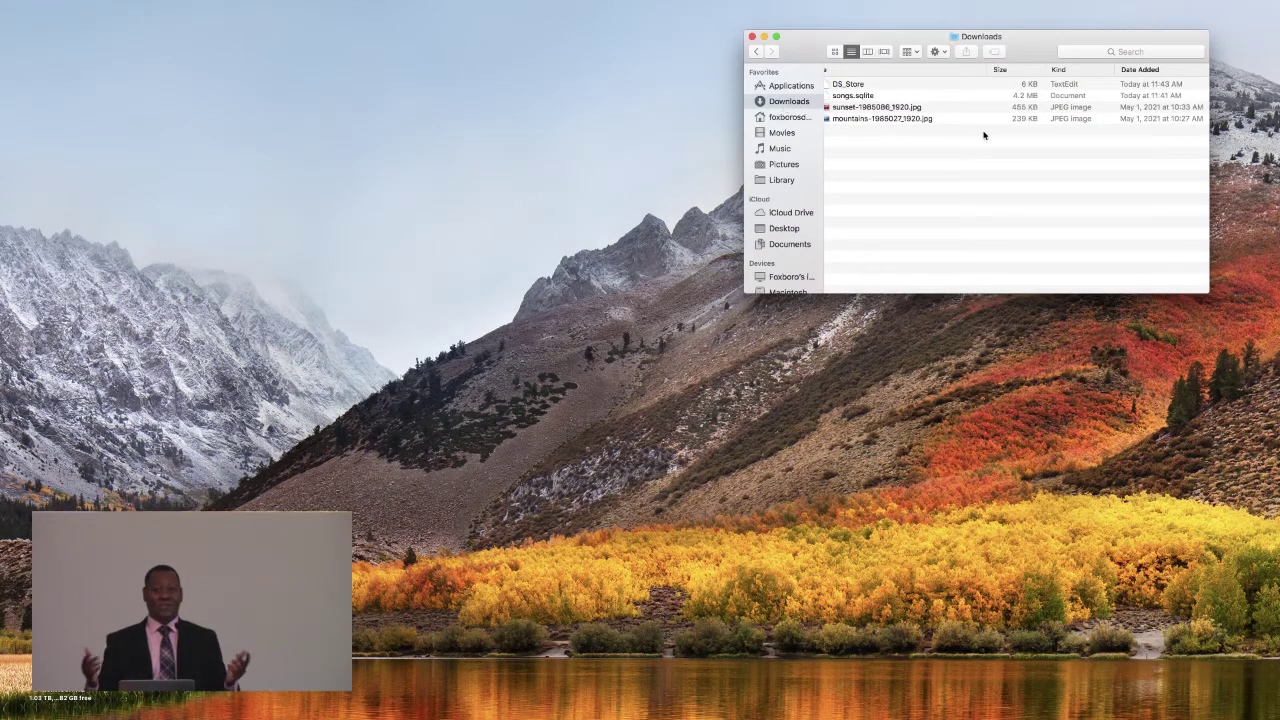
scroll(975, 125, "left", 2)
Preview the image mountains-1985027_1920.jpg in the Downloads folder and close the preview.
left_click(881, 87)
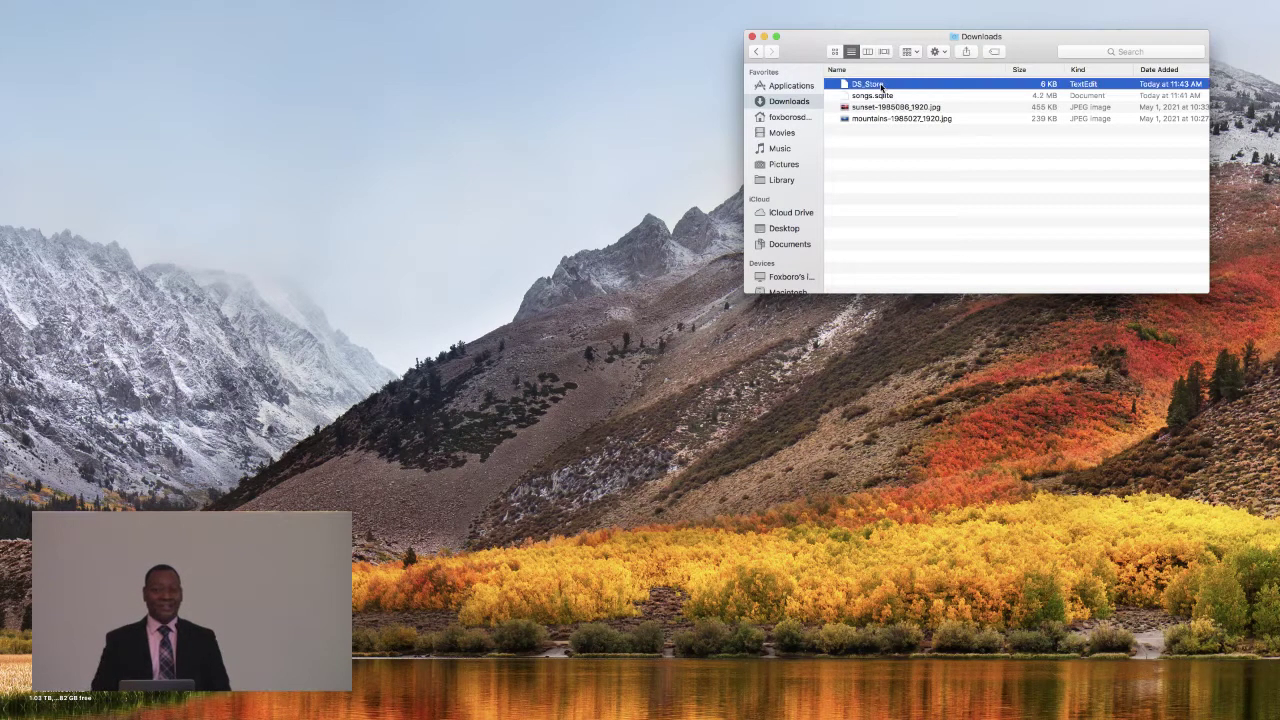
left_click(886, 108)
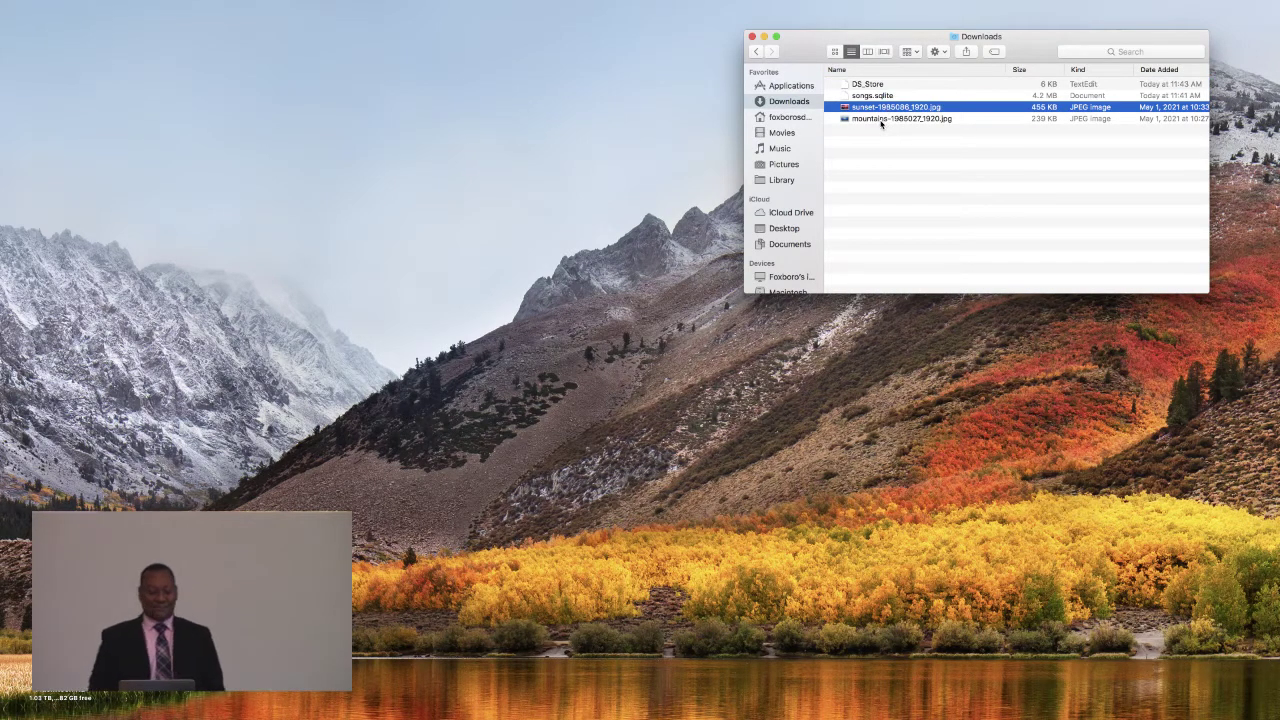
left_click(881, 120)
left_click(882, 120, "super")
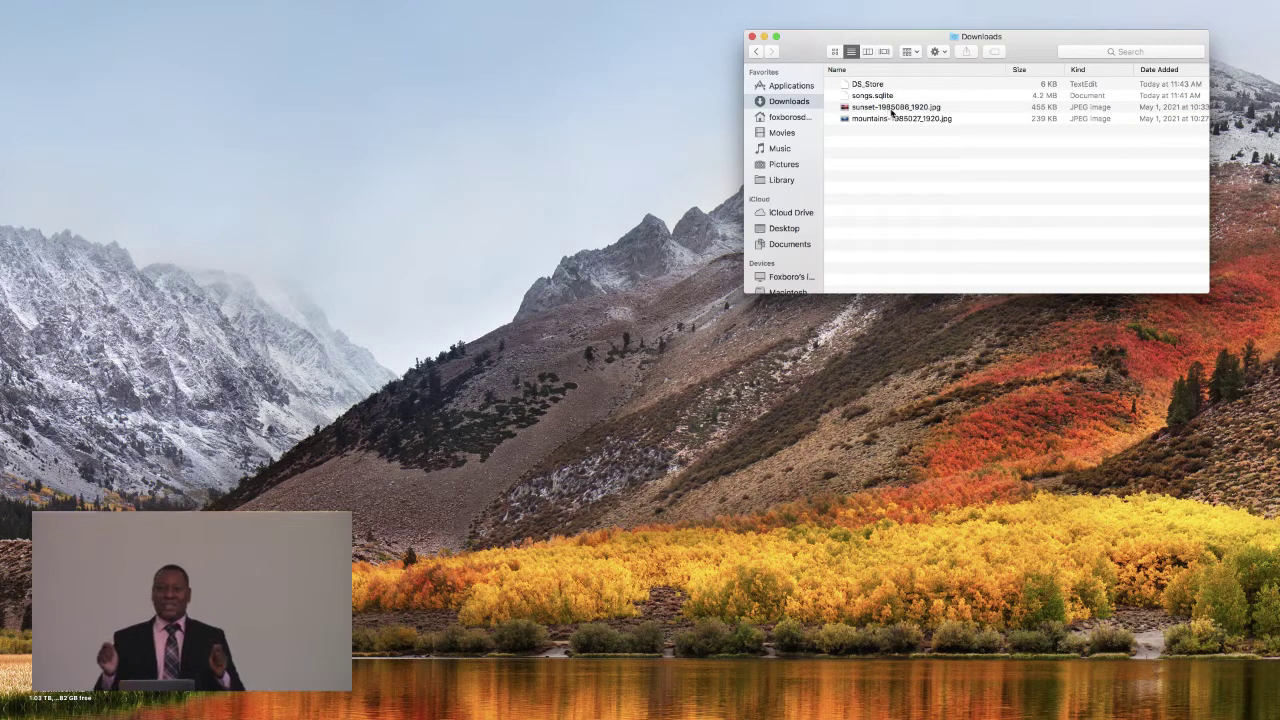
left_click(887, 108)
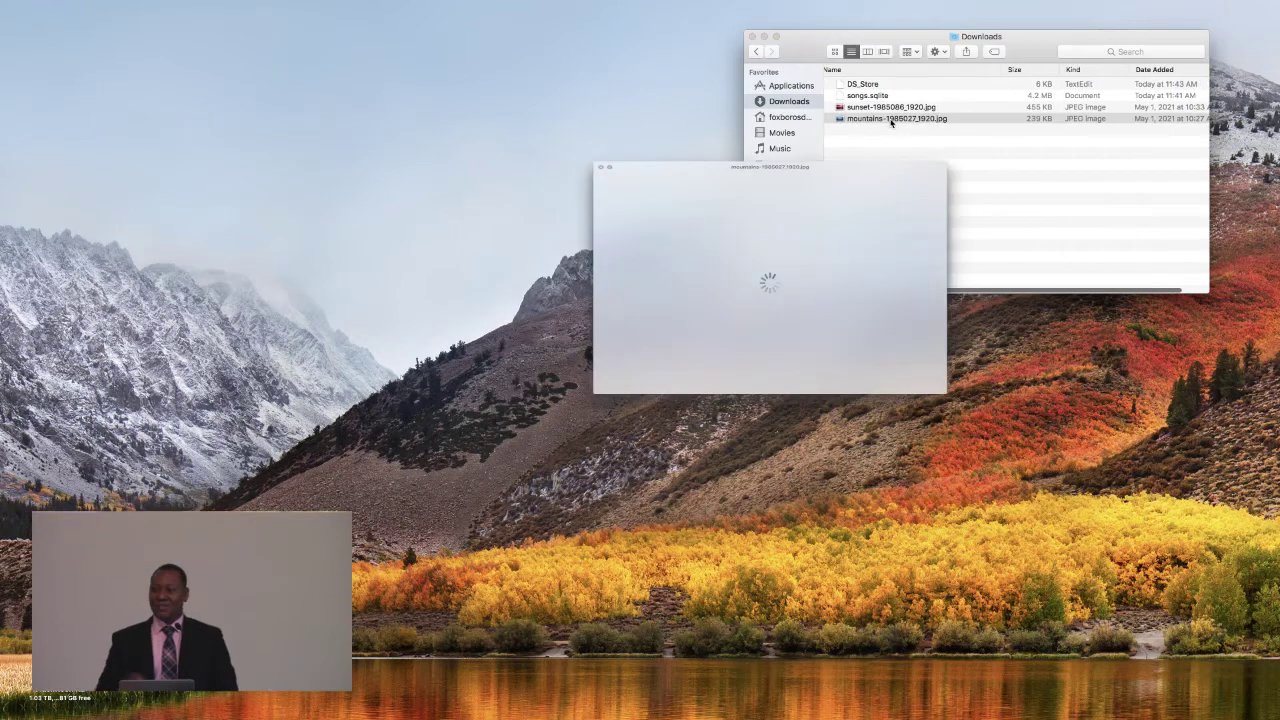
key("space")
scroll(892, 120, "right", 1)
scroll(892, 118, "right", 1)
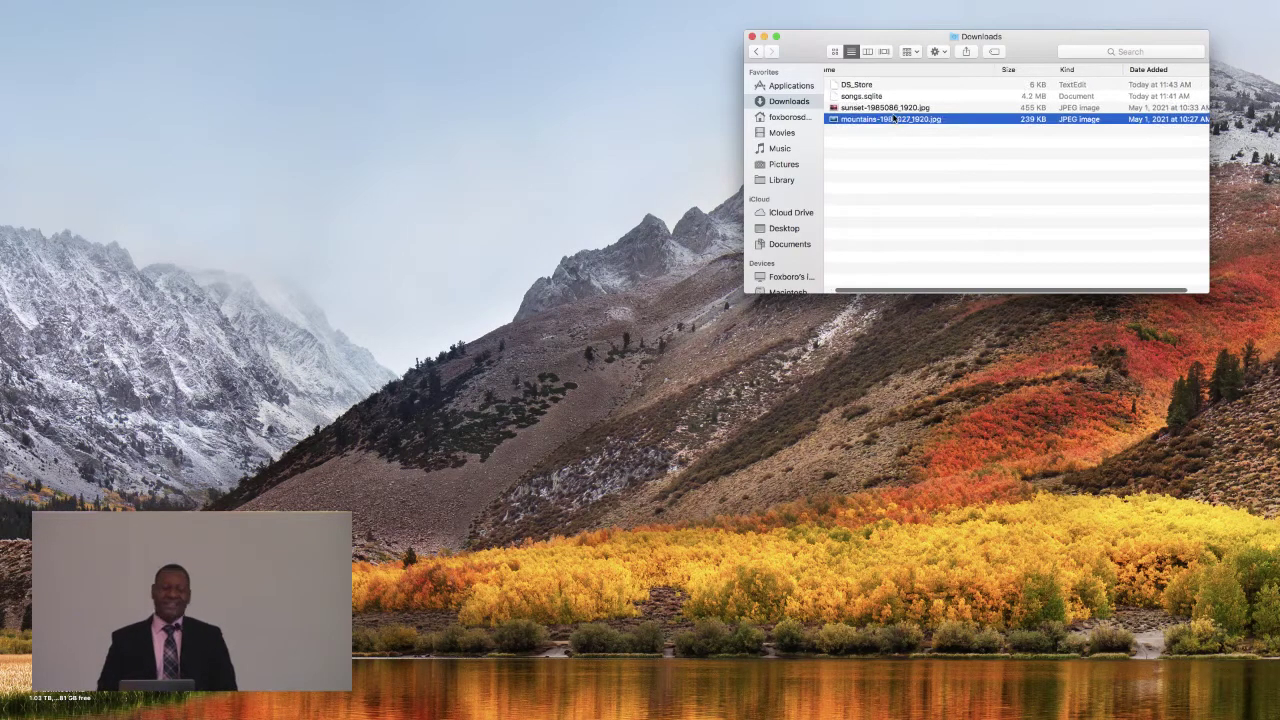
Move sunset-1985086_1920.jpg and mountains-1985027_1920.jpg from Downloads into the Pictures folder.
left_click(893, 118, "super")
left_click(888, 107)
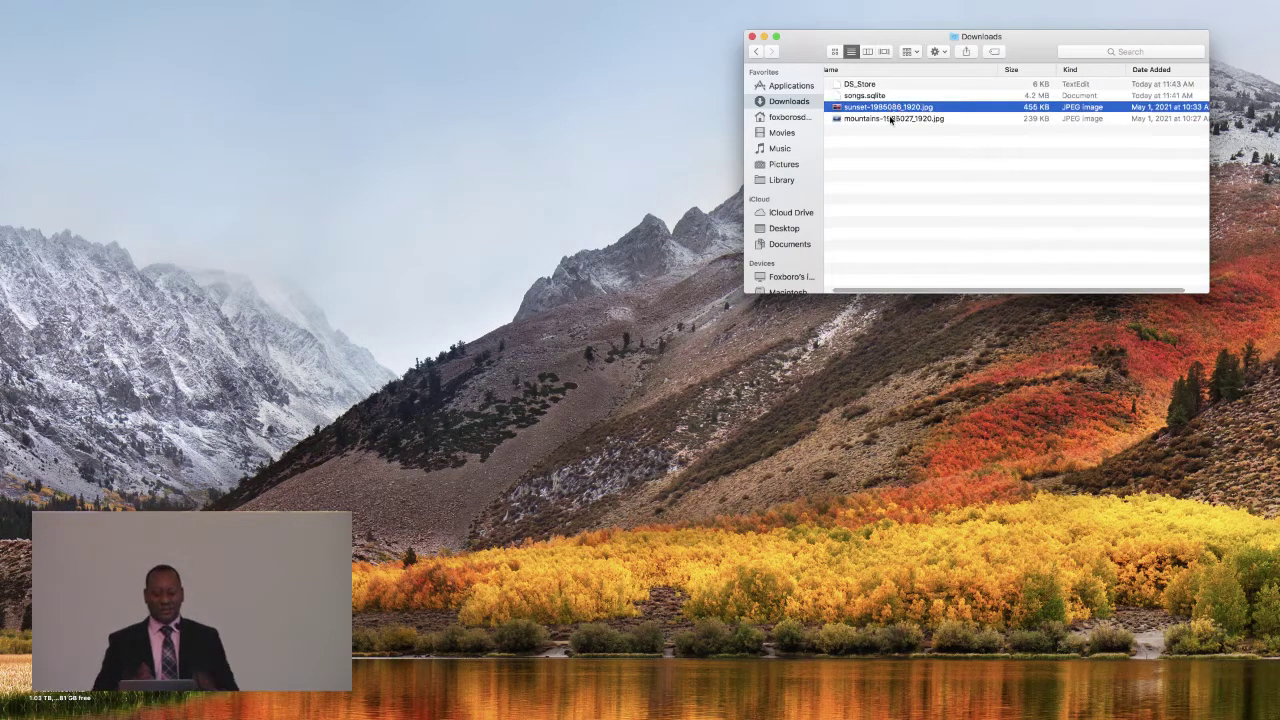
left_click(890, 119, "shift")
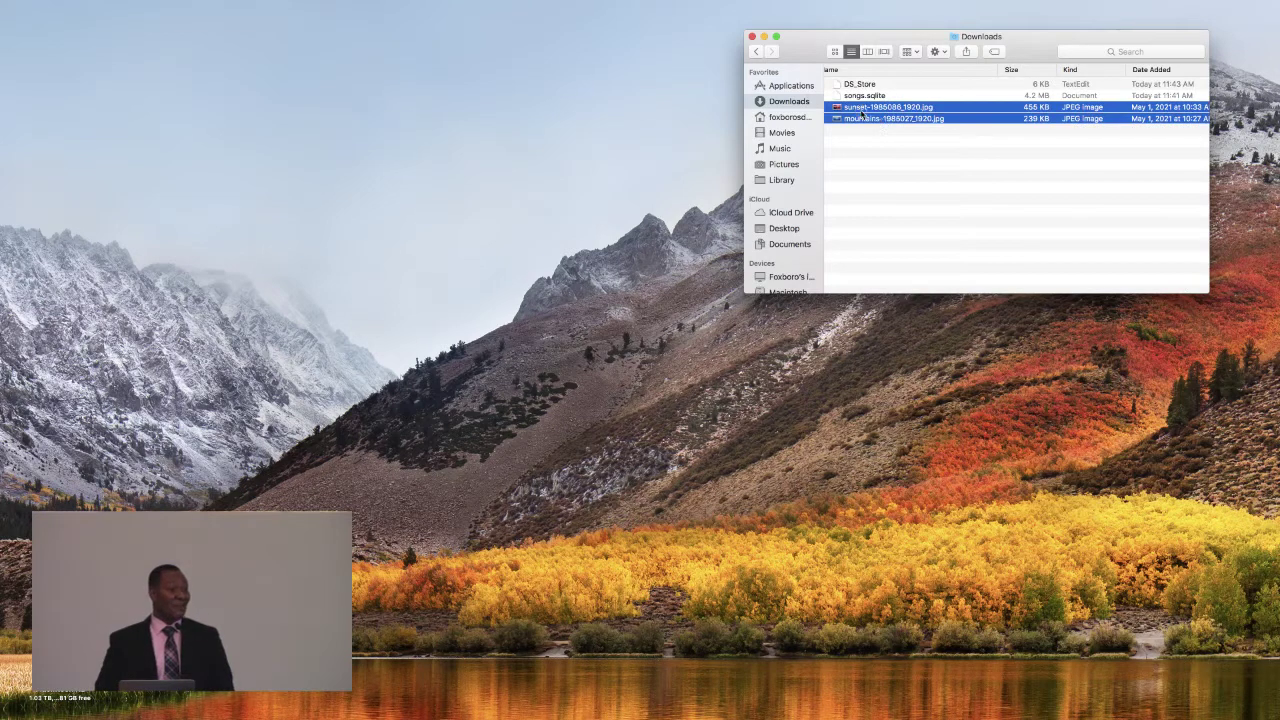
left_click_drag(862, 113, 798, 164)
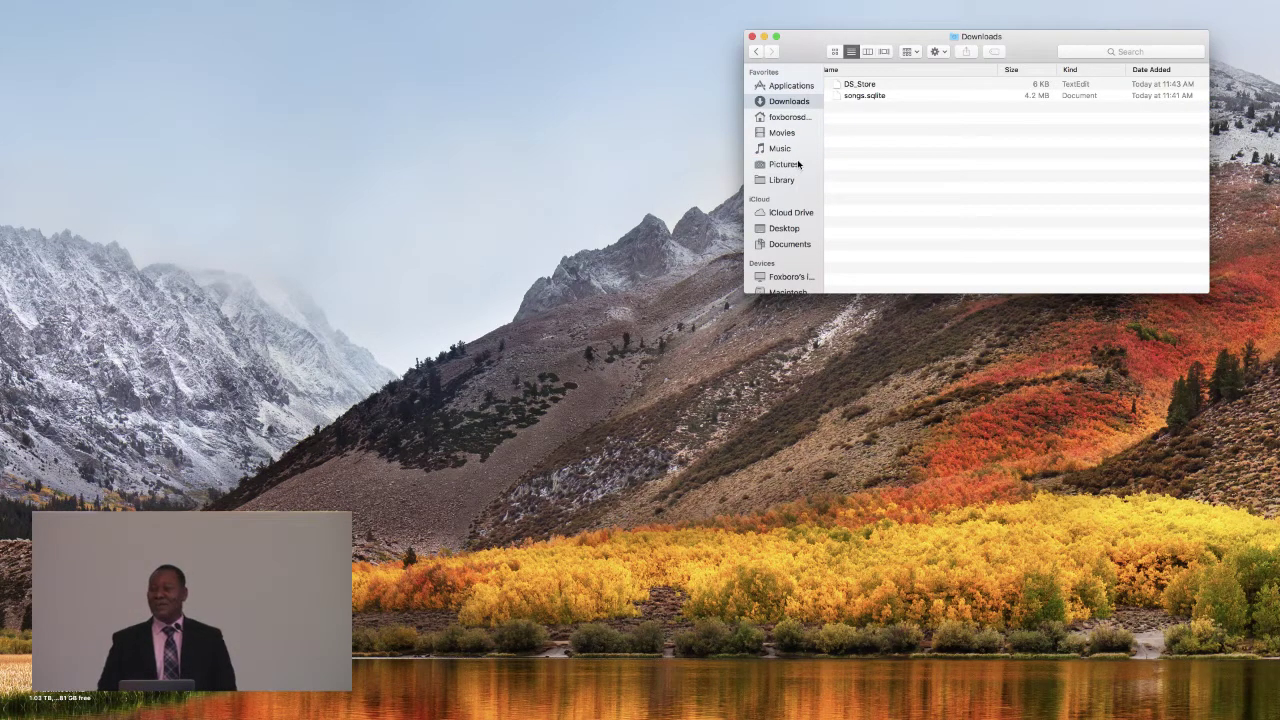
Move DS_Store and songs.sqlite from the Downloads folder to the Trash.
left_click(862, 86)
left_click(858, 96, "shift")
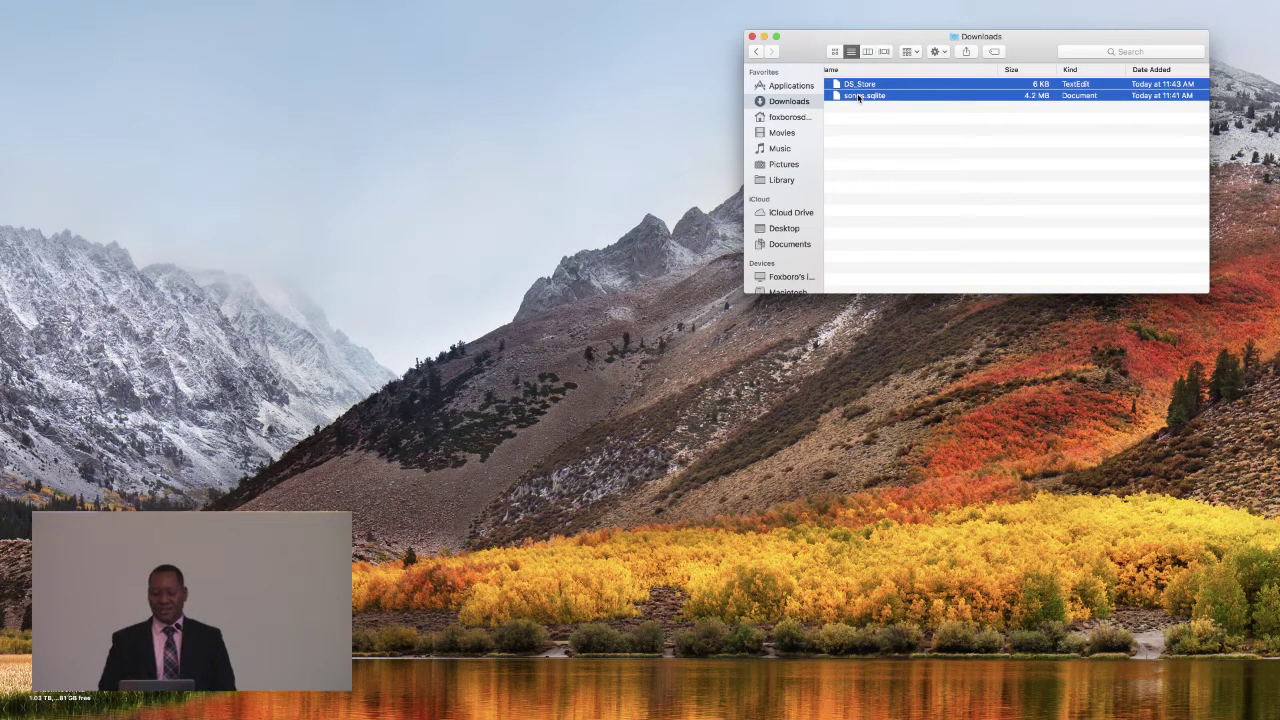
right_click(858, 96)
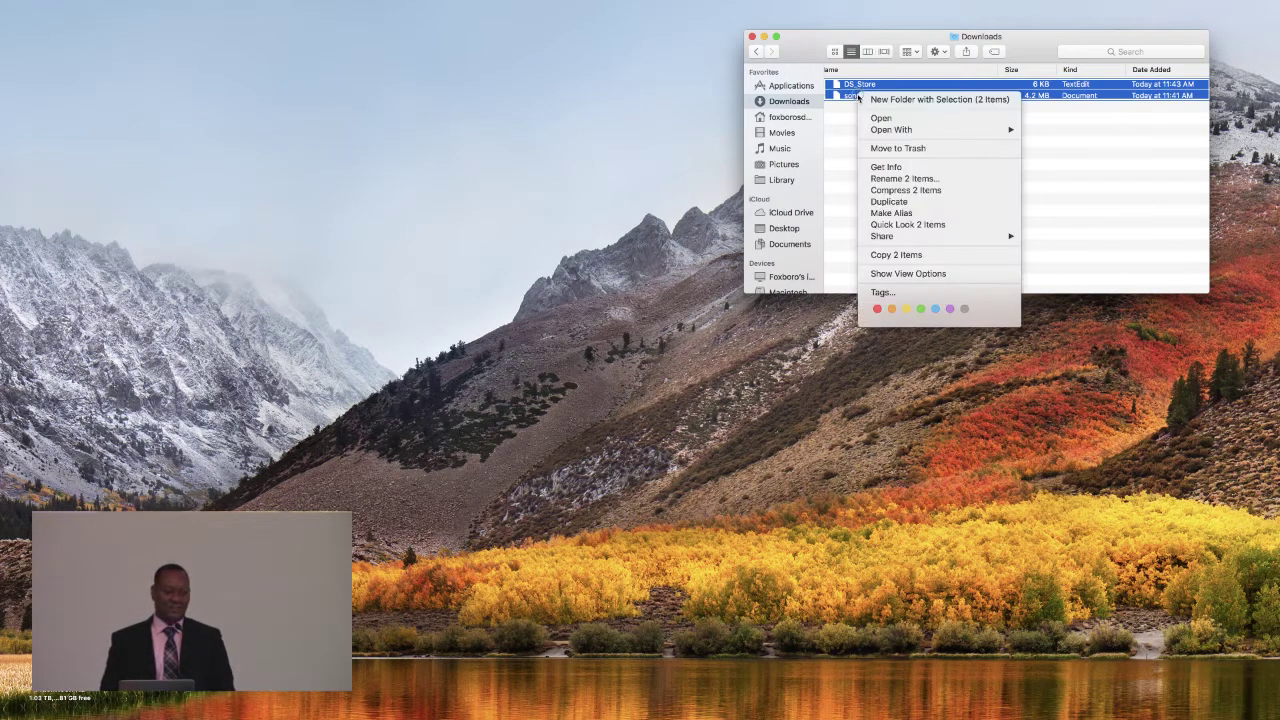
left_click(881, 147)
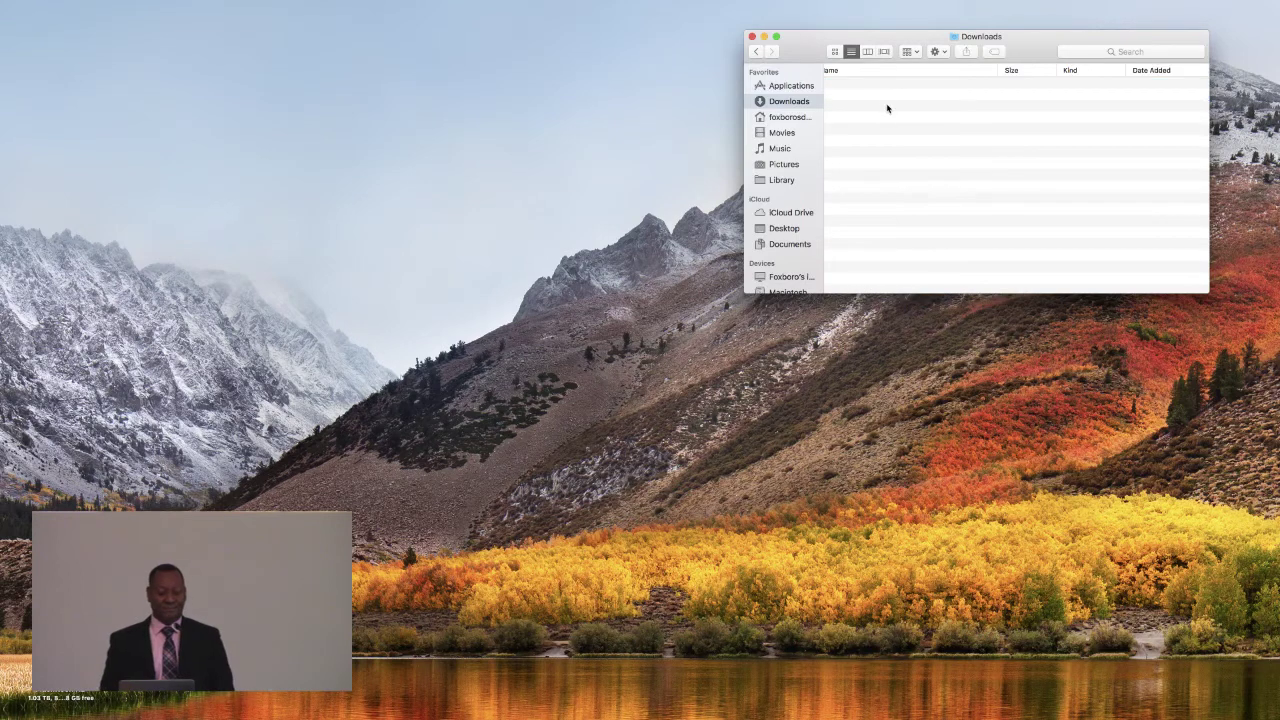
Look through the Pictures folder for the Prayer images.
left_click(781, 165)
scroll(870, 180, "down", 5)
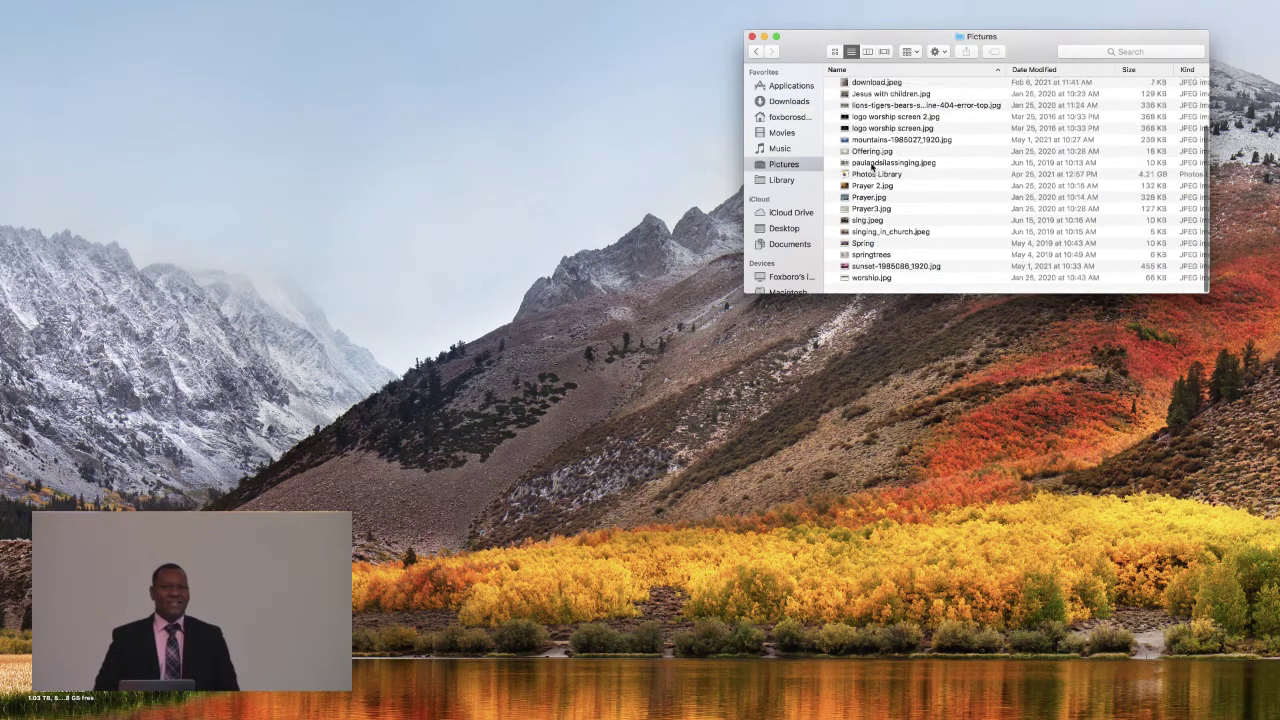
left_click(862, 201)
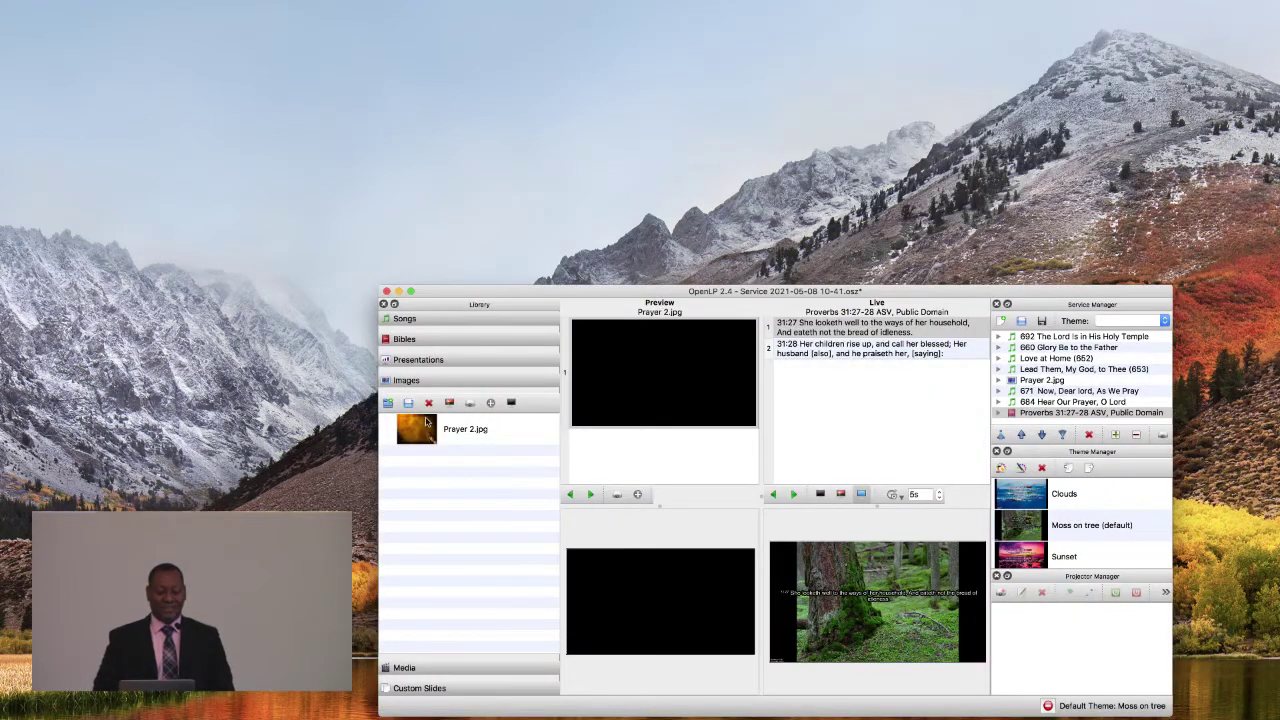
Switch to OpenLP and delete Prayer 2.jpg from the image library.
left_click(428, 430)
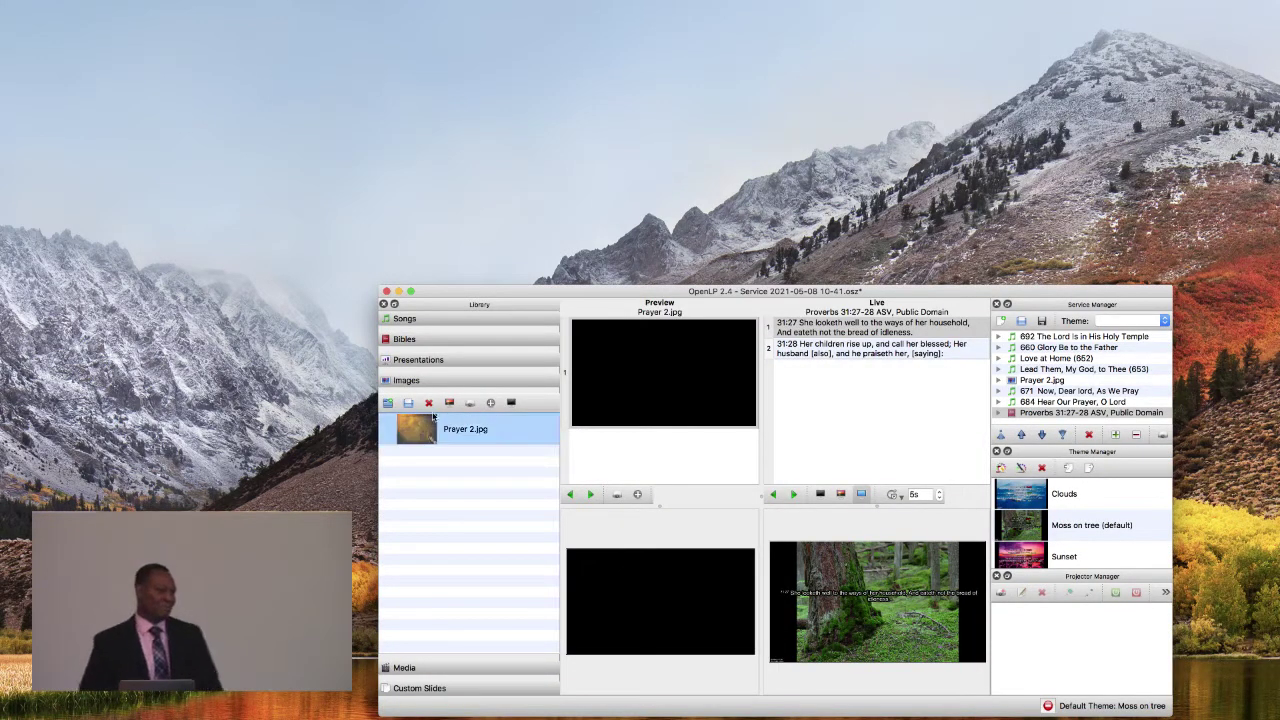
left_click(429, 403)
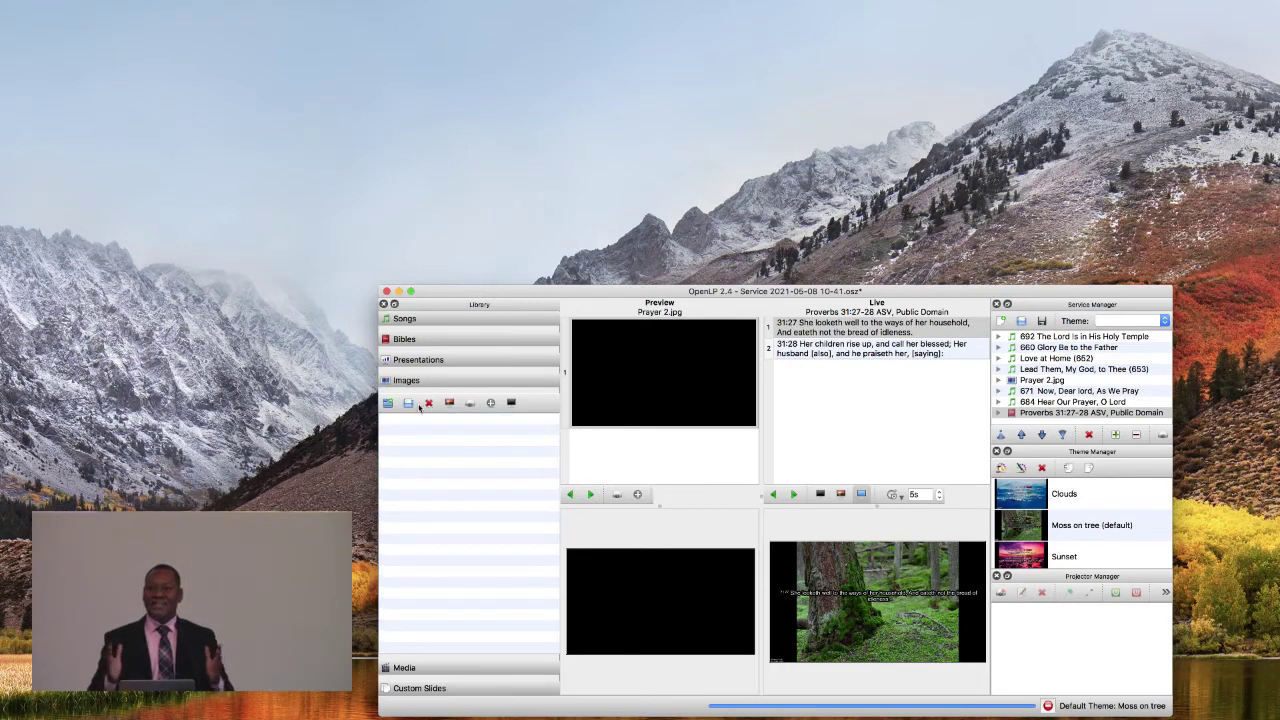
Start a new group in the image library, keeping Top-level group as its parent.
left_click(388, 403)
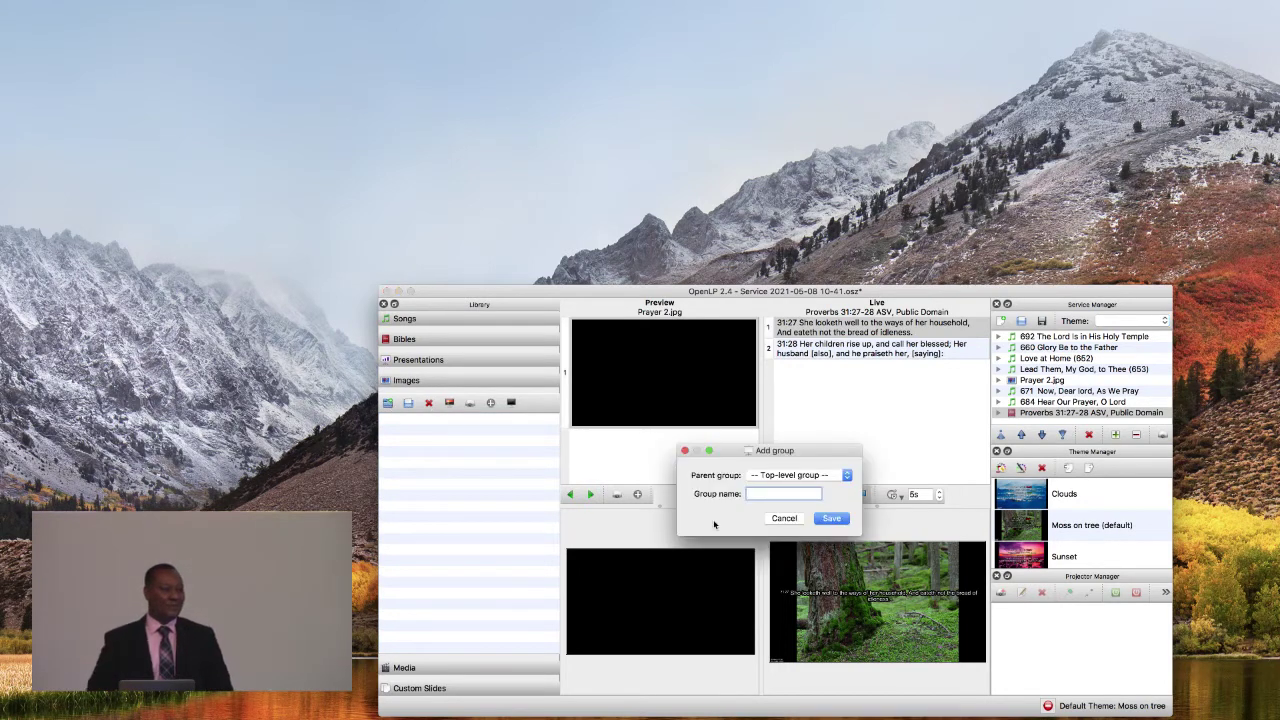
left_click(846, 477)
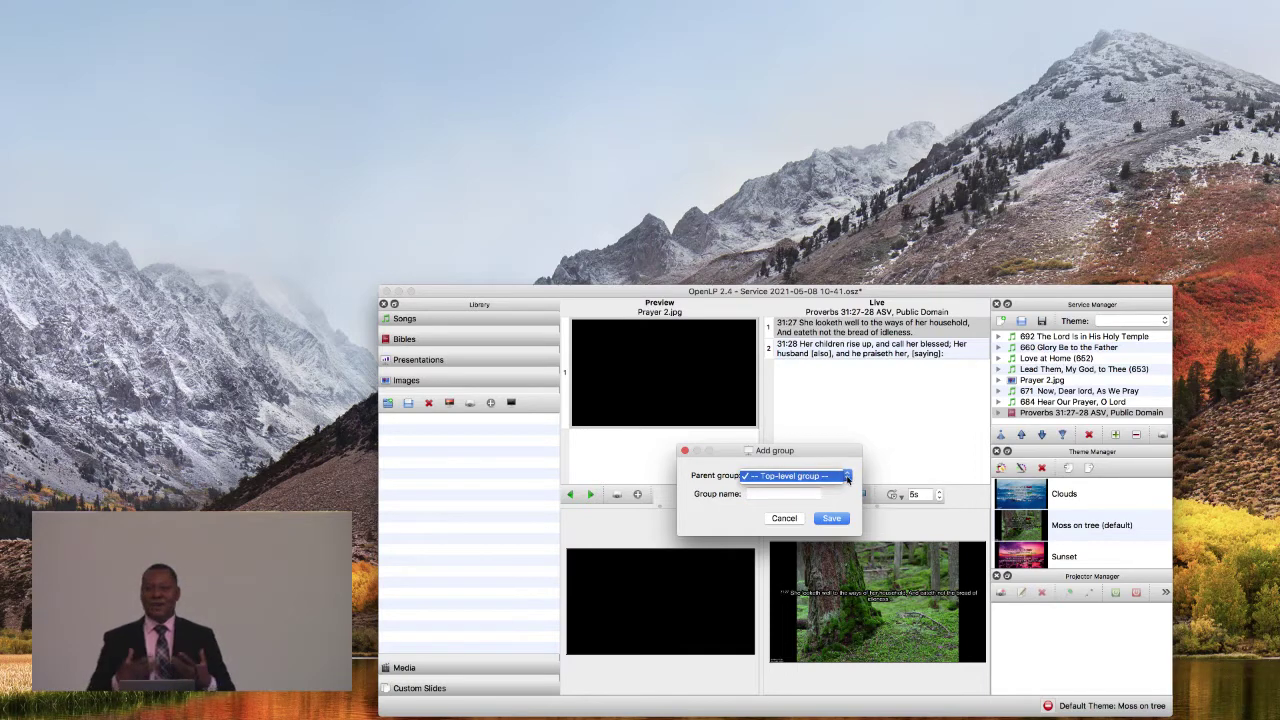
left_click(847, 481)
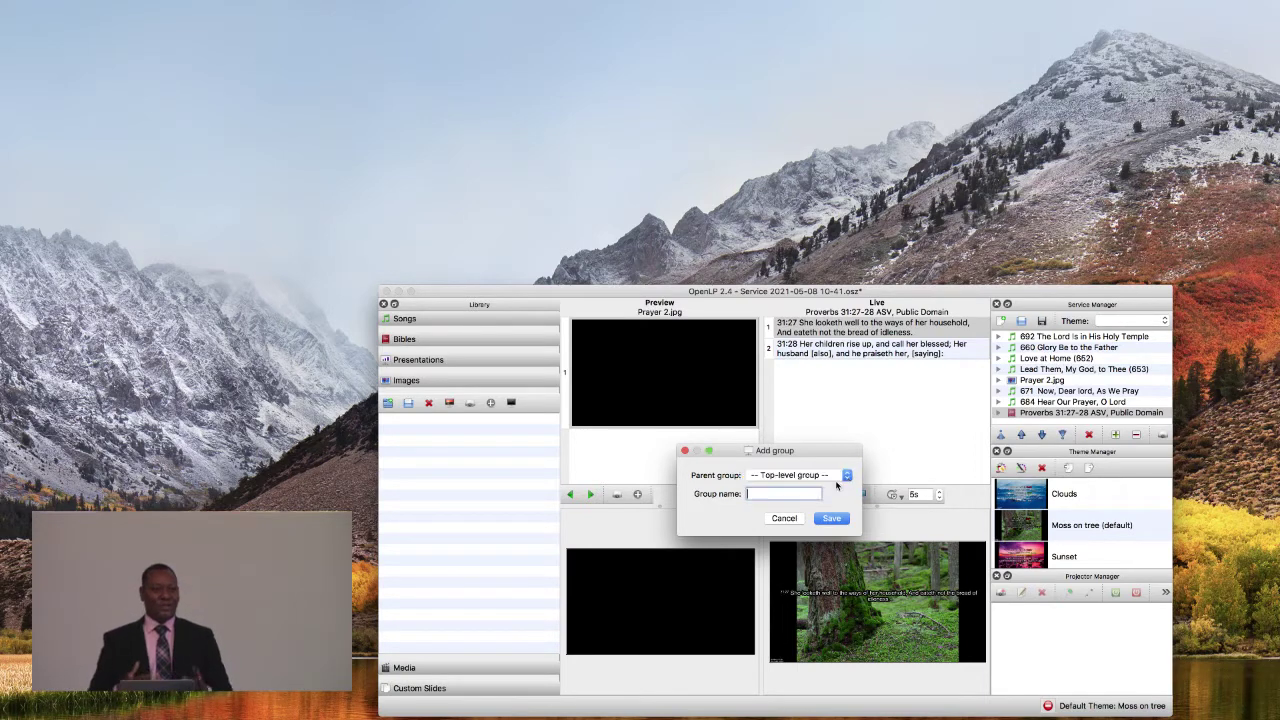
left_click(801, 495)
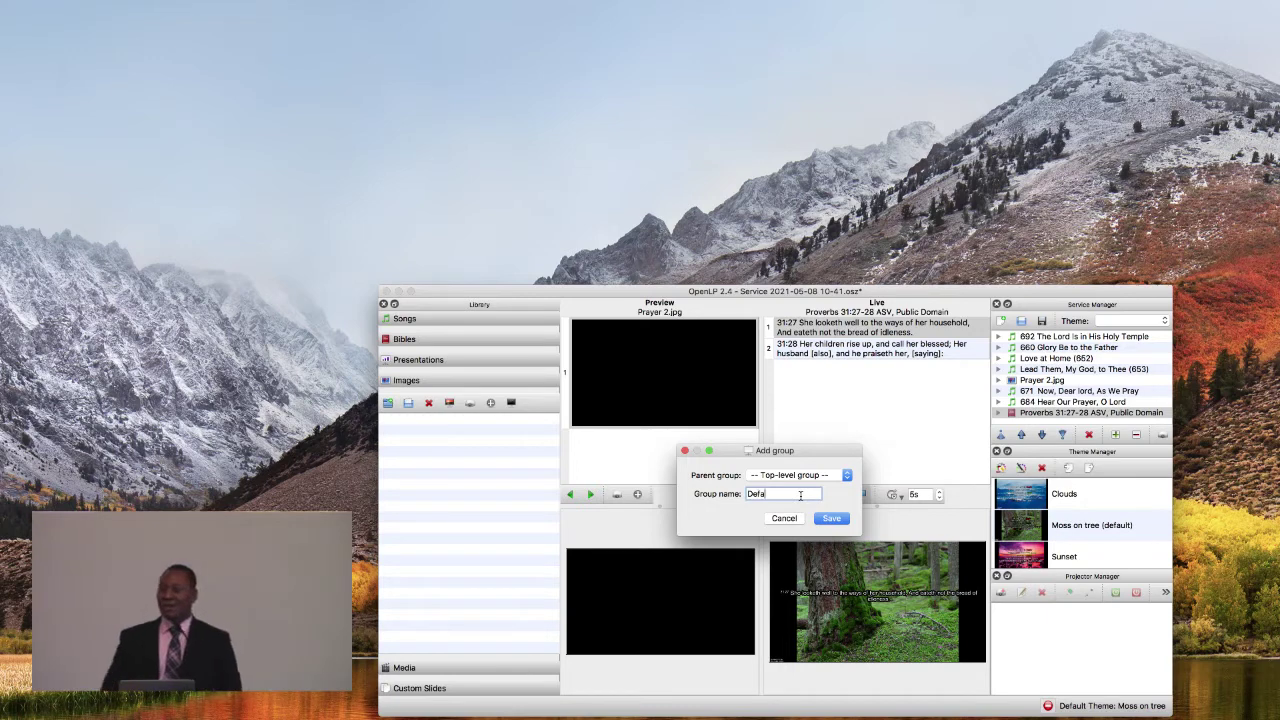
type("Default")
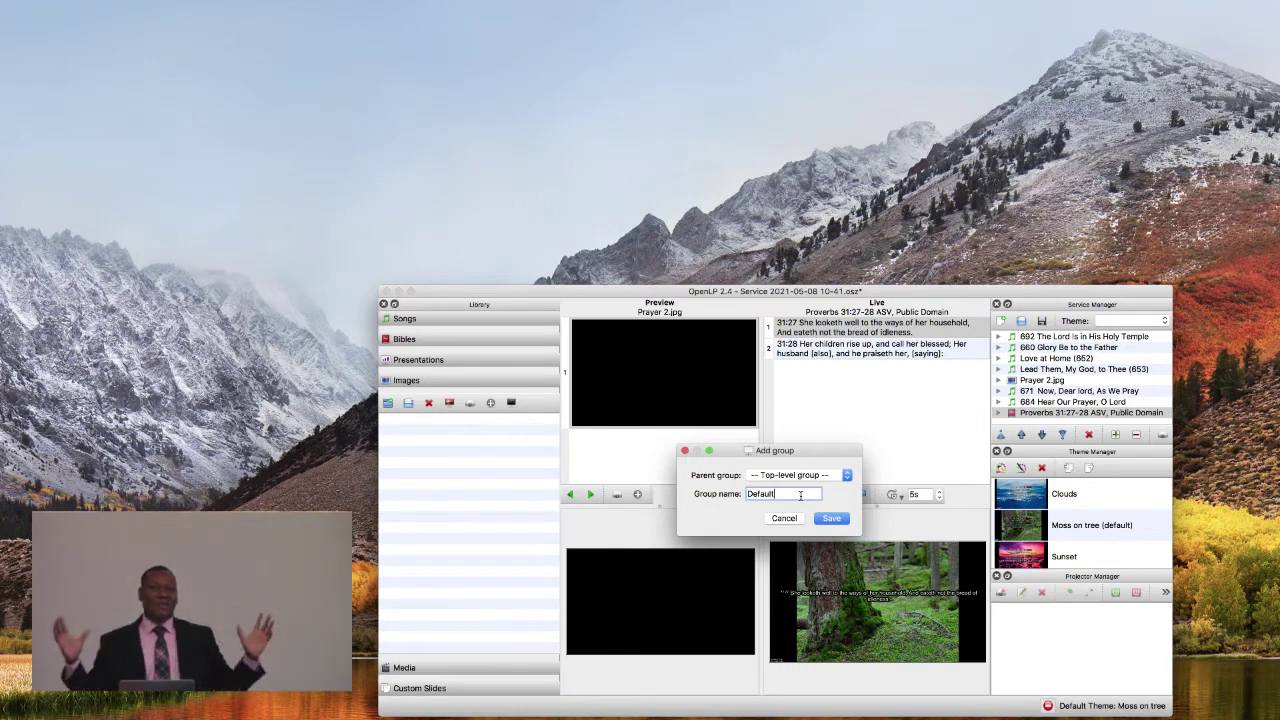
key("BackSpace")
key("BackSpace")
key("BackSpace")
key("BackSpace")
key("BackSpace")
key("BackSpace")
key("BackSpace")
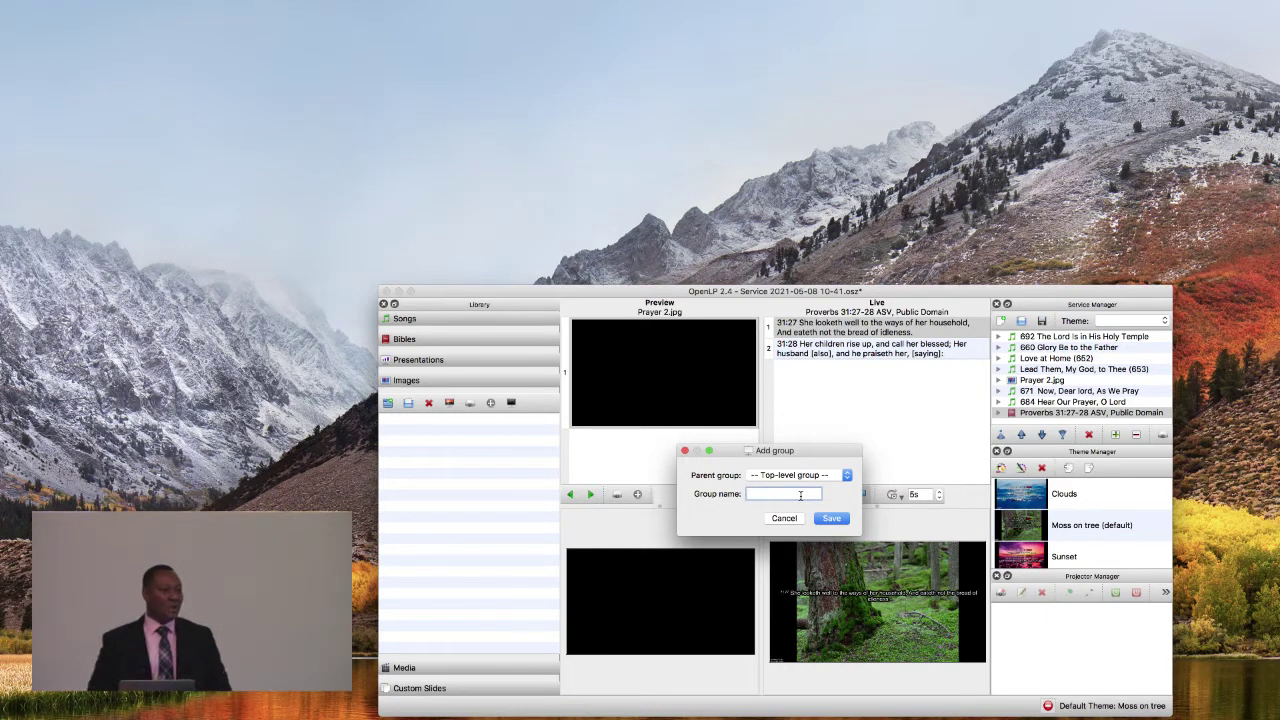
Name the new image group Weekly and save it.
type("W")
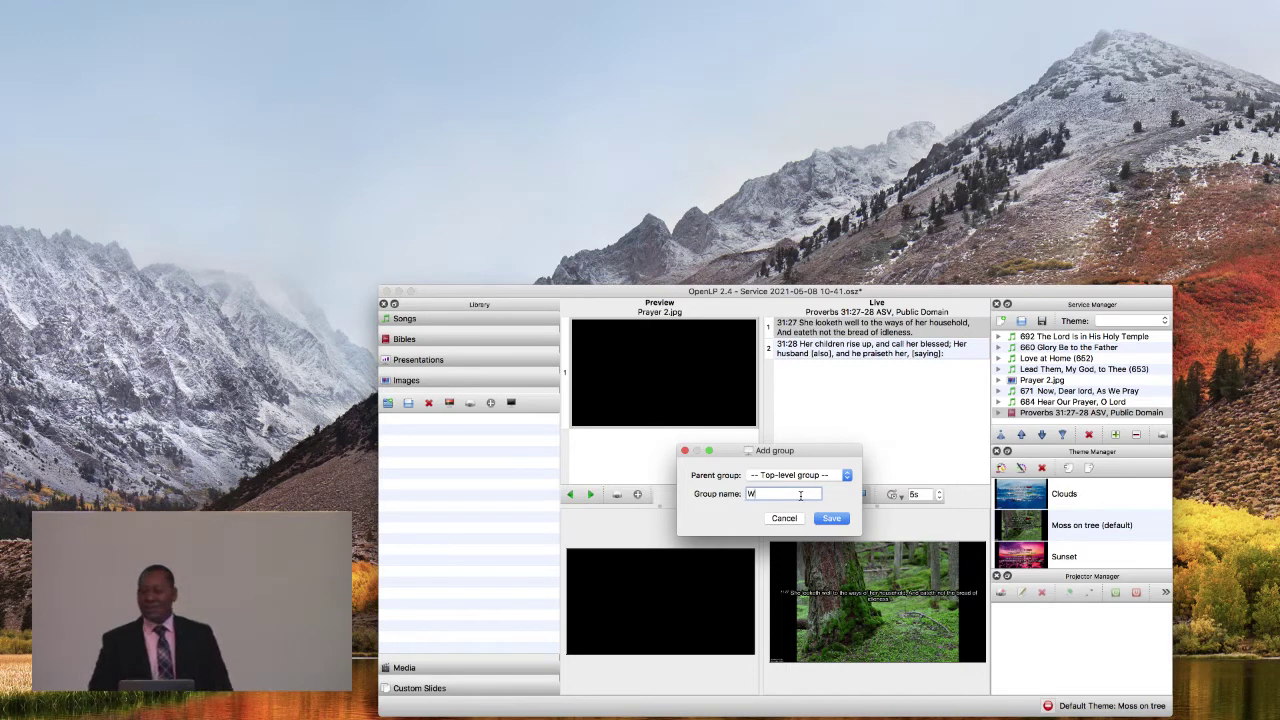
type("eek")
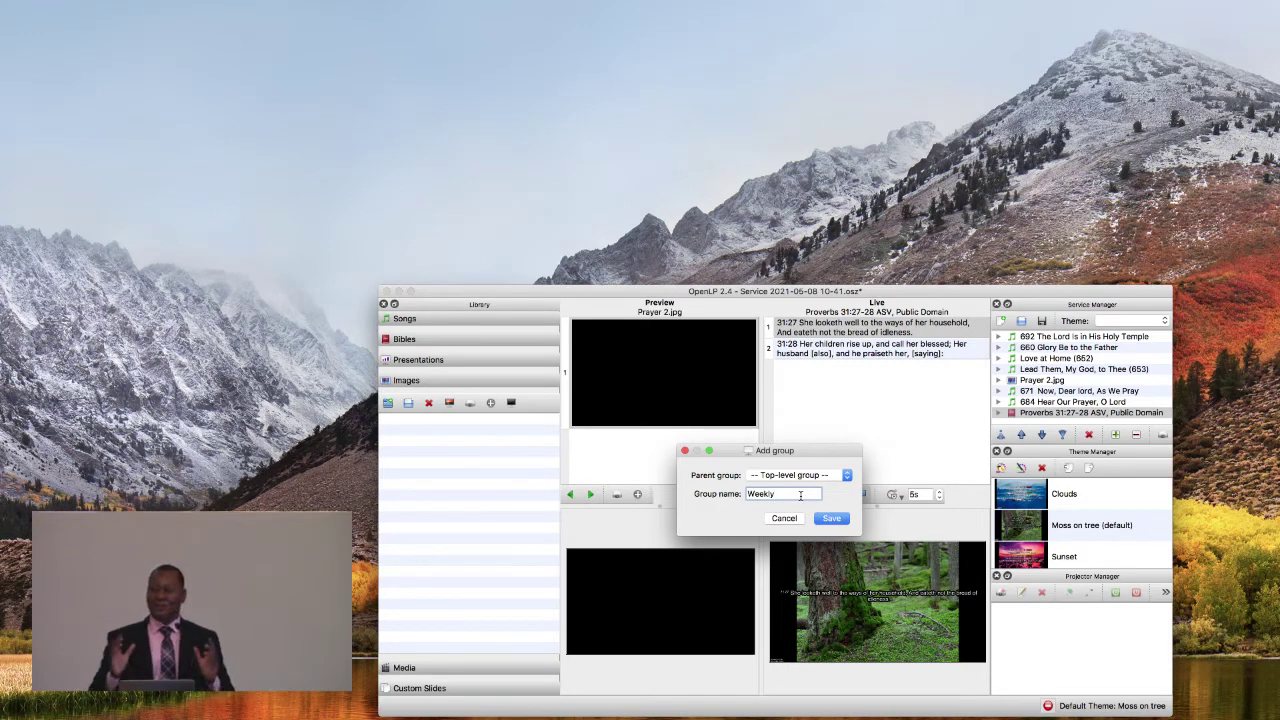
type("ly")
key("Return")
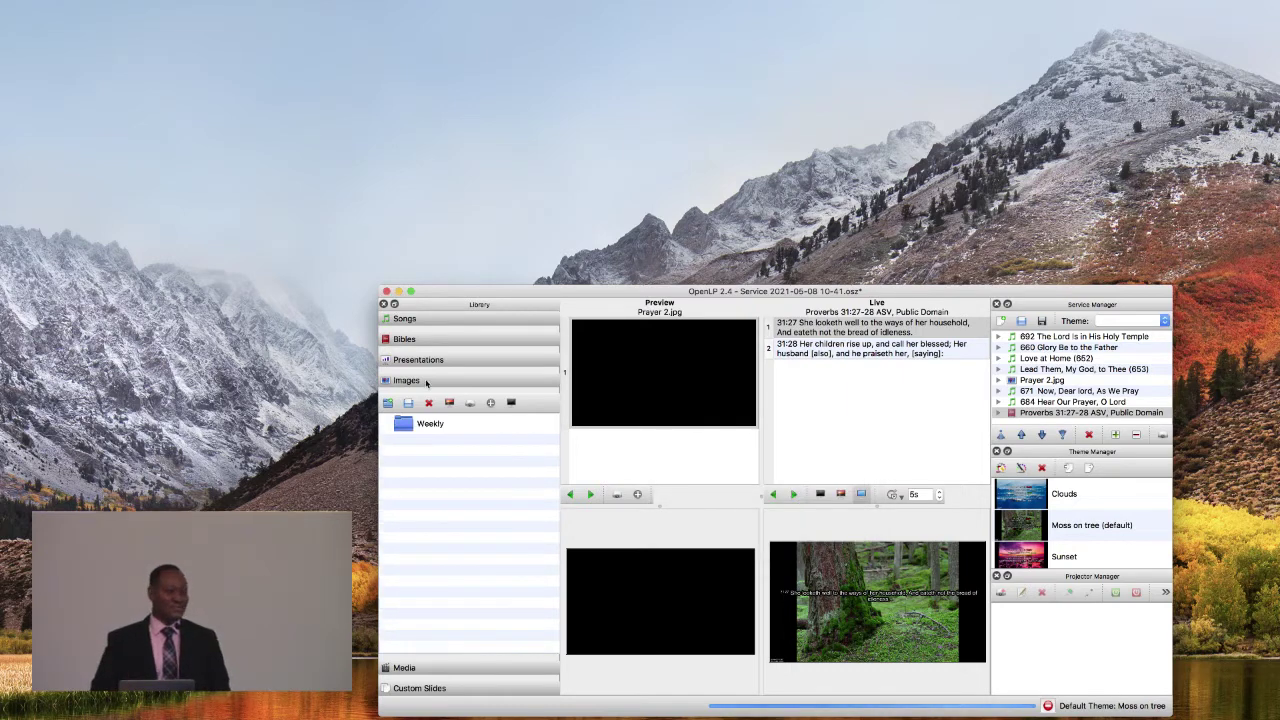
left_click(389, 403)
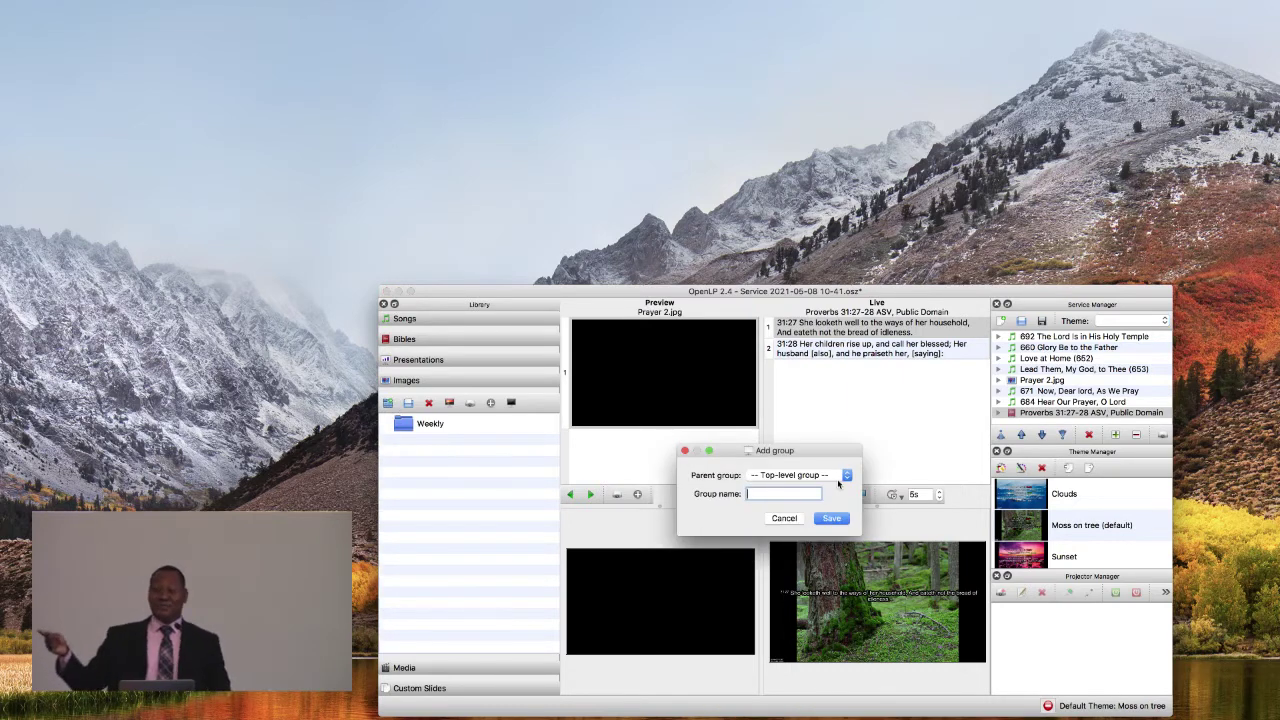
left_click(845, 477)
left_click(800, 487)
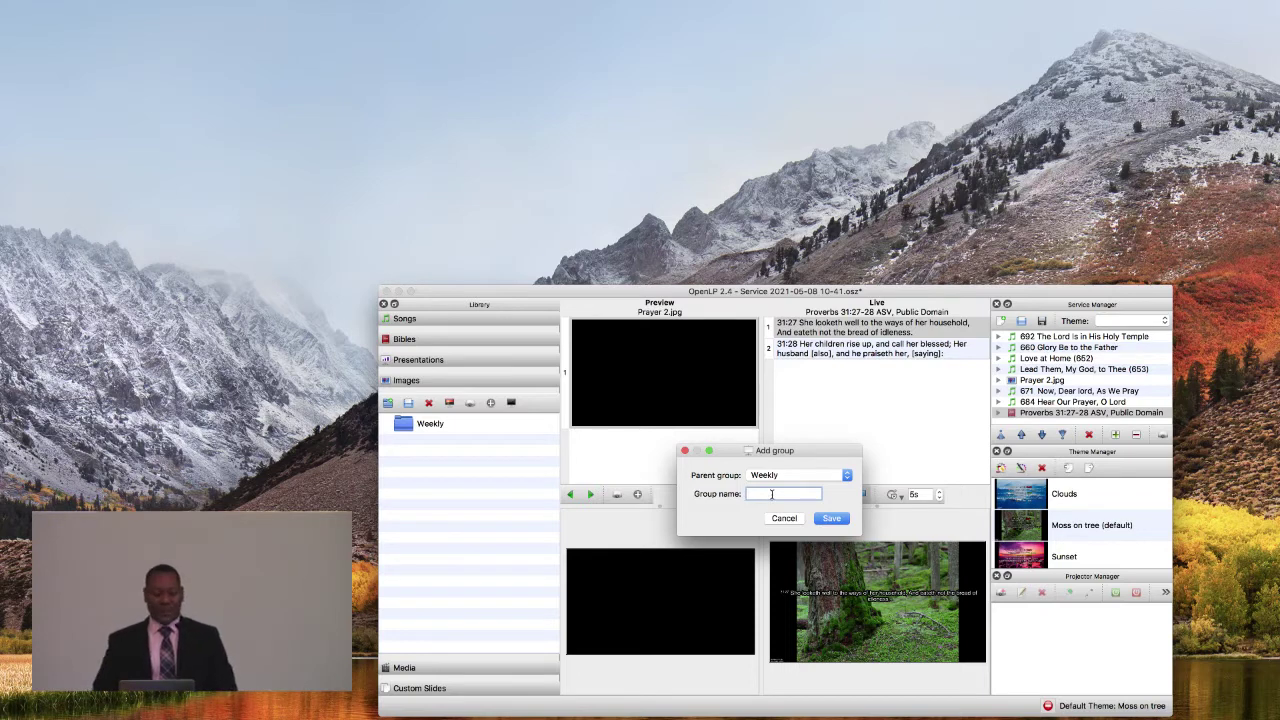
left_click(834, 519)
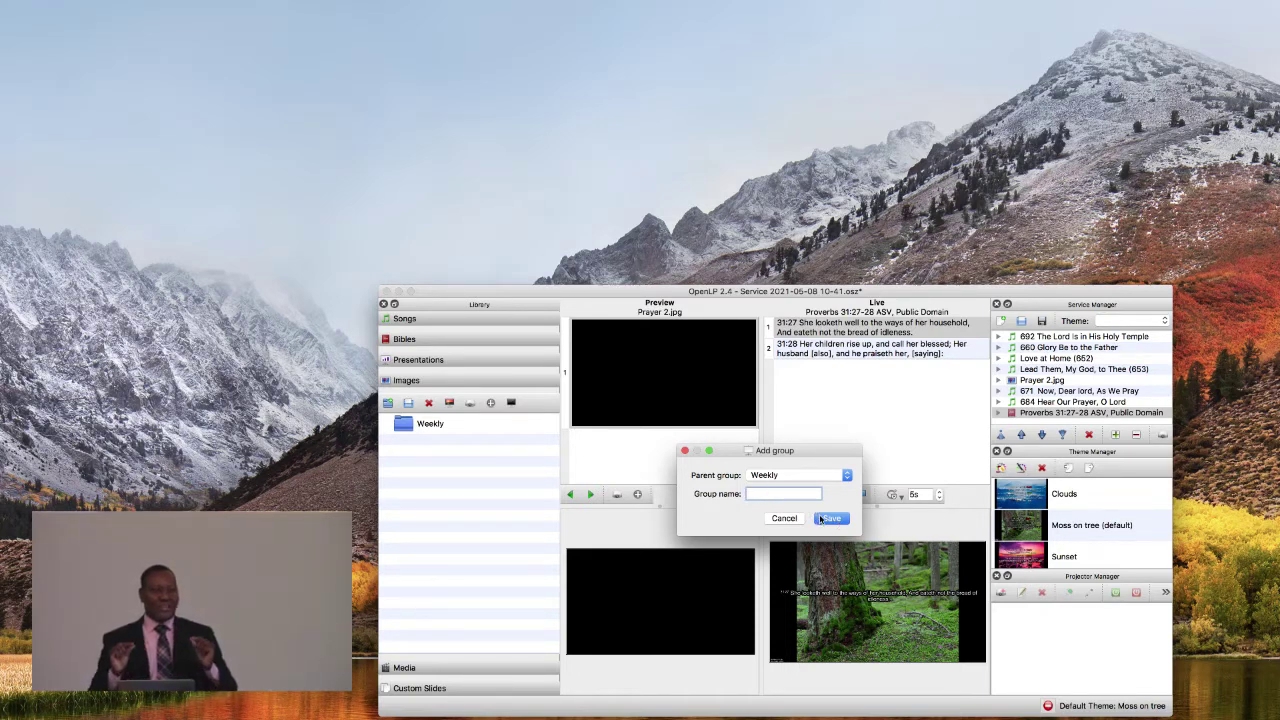
left_click(831, 476)
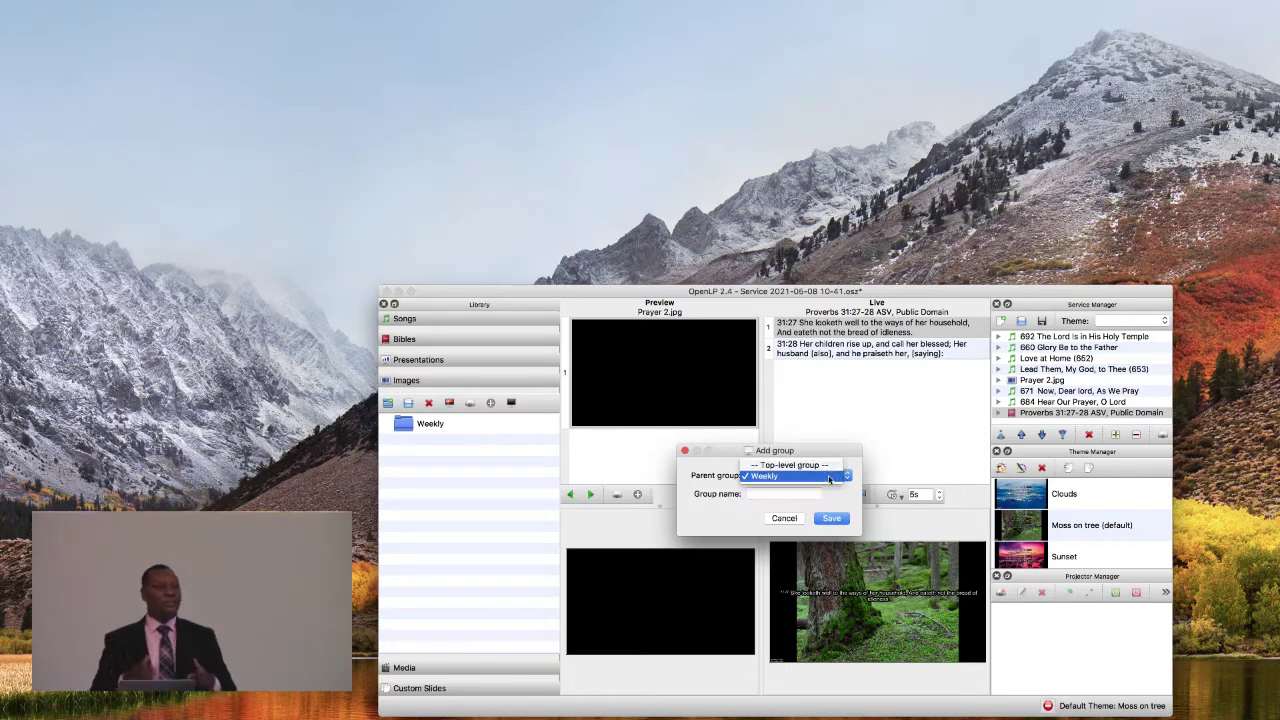
left_click(842, 523)
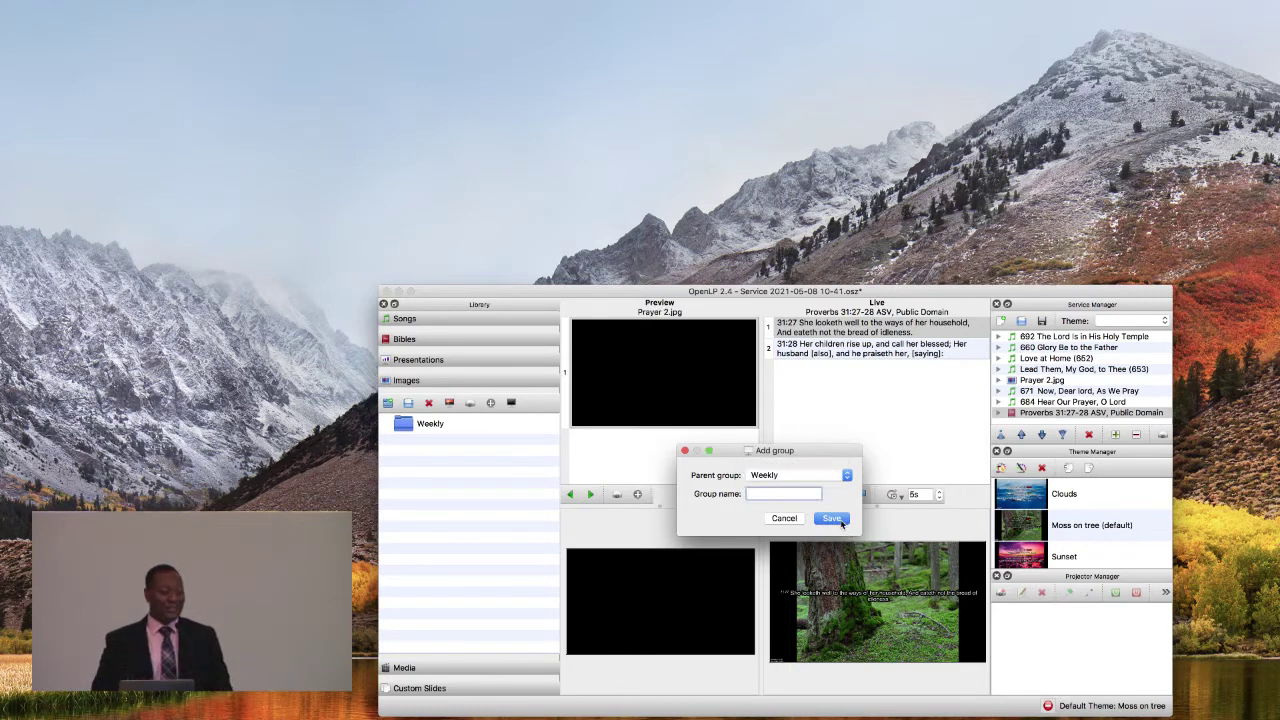
left_click(782, 517)
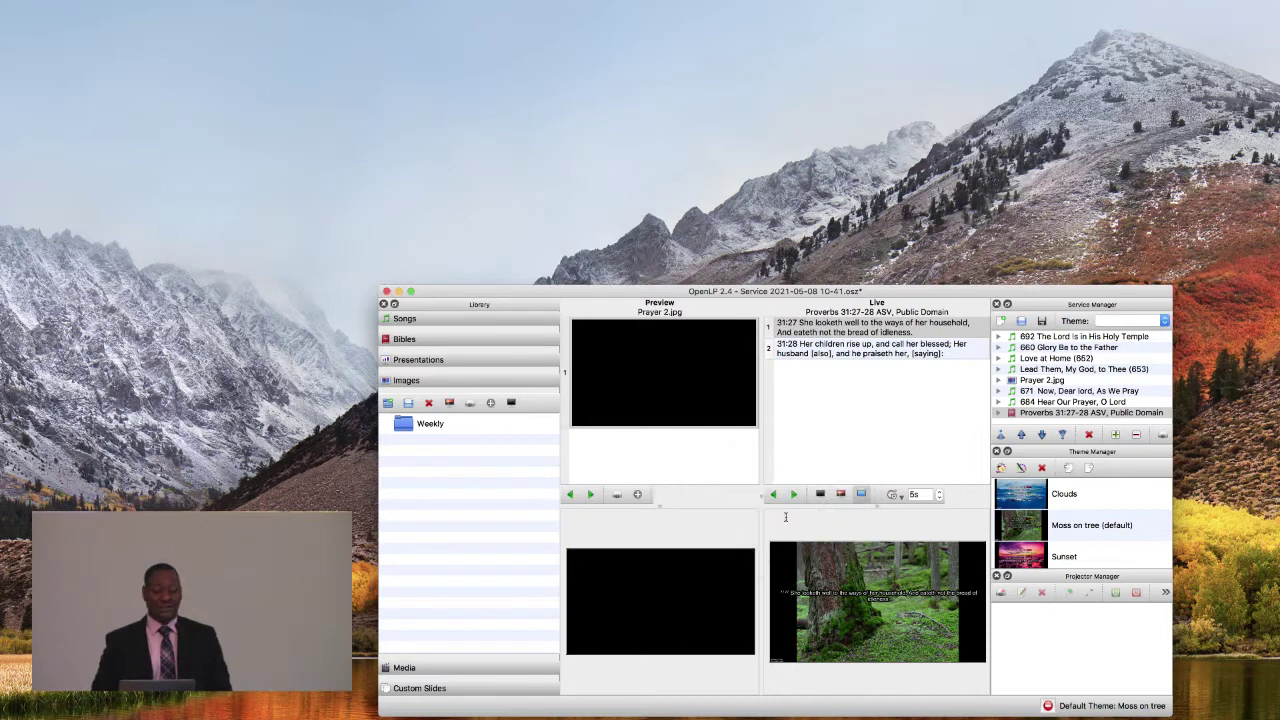
left_click(491, 403)
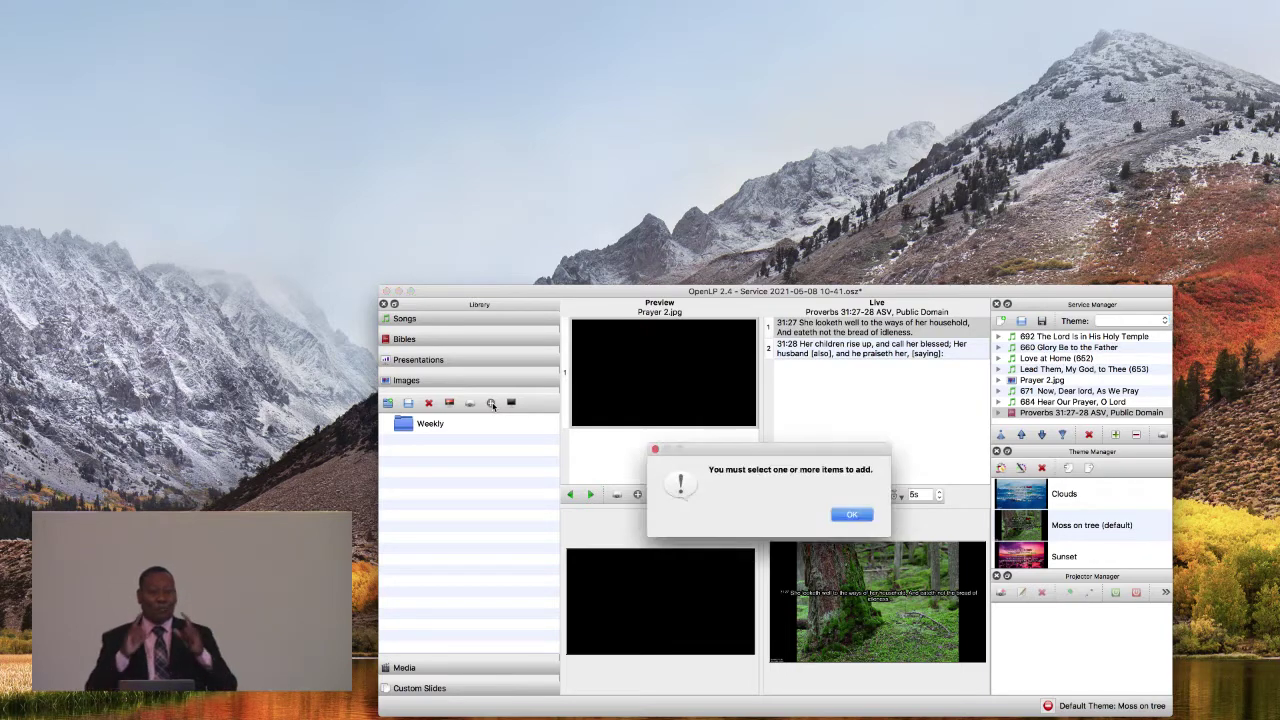
left_click(852, 514)
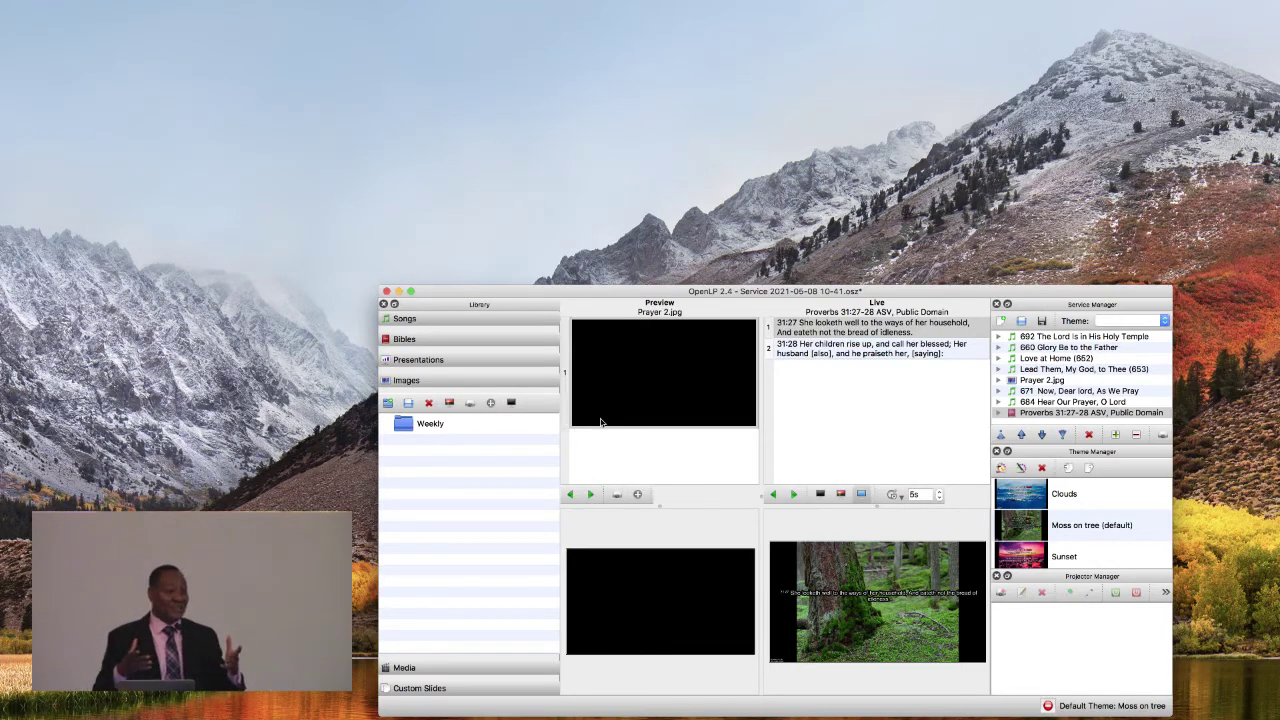
Load Prayer 2.jpg from the Pictures folder into the existing Weekly image group.
left_click(407, 404)
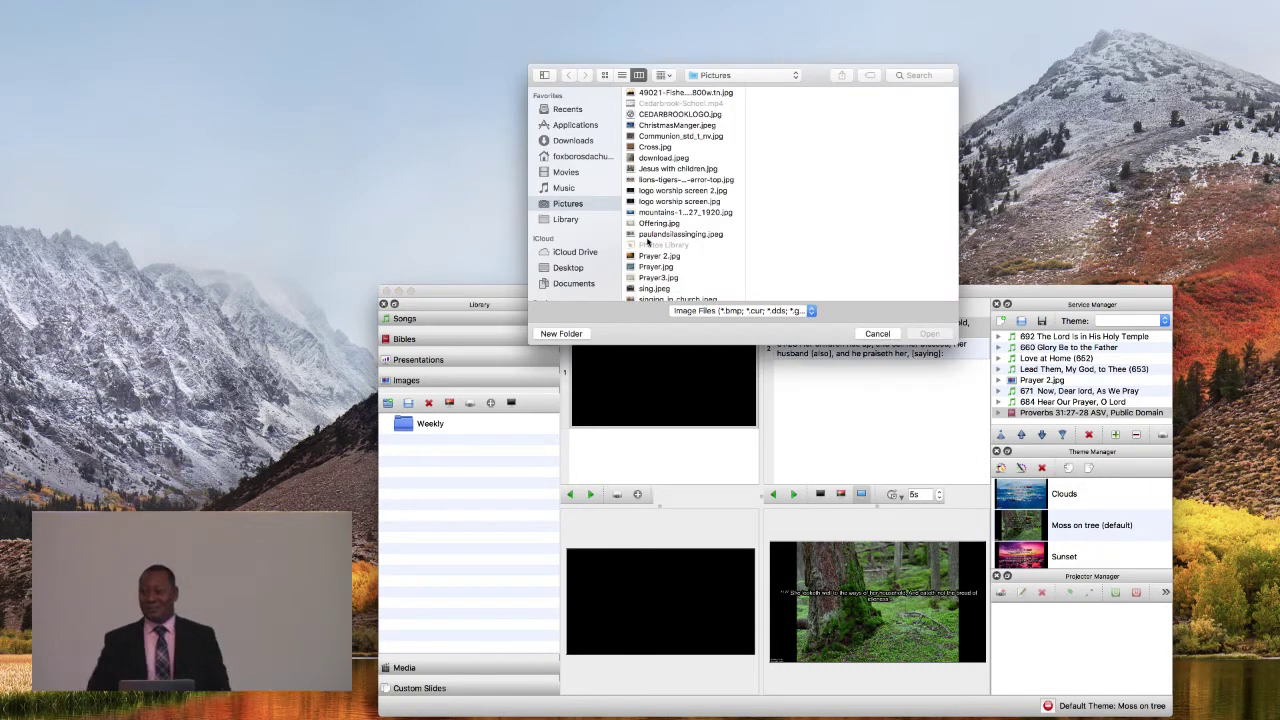
left_click(650, 257)
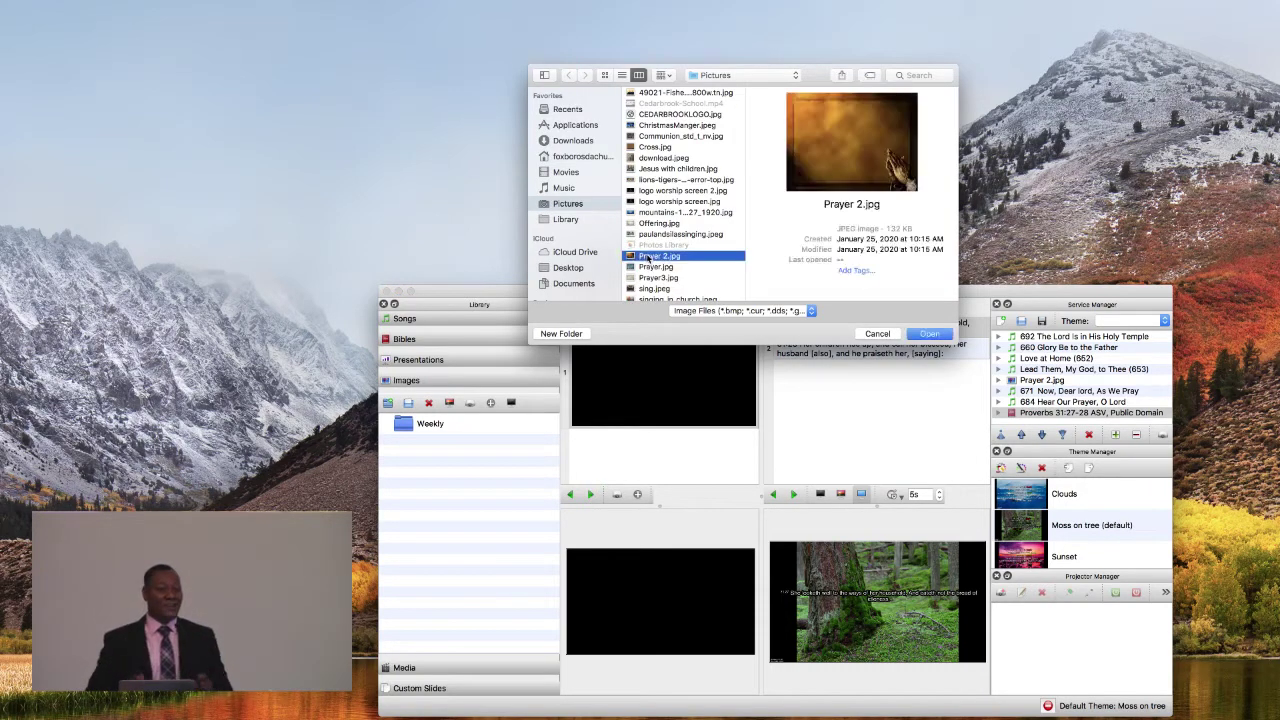
left_click(650, 267)
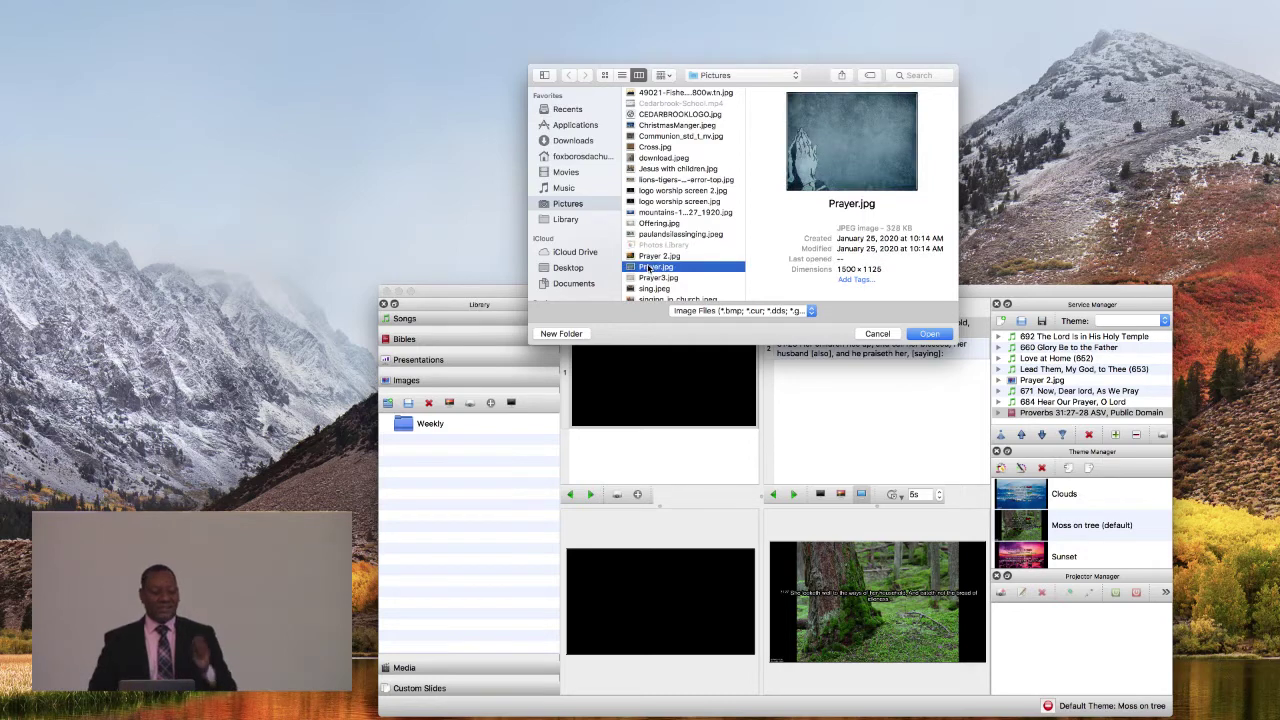
left_click(657, 257)
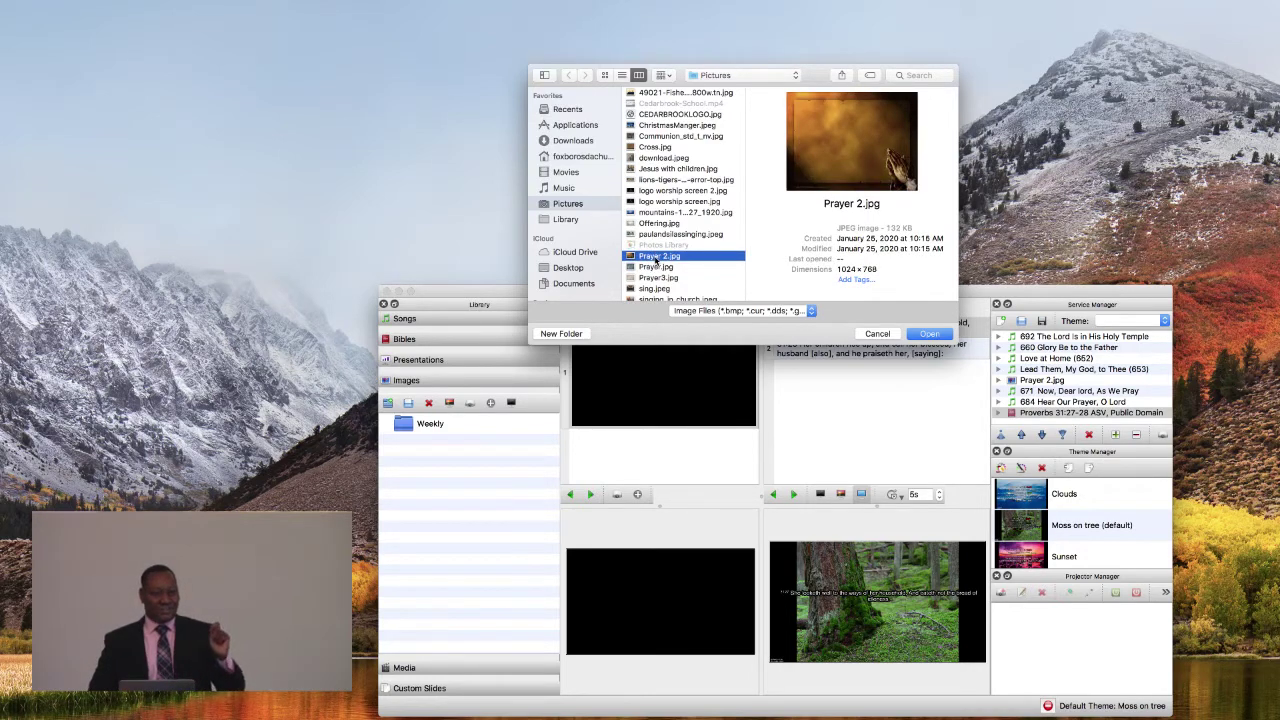
left_click(932, 334)
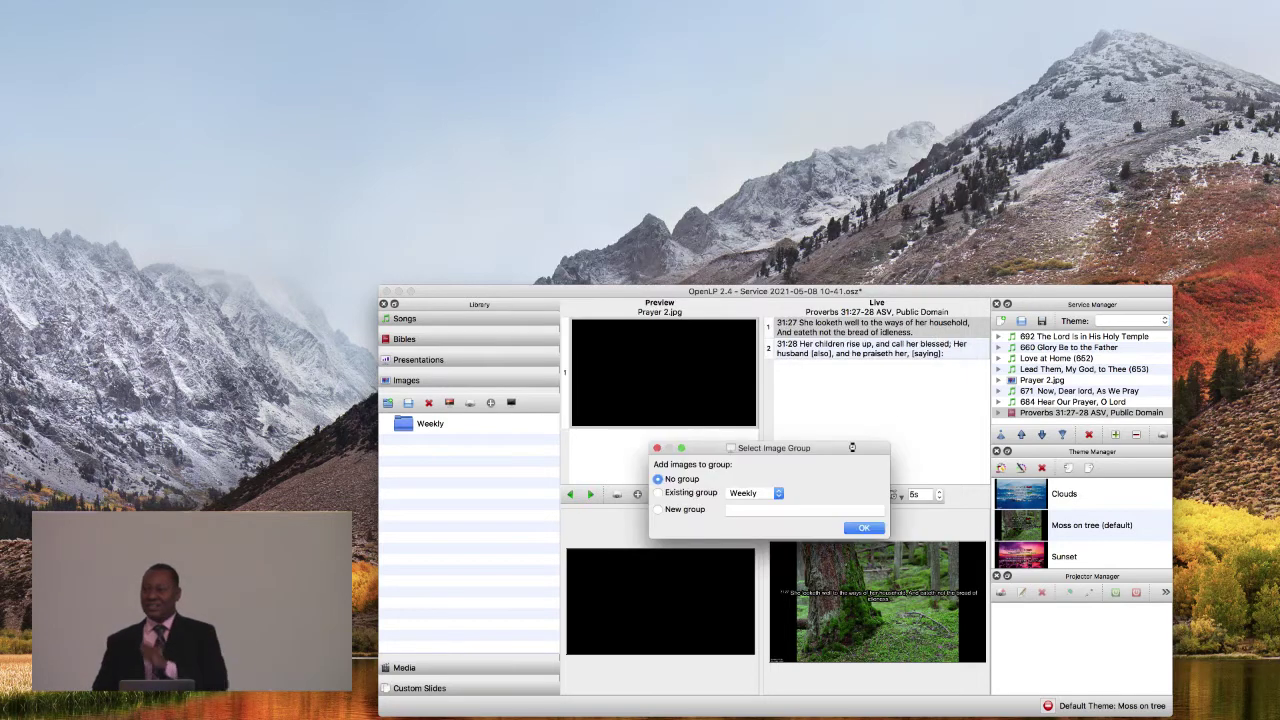
left_click(677, 495)
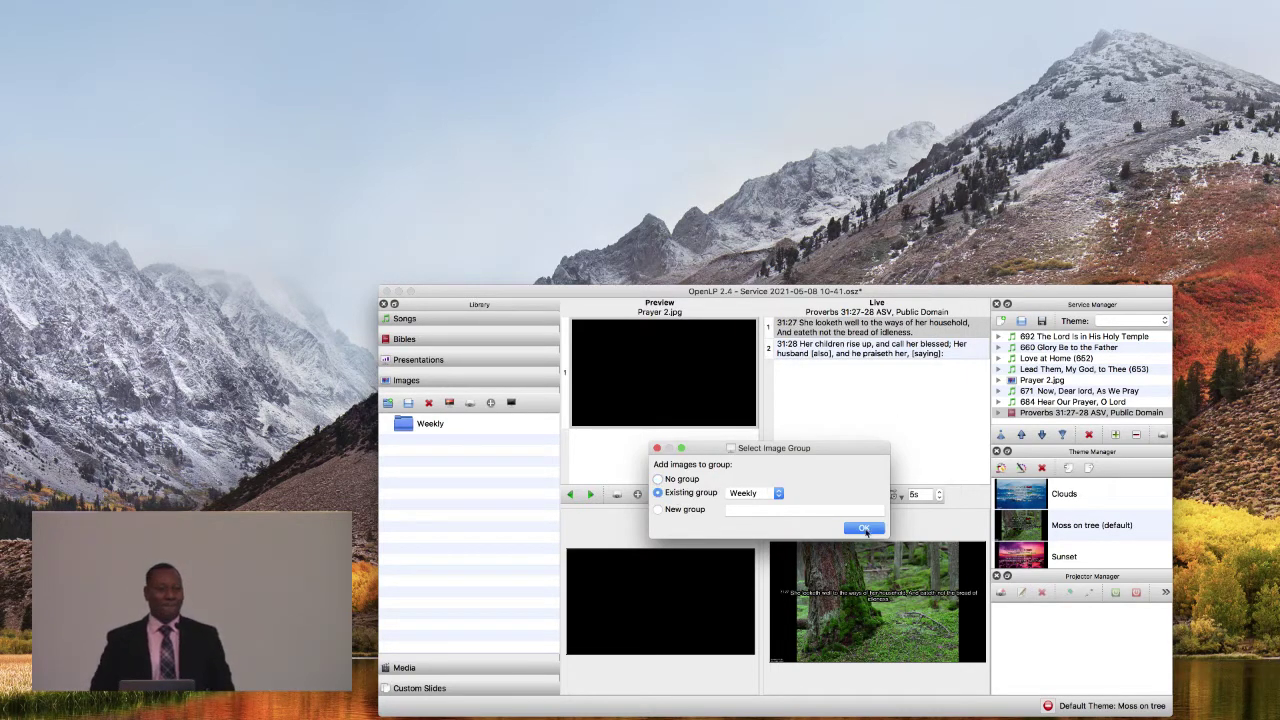
left_click(865, 529)
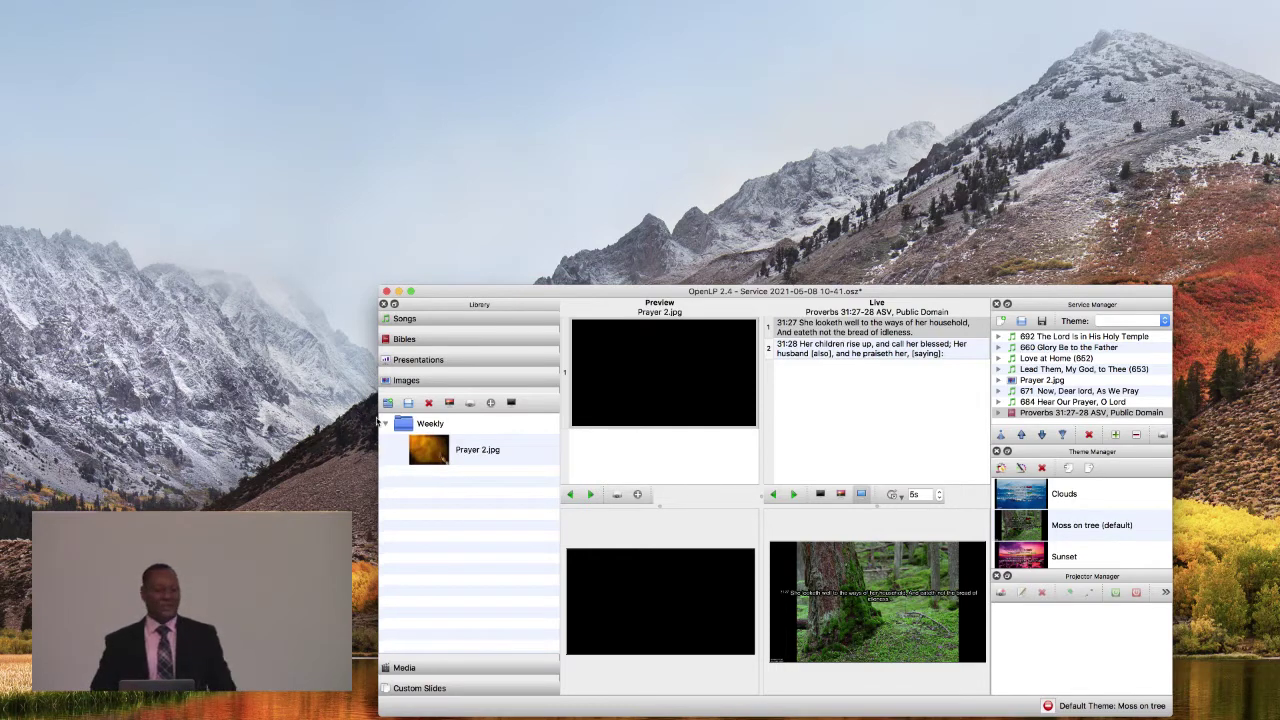
Bring Offering.jpg from the Pictures folder into the Weekly image group.
left_click(385, 424)
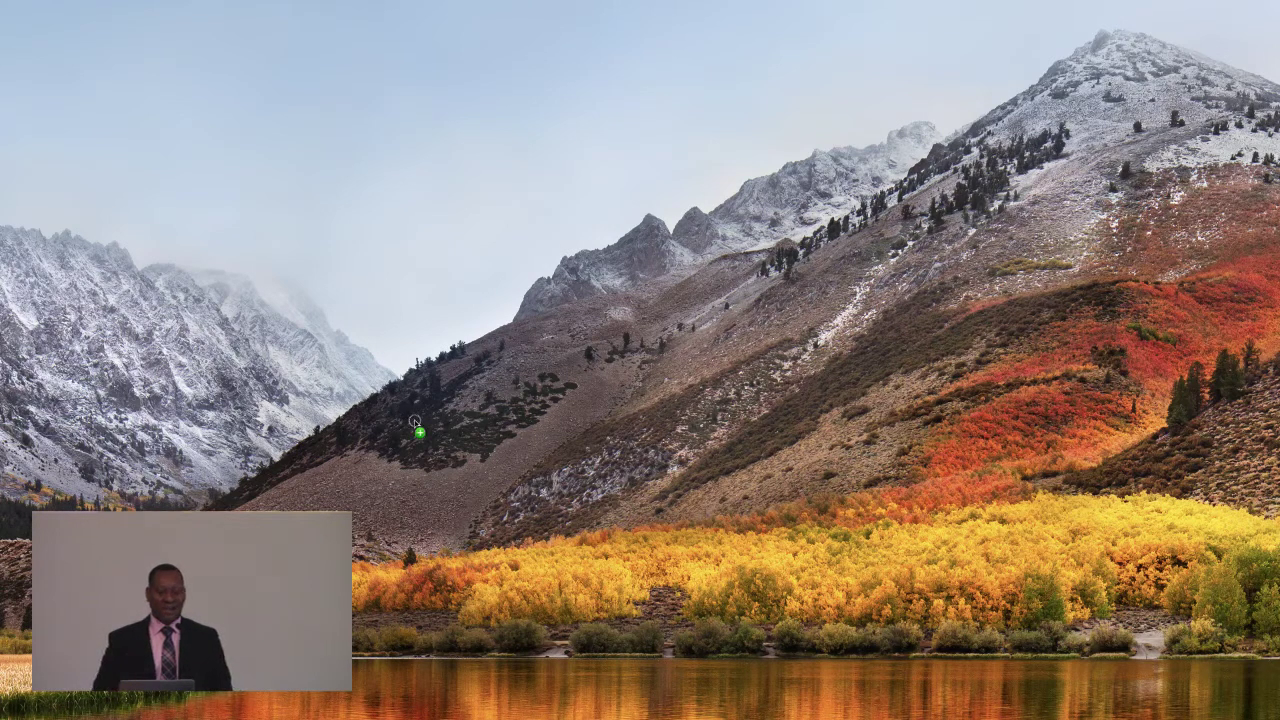
left_click_drag(418, 428, 386, 427)
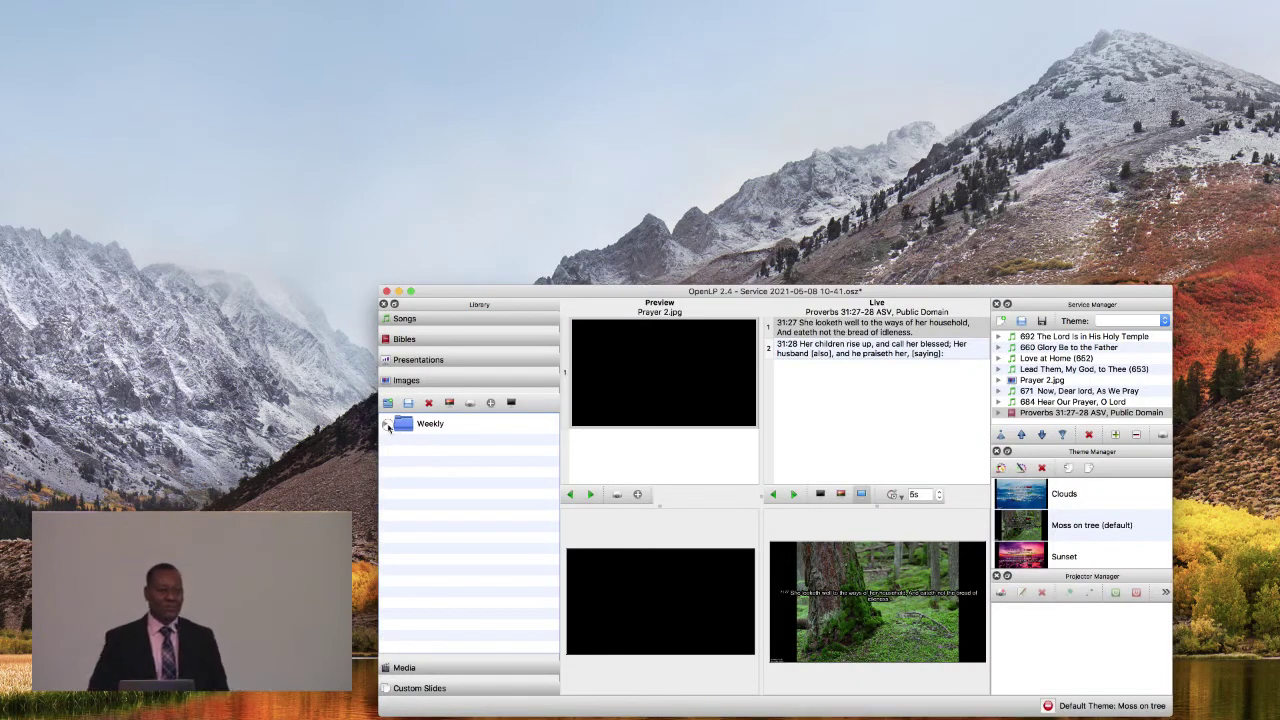
Add Offering.jpg from the Weekly group to the service and place it just above Proverbs 31:27-28.
right_click(452, 453)
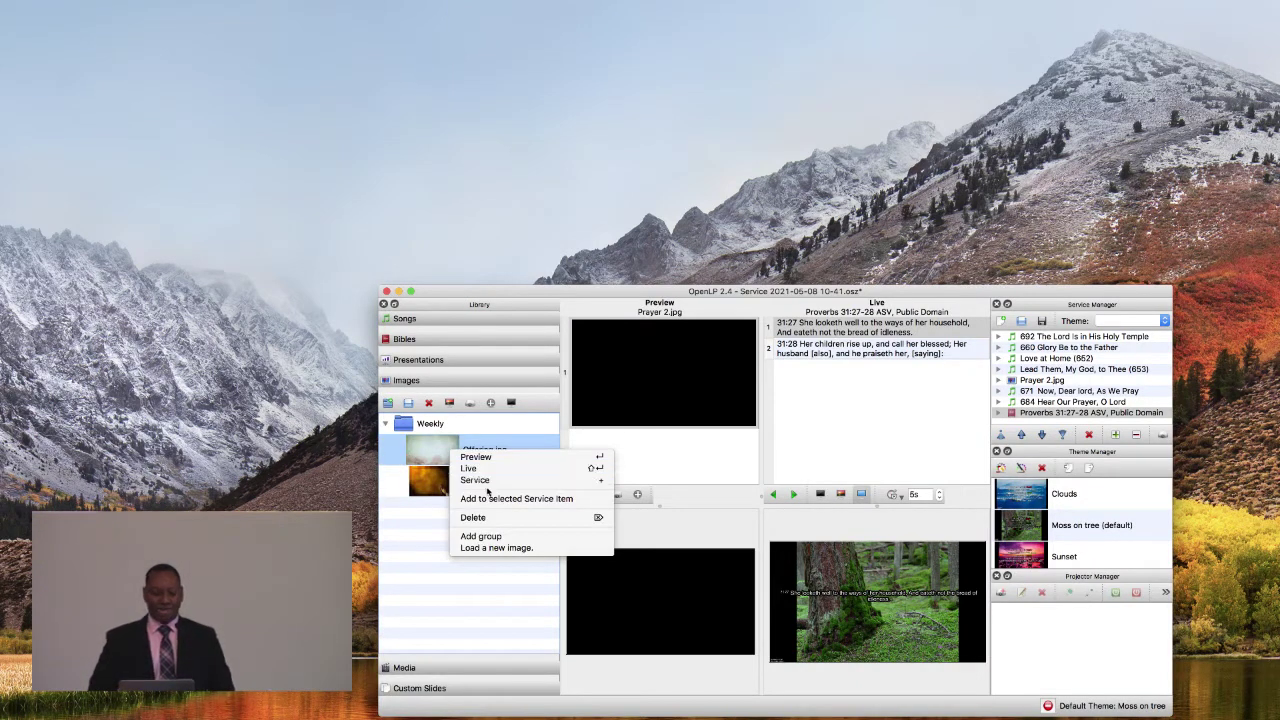
left_click(598, 485)
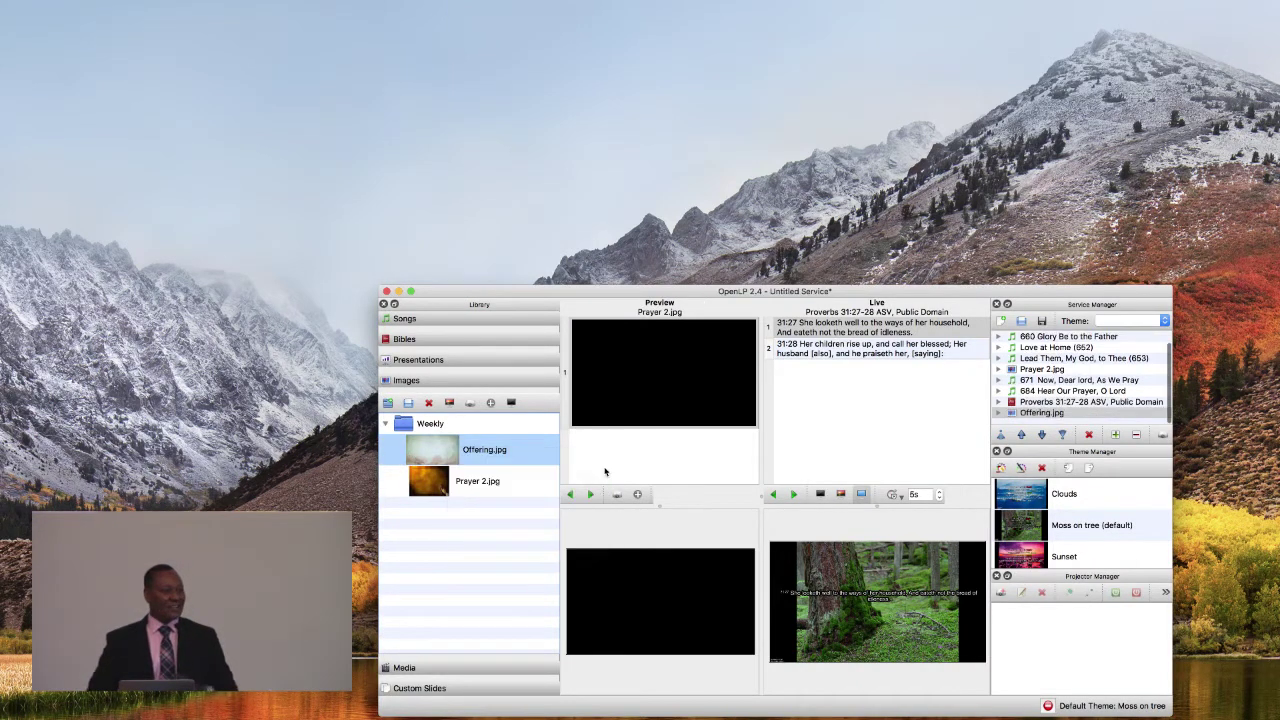
left_click(1081, 414)
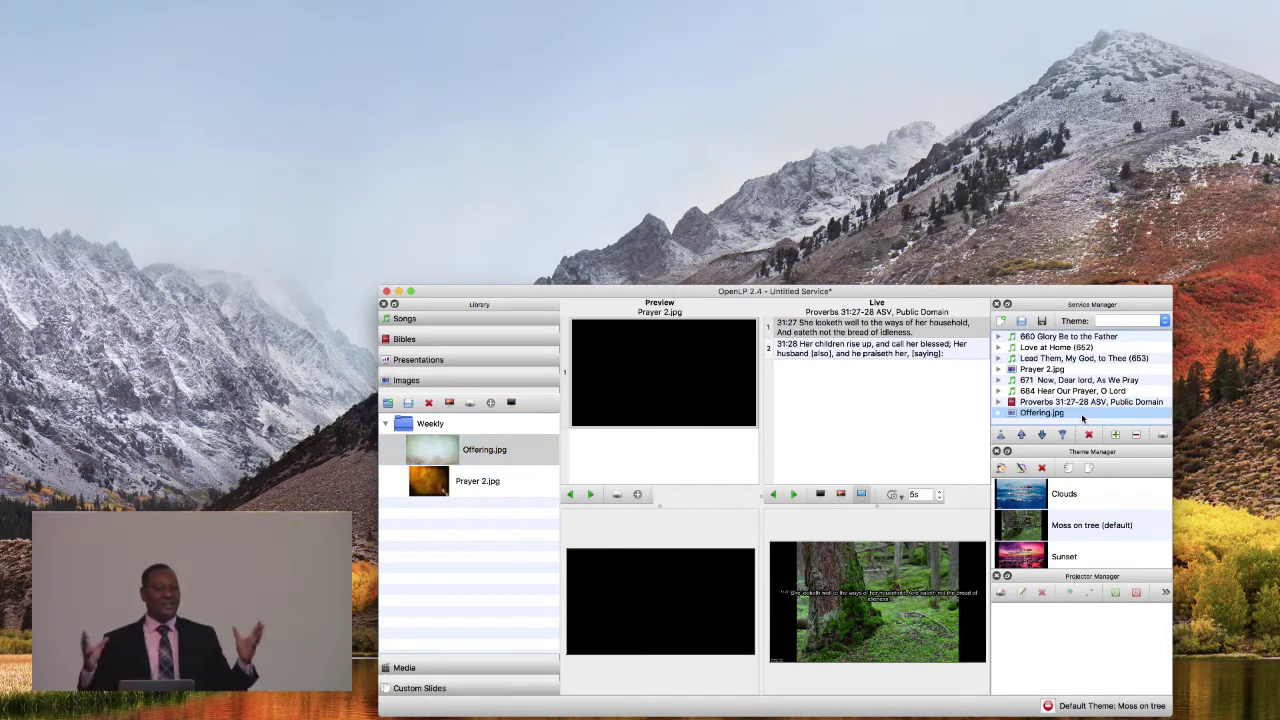
mouse_move(1081, 418)
left_mouse_down()
mouse_move(1087, 400)
mouse_move(1077, 404)
left_mouse_up()
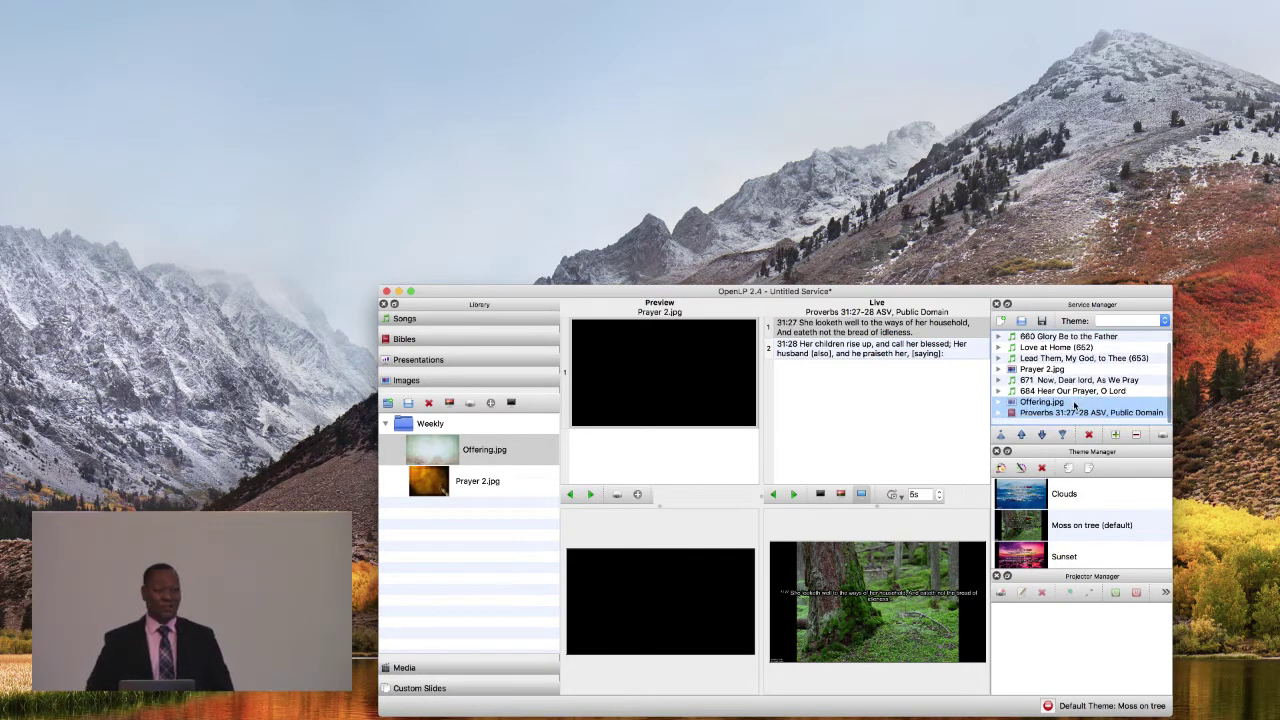
Preview the service's existing Prayer 2.jpg item and delete it from the service.
right_click(1013, 370)
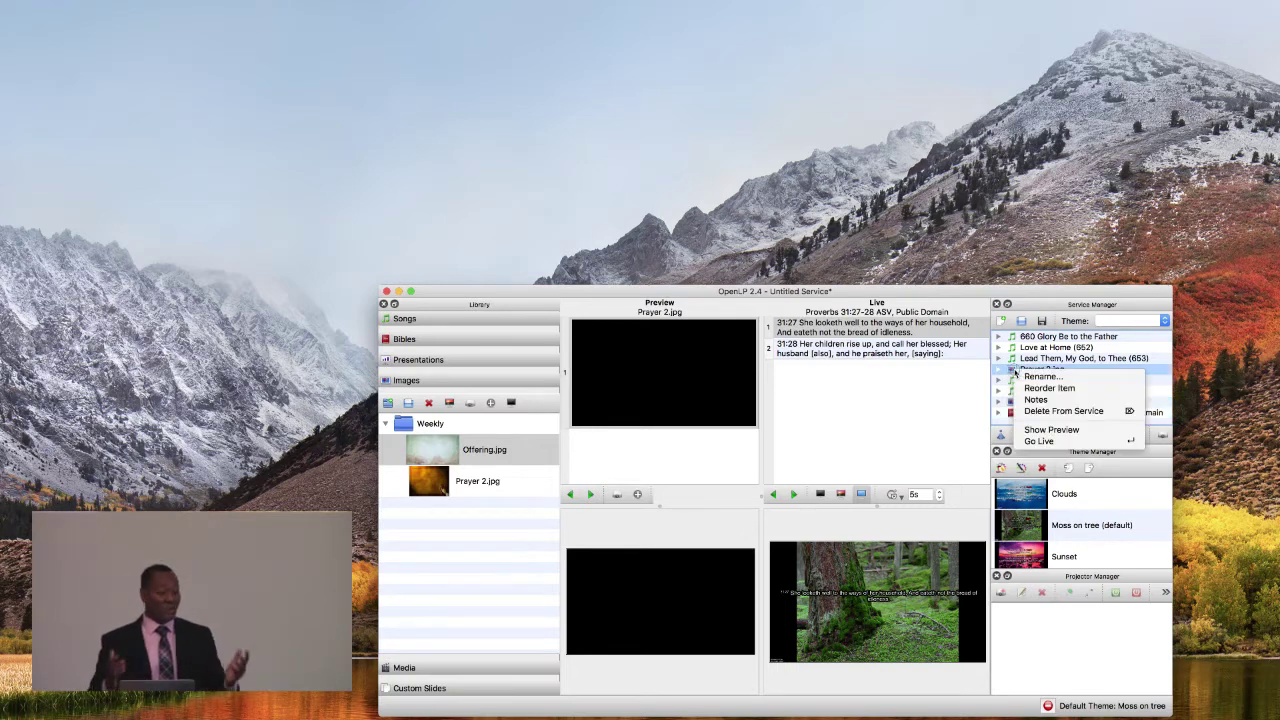
left_click(1040, 430)
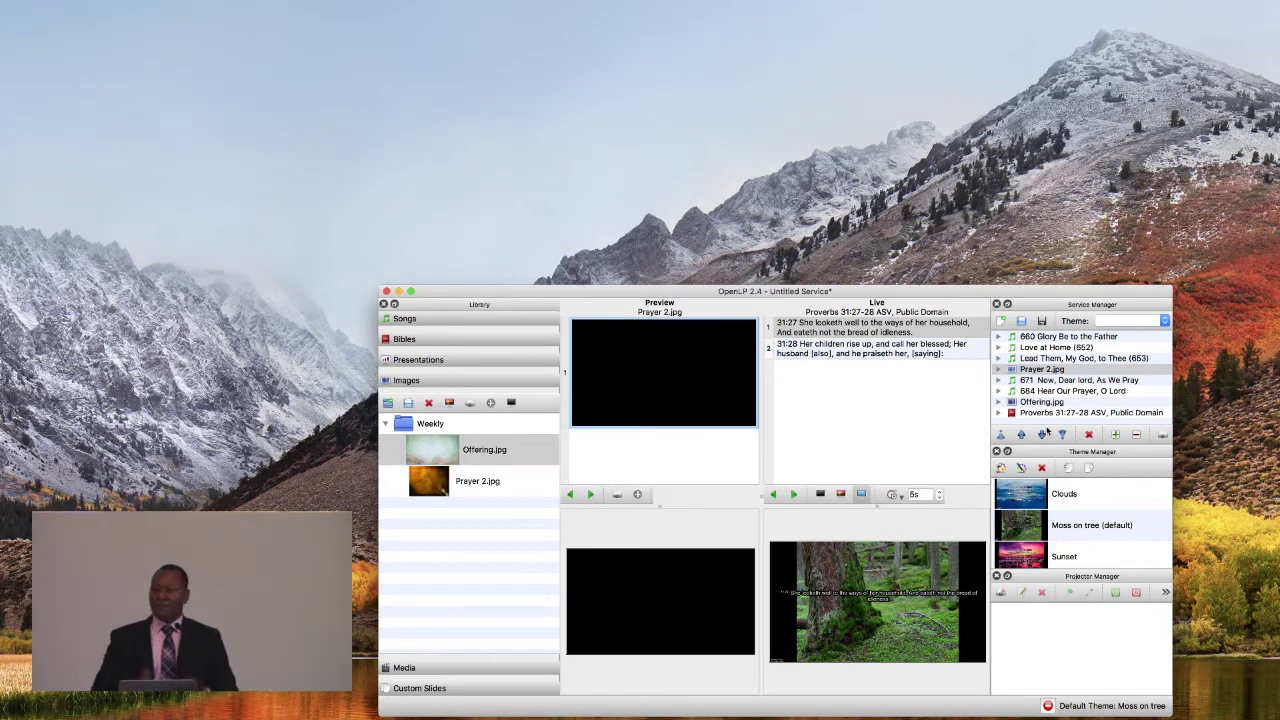
right_click(1013, 372)
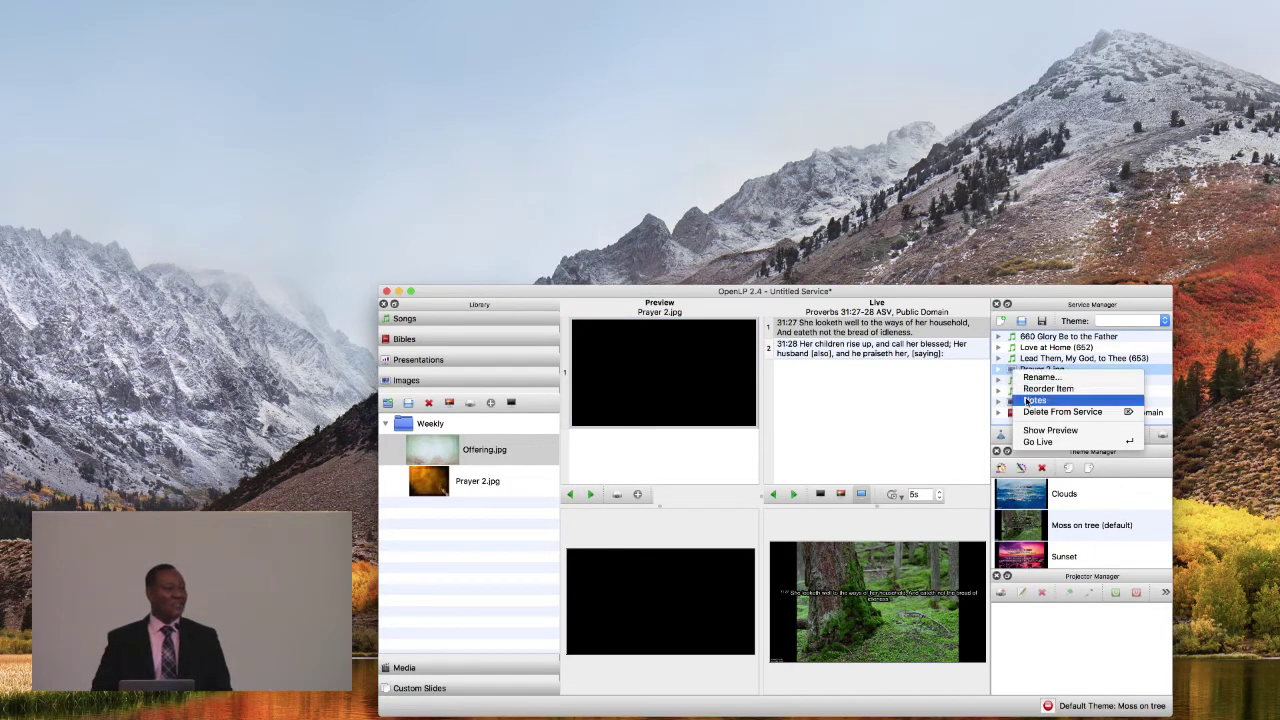
left_click(1028, 411)
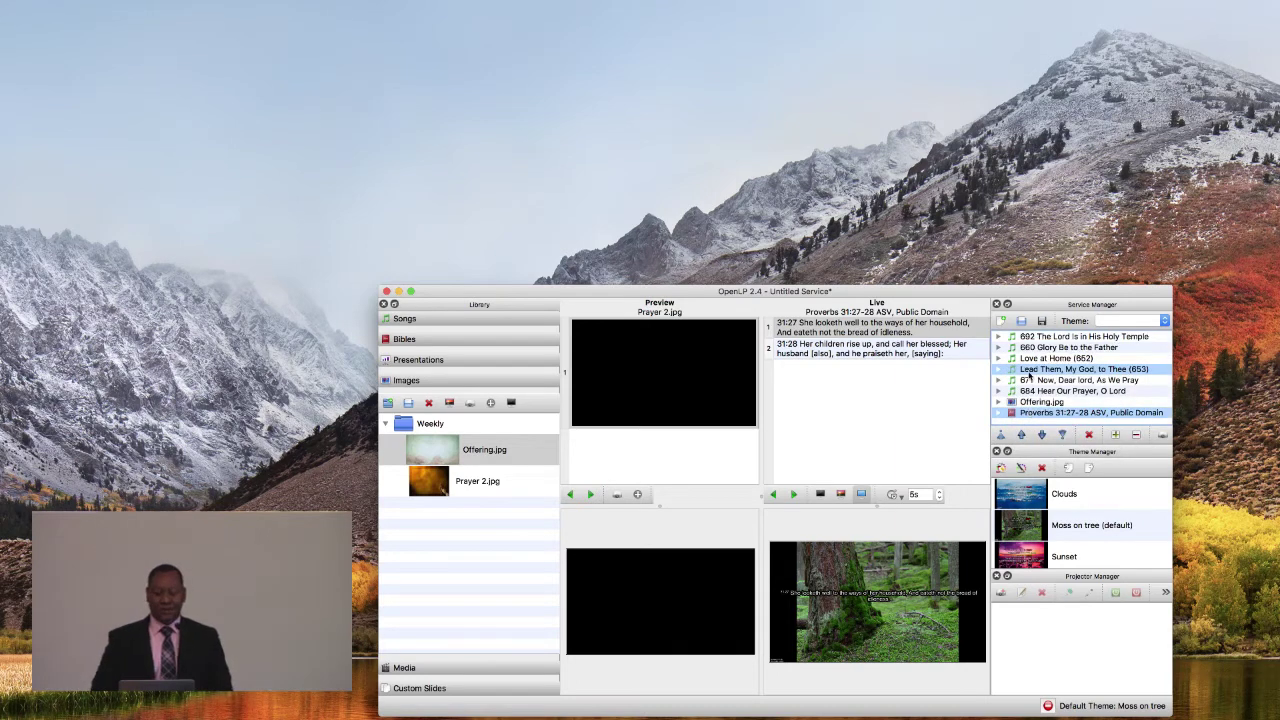
Add Prayer 2.jpg from the Weekly group to the service after Love at Home (652) and preview it.
left_click_drag(432, 488, 1039, 372)
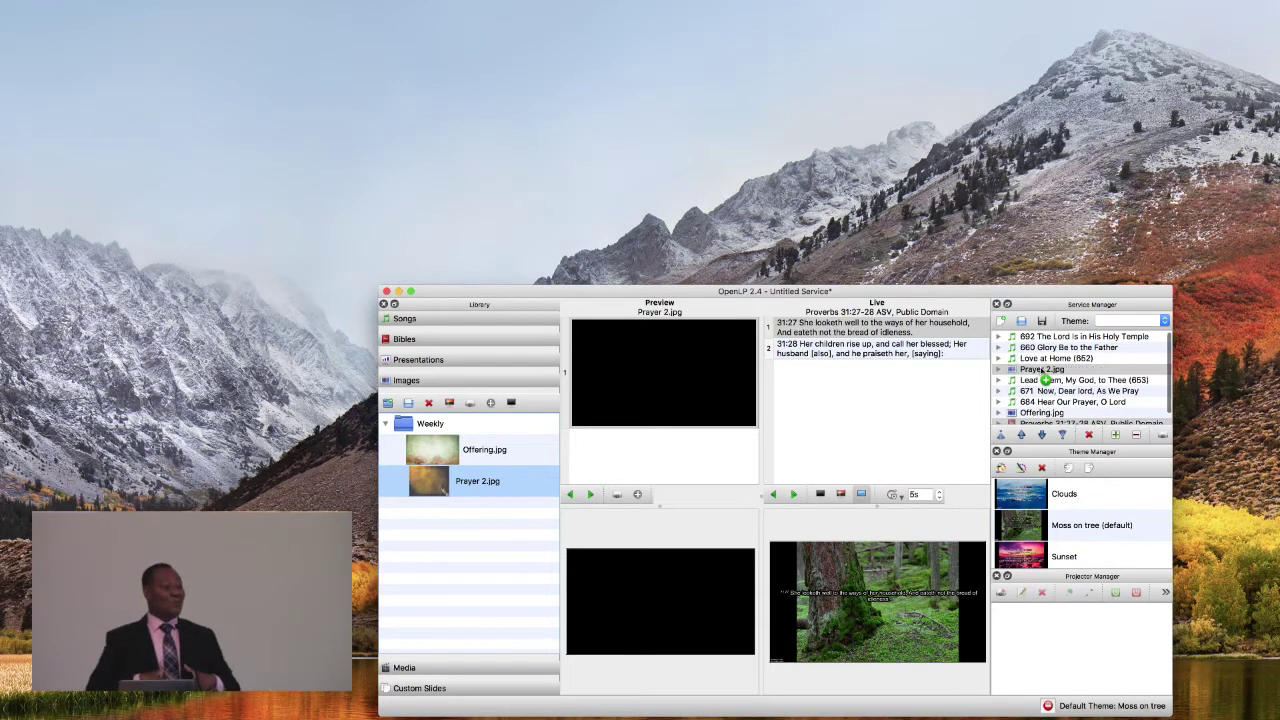
right_click(1039, 372)
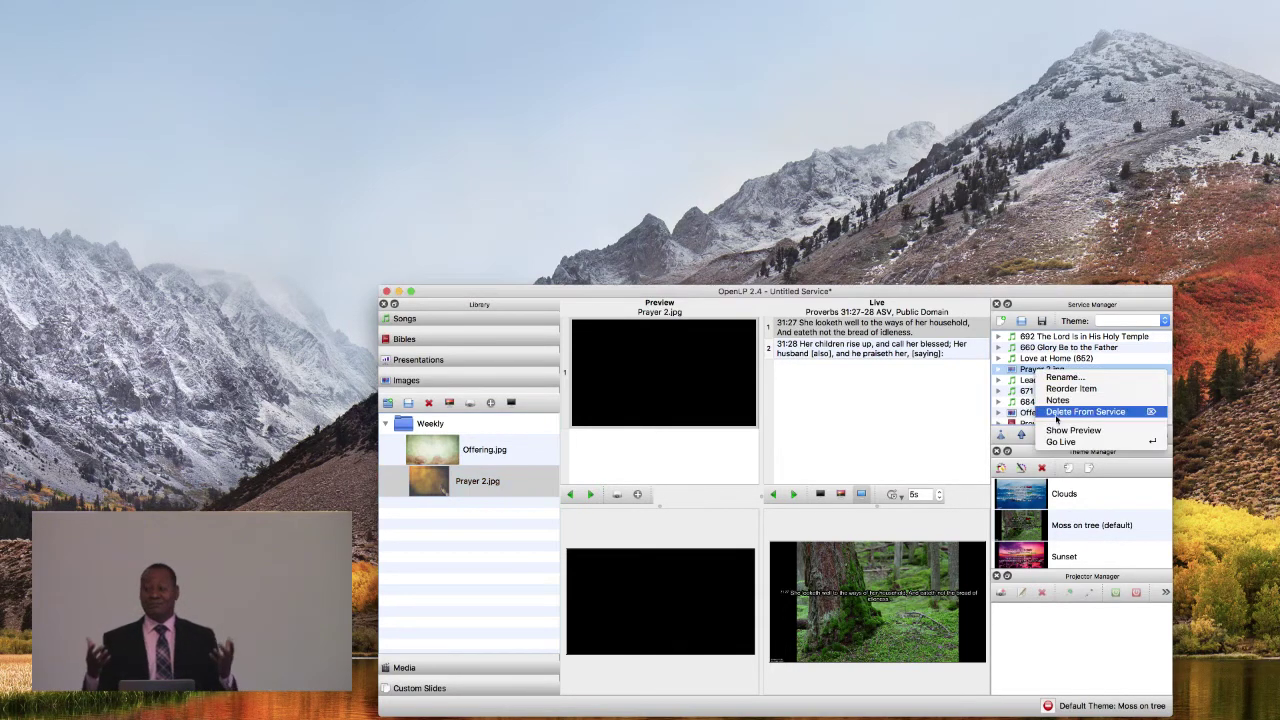
left_click(1060, 430)
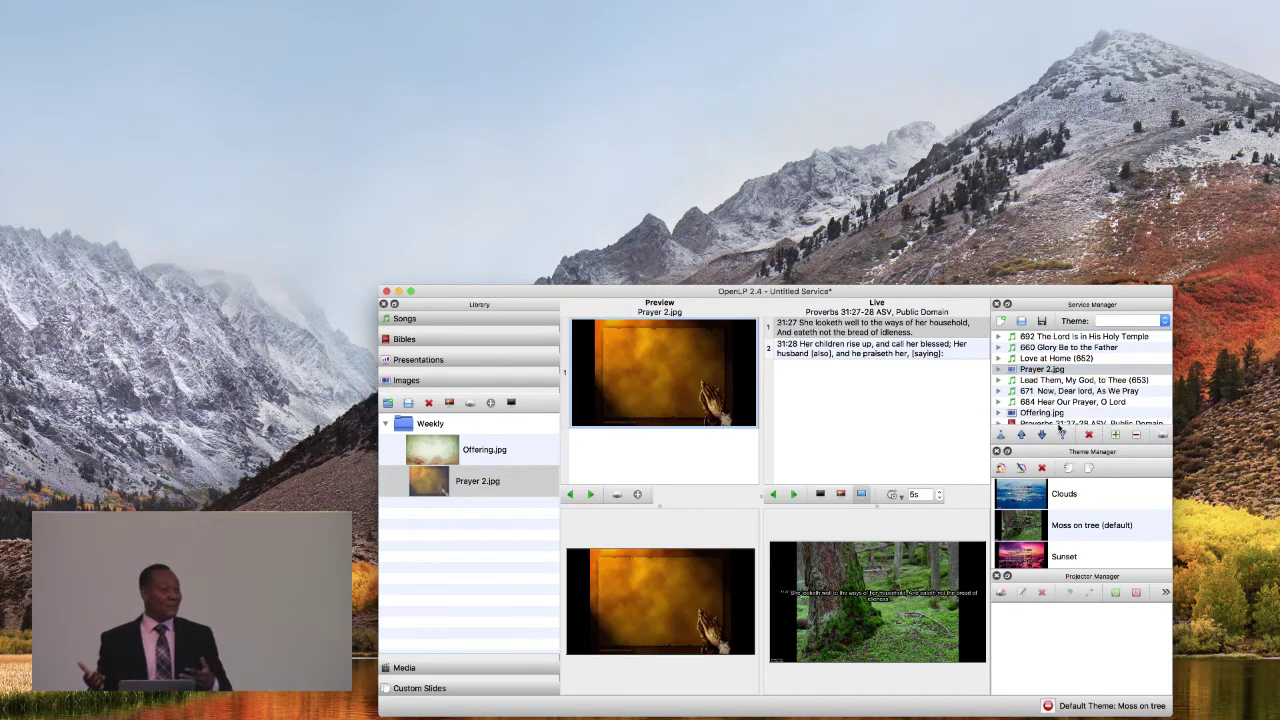
scroll(1046, 393, "down", 1)
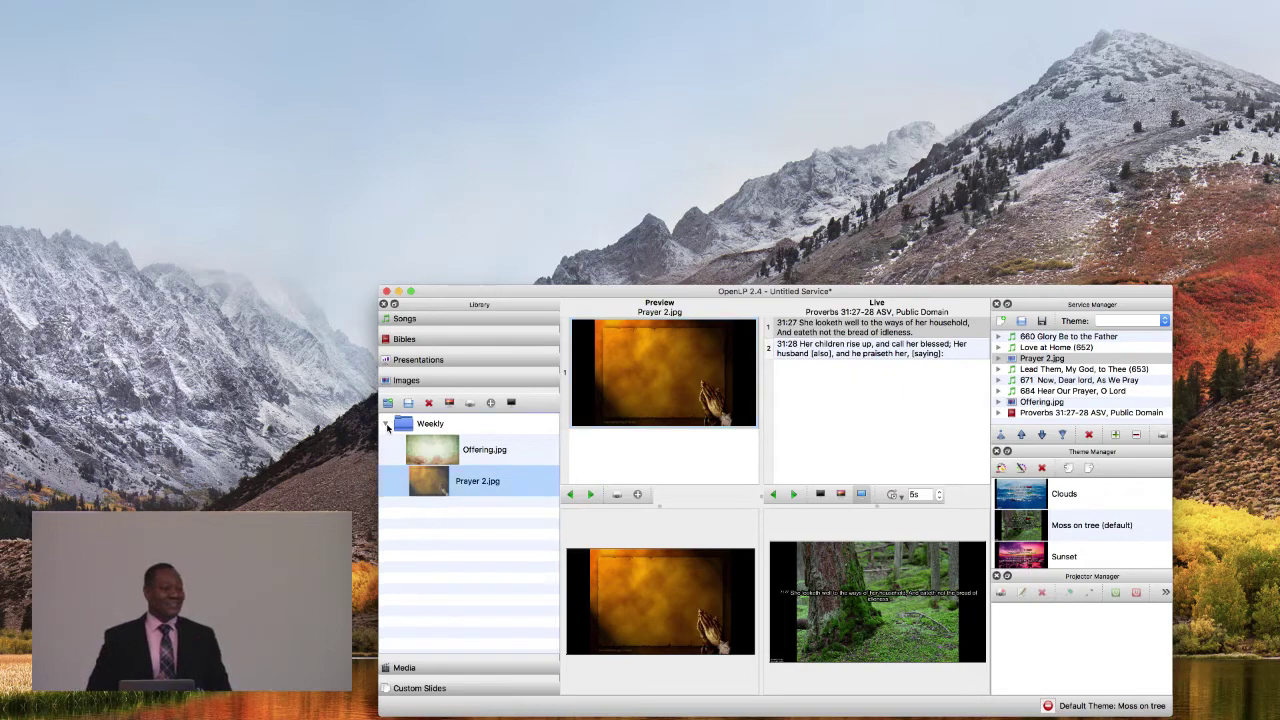
left_click(387, 425)
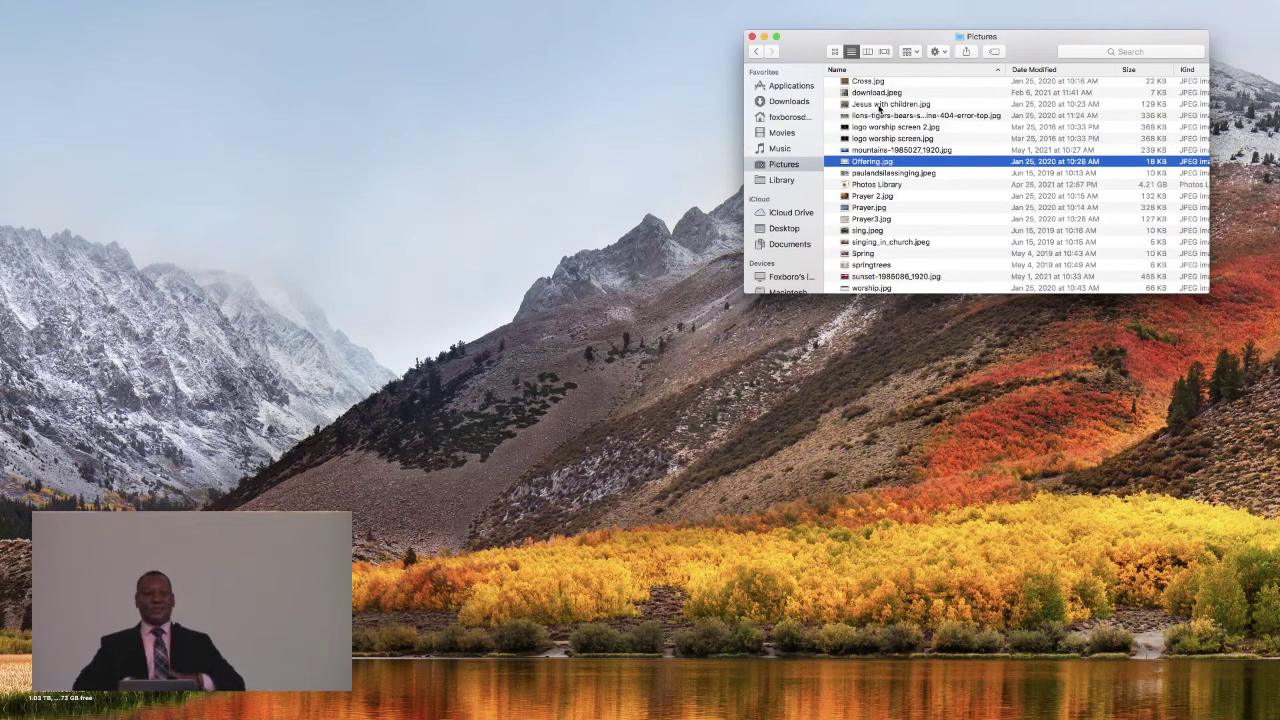
left_click(880, 105)
right_click(880, 105)
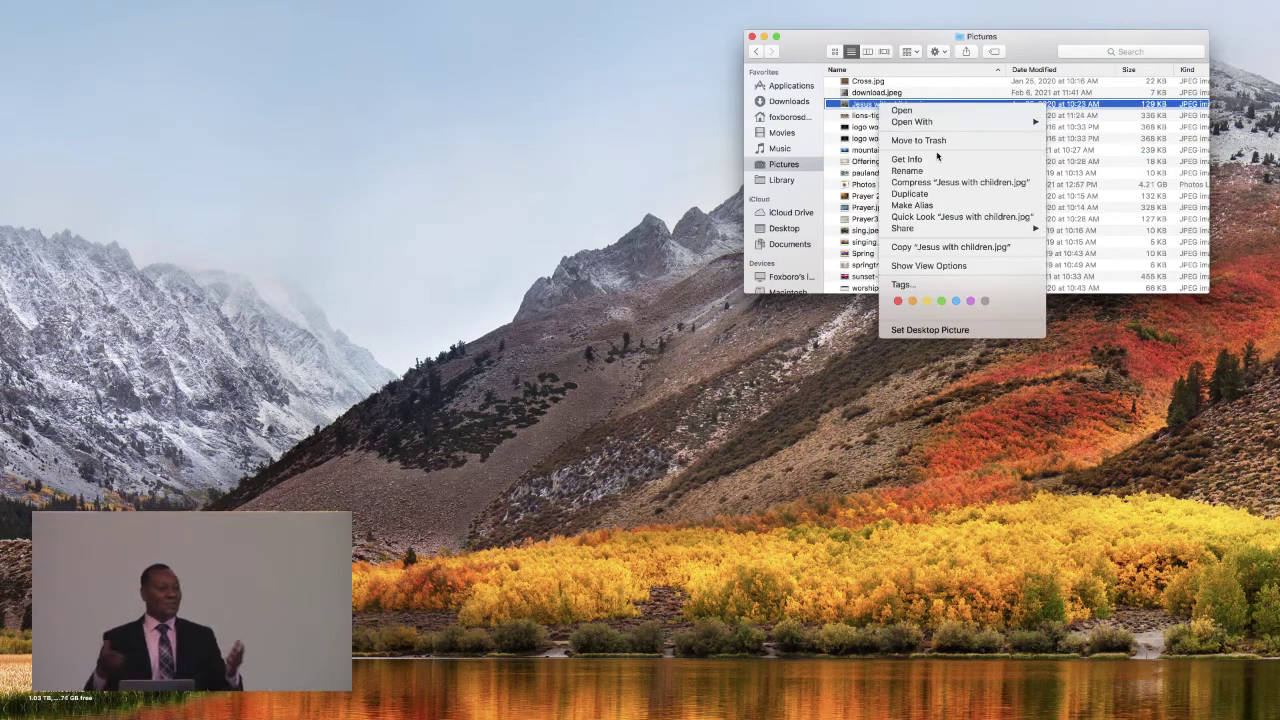
left_click(857, 107)
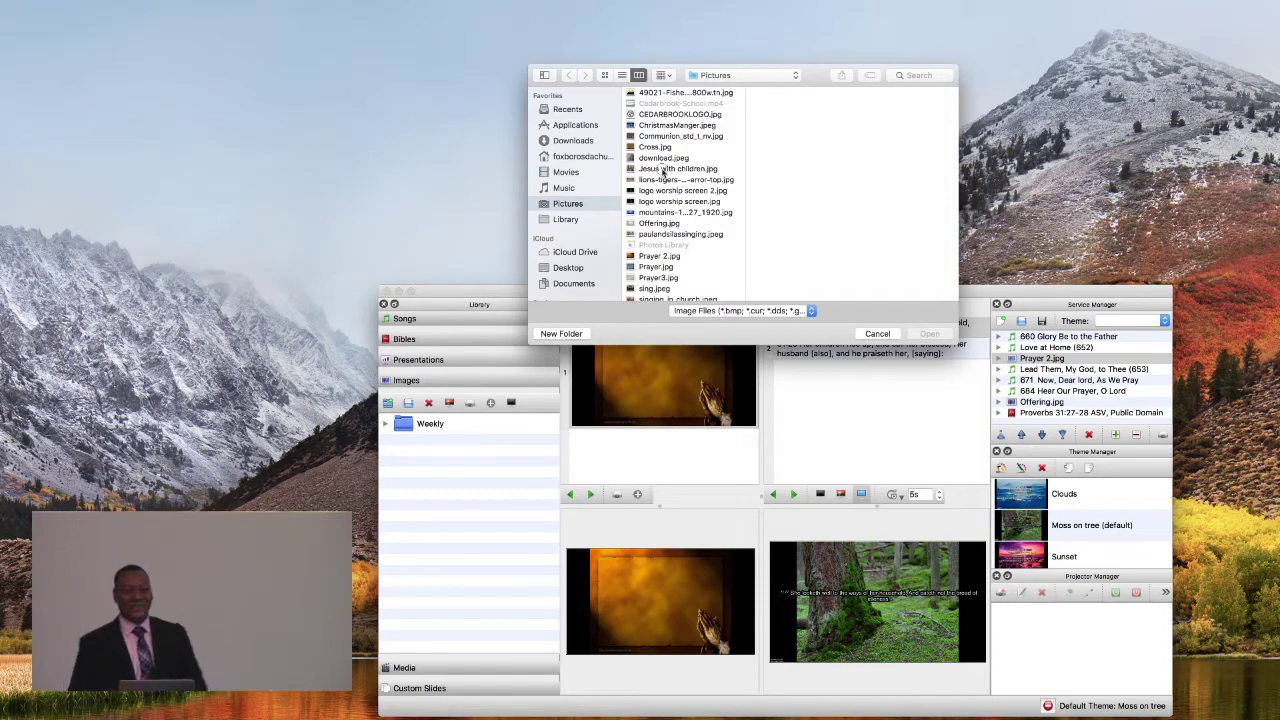
Load Jesus with children.jpg from Pictures into the existing Weekly image group.
double_click(663, 168)
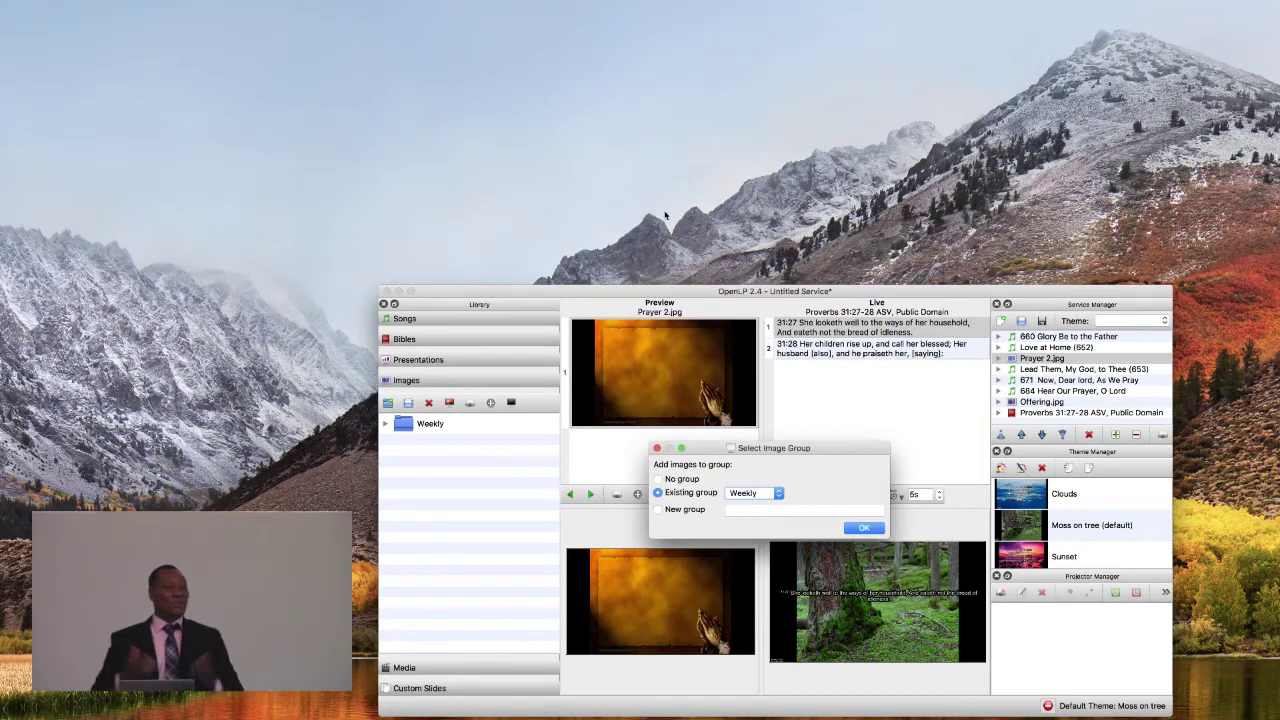
left_click(863, 528)
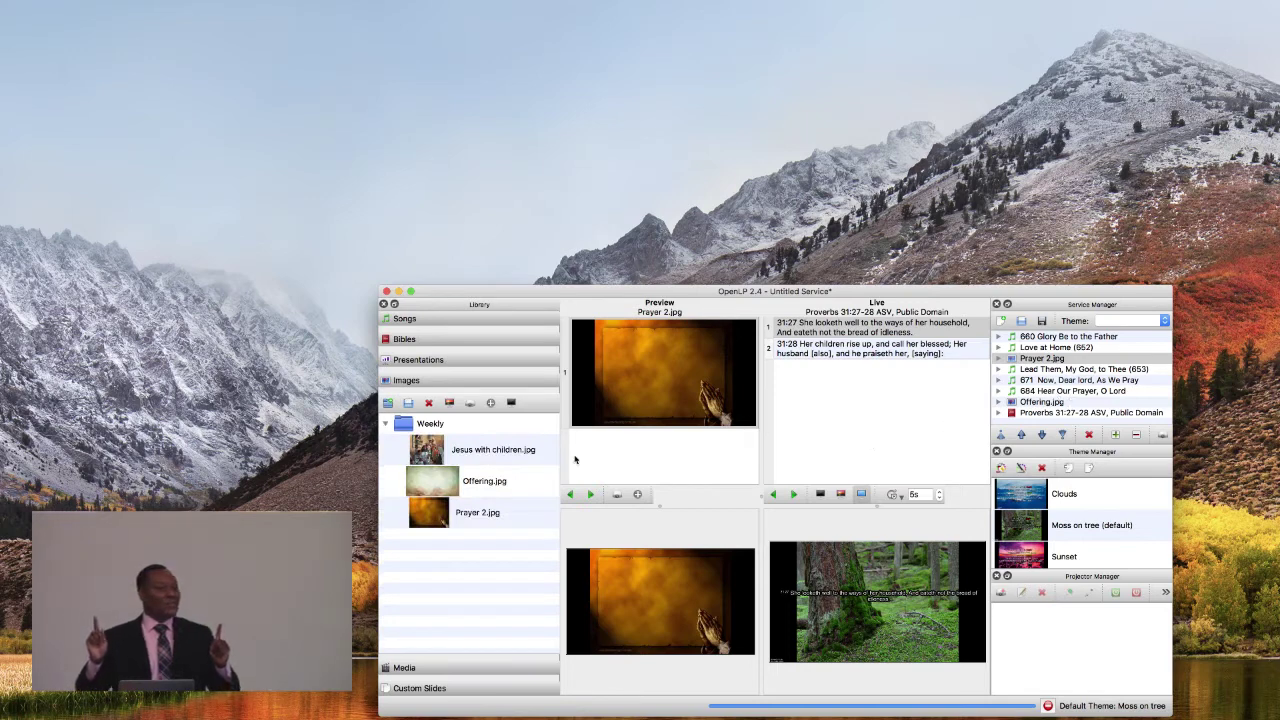
left_click(432, 483)
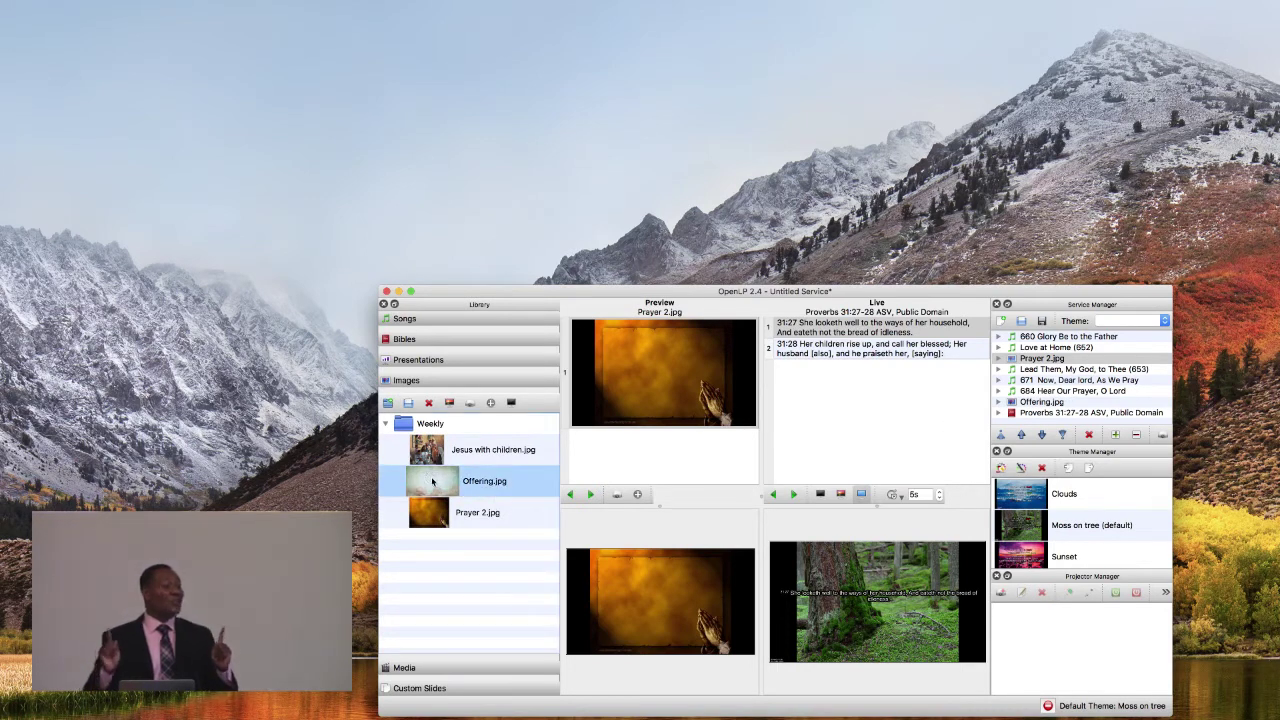
Add Jesus with children.jpg from the Weekly group to the service between Offering.jpg and Proverbs 31:27-28.
left_click_drag(433, 460, 1046, 415)
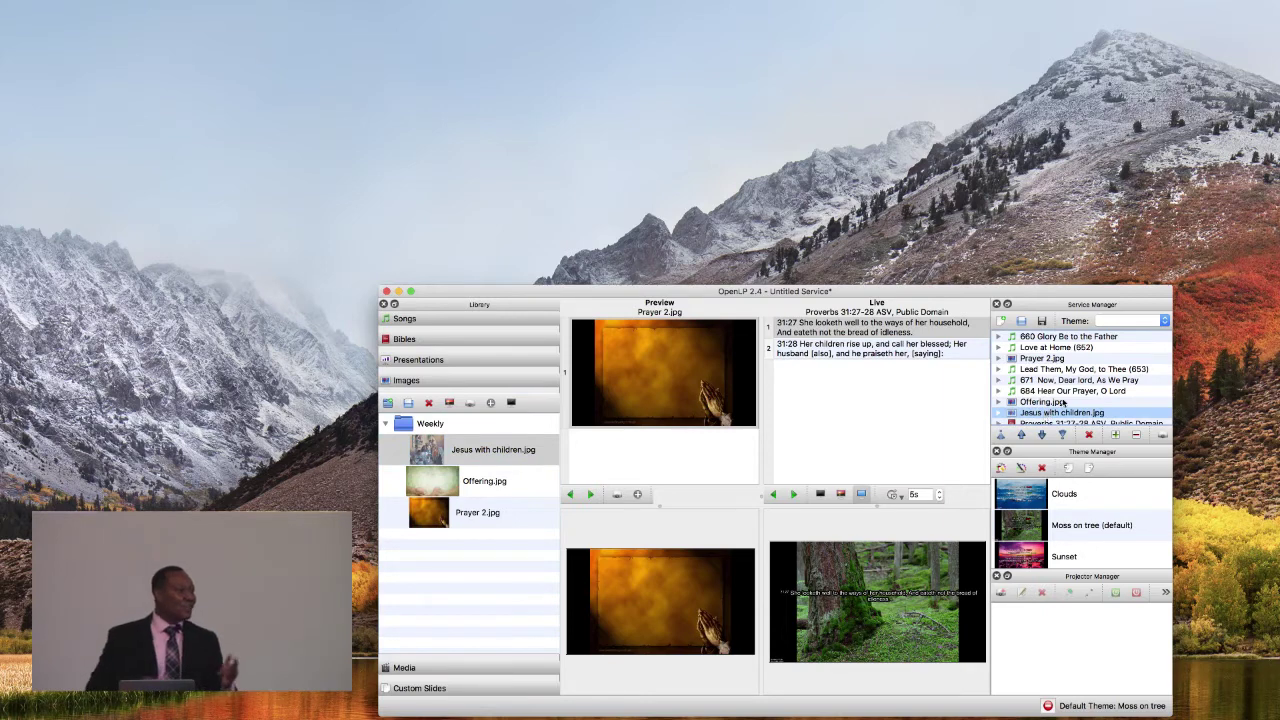
scroll(1064, 404, "down", 1)
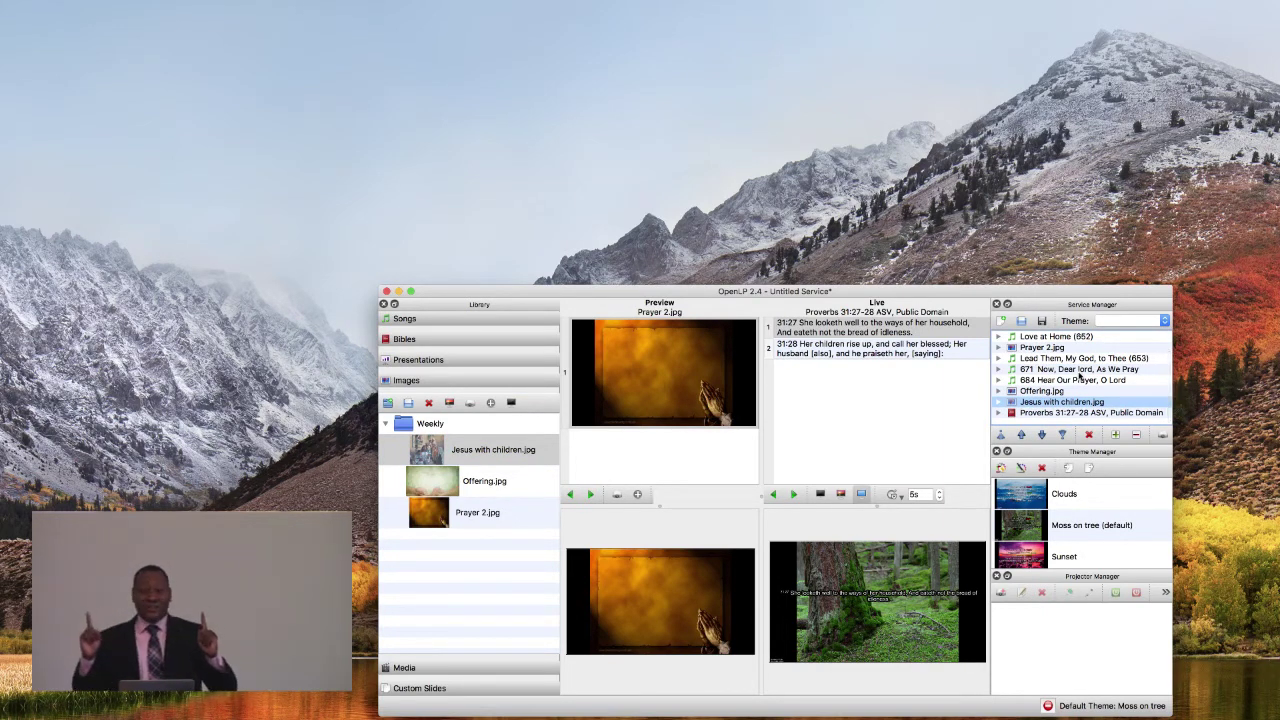
Open Love at Home (652) from the service for editing, check its songbook entry and linked audio, and save it.
left_click(1055, 337)
right_click(1055, 337)
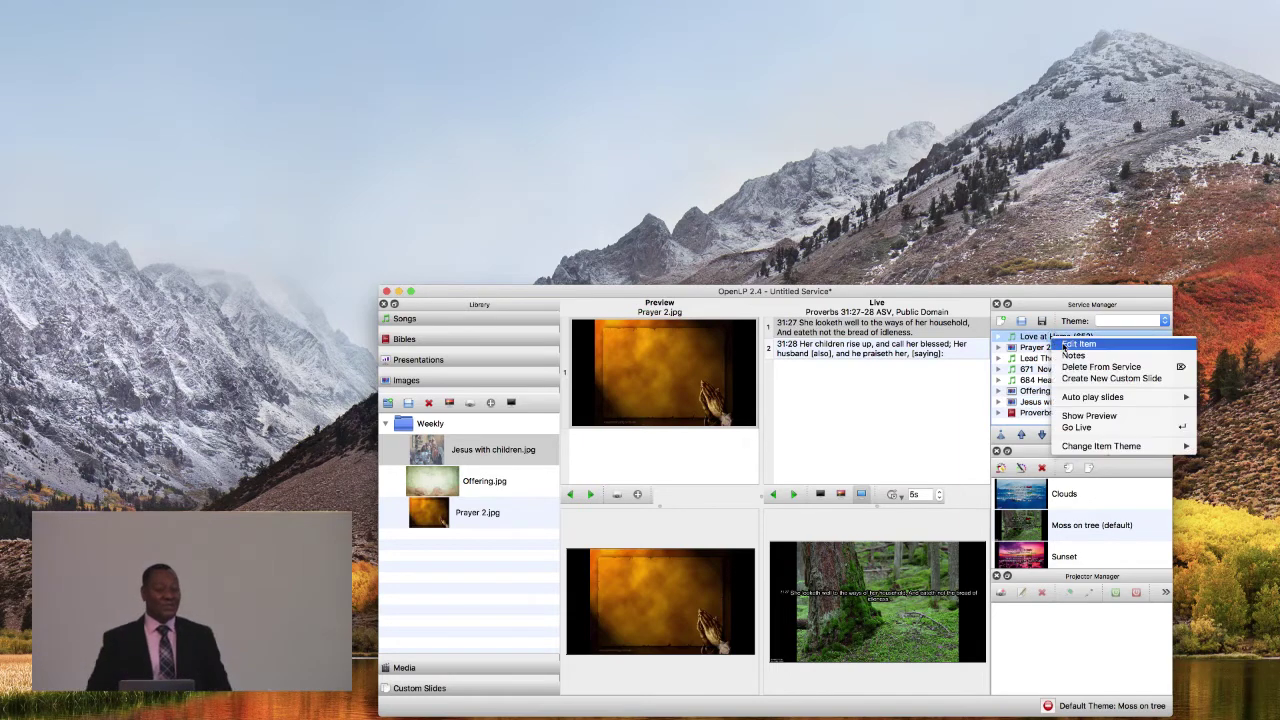
left_click(1076, 344)
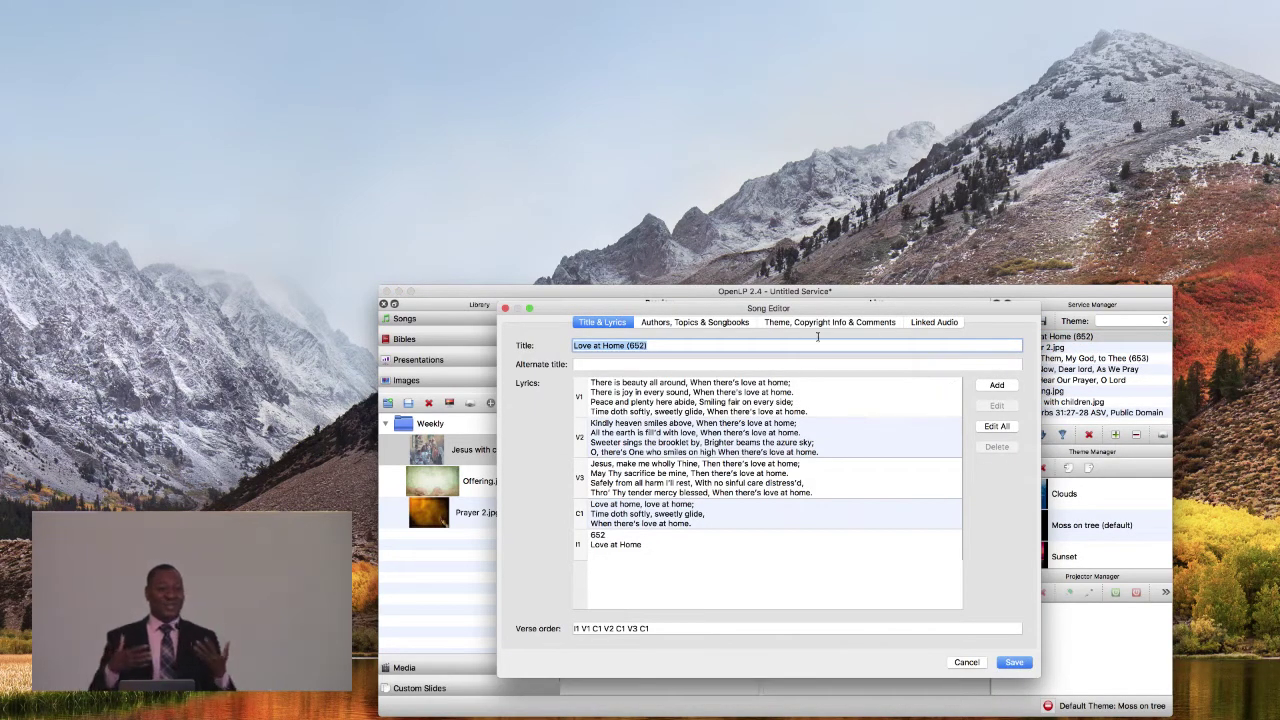
left_click(718, 323)
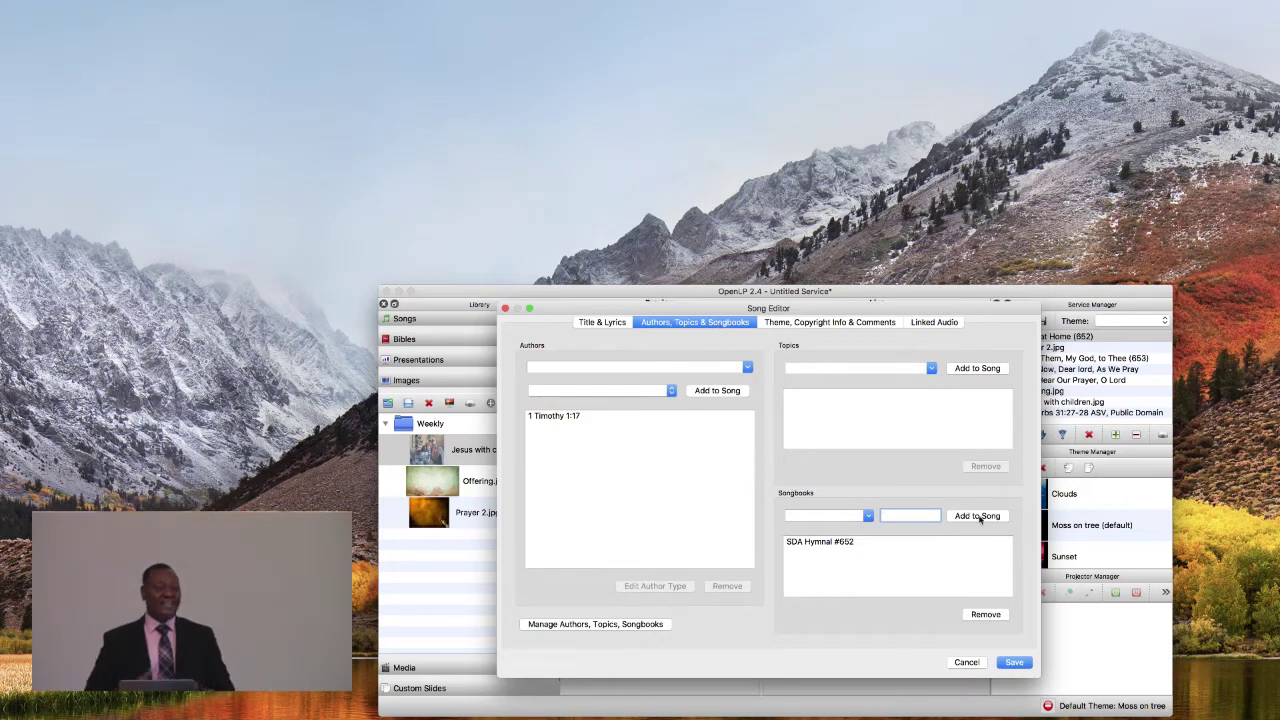
left_click(938, 324)
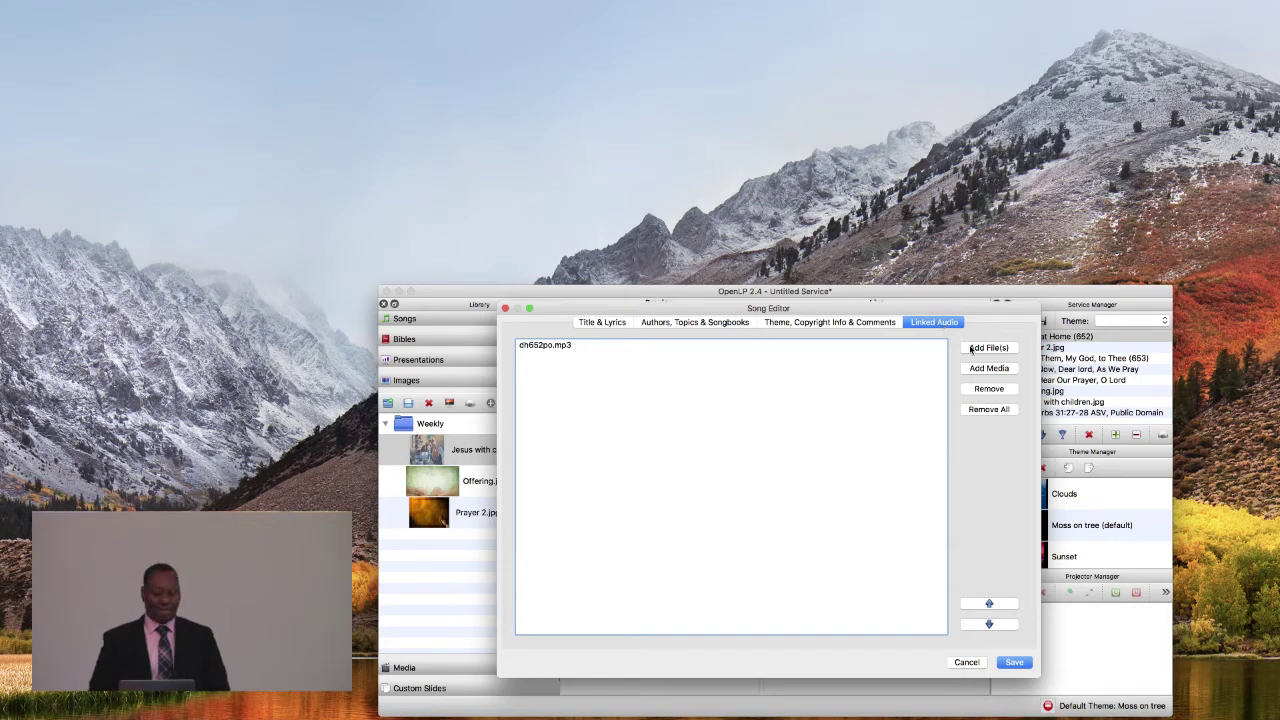
left_click(1018, 664)
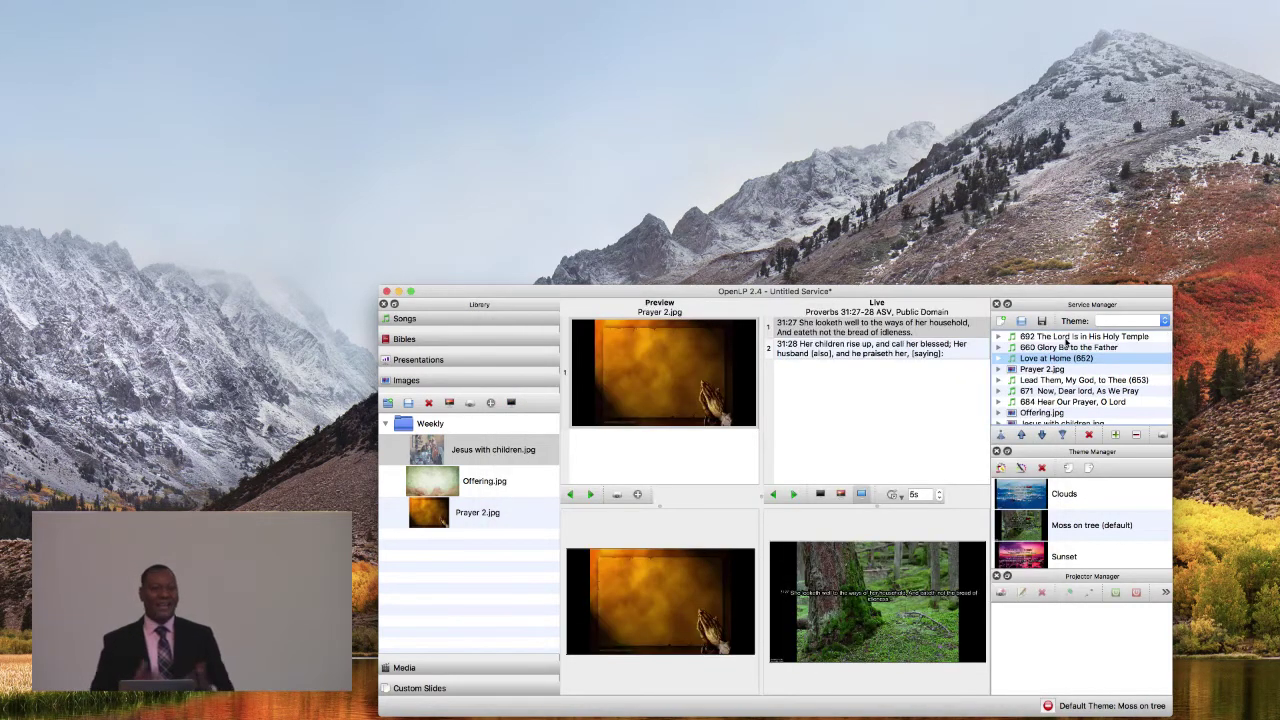
Open 660 Glory Be to the Father for editing, check its linked audio and songbook entry, and save it.
left_click(1057, 349)
right_click(1057, 350)
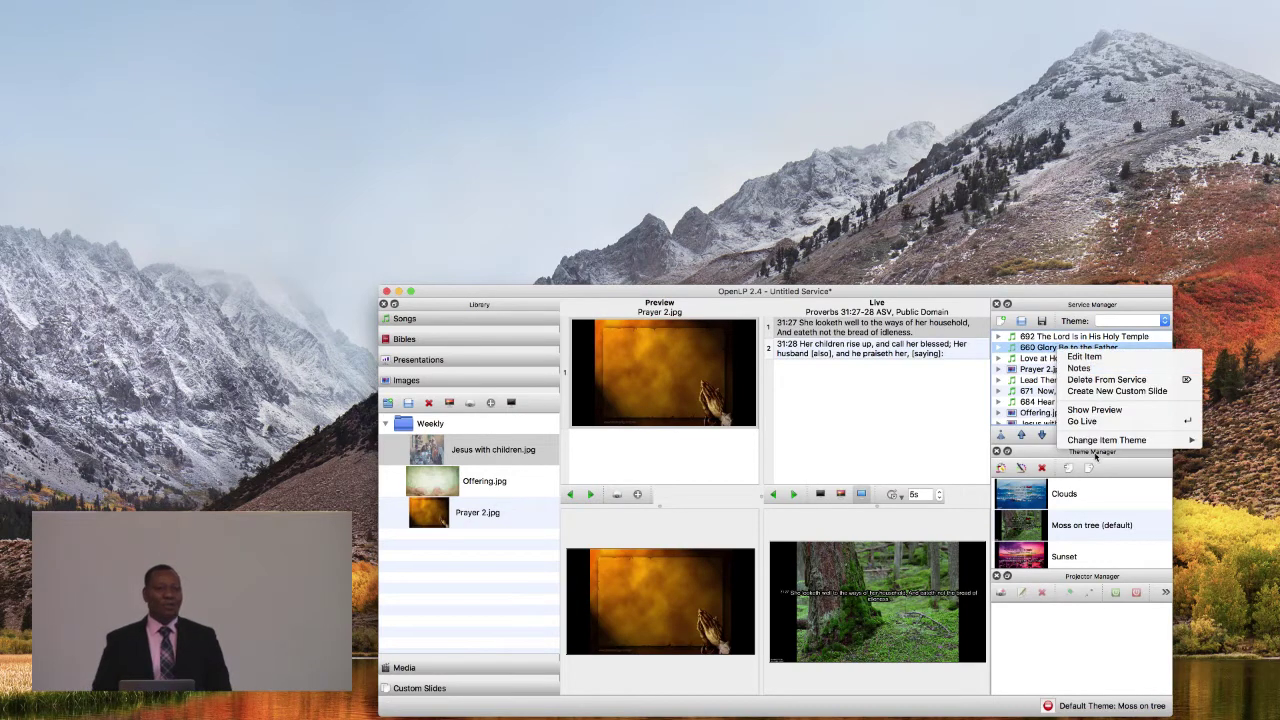
left_click(1090, 358)
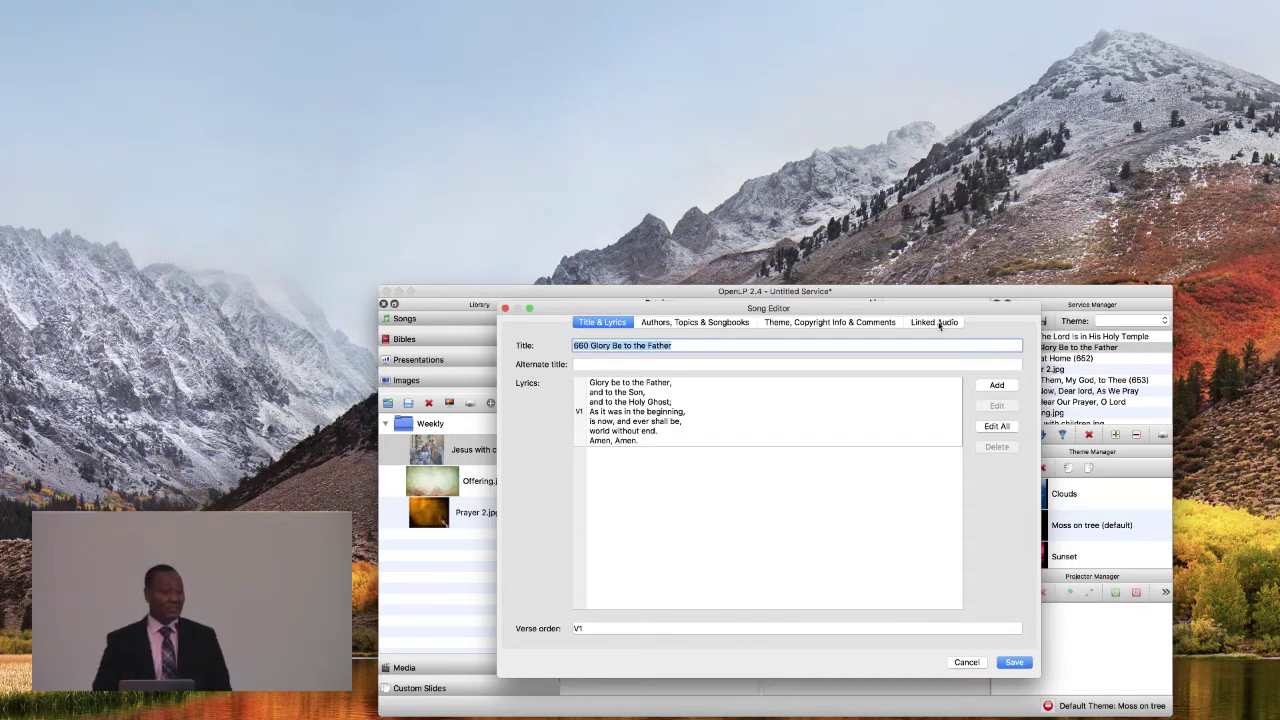
left_click(936, 322)
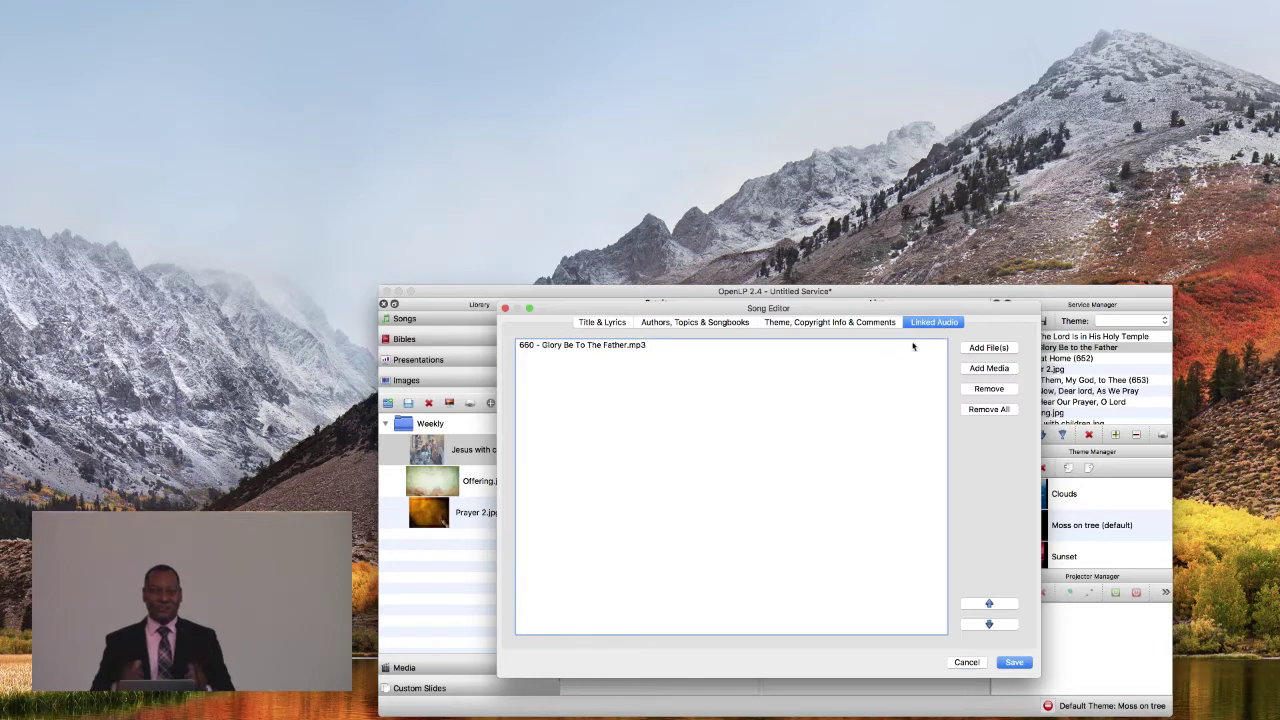
left_click(696, 324)
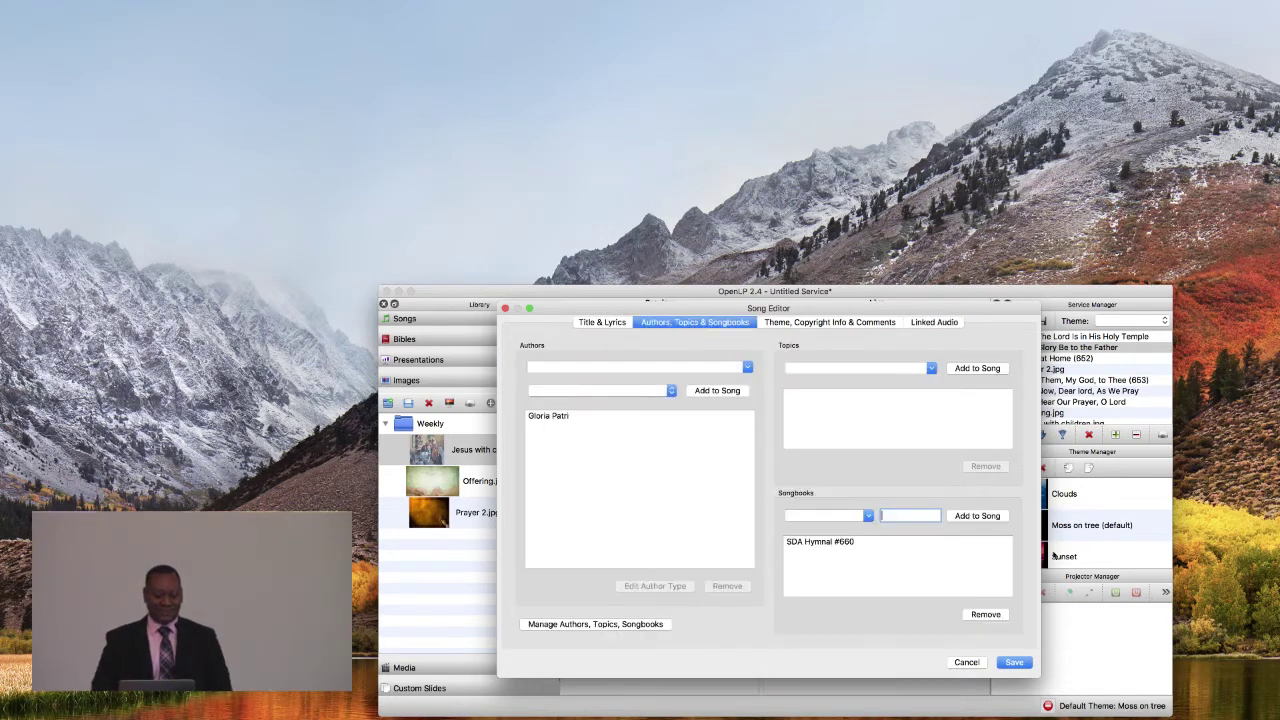
left_click(1013, 662)
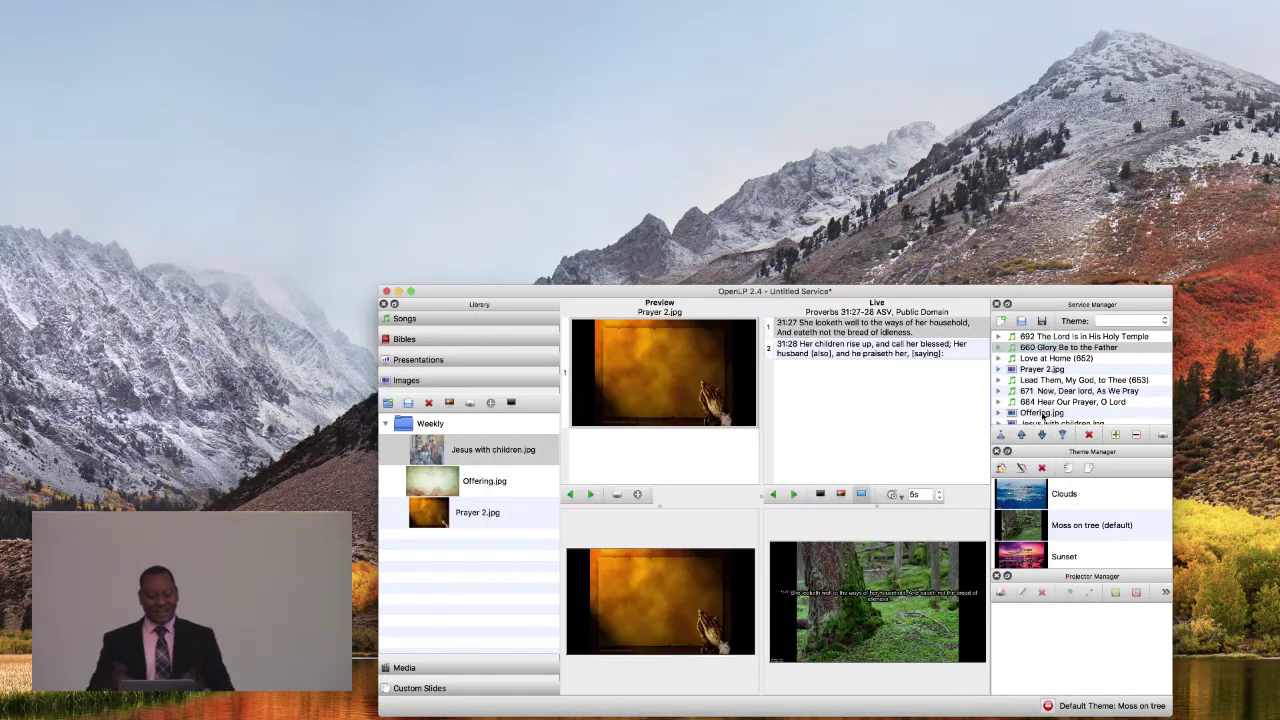
Edit the service's first song, changing its title to The Lord Is in His Holy Temple (690) without the leading number.
left_click(1053, 338)
right_click(1053, 339)
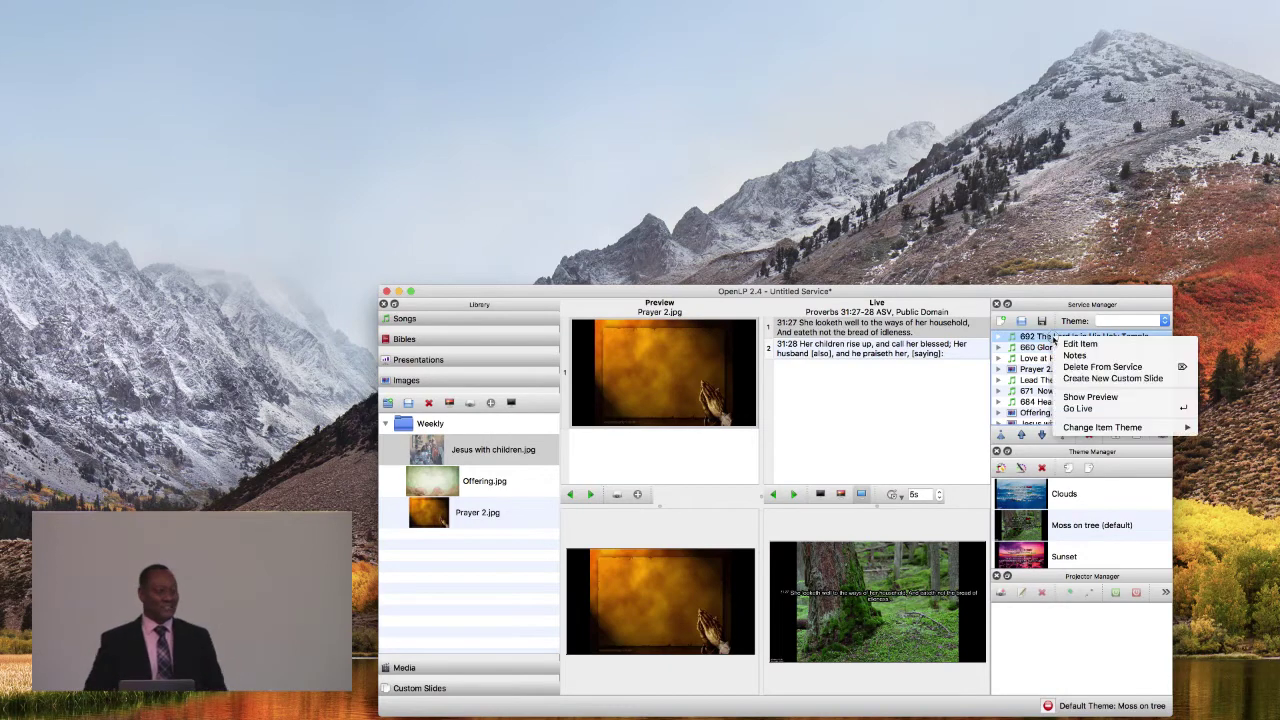
left_click(1070, 344)
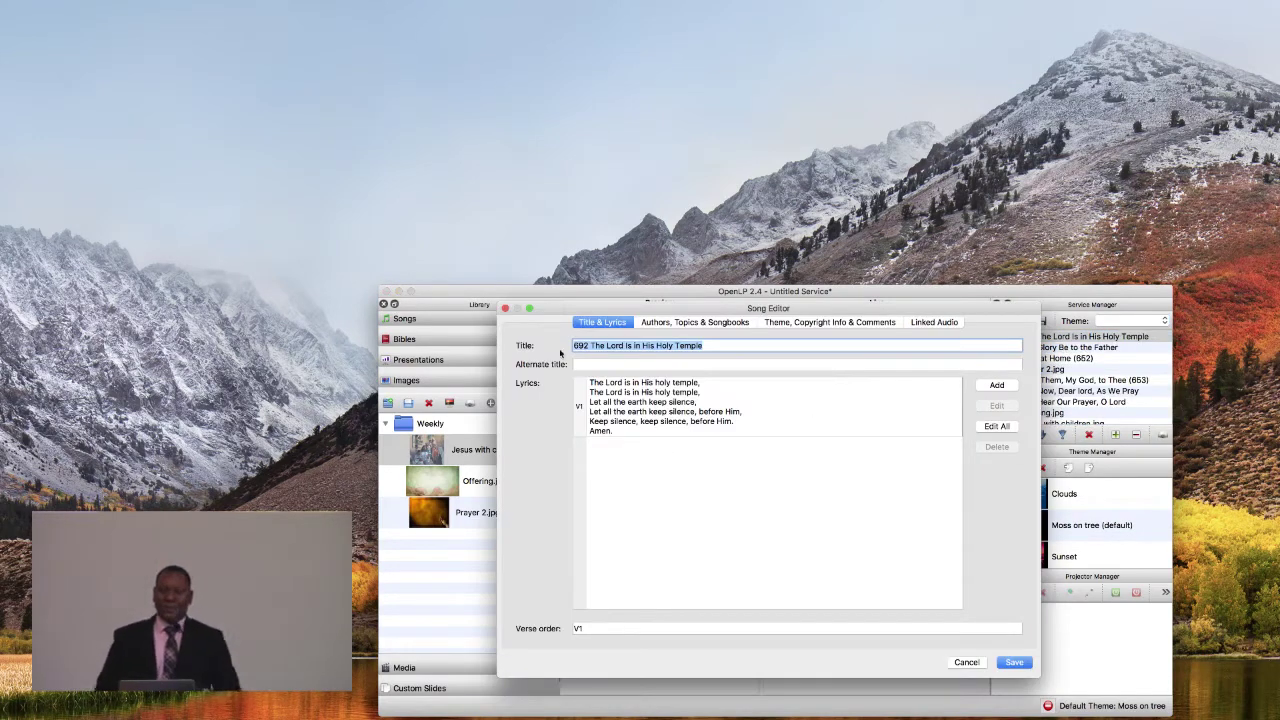
left_click(592, 346)
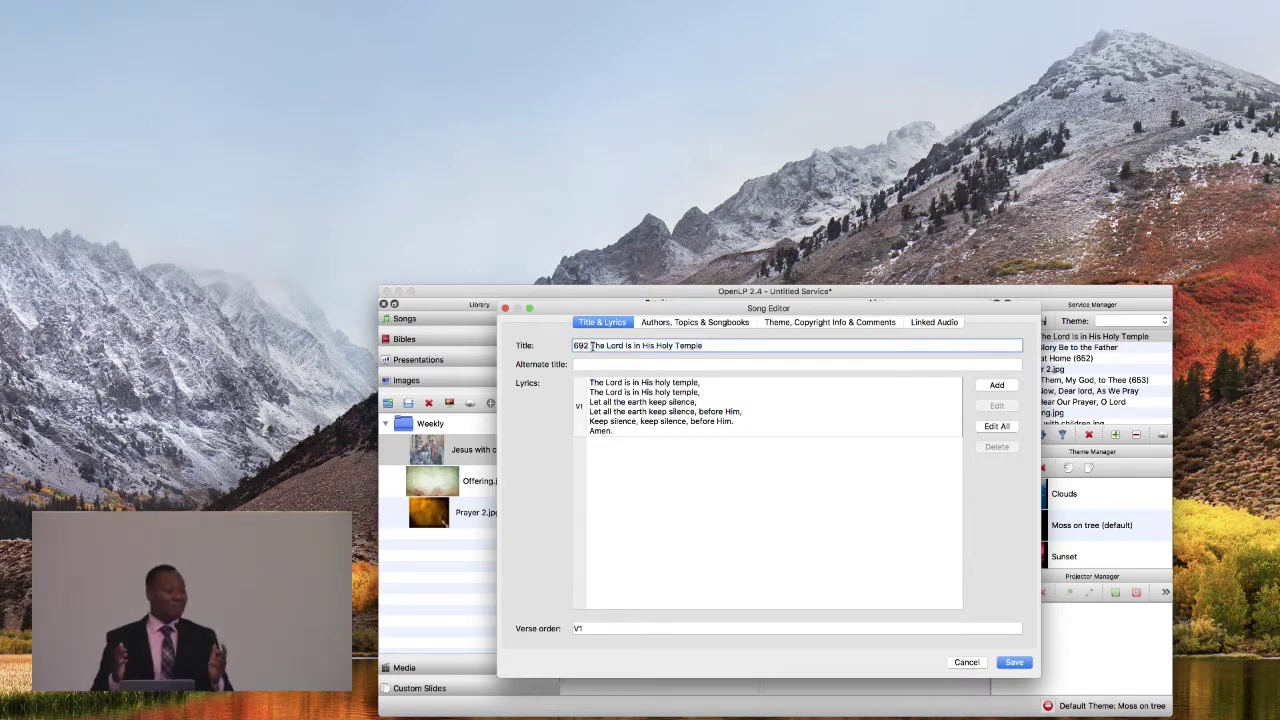
left_click_drag(592, 346, 568, 347)
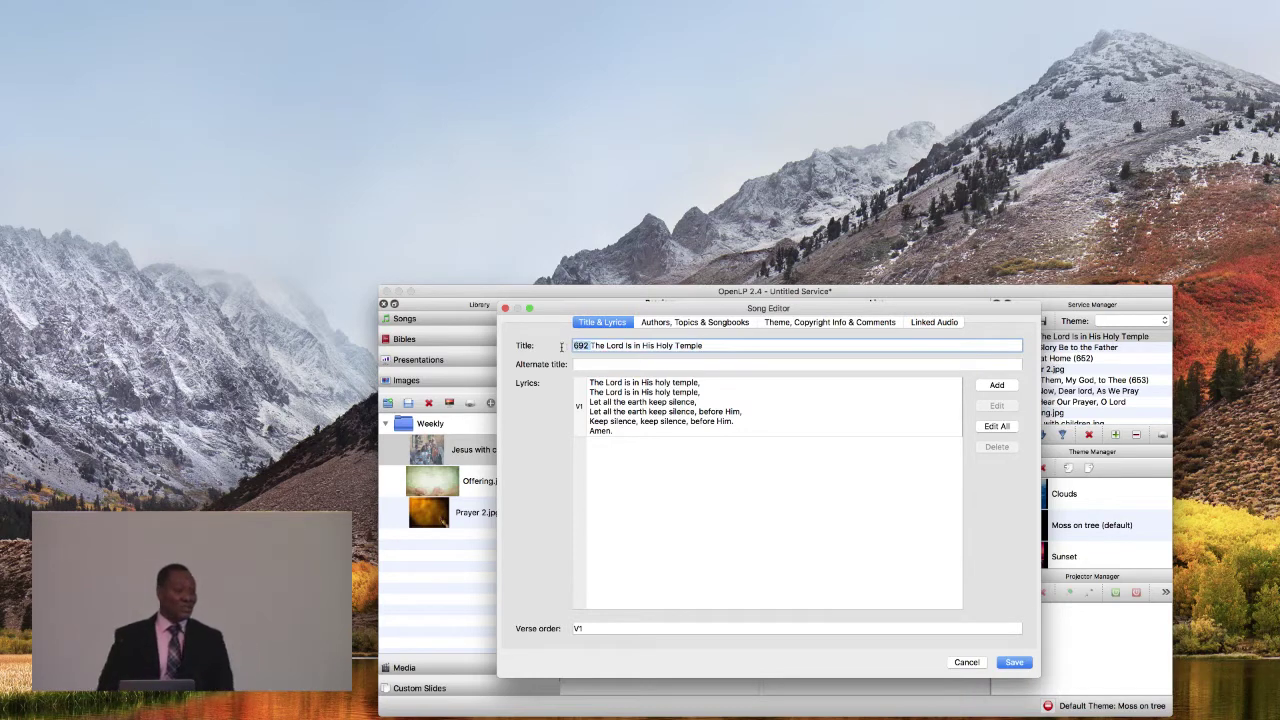
key("BackSpace")
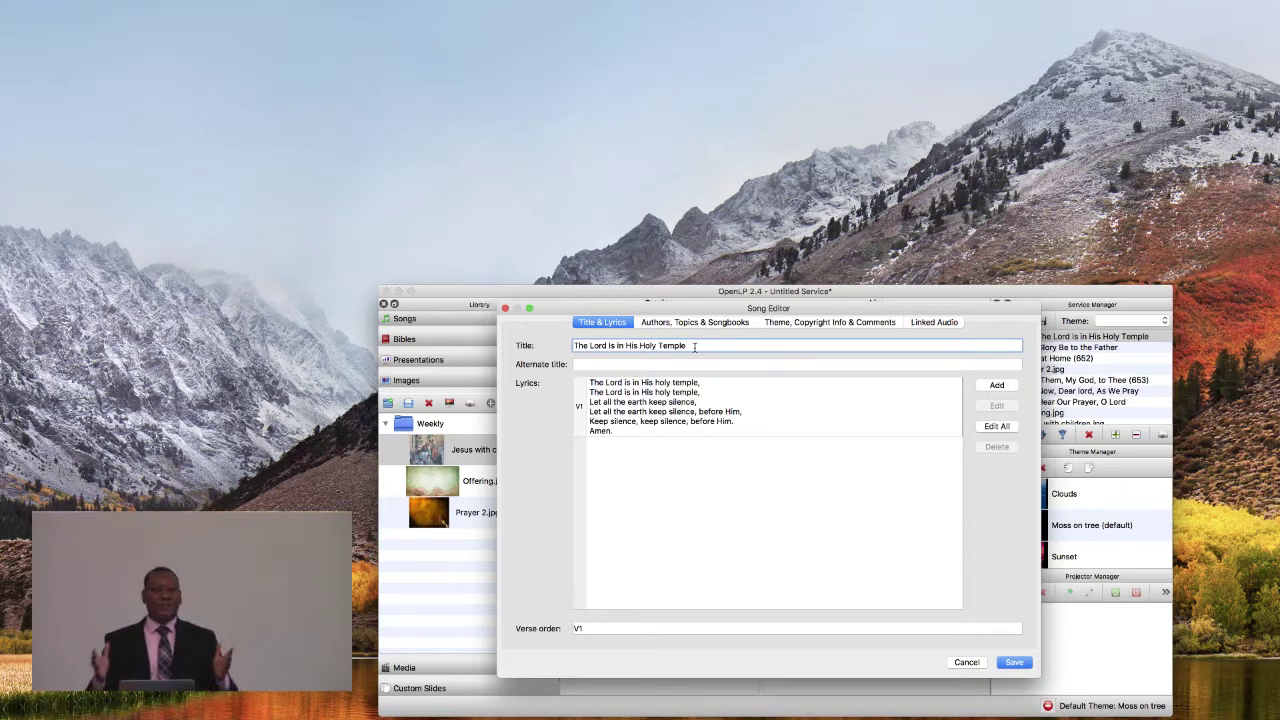
type("(690")
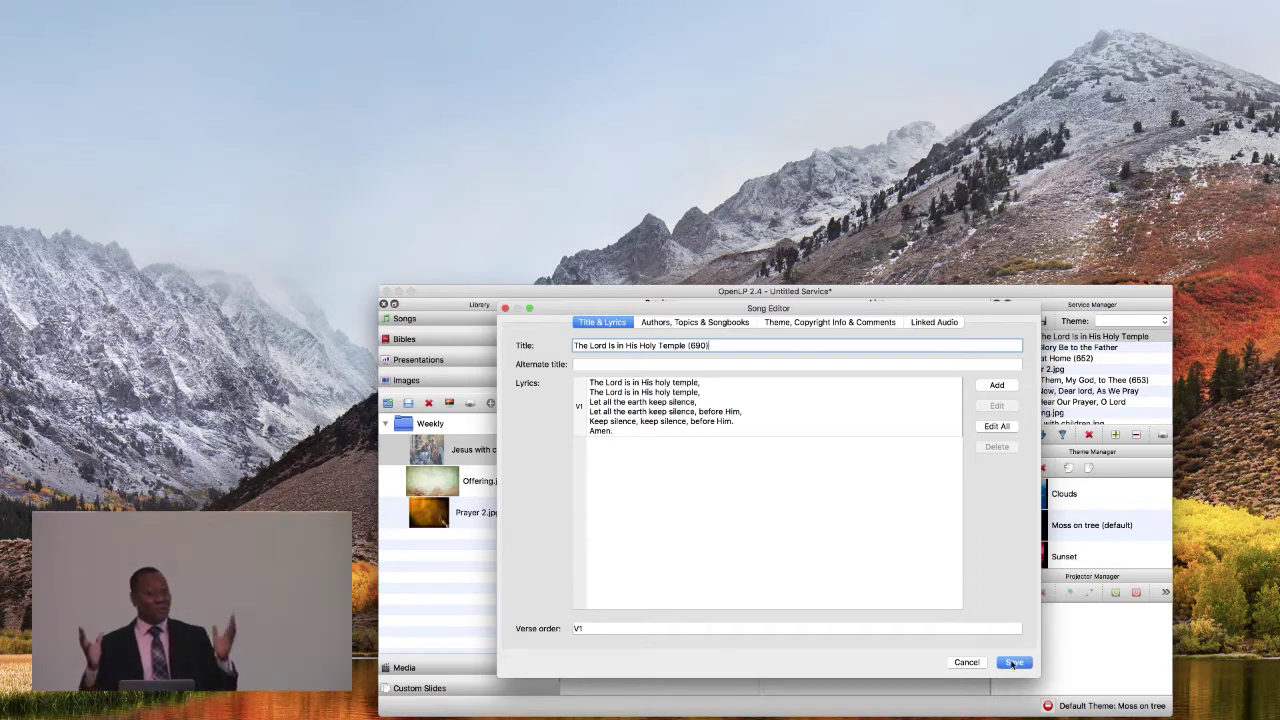
Check the song's songbook number, correct the number in its title to (692), check the linked audio and save the song.
left_click(724, 328)
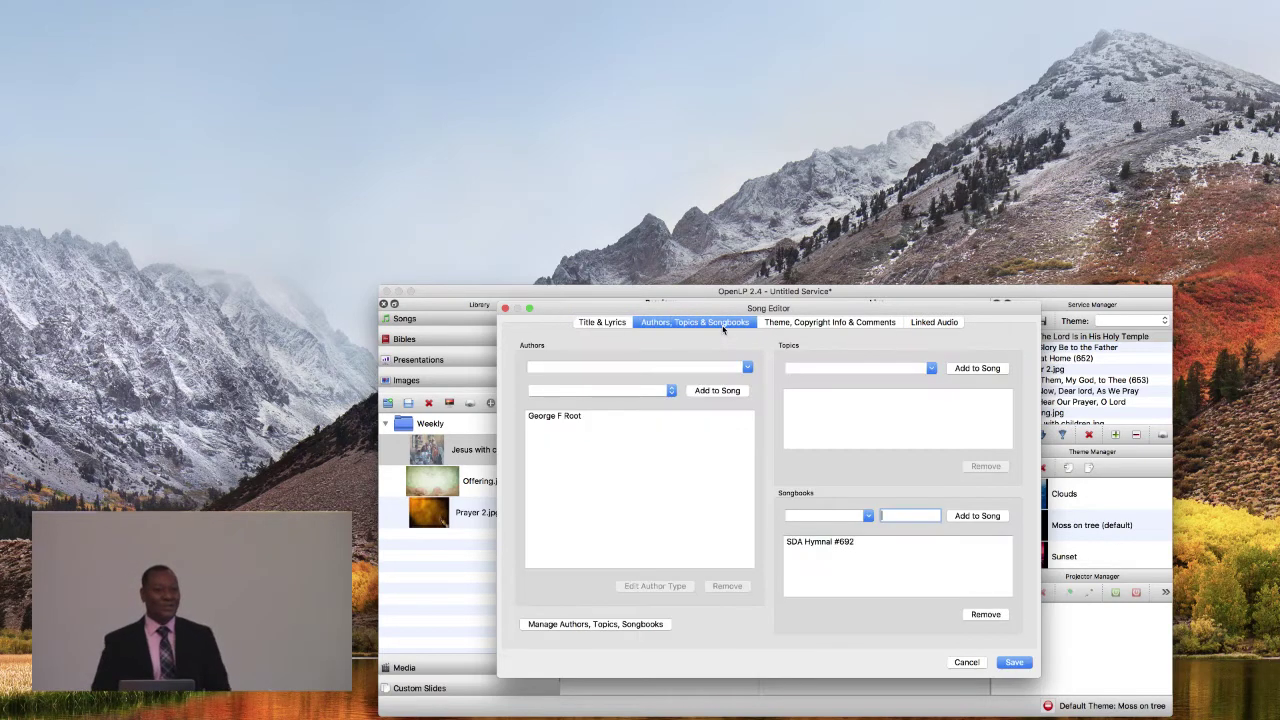
left_click(610, 323)
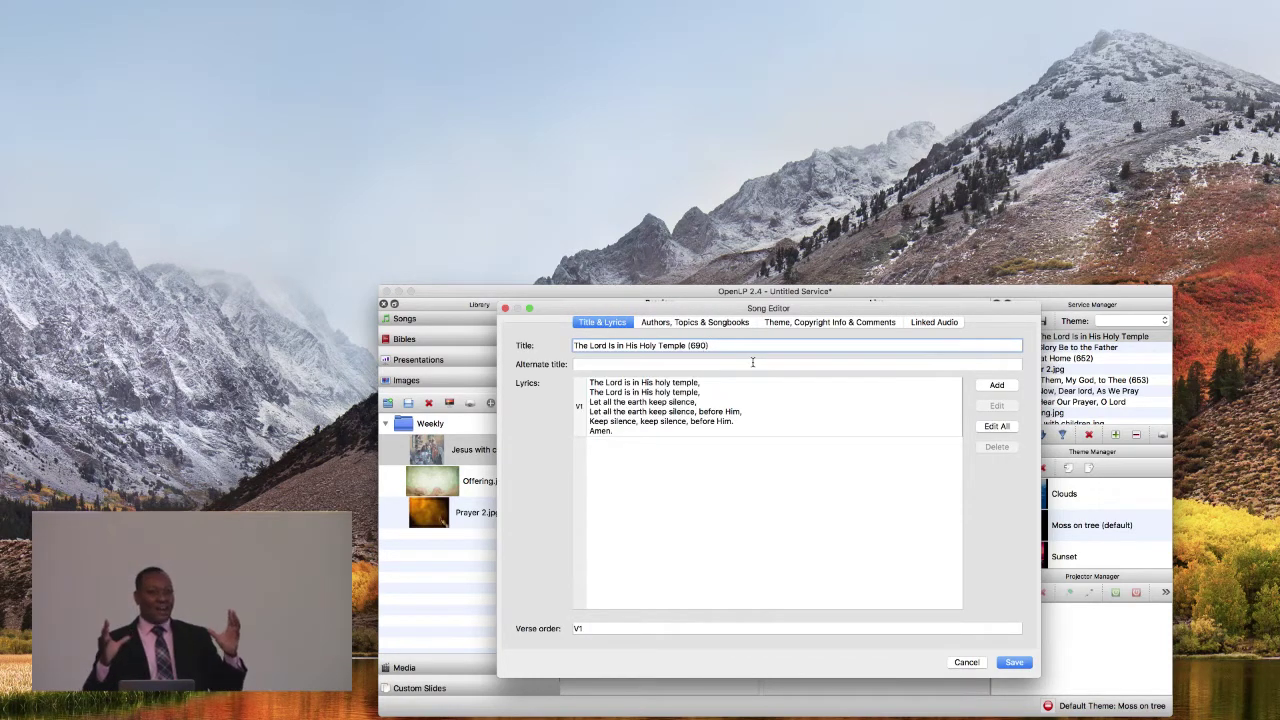
key("BackSpace")
type("2")
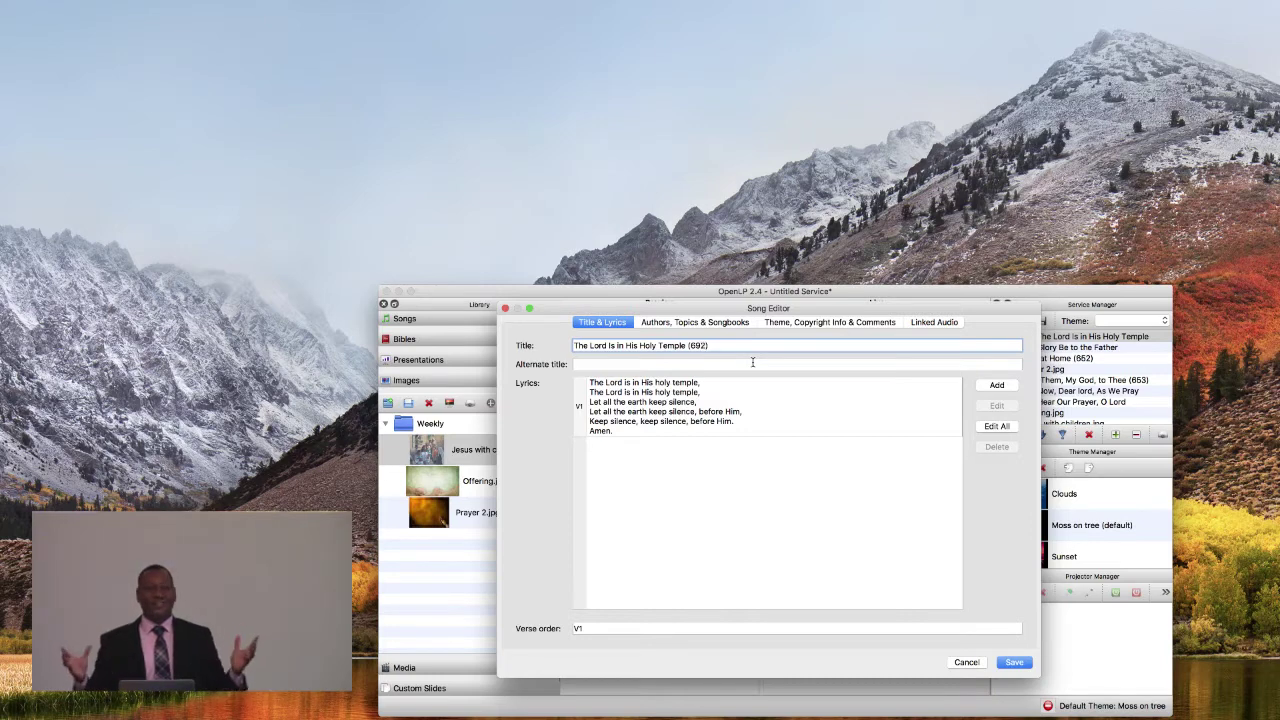
left_click(936, 322)
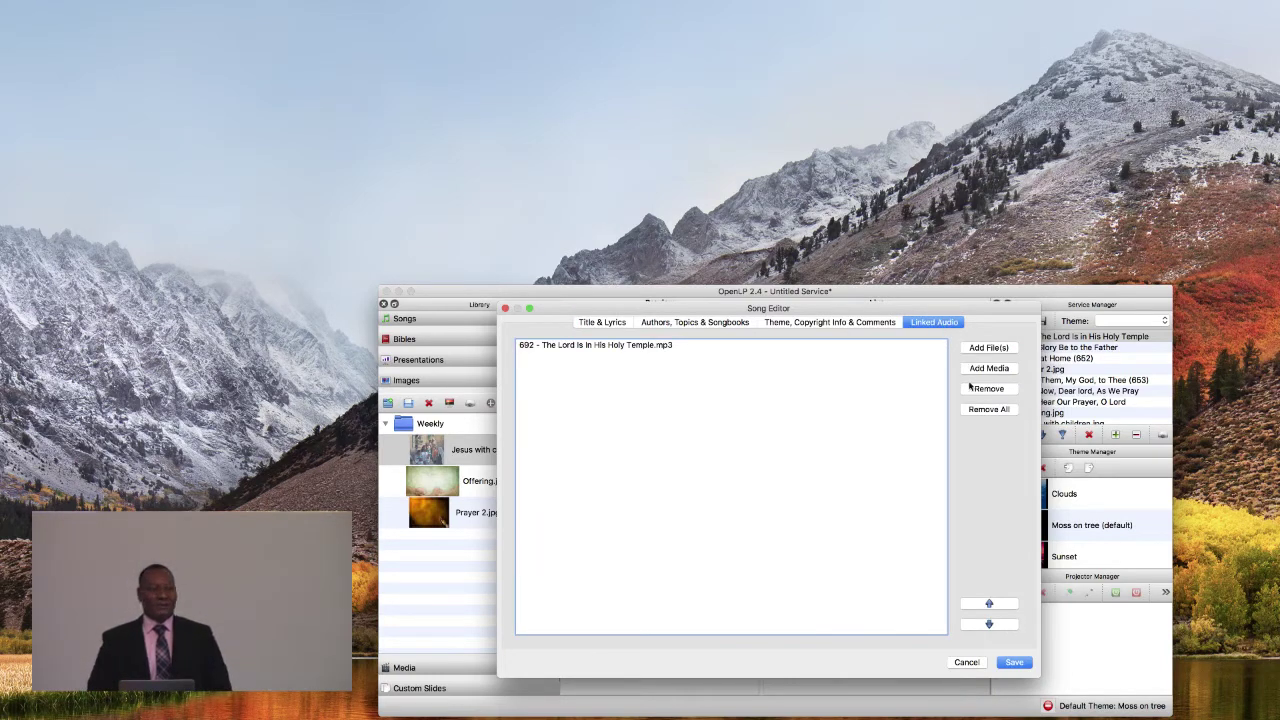
left_click(1016, 663)
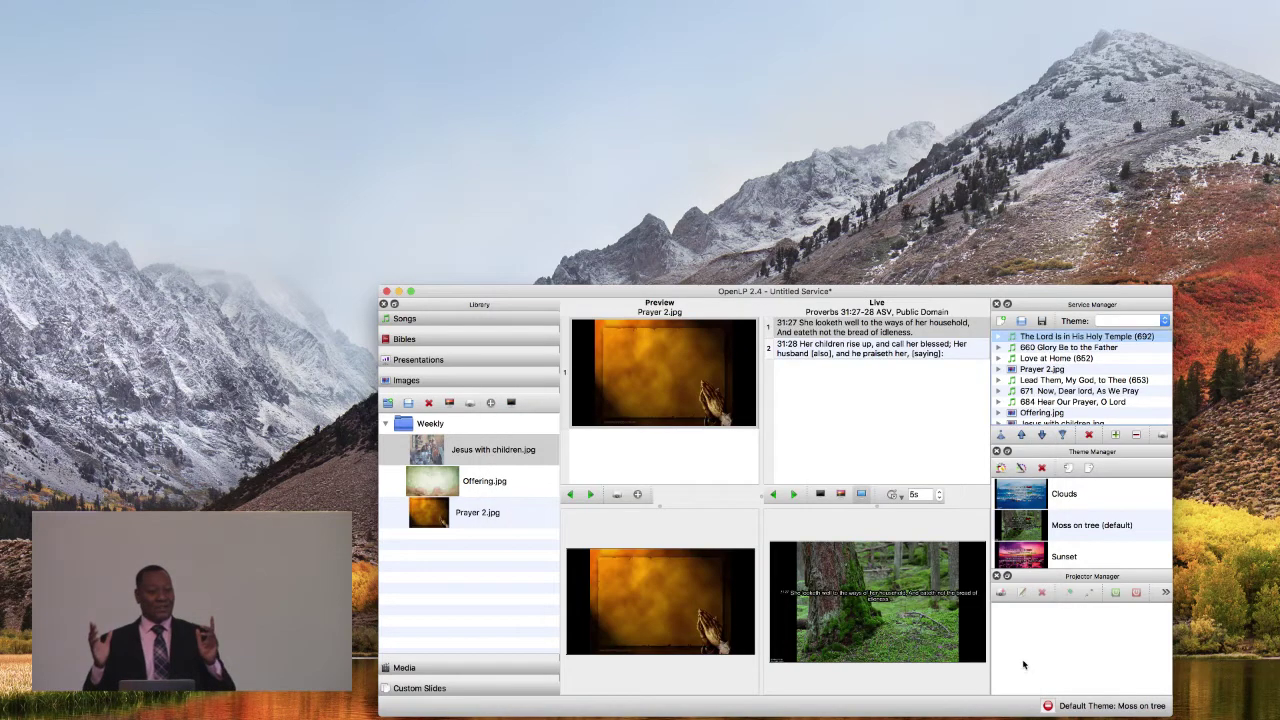
Edit 660 Glory Be to the Father and remove the leading number from its title.
left_click(1060, 348)
right_click(1062, 348)
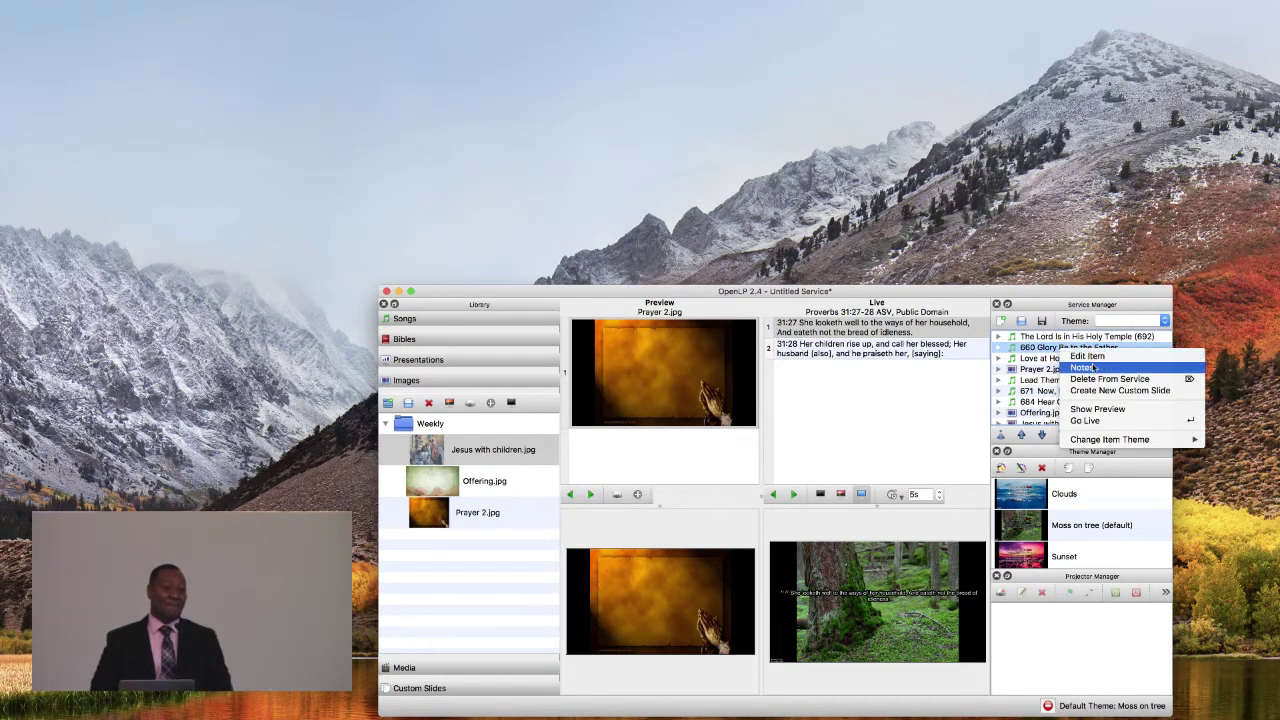
left_click(1094, 359)
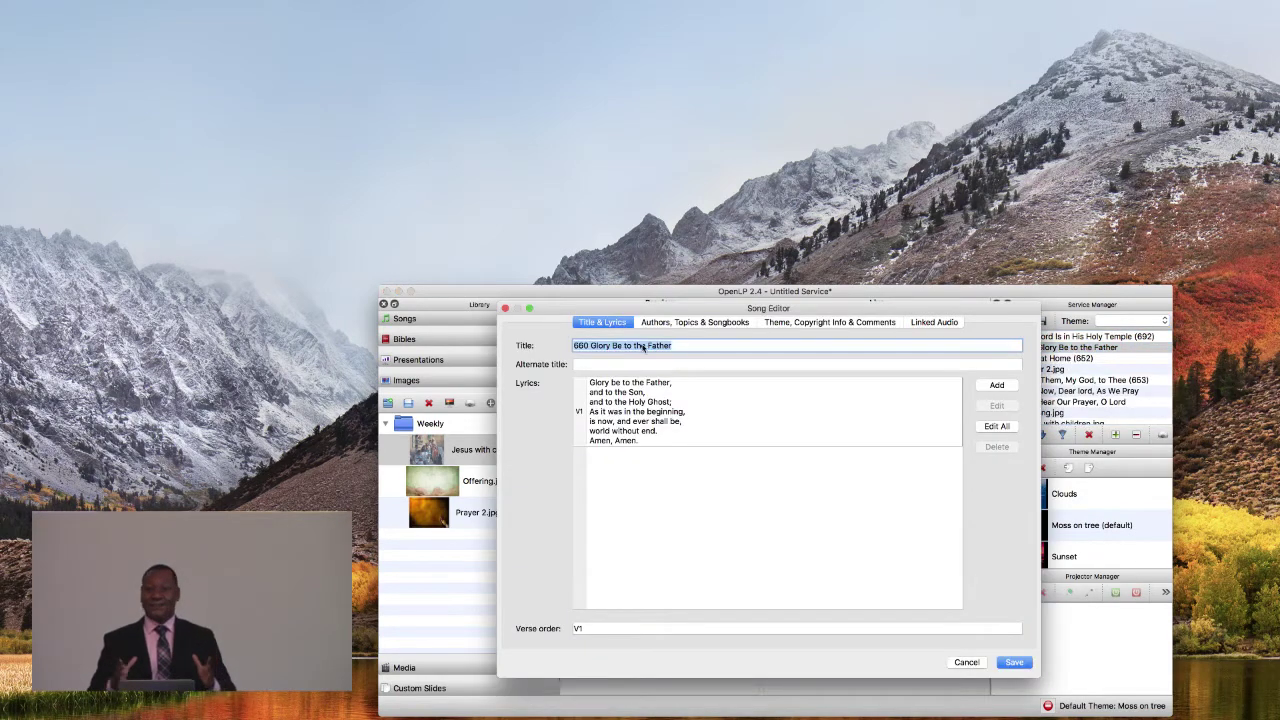
left_click(590, 346)
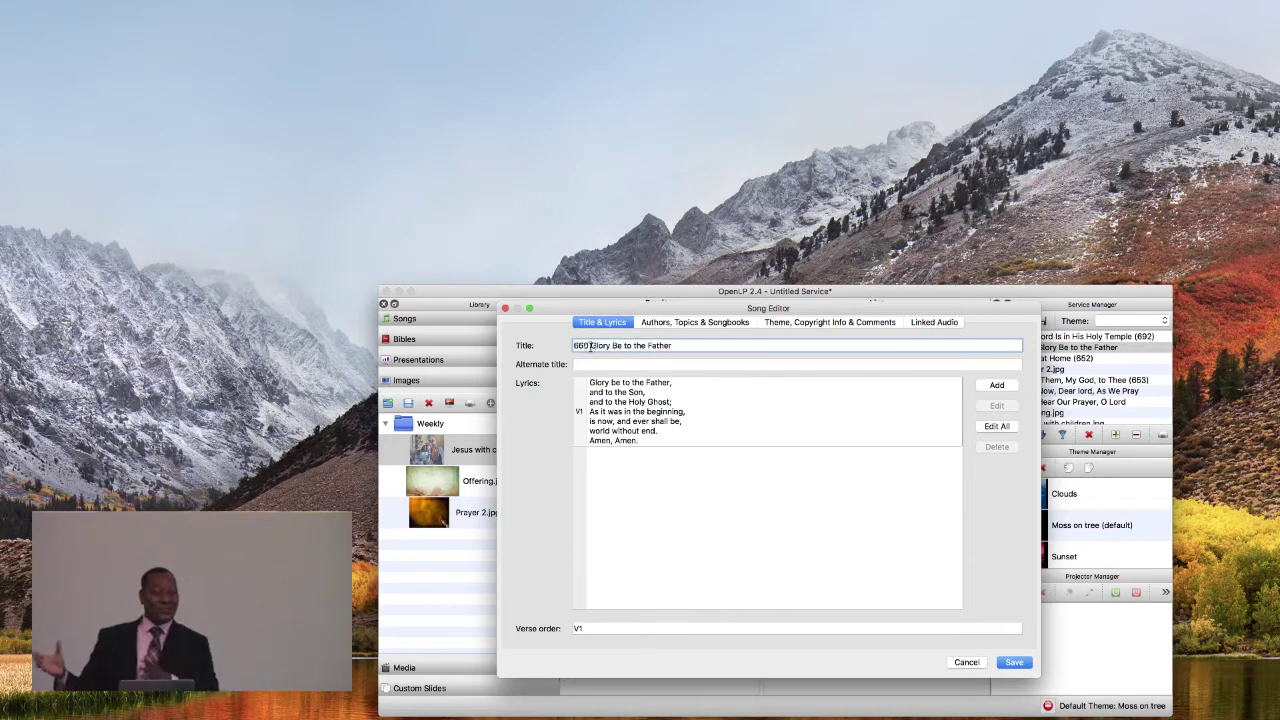
left_click_drag(590, 346, 514, 347)
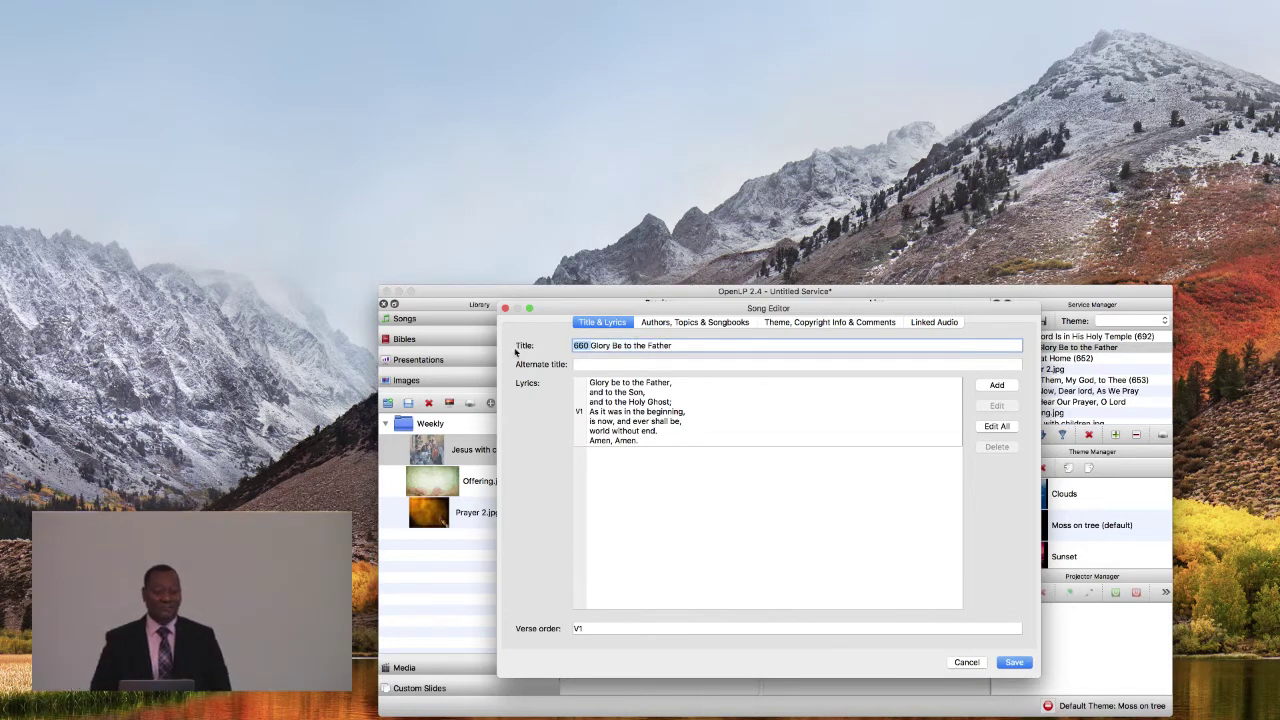
key("BackSpace")
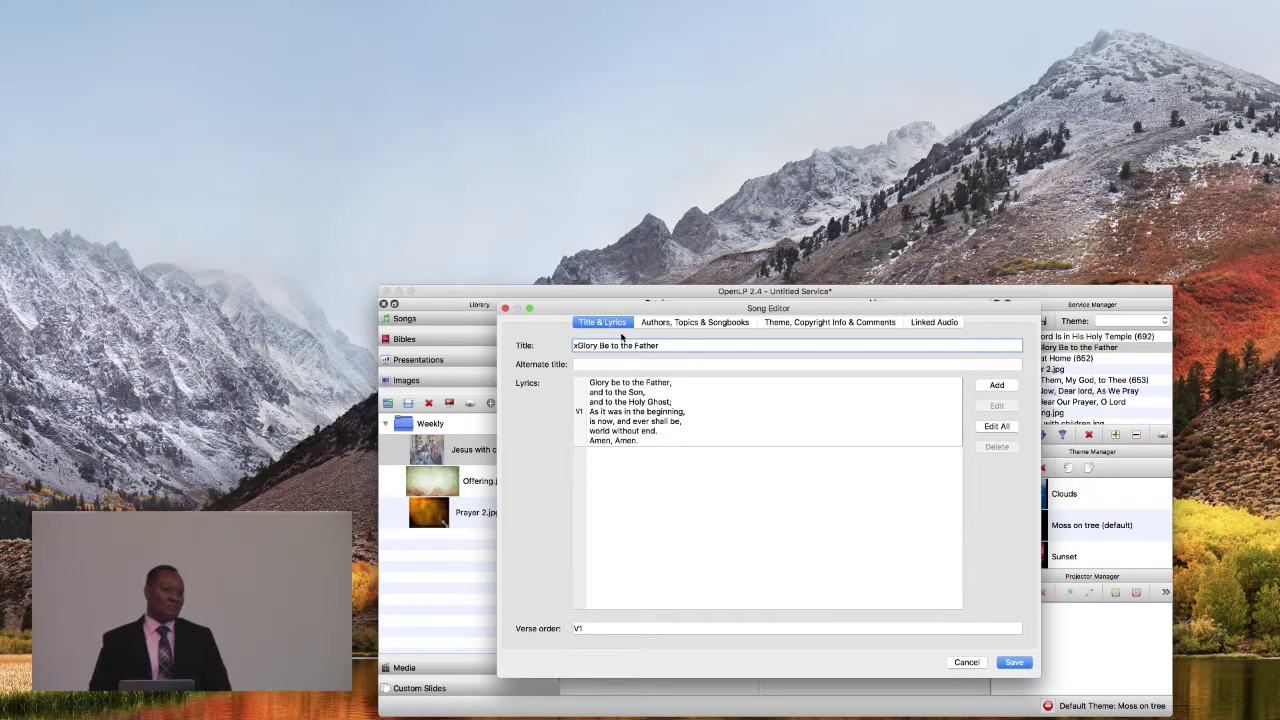
key("BackSpace")
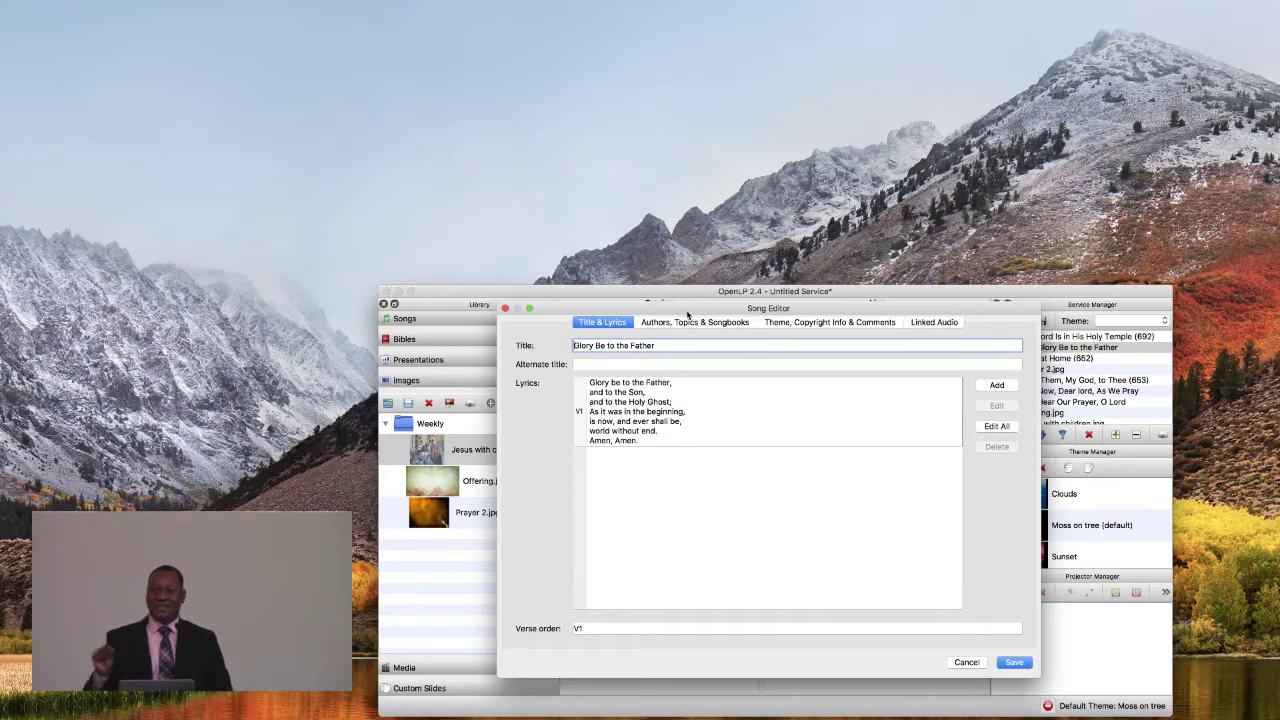
Append (660) to the title Glory Be to the Father, check the linked audio and save the song.
left_click_drag(688, 312, 632, 312)
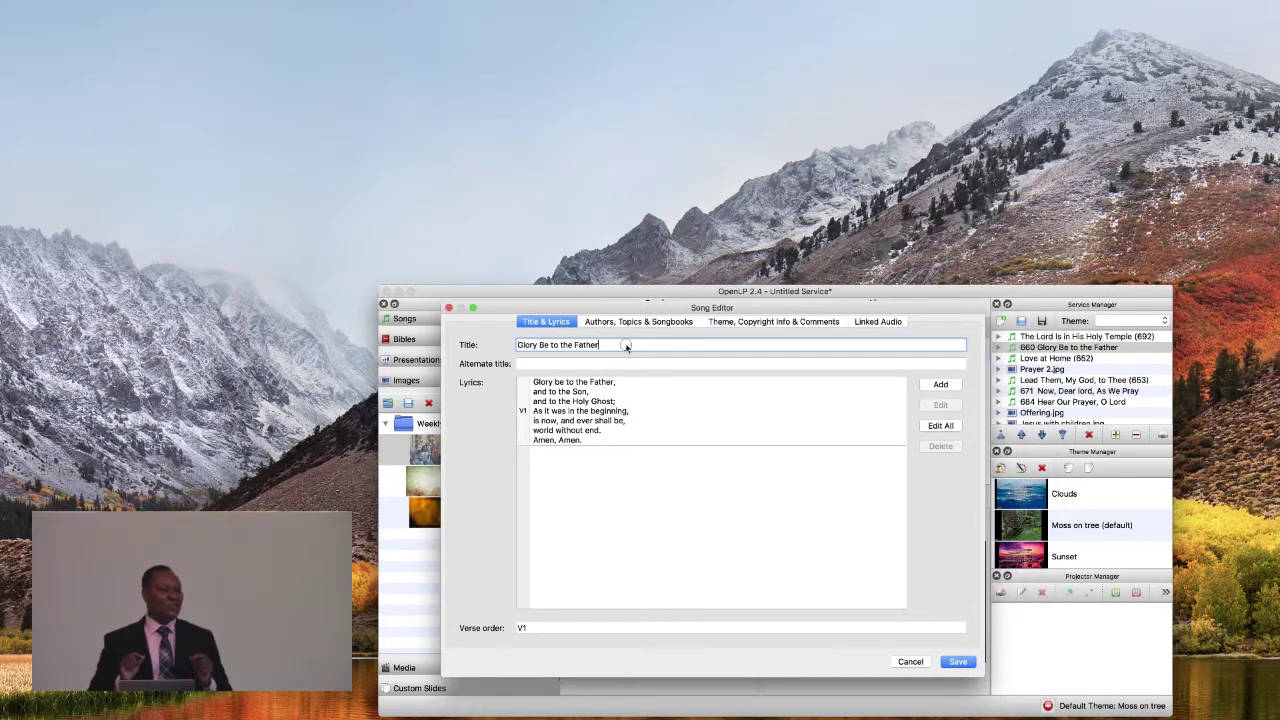
left_click(626, 345)
type("(")
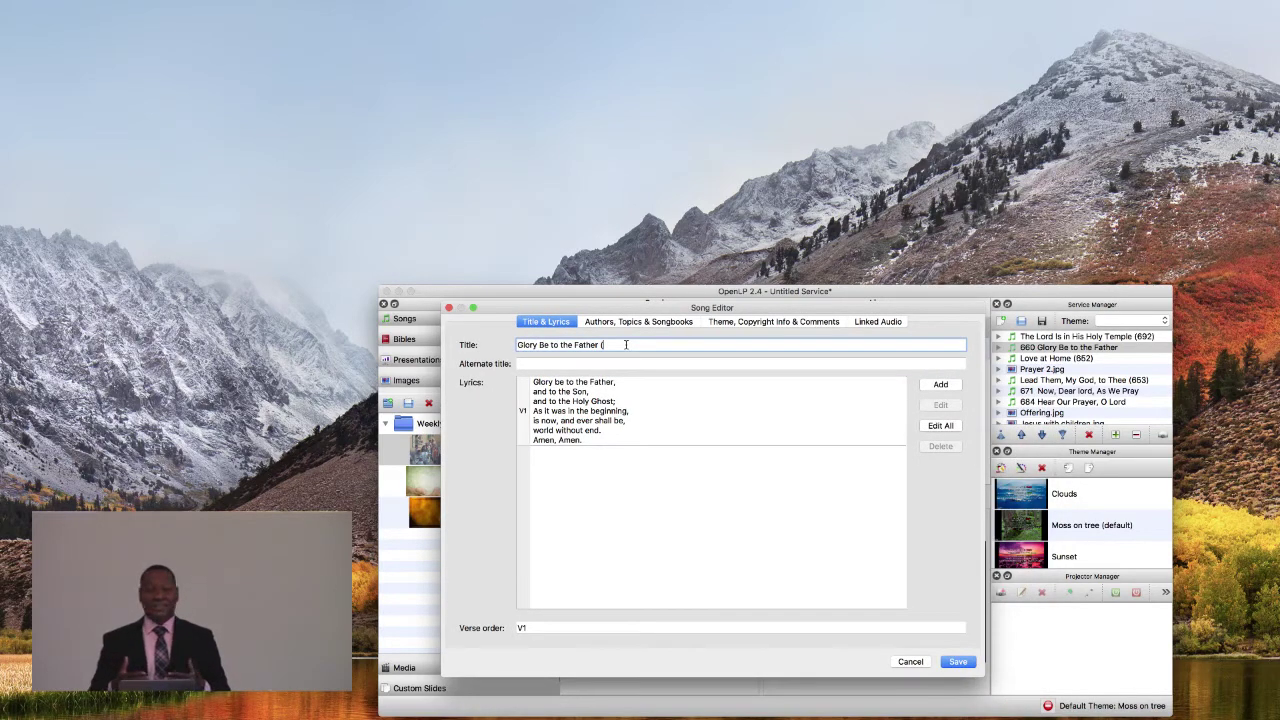
type("660")
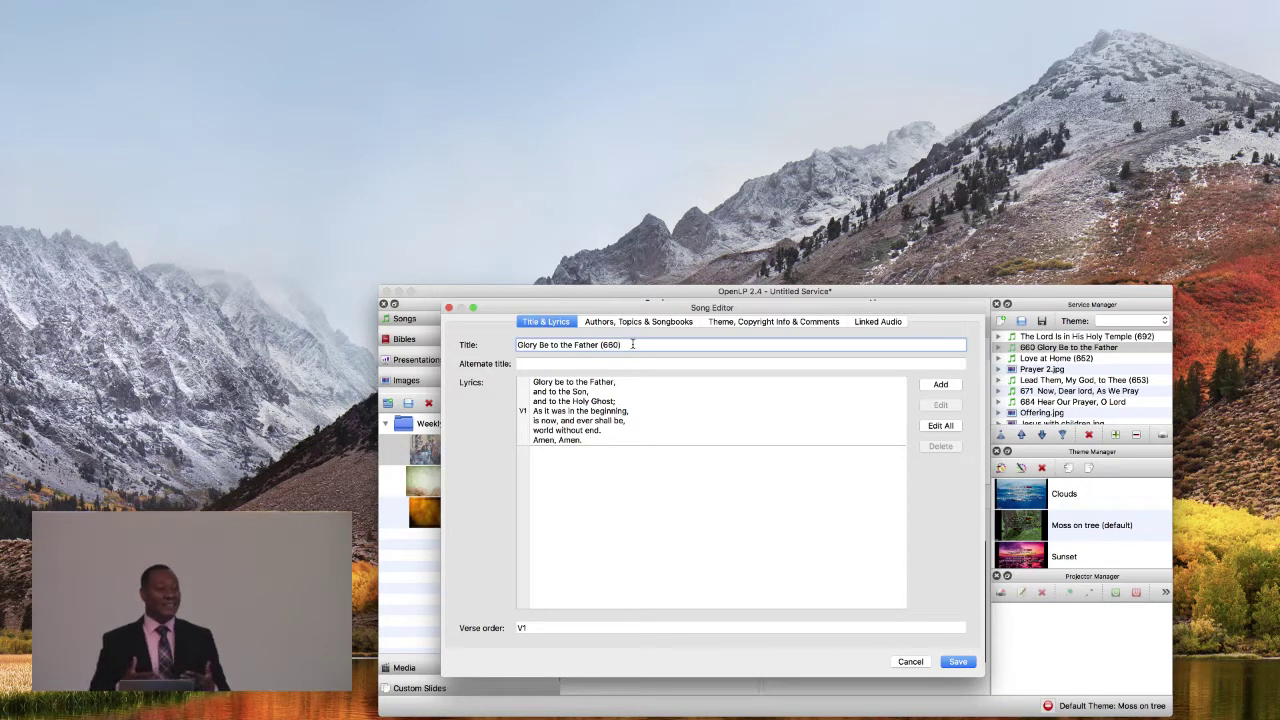
left_click(895, 322)
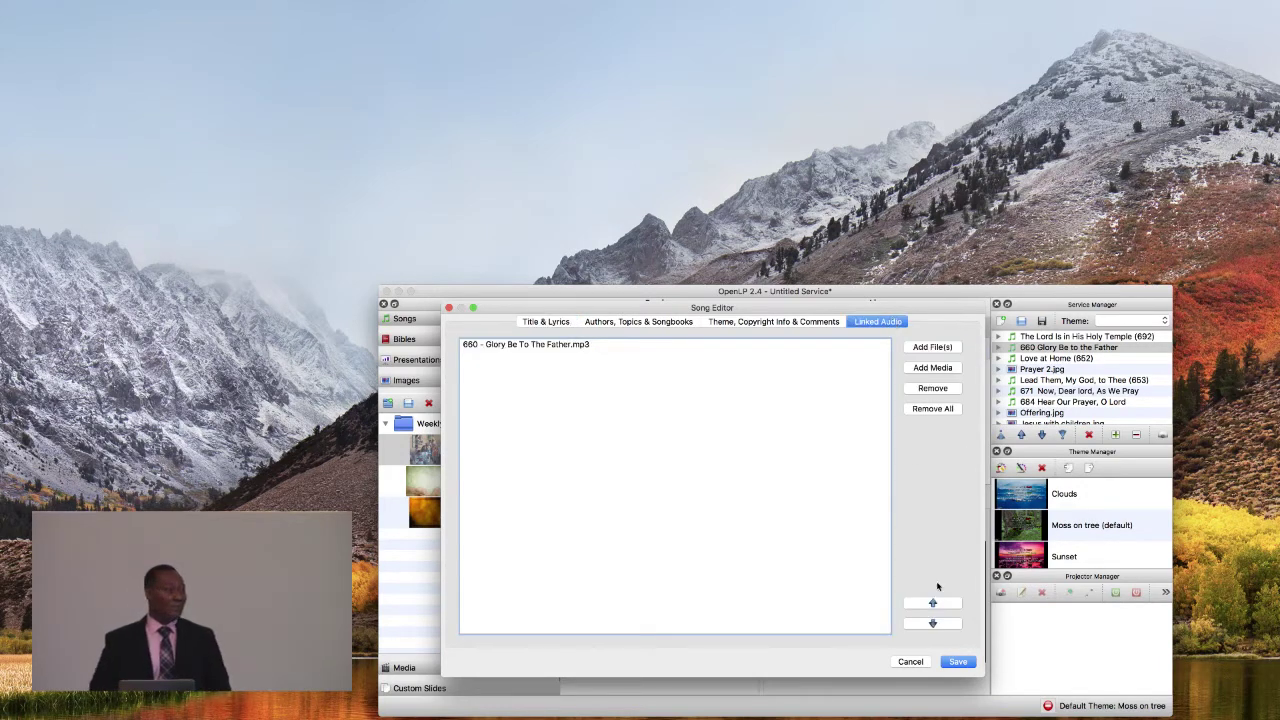
left_click(958, 662)
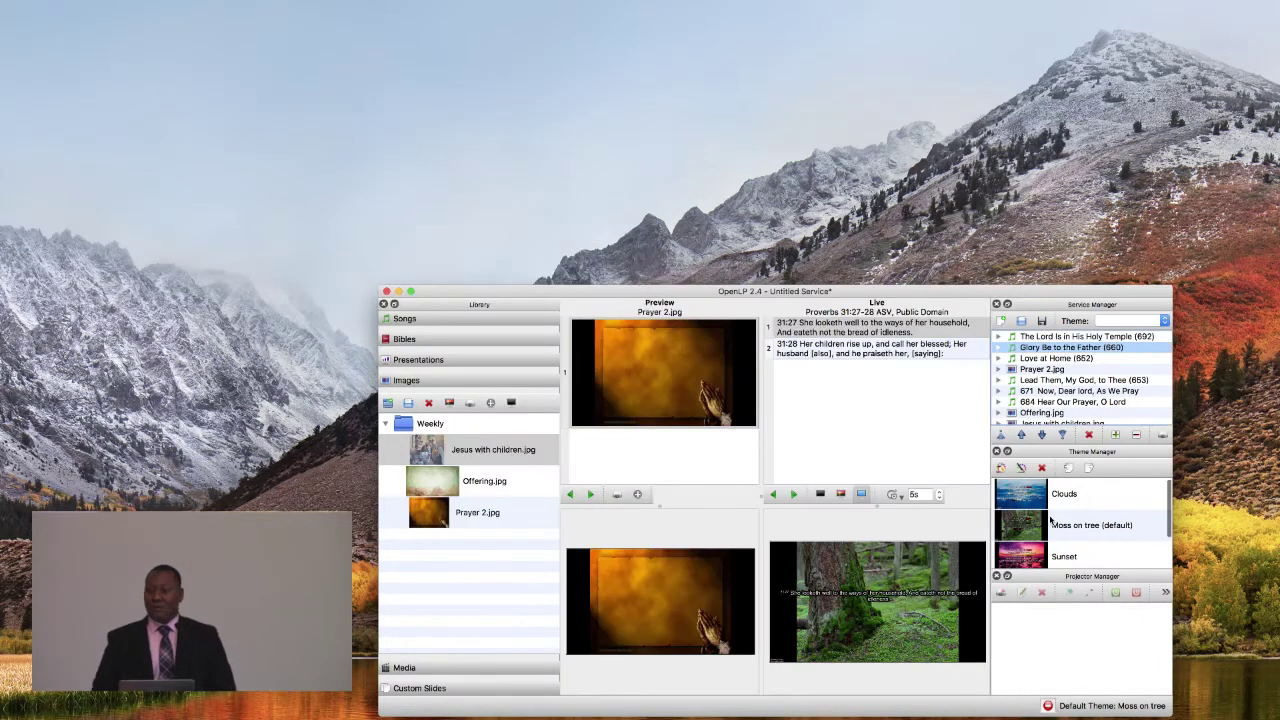
Open Love at Home (652) for editing, check its lyrics, songbook number and linked audio, and save the song.
left_click(1058, 362)
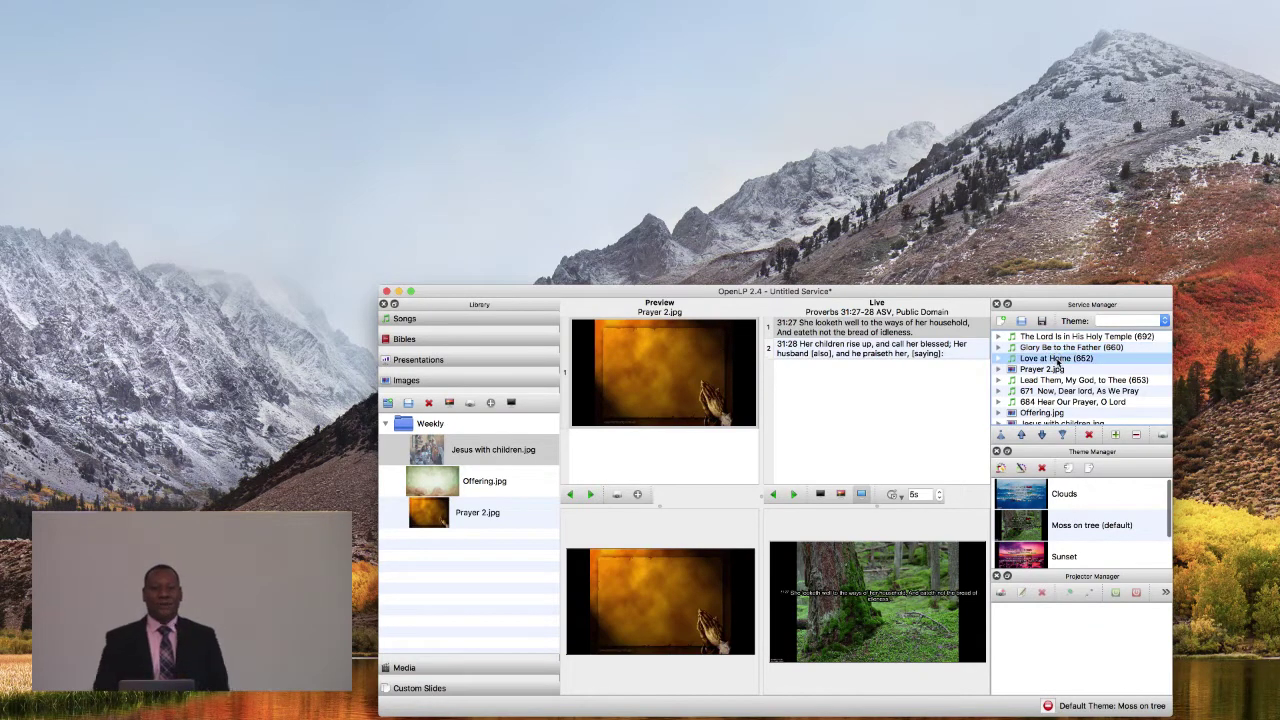
right_click(1058, 362)
left_click(1062, 367)
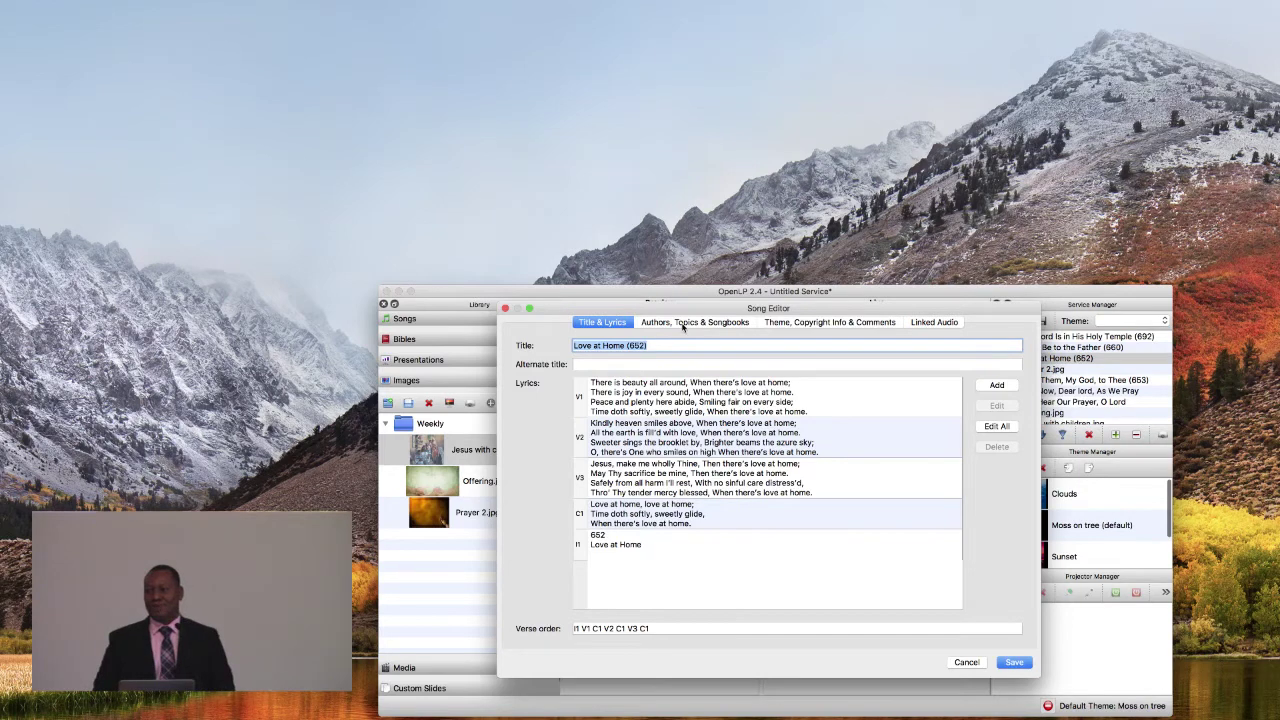
left_click(646, 556)
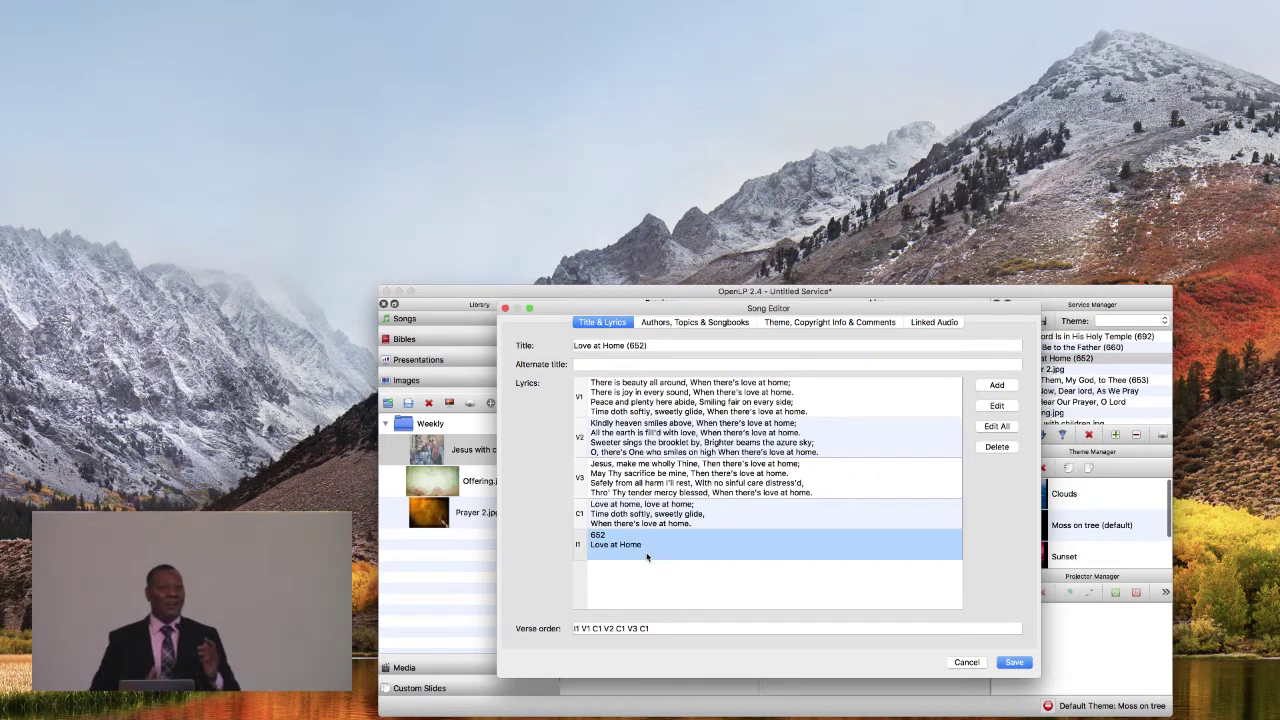
left_click(707, 324)
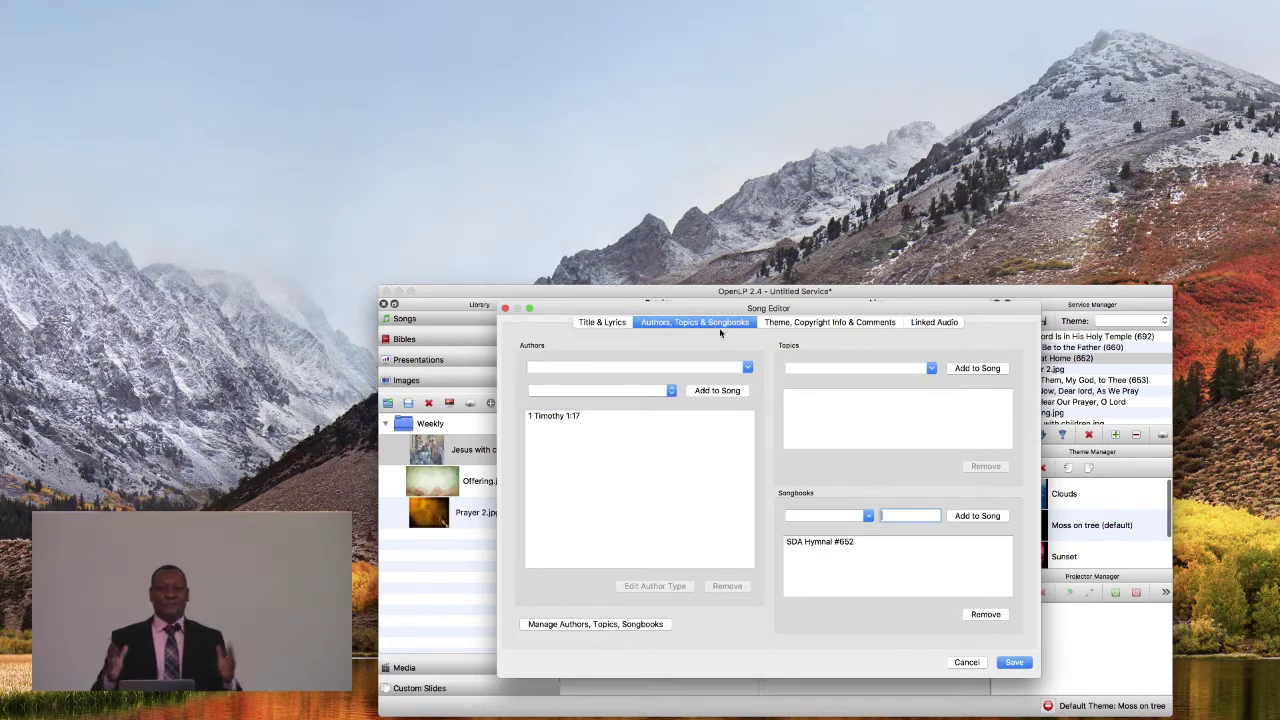
left_click(944, 325)
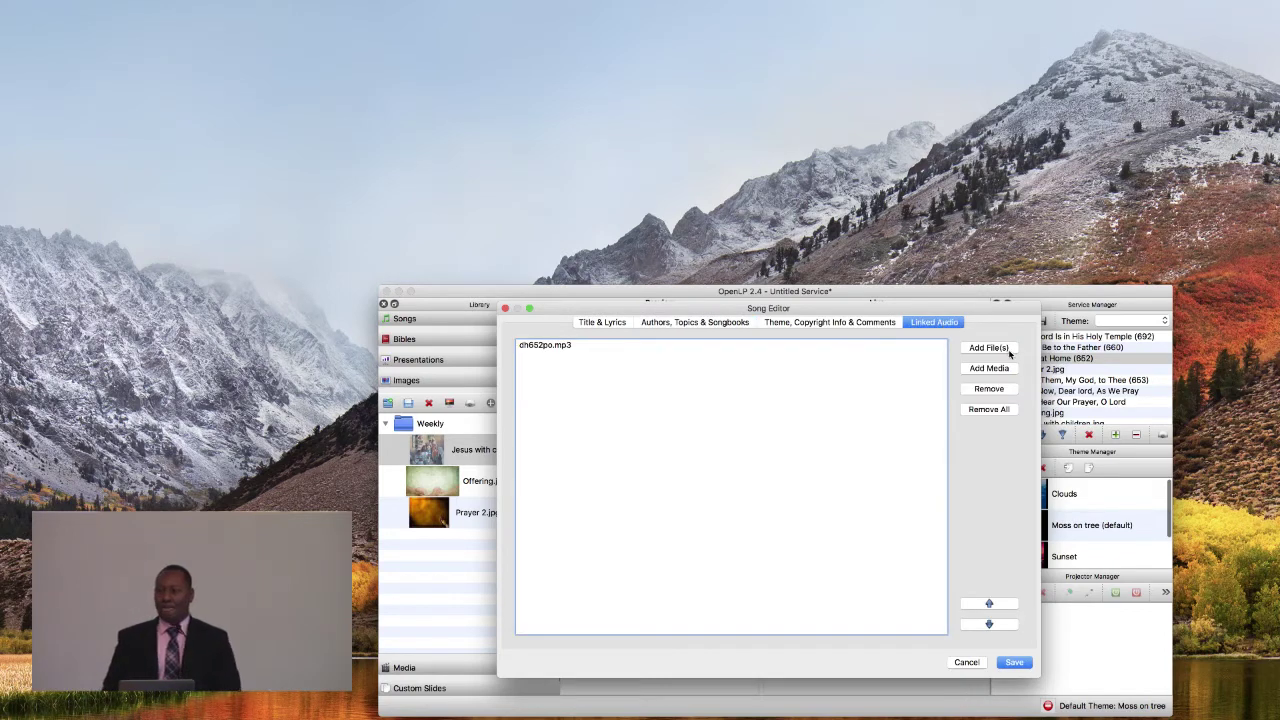
left_click(1015, 664)
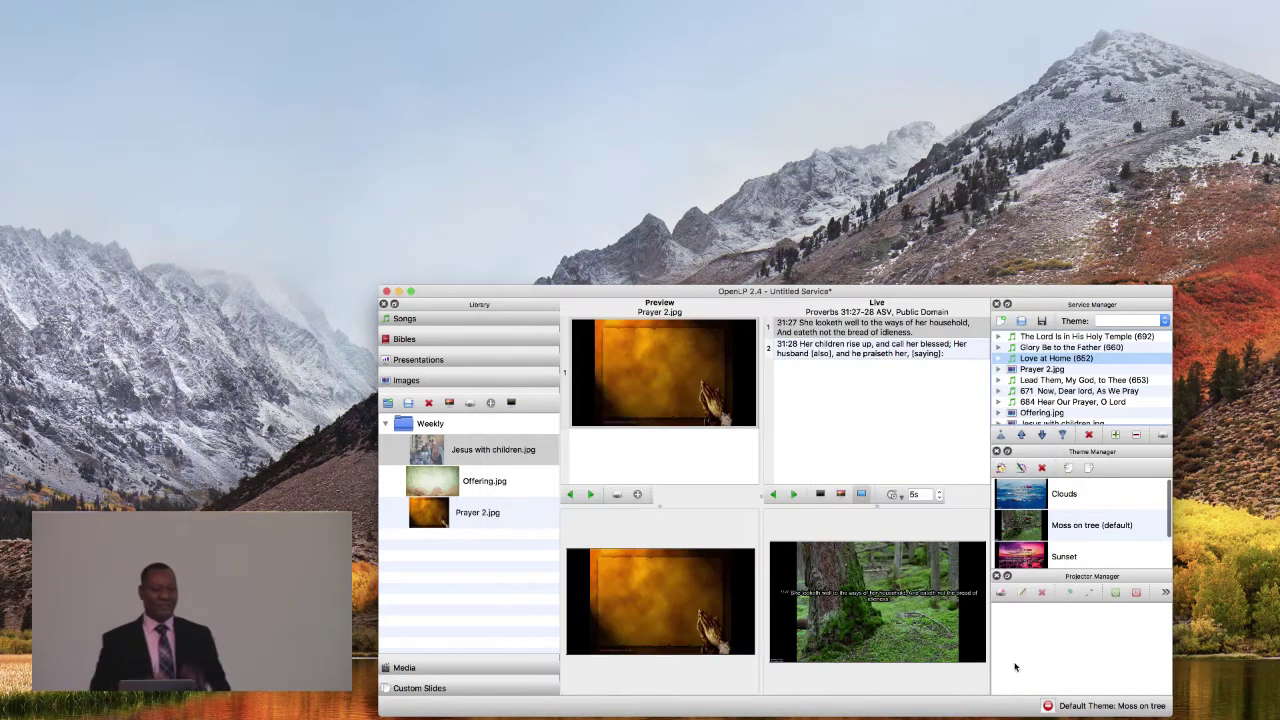
Preview Love at Home (652) and advance through its slides to the final chorus.
right_click(1068, 358)
left_click(1129, 437)
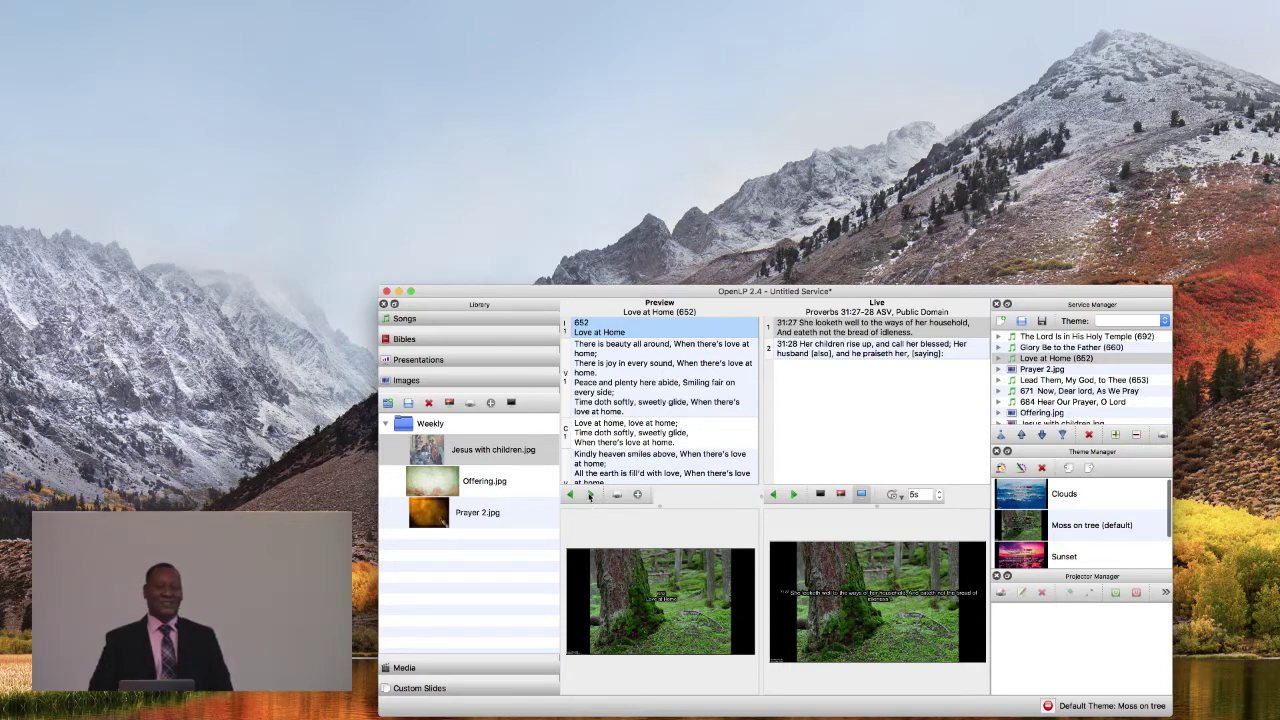
left_click(590, 495)
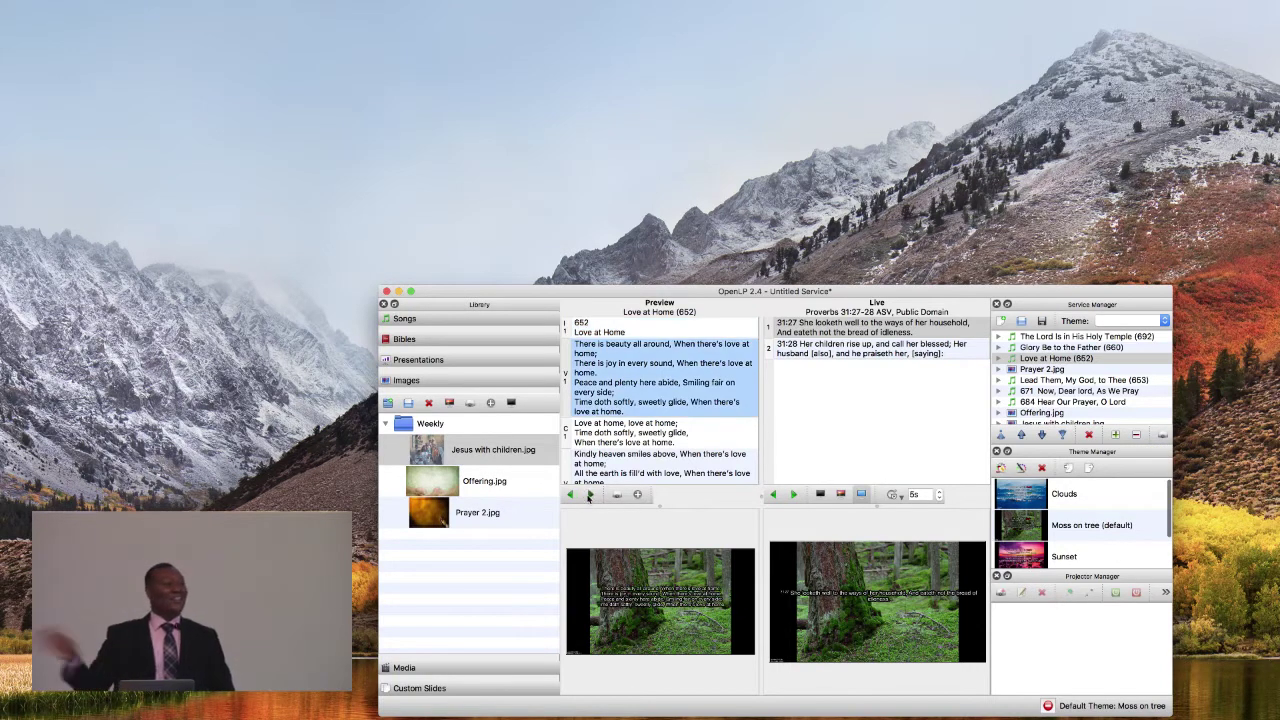
left_click(590, 495)
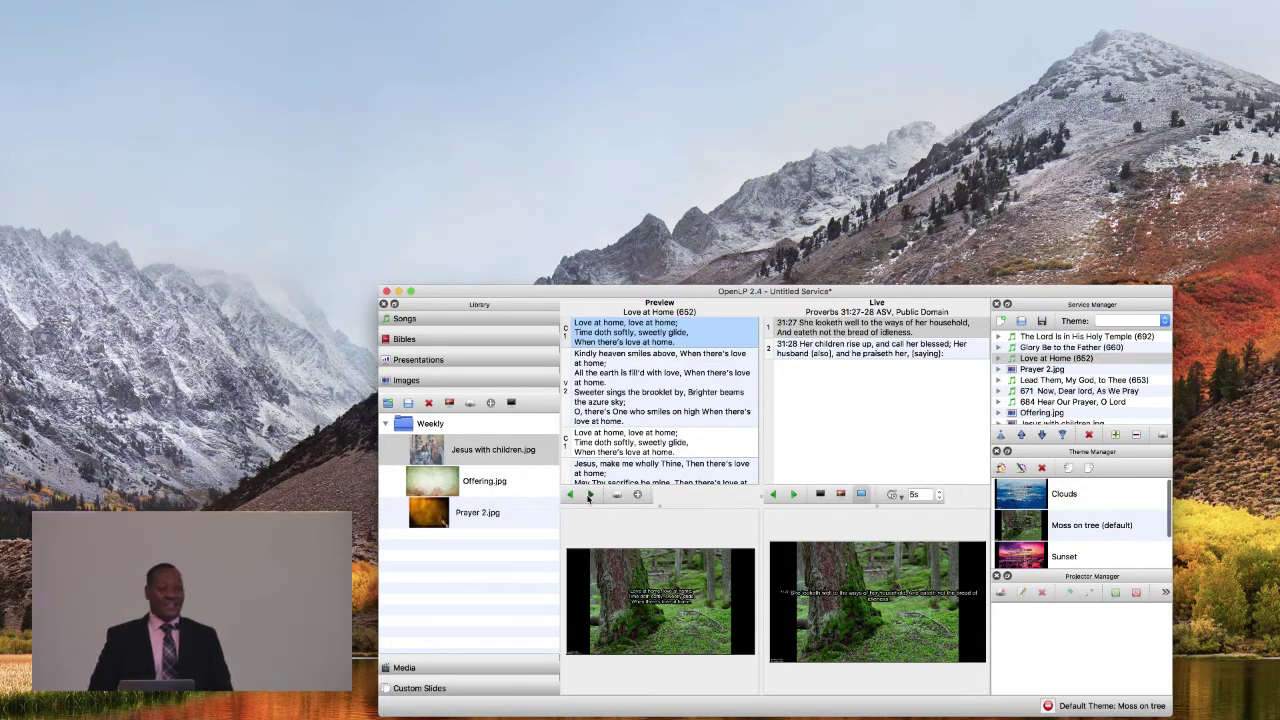
left_click(590, 495)
left_click(590, 495)
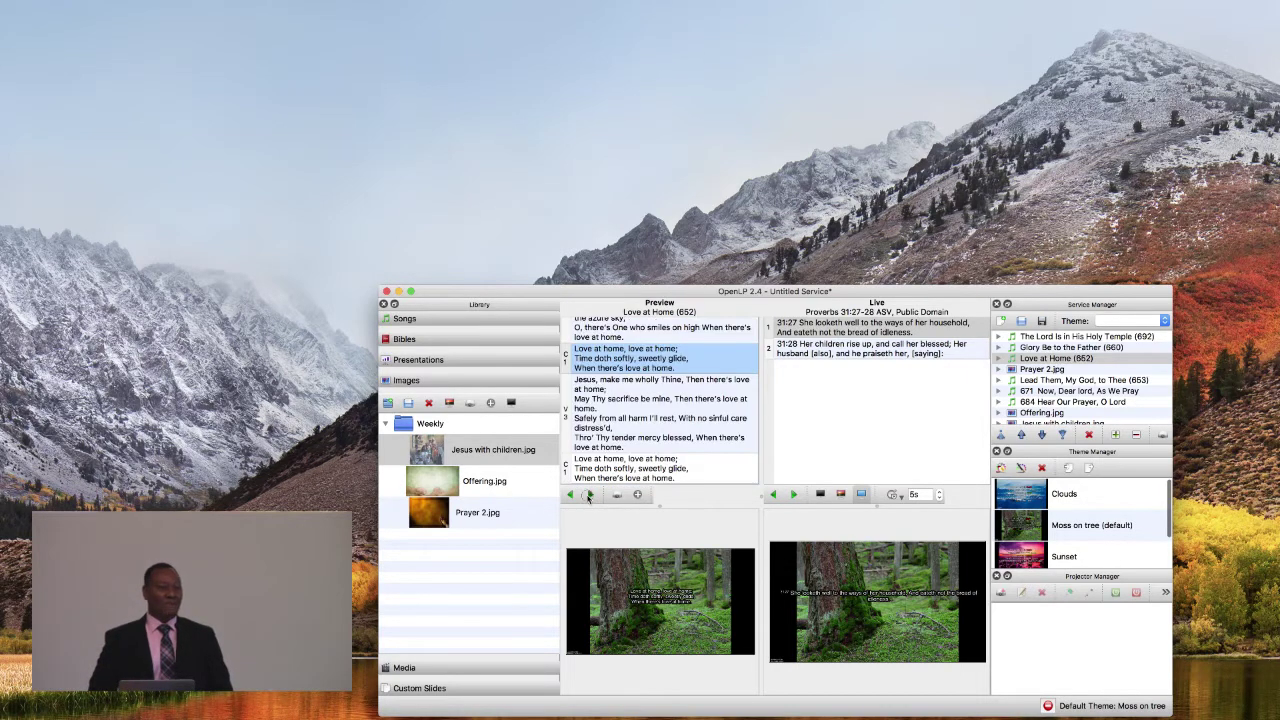
left_click(590, 495)
left_click(590, 495)
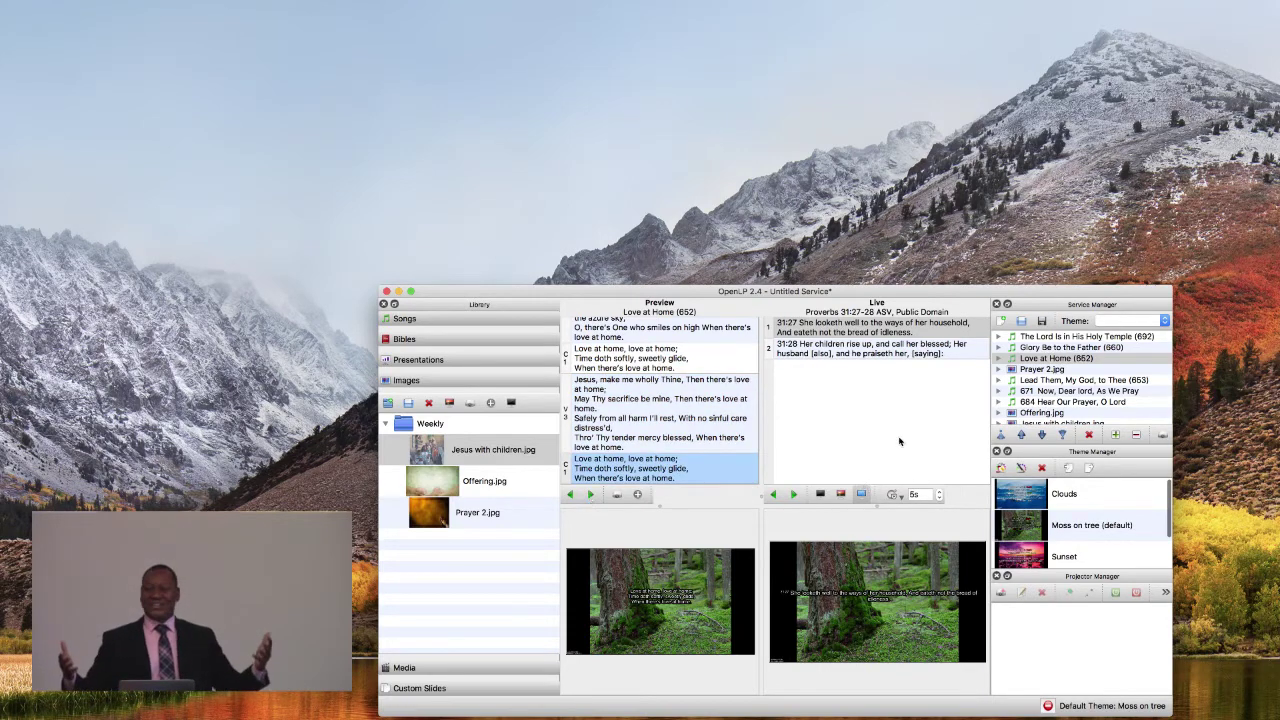
Edit the service song Lead Them, My God, to Thee (653) and try to add a songbook entry without choosing a songbook.
left_click(1053, 370)
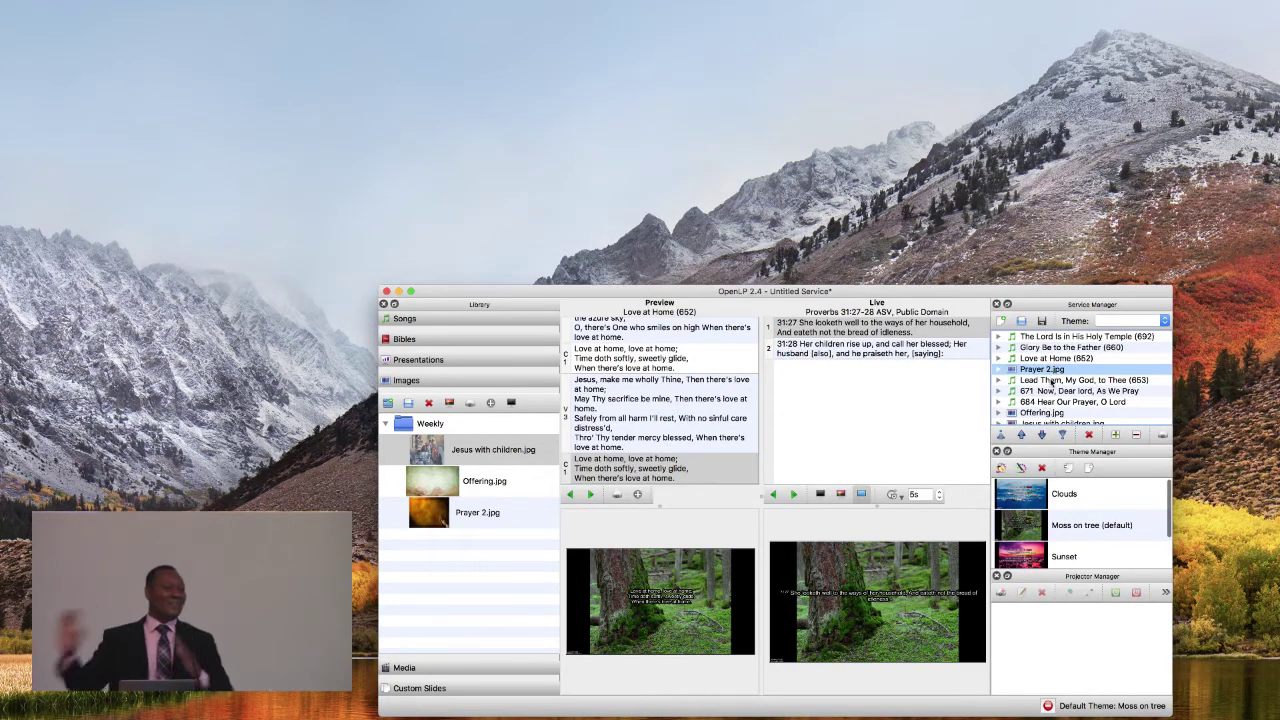
left_click(1051, 381)
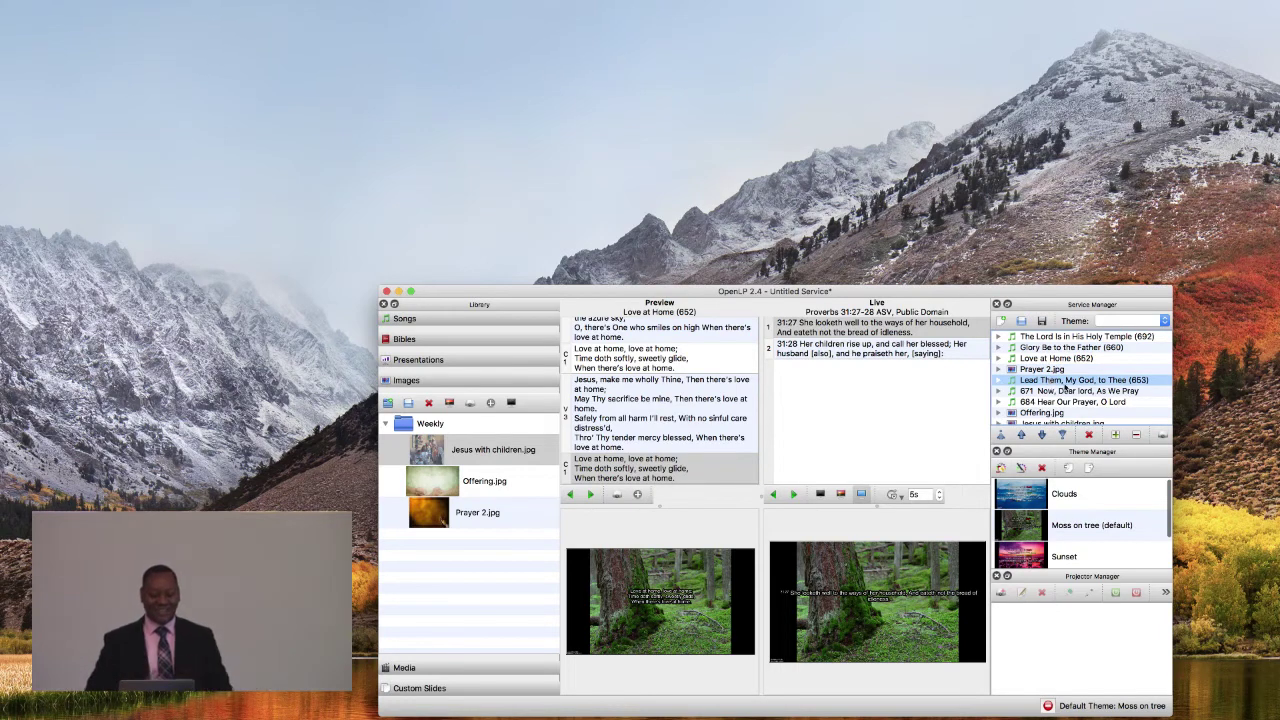
right_click(1114, 386)
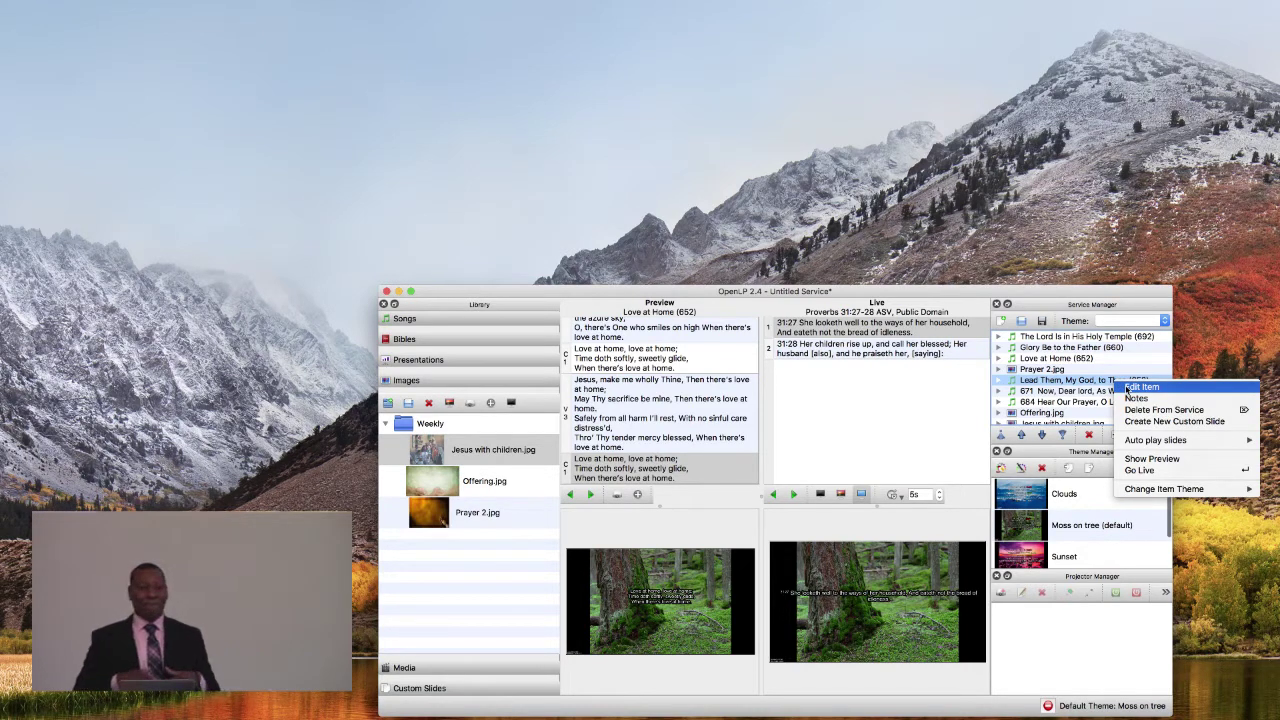
left_click(1126, 388)
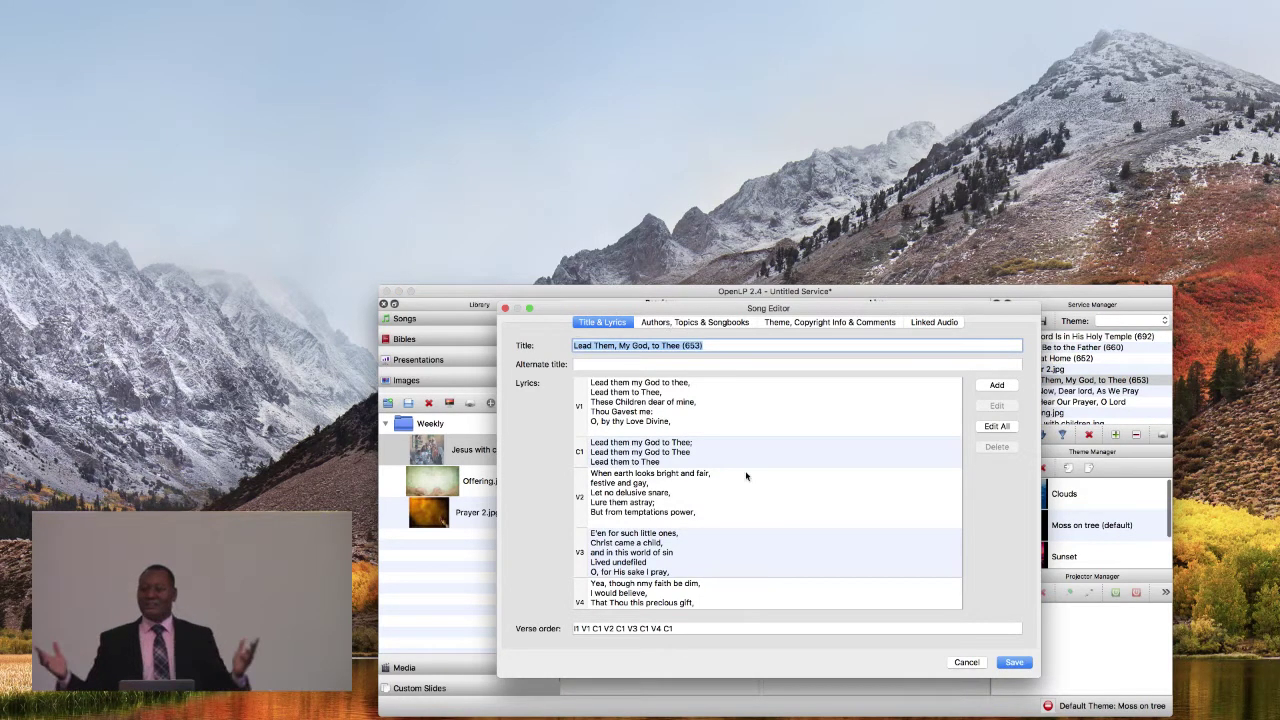
left_click(665, 326)
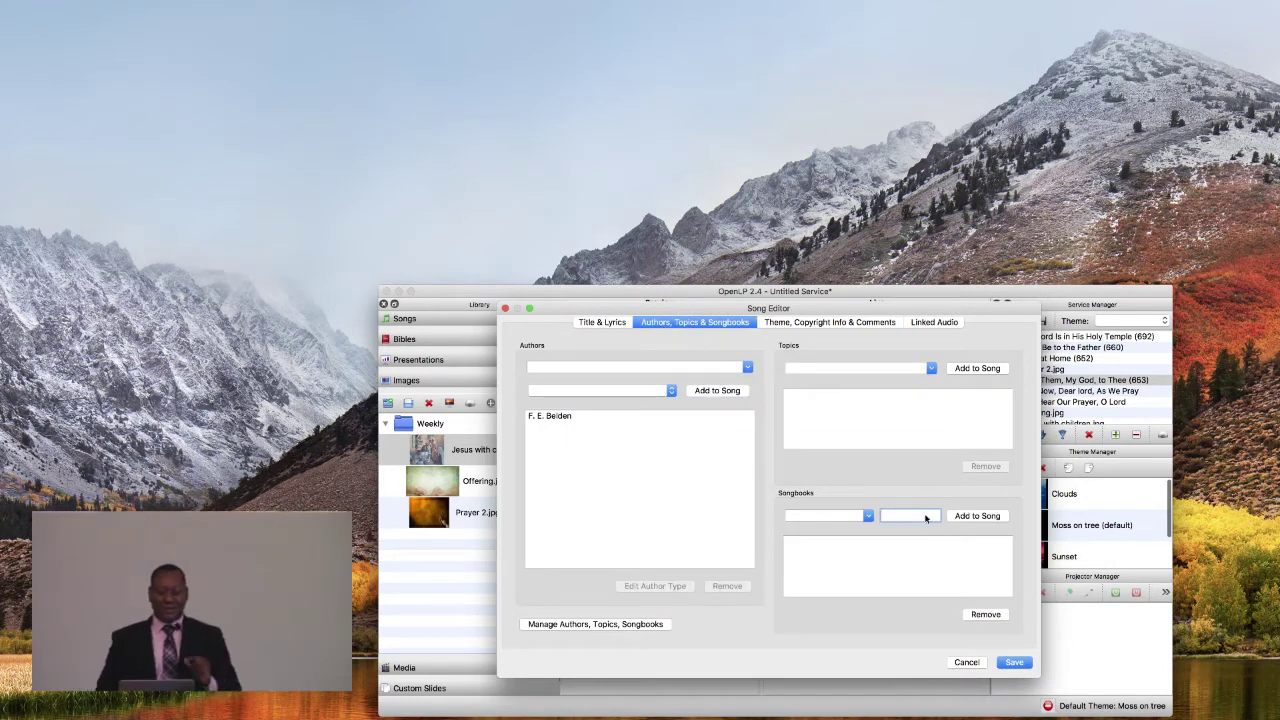
left_click(968, 517)
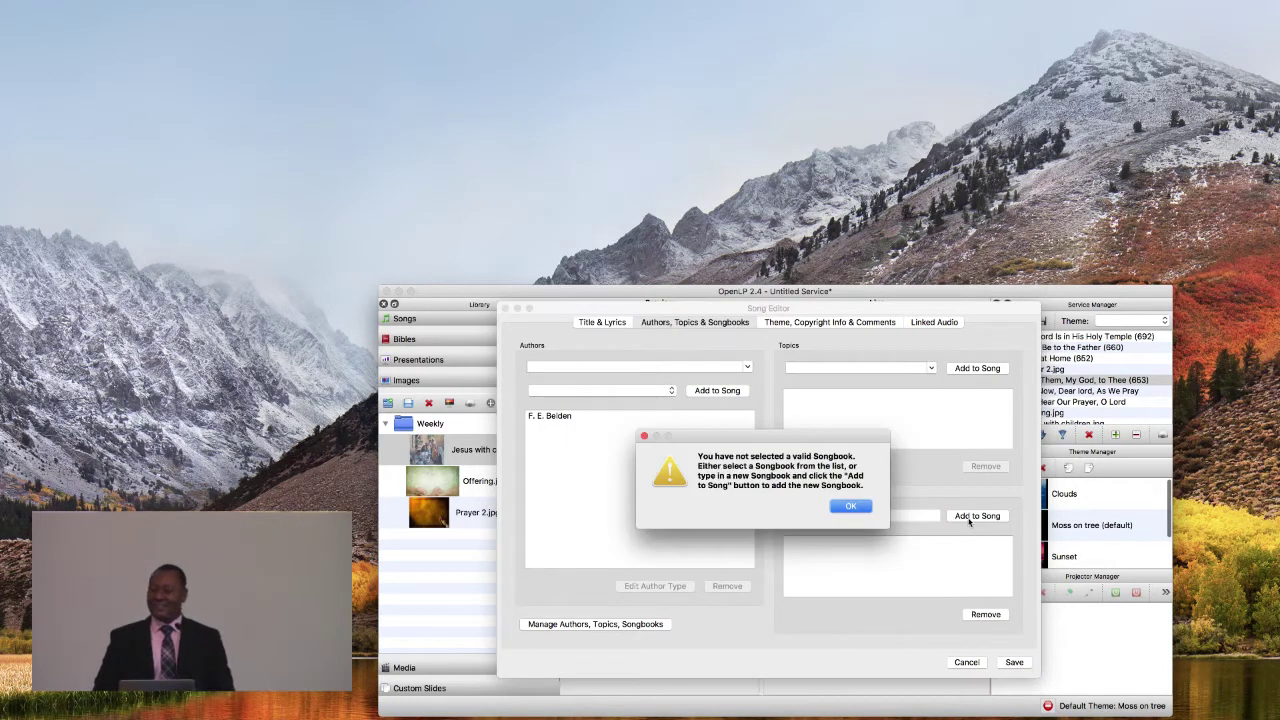
left_click(850, 507)
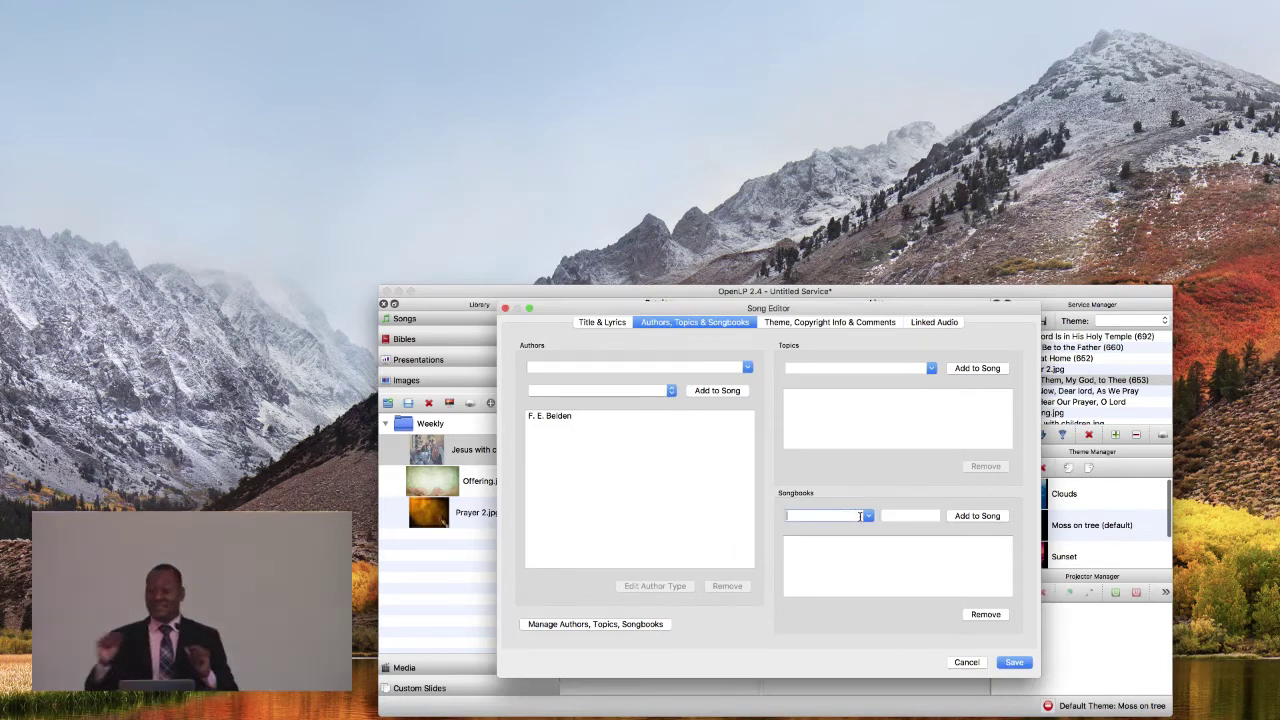
Choose SDA Hymnal as the song's songbook and enter 653 as its number.
type("a")
left_click(867, 516)
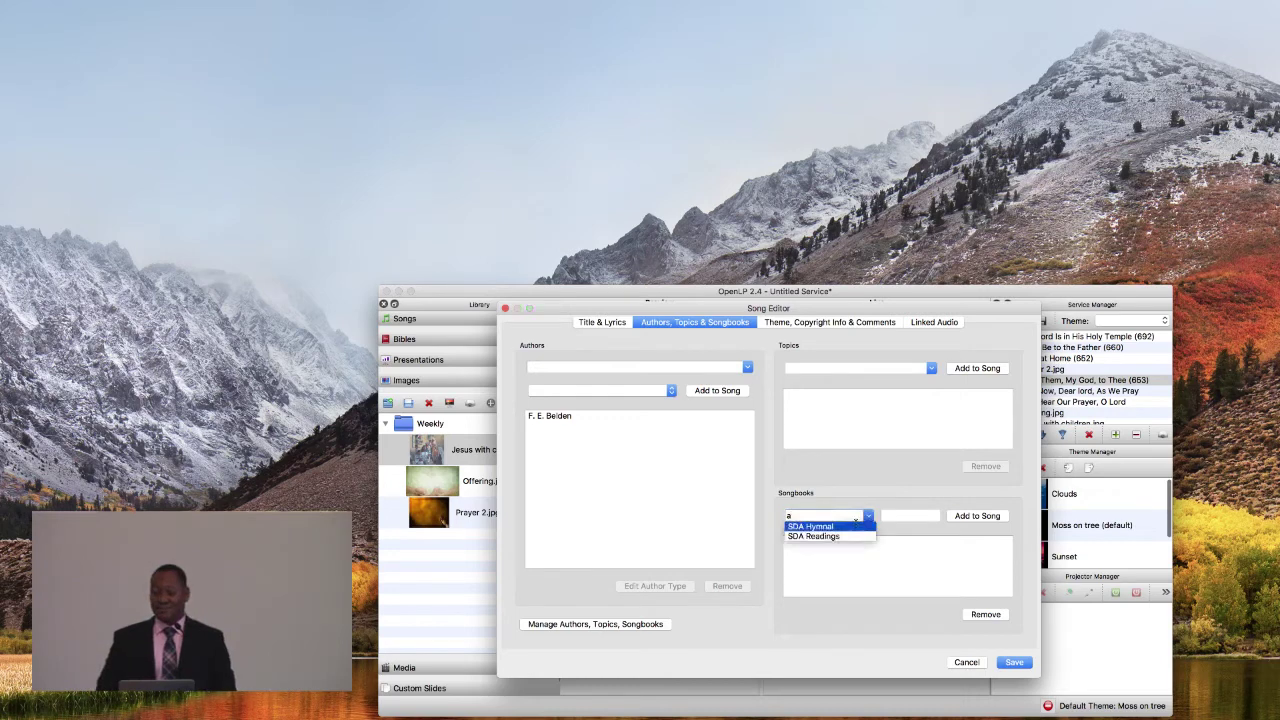
left_click(846, 515)
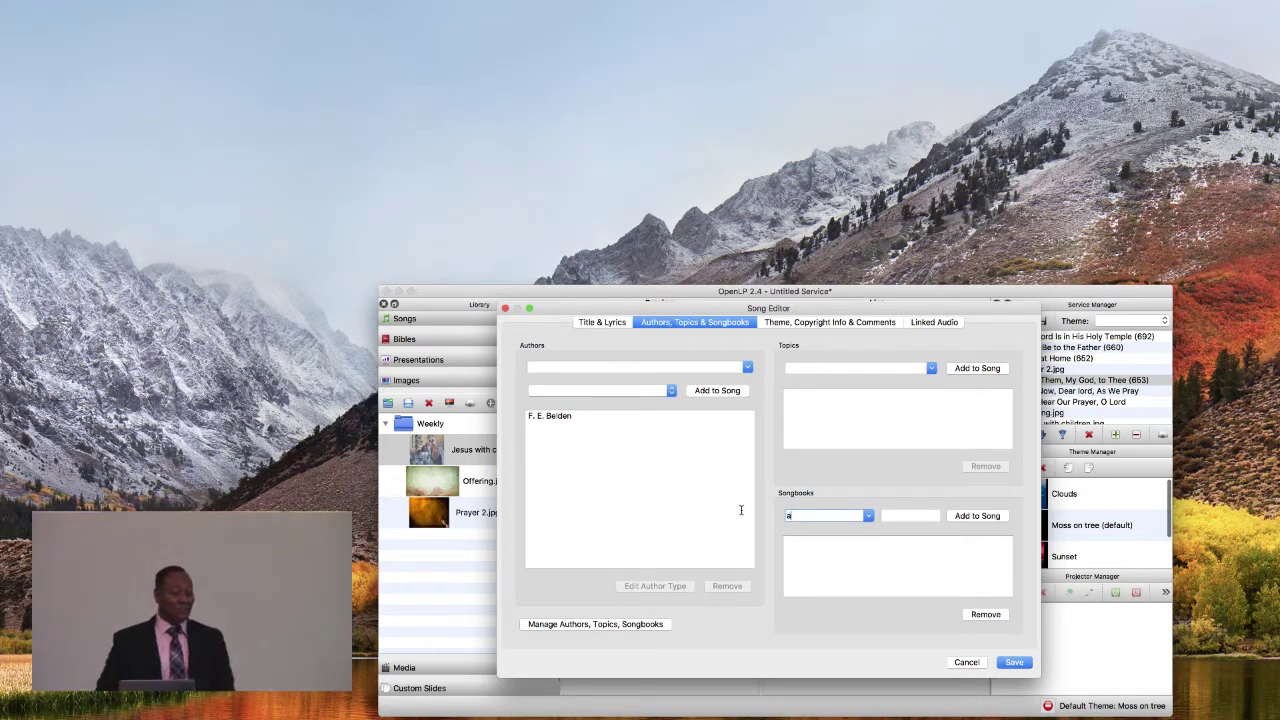
key("BackSpace")
type("s")
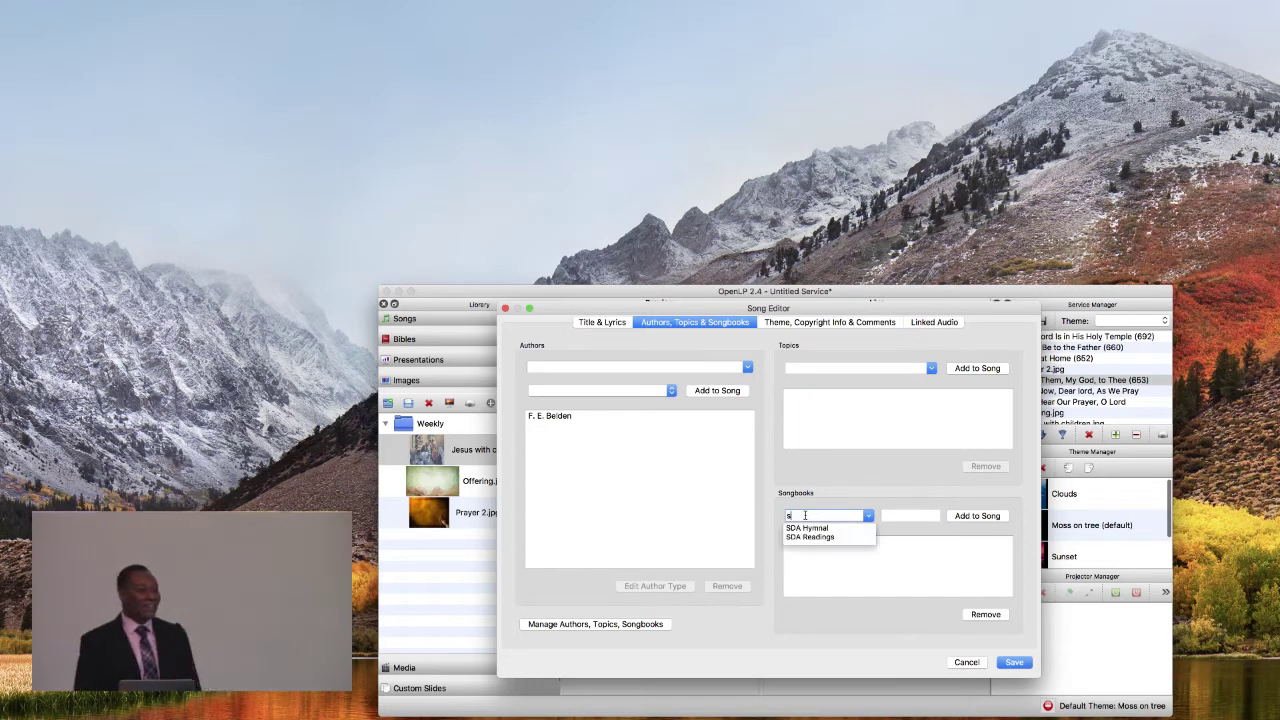
left_click(804, 528)
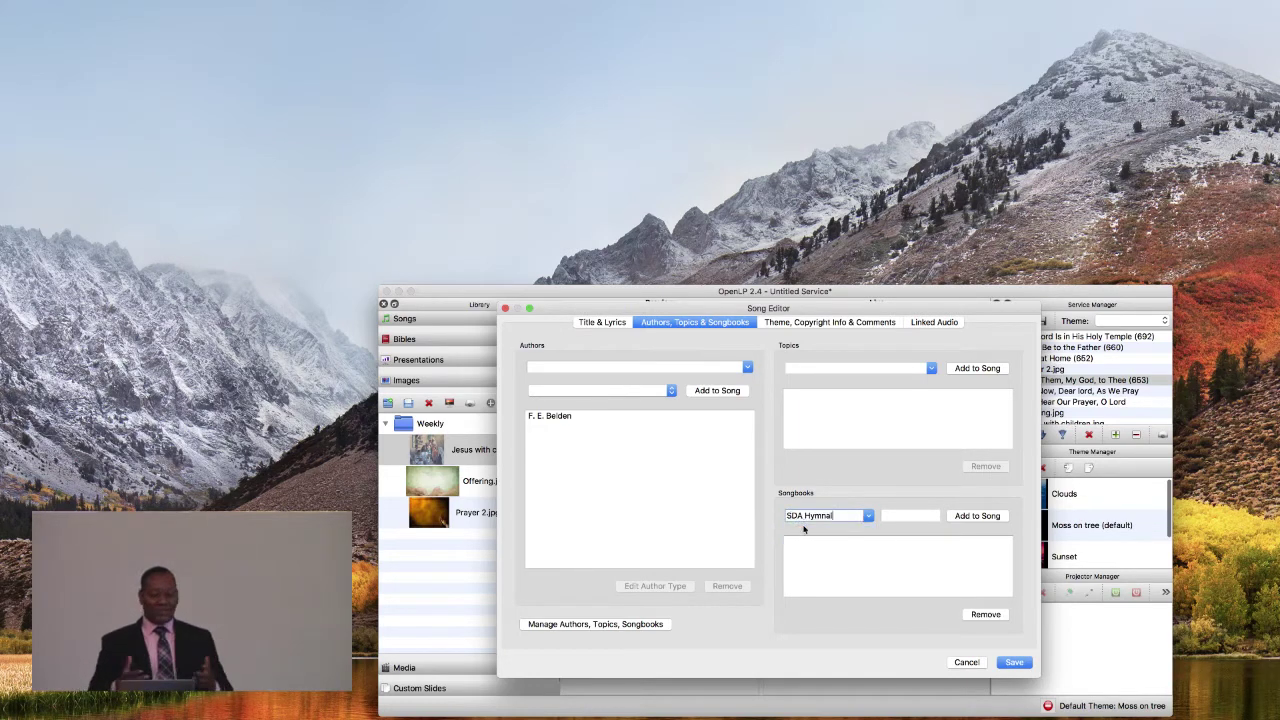
left_click(891, 514)
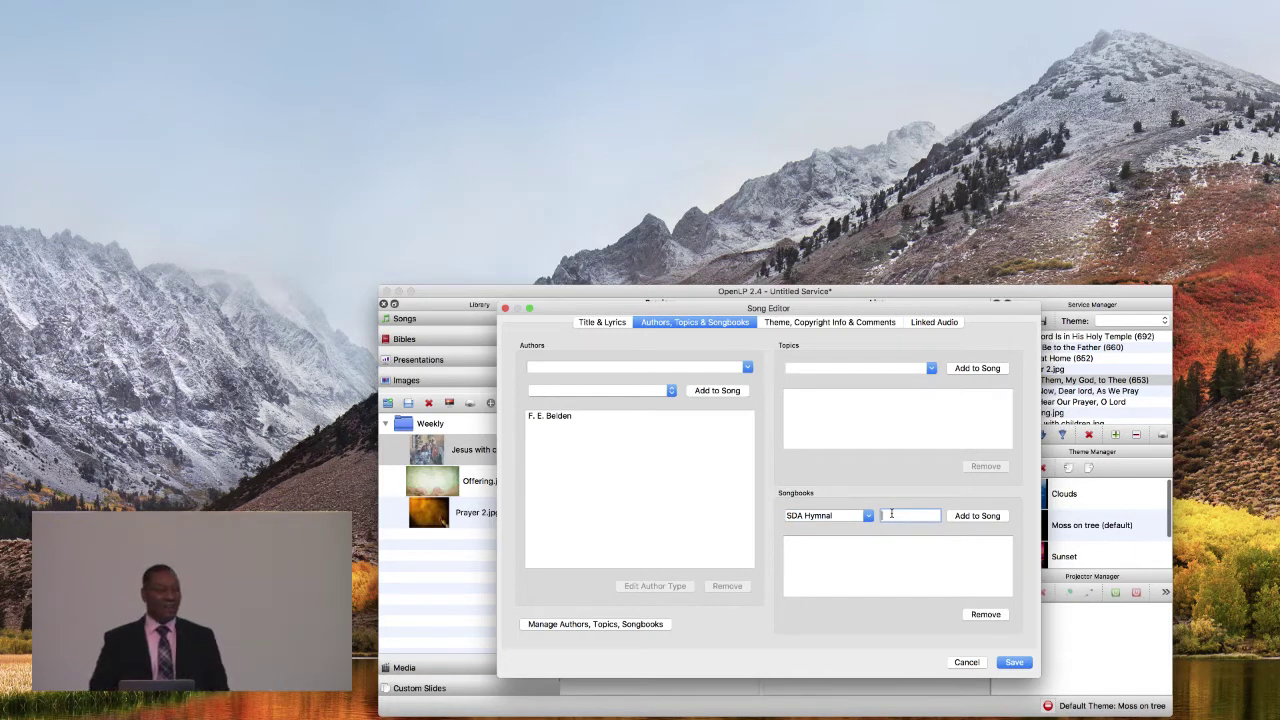
type("653")
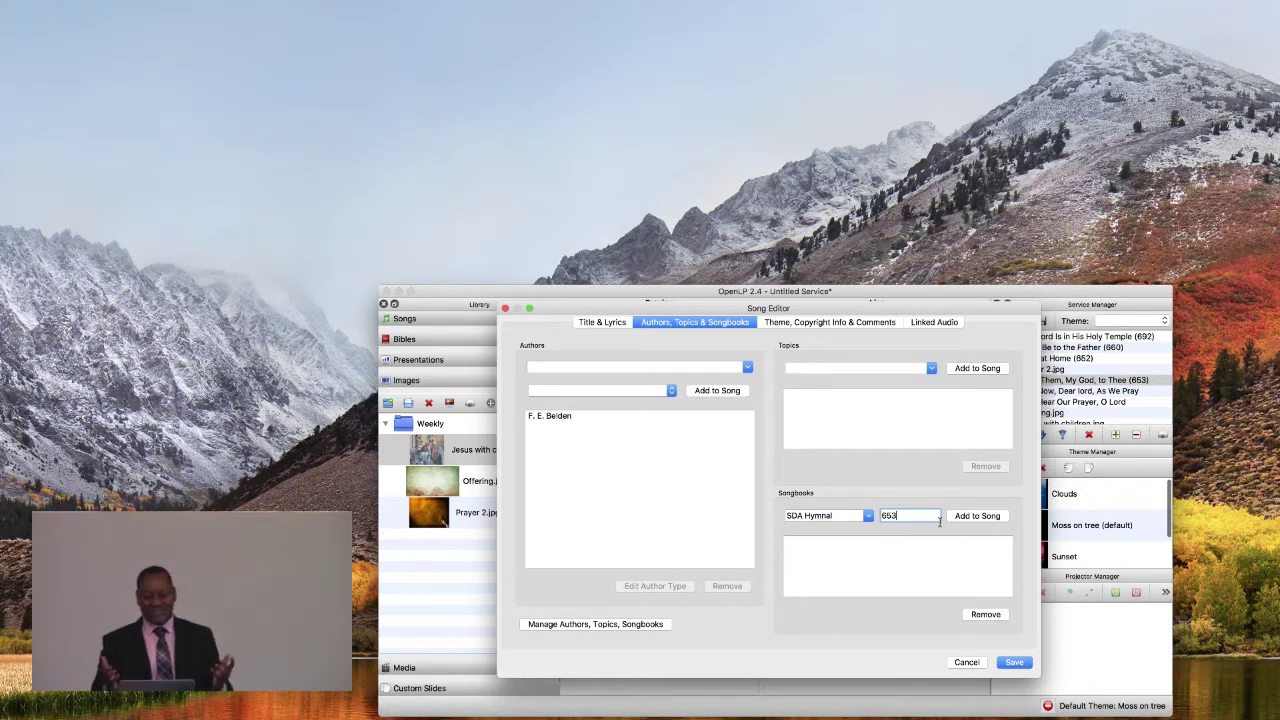
Check the song's linked audio, save it and show Lead Them, My God, to Thee (653) in the preview.
left_click(944, 323)
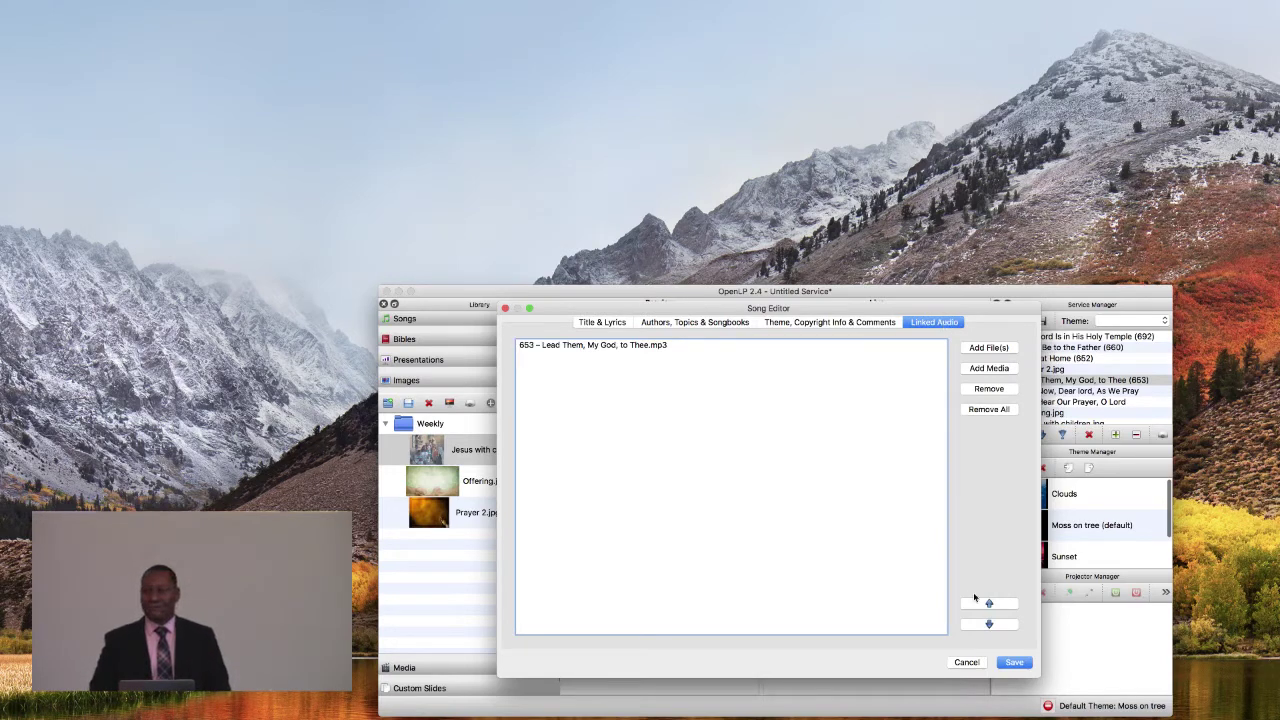
left_click(1015, 663)
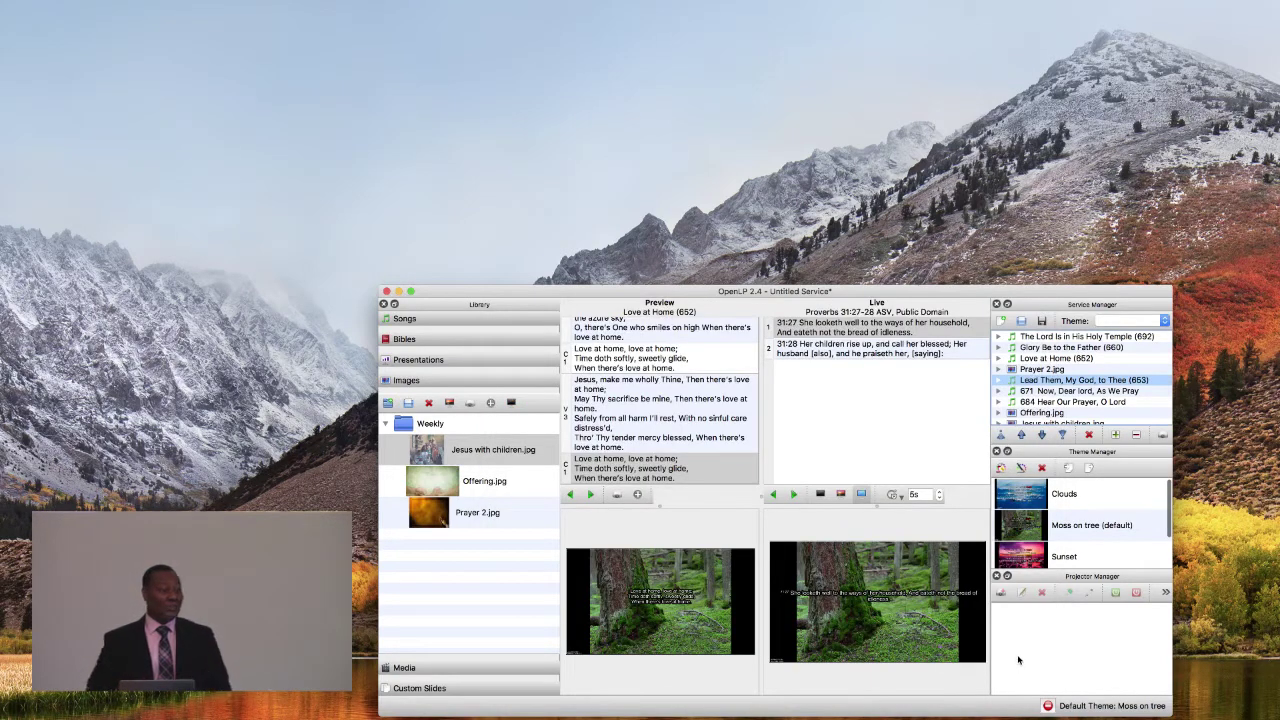
right_click(1050, 381)
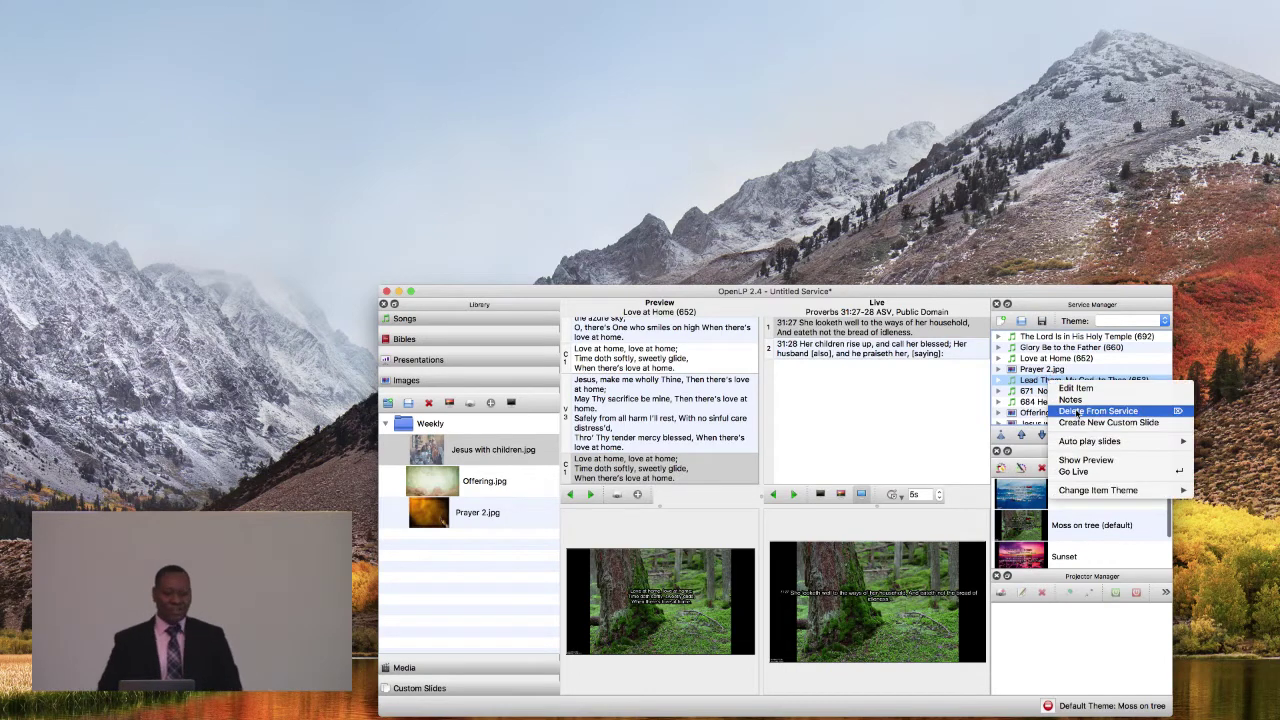
left_click(1086, 460)
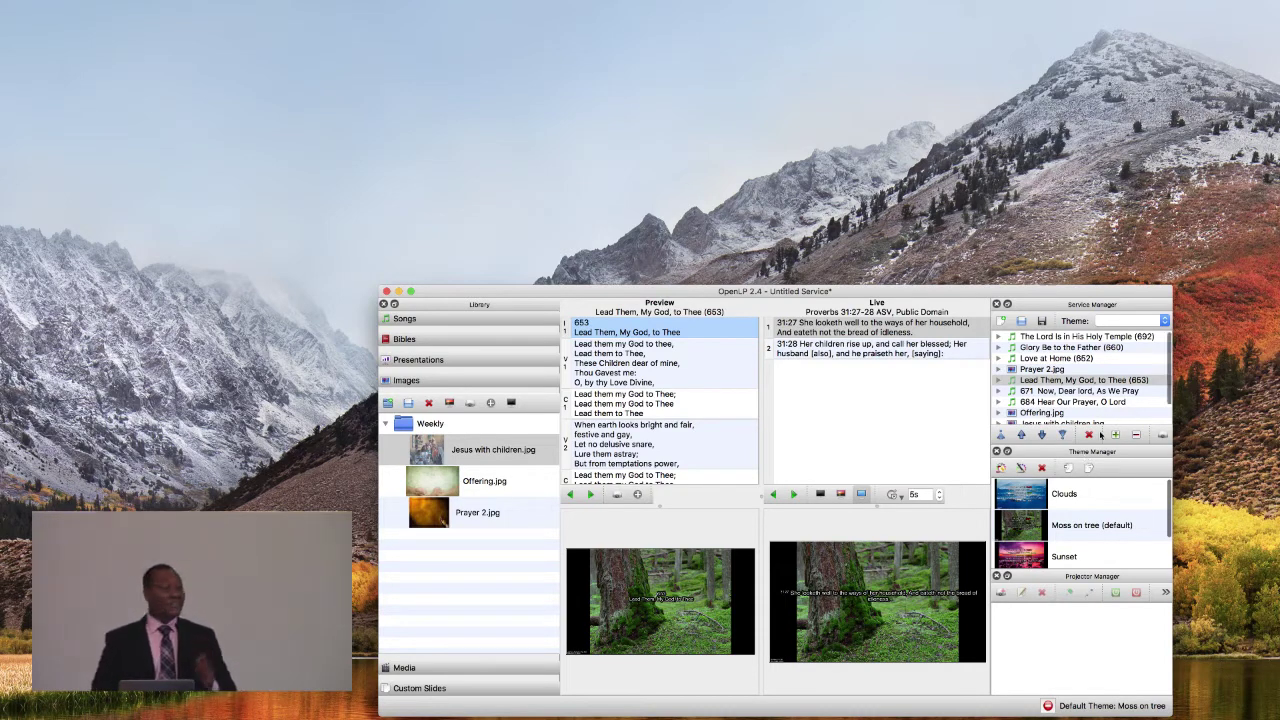
Open 671 Now, Dear lord, As We Pray for editing and check its songbook entry and linked audio.
left_click(1083, 393)
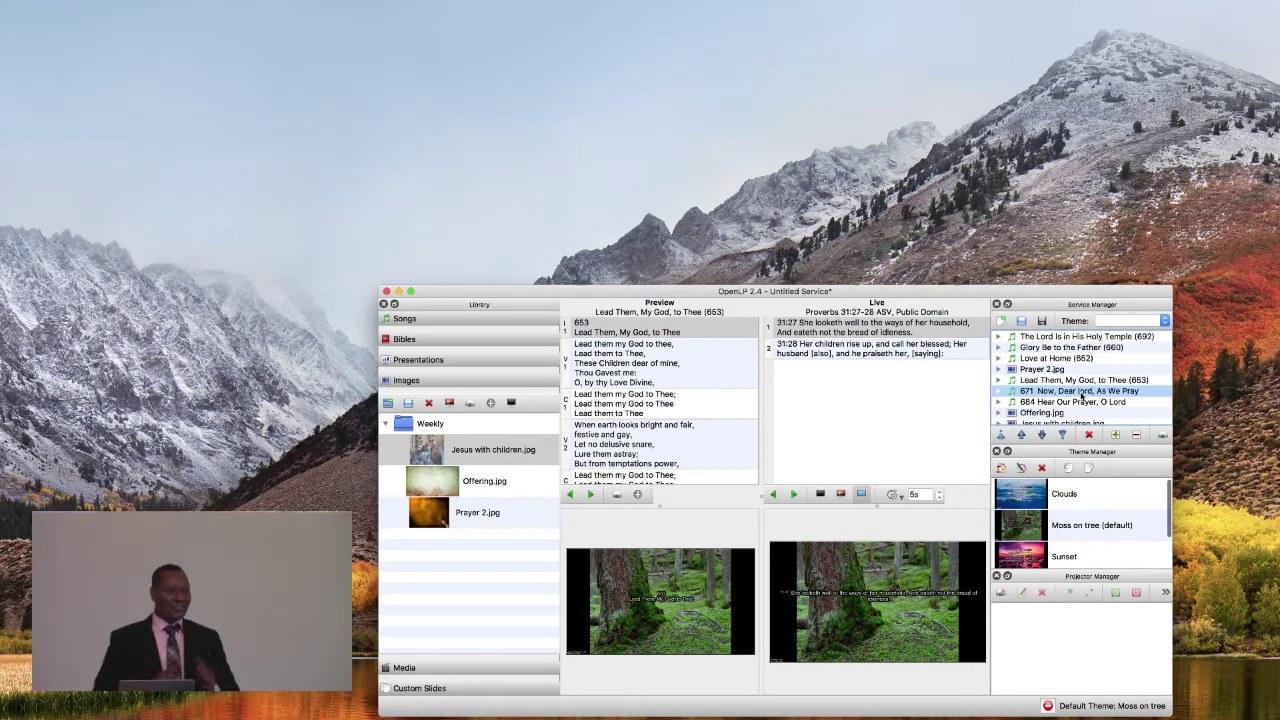
right_click(1083, 397)
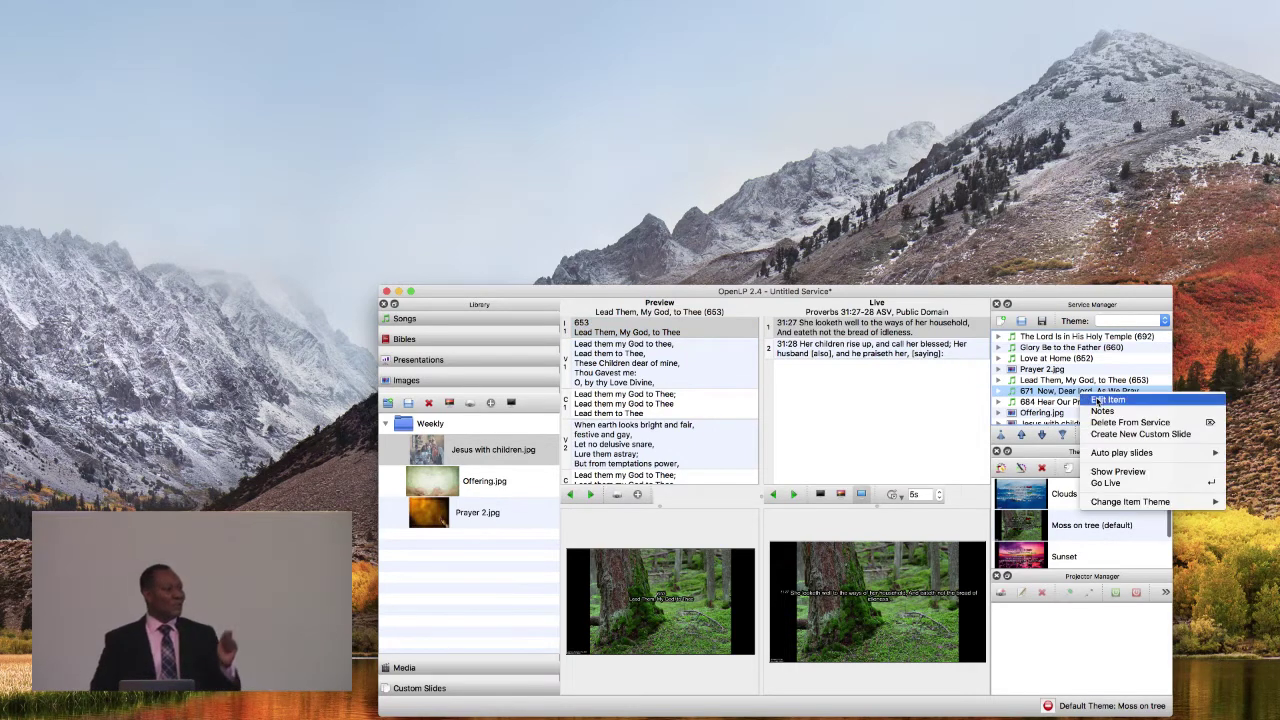
left_click(1100, 404)
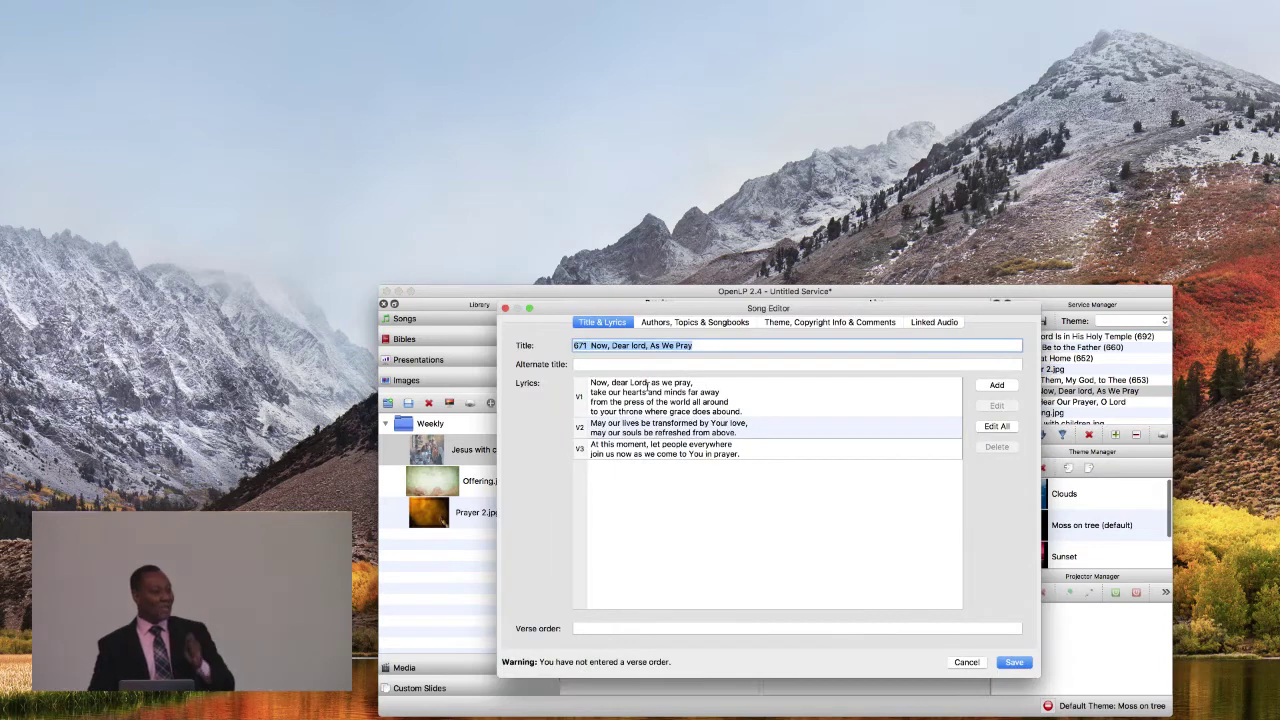
left_click(677, 323)
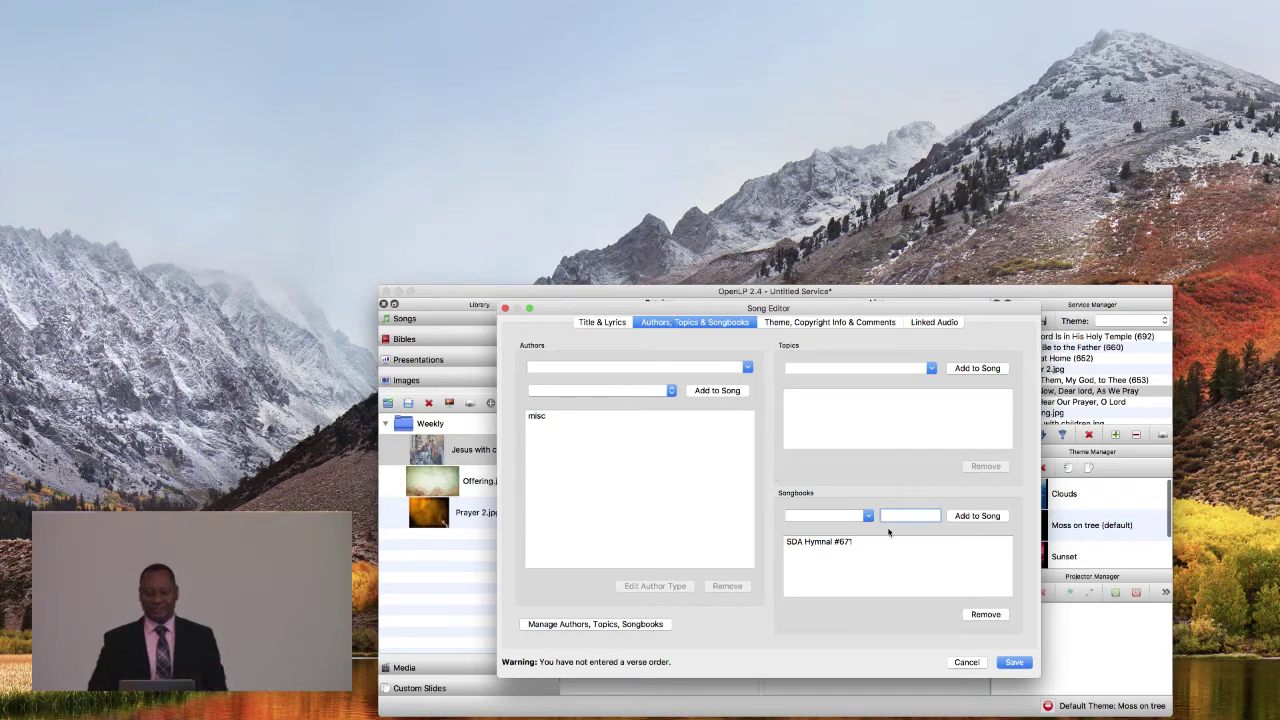
left_click(956, 323)
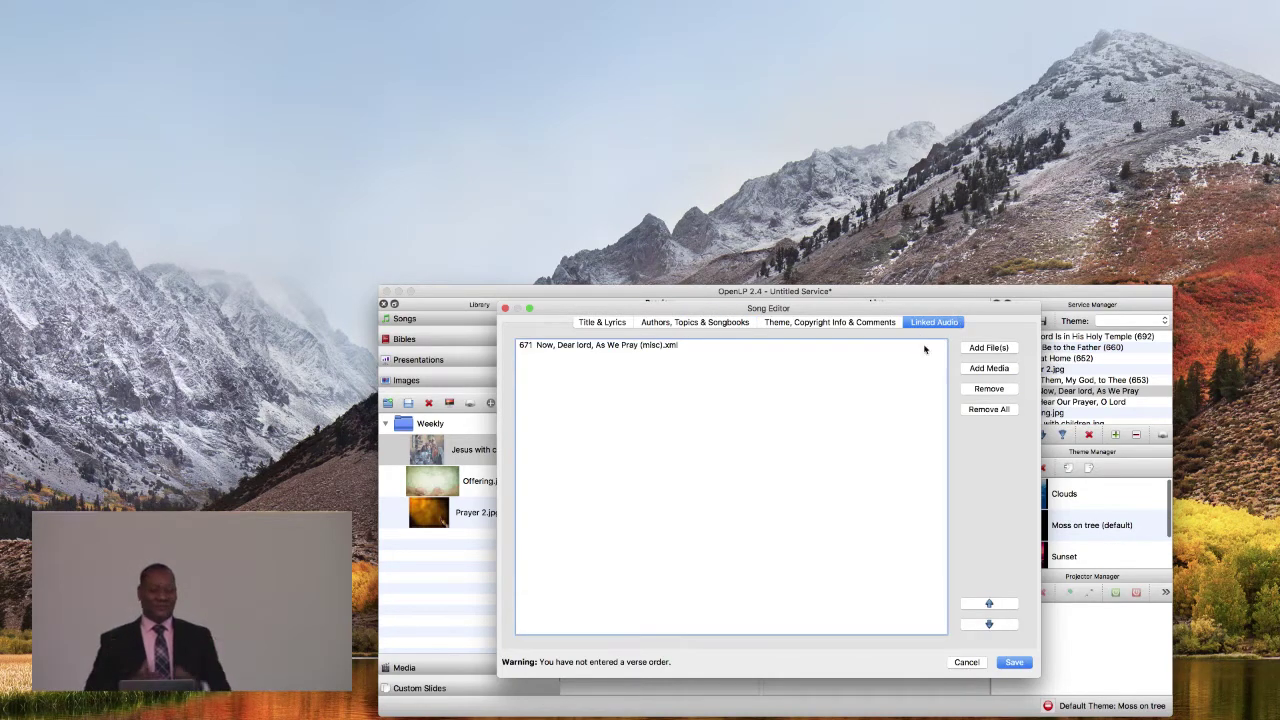
Replace the song's linked .xml file with 671 – Now, Dear Lord, As We Pray.mp3, found by searching for 671, and save the song.
left_click(647, 346)
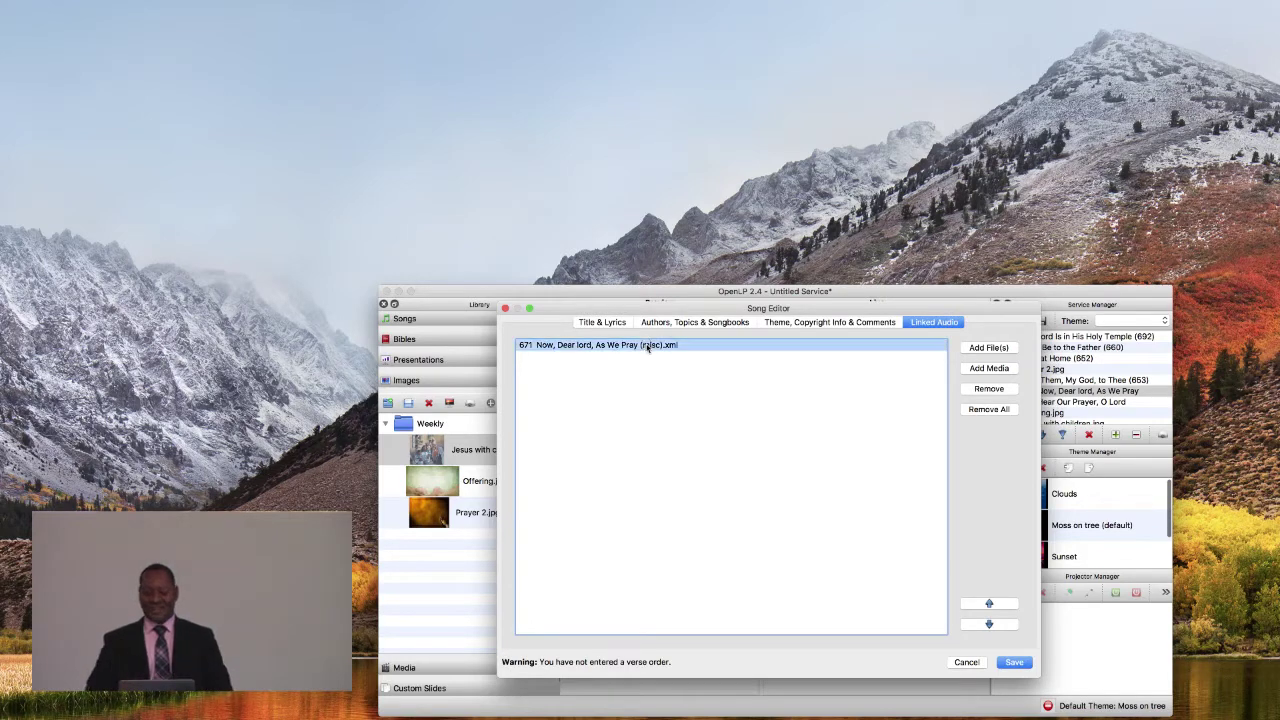
left_click(989, 349)
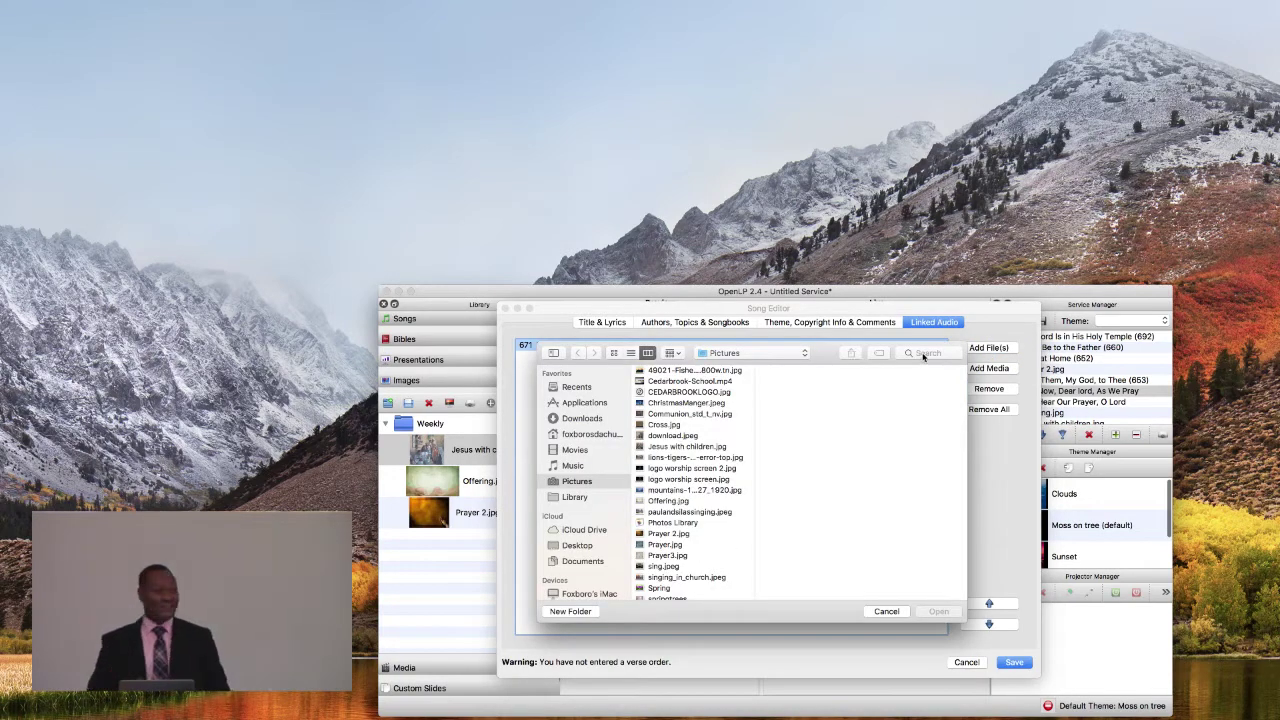
left_click(924, 354)
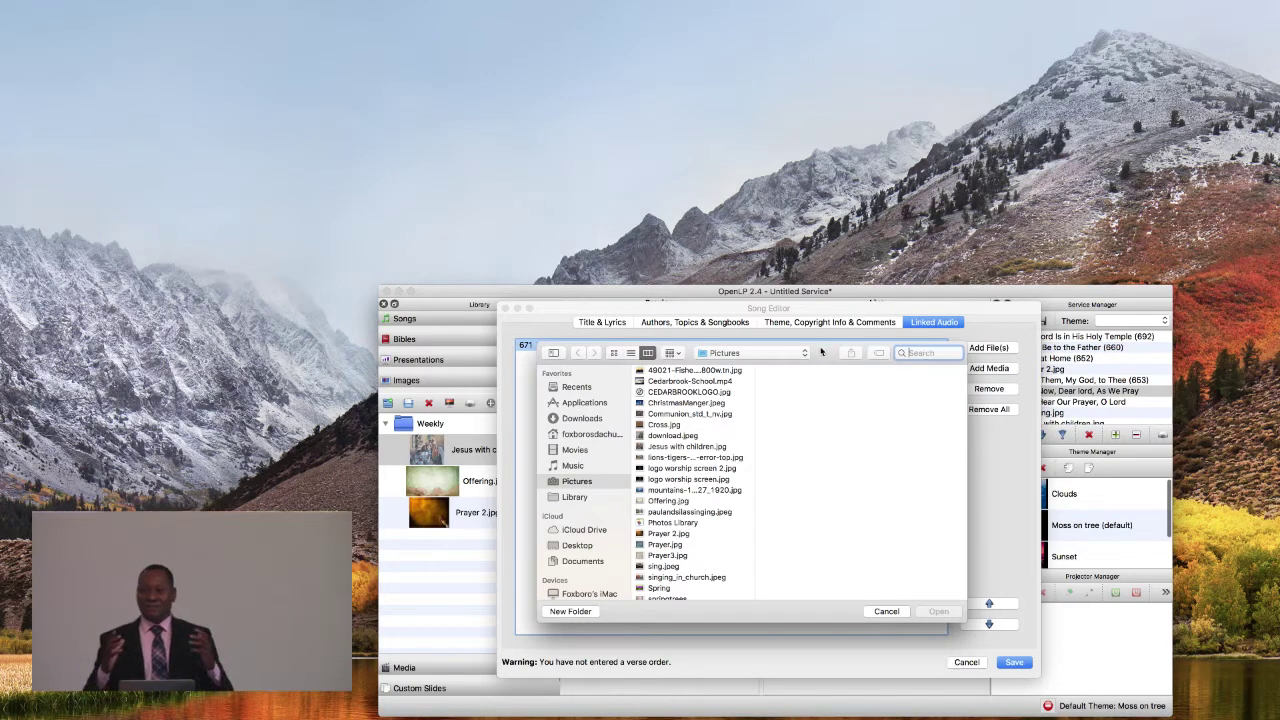
left_click_drag(828, 350, 769, 365)
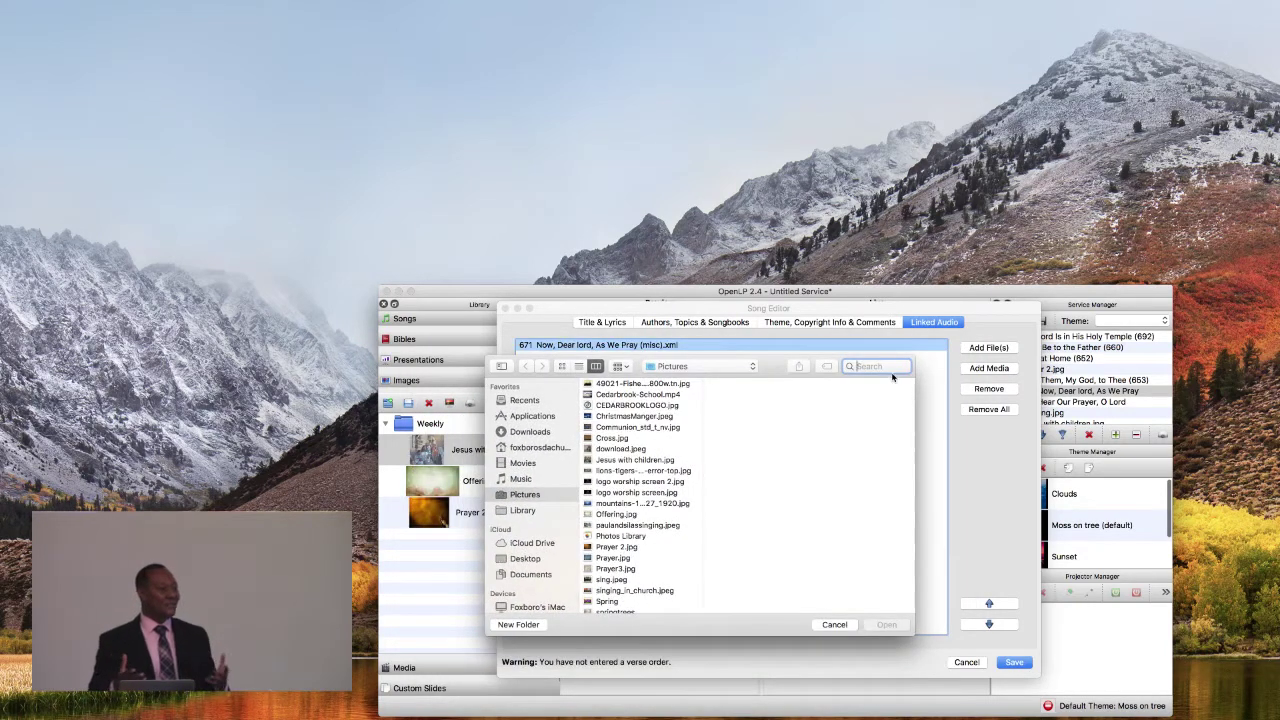
type("671")
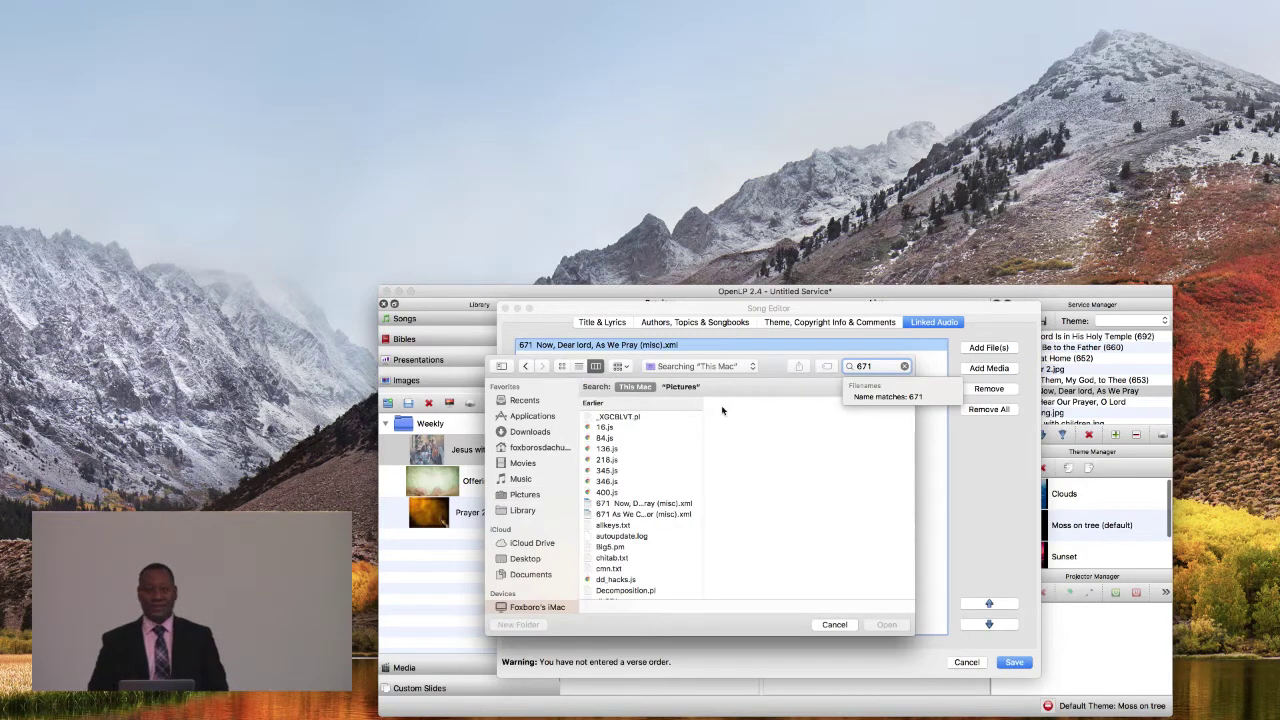
scroll(681, 425, "down", 1)
scroll(681, 425, "down", 3)
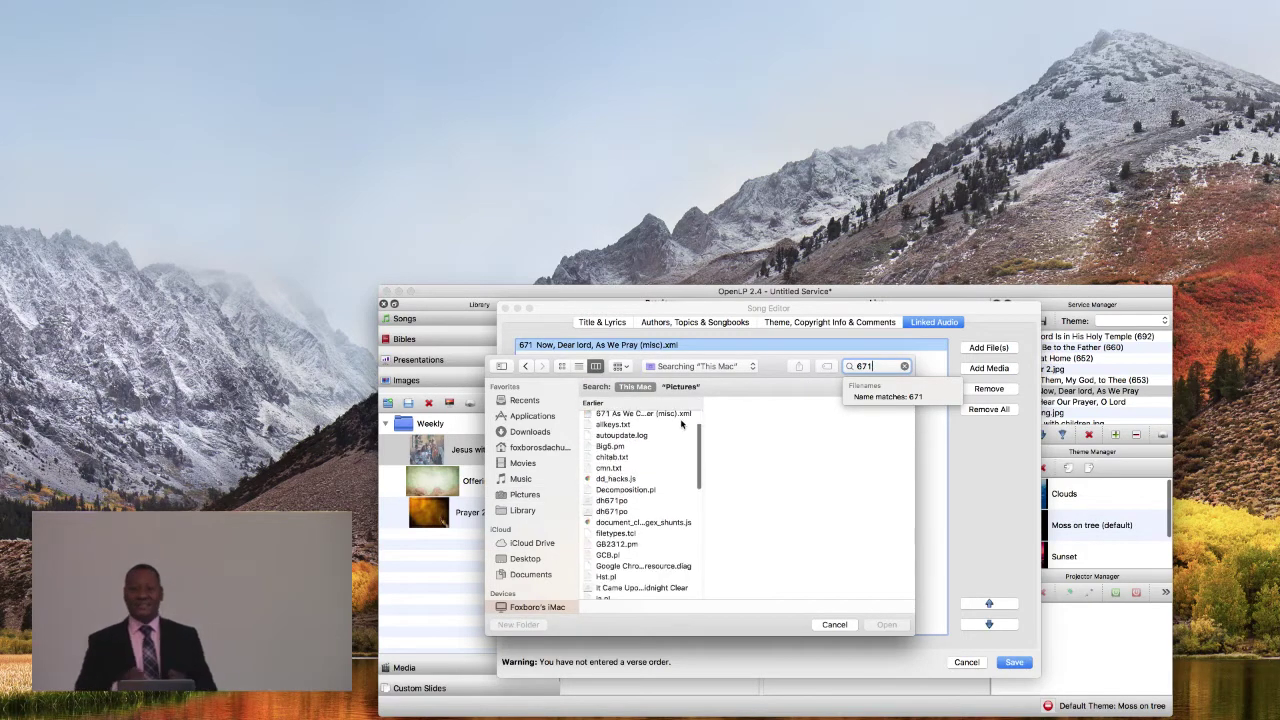
double_click(614, 505)
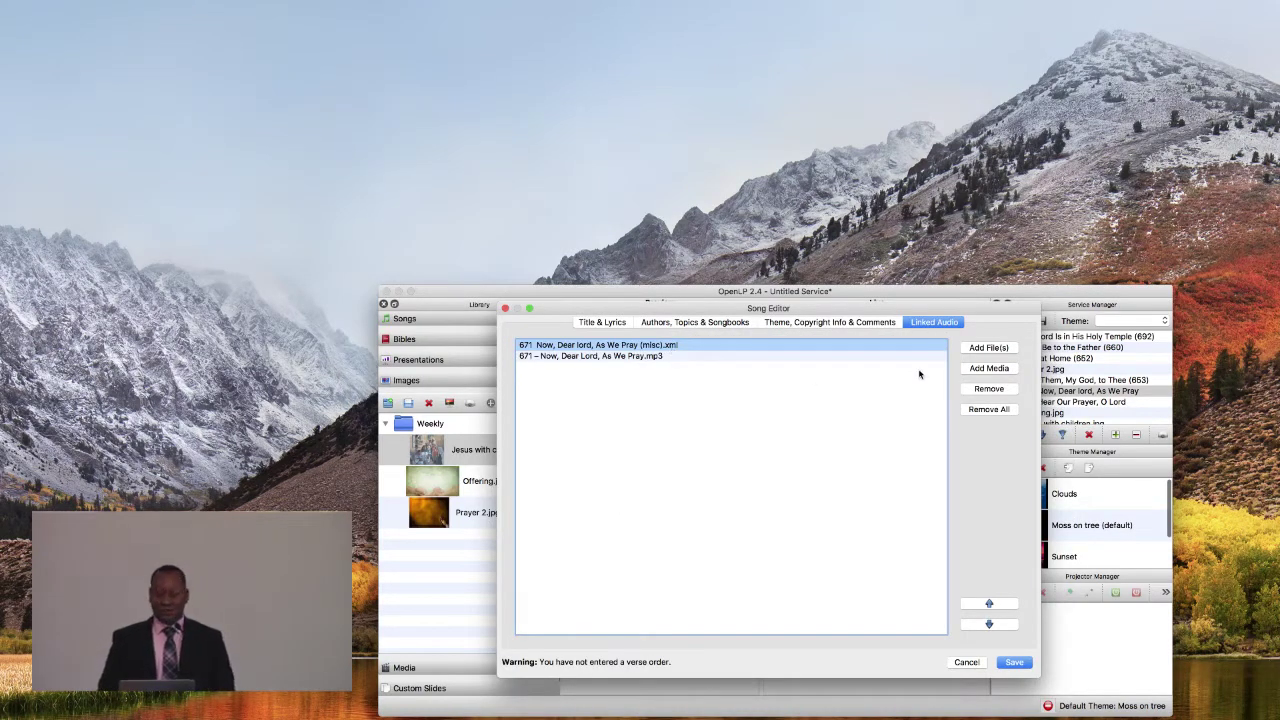
left_click(985, 390)
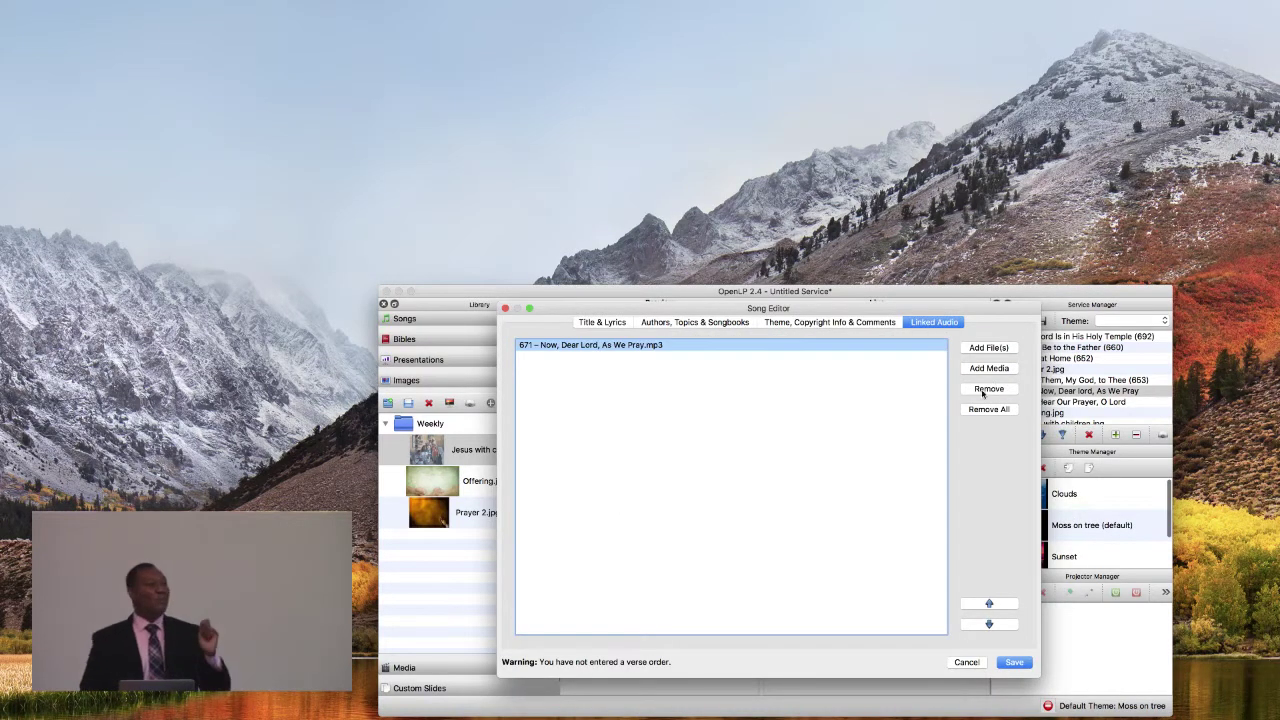
left_click(1016, 663)
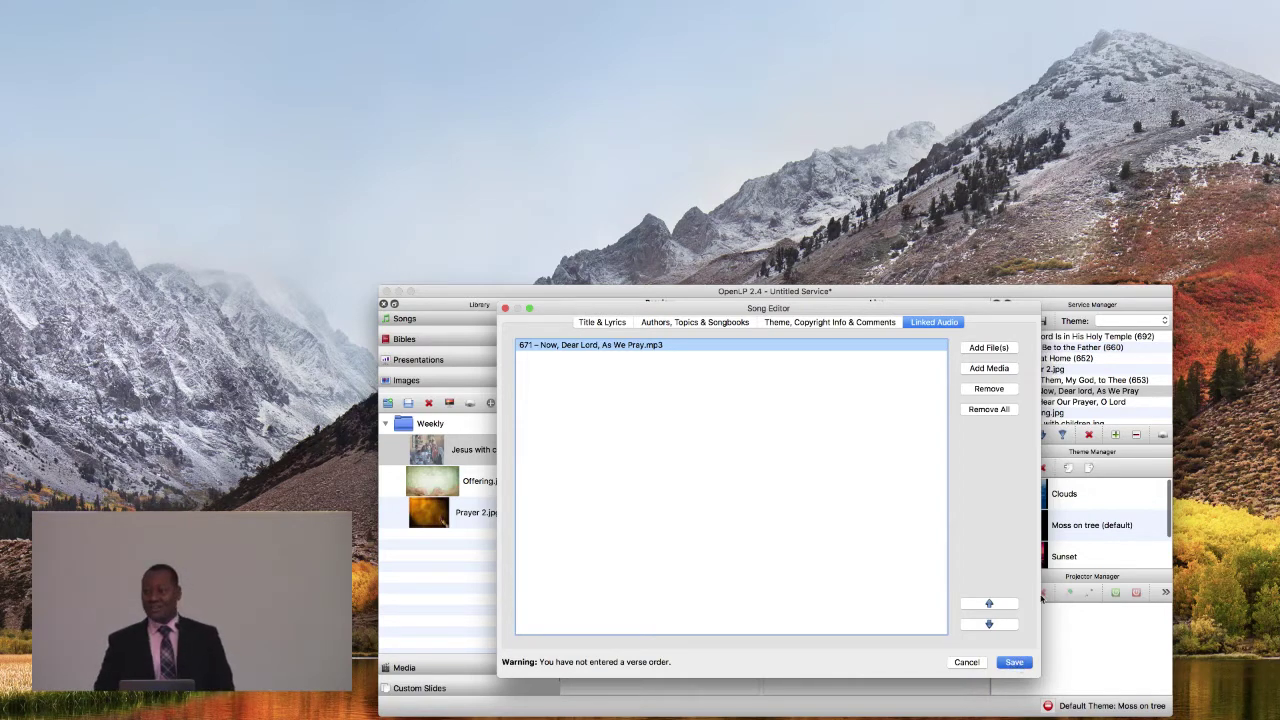
Reopen 671 Now, Dear lord, As We Pray and move its hymn number to the end, making the title "Now, Dear lord, As We Pray 671".
right_click(1095, 394)
left_click(1122, 399)
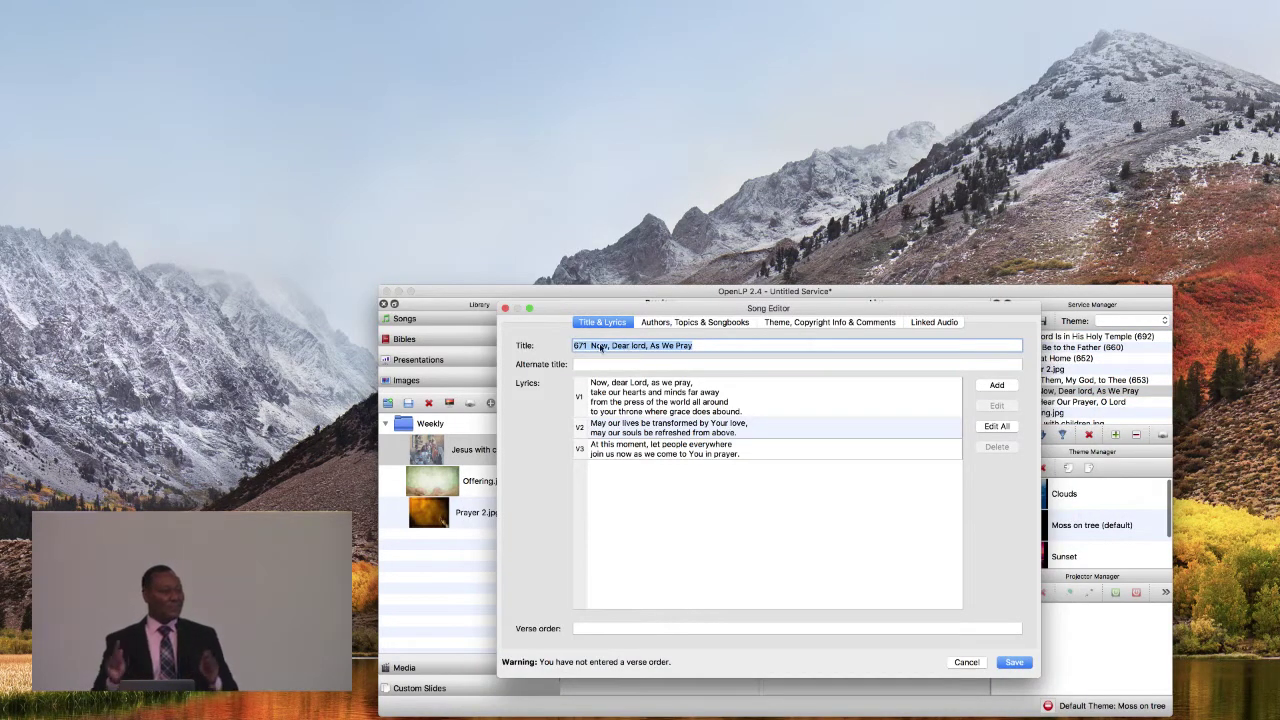
left_click_drag(589, 346, 525, 349)
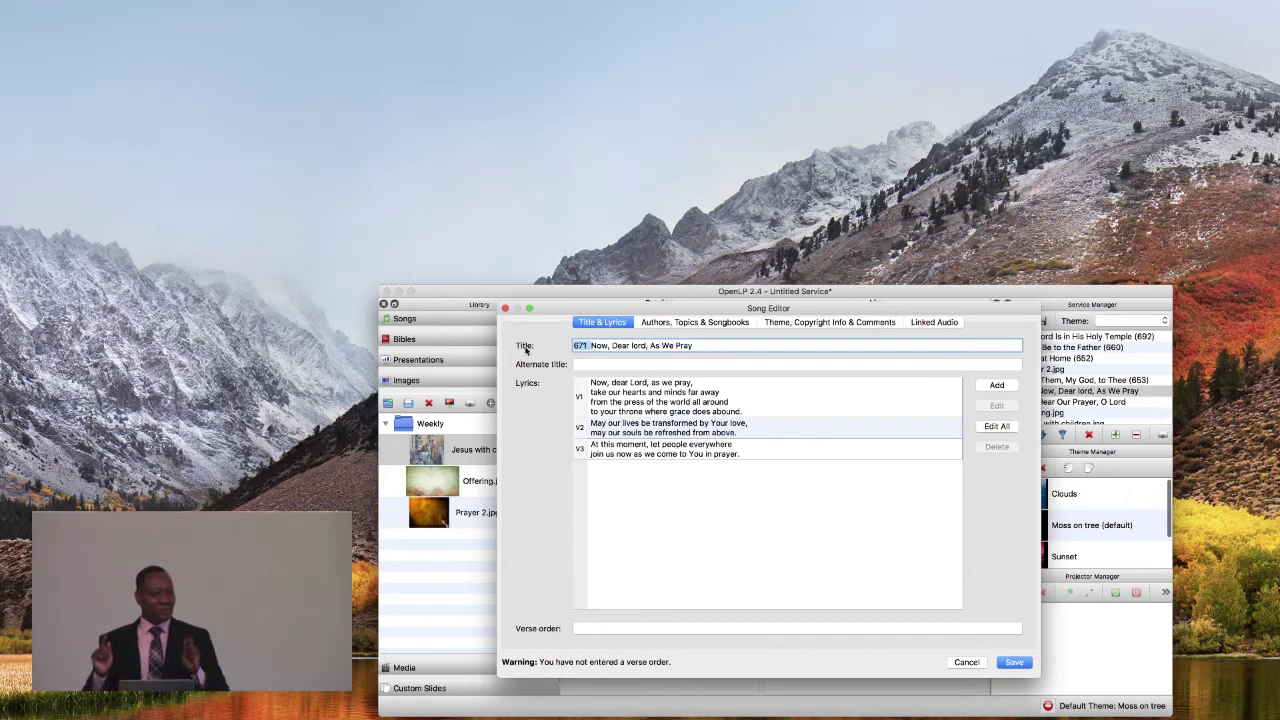
key("BackSpace")
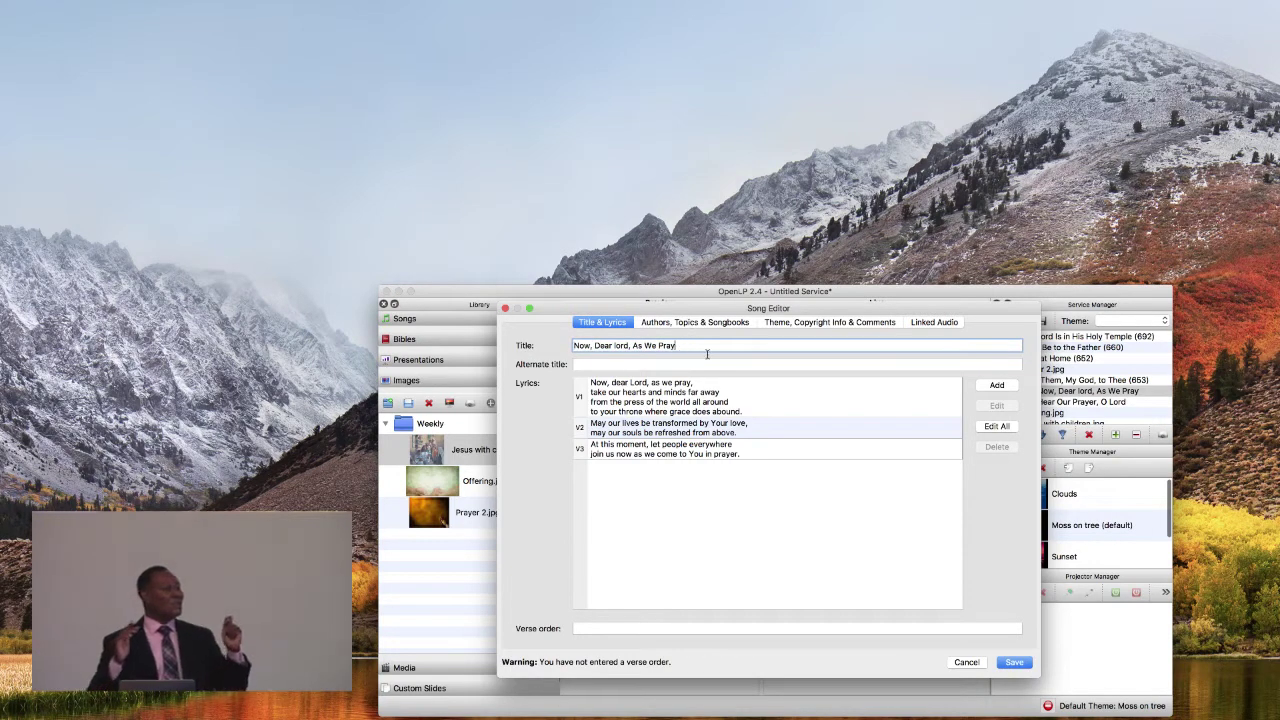
left_click(710, 350)
type("671")
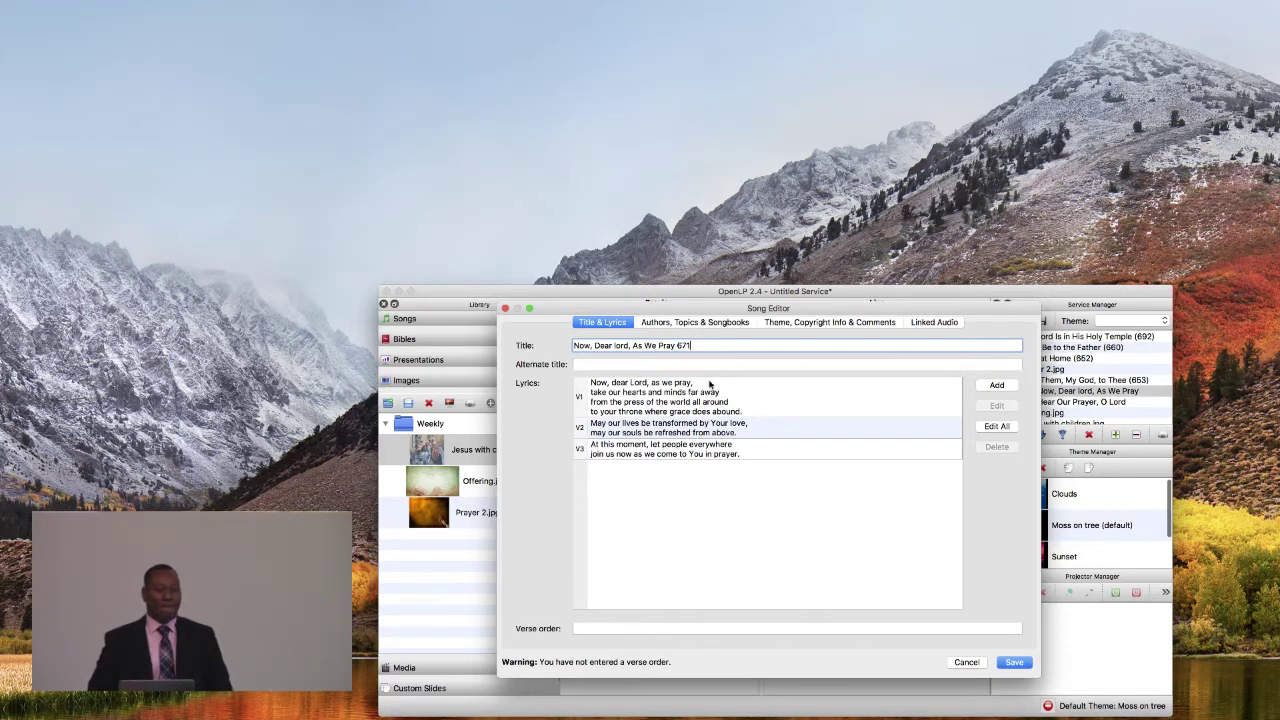
Check the songbook entry and linked audio of Now, Dear lord, As We Pray 671, and save the song.
left_click(728, 326)
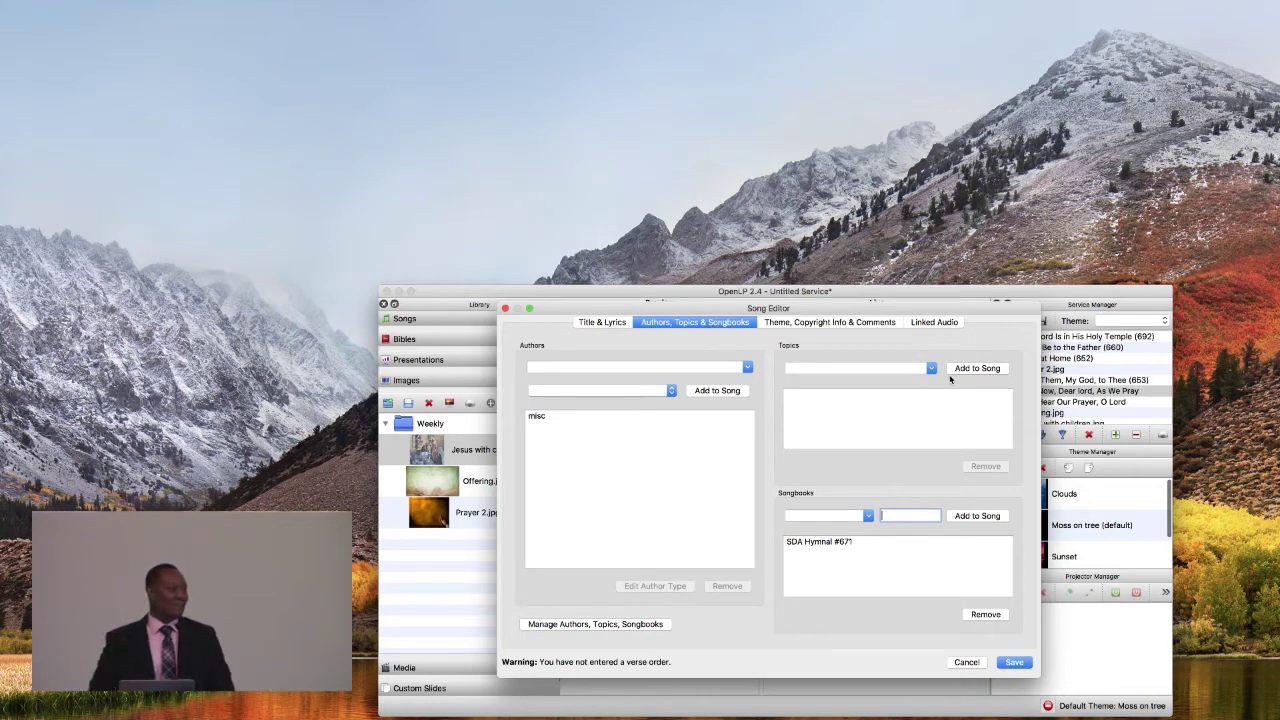
left_click(934, 326)
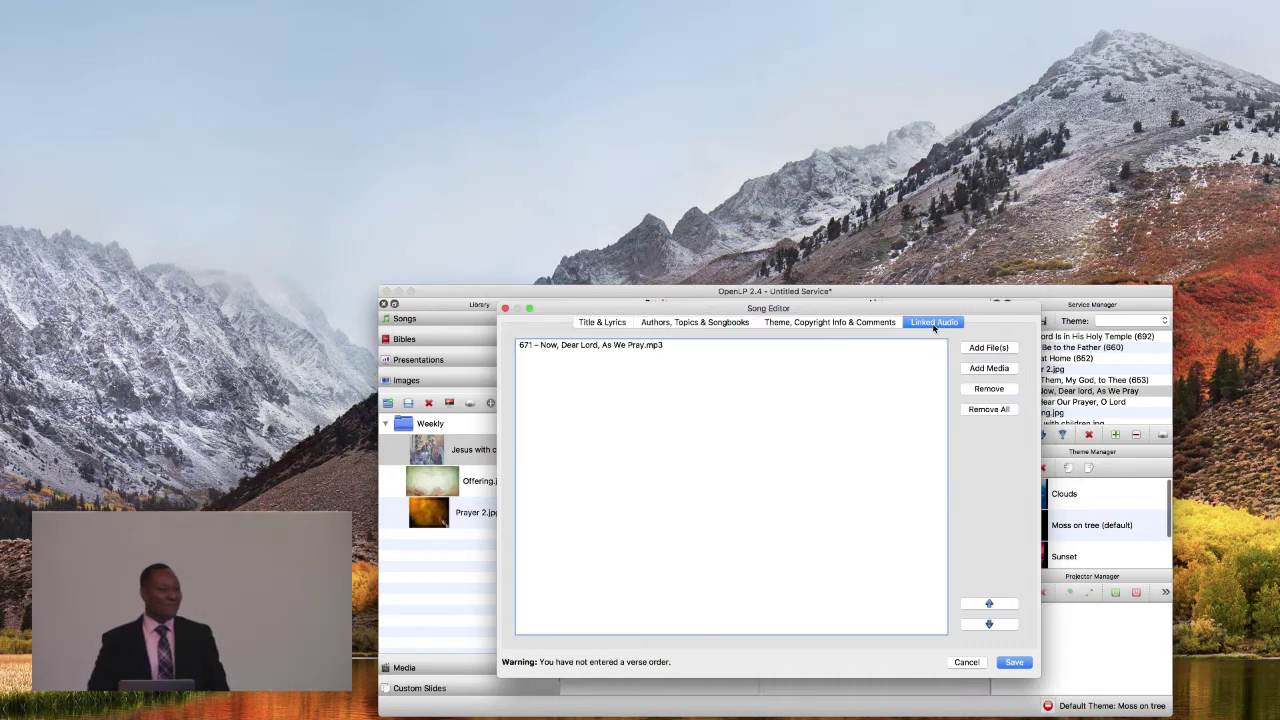
left_click(1014, 663)
Open the service song 684 Hear Our Prayer, O Lord for editing and change its title to "Hear Our Prayer, O Lord 684".
scroll(1100, 495, "down", 2)
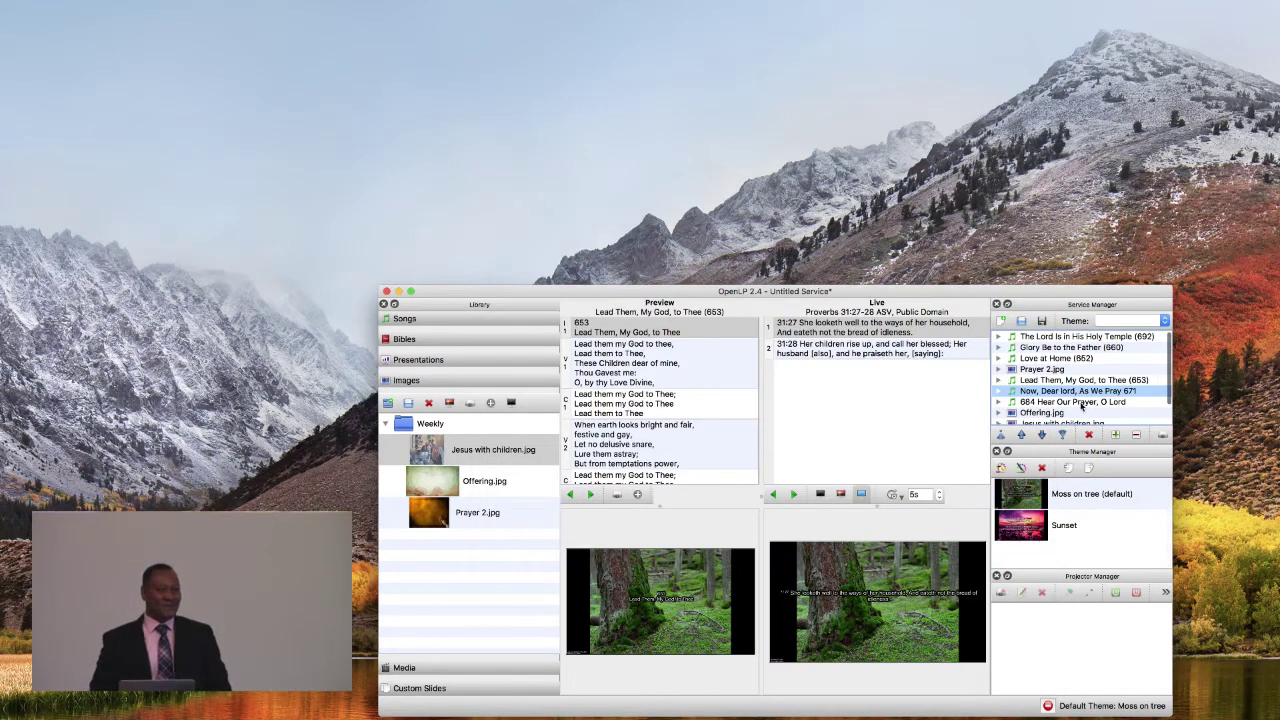
left_click(1086, 402)
right_click(1086, 404)
left_click(1100, 409)
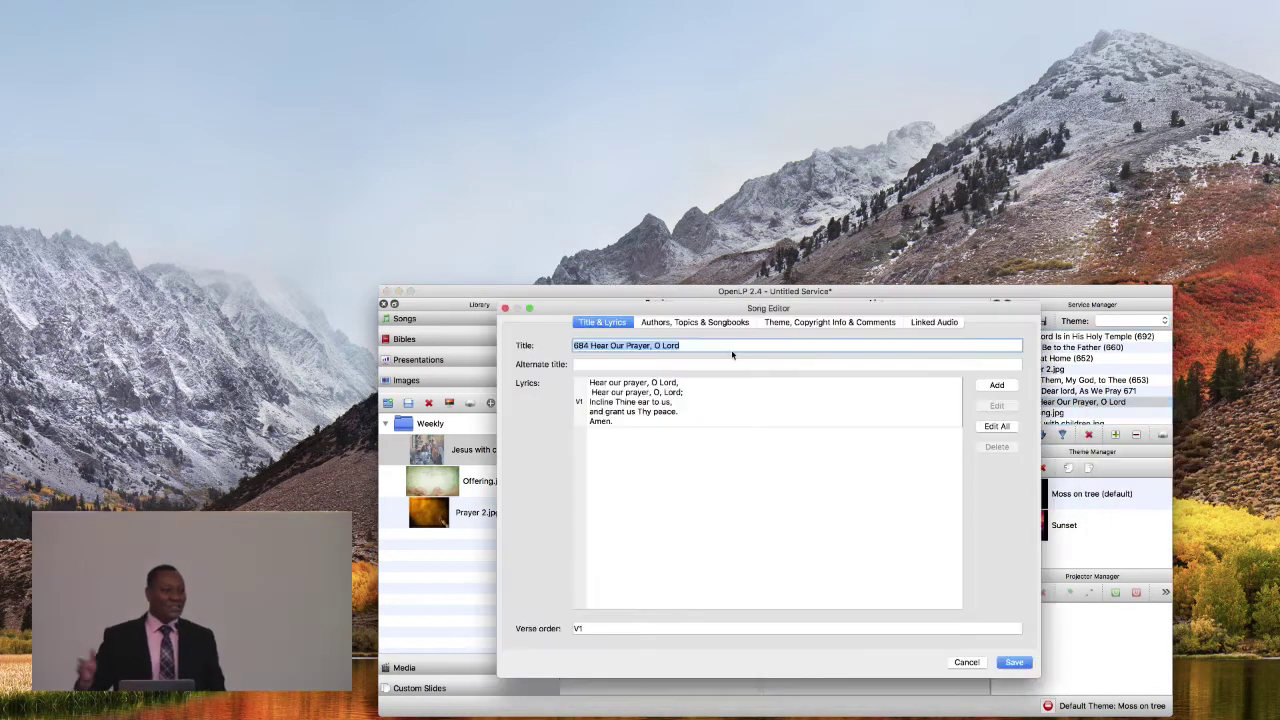
double_click(590, 345)
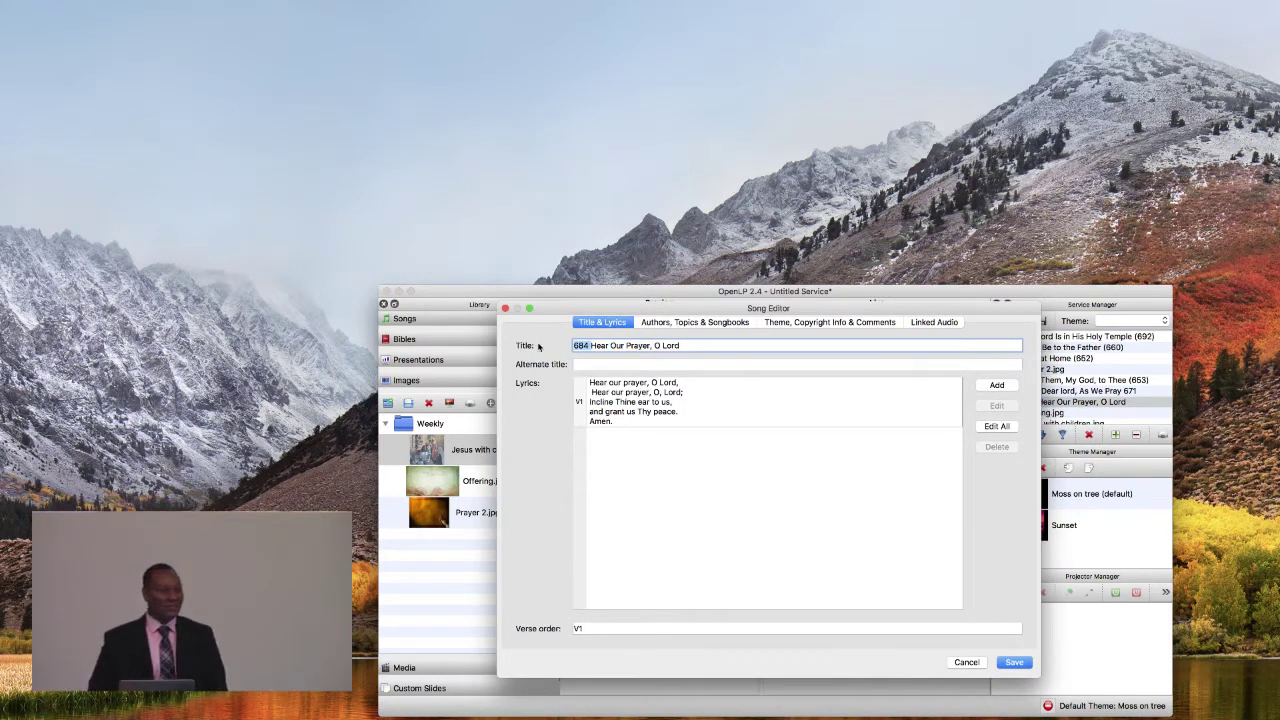
key("BackSpace")
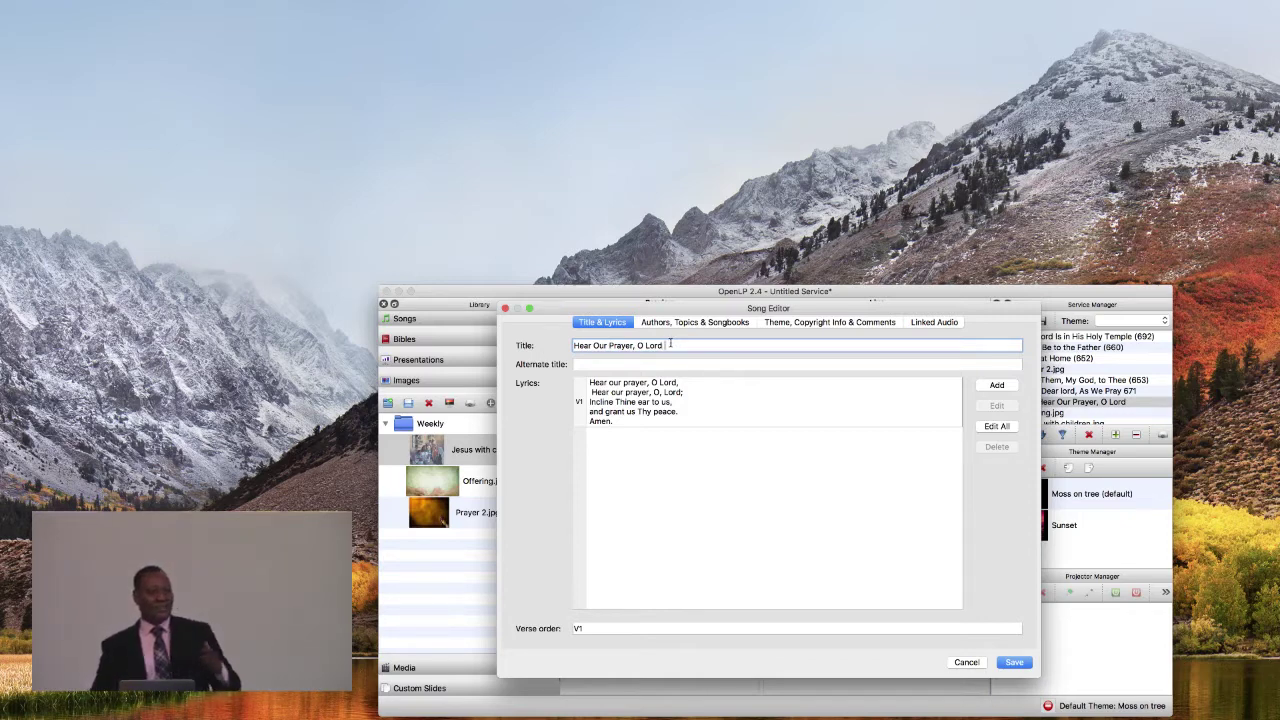
type("684")
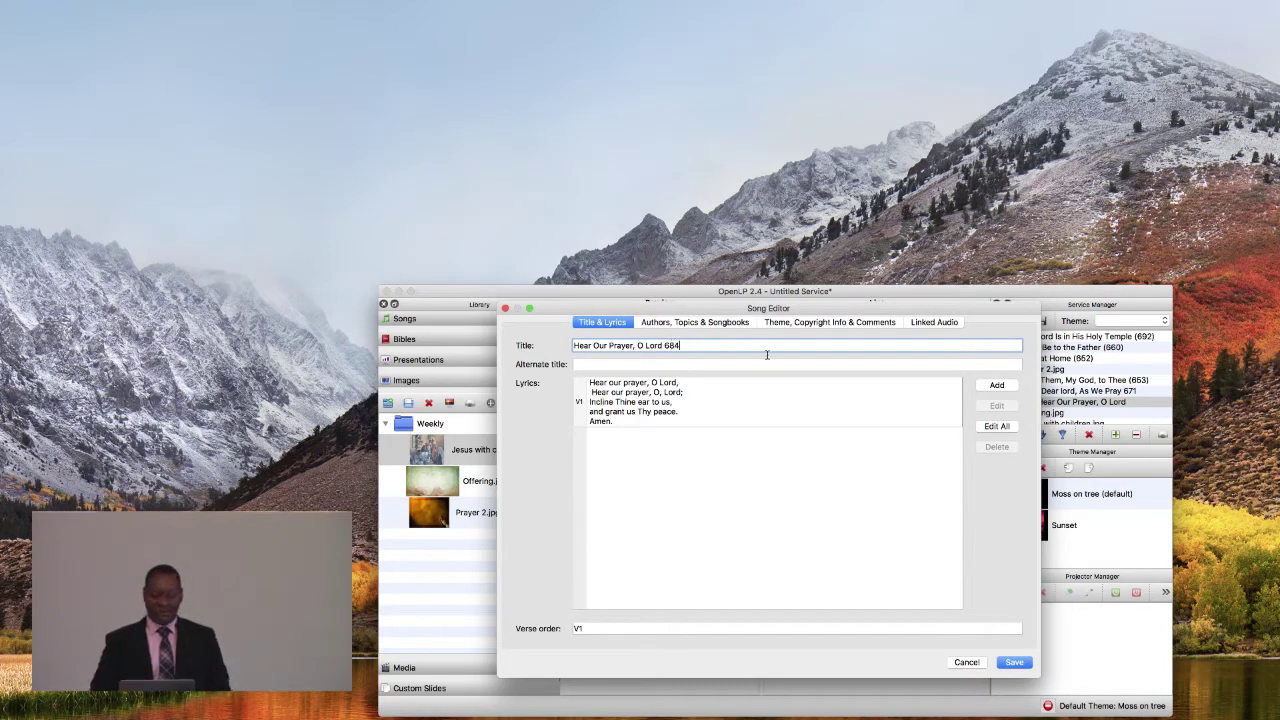
Review the title, songbook entry and linked audio of Hear Our Prayer, O Lord 684, and save the song.
left_click(714, 326)
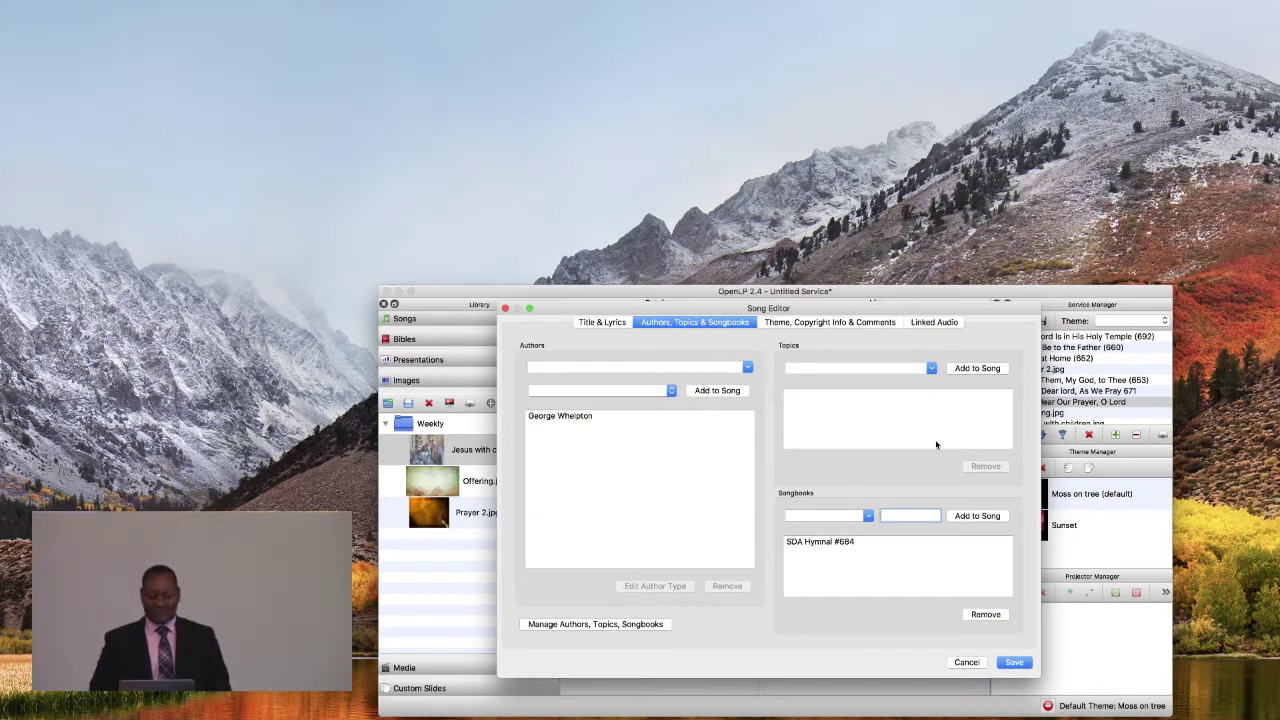
left_click(932, 325)
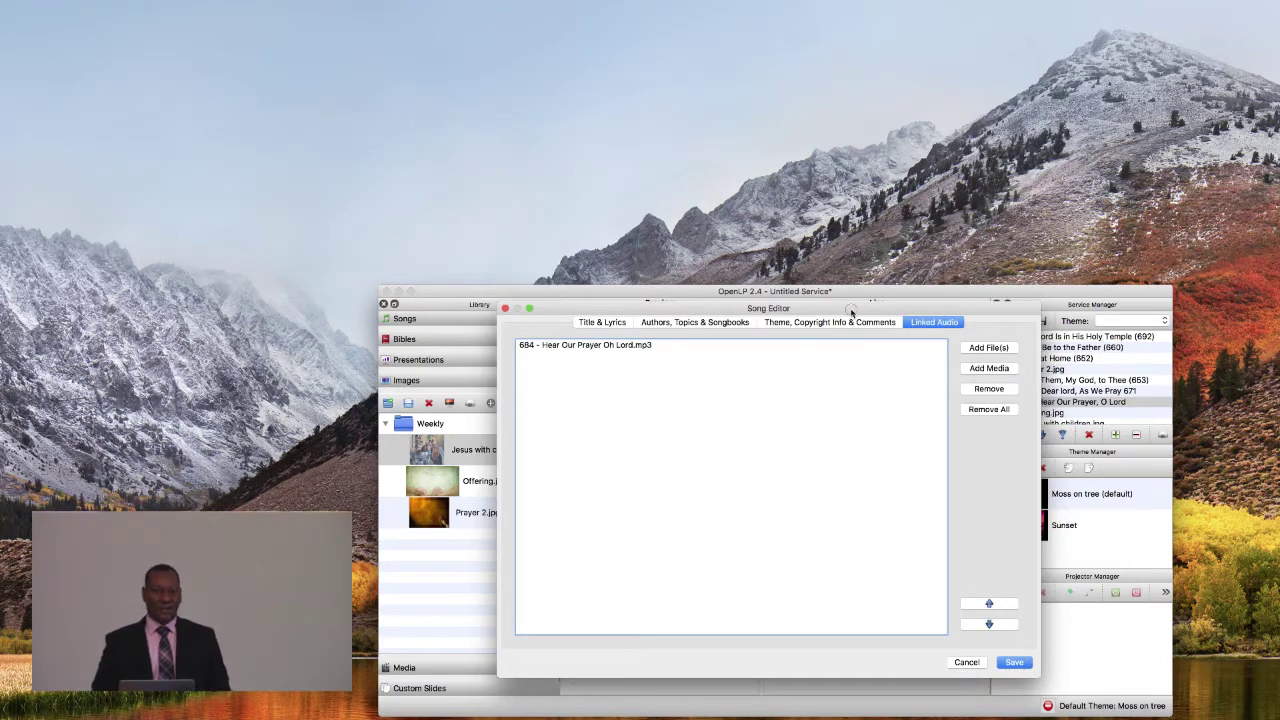
left_click_drag(852, 308, 898, 302)
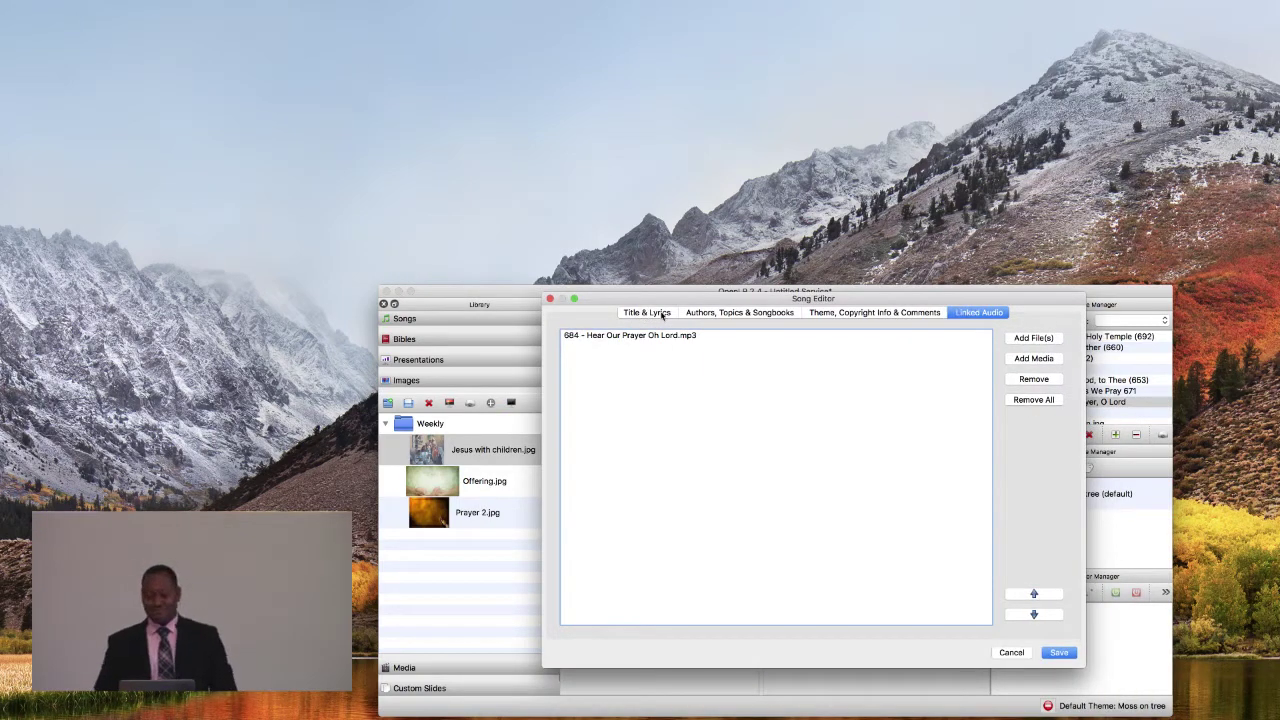
left_click(662, 314)
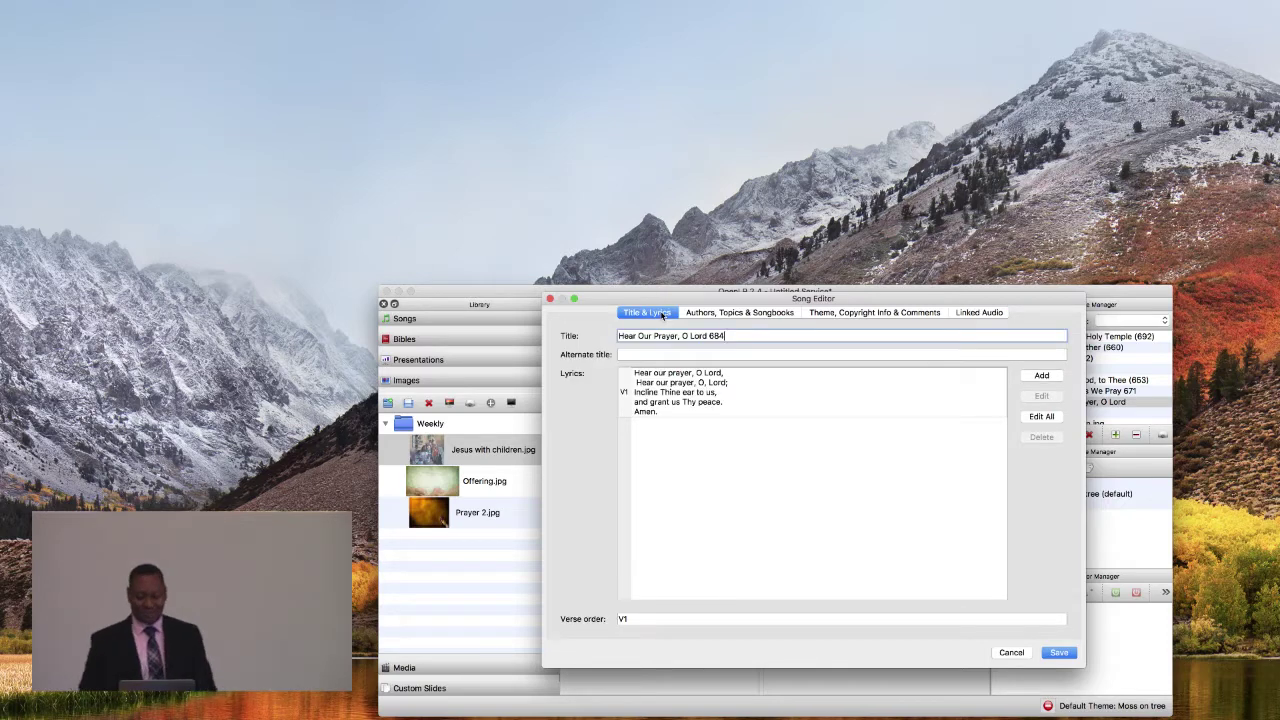
left_click(739, 316)
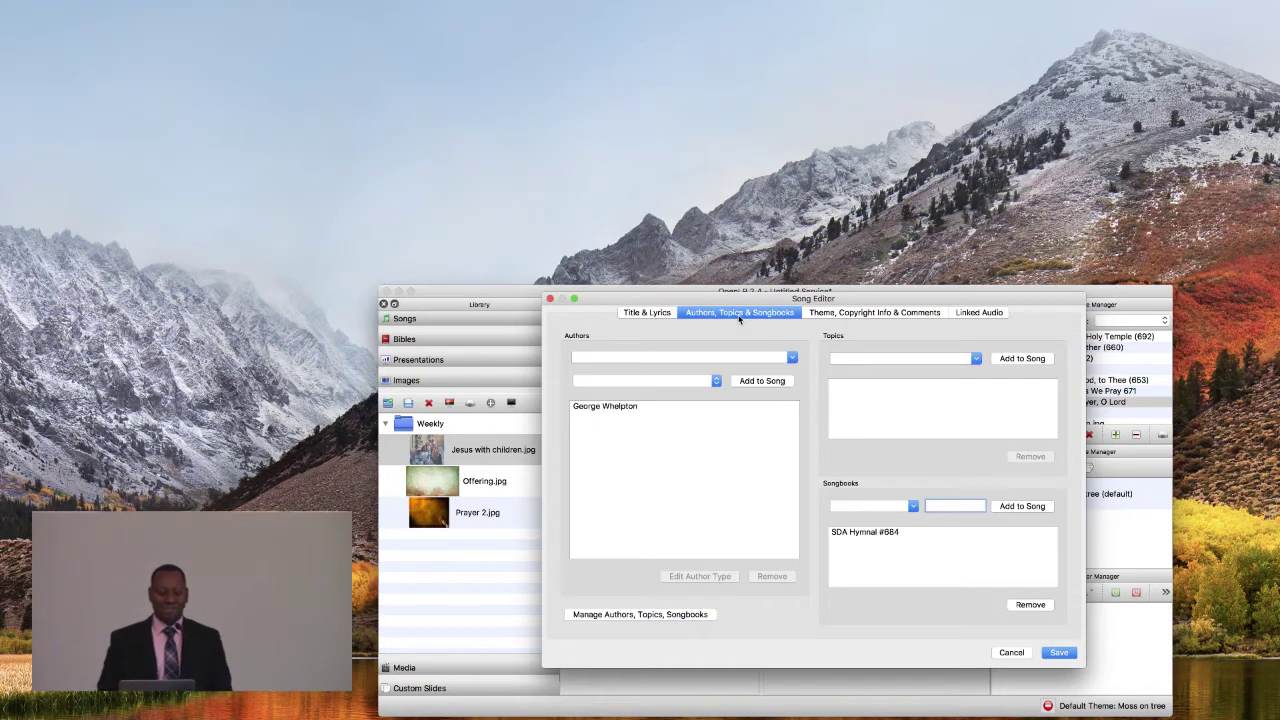
left_click(970, 313)
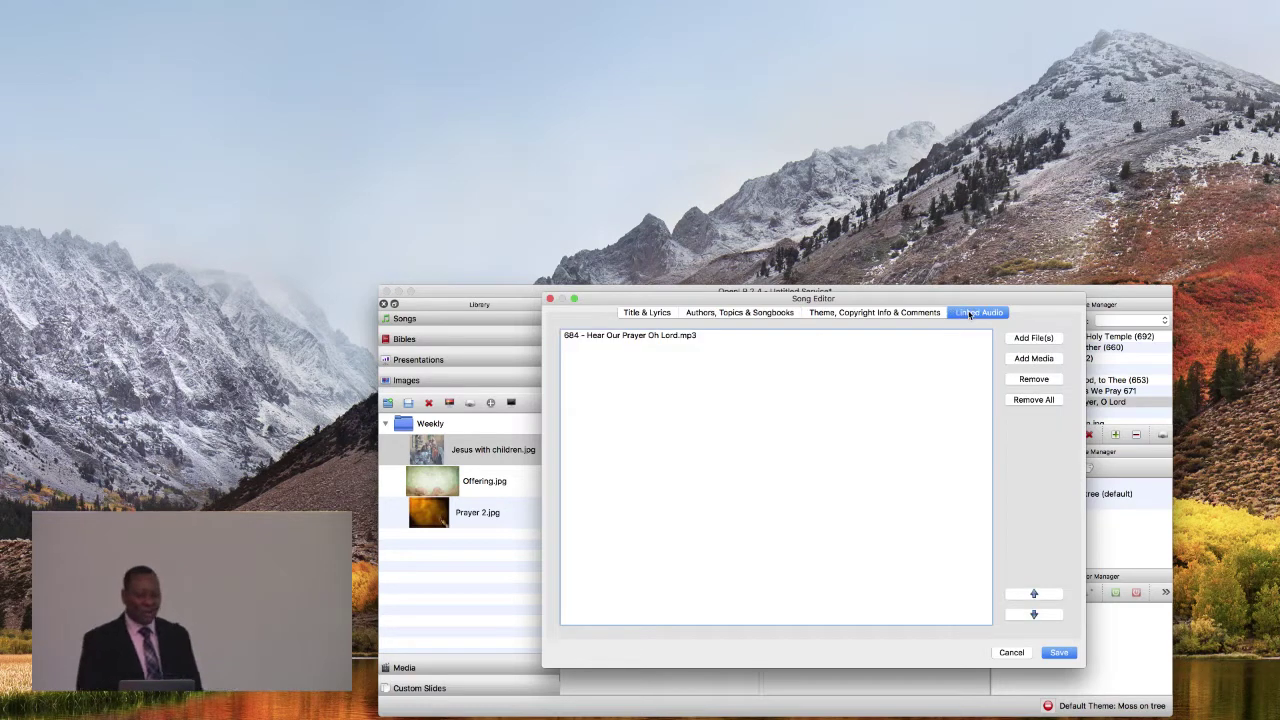
left_click(1060, 653)
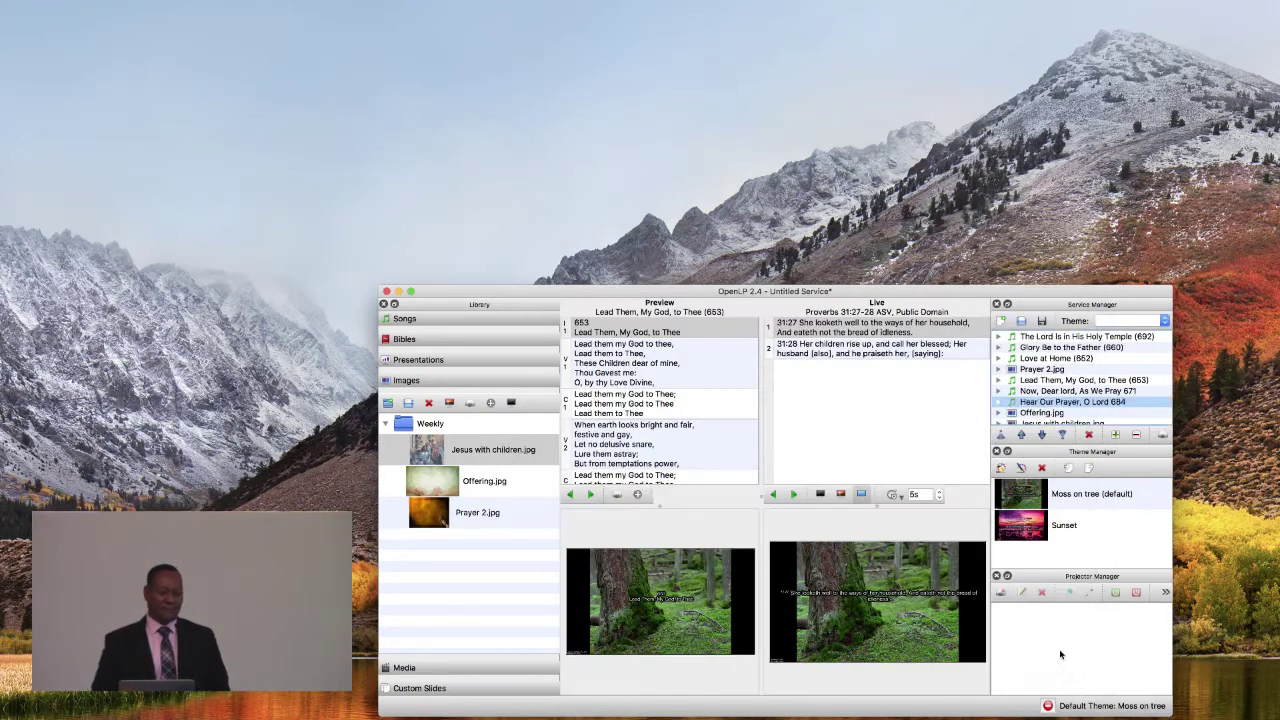
Hide OpenLP and switch Ecamm Live from the shared screen to the full camera view.
scroll(1127, 393, "down", 2)
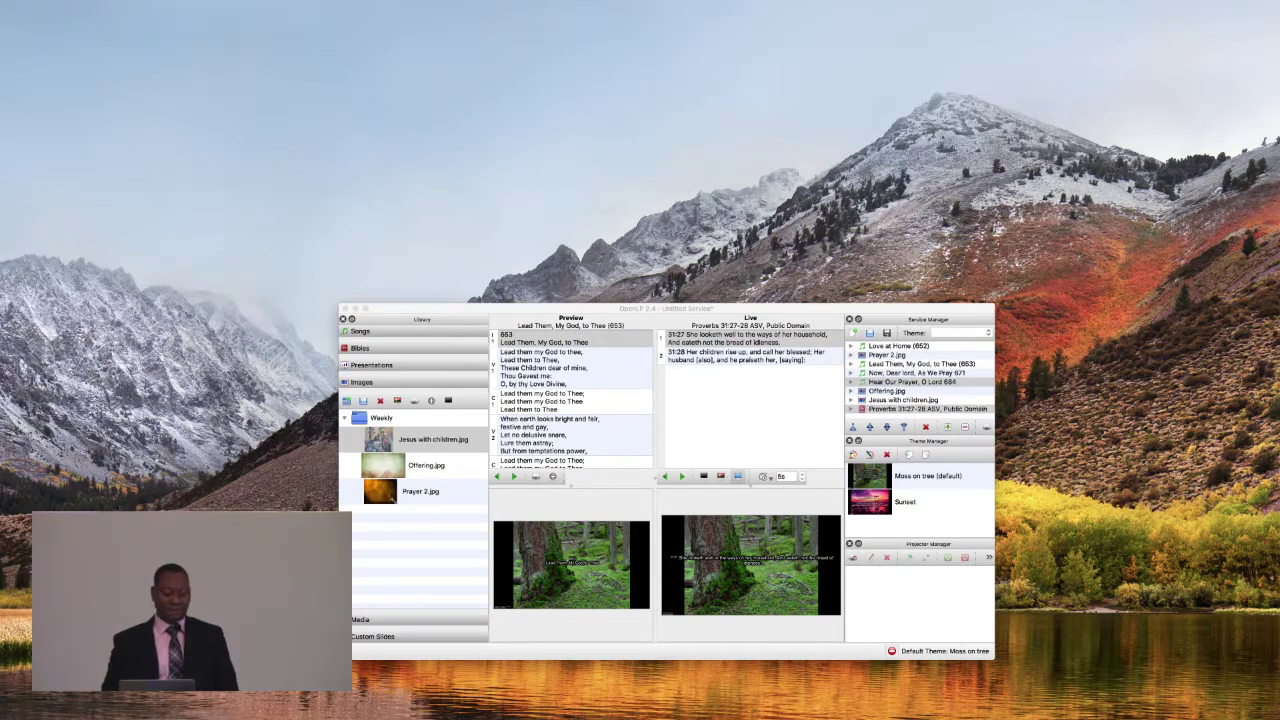
key("super+h")
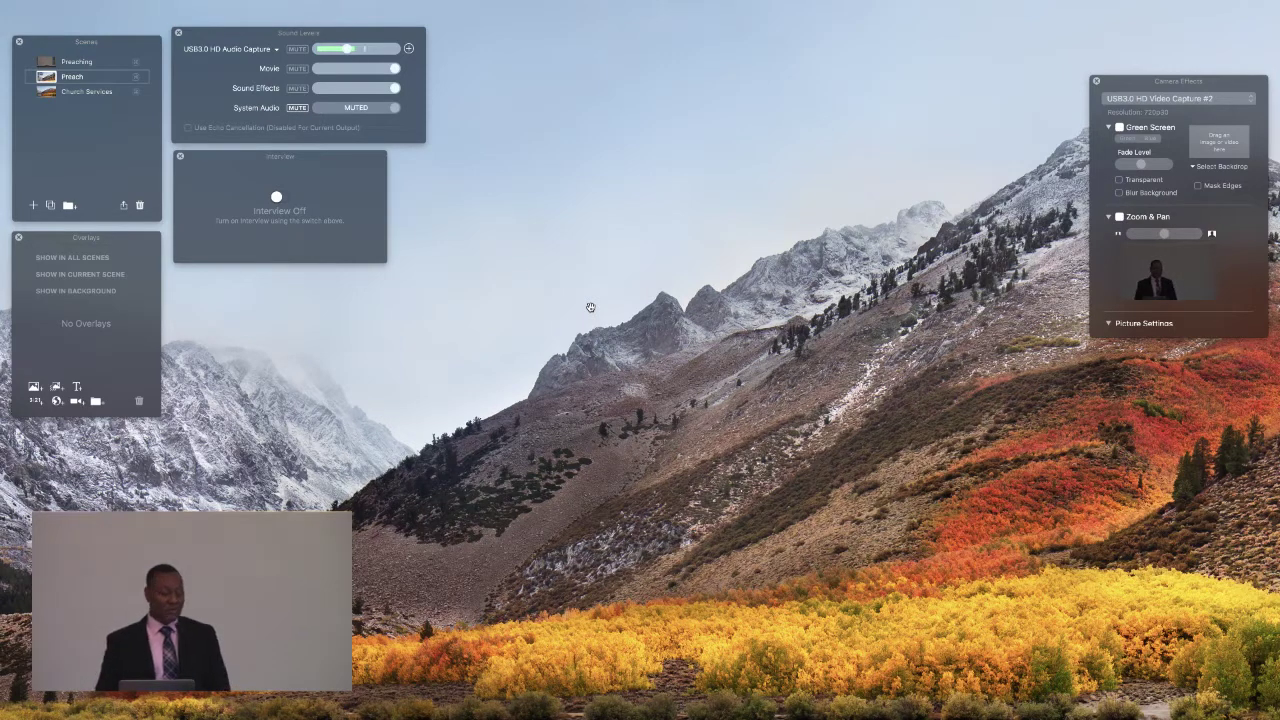
left_click(716, 294)
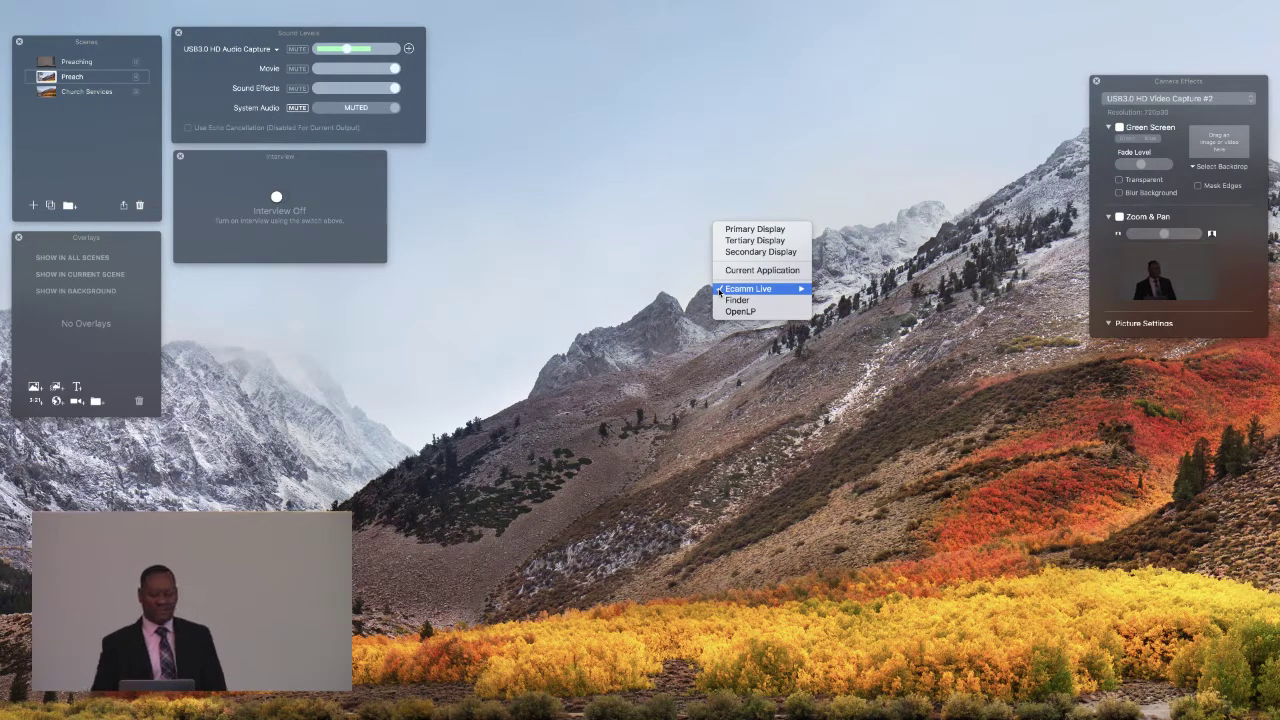
left_click(725, 57)
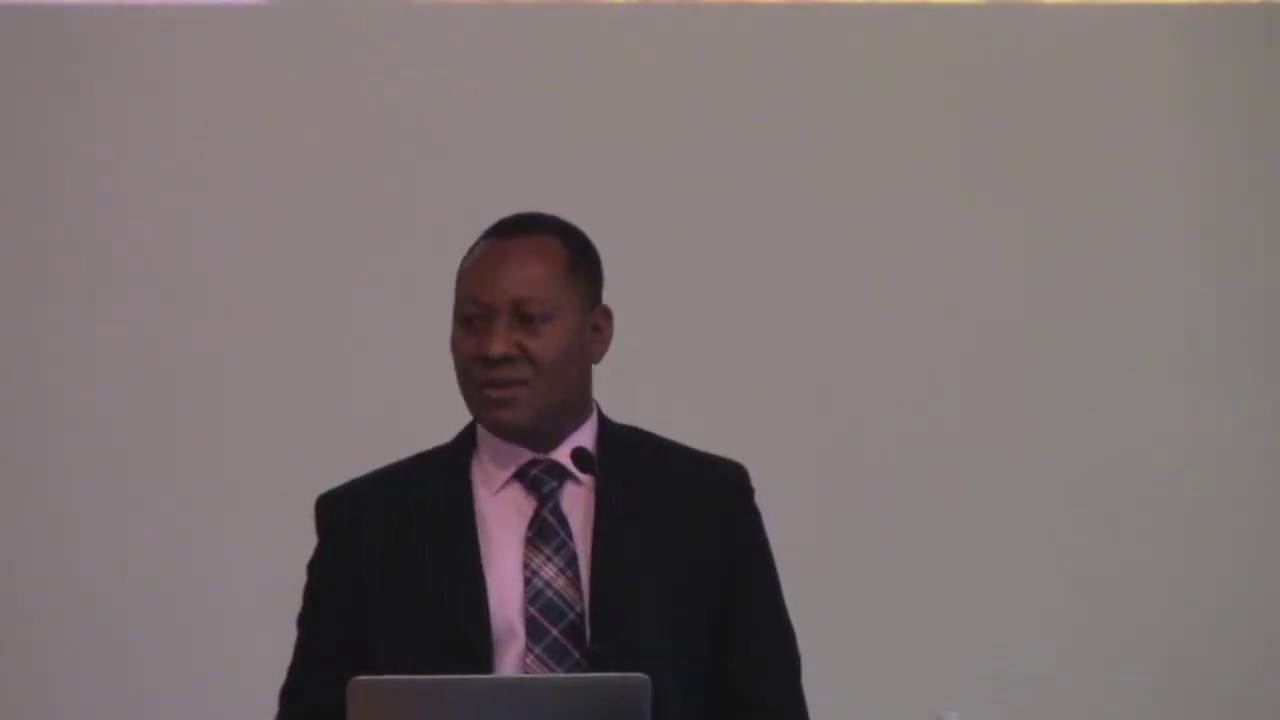